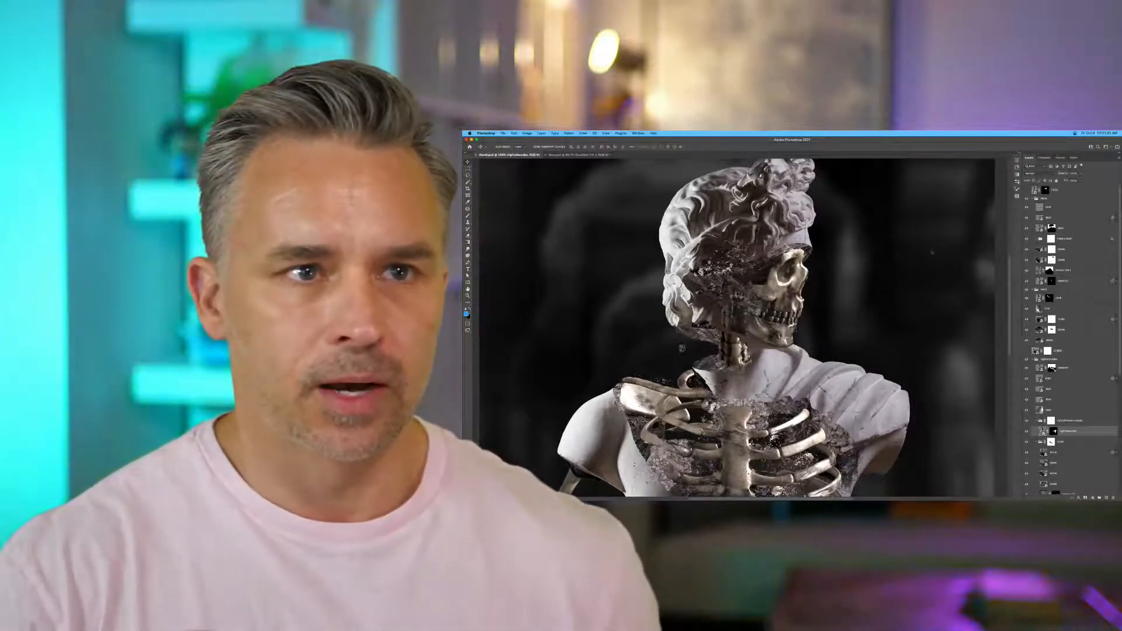
Switch to Chrome, open the artist's Instagram profile page and enlarge the browser window to fill the screen.
{"action": "left_click", "coordinate": [823, 492]}
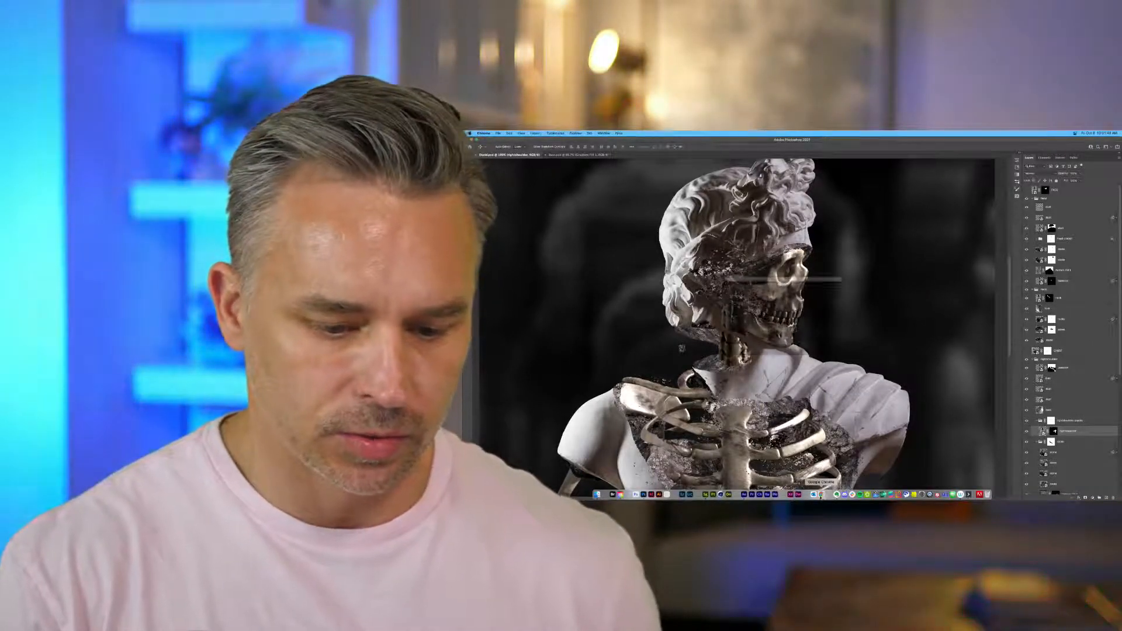
{"action": "type", "text": "instagram.com/ptrani/"}
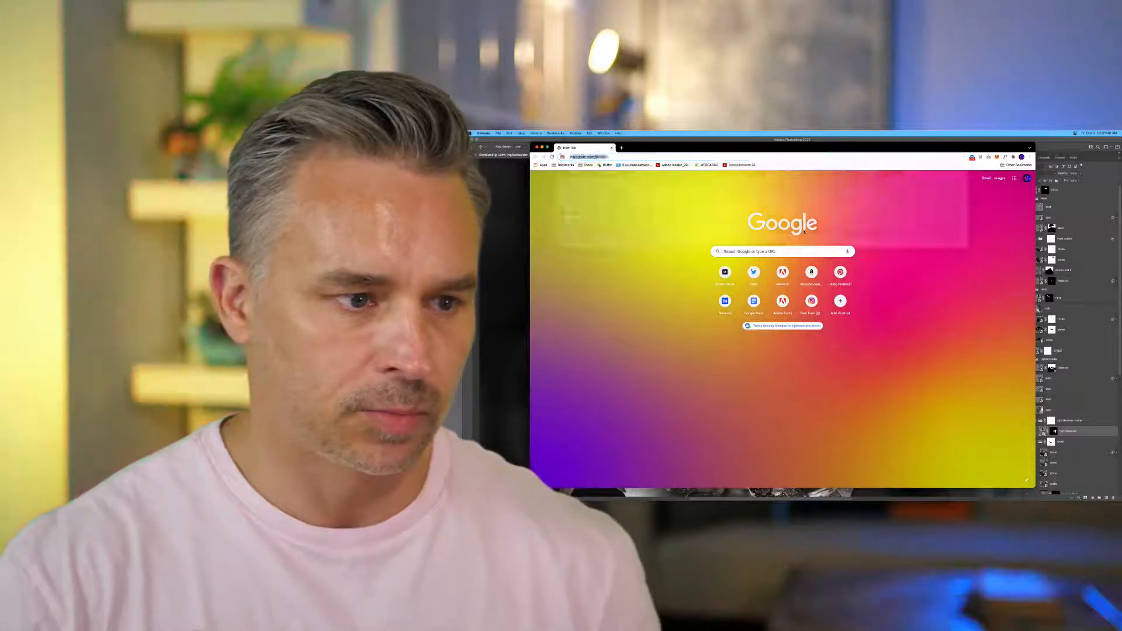
{"action": "key", "text": "Return"}
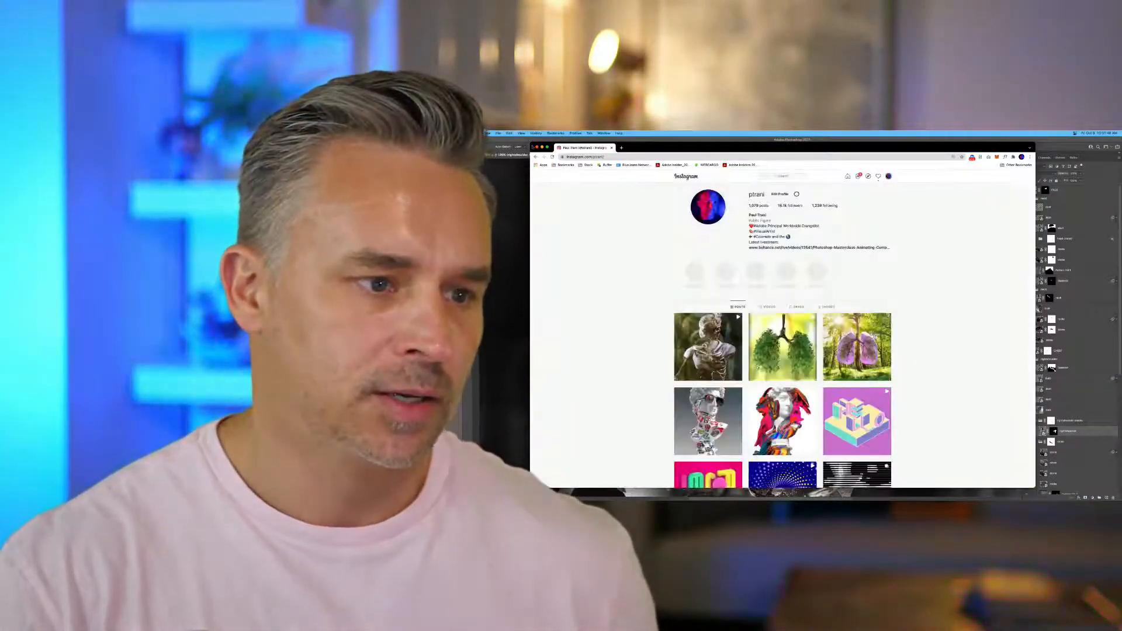
{"action": "left_click_drag", "start_coordinate": [531, 143], "coordinate": [463, 137]}
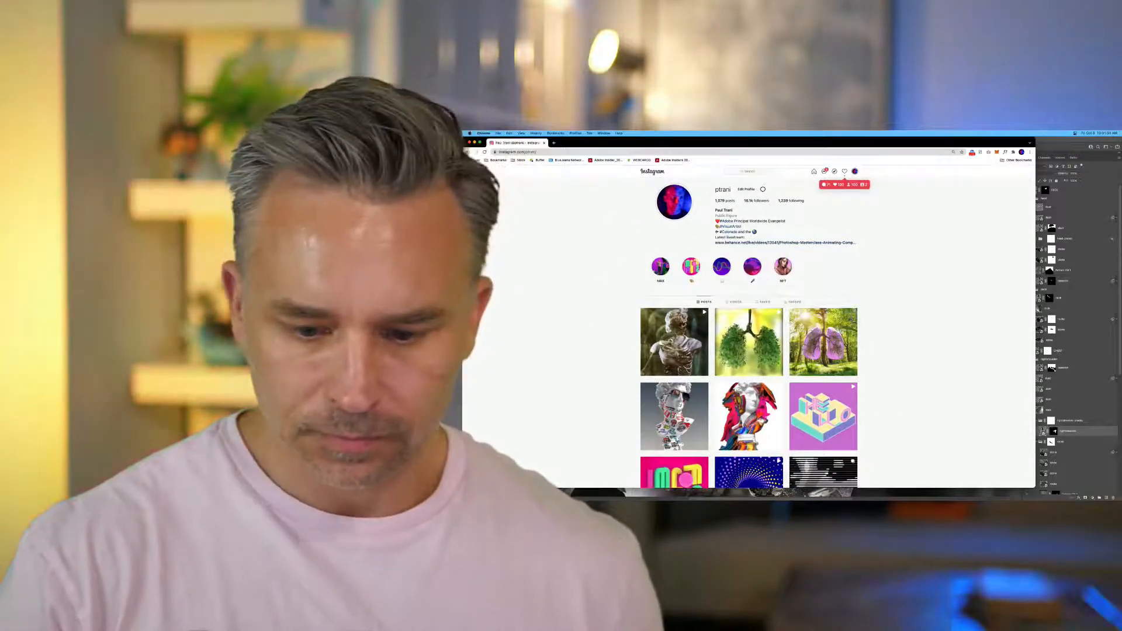
{"action": "left_click_drag", "start_coordinate": [1033, 486], "coordinate": [1121, 501]}
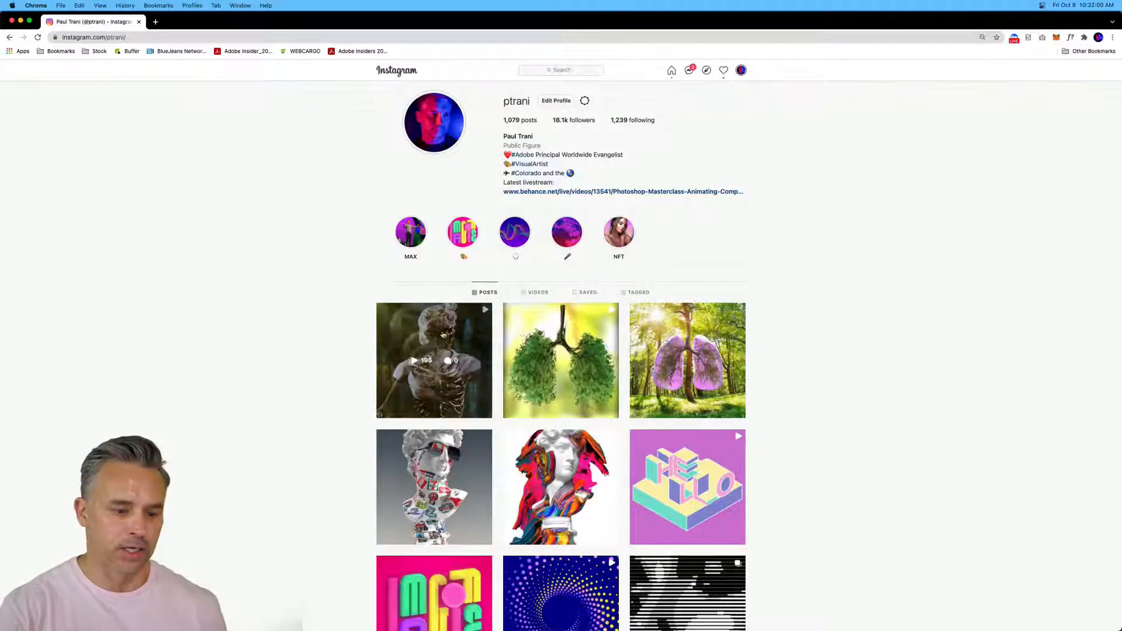
View the skeletal statue post and the tree-shaped lungs post from the profile's first row, closing each one.
{"action": "left_click", "coordinate": [410, 346]}
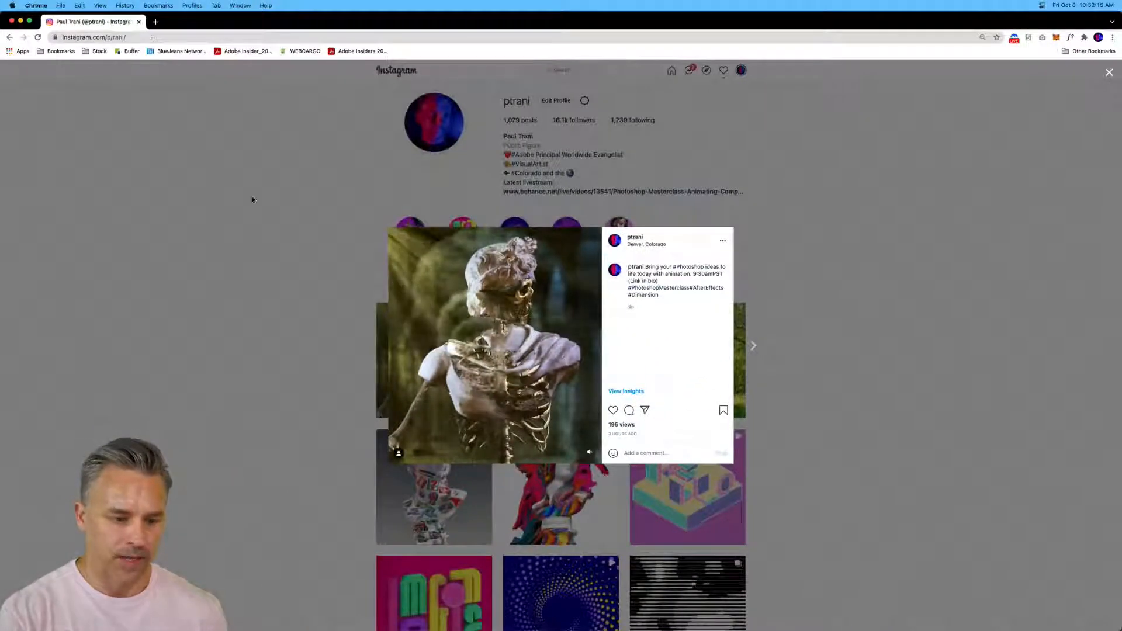
{"action": "left_click", "coordinate": [252, 200]}
{"action": "left_click", "coordinate": [523, 371]}
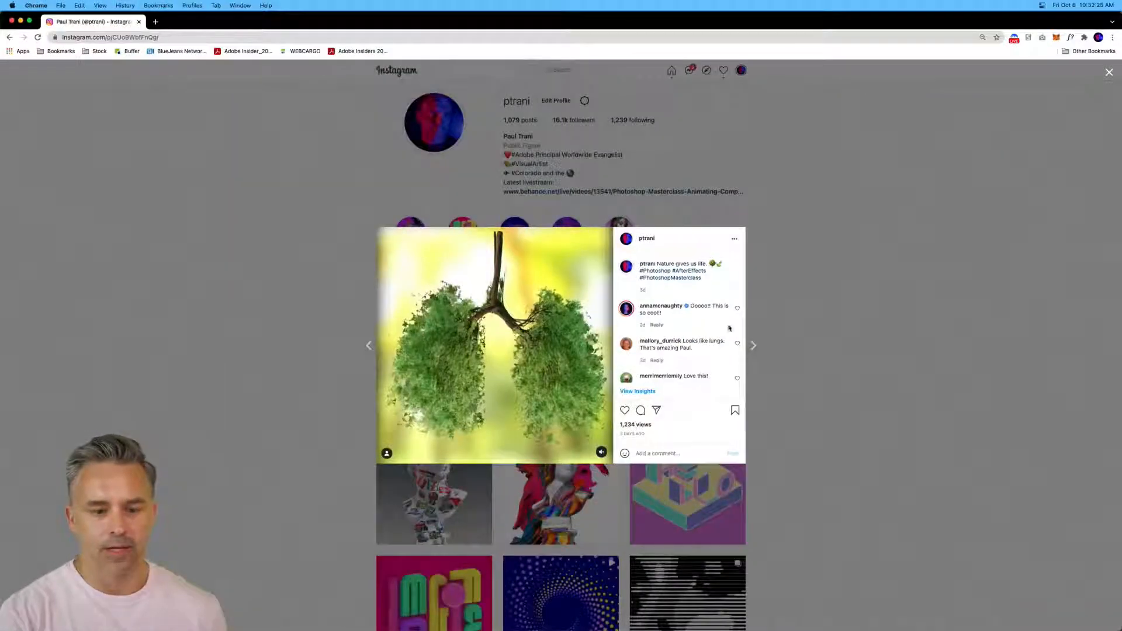
{"action": "left_click", "coordinate": [835, 332]}
Browse down to the profile's older posts and view the intertwined hands and the branch-covered skull animations.
{"action": "scroll", "coordinate": [819, 349], "scroll_direction": "down", "scroll_amount": 6}
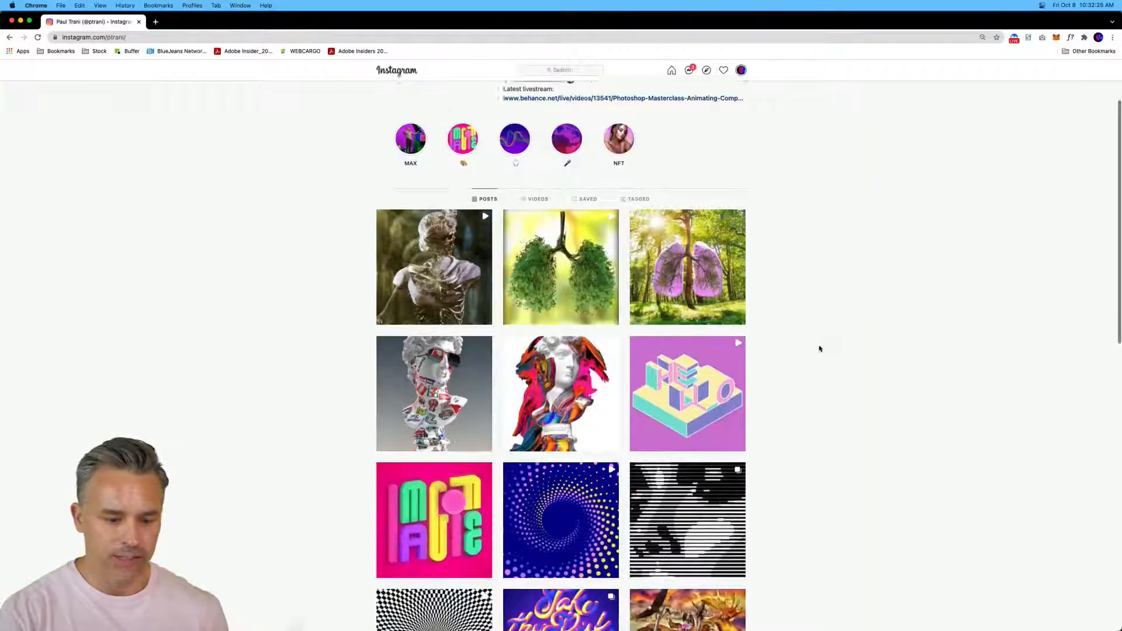
{"action": "scroll", "coordinate": [819, 348], "scroll_direction": "down", "scroll_amount": 10}
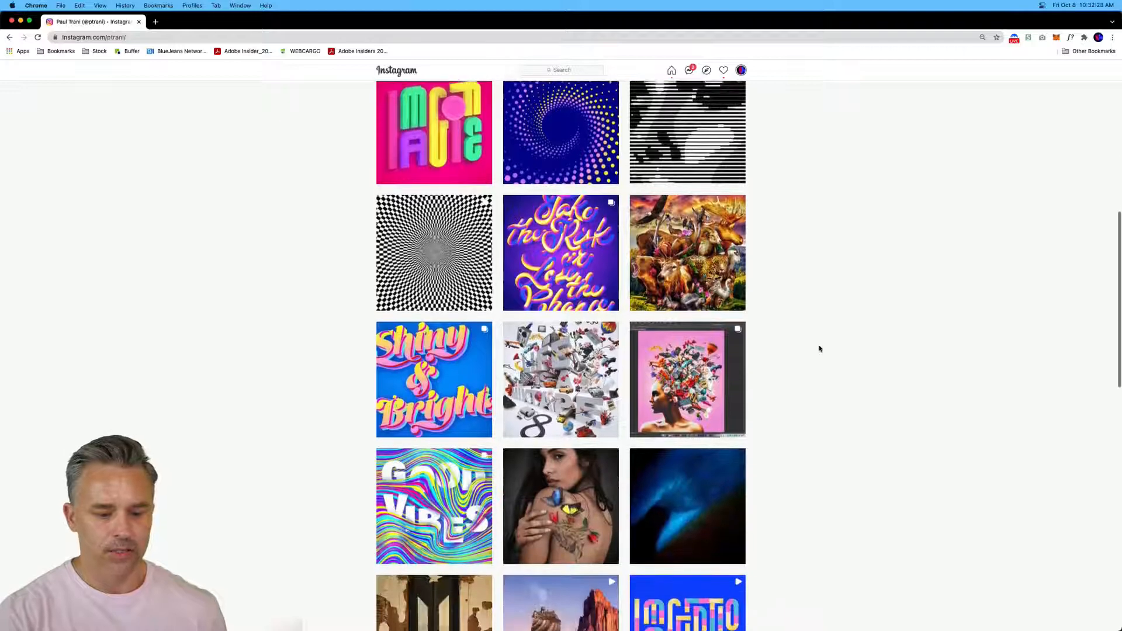
{"action": "scroll", "coordinate": [820, 349], "scroll_direction": "down", "scroll_amount": 2}
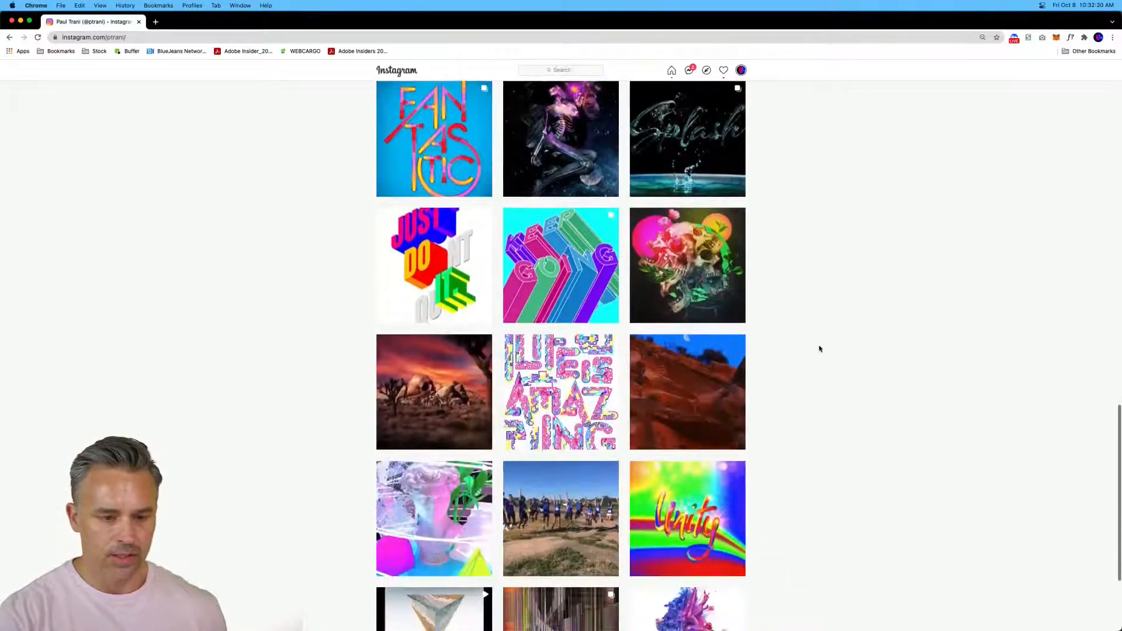
{"action": "scroll", "coordinate": [819, 348], "scroll_direction": "down", "scroll_amount": 3}
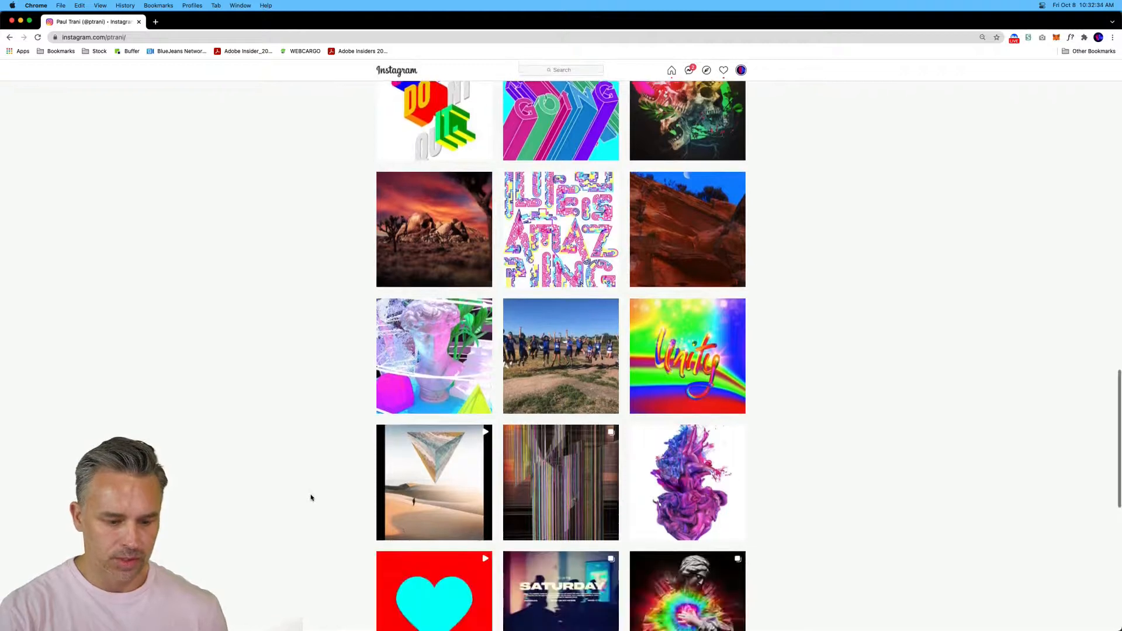
{"action": "scroll", "coordinate": [389, 510], "scroll_direction": "down", "scroll_amount": 10}
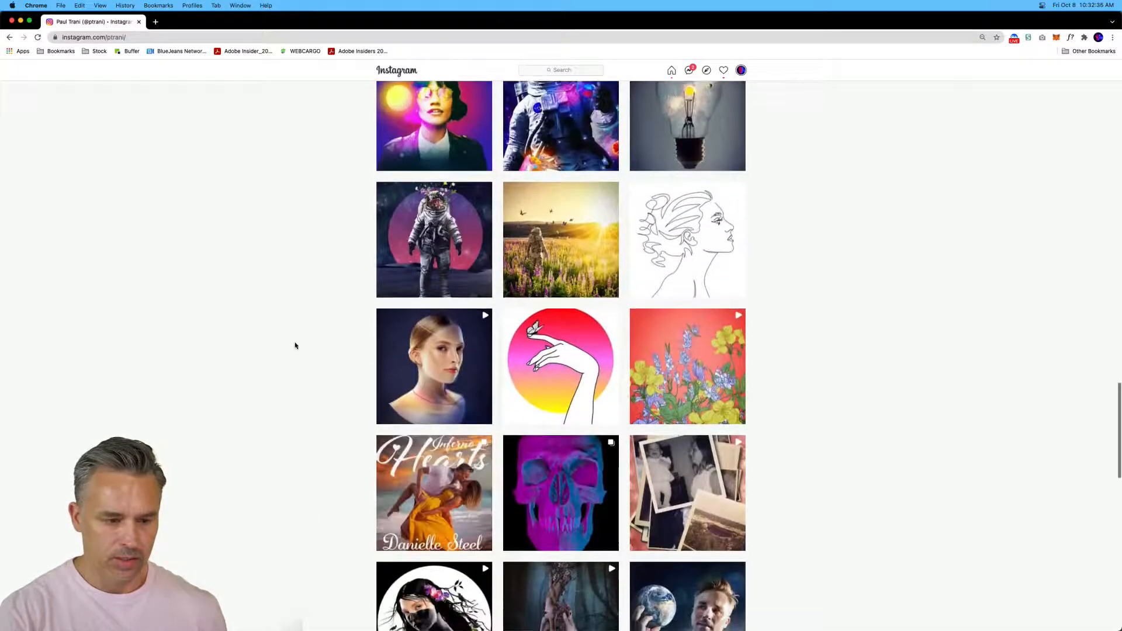
{"action": "scroll", "coordinate": [330, 347], "scroll_direction": "down", "scroll_amount": 7}
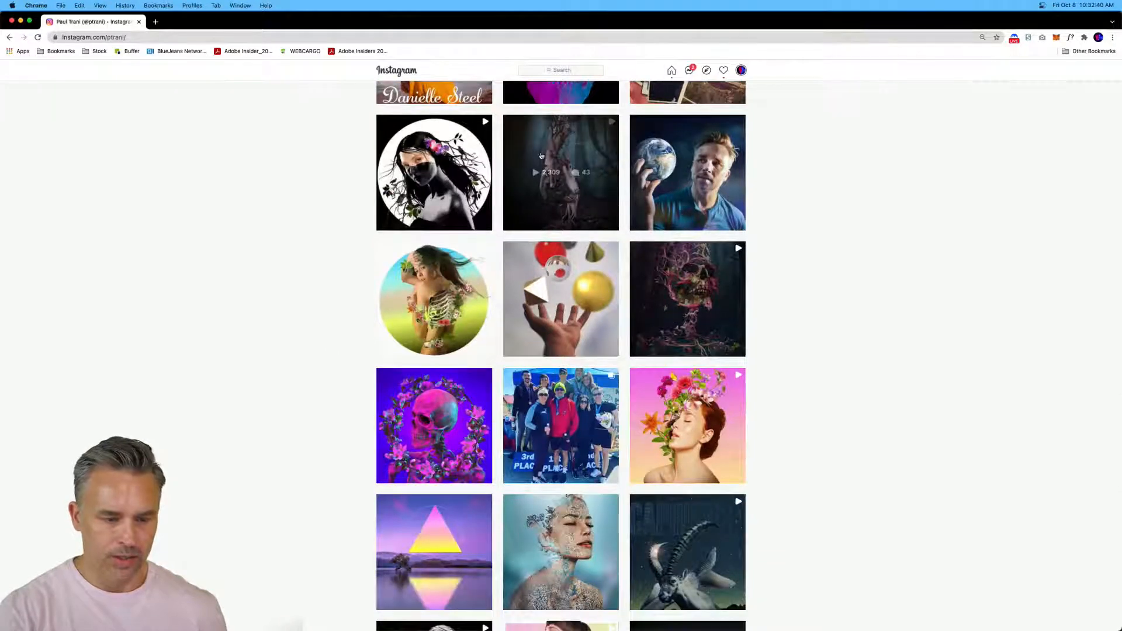
{"action": "left_click", "coordinate": [541, 155]}
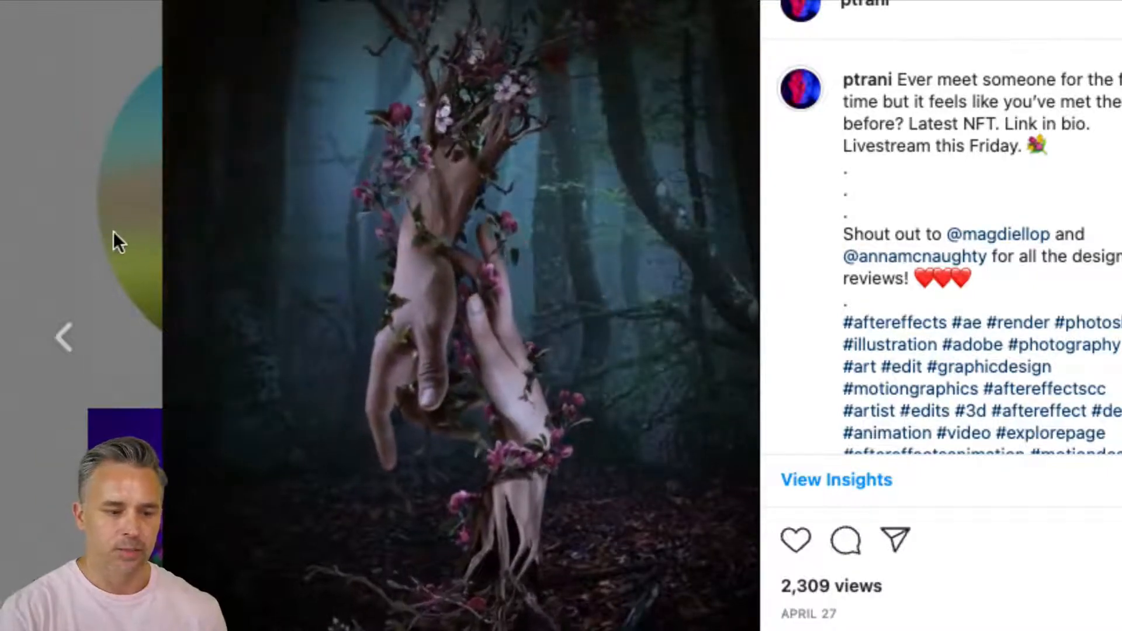
{"action": "left_click", "coordinate": [87, 217]}
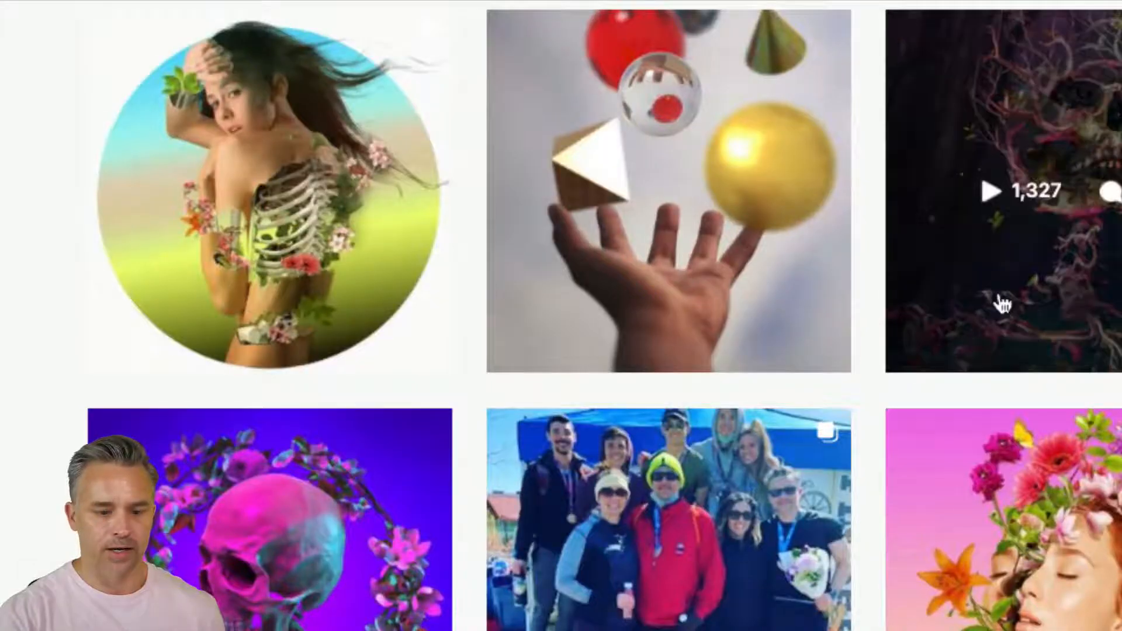
{"action": "left_click", "coordinate": [1045, 262]}
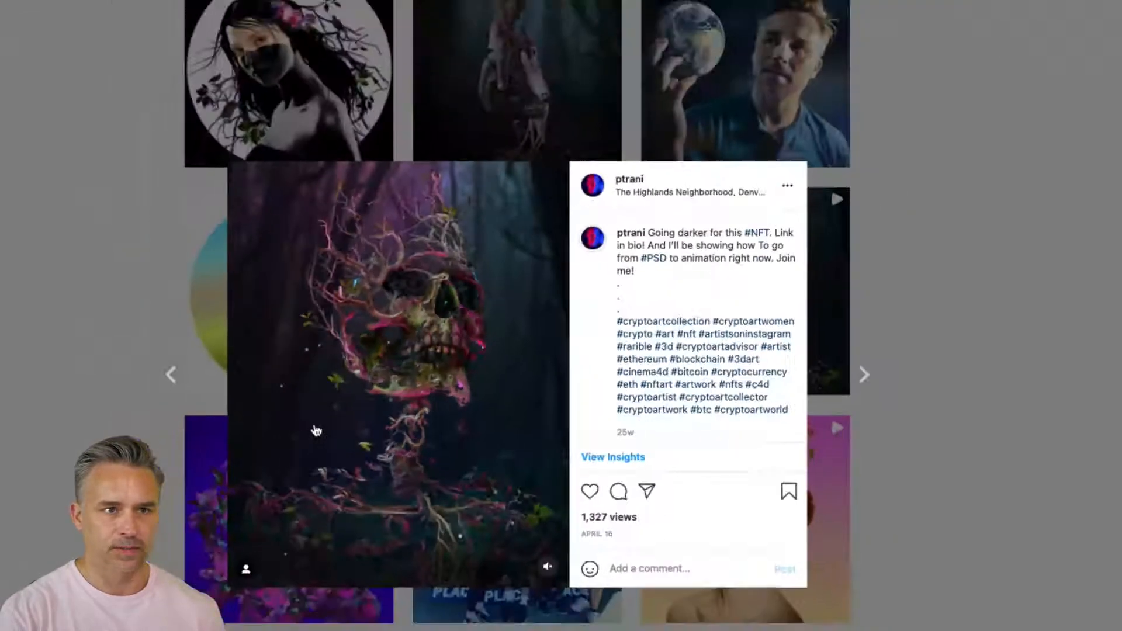
{"action": "left_click", "coordinate": [181, 237]}
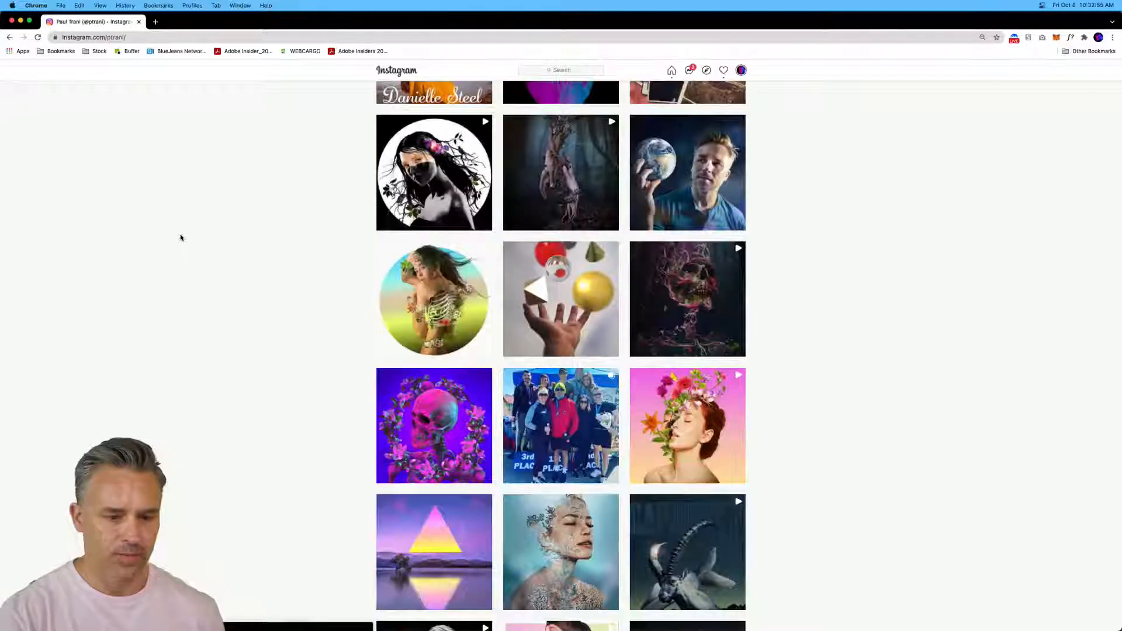
View the black-and-white woman with birds post and the woman with exposed ribs and flowers post, closing each one.
{"action": "left_click", "coordinate": [410, 152]}
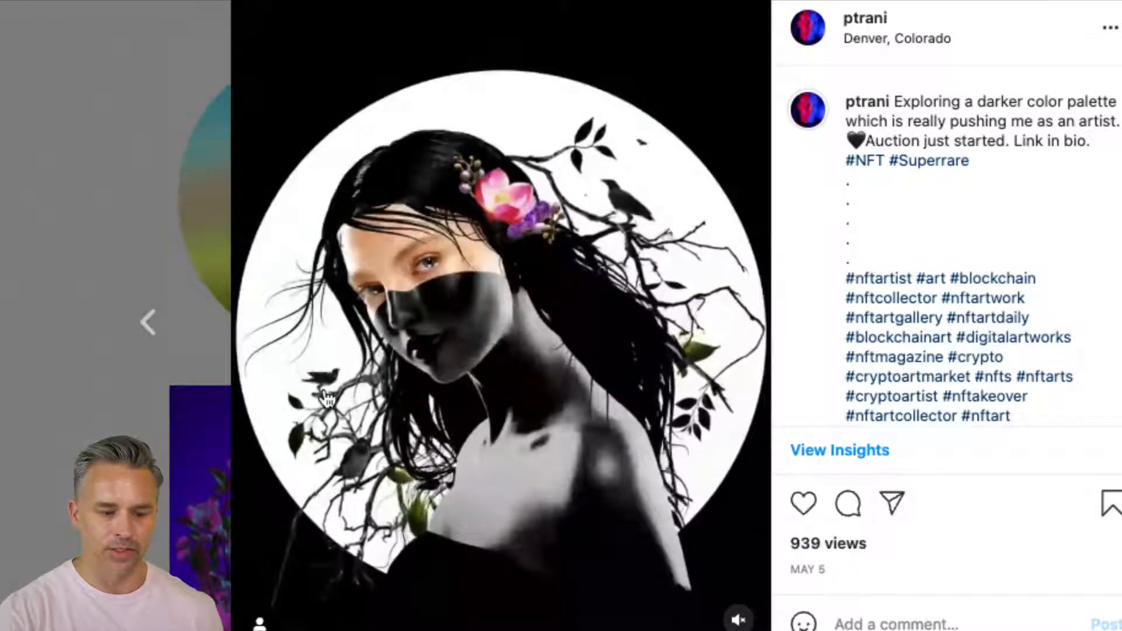
{"action": "left_click", "coordinate": [133, 201]}
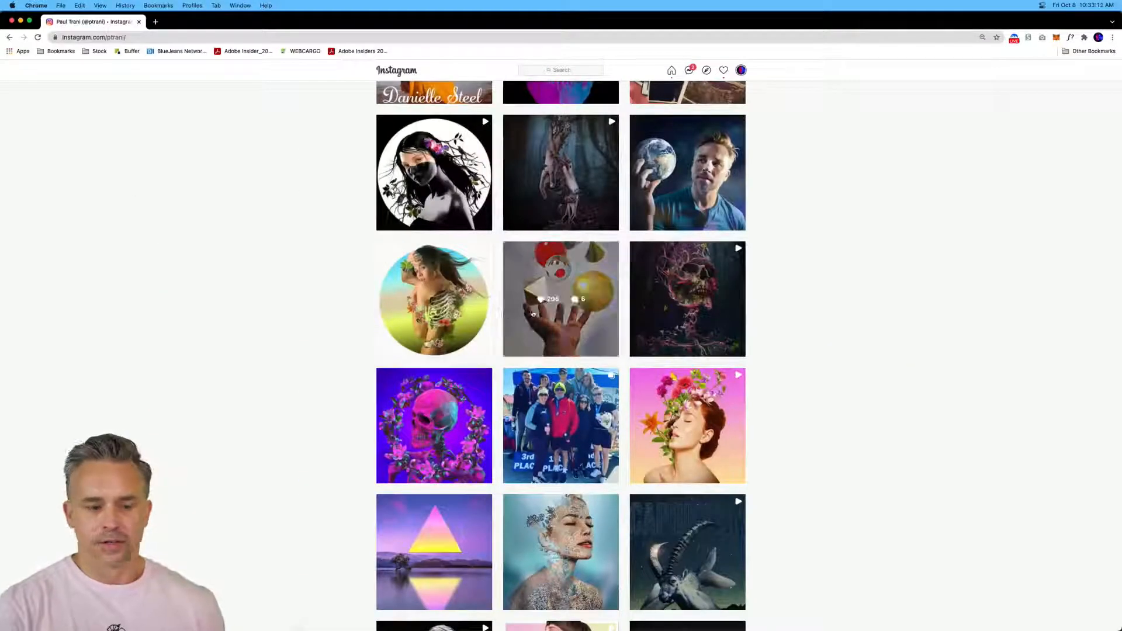
{"action": "left_click", "coordinate": [416, 275]}
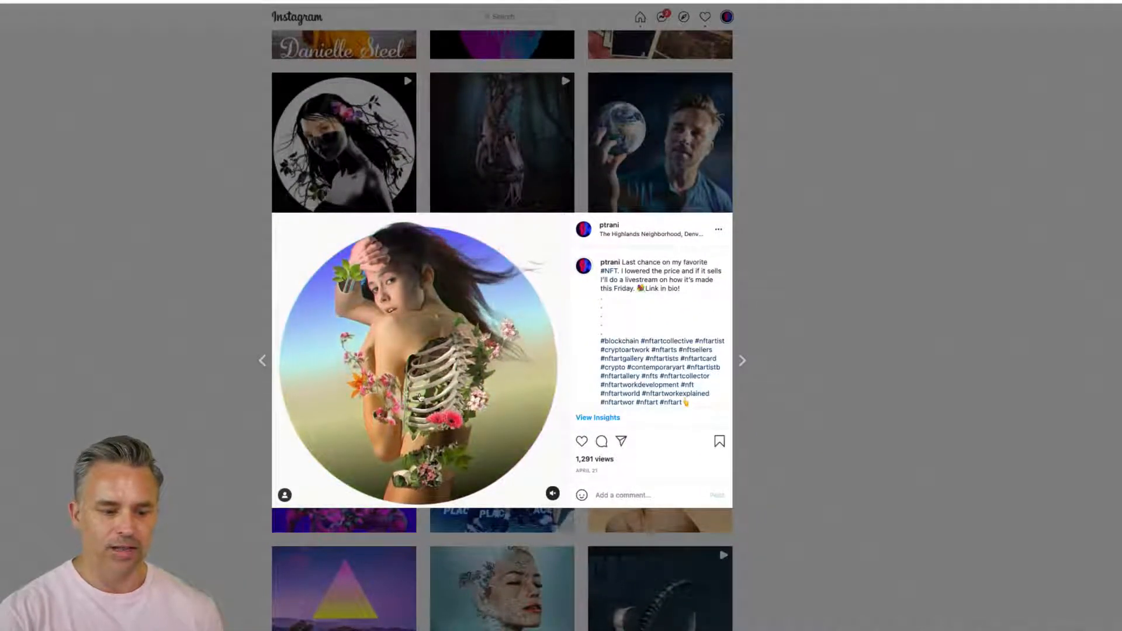
{"action": "left_click", "coordinate": [223, 314]}
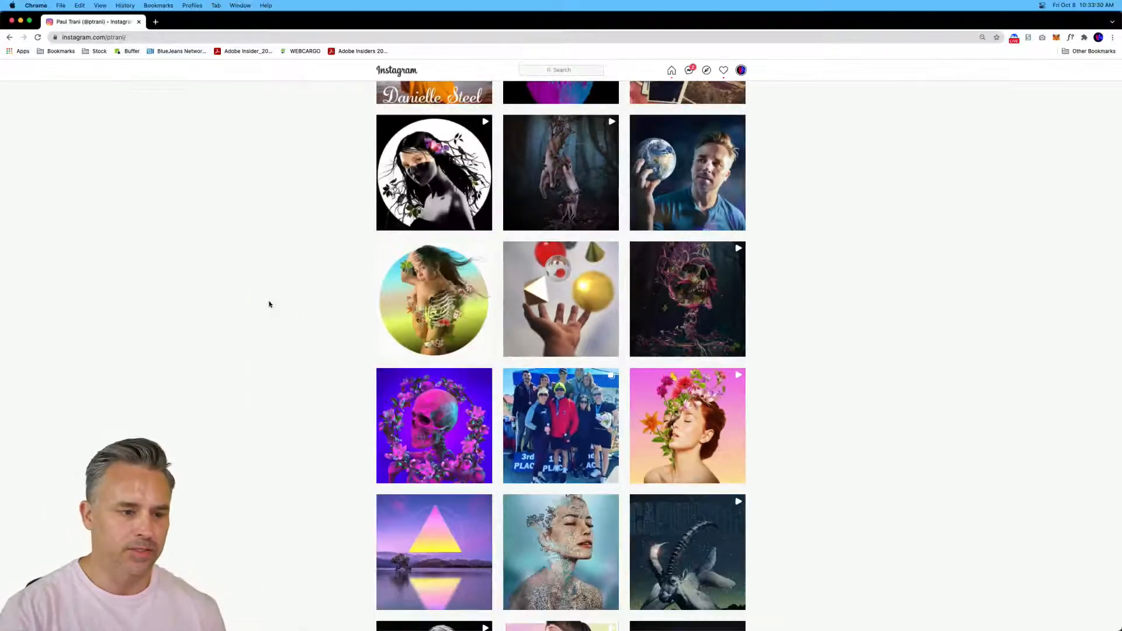
Switch back to Photoshop and collapse the head, neck, rightshoulder, bottom and leftshoulder layer groups in David.psd.
{"action": "left_click", "coordinate": [20, 21]}
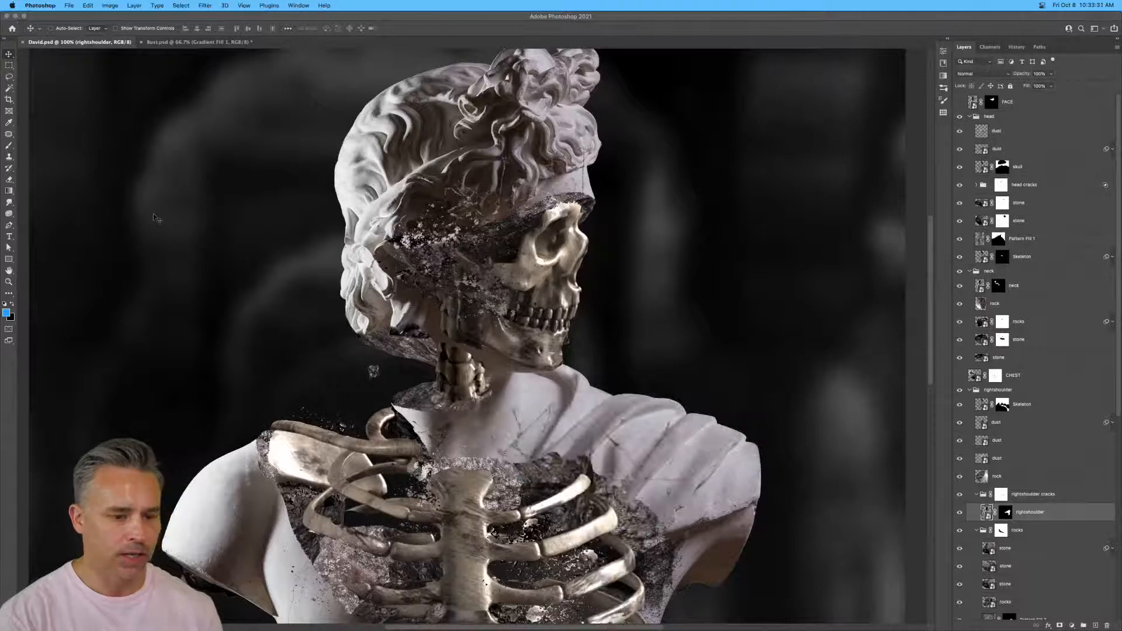
{"action": "scroll", "coordinate": [617, 314], "scroll_direction": "down", "scroll_amount": 3}
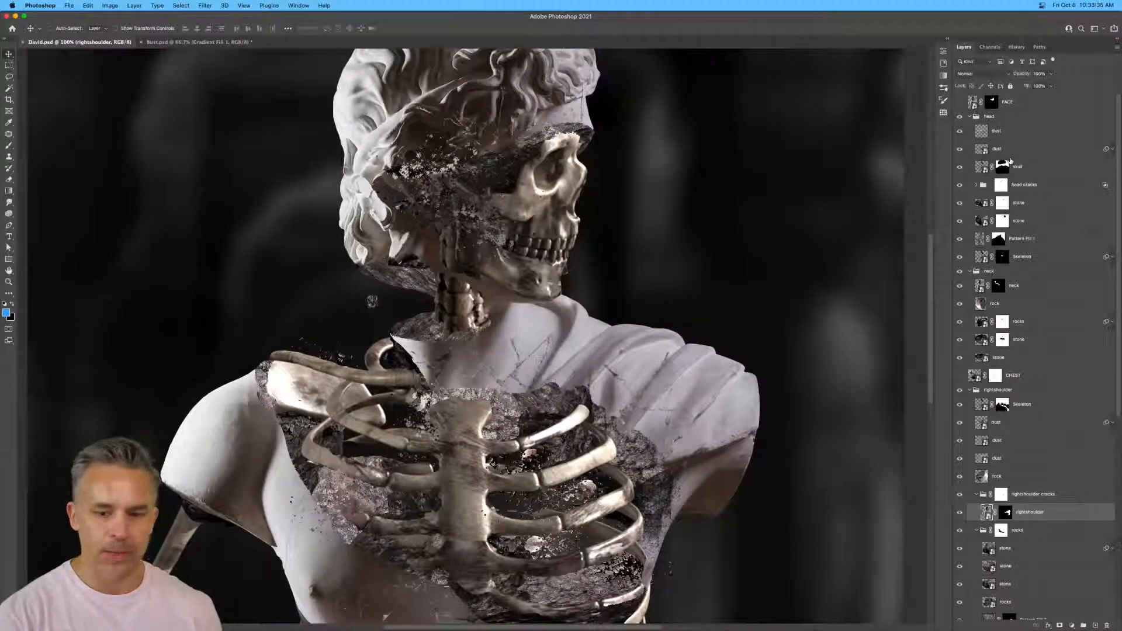
{"action": "left_click", "coordinate": [969, 117]}
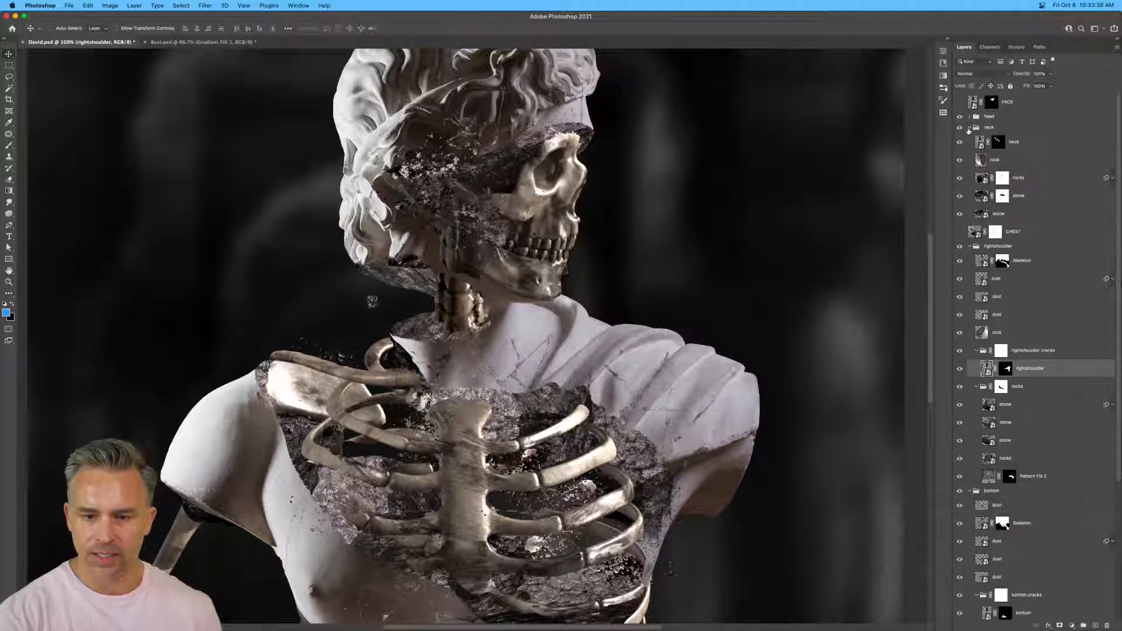
{"action": "left_click", "coordinate": [968, 128]}
{"action": "left_click", "coordinate": [969, 128]}
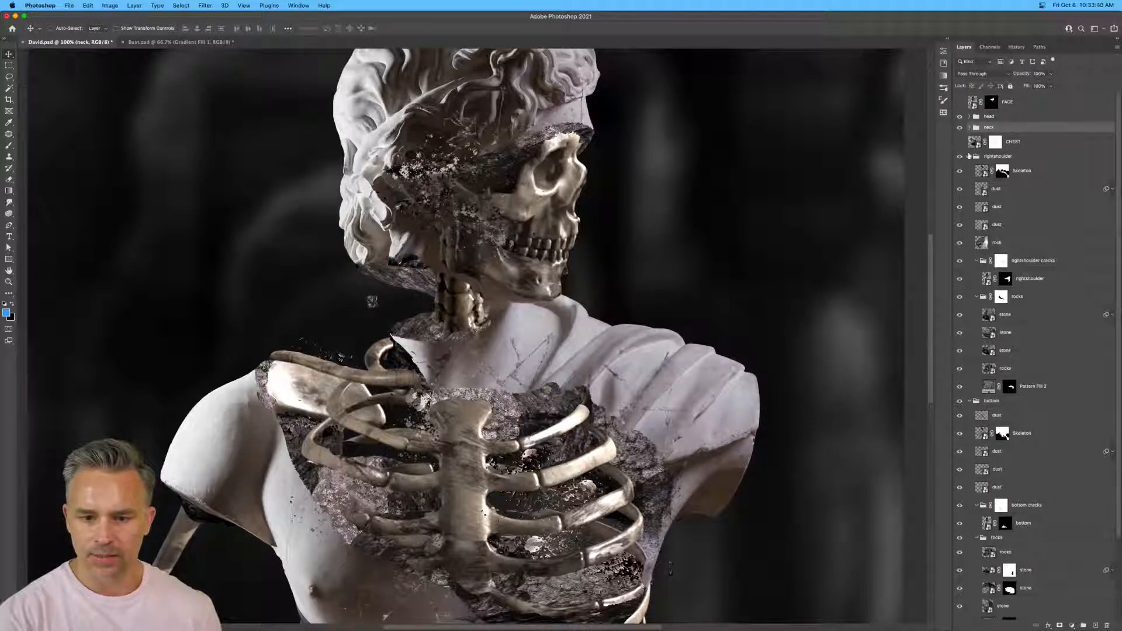
{"action": "left_click", "coordinate": [969, 157]}
{"action": "left_click", "coordinate": [969, 168]}
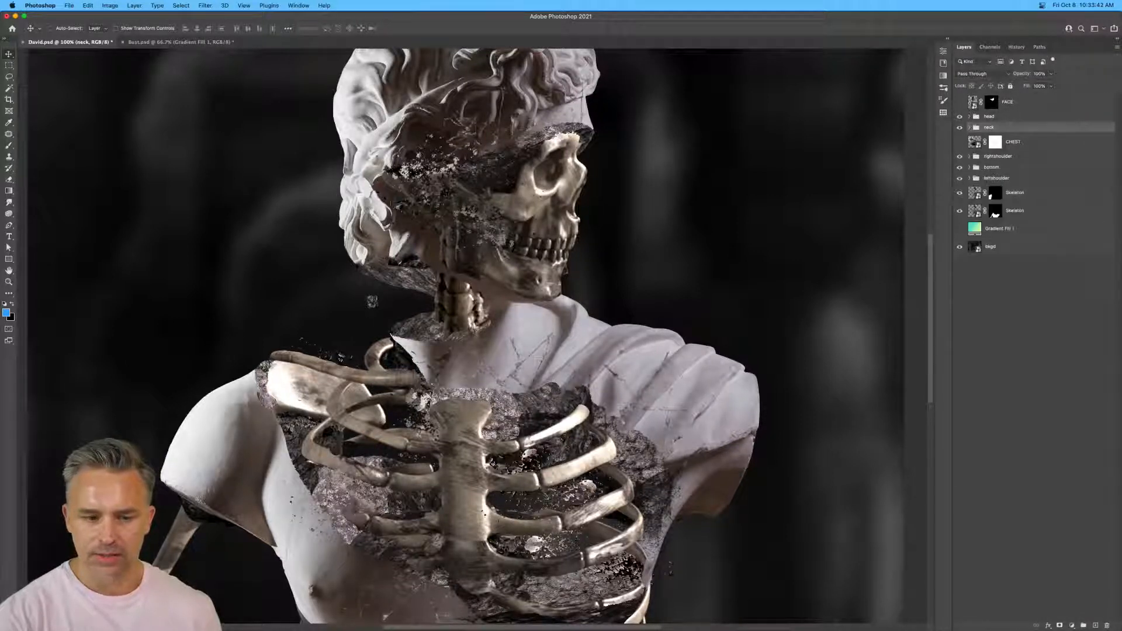
{"action": "left_click_drag", "start_coordinate": [335, 170], "coordinate": [350, 198]}
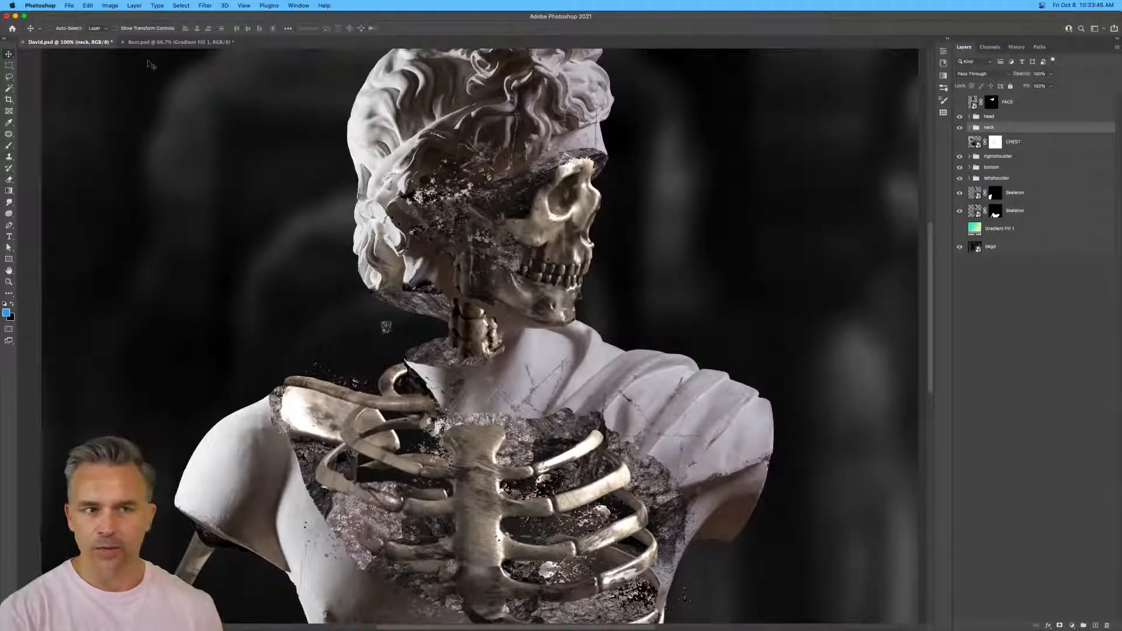
Switch to Finder and open the David folder on the Desktop.
{"action": "mouse_move", "coordinate": [193, 630]}
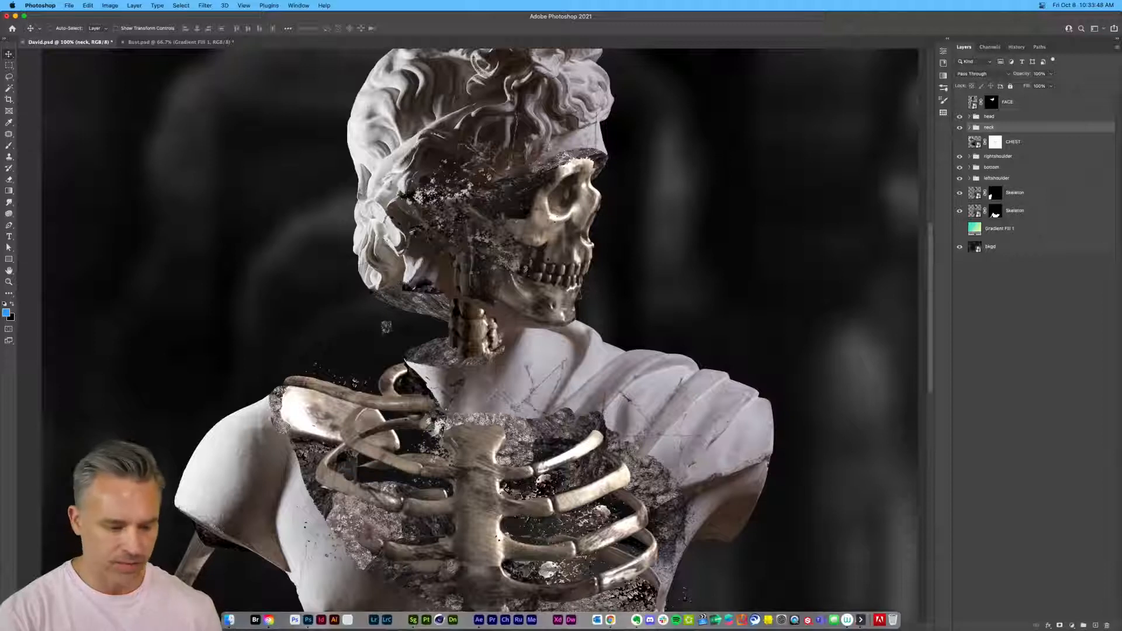
{"action": "left_click", "coordinate": [228, 620]}
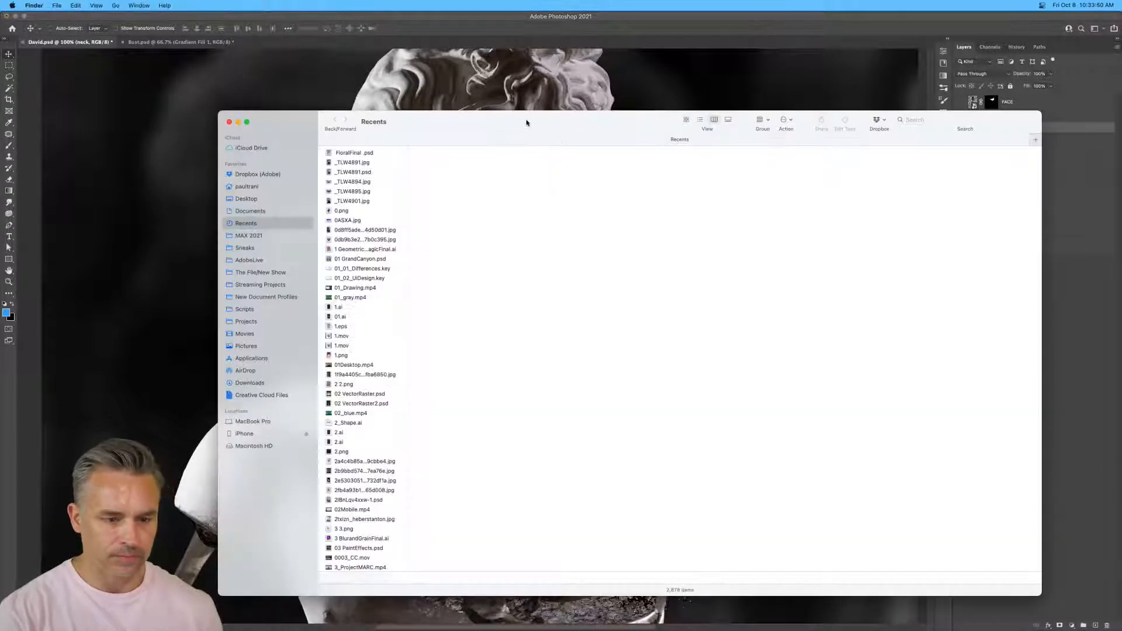
{"action": "left_click_drag", "start_coordinate": [526, 123], "coordinate": [523, 96]}
{"action": "left_click", "coordinate": [253, 174]}
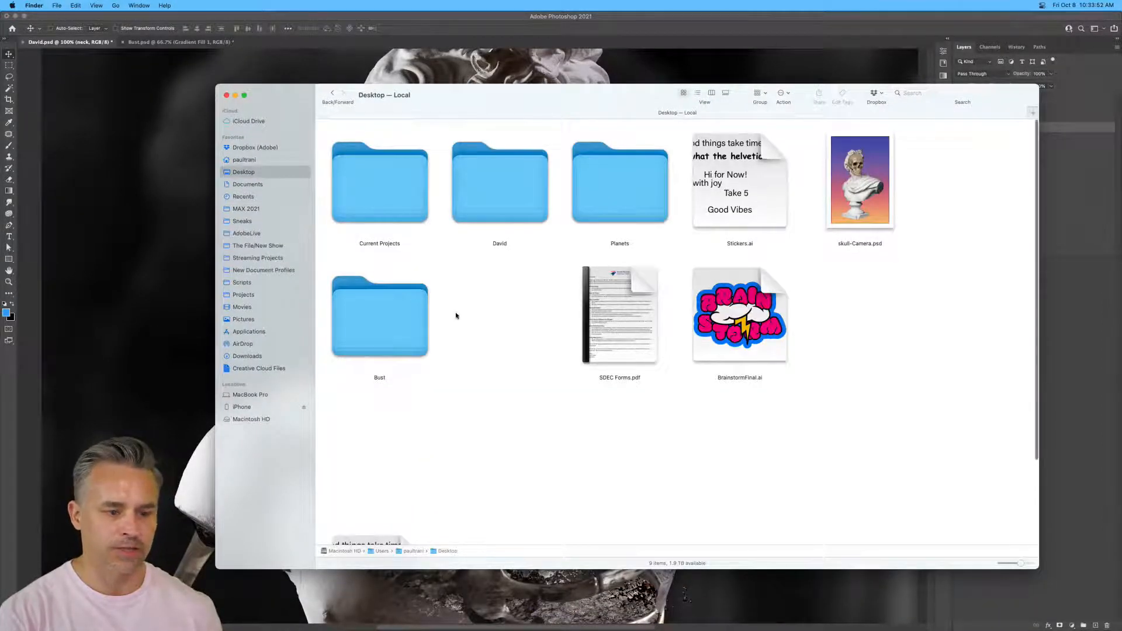
{"action": "double_click", "coordinate": [483, 187]}
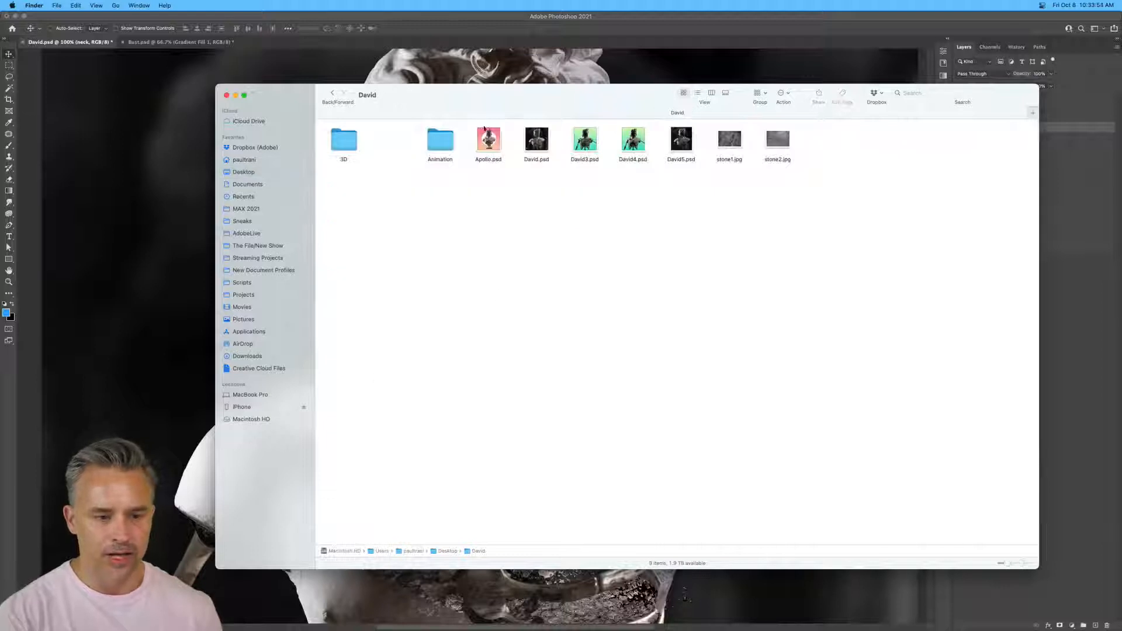
Open the David.psd file stored in the Animation subfolder in Photoshop.
{"action": "left_click", "coordinate": [538, 141]}
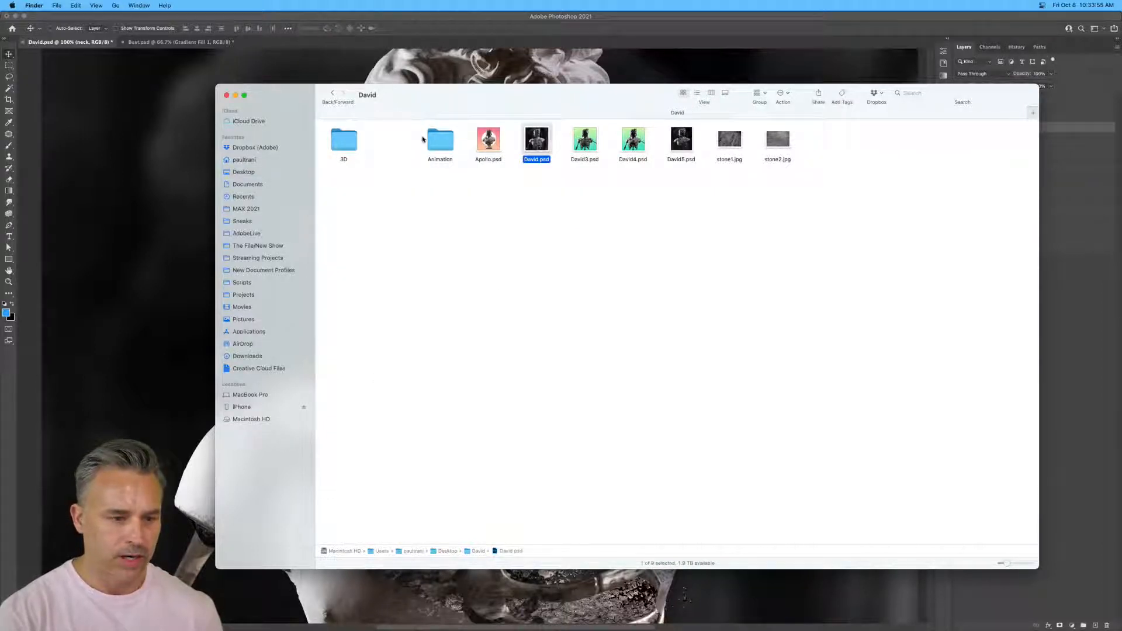
{"action": "left_click", "coordinate": [346, 143]}
{"action": "double_click", "coordinate": [440, 140]}
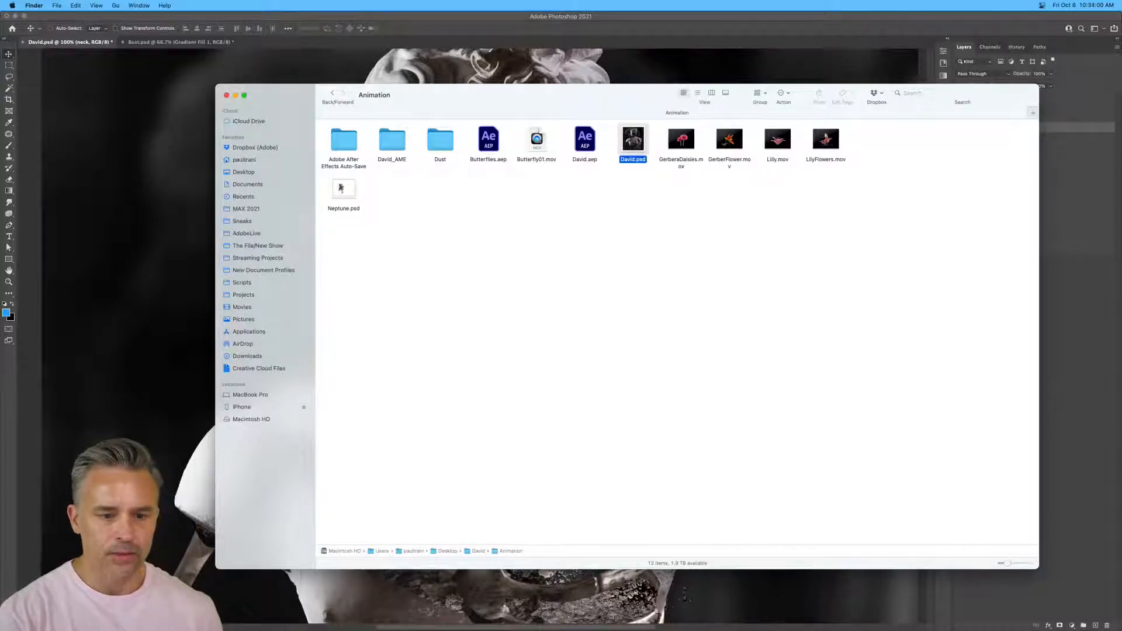
{"action": "left_click", "coordinate": [538, 45]}
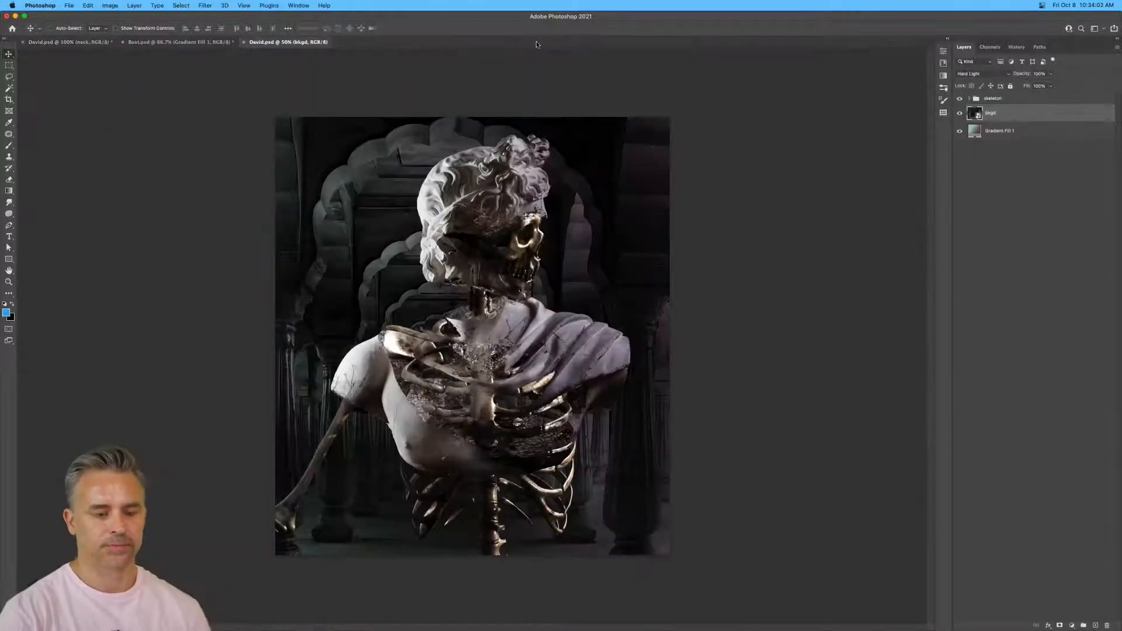
{"action": "key", "text": "super+equal"}
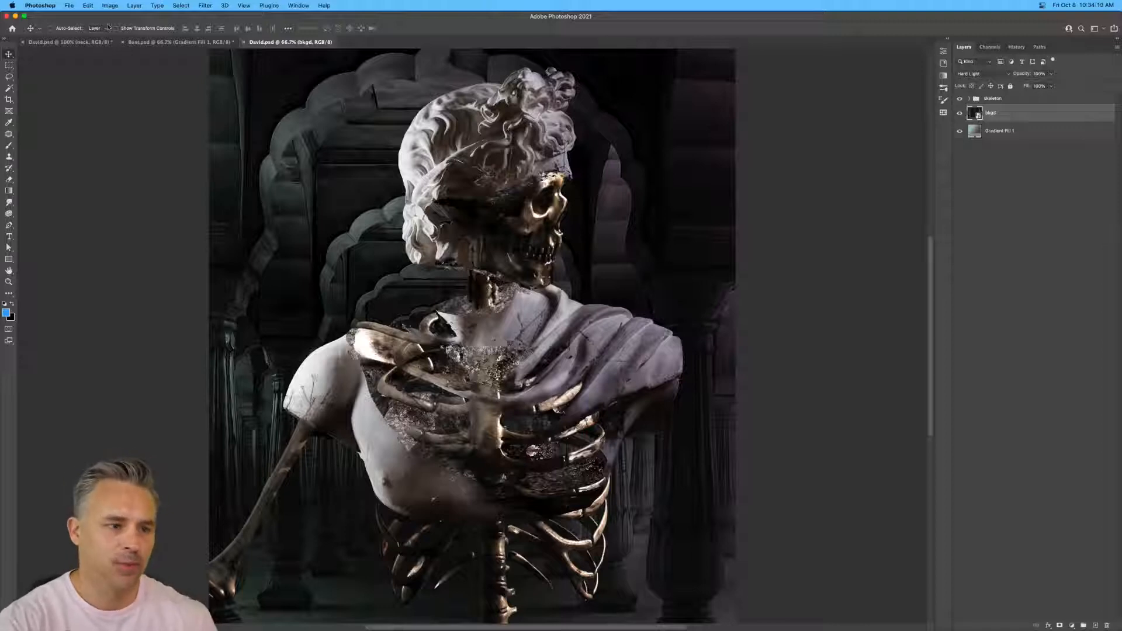
Look over the open David.psd and Bust.psd documents, and check the skull render's save location in Substance 3D Stager without changing it.
{"action": "left_click", "coordinate": [52, 43]}
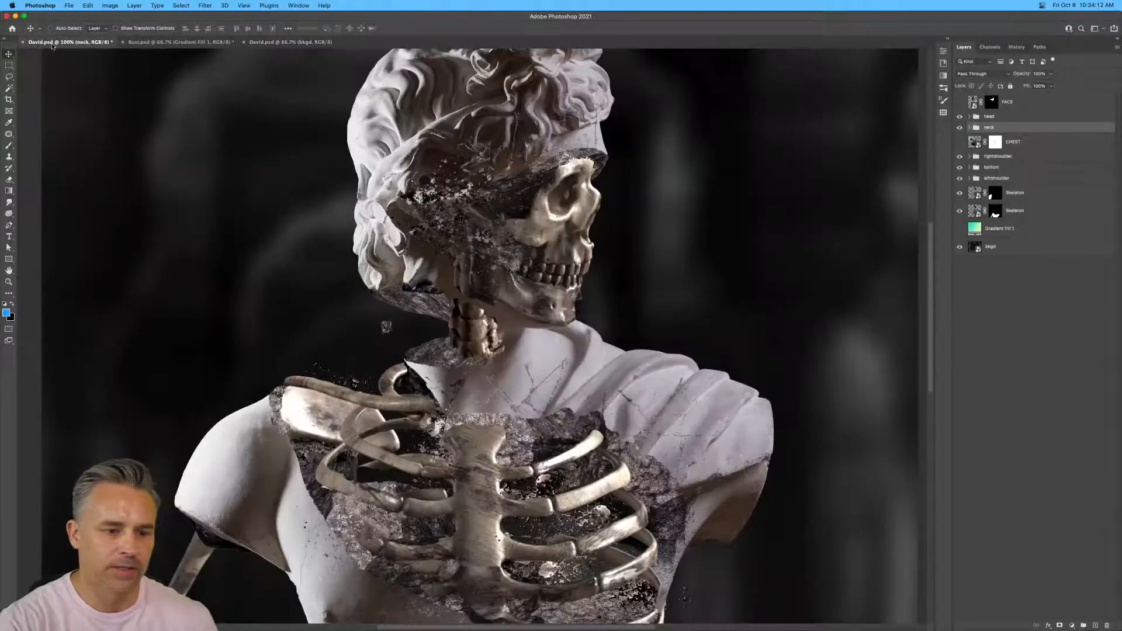
{"action": "left_click", "coordinate": [173, 44]}
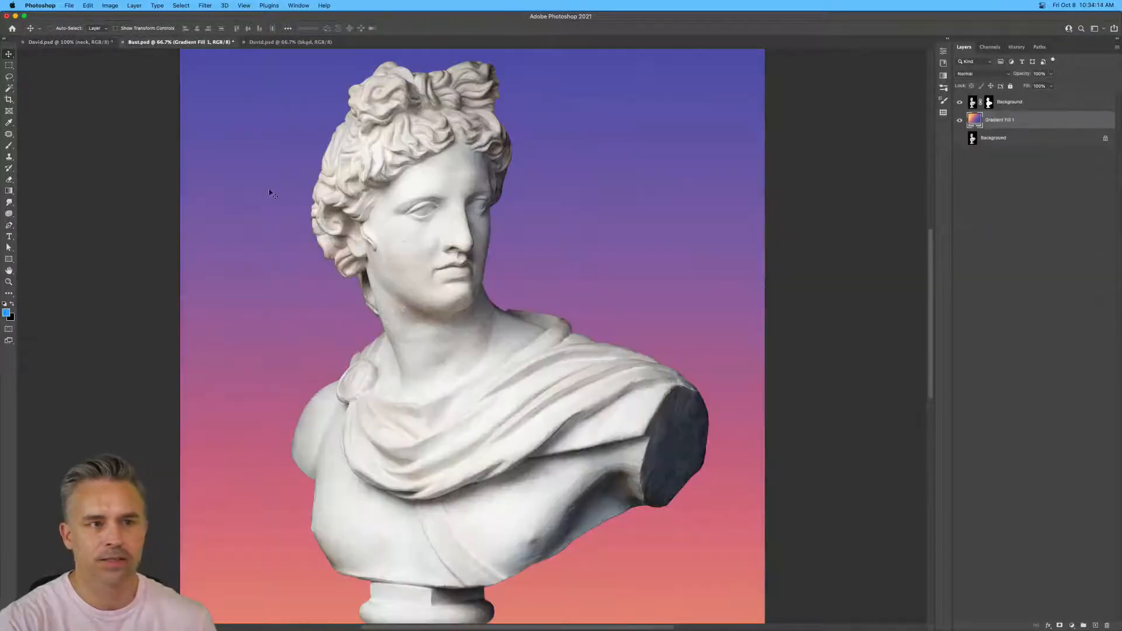
{"action": "mouse_move", "coordinate": [279, 629]}
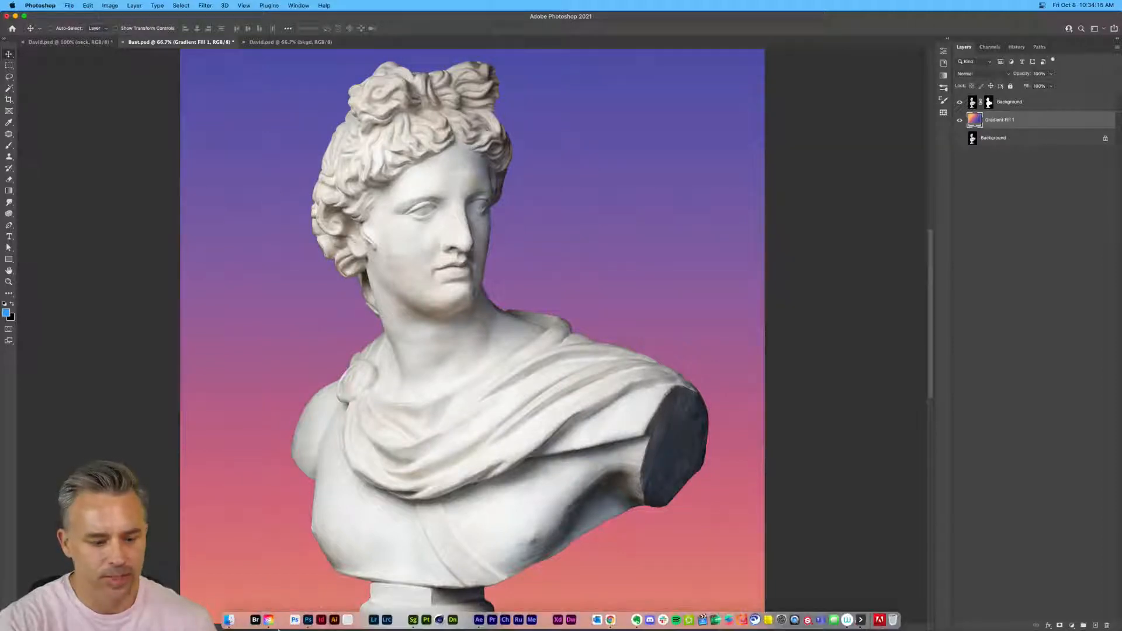
{"action": "left_click", "coordinate": [412, 619]}
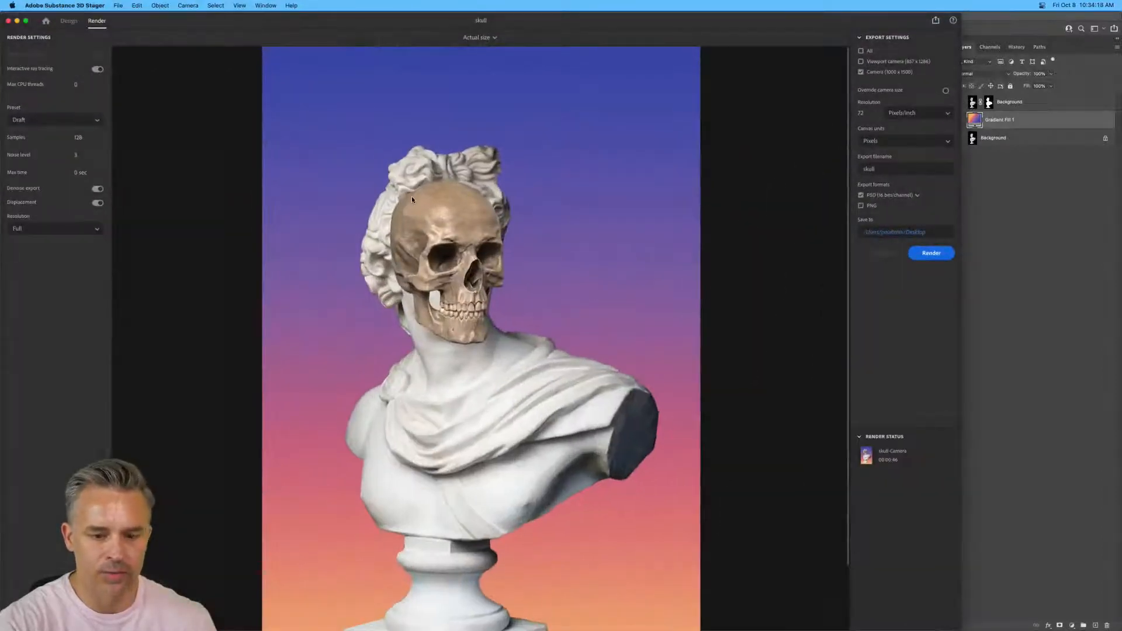
{"action": "left_click", "coordinate": [897, 233]}
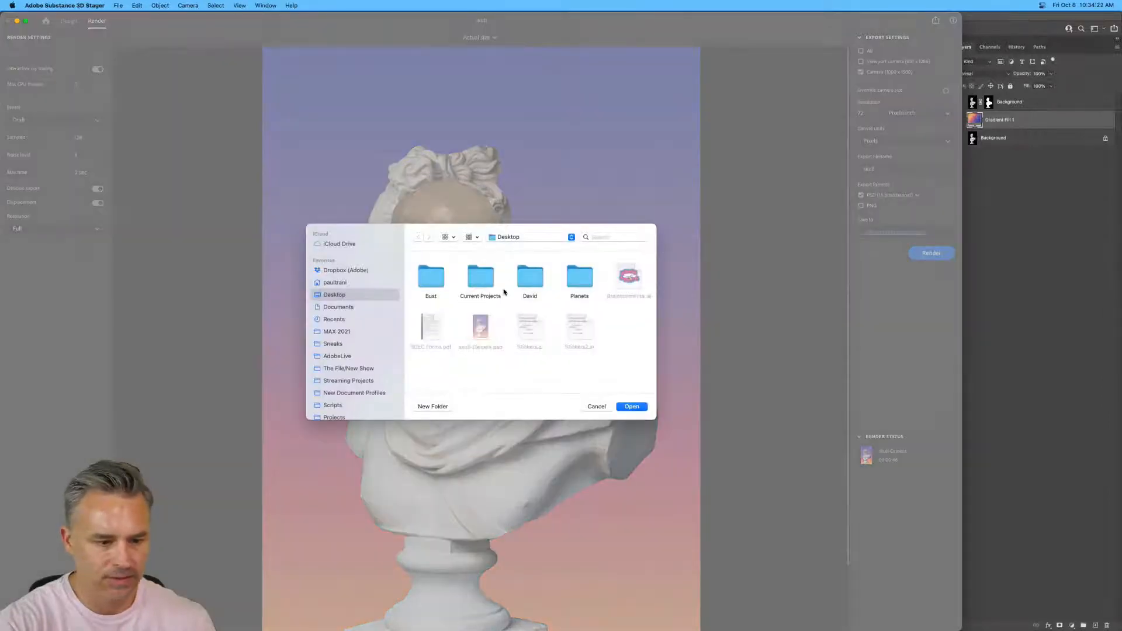
{"action": "left_click", "coordinate": [589, 409]}
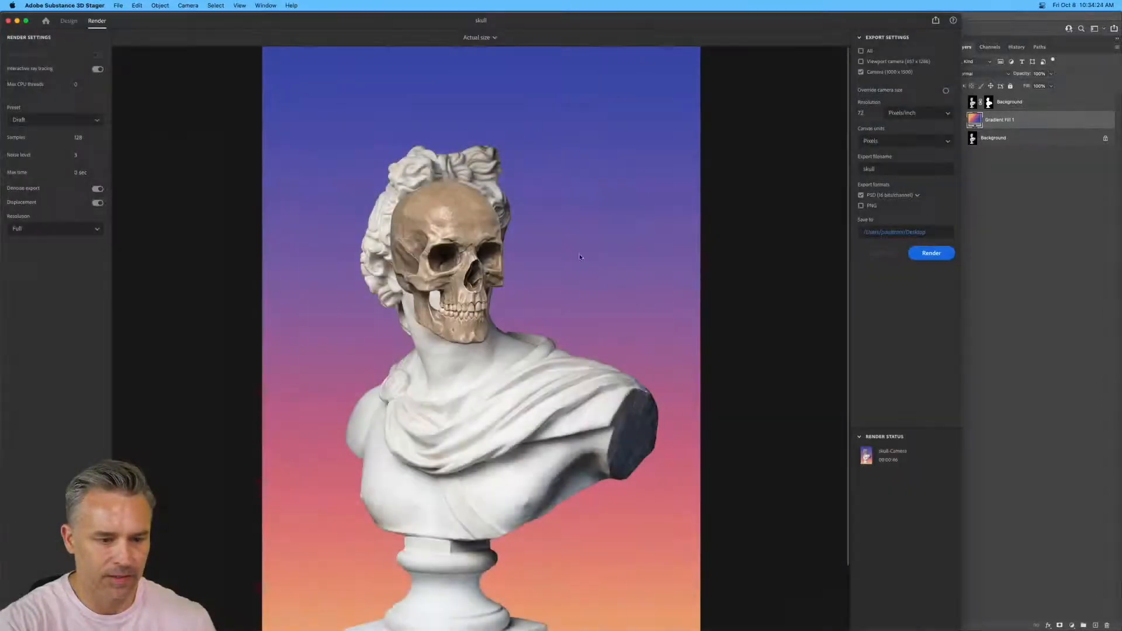
Minimise Stager, close the Finder window and open skull-Camera.psd from the Desktop in Photoshop.
{"action": "left_click", "coordinate": [17, 21]}
{"action": "left_click", "coordinate": [16, 20]}
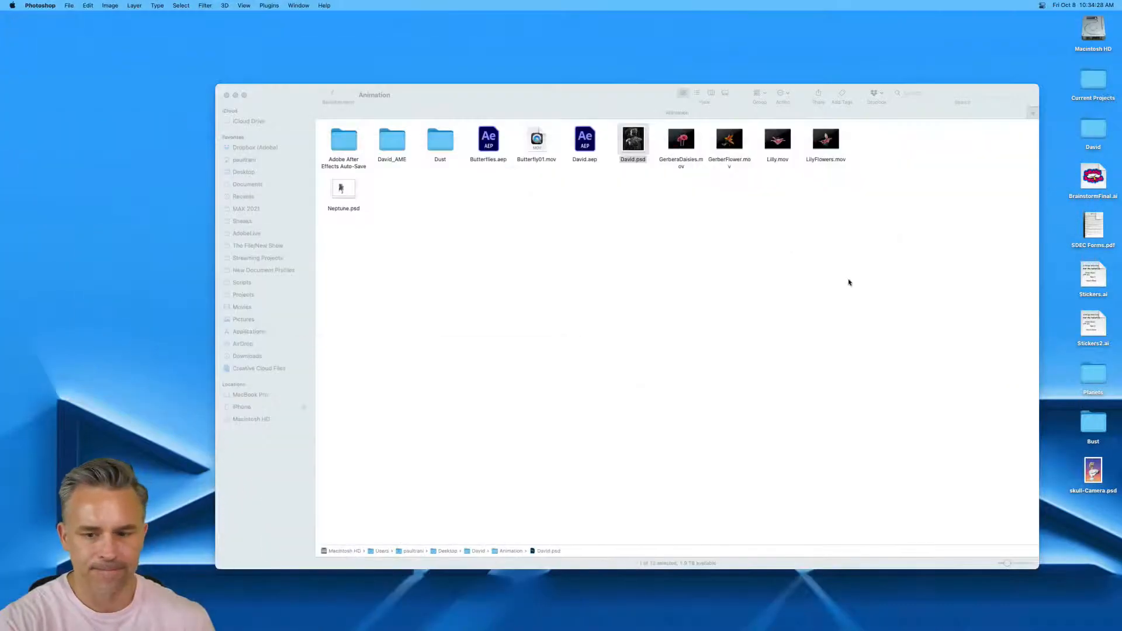
{"action": "left_click", "coordinate": [834, 292]}
{"action": "left_click", "coordinate": [226, 95]}
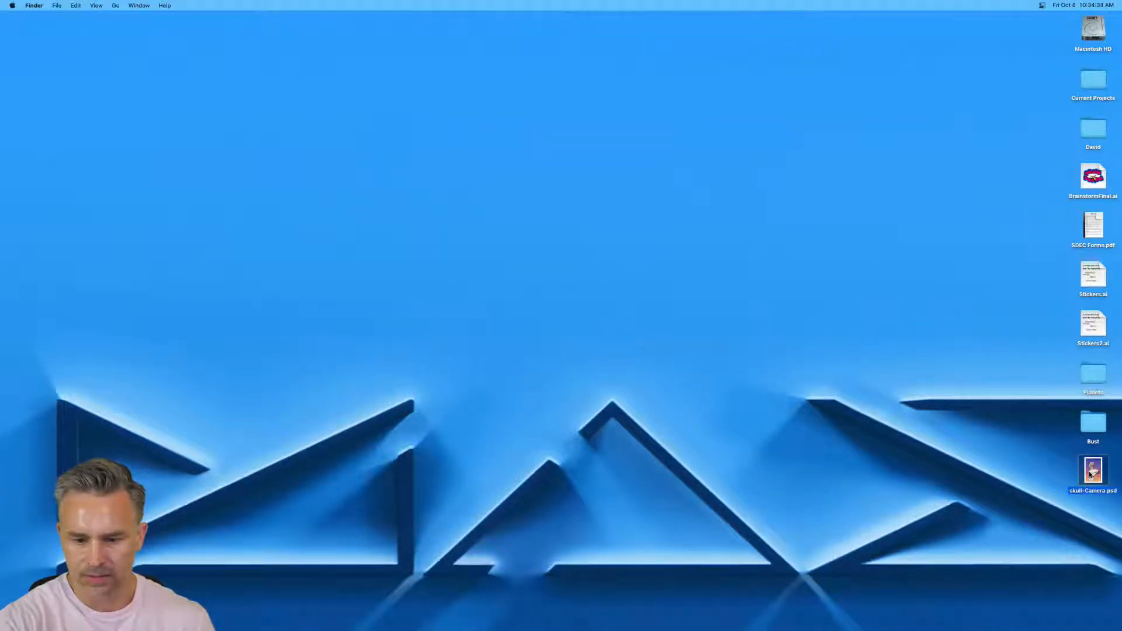
{"action": "double_click", "coordinate": [1090, 474]}
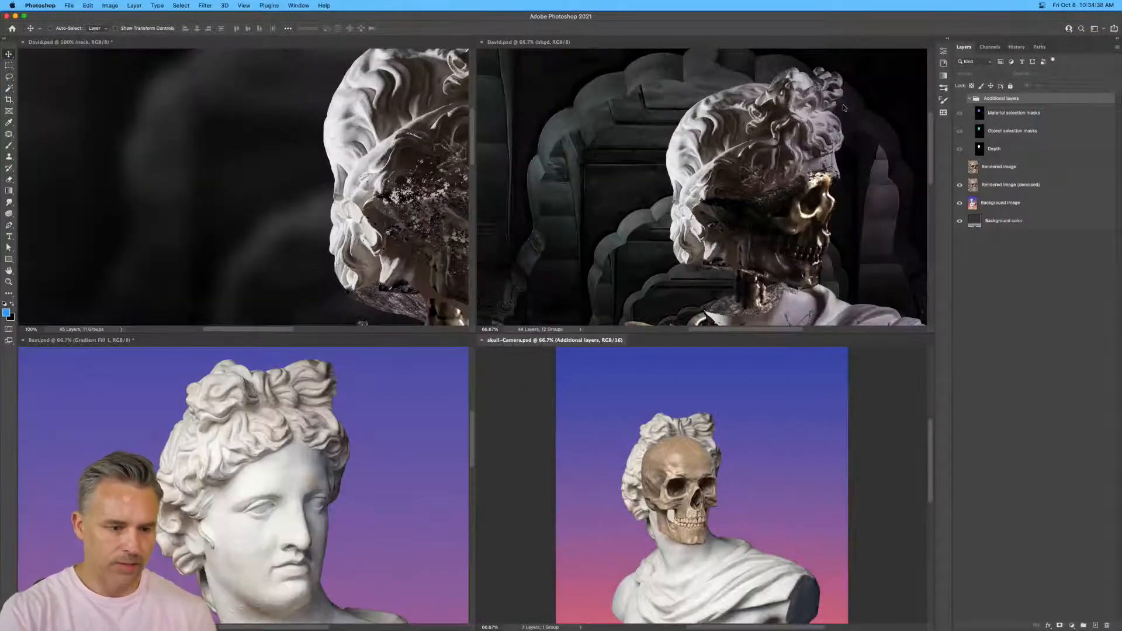
With the documents tiled, close the David.psd shown at 100% without saving its changes.
{"action": "left_click", "coordinate": [519, 112]}
{"action": "left_click", "coordinate": [239, 112]}
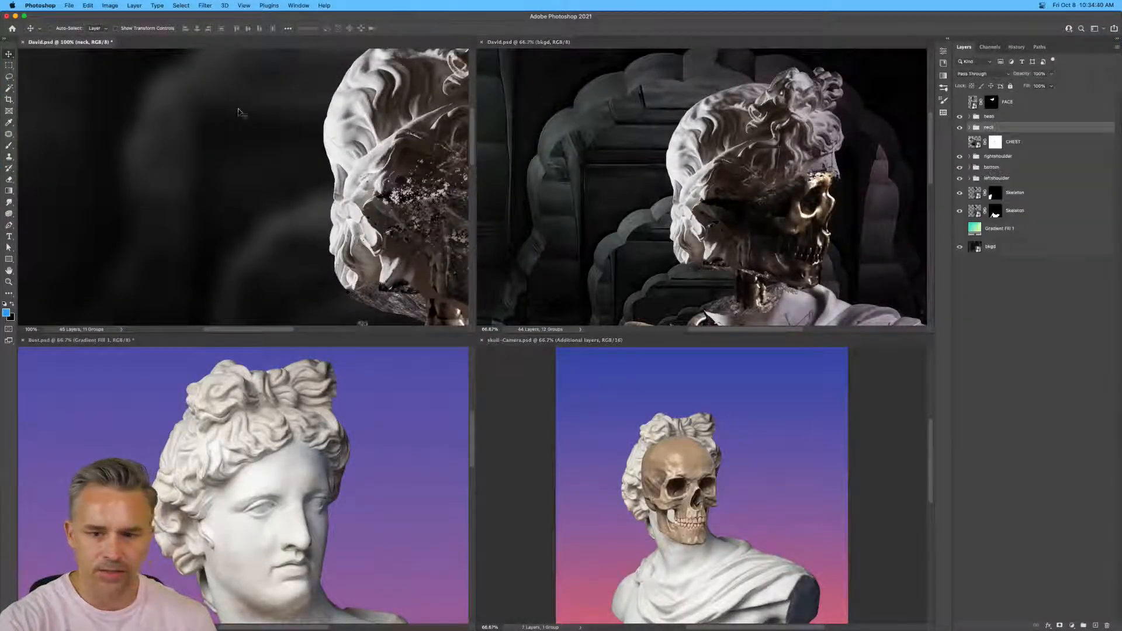
{"action": "left_click", "coordinate": [22, 44]}
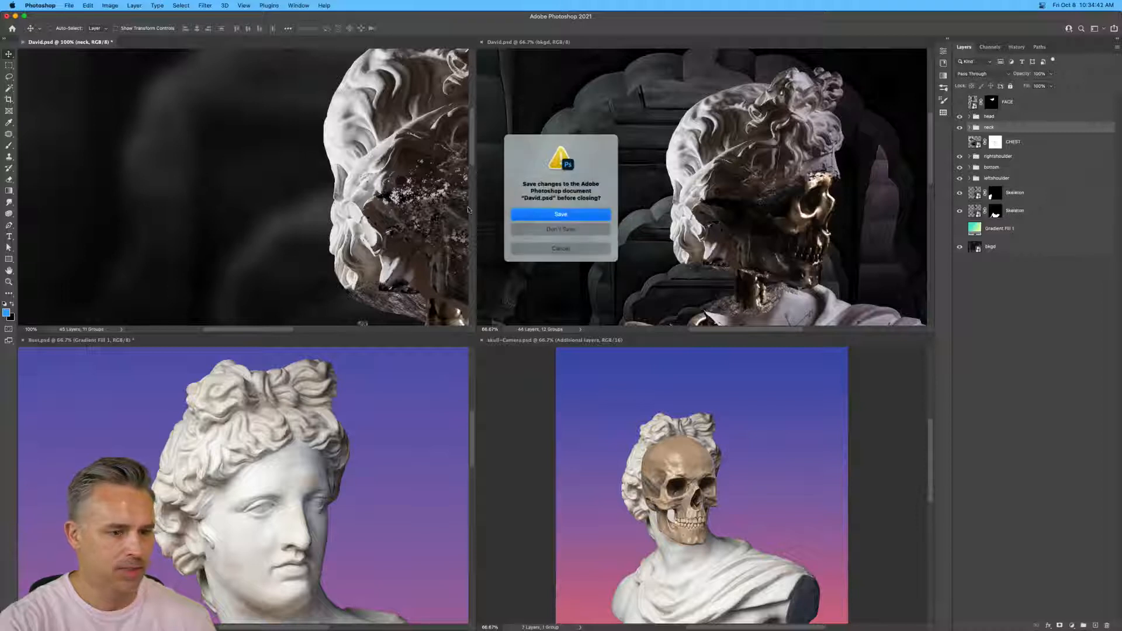
{"action": "left_click", "coordinate": [561, 230]}
Copy the Rendered image (denoised) skull layer from skull-Camera.psd into Bust.psd and place it at the top of the layer stack.
{"action": "left_click", "coordinate": [639, 466]}
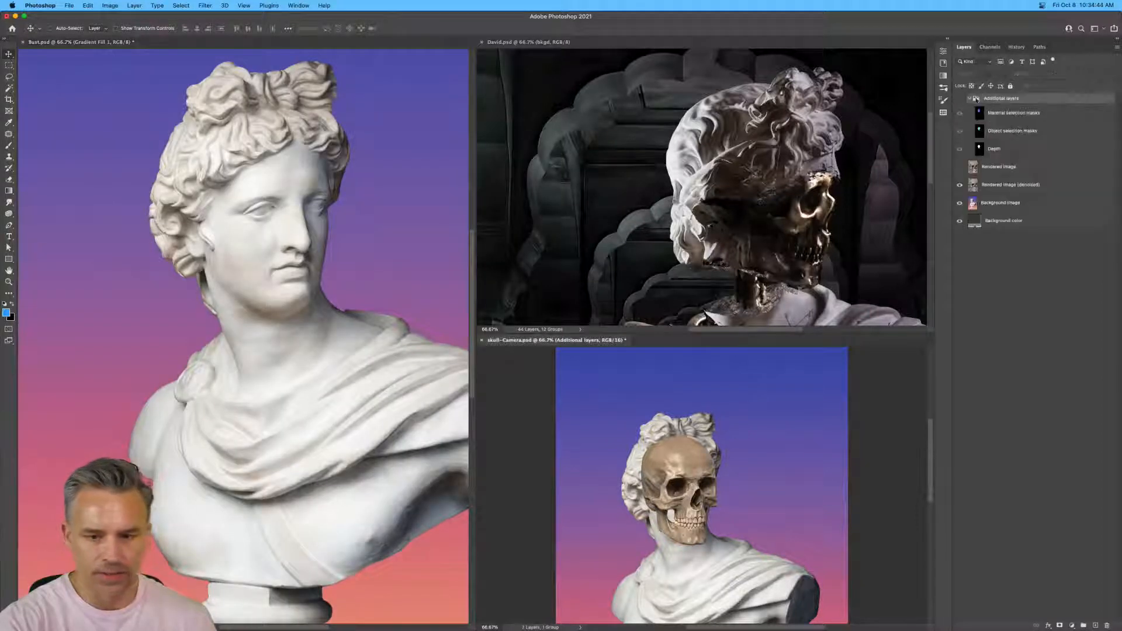
{"action": "left_click_drag", "start_coordinate": [1000, 185], "coordinate": [166, 244]}
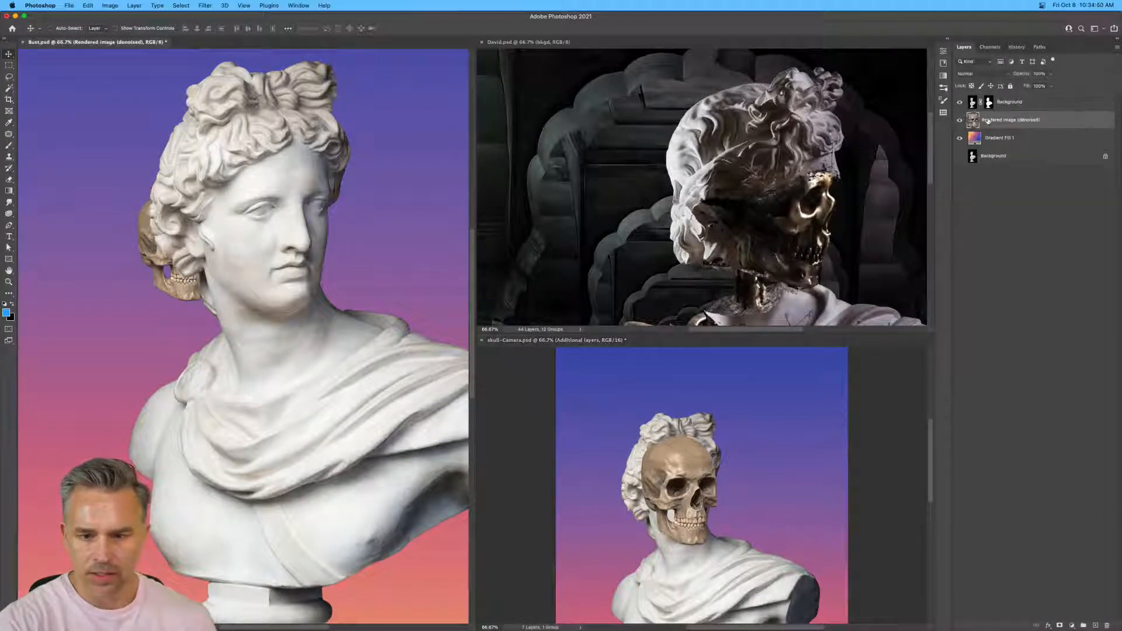
{"action": "left_click_drag", "start_coordinate": [987, 120], "coordinate": [988, 96]}
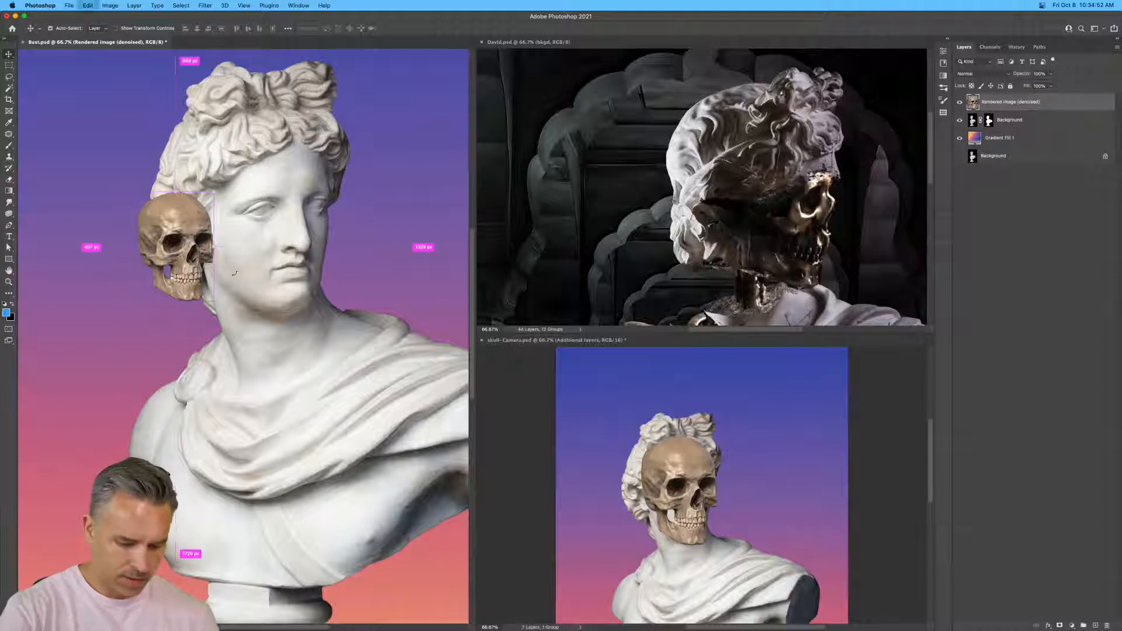
Scale up the skull with Free Transform and position it over the bust's face.
{"action": "key", "text": "super+t"}
{"action": "left_click_drag", "start_coordinate": [212, 302], "coordinate": [295, 415]}
{"action": "left_click_drag", "start_coordinate": [204, 277], "coordinate": [240, 191]}
{"action": "mouse_move", "coordinate": [172, 105]}
{"action": "left_mouse_down"}
{"action": "mouse_move", "coordinate": [179, 120]}
{"action": "mouse_move", "coordinate": [155, 100]}
{"action": "left_mouse_up"}
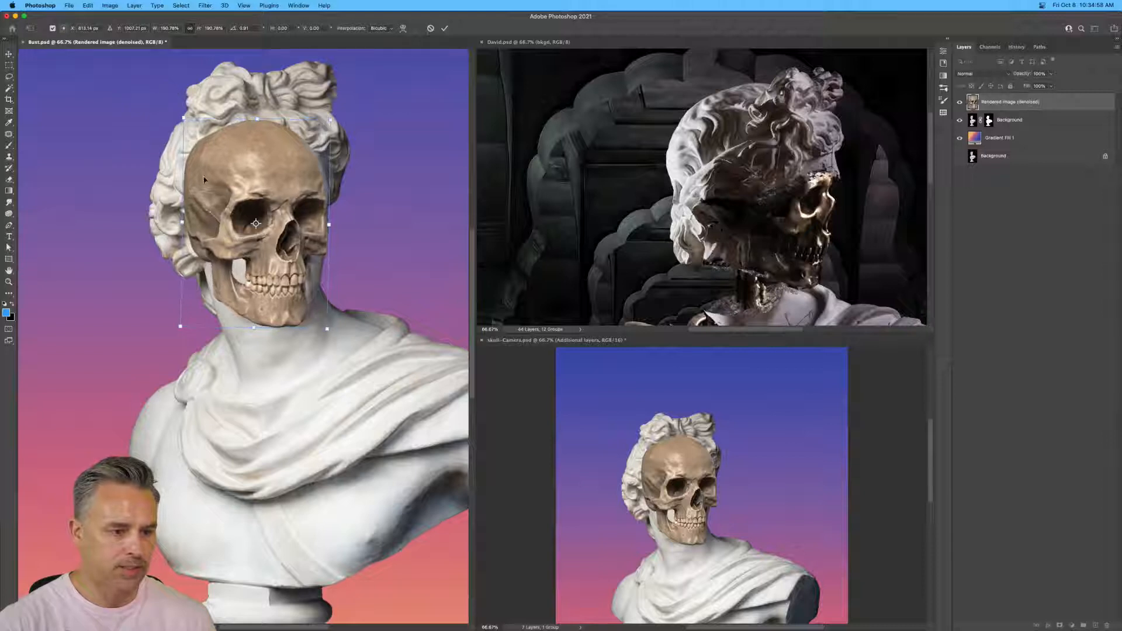
{"action": "left_click_drag", "start_coordinate": [204, 179], "coordinate": [206, 184]}
{"action": "key", "text": "Return"}
Close skull-Camera.psd without saving its changes.
{"action": "left_click", "coordinate": [574, 423]}
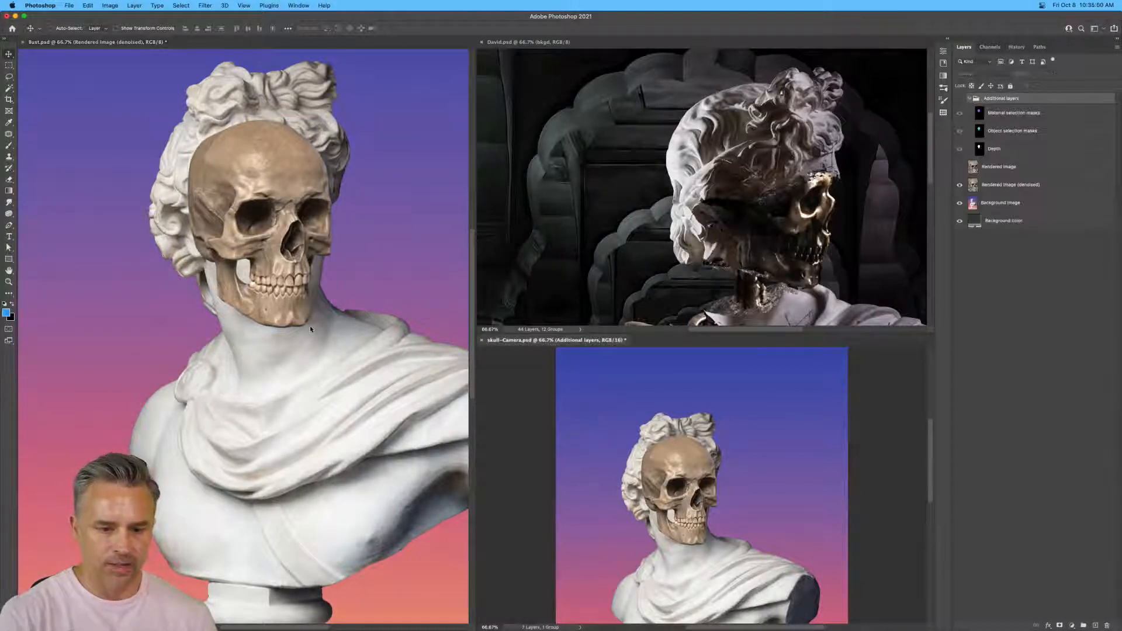
{"action": "left_click", "coordinate": [482, 341]}
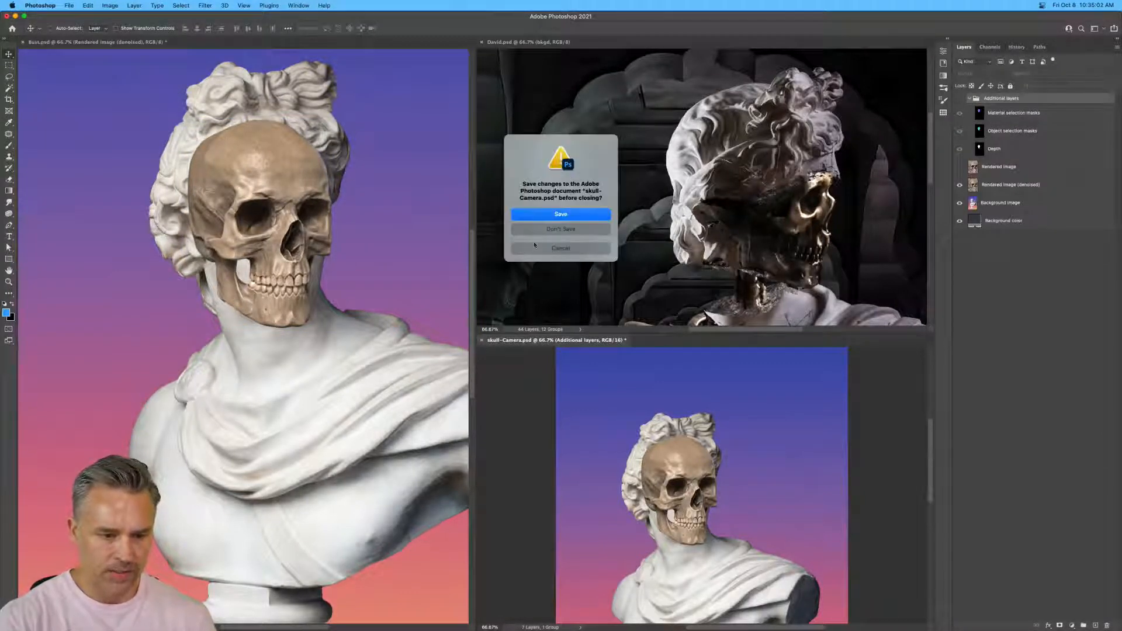
{"action": "key", "text": "super+d"}
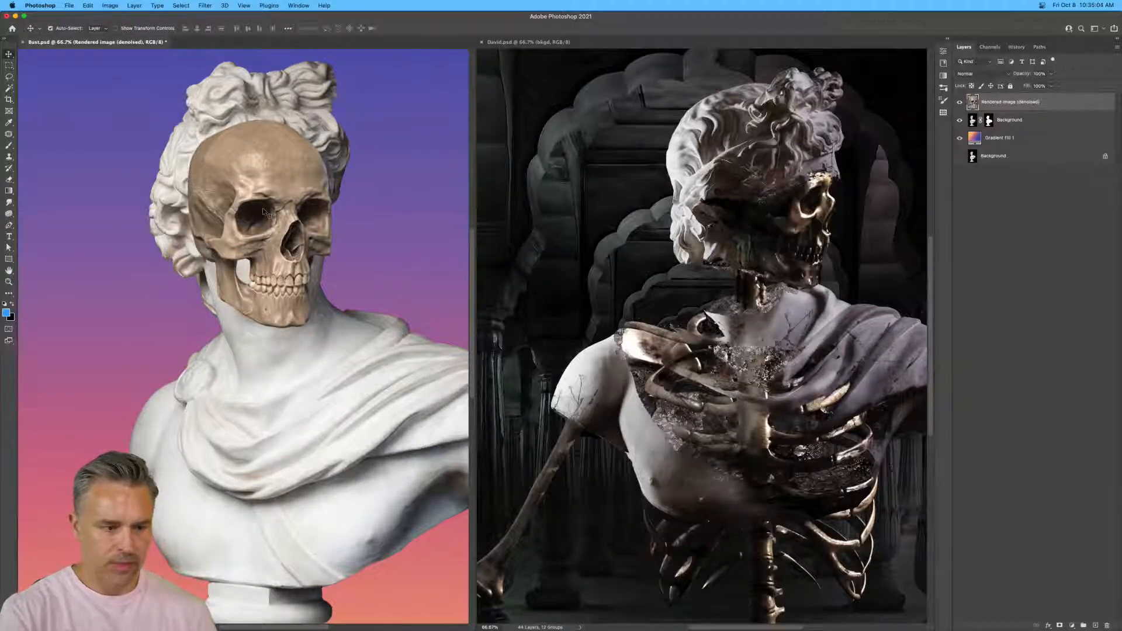
In David.psd, expand the skeleton group and select the rock layer and three dust layers in the rightshoulder group.
{"action": "left_click", "coordinate": [507, 261]}
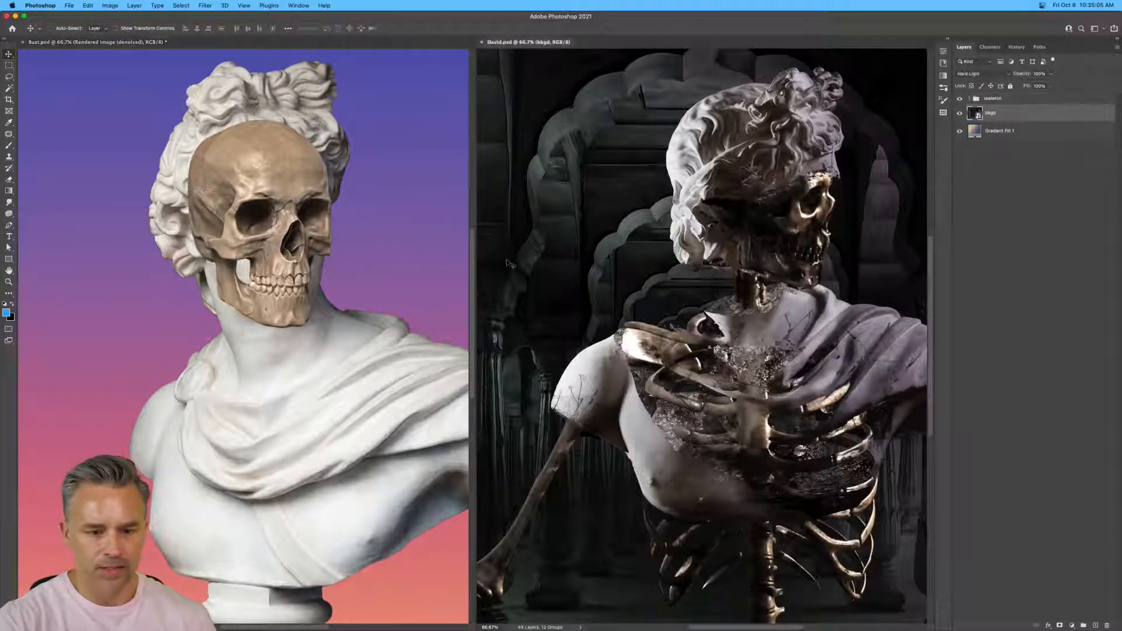
{"action": "left_click", "coordinate": [970, 98]}
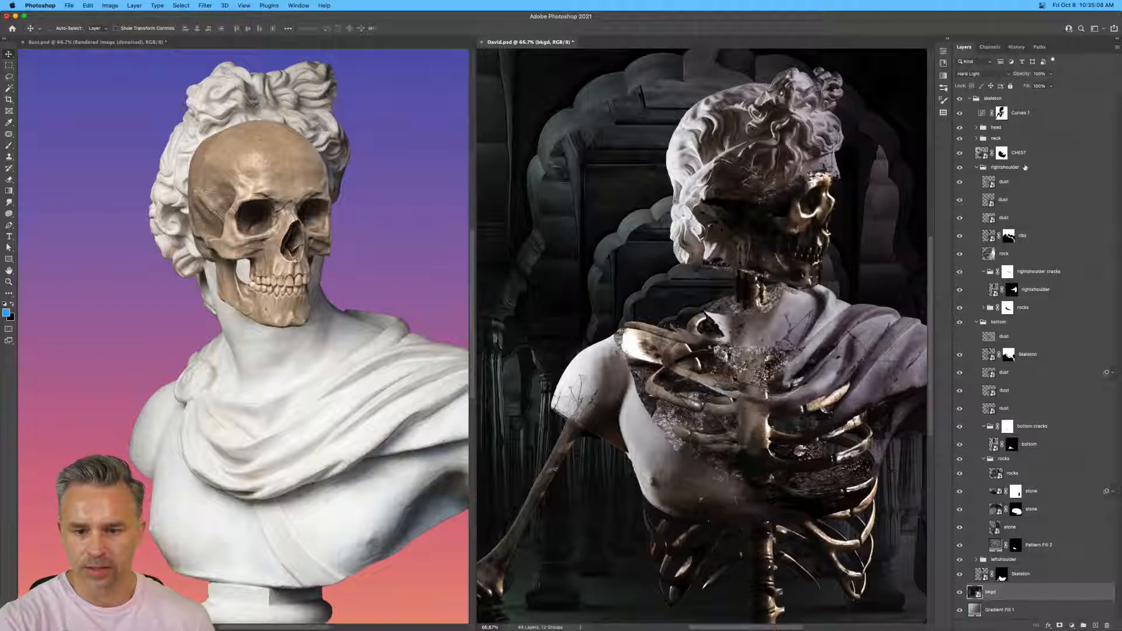
{"action": "left_click", "coordinate": [1005, 255]}
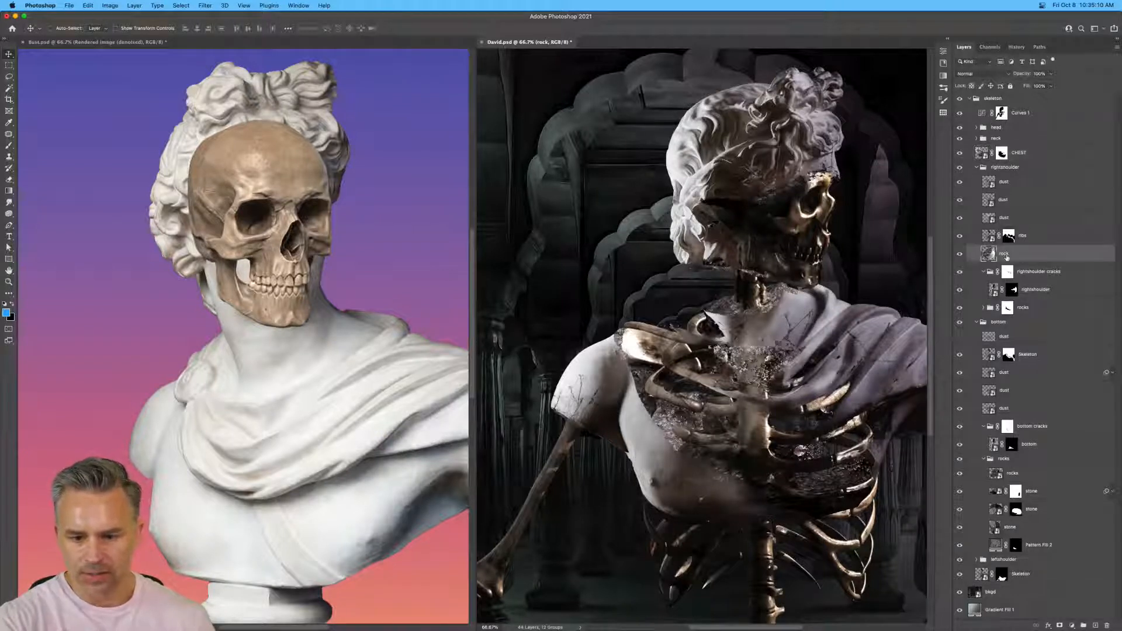
{"action": "left_click", "coordinate": [1036, 218], "text": "super"}
{"action": "left_click", "coordinate": [1034, 199], "text": "super"}
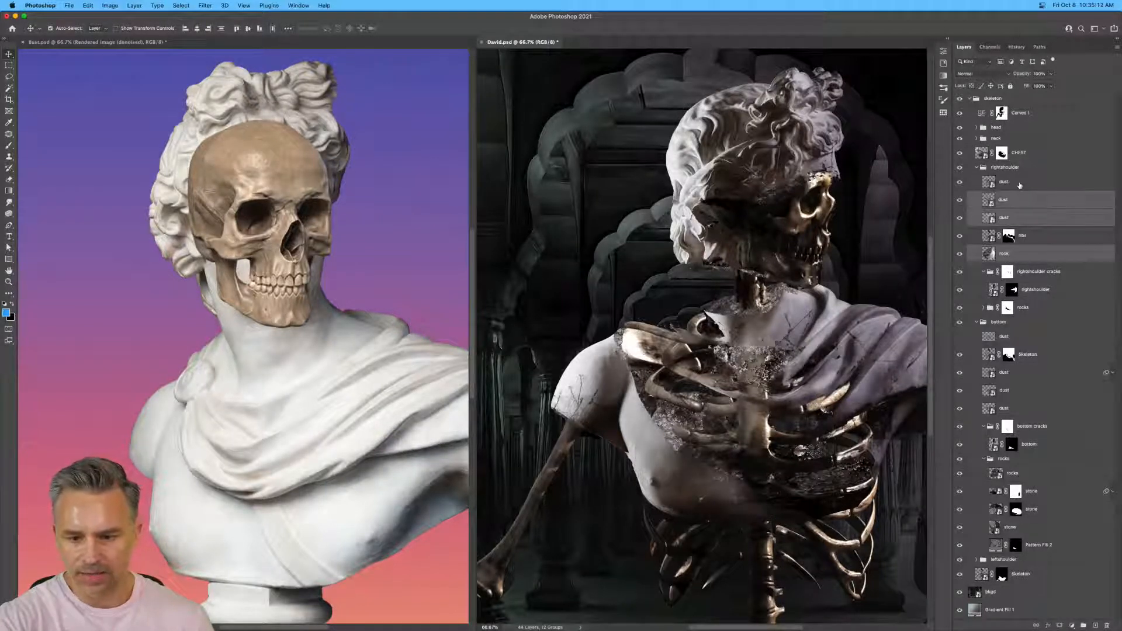
{"action": "left_click", "coordinate": [1033, 182], "text": "super"}
Add the rocks, three stone and Pattern Fill 2 layers to the selection, and copy all selected layers onto the chest in Bust.psd.
{"action": "left_click", "coordinate": [1016, 480], "text": "super"}
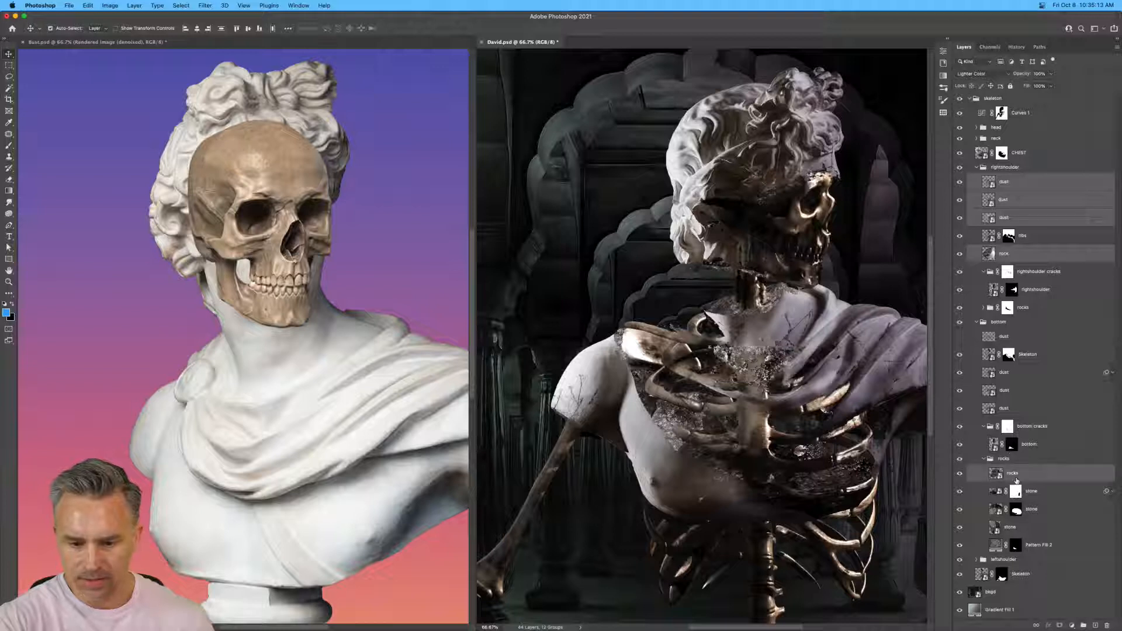
{"action": "left_click", "coordinate": [1030, 514], "text": "super"}
{"action": "left_click", "coordinate": [1051, 493], "text": "super"}
{"action": "left_click", "coordinate": [1029, 533], "text": "super"}
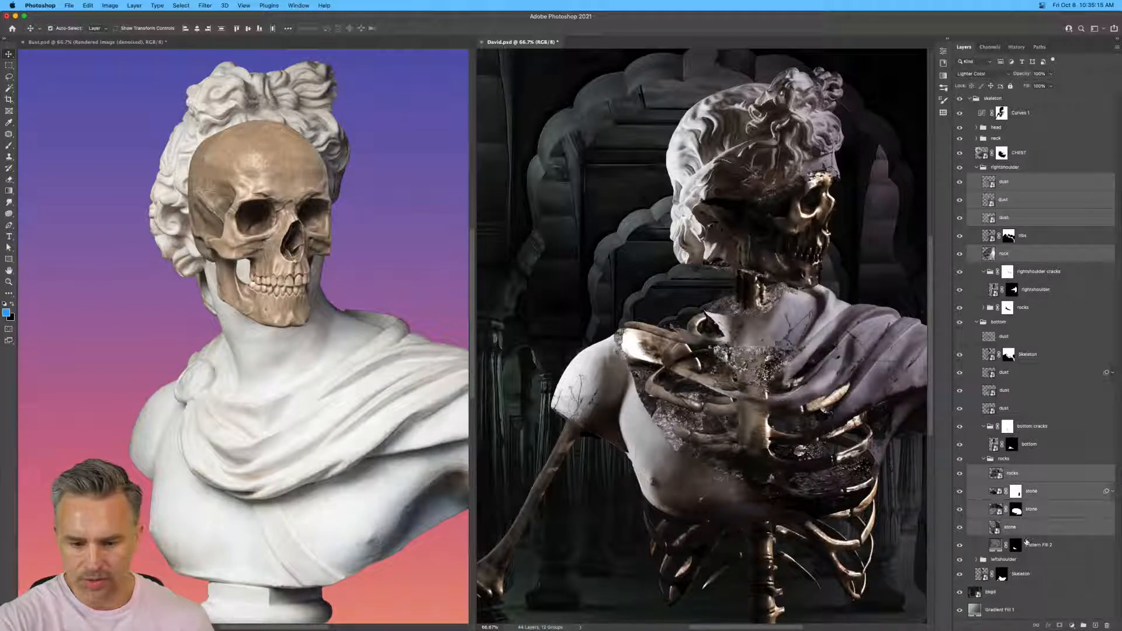
{"action": "left_click", "coordinate": [1037, 546], "text": "super"}
{"action": "left_click_drag", "start_coordinate": [1037, 546], "coordinate": [53, 228]}
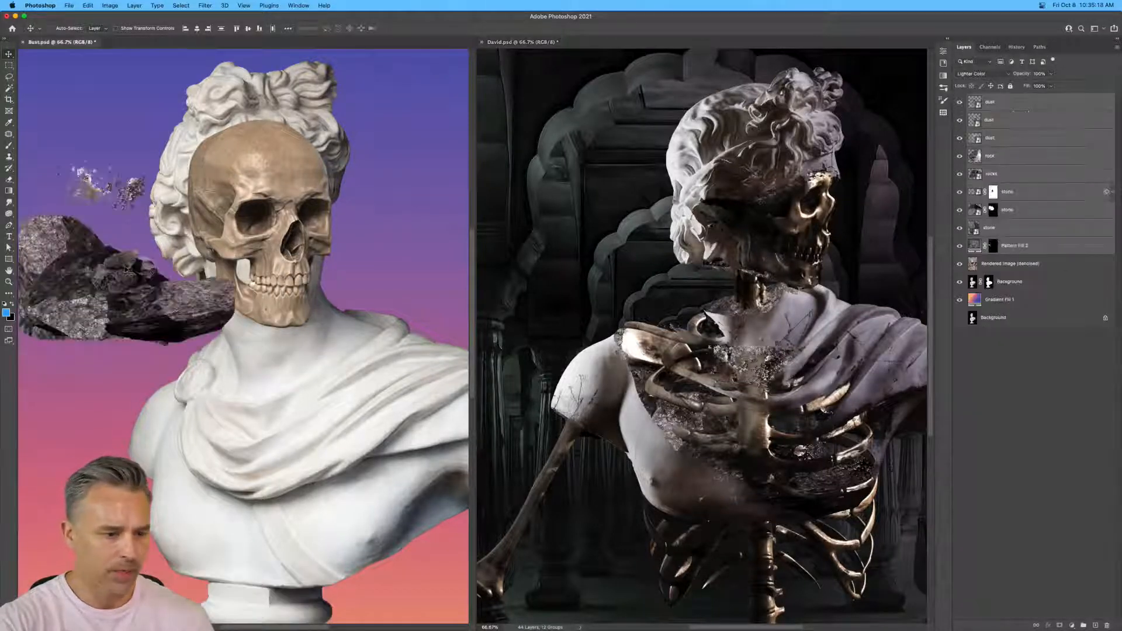
{"action": "left_click_drag", "start_coordinate": [85, 272], "coordinate": [238, 407]}
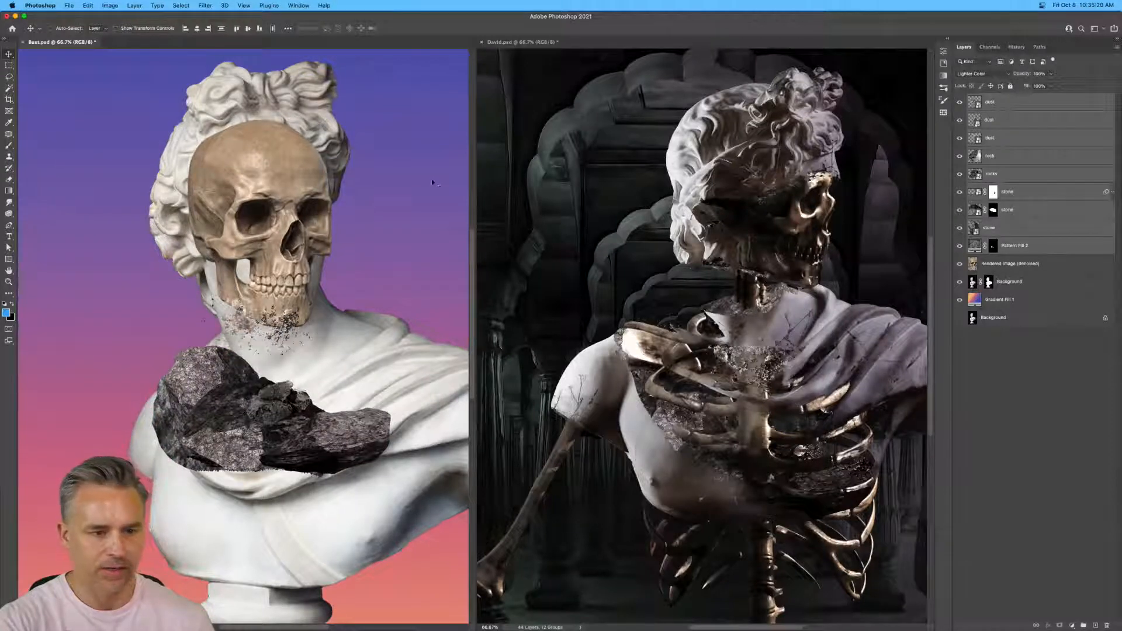
Return the tiled documents to a single tabbed view with Bust.psd in front.
{"action": "left_click", "coordinate": [519, 143]}
{"action": "left_click", "coordinate": [365, 144]}
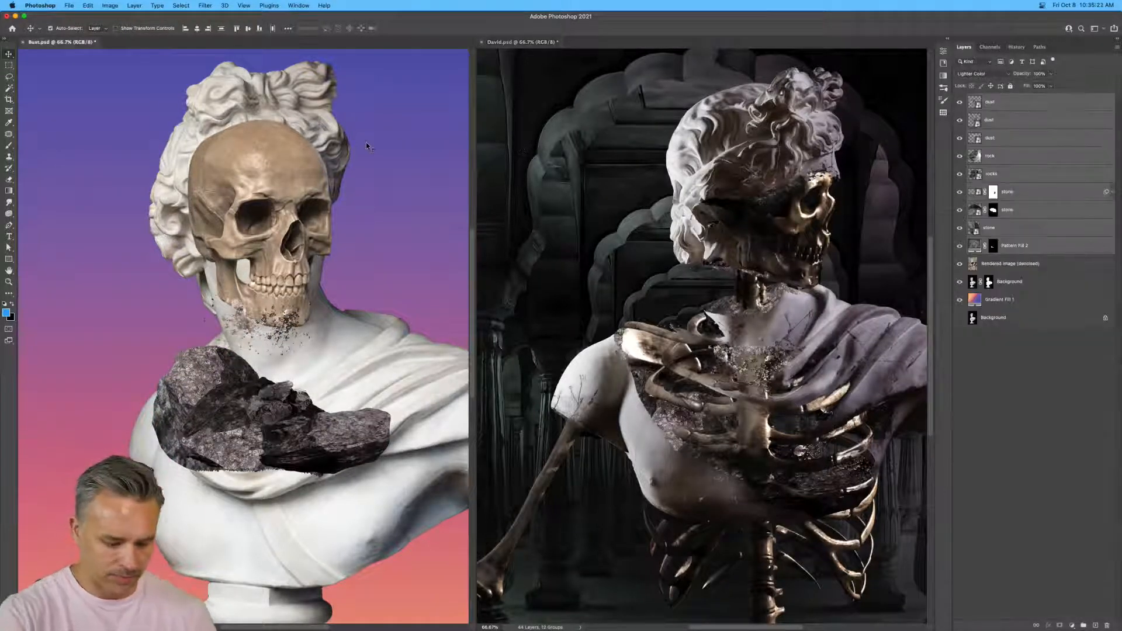
{"action": "key", "text": "F1"}
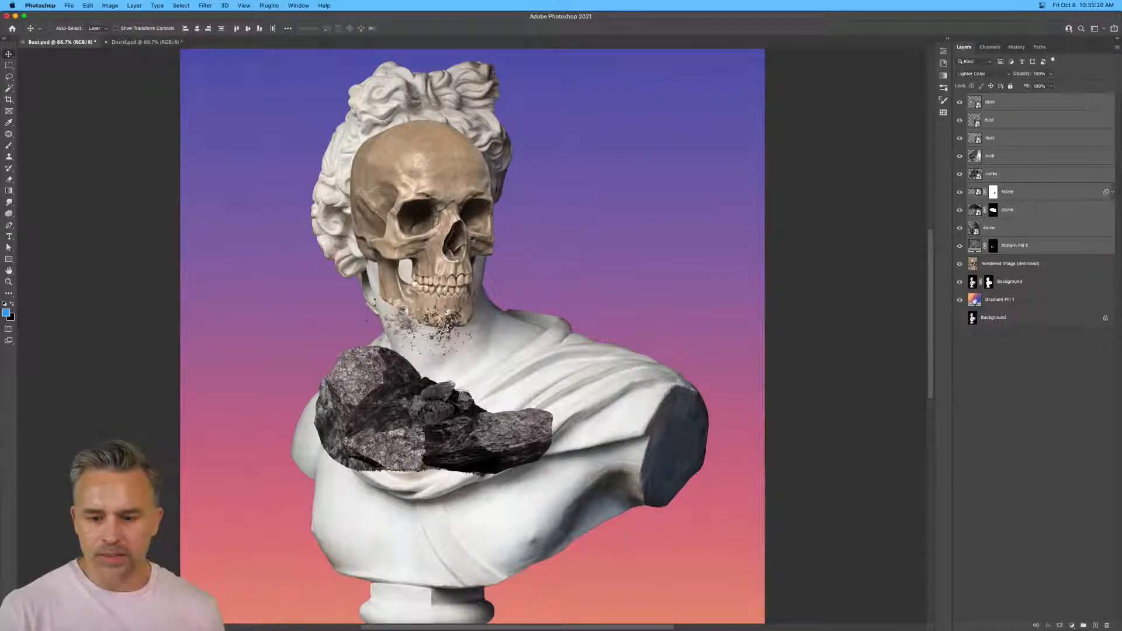
Try green, teal, red and orange gradient presets on the Gradient Fill 1 layer, ending with a pastel aqua-to-yellow background.
{"action": "left_click", "coordinate": [988, 301]}
{"action": "left_click", "coordinate": [948, 39]}
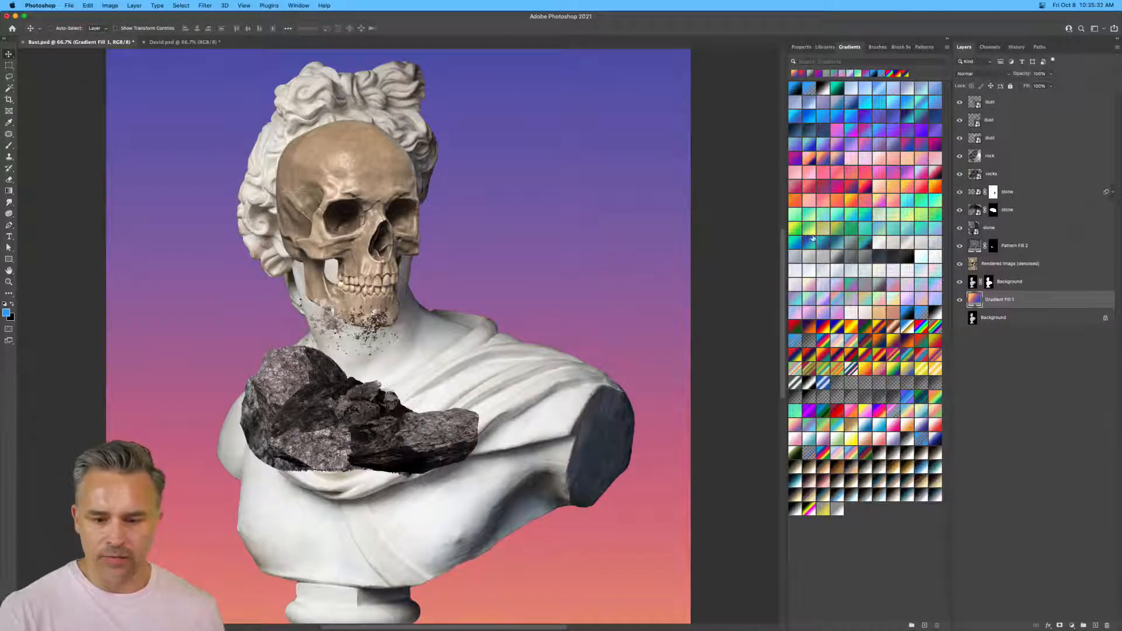
{"action": "left_click", "coordinate": [834, 230]}
{"action": "left_click", "coordinate": [796, 231]}
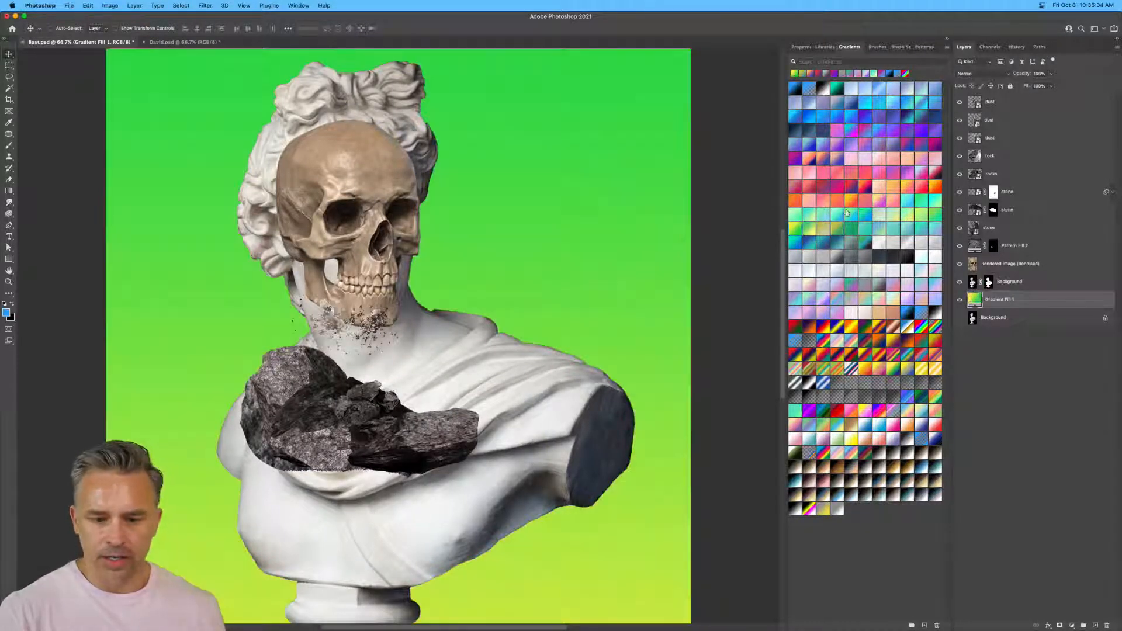
{"action": "left_click", "coordinate": [854, 244]}
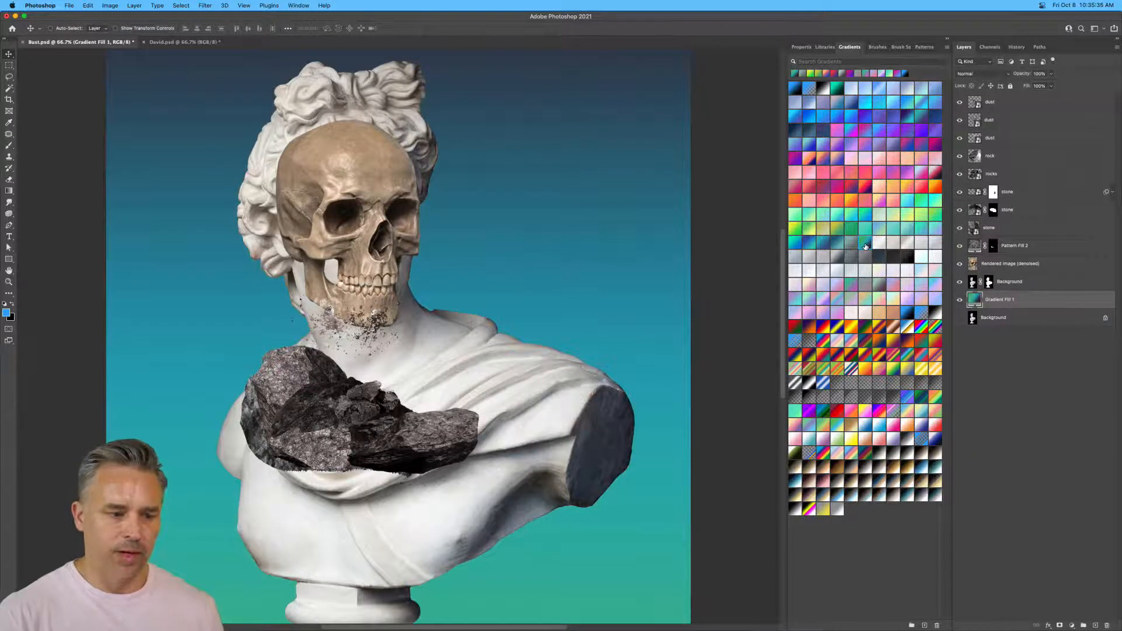
{"action": "left_click", "coordinate": [866, 187]}
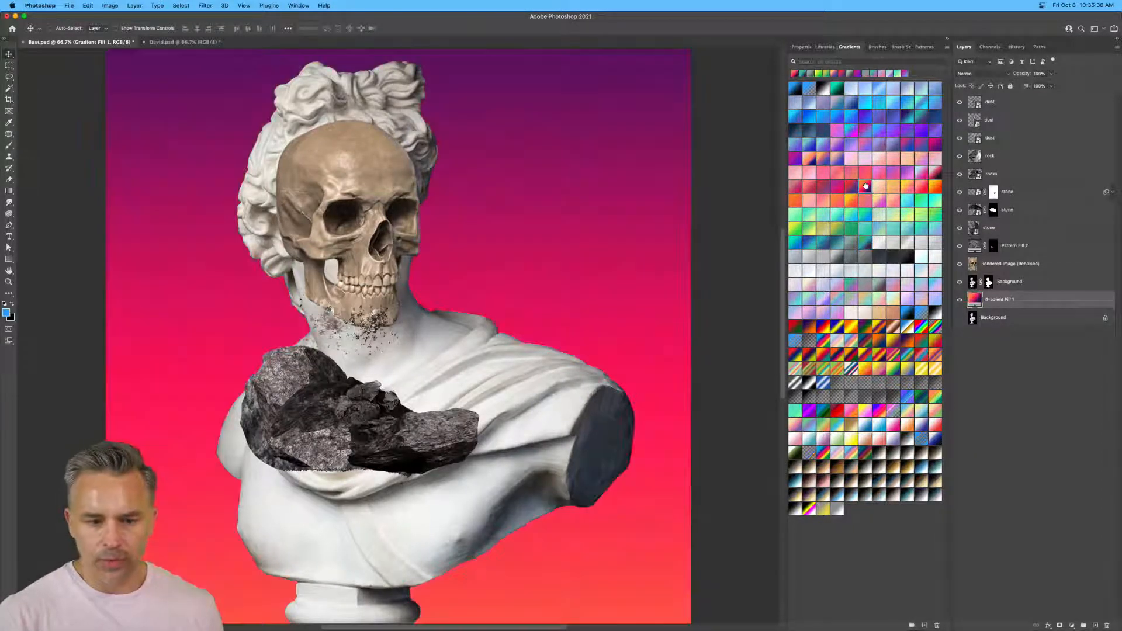
{"action": "left_click", "coordinate": [792, 201]}
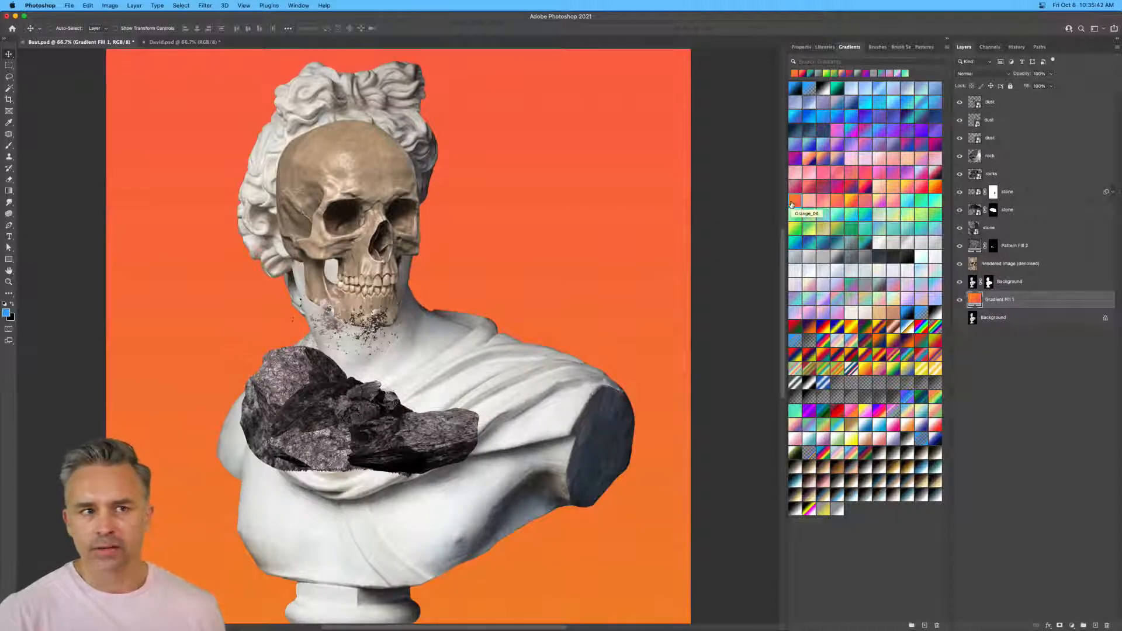
{"action": "left_click", "coordinate": [793, 330]}
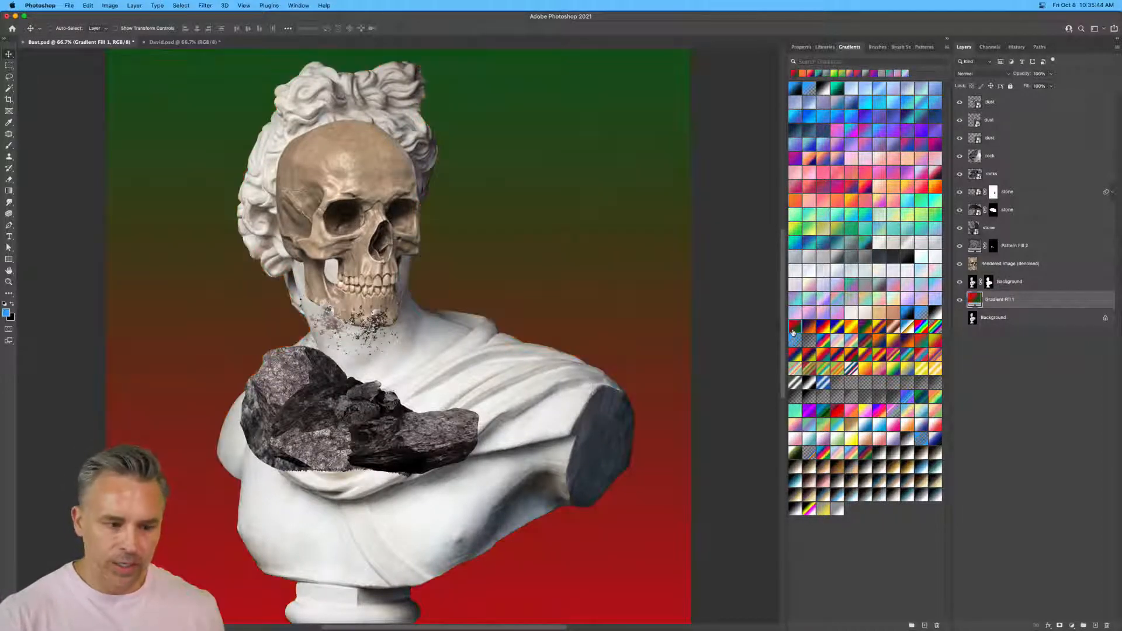
{"action": "left_click", "coordinate": [893, 312]}
{"action": "left_click", "coordinate": [863, 300]}
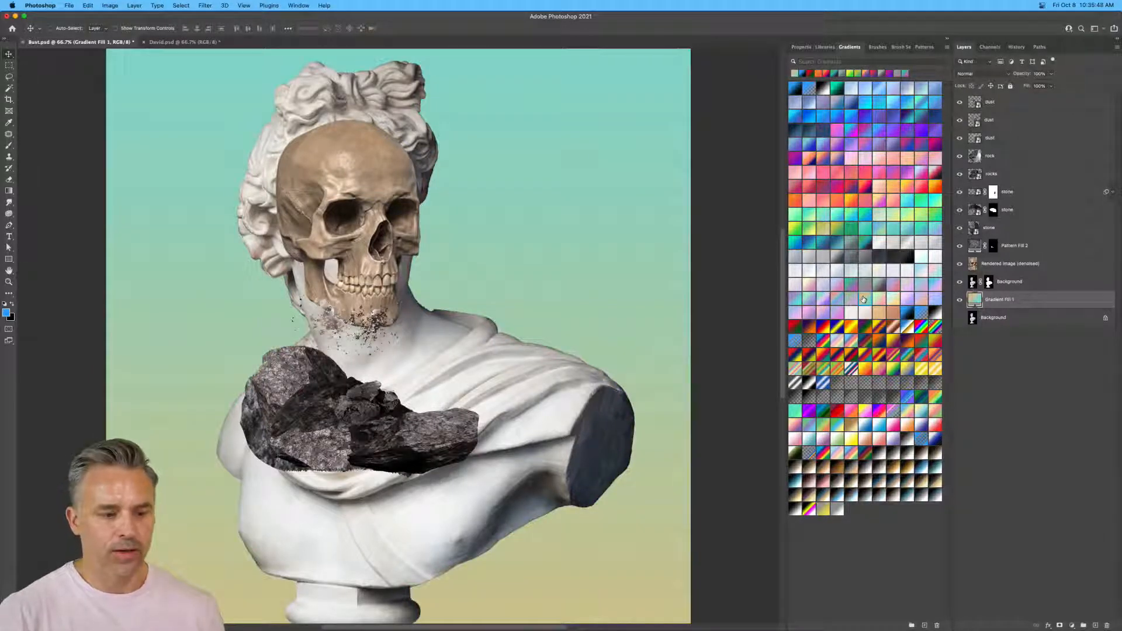
Hide every layer above and below Gradient Fill 1 so that only the gradient background shows.
{"action": "left_click", "coordinate": [988, 103]}
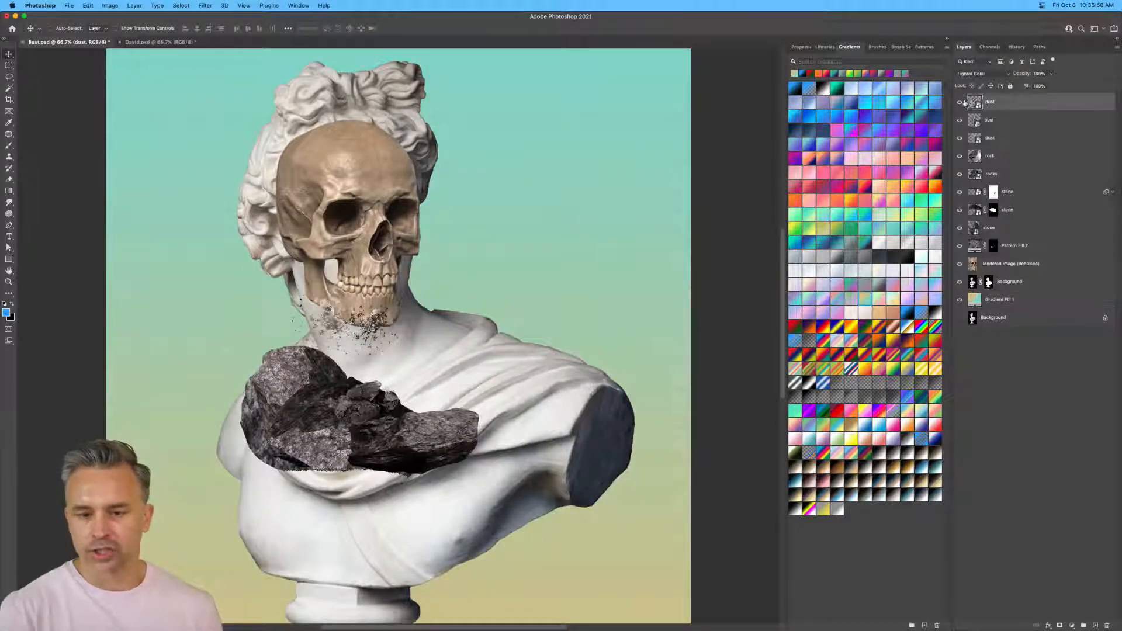
{"action": "left_click", "coordinate": [961, 283]}
{"action": "left_click", "coordinate": [953, 300]}
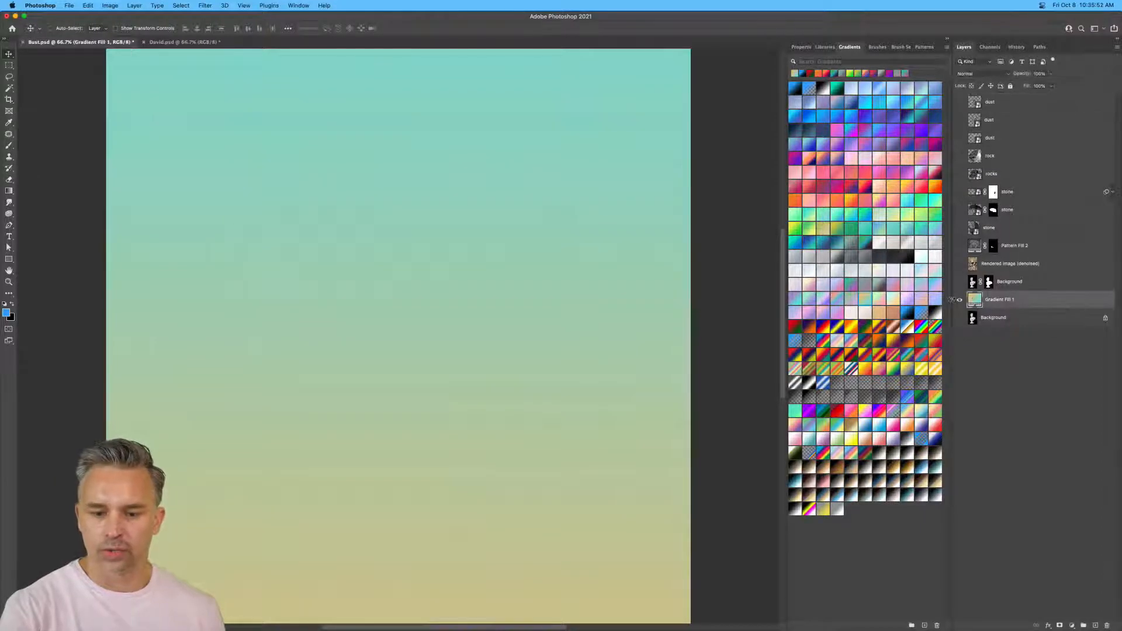
{"action": "left_click", "coordinate": [959, 301]}
{"action": "left_click", "coordinate": [959, 301]}
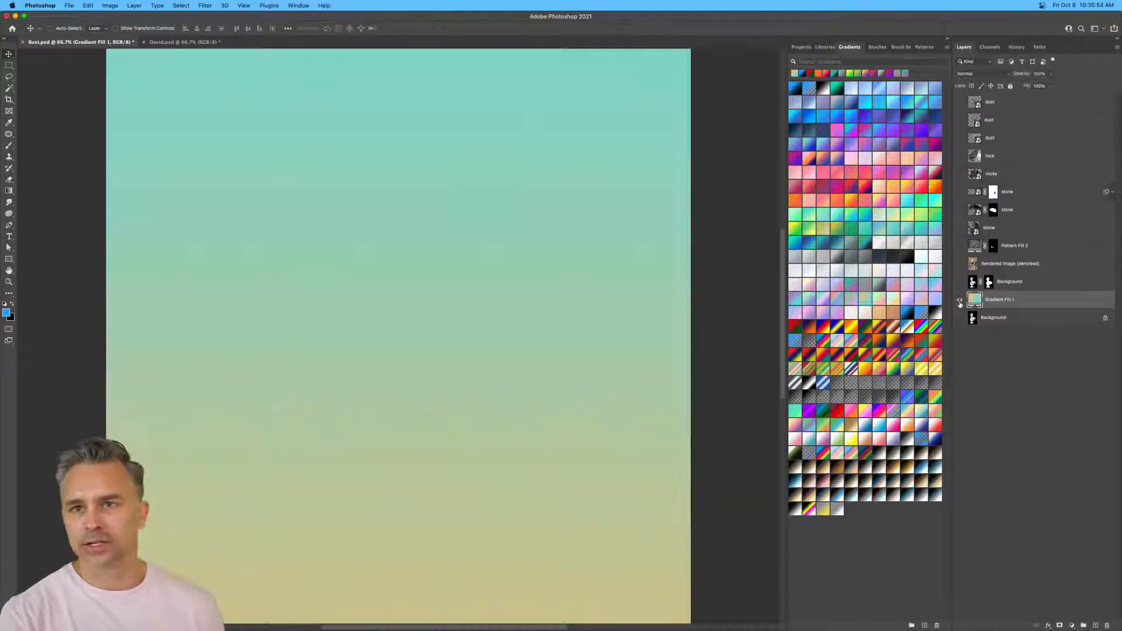
Show the masked Background layer and the Rendered Image (denoised) layer, and rename the rendered layer "skull".
{"action": "left_click", "coordinate": [959, 282]}
{"action": "left_click", "coordinate": [989, 283]}
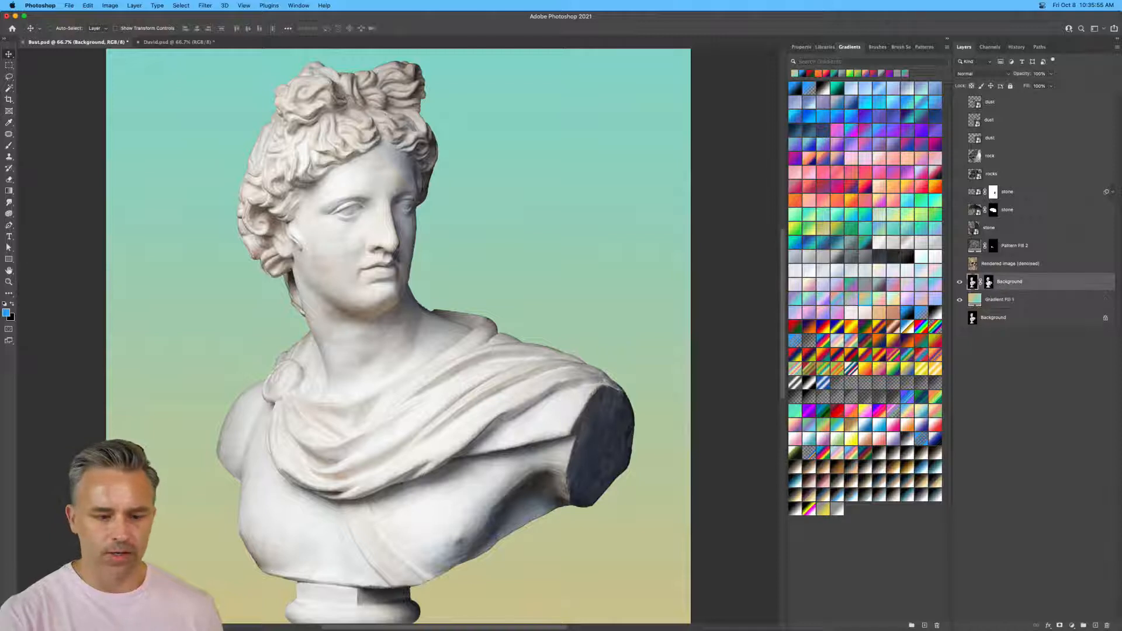
{"action": "left_click", "coordinate": [959, 263]}
{"action": "double_click", "coordinate": [1005, 263]}
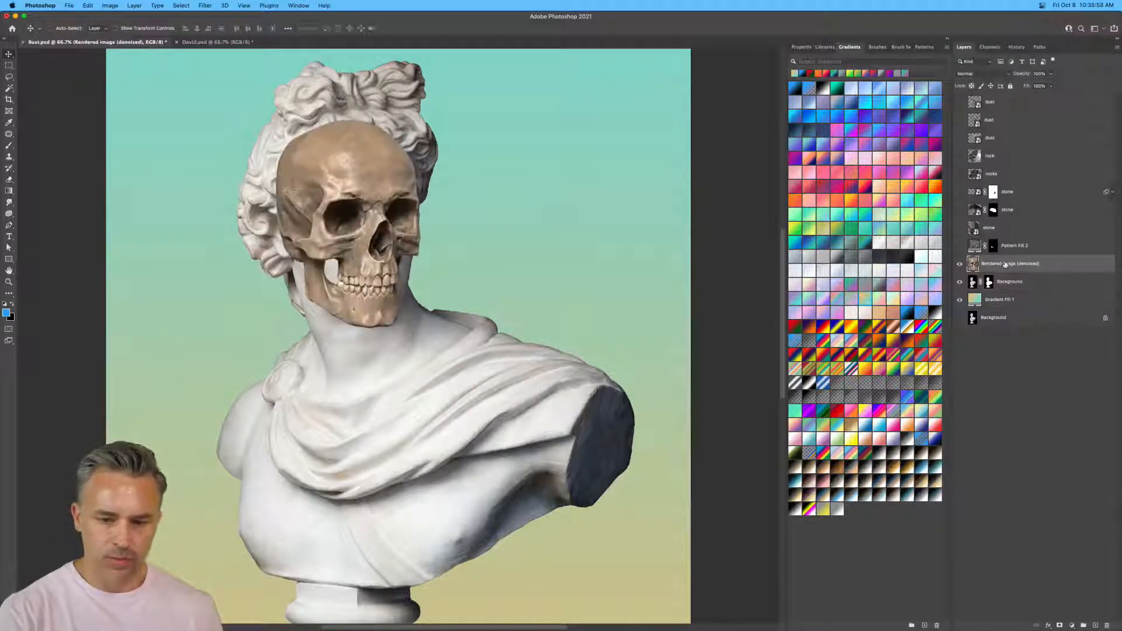
{"action": "type", "text": "skull"}
{"action": "key", "text": "Return"}
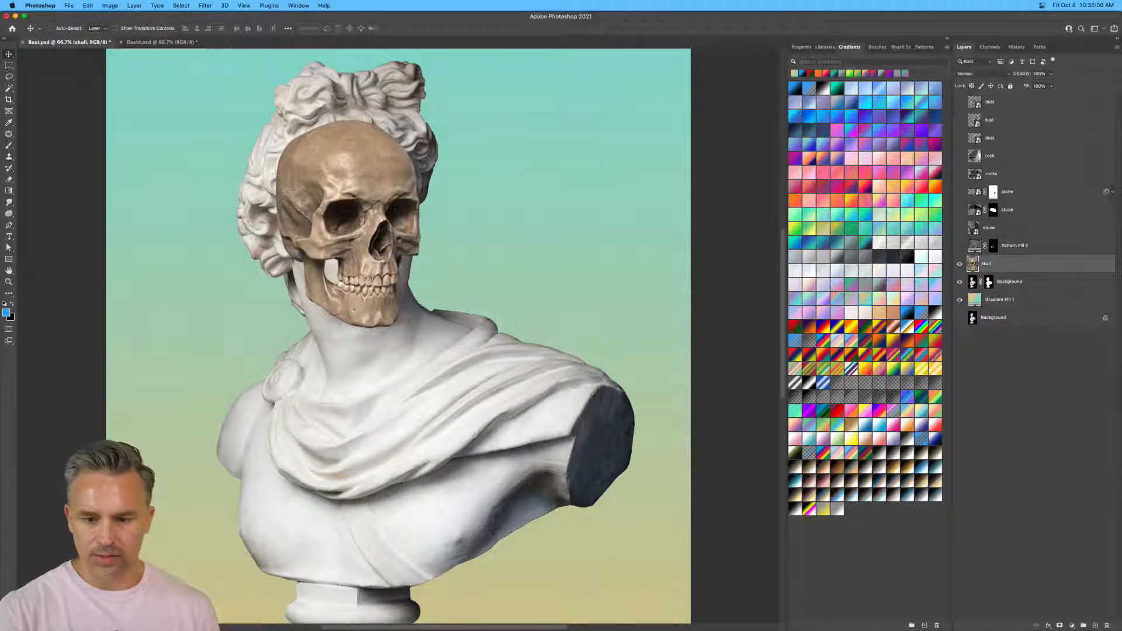
Rename the masked Background layer "statue".
{"action": "left_click", "coordinate": [1012, 282]}
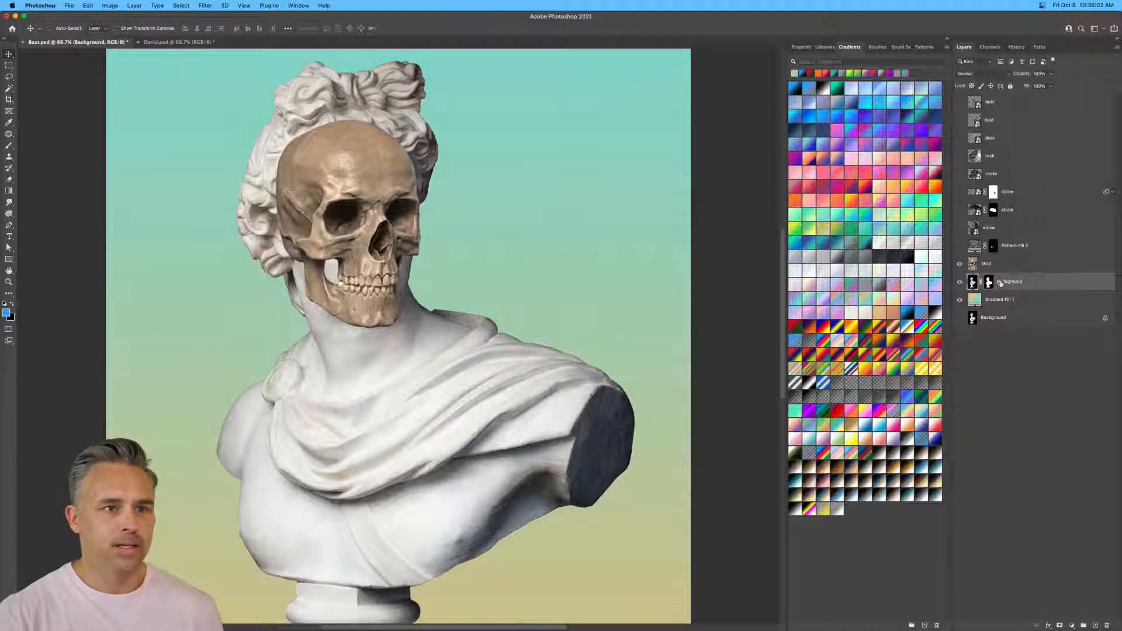
{"action": "left_click", "coordinate": [1042, 284]}
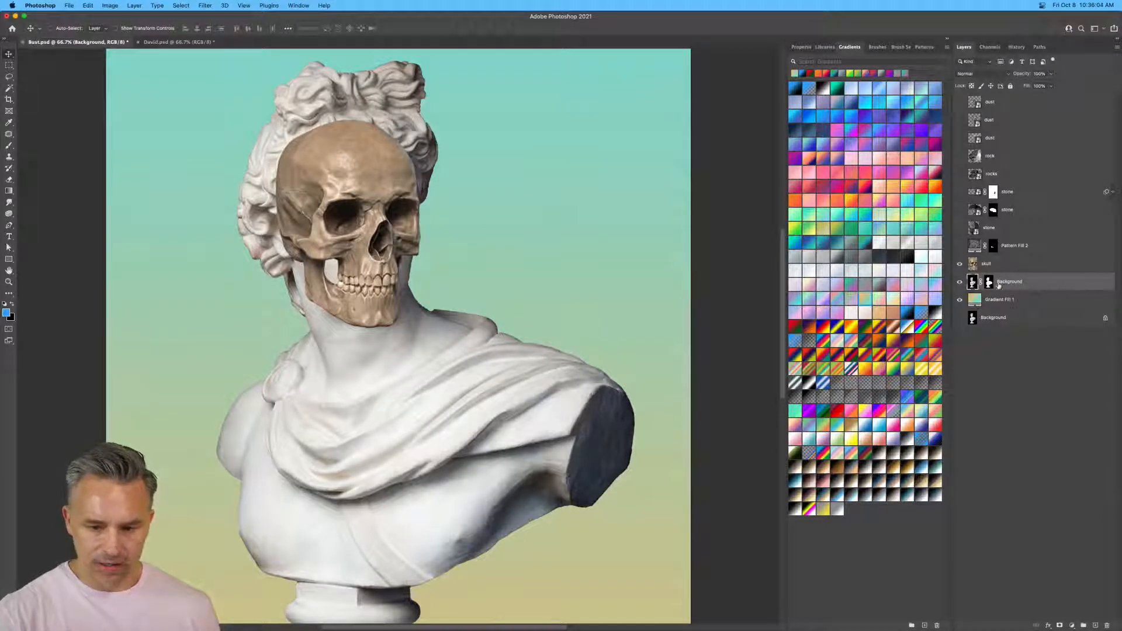
{"action": "type", "text": "statue"}
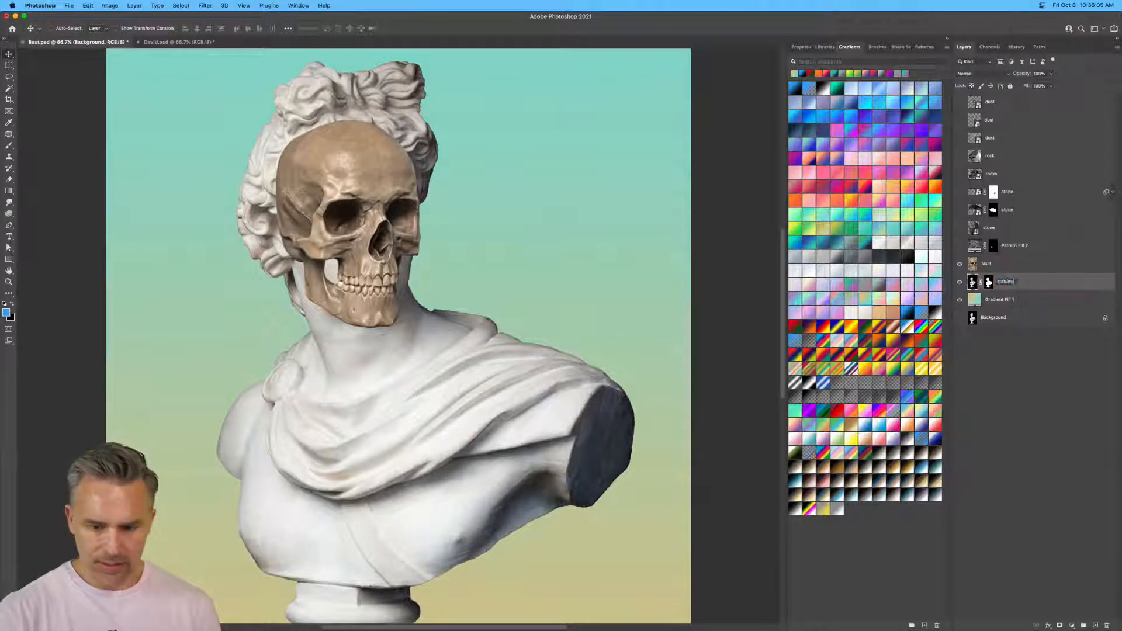
{"action": "key", "text": "Return"}
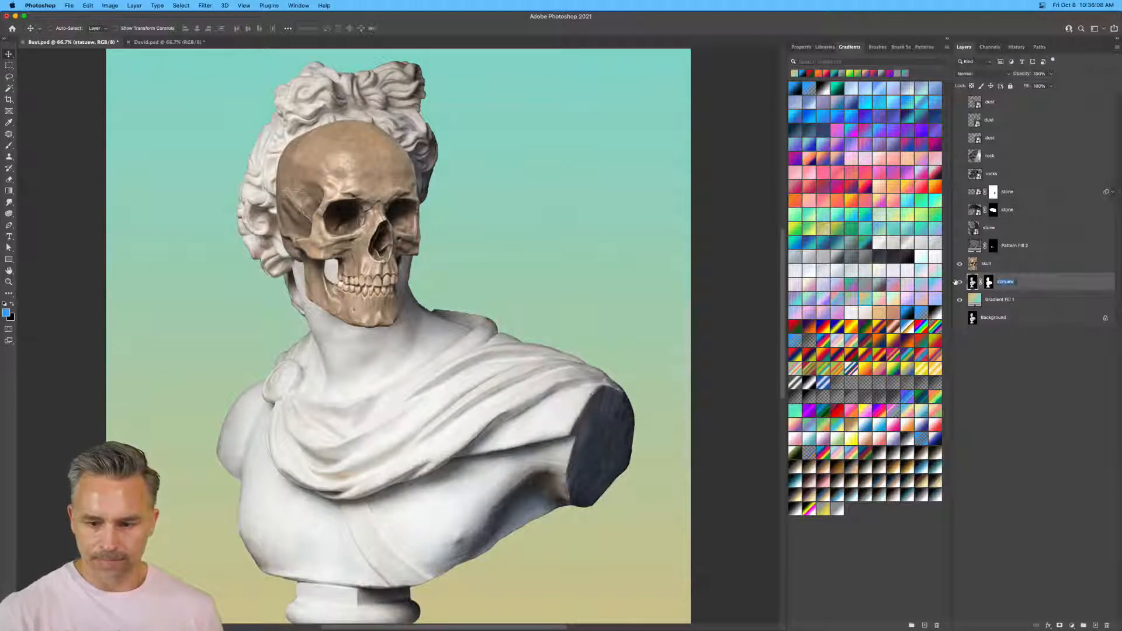
{"action": "key", "text": "Right"}
{"action": "key", "text": "BackSpace"}
{"action": "key", "text": "Return"}
{"action": "left_click", "coordinate": [1006, 270]}
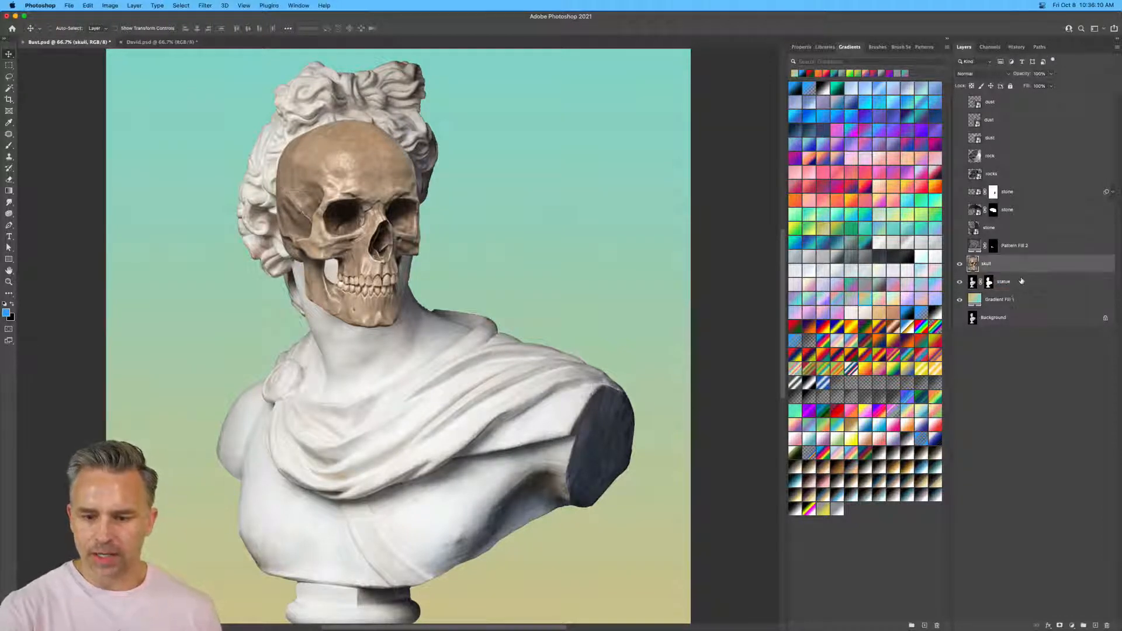
{"action": "left_click", "coordinate": [1017, 283]}
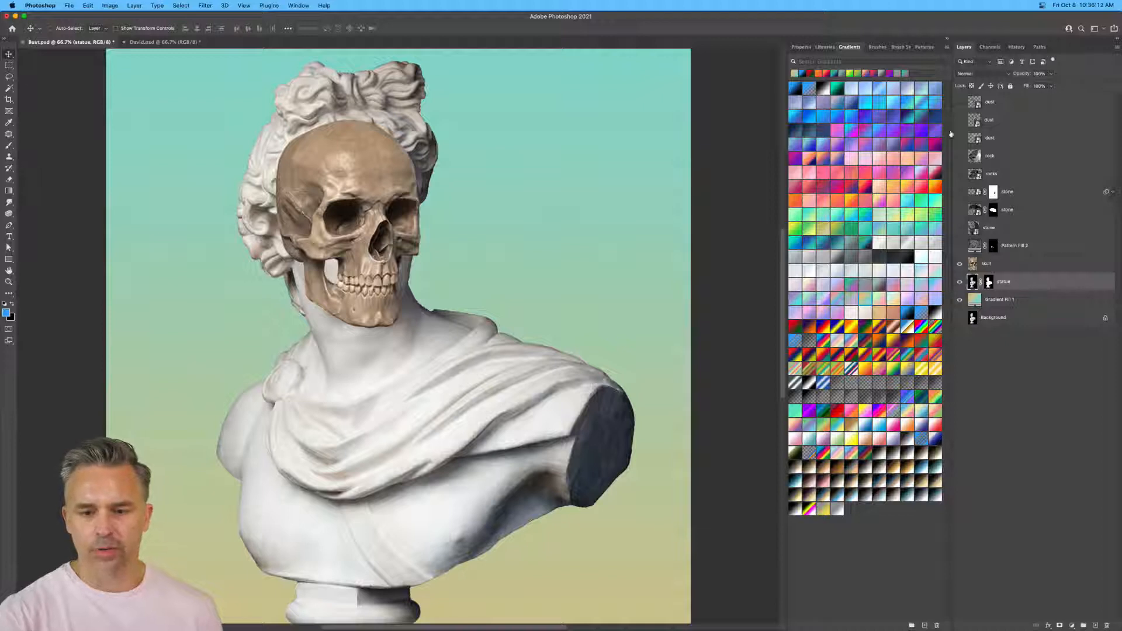
Set the layer thumbnails to the medium size in the Layers Panel Options.
{"action": "left_click", "coordinate": [1117, 48]}
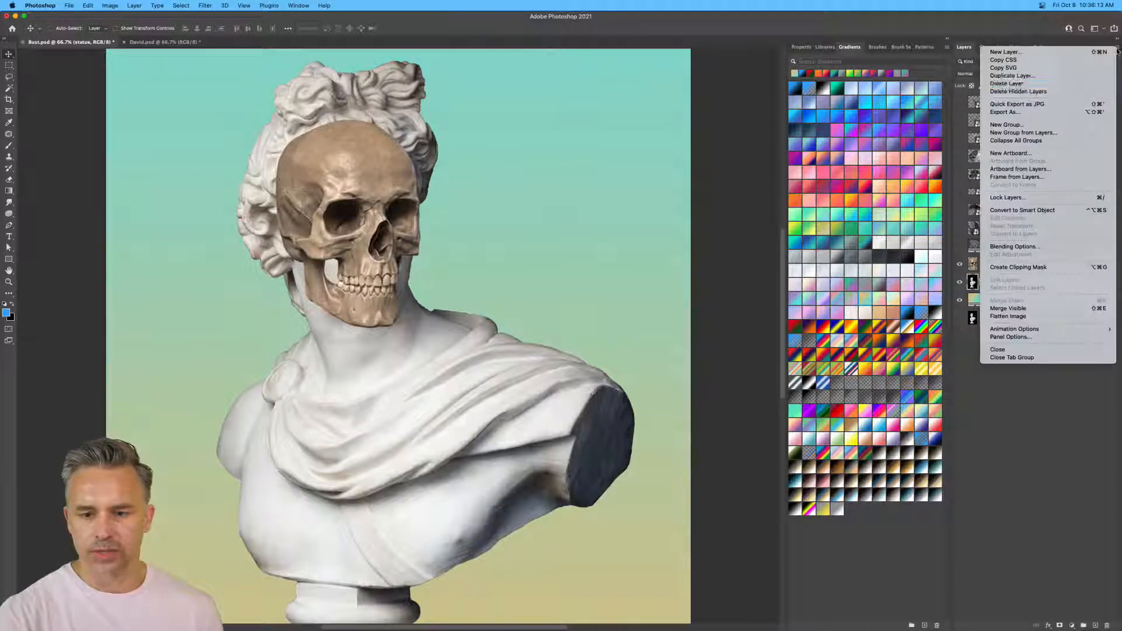
{"action": "left_click", "coordinate": [1024, 337]}
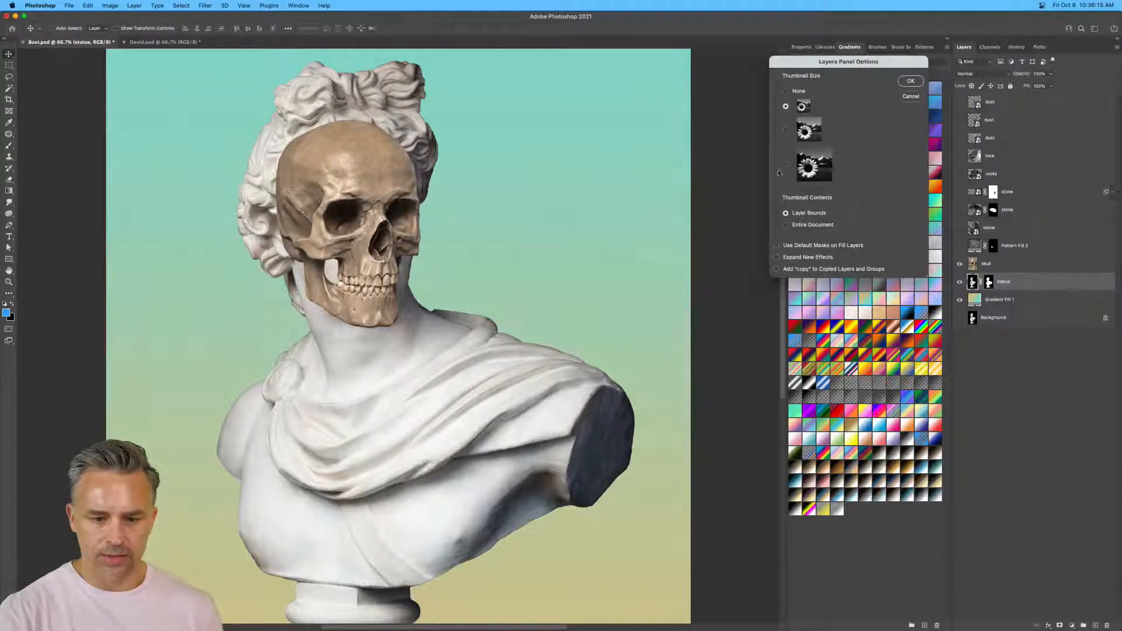
{"action": "left_click", "coordinate": [784, 130]}
{"action": "left_click", "coordinate": [911, 81]}
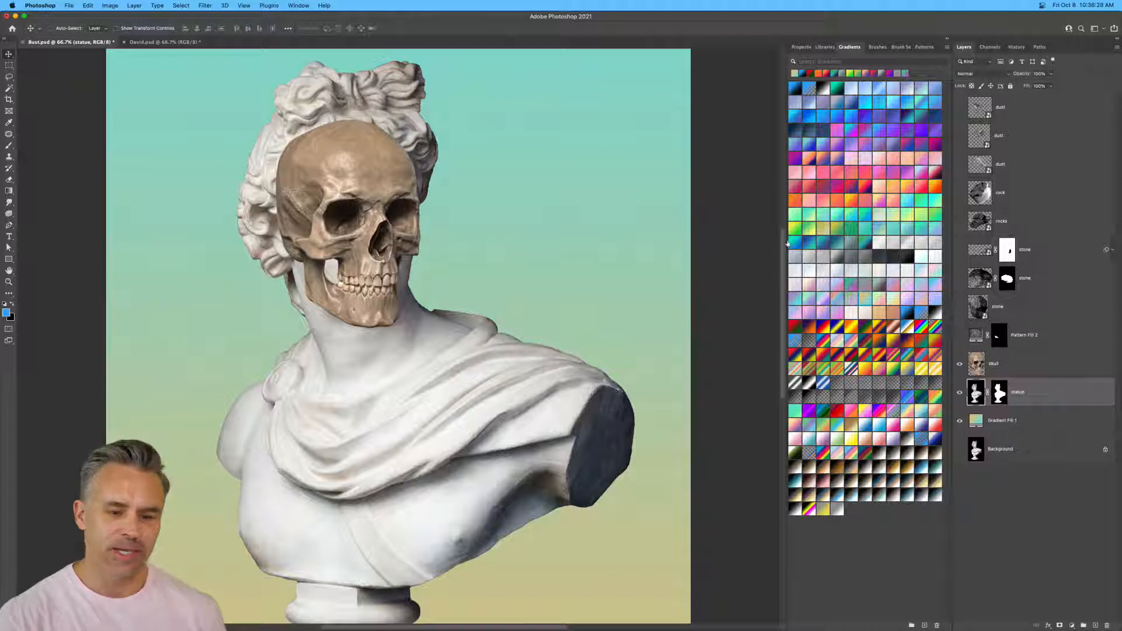
Change the Gradient Fill 1 layer to a muted purple-to-grey-green gradient preset.
{"action": "left_click", "coordinate": [1008, 420]}
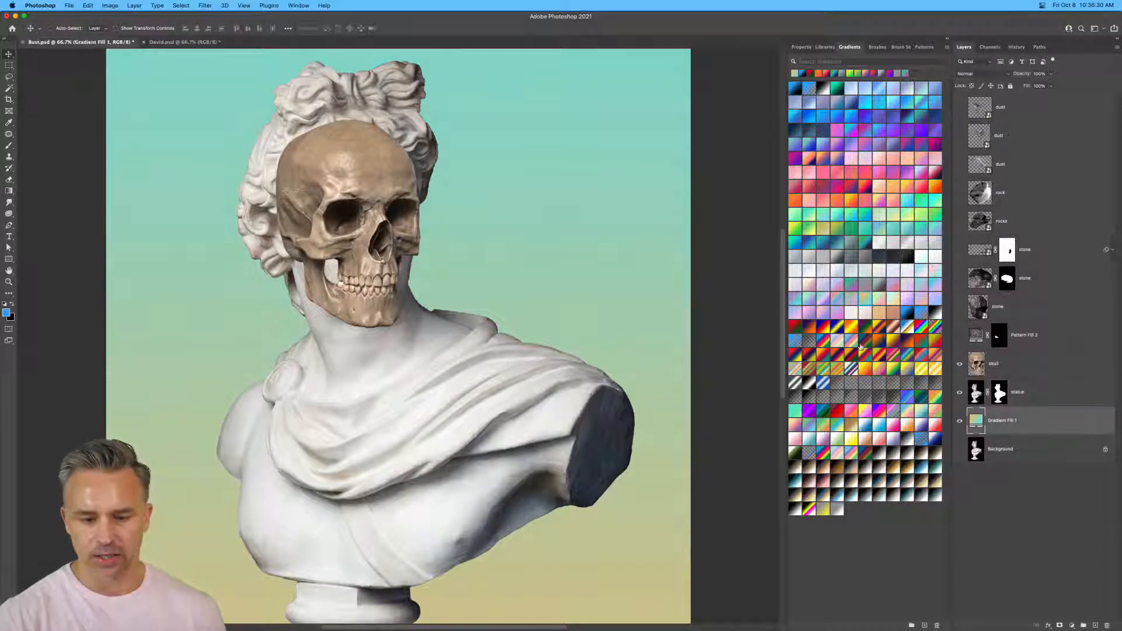
{"action": "left_click", "coordinate": [851, 285]}
{"action": "left_click", "coordinate": [876, 287]}
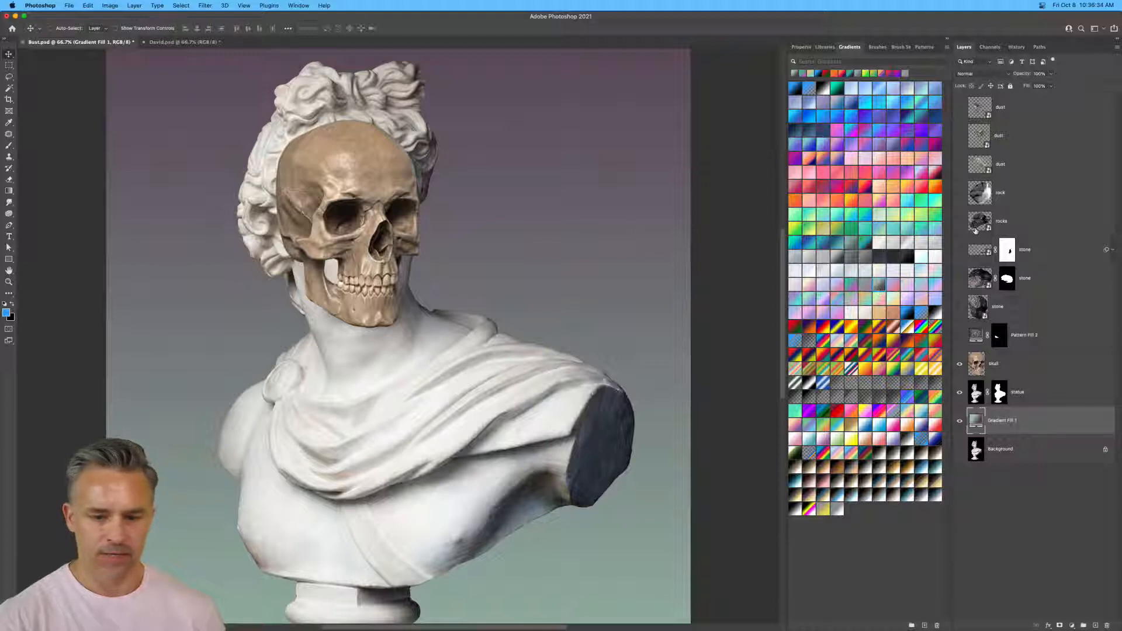
Set the skull layer's blend mode to Hard Light so the statue's face shows through it.
{"action": "left_click", "coordinate": [1031, 371]}
{"action": "left_click", "coordinate": [958, 365]}
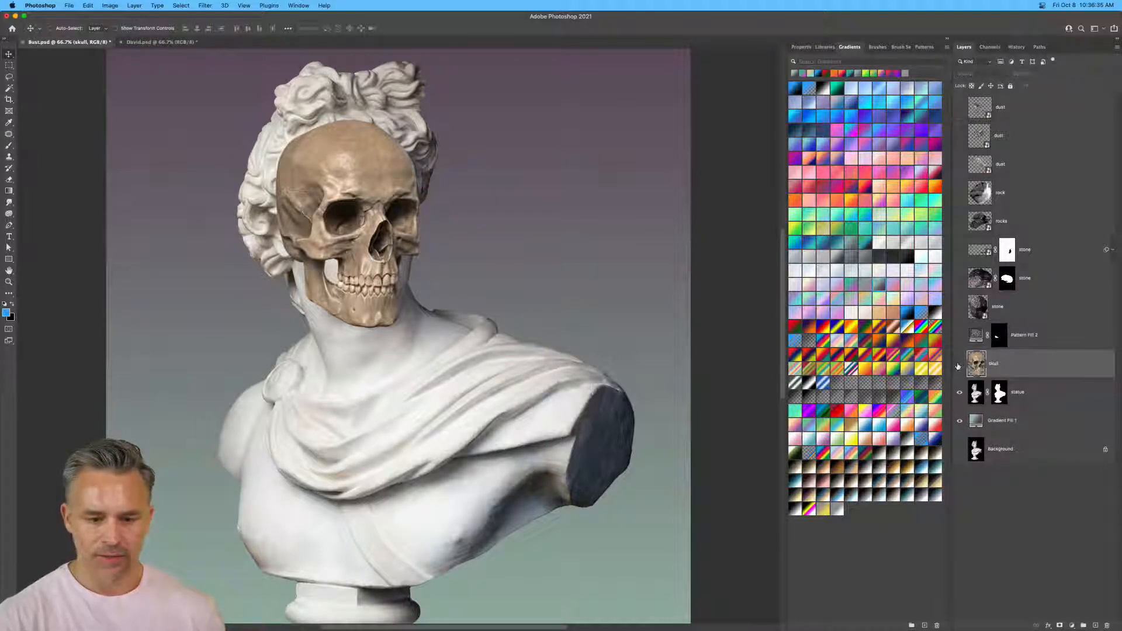
{"action": "left_click", "coordinate": [959, 365]}
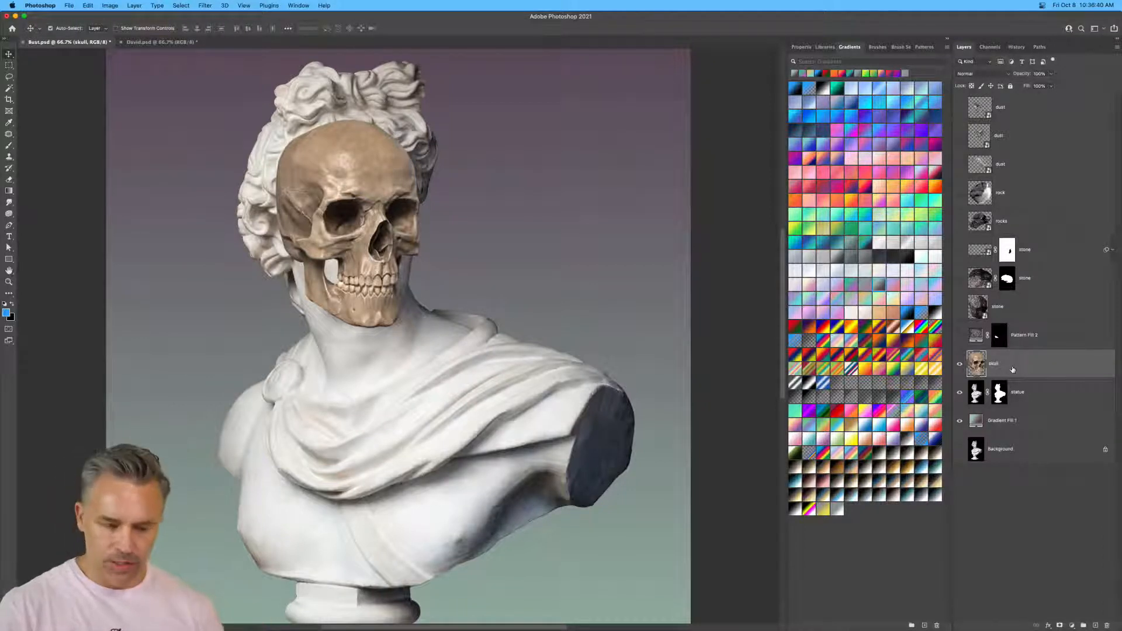
{"action": "key", "text": "super+1"}
{"action": "left_click_drag", "start_coordinate": [182, 242], "coordinate": [280, 344]}
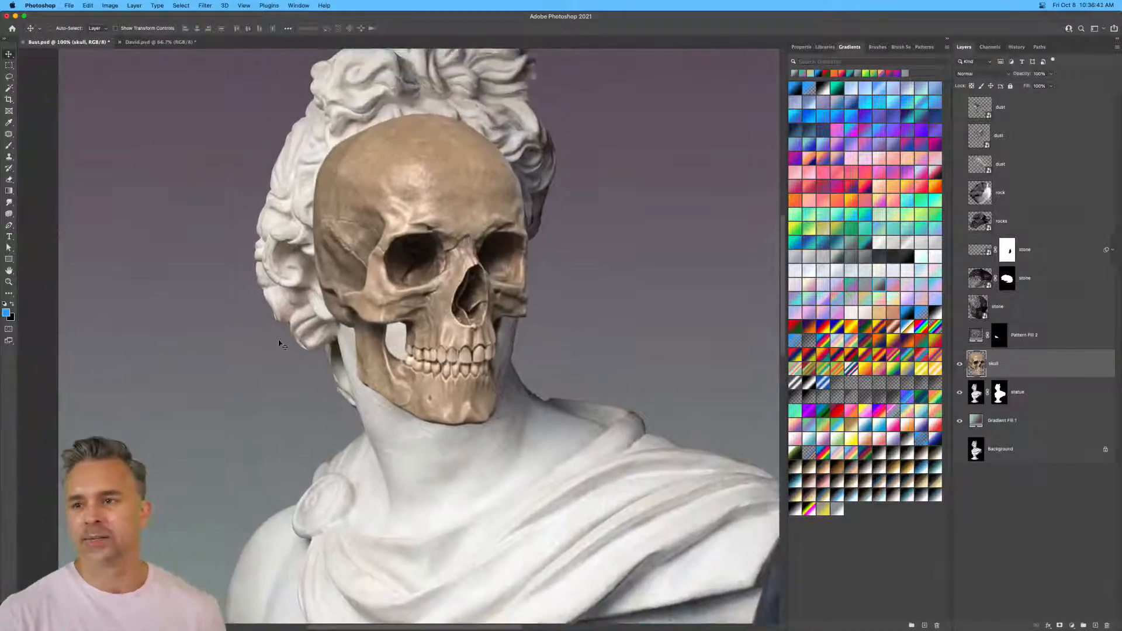
{"action": "left_click", "coordinate": [972, 73]}
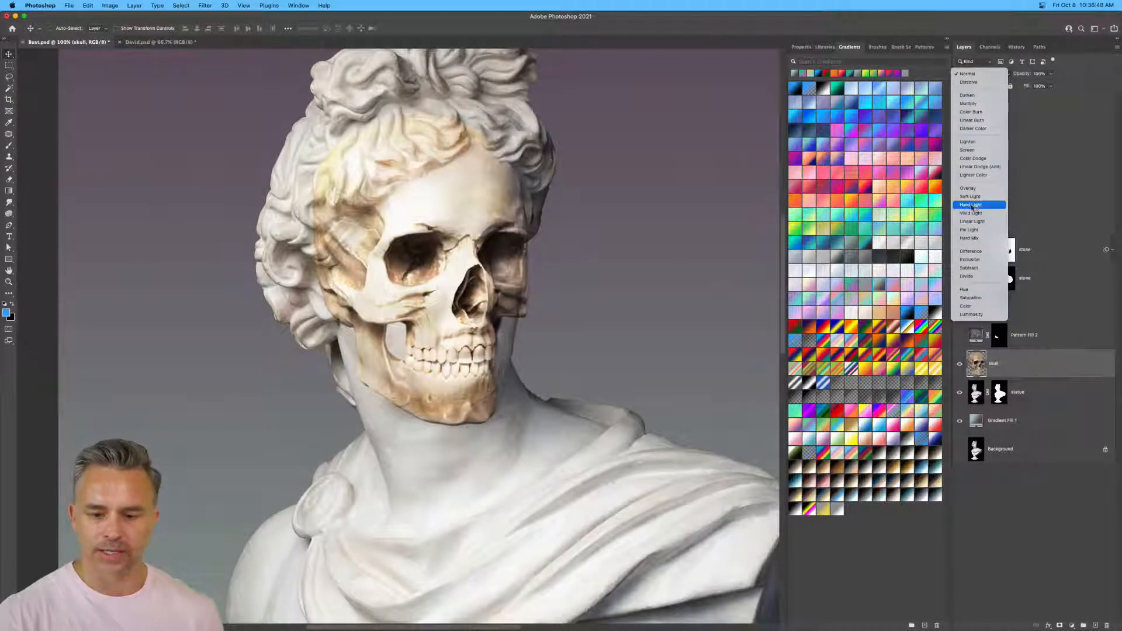
{"action": "left_click", "coordinate": [972, 206]}
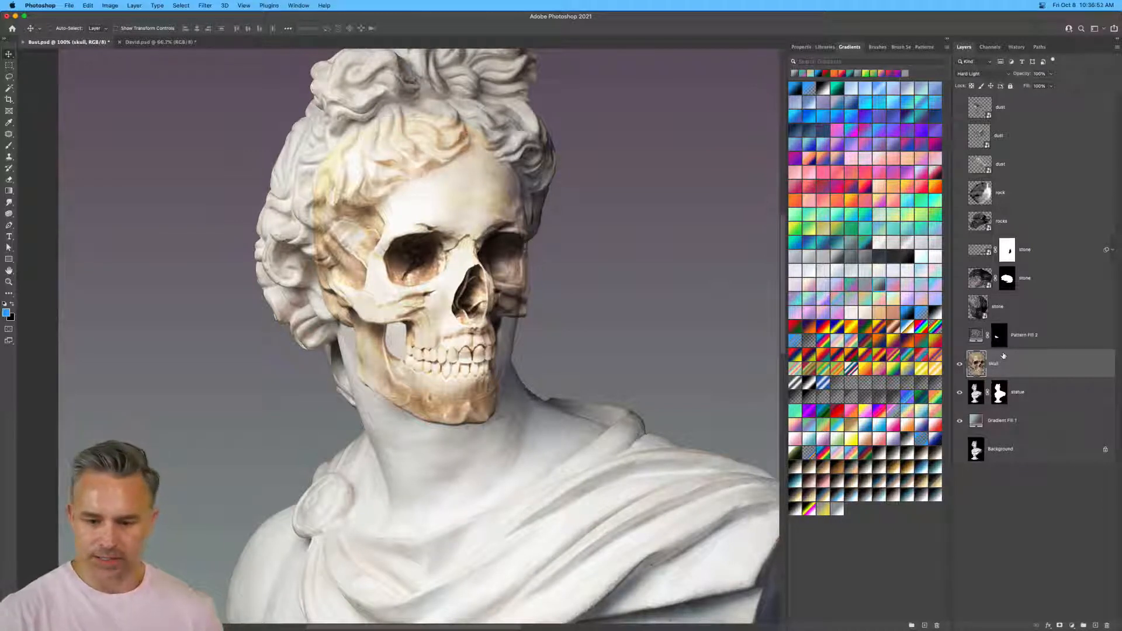
Add a layer mask to the skull layer and paint black with a soft brush over the hair and side of the head.
{"action": "left_click", "coordinate": [1060, 626]}
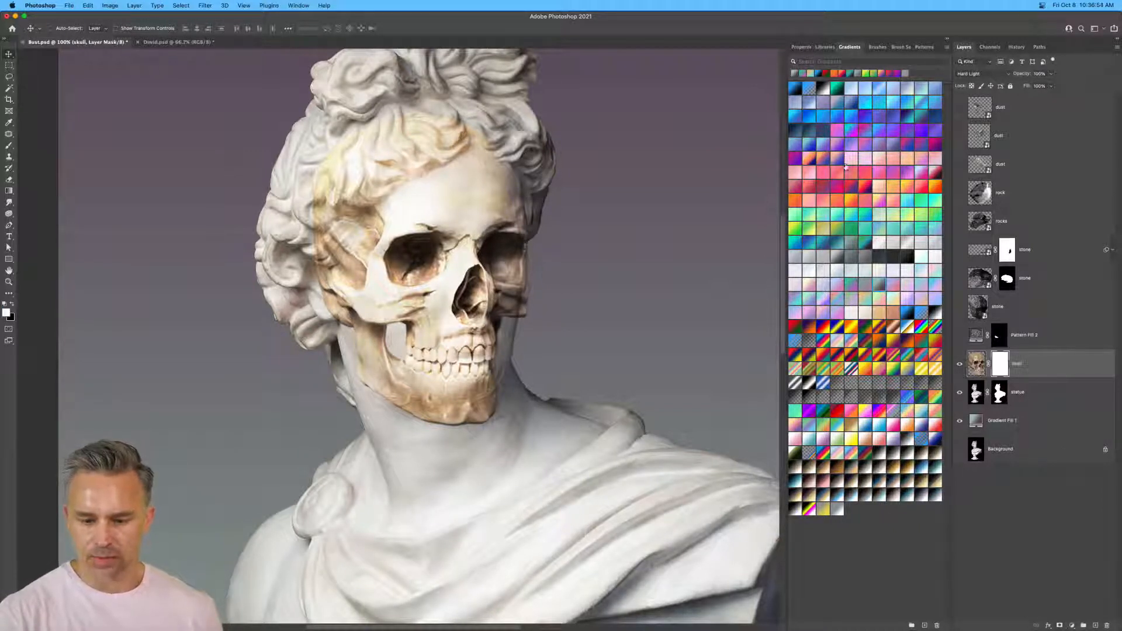
{"action": "key", "text": "b"}
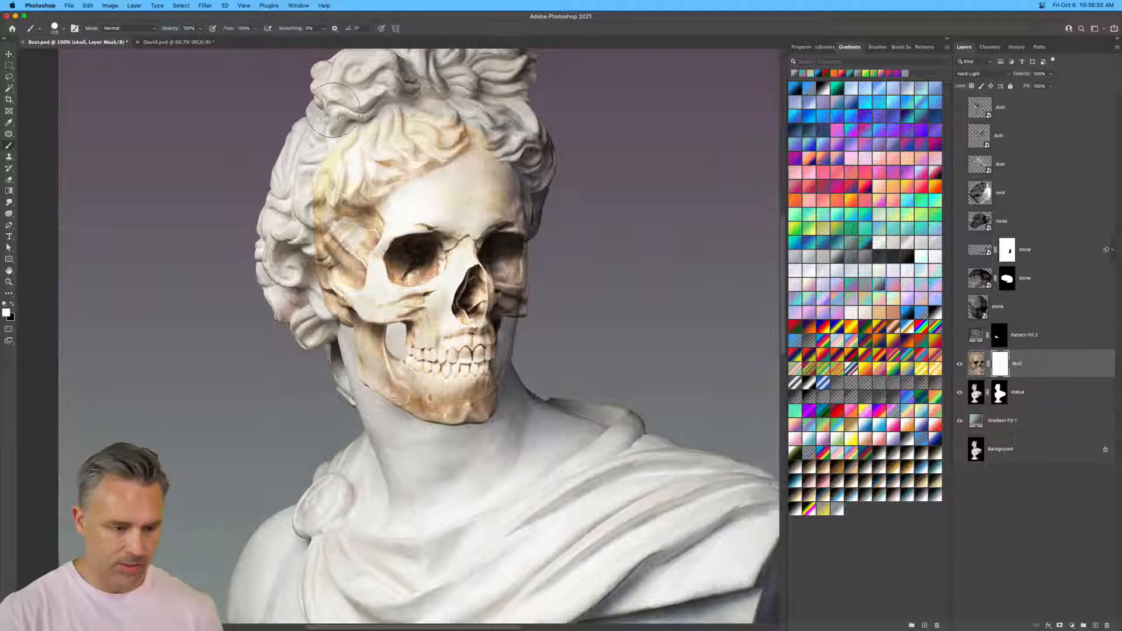
{"action": "right_click", "coordinate": [329, 222]}
{"action": "double_click", "coordinate": [417, 338]}
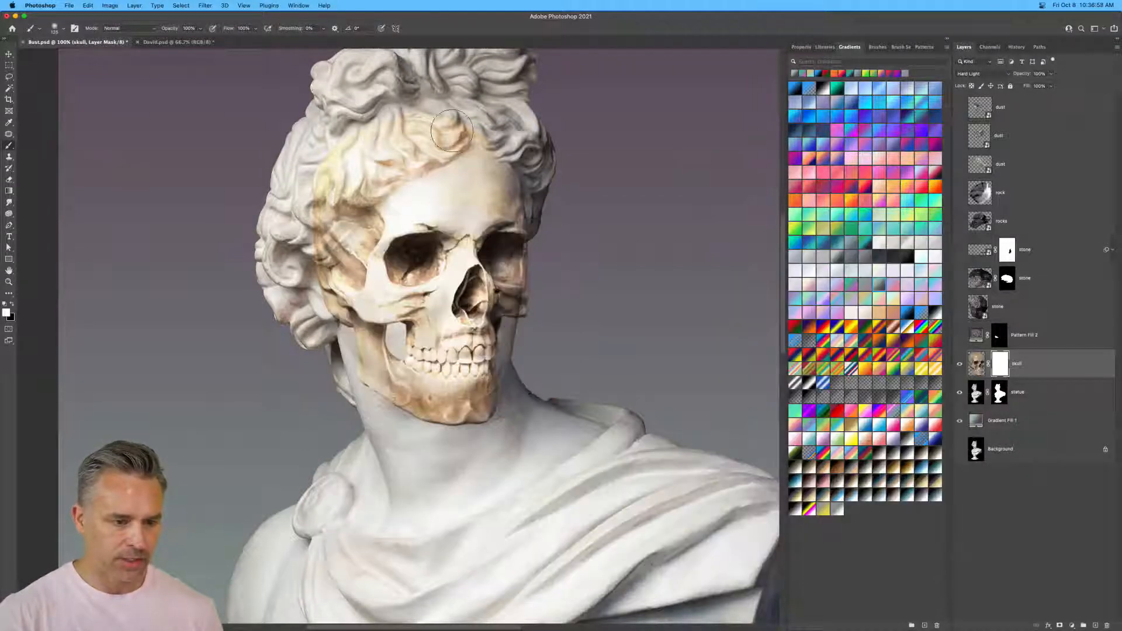
{"action": "key", "text": "x"}
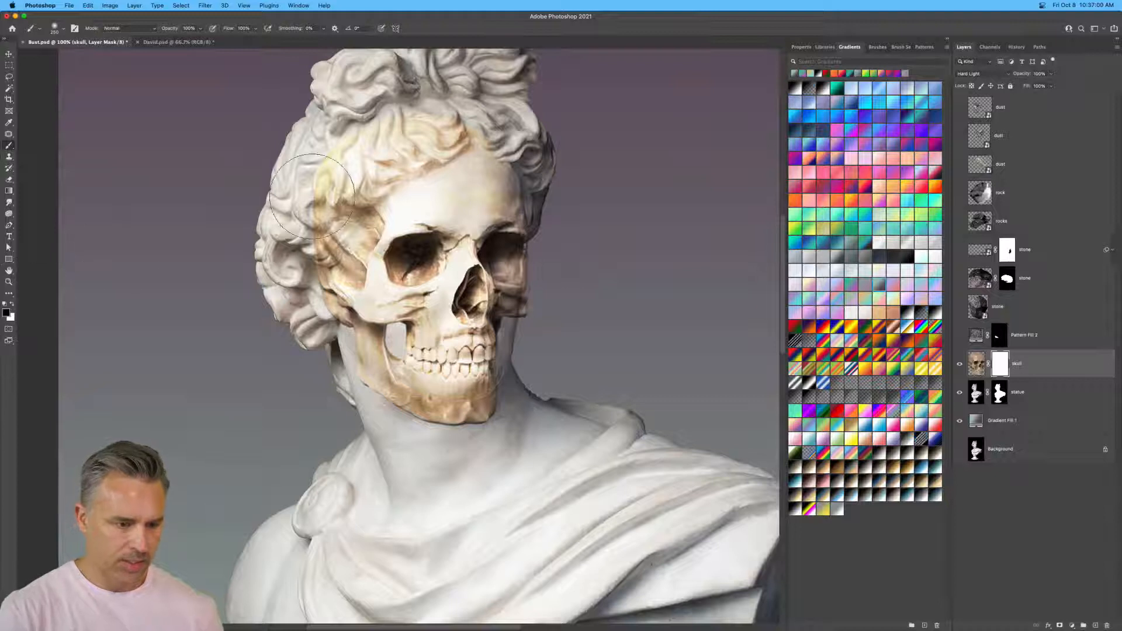
{"action": "mouse_move", "coordinate": [314, 190]}
{"action": "left_mouse_down"}
{"action": "mouse_move", "coordinate": [514, 105]}
{"action": "mouse_move", "coordinate": [319, 181]}
{"action": "left_mouse_up"}
{"action": "key", "text": "bracketleft"}
{"action": "key", "text": "bracketleft"}
{"action": "mouse_move", "coordinate": [305, 238]}
{"action": "left_mouse_down"}
{"action": "mouse_move", "coordinate": [319, 264]}
{"action": "mouse_move", "coordinate": [321, 397]}
{"action": "left_mouse_up"}
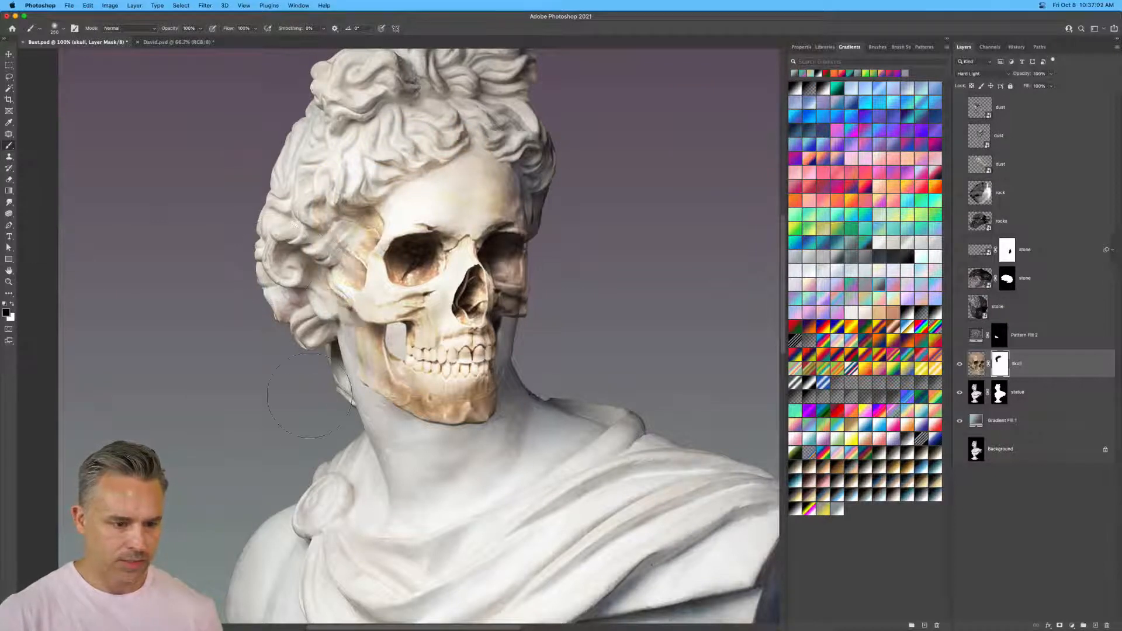
{"action": "key", "text": "v"}
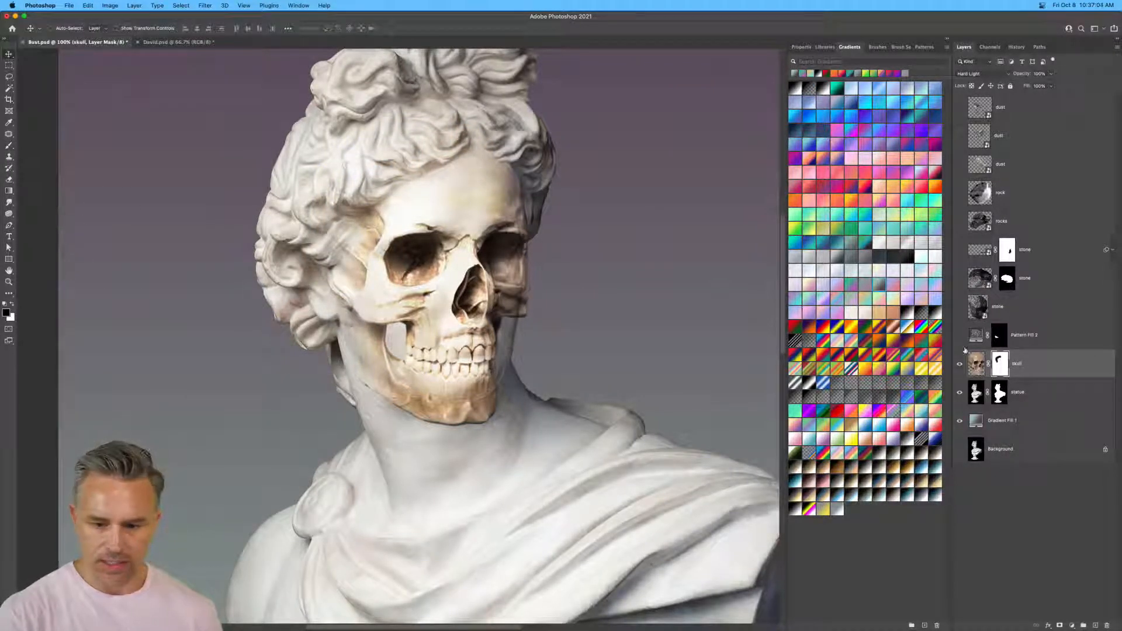
Scale the skull up slightly, rotate it a little counterclockwise and shift it slightly right to align with the statue's face.
{"action": "left_click", "coordinate": [975, 364]}
{"action": "key", "text": "super+t"}
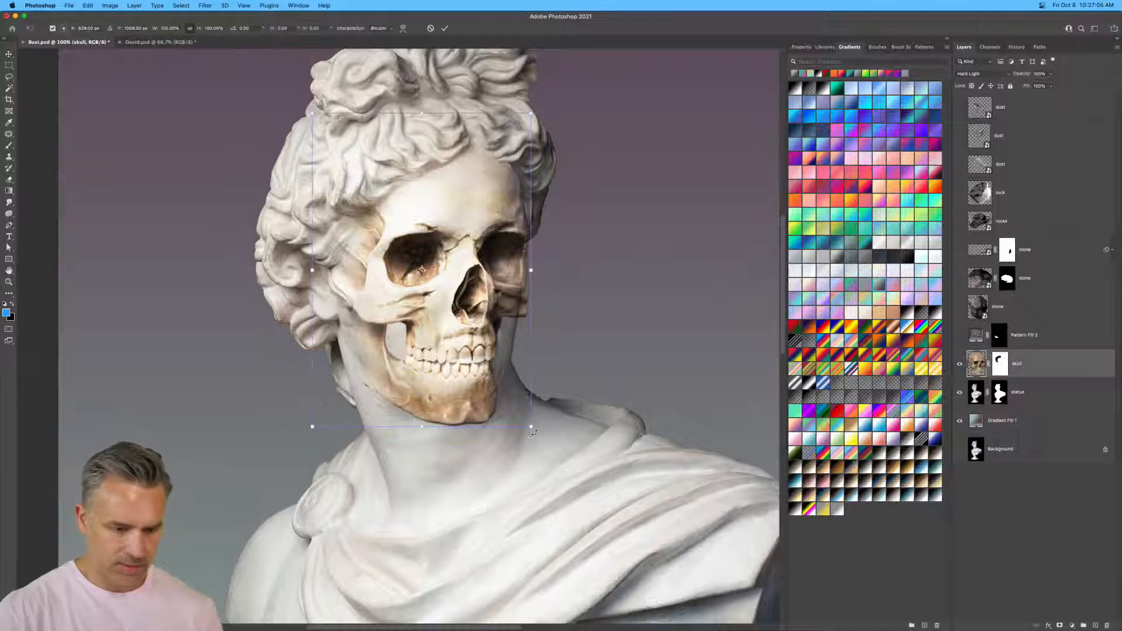
{"action": "left_click_drag", "start_coordinate": [531, 432], "coordinate": [561, 423]}
{"action": "key", "text": "Return"}
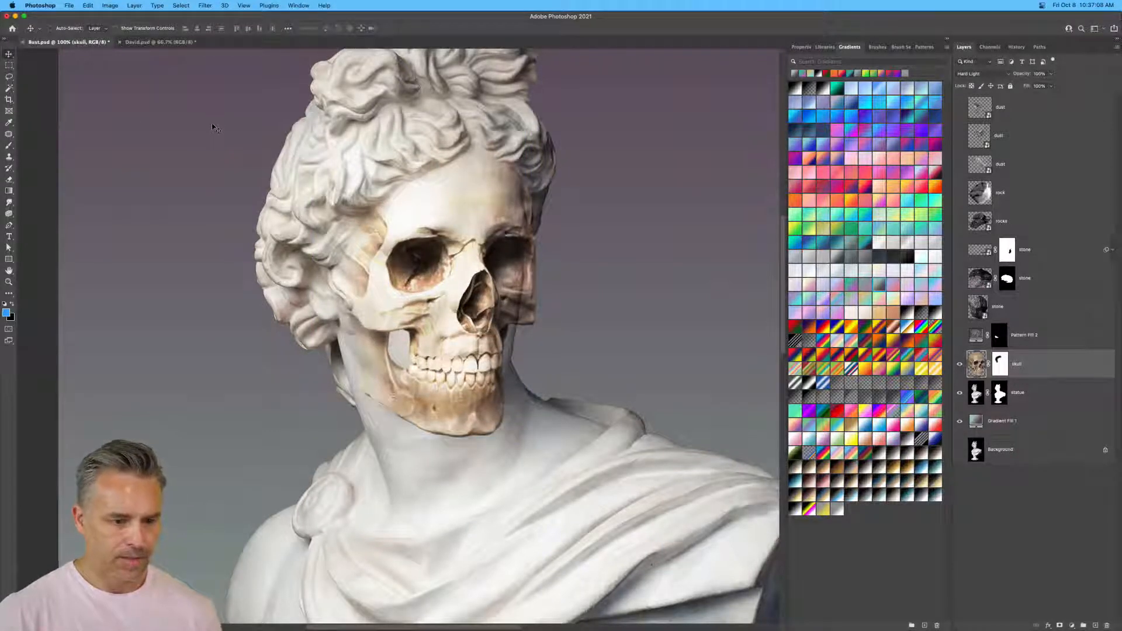
{"action": "key", "text": "super+t"}
{"action": "left_click_drag", "start_coordinate": [299, 109], "coordinate": [293, 114]}
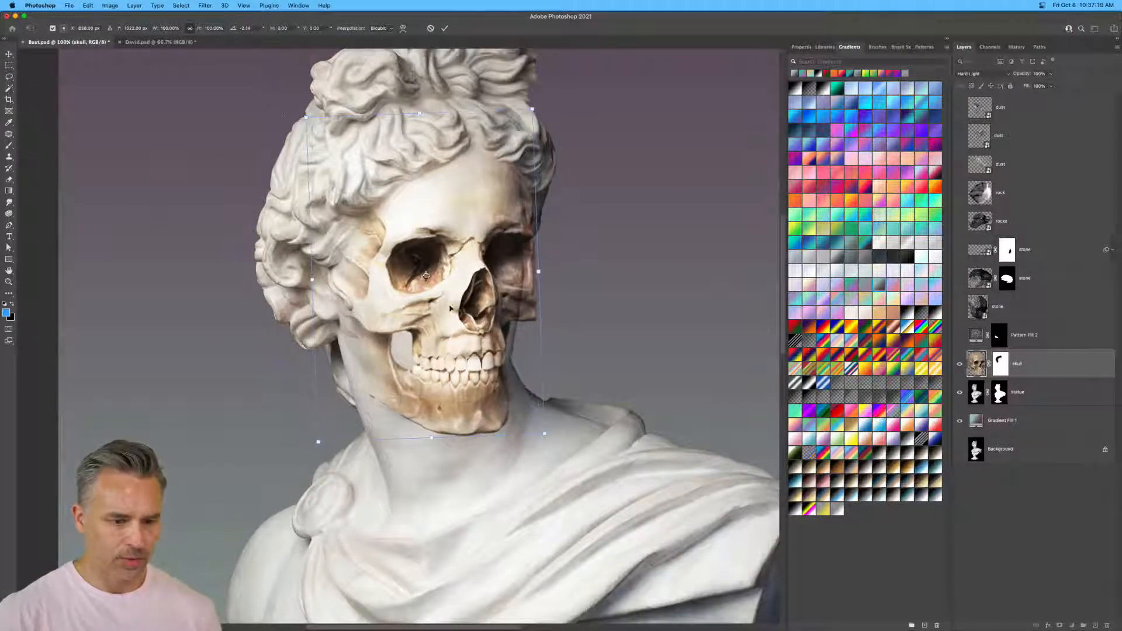
{"action": "key", "text": "Return"}
{"action": "left_click_drag", "start_coordinate": [454, 297], "coordinate": [461, 296]}
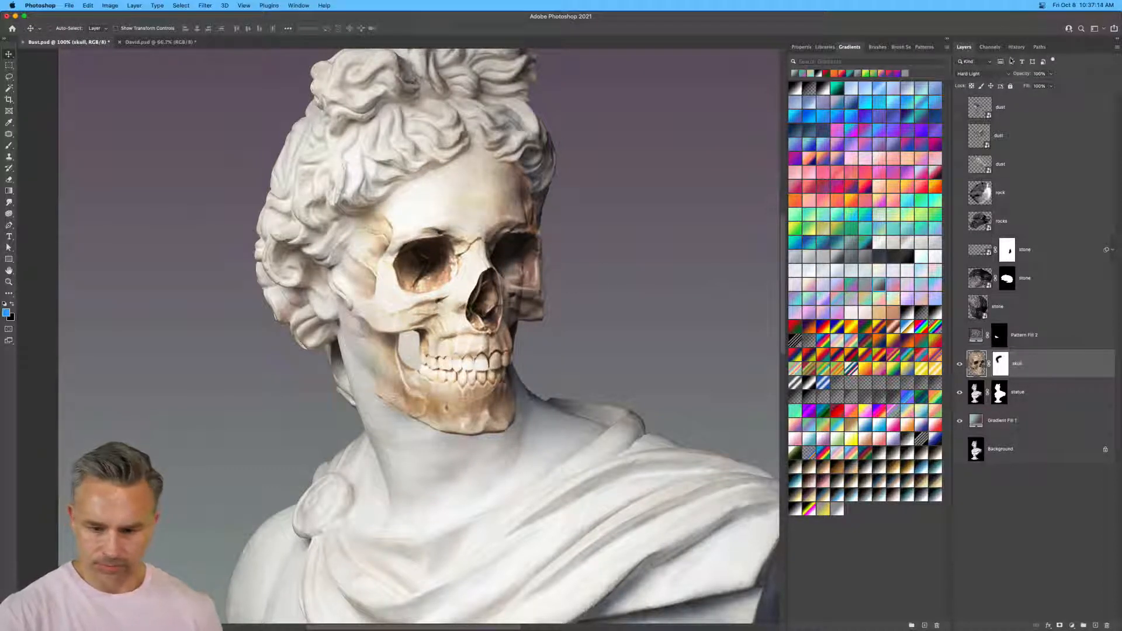
Set the skull layer's blend mode to Normal and select its layer mask.
{"action": "left_click", "coordinate": [982, 74]}
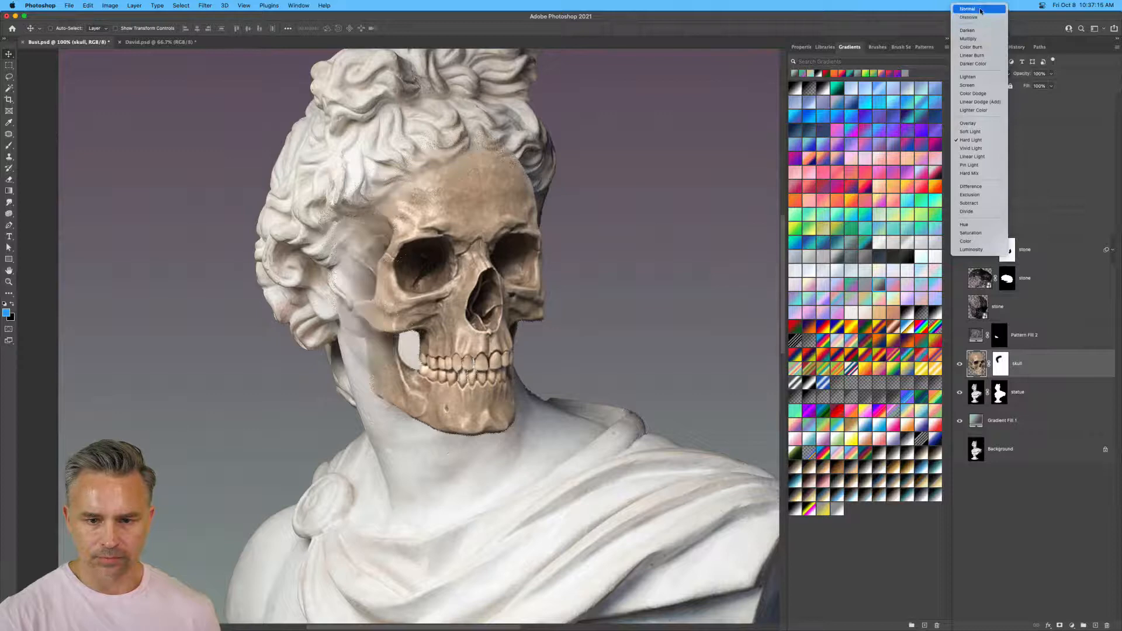
{"action": "left_click", "coordinate": [980, 11]}
{"action": "key", "text": "super+minus"}
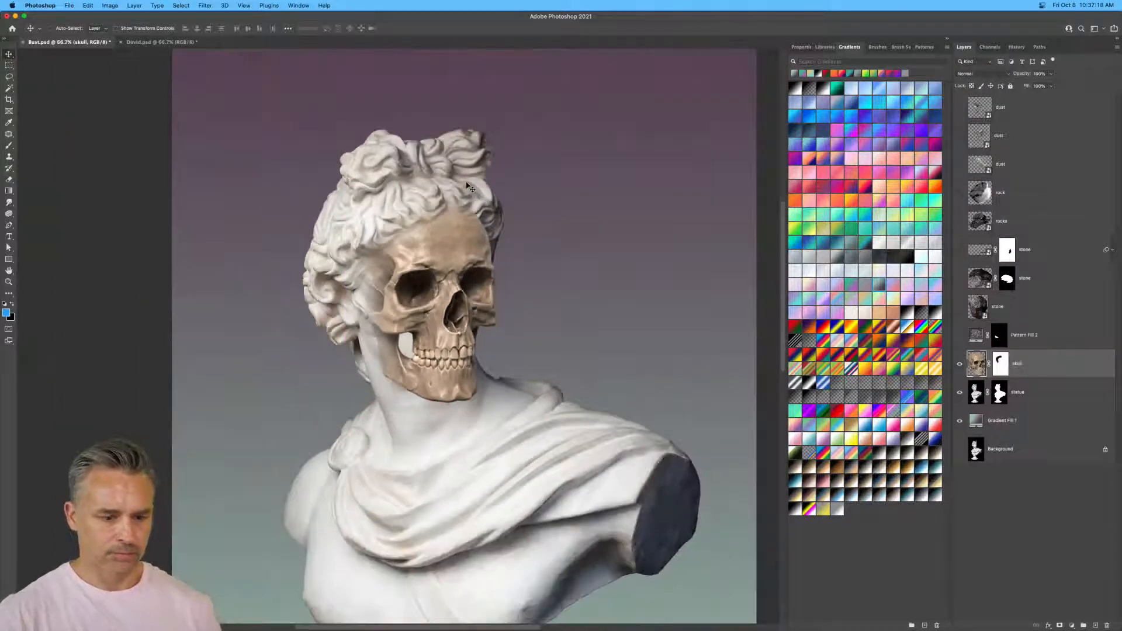
{"action": "left_click", "coordinate": [1000, 364]}
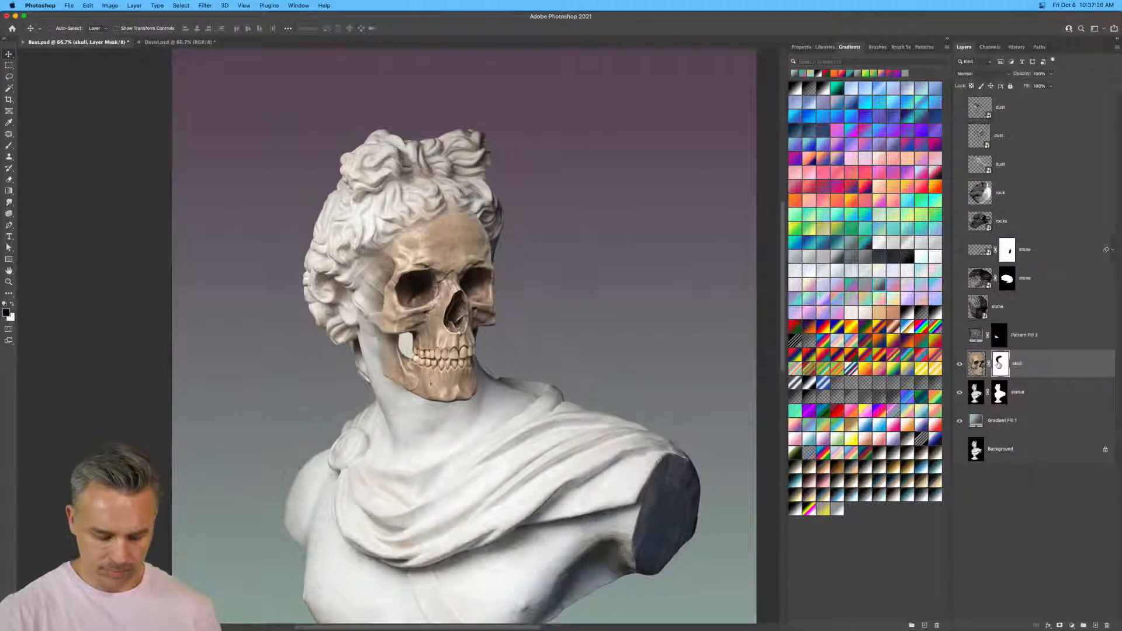
Touch up the skull layer's mask with a smaller brush in the default black and white, keeping the mask active.
{"action": "key", "text": "b"}
{"action": "key", "text": "d"}
{"action": "key", "text": "bracketleft"}
{"action": "key", "text": "bracketleft"}
{"action": "key", "text": "bracketleft"}
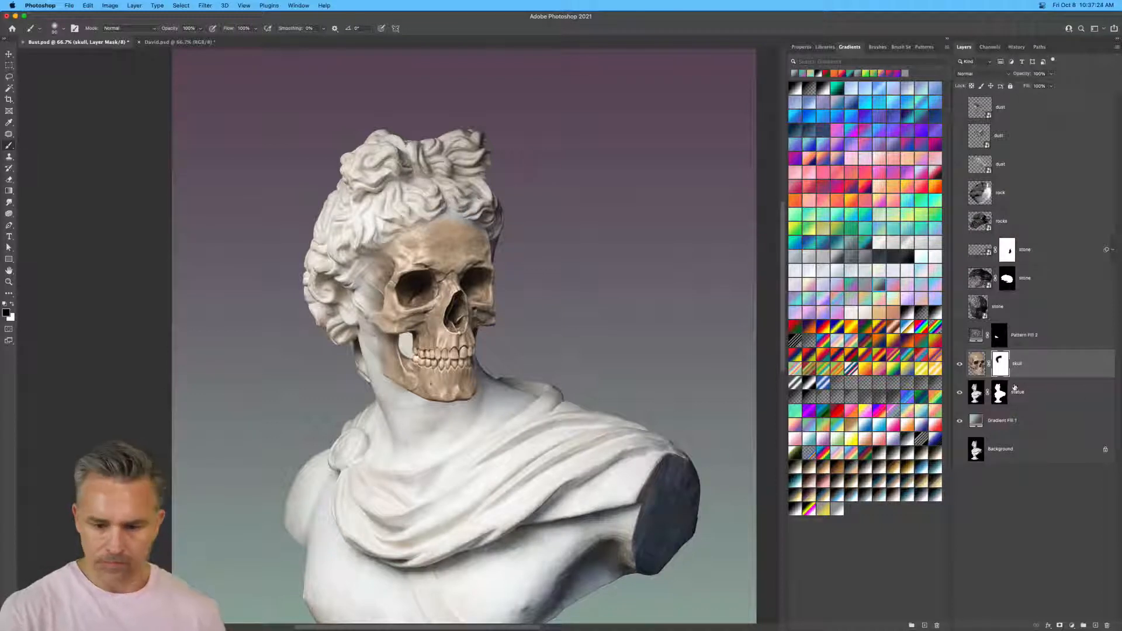
{"action": "left_click", "coordinate": [975, 364]}
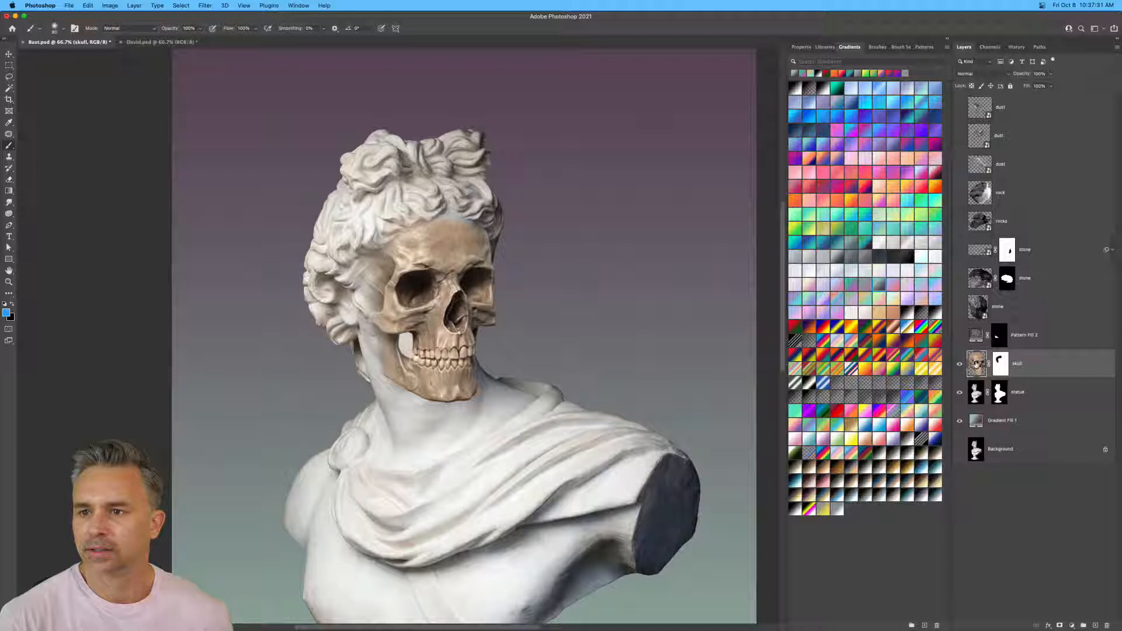
{"action": "left_click", "coordinate": [1000, 363]}
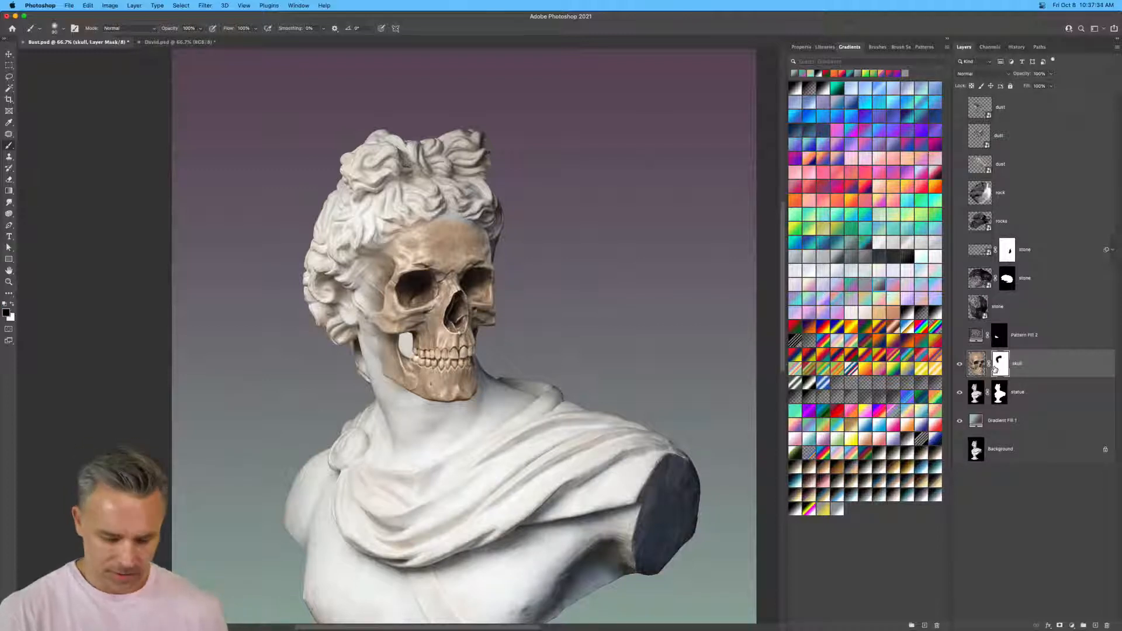
Try a small black brush stroke on the skull mask at the forehead hairline, undo it and switch to a larger white brush.
{"action": "key", "text": "bracketleft"}
{"action": "key", "text": "bracketleft"}
{"action": "left_click_drag", "start_coordinate": [448, 219], "coordinate": [455, 224]}
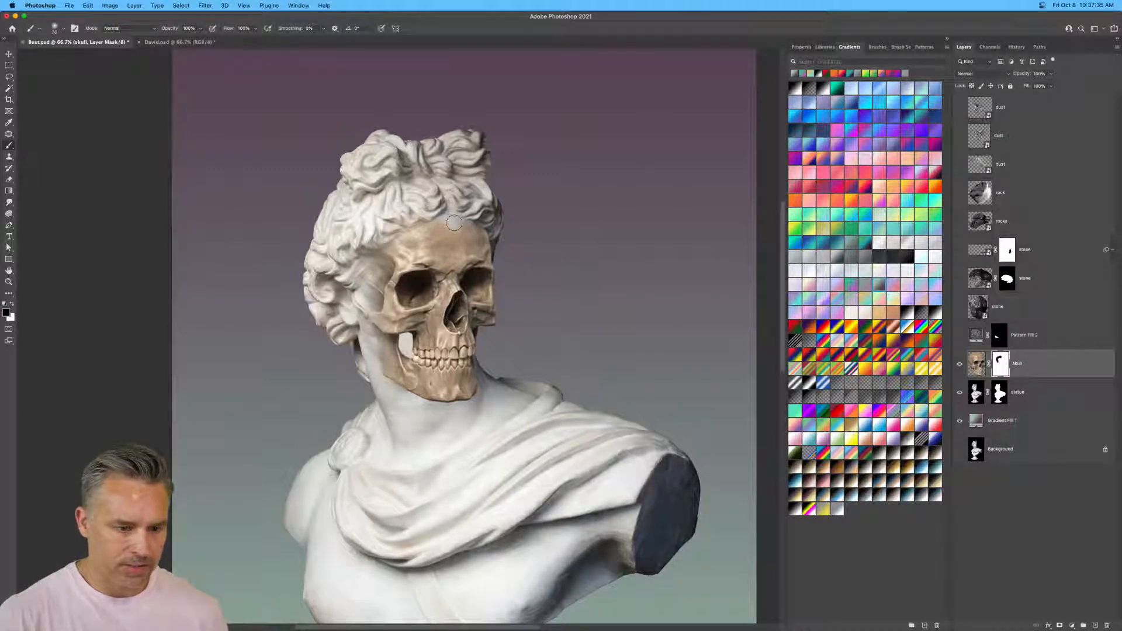
{"action": "key", "text": "super+z"}
{"action": "key", "text": "x"}
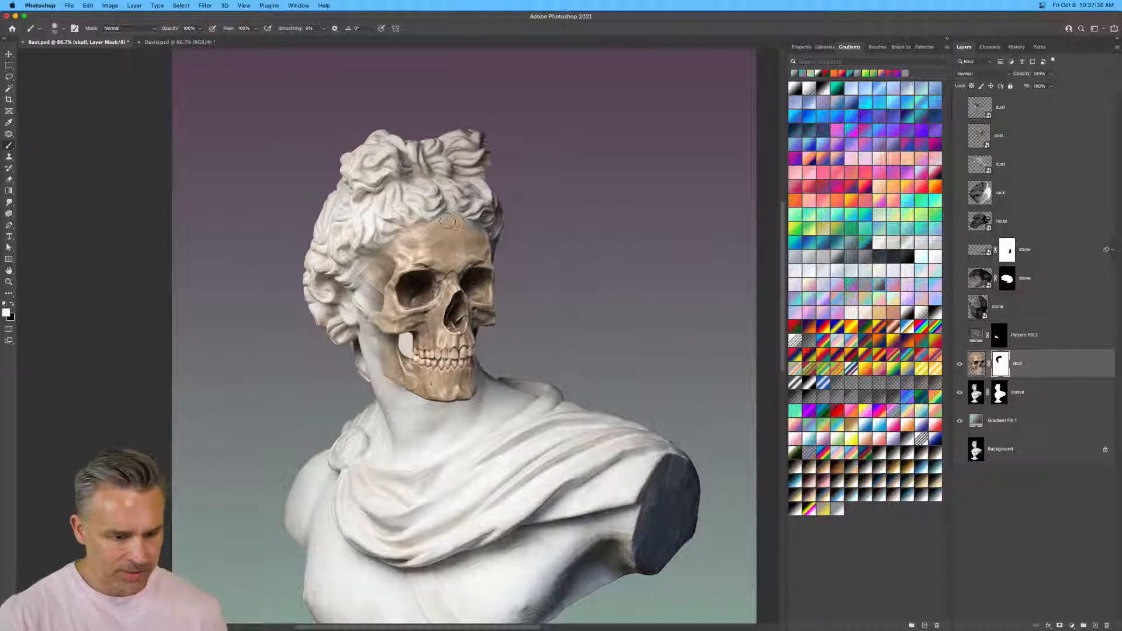
{"action": "key", "text": "bracketright"}
{"action": "key", "text": "bracketright"}
{"action": "key", "text": "bracketright"}
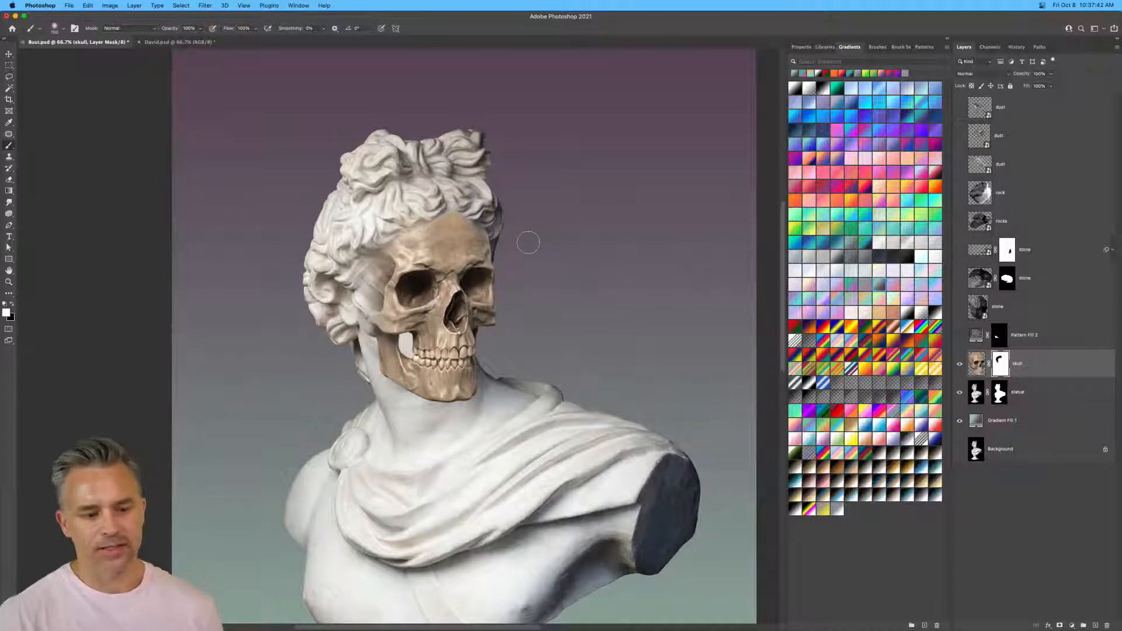
Duplicate the skull layer and hide the original beneath the copy.
{"action": "left_click", "coordinate": [1077, 364]}
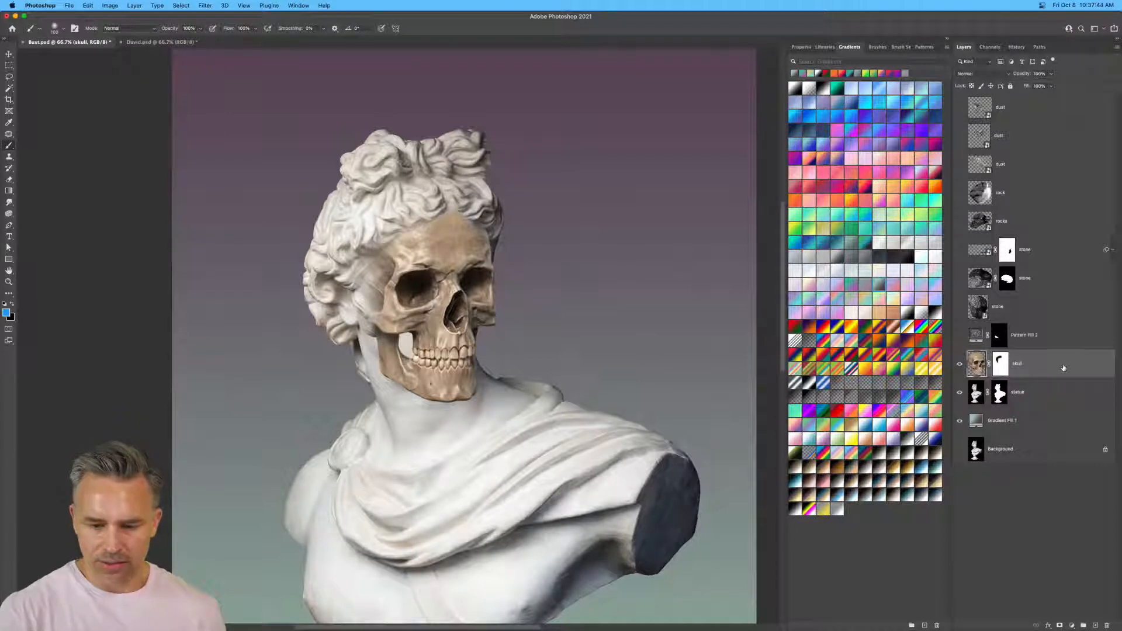
{"action": "key", "text": "cmd+j"}
{"action": "left_click", "coordinate": [959, 392]}
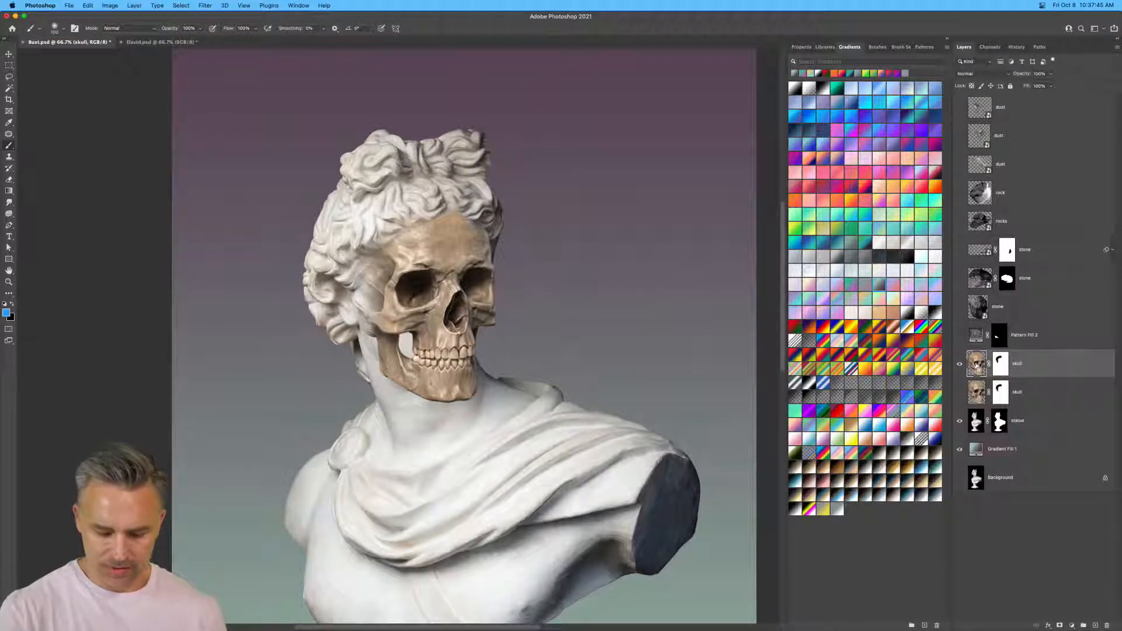
Desaturate the skull copy with Hue/Saturation by setting the saturation to about -61.
{"action": "key", "text": "super+u"}
{"action": "left_click_drag", "start_coordinate": [562, 217], "coordinate": [579, 218]}
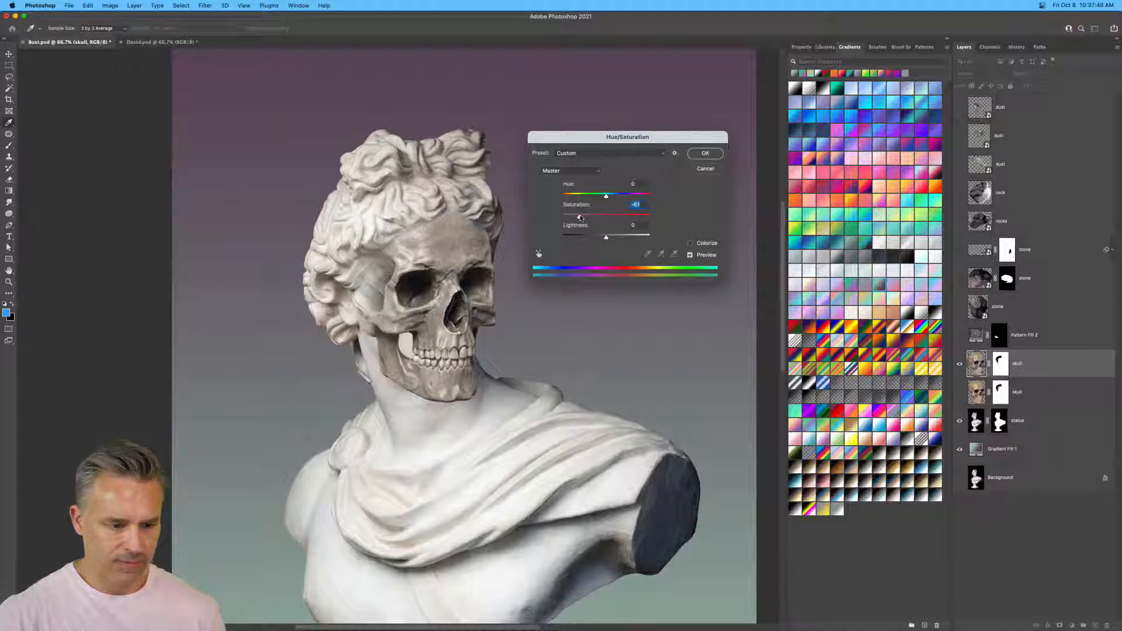
{"action": "left_click", "coordinate": [703, 155]}
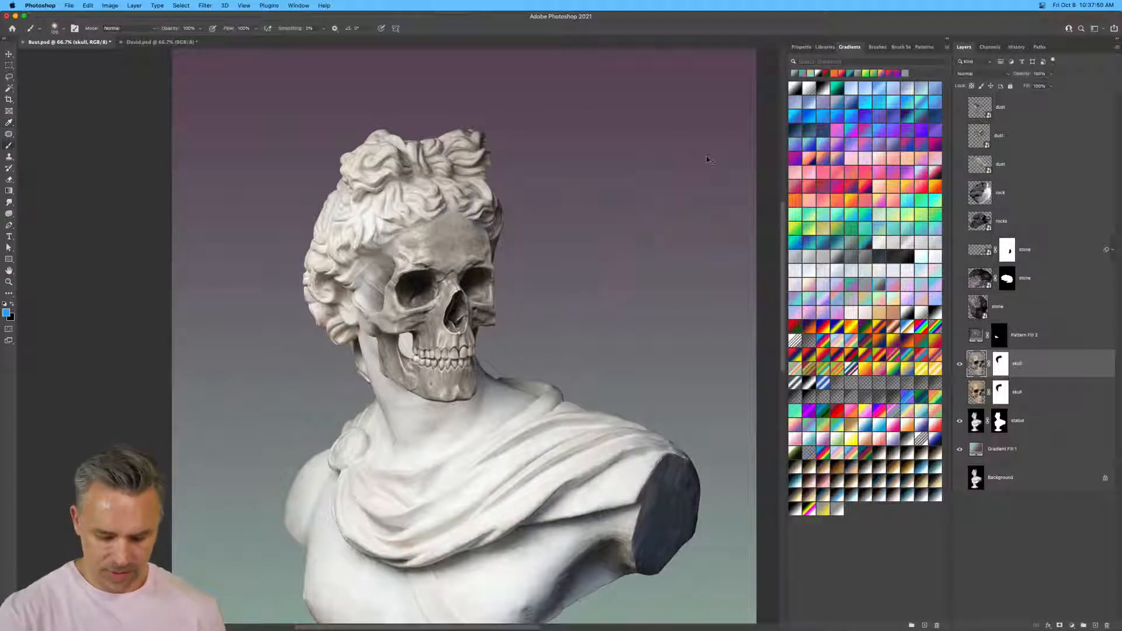
Brighten the desaturated skull with Levels by lowering its white input level.
{"action": "key", "text": "super+l"}
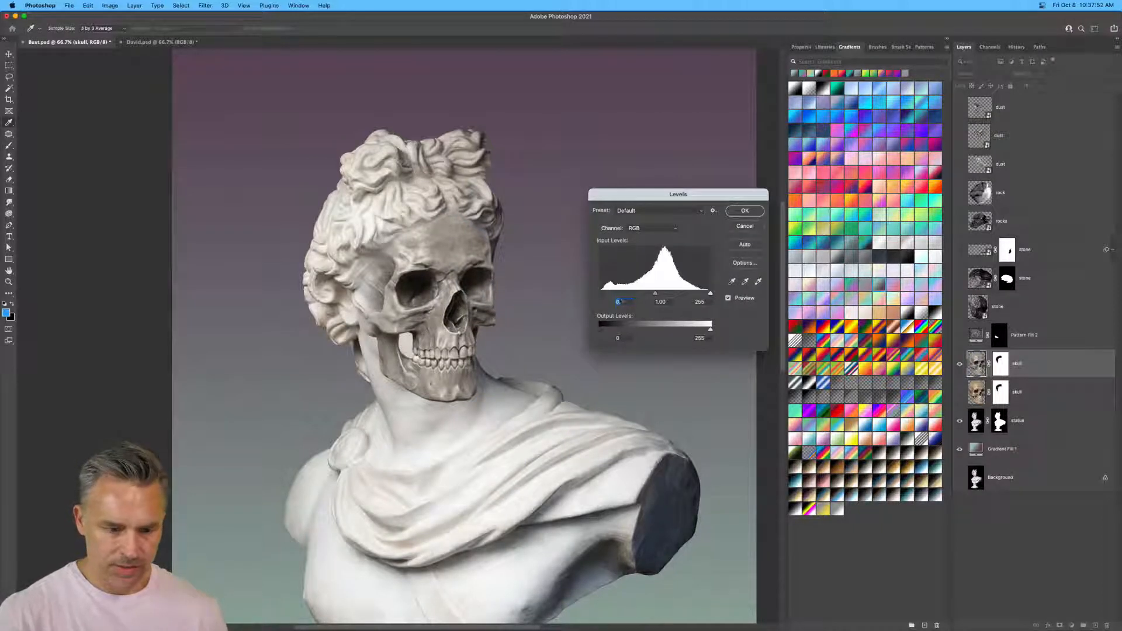
{"action": "left_click_drag", "start_coordinate": [709, 294], "coordinate": [647, 295]}
{"action": "key", "text": "Return"}
{"action": "key", "text": "b"}
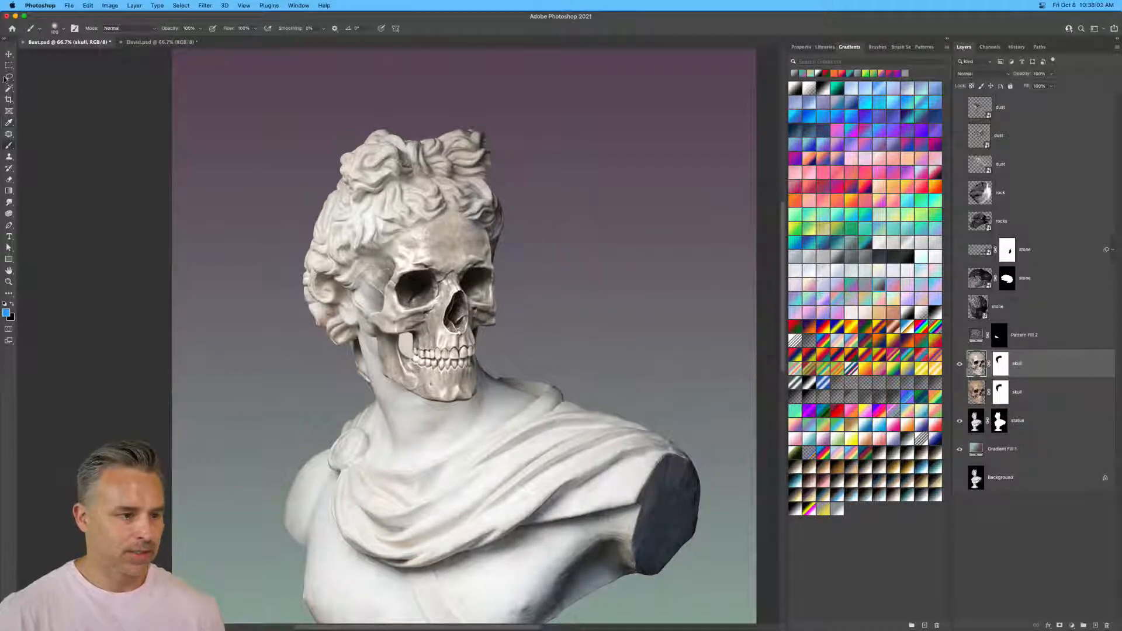
Move the brightened skull layer below the hidden original skull layer and delete the original.
{"action": "left_click", "coordinate": [9, 53]}
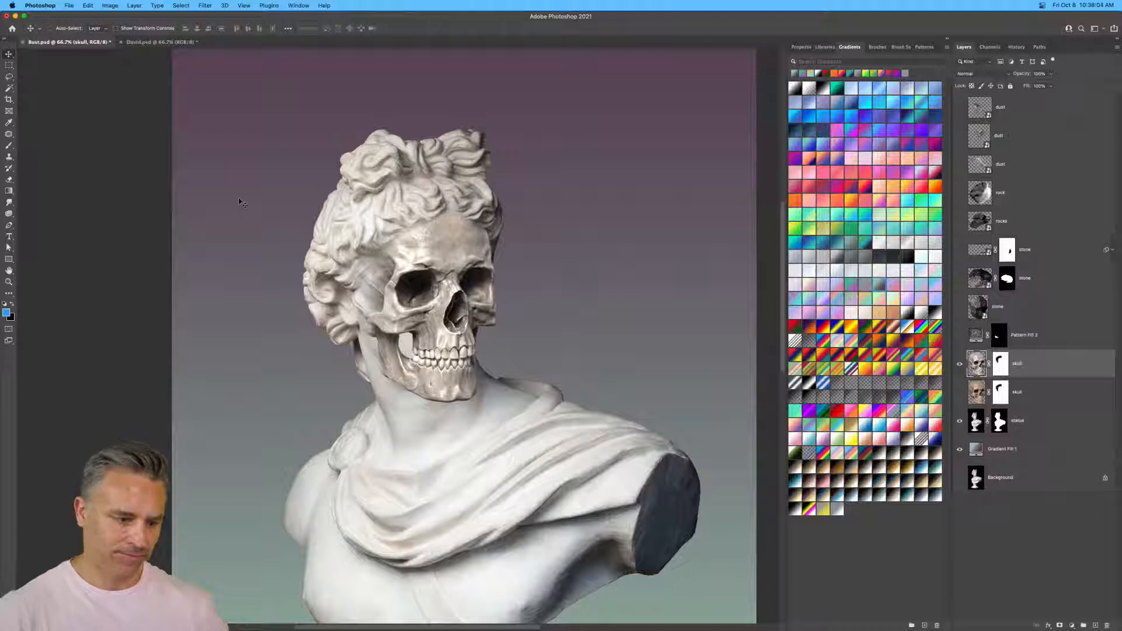
{"action": "left_click_drag", "start_coordinate": [1023, 369], "coordinate": [1011, 401]}
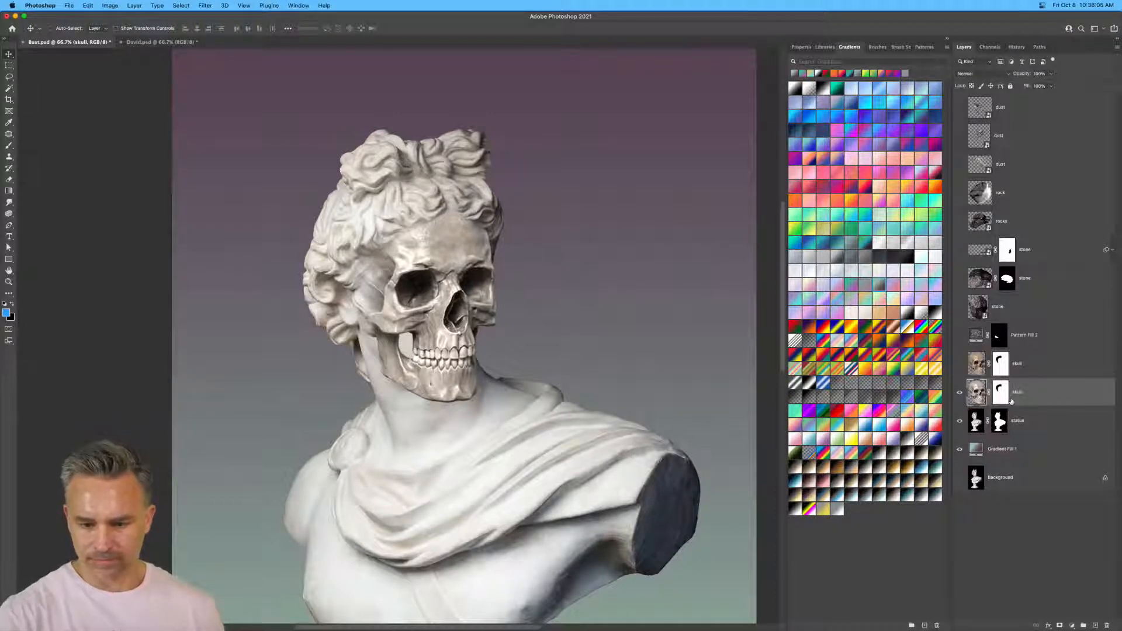
{"action": "left_click", "coordinate": [1030, 367]}
{"action": "left_click", "coordinate": [1105, 626]}
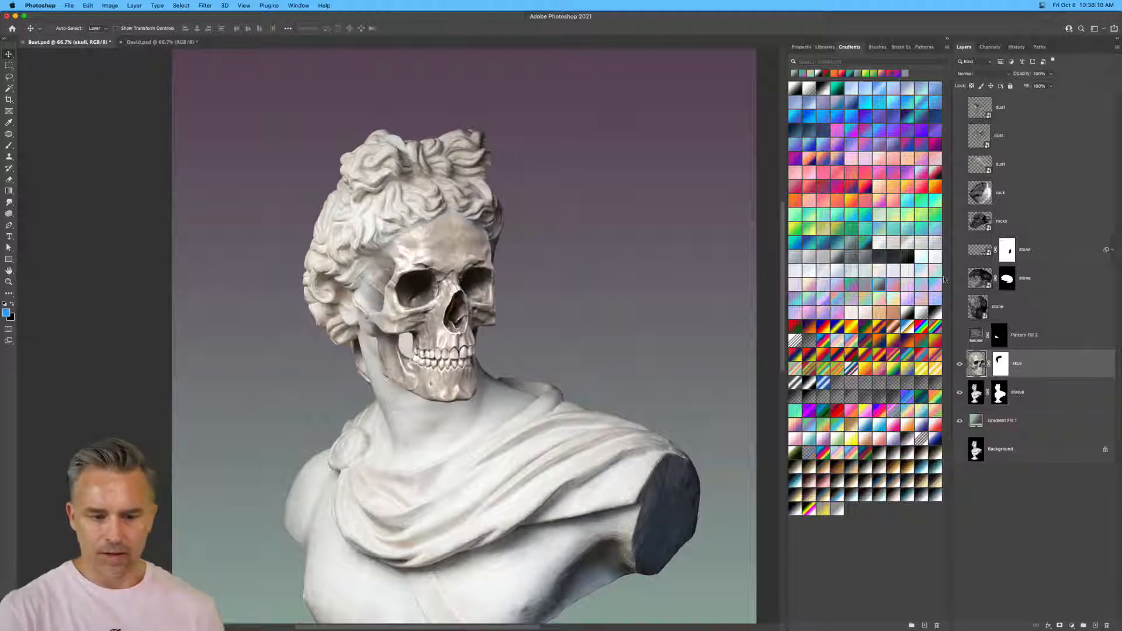
Create a new layer between the statue and skull layers and paint soft black behind the skull's cheek with a large brush.
{"action": "left_click", "coordinate": [1026, 400]}
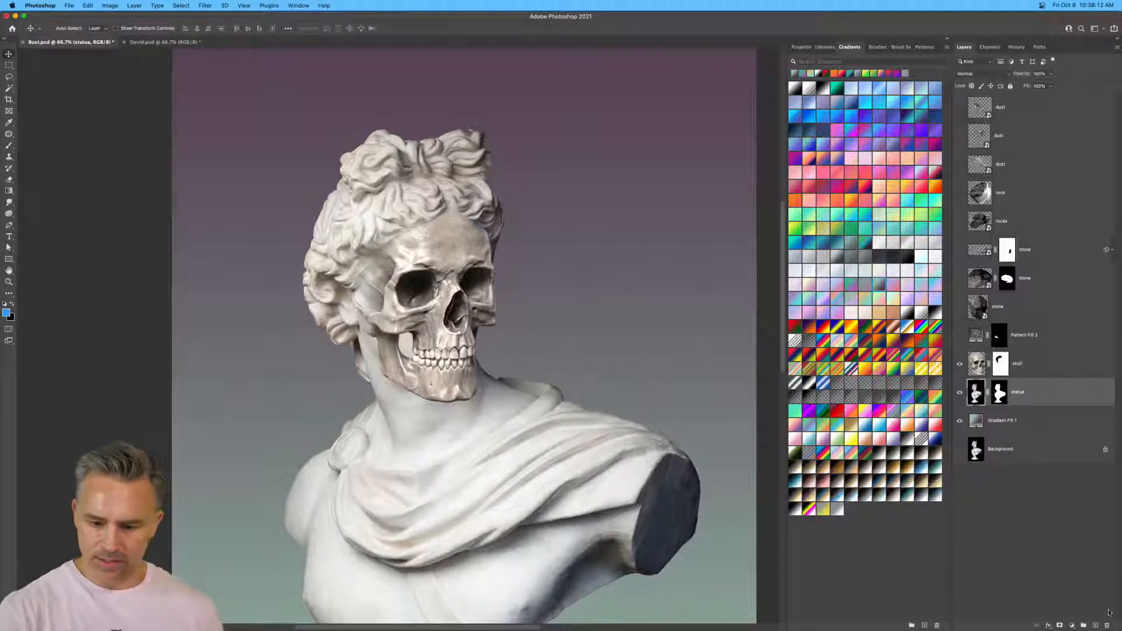
{"action": "left_click", "coordinate": [1096, 625]}
{"action": "key", "text": "b"}
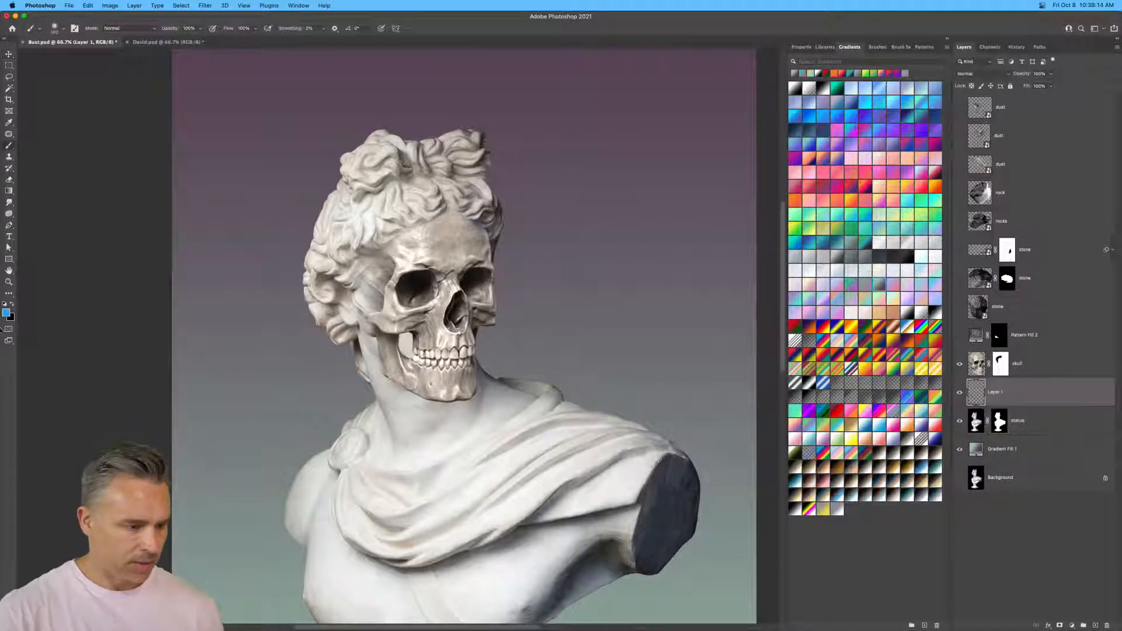
{"action": "left_click", "coordinate": [12, 304]}
{"action": "key", "text": "bracketright"}
{"action": "key", "text": "bracketright"}
{"action": "key", "text": "bracketright"}
{"action": "key", "text": "bracketright"}
{"action": "key", "text": "bracketright"}
{"action": "key", "text": "bracketright"}
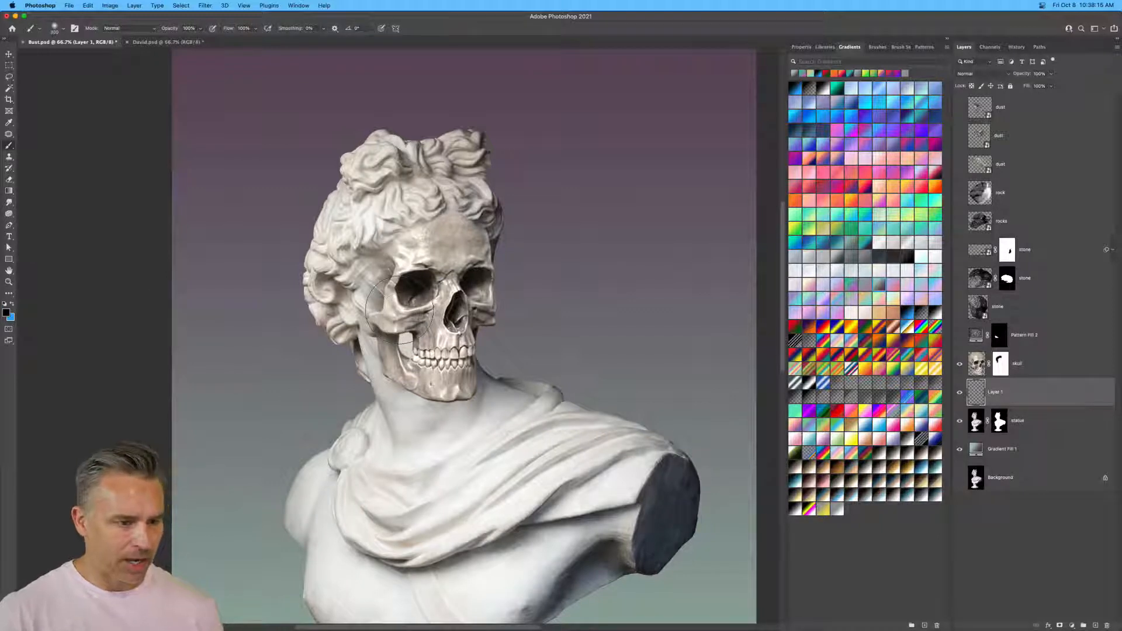
{"action": "mouse_move", "coordinate": [399, 308]}
{"action": "left_mouse_down"}
{"action": "mouse_move", "coordinate": [383, 322]}
{"action": "mouse_move", "coordinate": [417, 314]}
{"action": "left_mouse_up"}
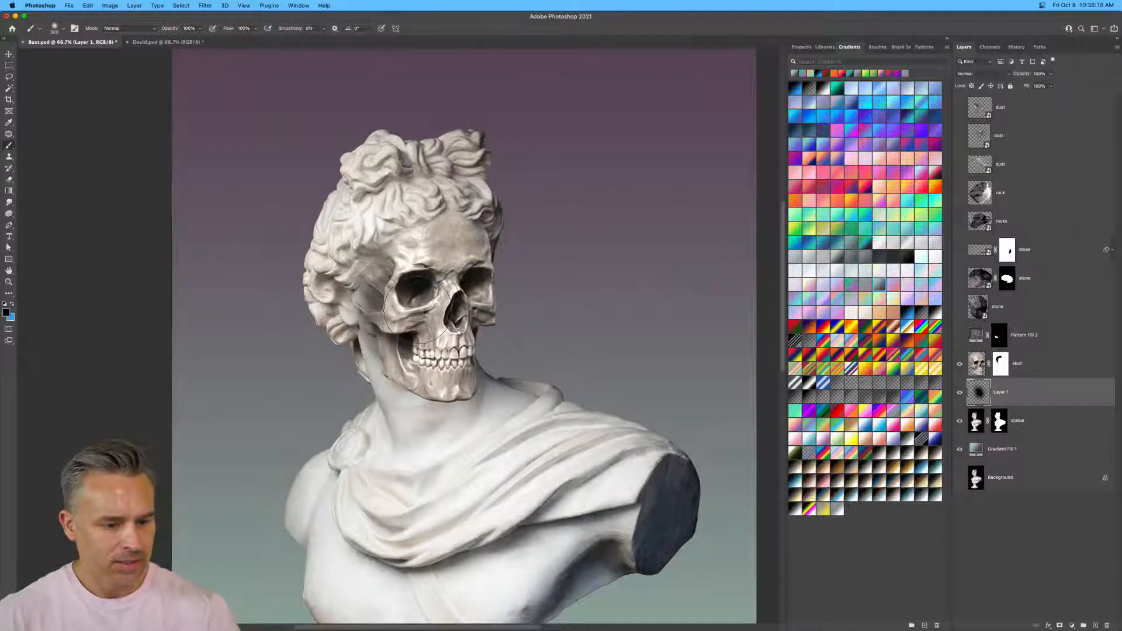
Undo the last black stroke and repaint the shadow behind the skull's cheek and jaw with a smaller soft brush.
{"action": "key", "text": "super+z"}
{"action": "key", "text": "["}
{"action": "key", "text": "["}
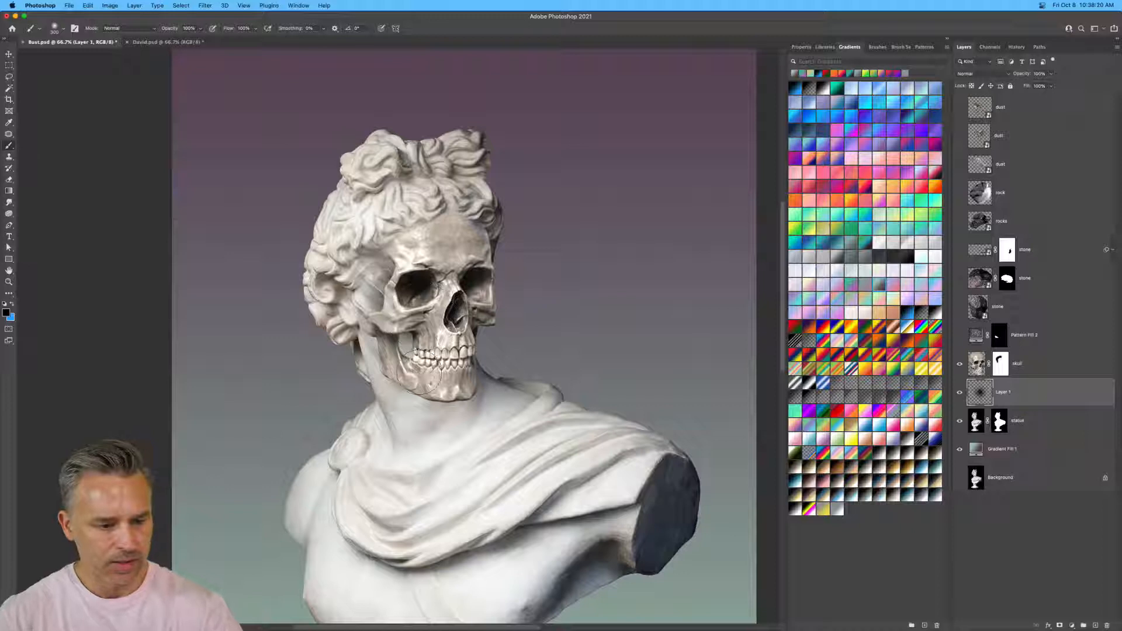
{"action": "mouse_move", "coordinate": [443, 383]}
{"action": "left_mouse_down"}
{"action": "mouse_move", "coordinate": [462, 394]}
{"action": "mouse_move", "coordinate": [422, 384]}
{"action": "mouse_move", "coordinate": [407, 354]}
{"action": "mouse_move", "coordinate": [182, 307]}
{"action": "left_mouse_up"}
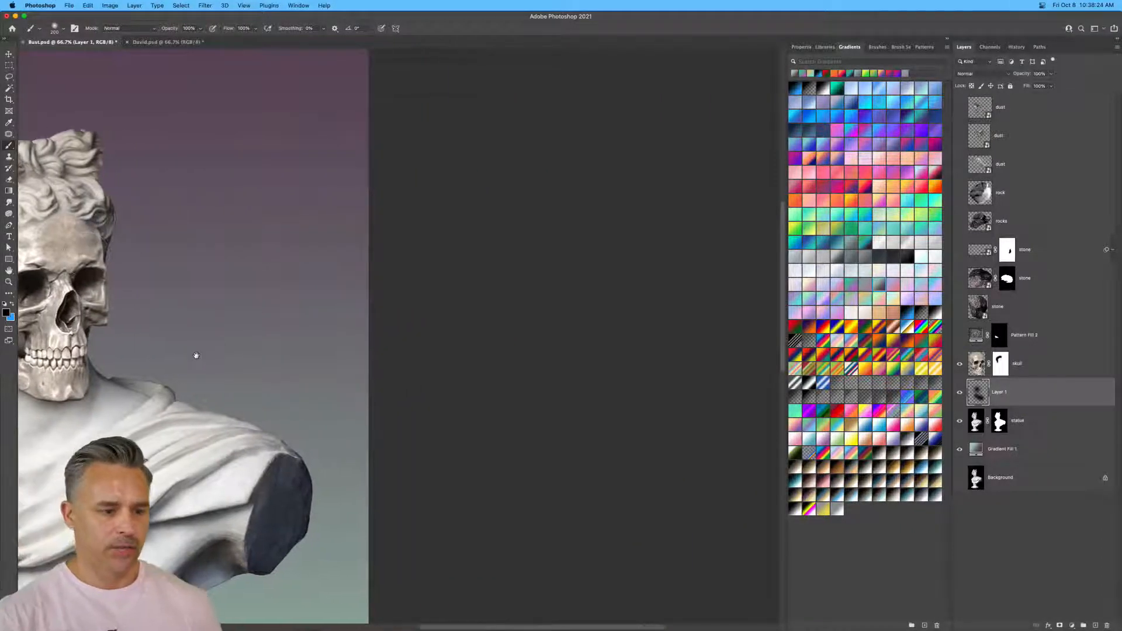
{"action": "left_click_drag", "start_coordinate": [195, 356], "coordinate": [560, 343]}
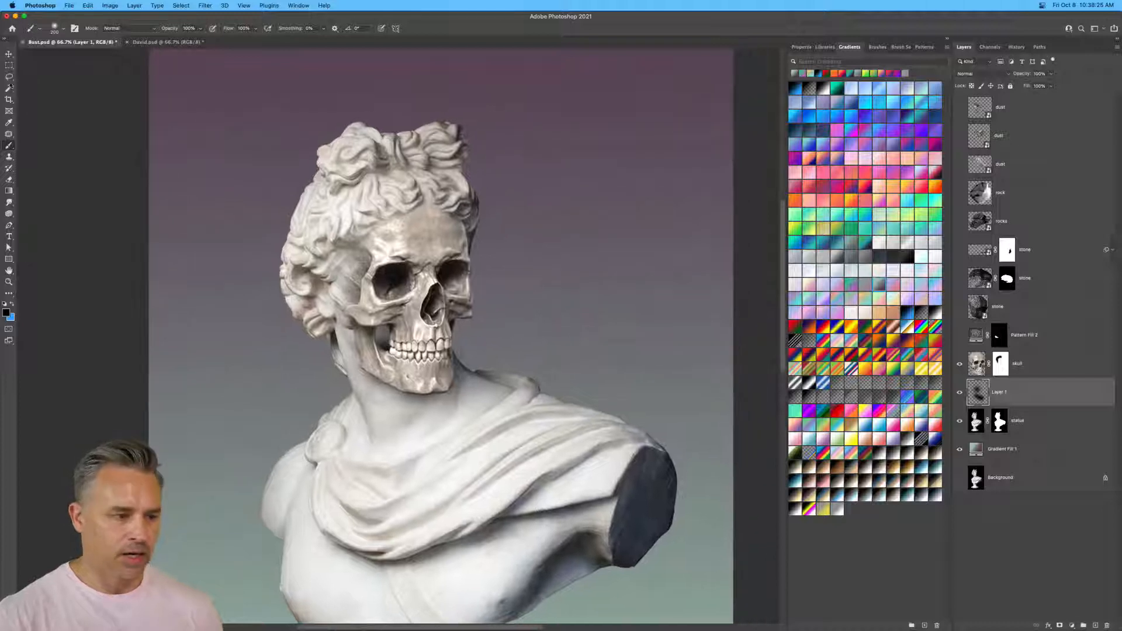
Group the statue, shadow and skull layers and name the group "statue".
{"action": "left_click", "coordinate": [8, 56]}
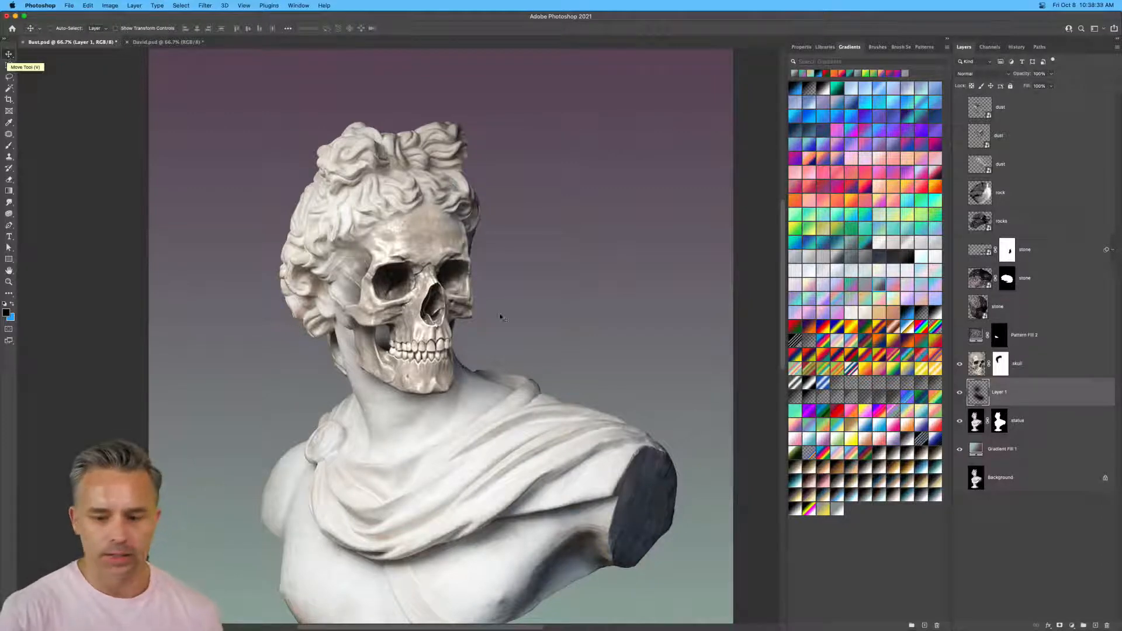
{"action": "left_click", "coordinate": [1035, 421]}
{"action": "left_click", "coordinate": [1051, 367]}
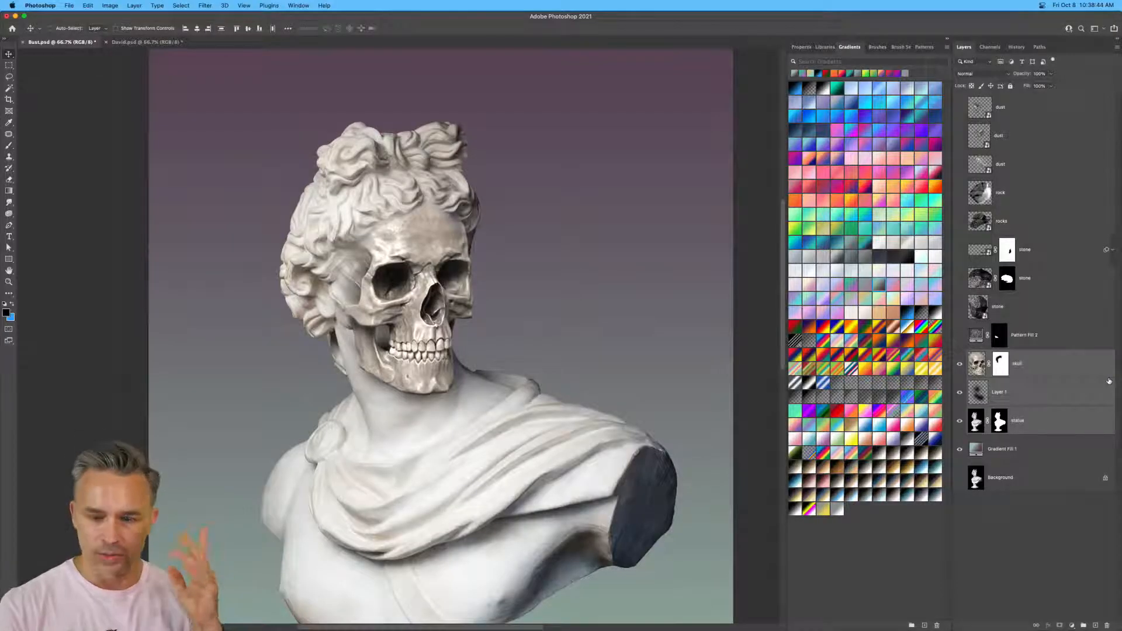
{"action": "key", "text": "super+g"}
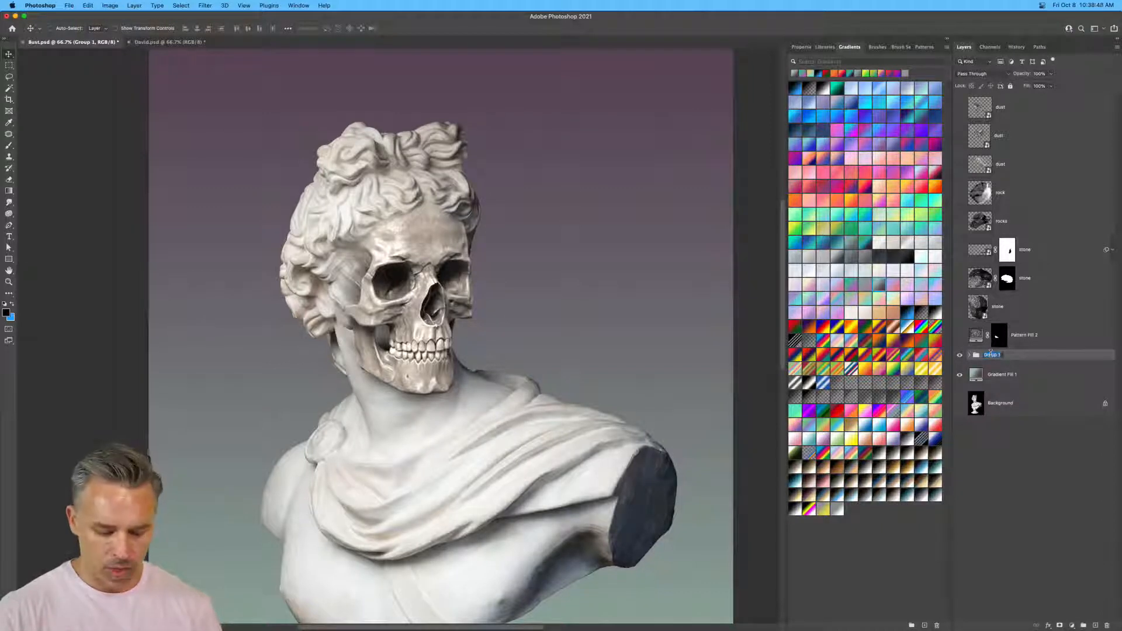
{"action": "type", "text": "statue"}
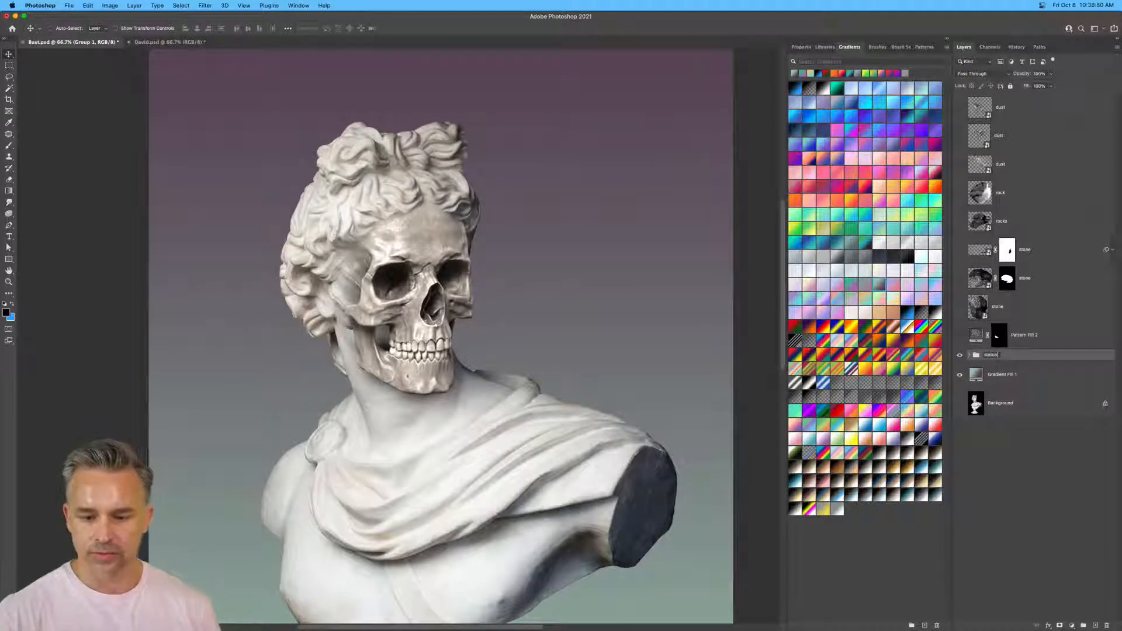
{"action": "key", "text": "Return"}
Select all the hidden layers from Pattern Fill 2 up to the topmost dust layer.
{"action": "left_click", "coordinate": [1016, 338]}
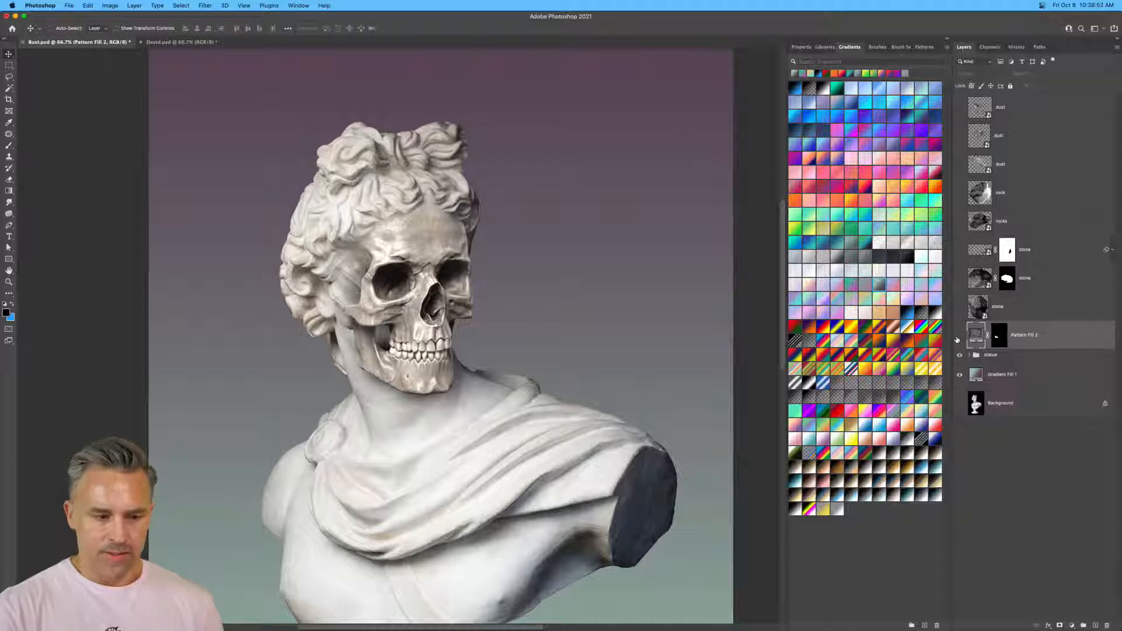
{"action": "left_click", "coordinate": [1009, 108], "text": "shift"}
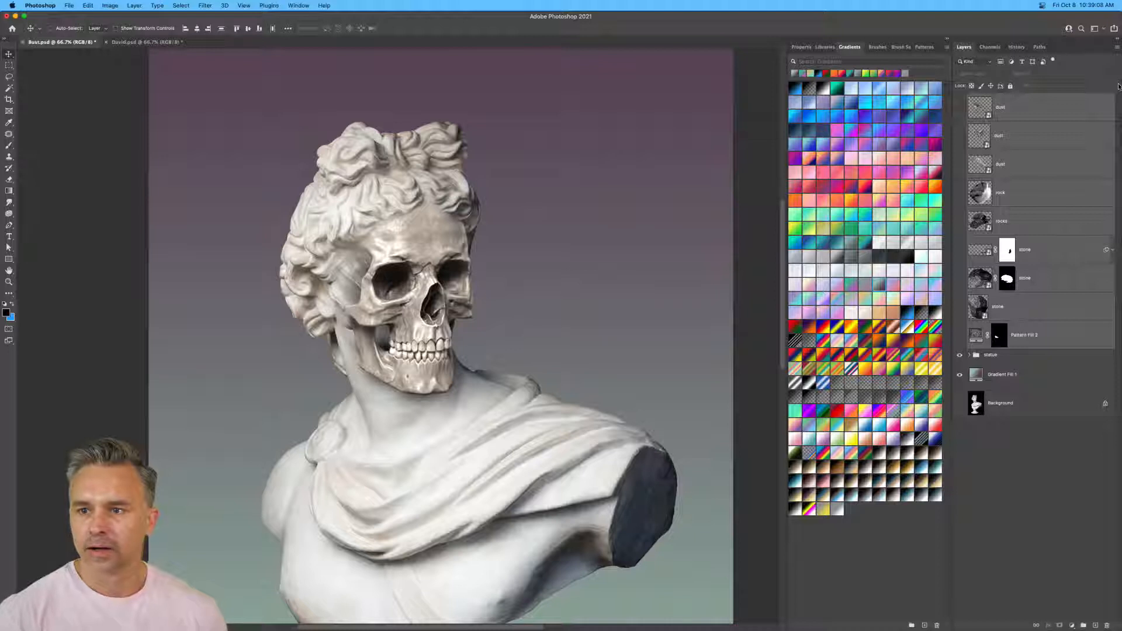
{"action": "key", "text": "super+minus"}
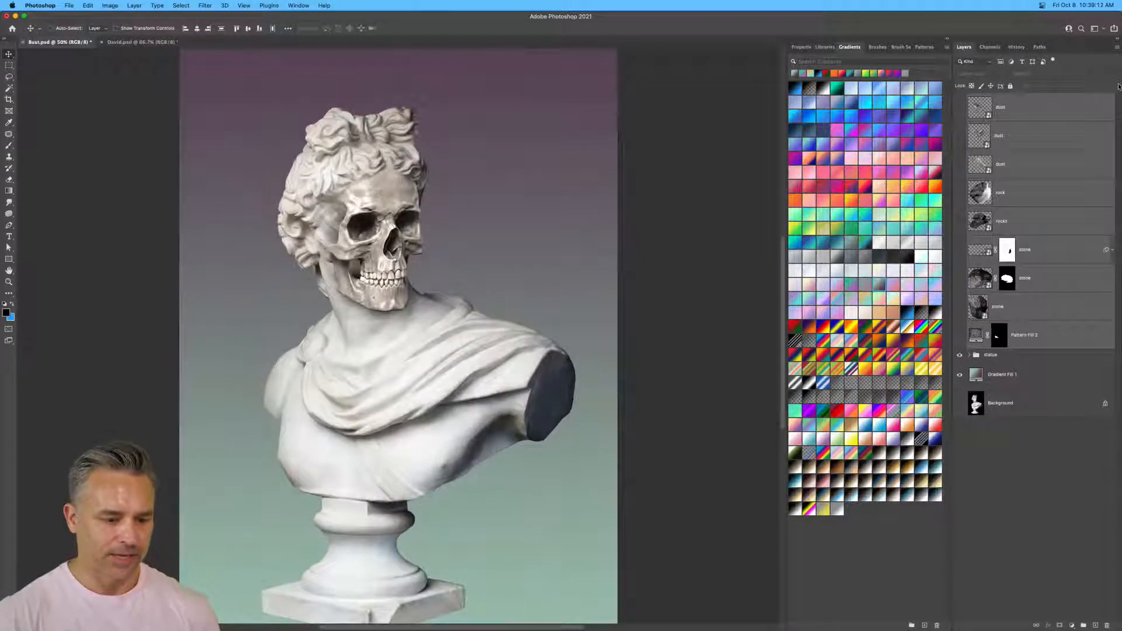
{"action": "left_click_drag", "start_coordinate": [413, 222], "coordinate": [503, 250]}
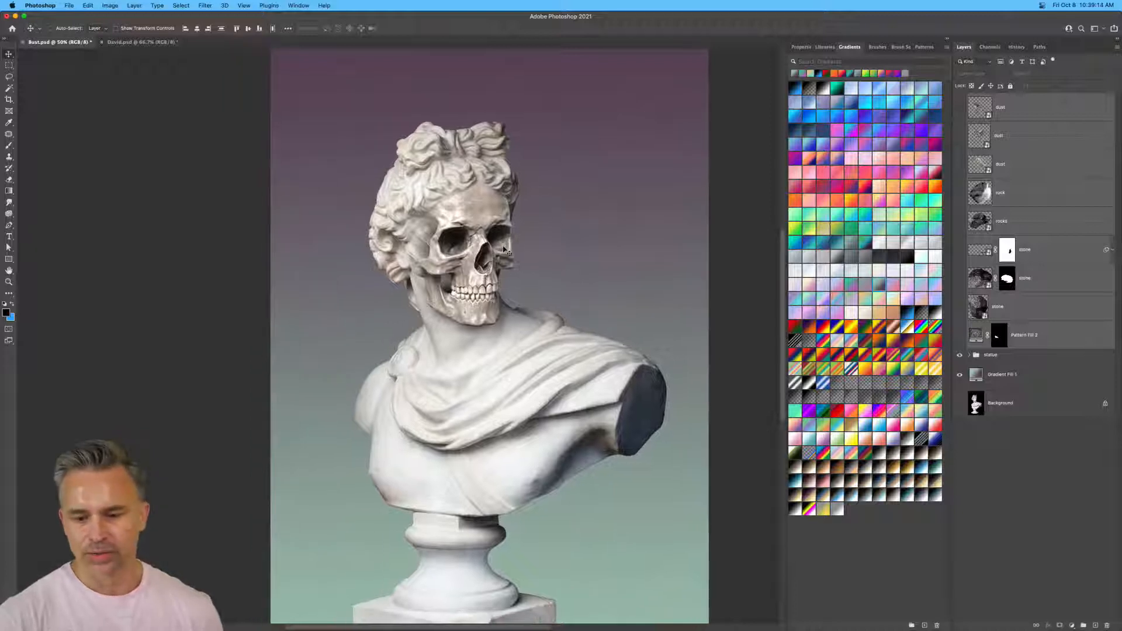
Switch to Adobe Substance 3D Stager, return to Design mode and show the library assets.
{"action": "mouse_move", "coordinate": [260, 628]}
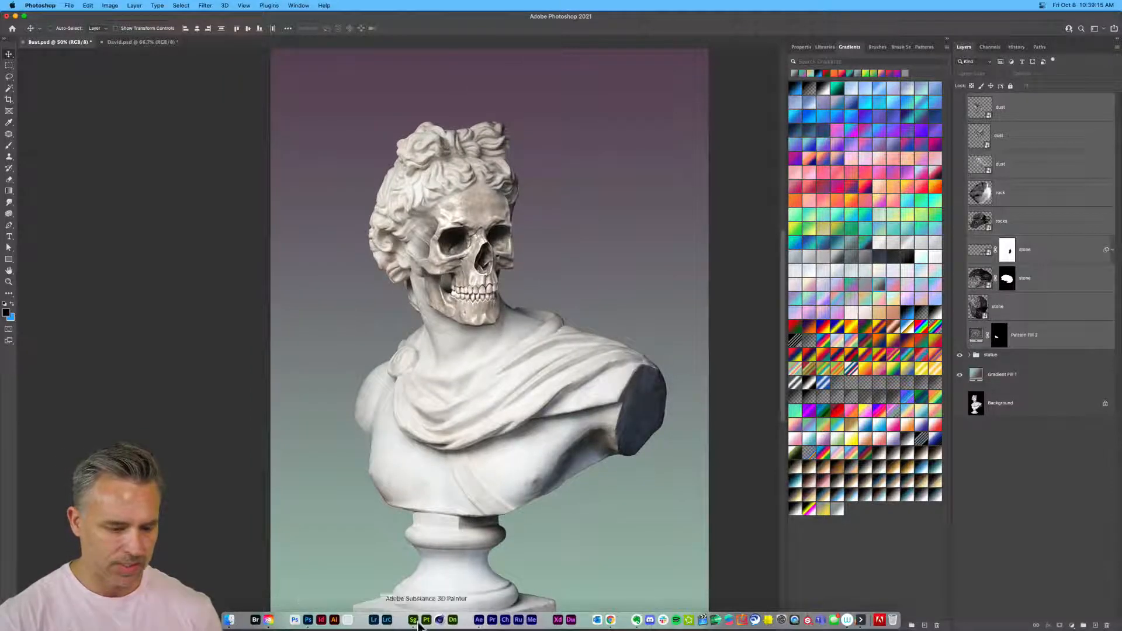
{"action": "left_click", "coordinate": [413, 619]}
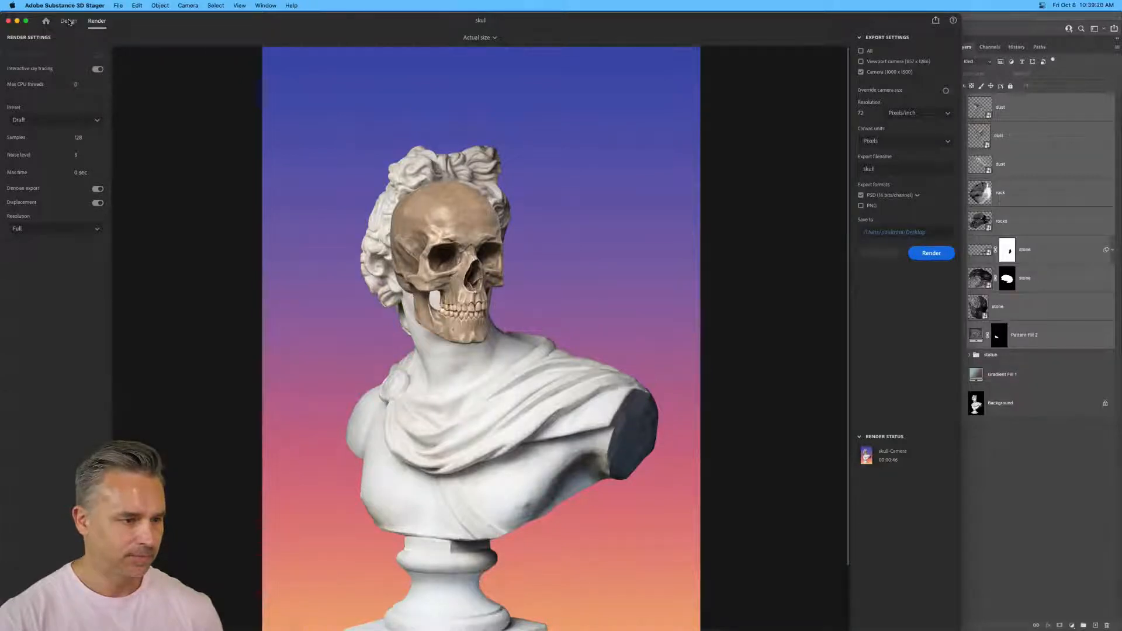
{"action": "left_click", "coordinate": [69, 21]}
{"action": "left_click", "coordinate": [68, 53]}
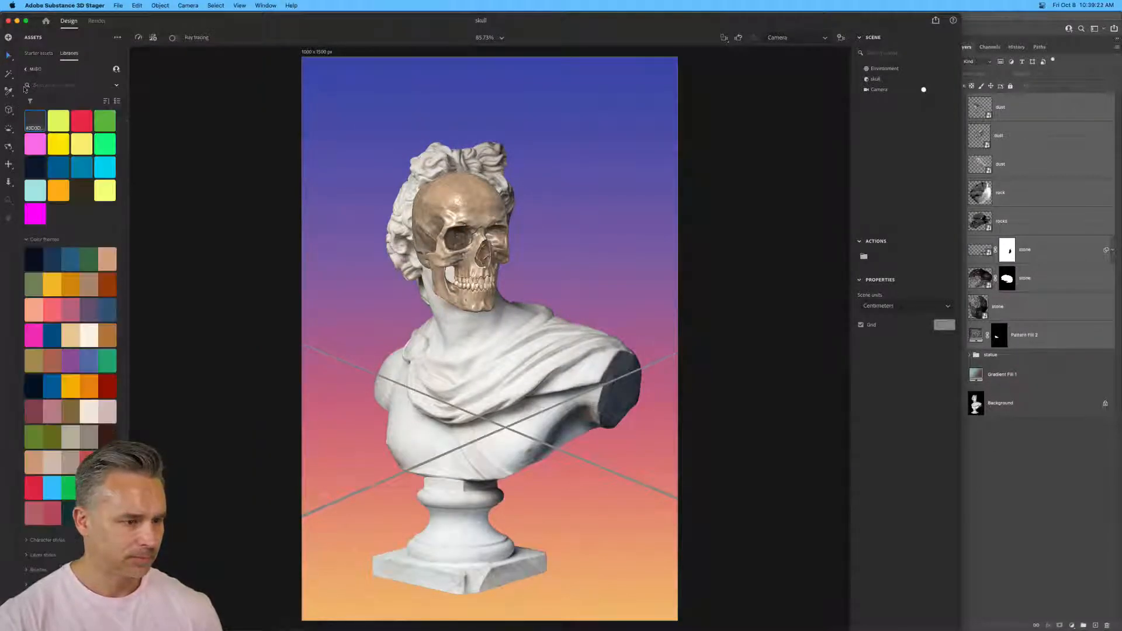
Place the Human ribs model from A New Library into the scene over the bust's chest.
{"action": "left_click", "coordinate": [26, 70]}
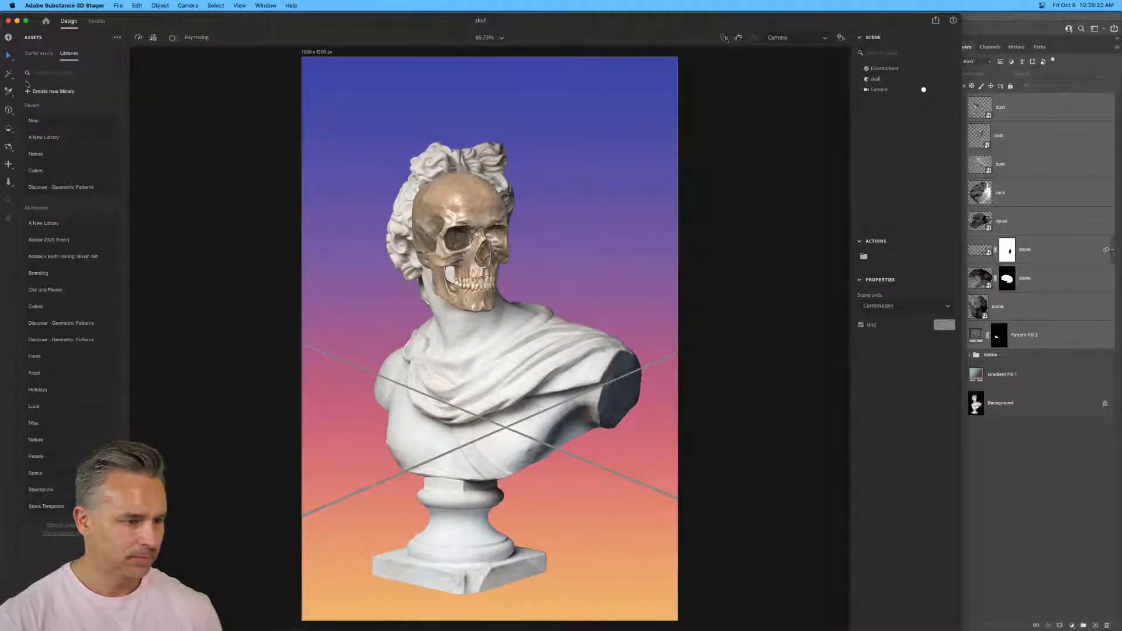
{"action": "left_click", "coordinate": [37, 143]}
{"action": "left_click_drag", "start_coordinate": [101, 142], "coordinate": [475, 434]}
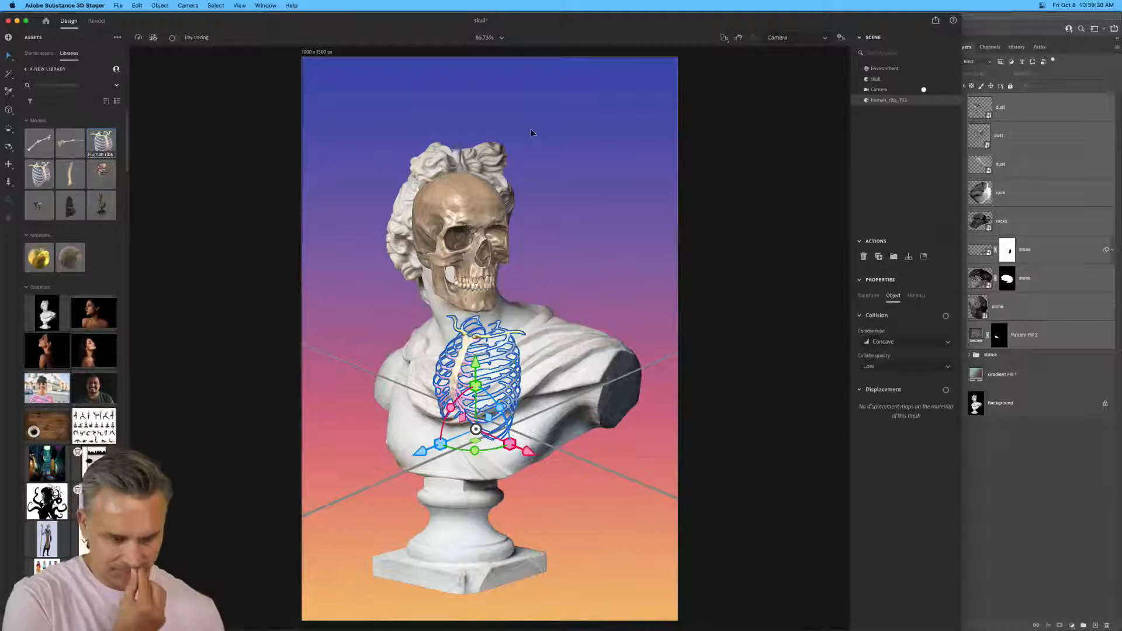
Move the rib cage forward in front of the bust so it appears larger, and turn it toward the bust's facing direction.
{"action": "left_click_drag", "start_coordinate": [420, 450], "coordinate": [358, 477]}
{"action": "left_click_drag", "start_coordinate": [460, 481], "coordinate": [591, 539]}
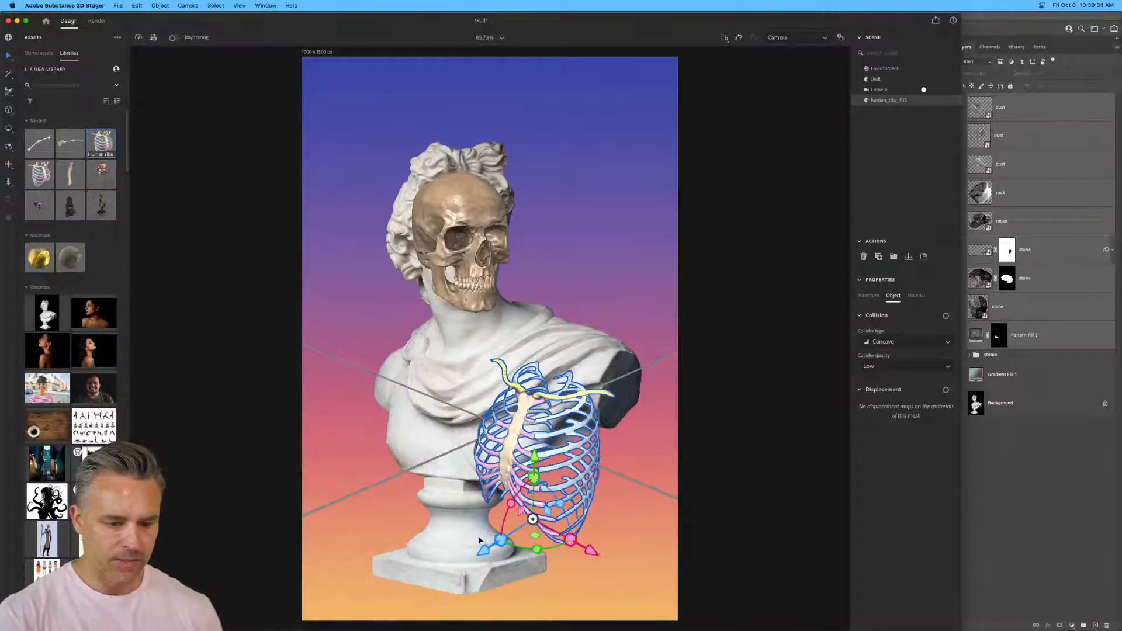
{"action": "left_click_drag", "start_coordinate": [482, 555], "coordinate": [401, 601]}
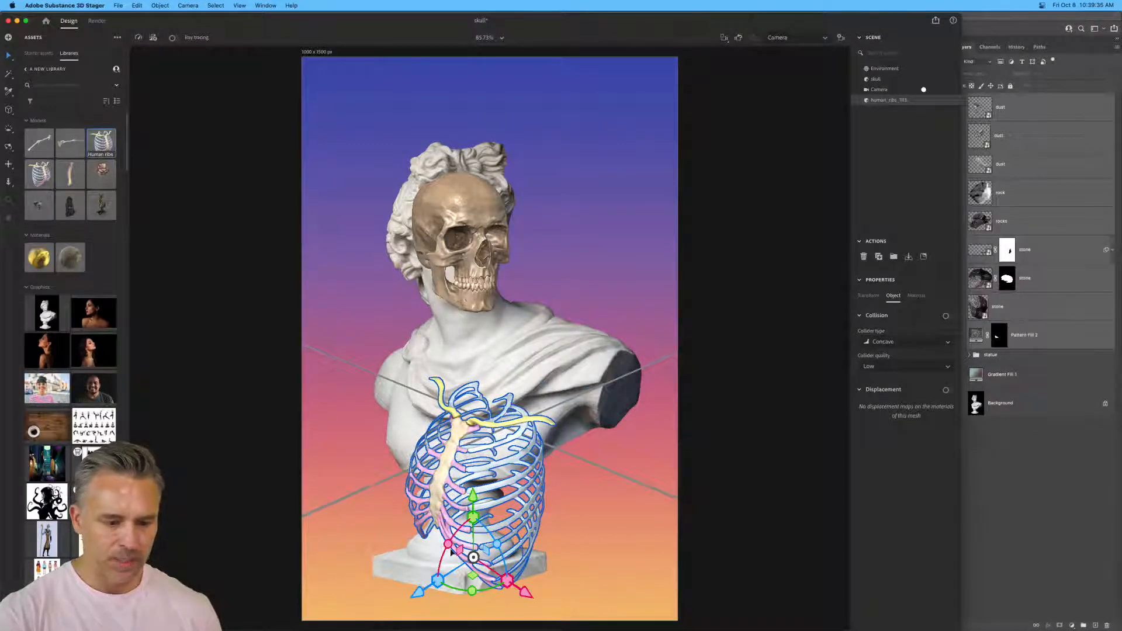
{"action": "left_click_drag", "start_coordinate": [497, 545], "coordinate": [483, 581]}
{"action": "left_click_drag", "start_coordinate": [492, 529], "coordinate": [467, 506]}
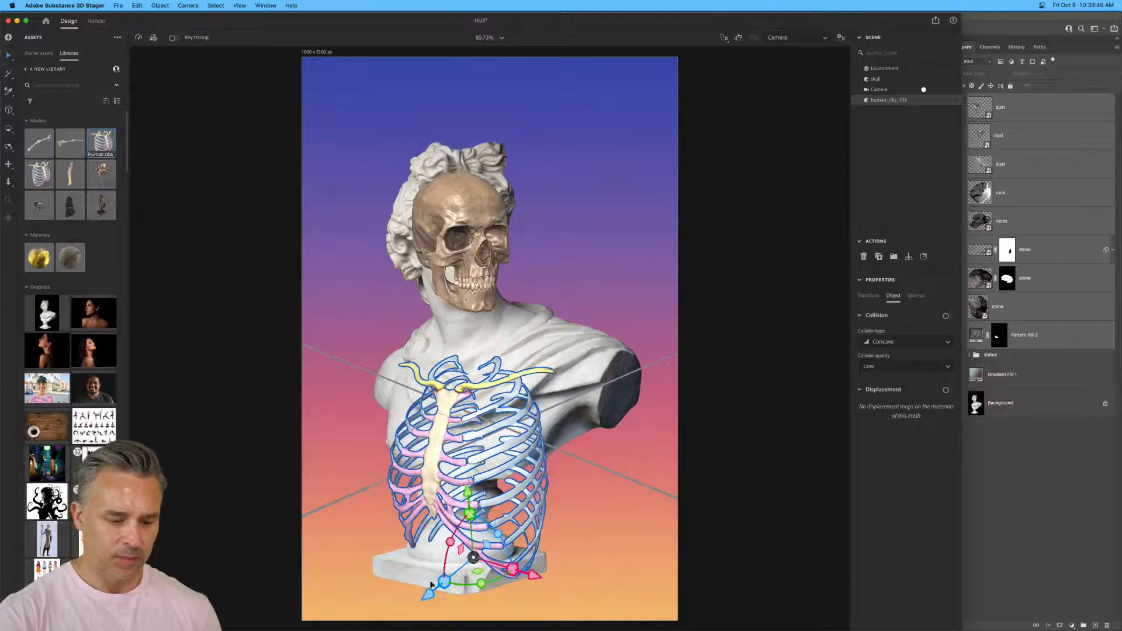
Fine-tune the rib cage's position and rotation so the collarbones line up with the bust's shoulders and the ribs cover its chest.
{"action": "left_click_drag", "start_coordinate": [440, 589], "coordinate": [454, 575]}
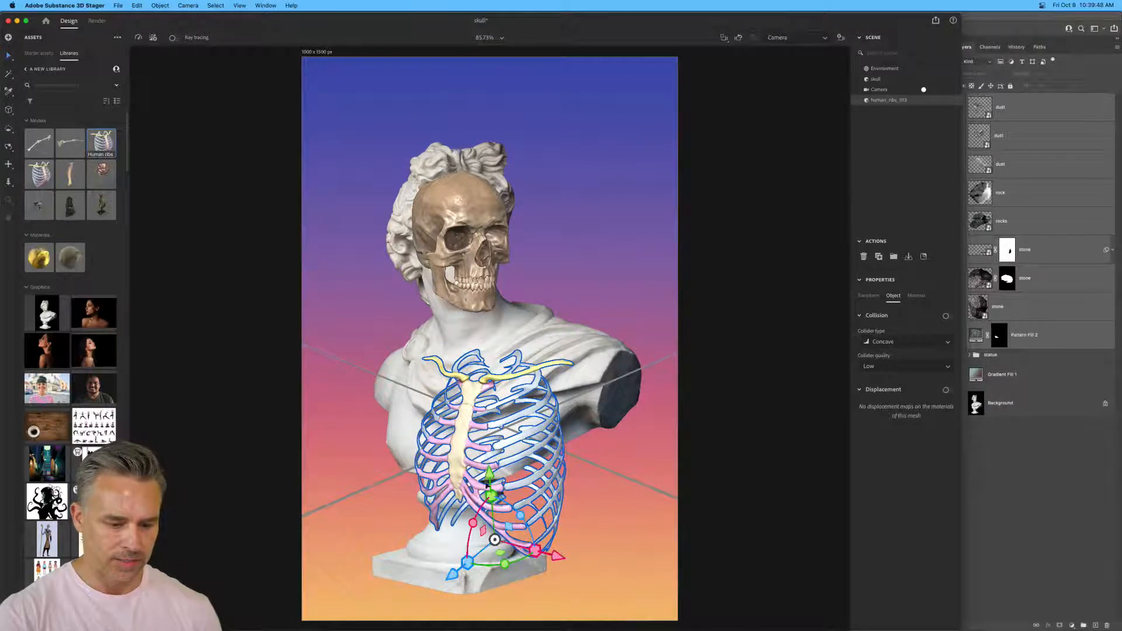
{"action": "mouse_move", "coordinate": [487, 477]}
{"action": "left_mouse_down"}
{"action": "mouse_move", "coordinate": [486, 447]}
{"action": "mouse_move", "coordinate": [487, 457]}
{"action": "left_mouse_up"}
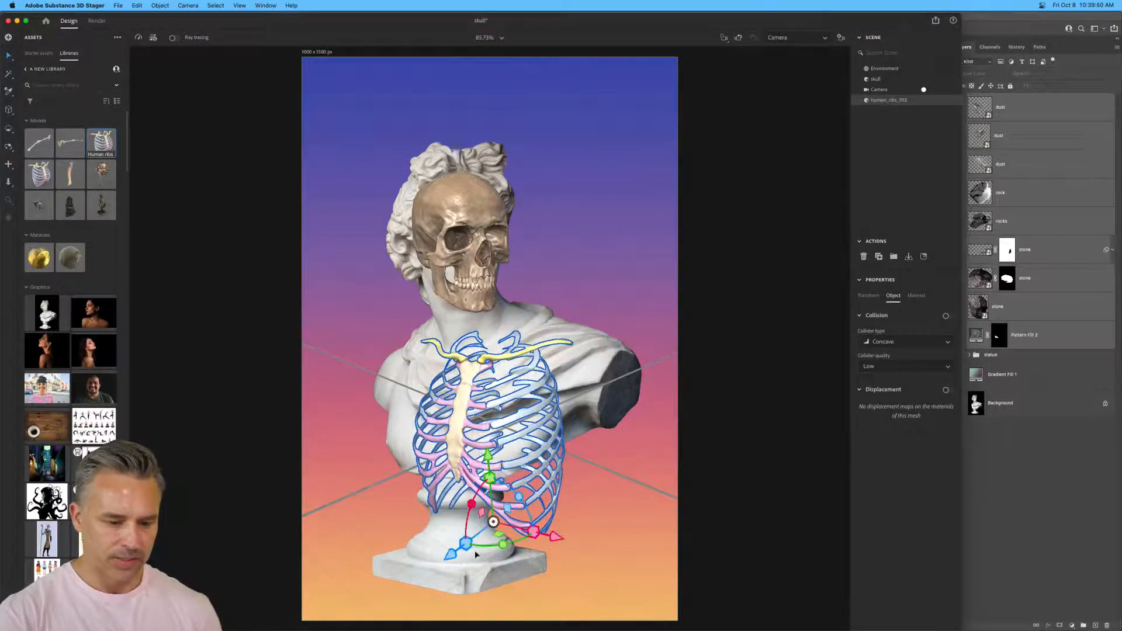
{"action": "left_click_drag", "start_coordinate": [501, 548], "coordinate": [393, 574]}
{"action": "left_click_drag", "start_coordinate": [461, 557], "coordinate": [455, 567]}
{"action": "left_click_drag", "start_coordinate": [558, 534], "coordinate": [568, 534]}
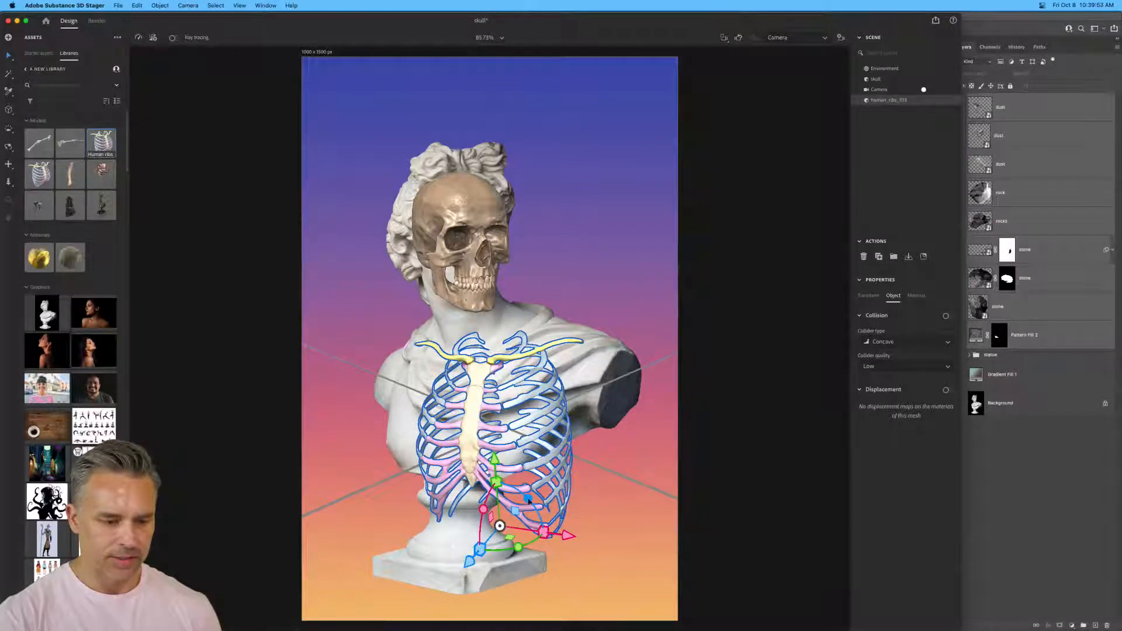
{"action": "left_click_drag", "start_coordinate": [528, 498], "coordinate": [526, 496]}
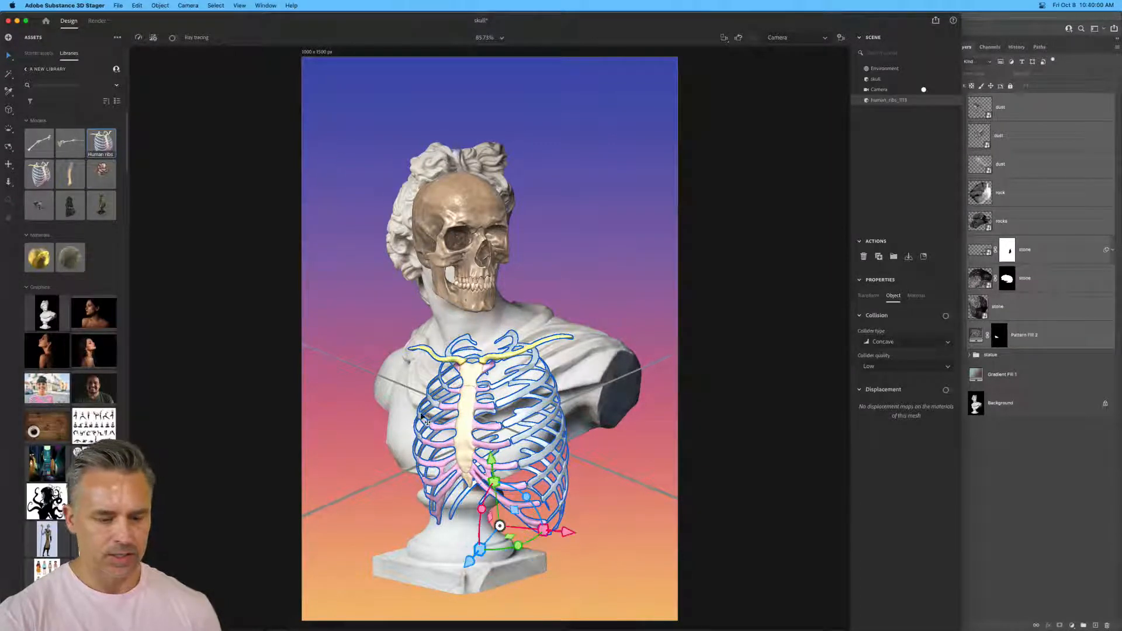
Apply the Light sand material to the human ribs model and deselect it.
{"action": "left_click", "coordinate": [182, 273]}
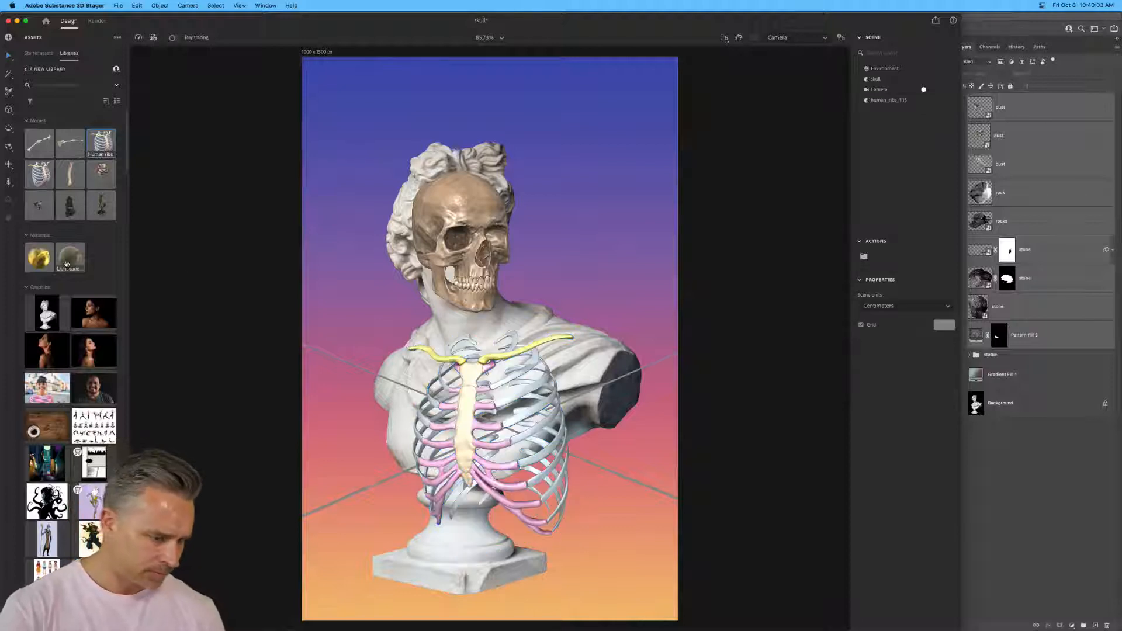
{"action": "left_click_drag", "start_coordinate": [66, 263], "coordinate": [893, 106]}
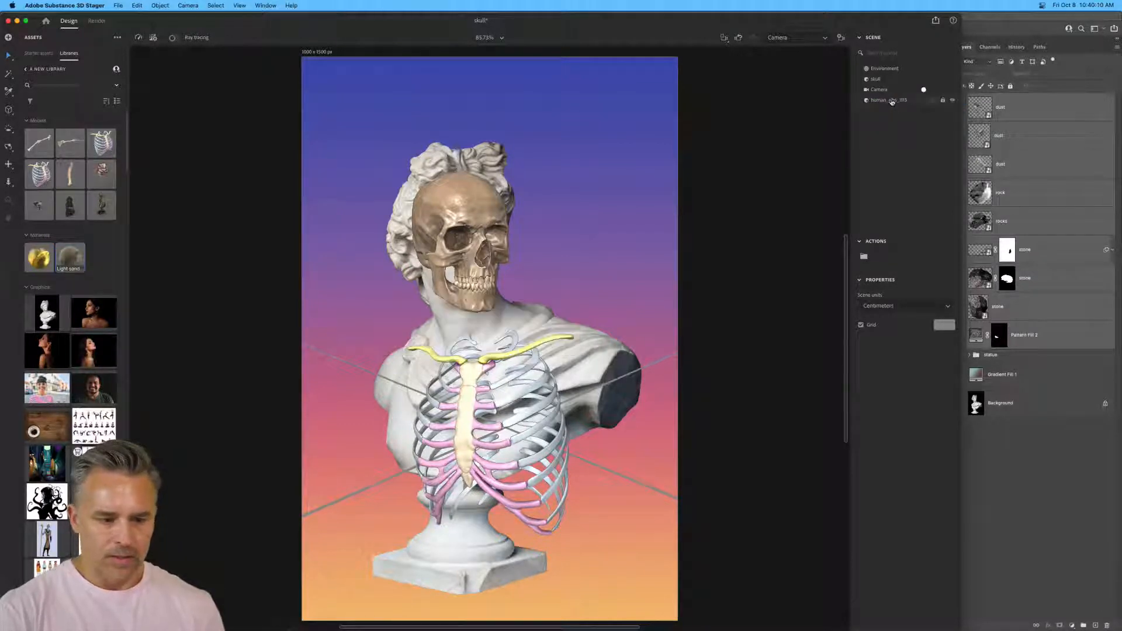
{"action": "left_click", "coordinate": [879, 100]}
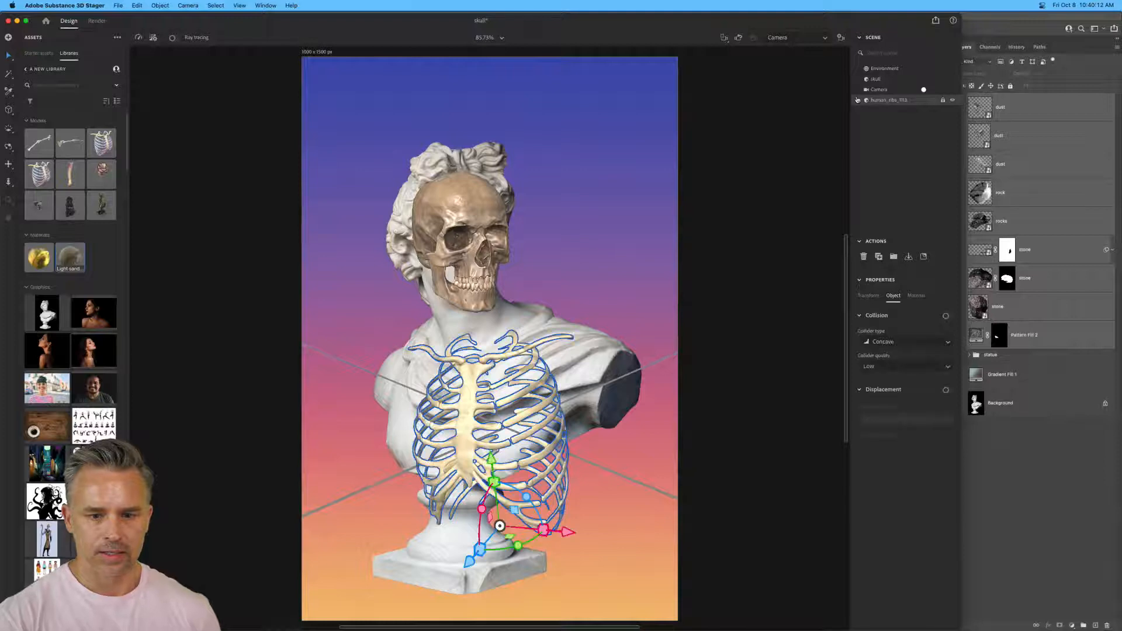
{"action": "left_click", "coordinate": [352, 300]}
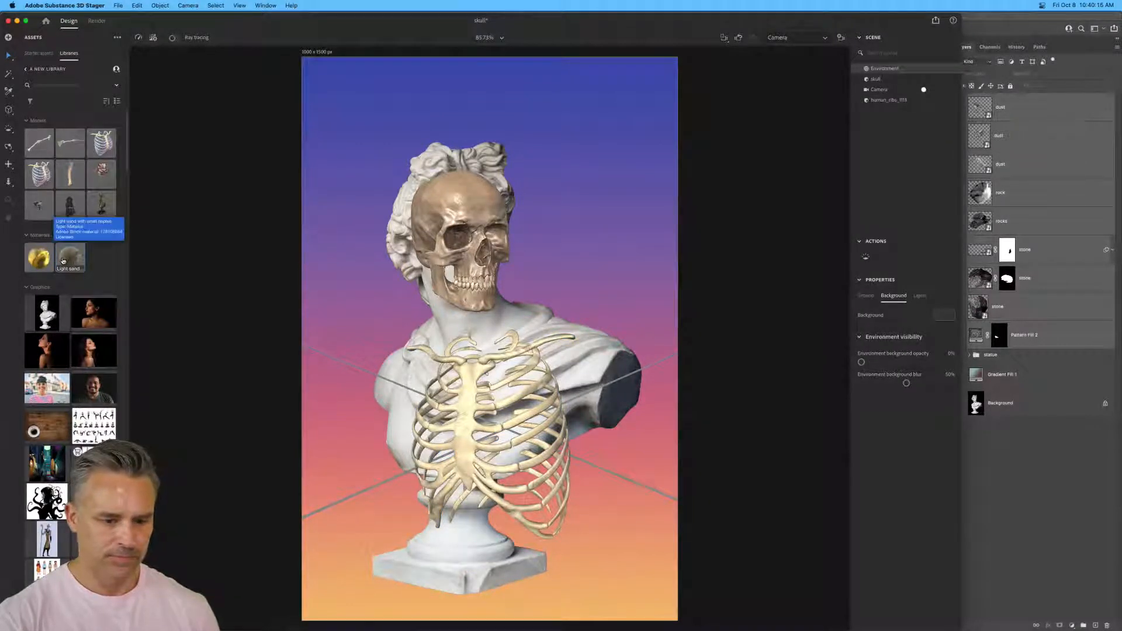
{"action": "left_click", "coordinate": [202, 324]}
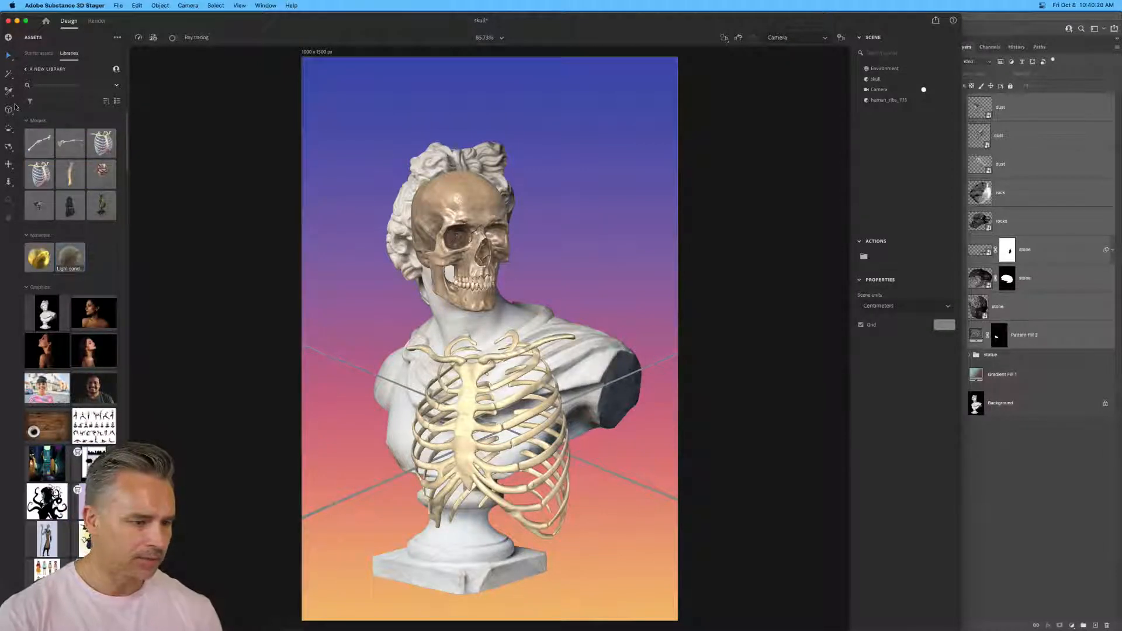
Place the human left arm model beside the bust, raise it to shoulder height and apply the Light sand material to it.
{"action": "mouse_move", "coordinate": [69, 144]}
{"action": "left_mouse_down"}
{"action": "mouse_move", "coordinate": [175, 172]}
{"action": "mouse_move", "coordinate": [585, 334]}
{"action": "mouse_move", "coordinate": [614, 454]}
{"action": "mouse_move", "coordinate": [608, 557]}
{"action": "left_mouse_up"}
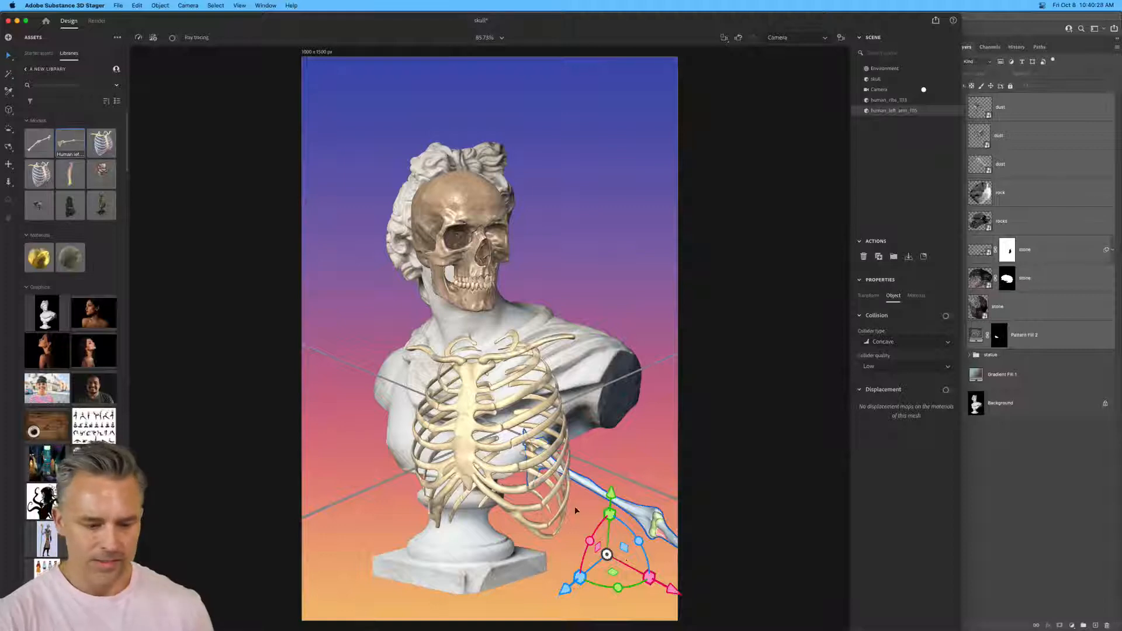
{"action": "left_click_drag", "start_coordinate": [610, 495], "coordinate": [608, 262]}
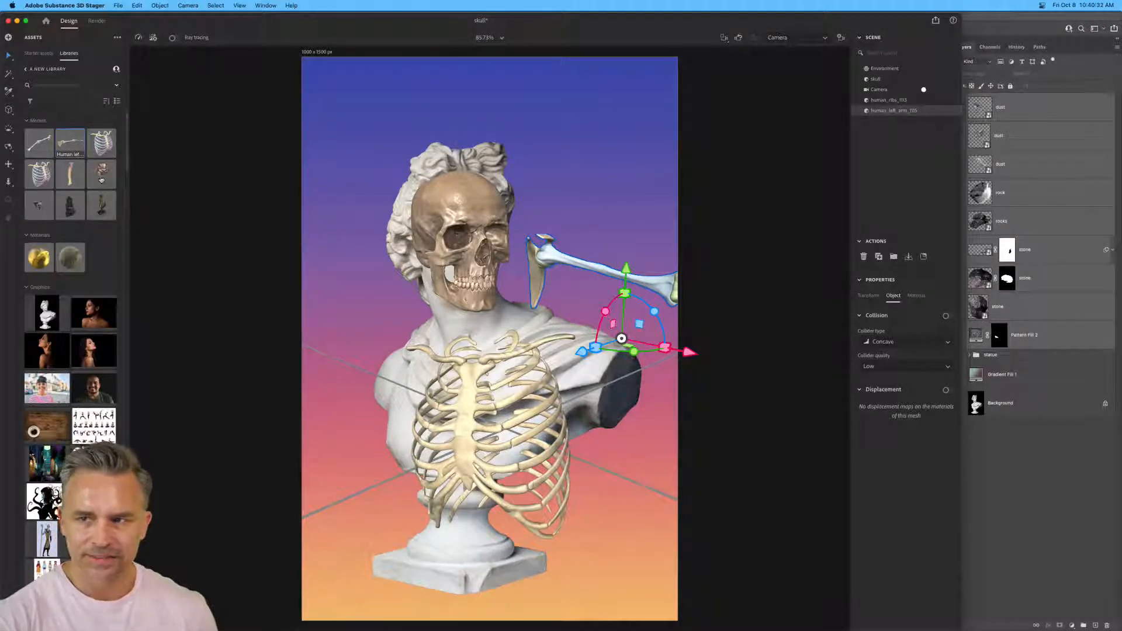
{"action": "left_click_drag", "start_coordinate": [70, 259], "coordinate": [911, 111]}
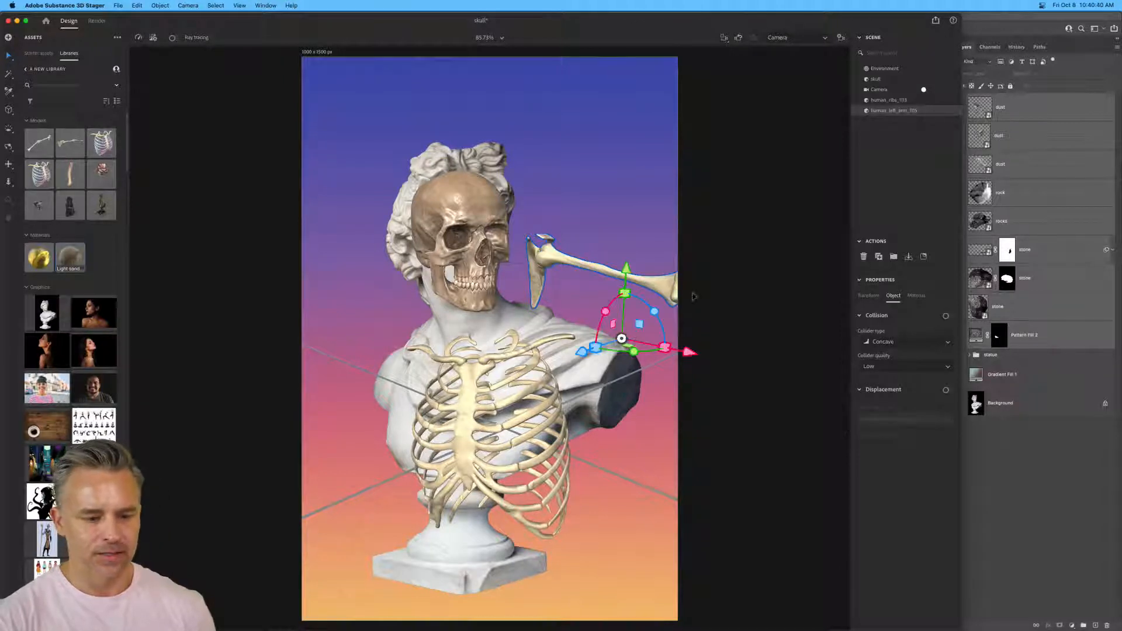
Move and rotate the left arm so its shoulder blade meets the rib cage and the arm extends outward past the canvas edge.
{"action": "left_click_drag", "start_coordinate": [579, 353], "coordinate": [498, 381]}
{"action": "left_click_drag", "start_coordinate": [609, 379], "coordinate": [777, 425]}
{"action": "left_click_drag", "start_coordinate": [703, 345], "coordinate": [690, 438]}
{"action": "left_click_drag", "start_coordinate": [652, 530], "coordinate": [672, 515]}
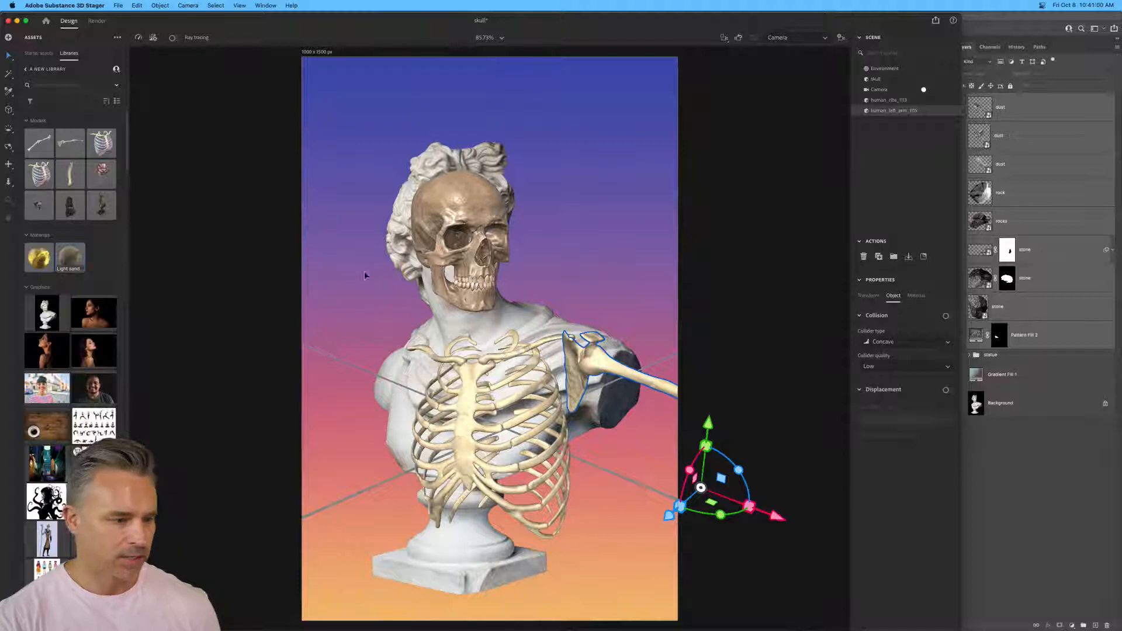
{"action": "left_click", "coordinate": [226, 244]}
Place the human right arm model on the bust's other side, bring it forward and rotate it to hang down from the shoulder.
{"action": "left_click_drag", "start_coordinate": [38, 143], "coordinate": [335, 386]}
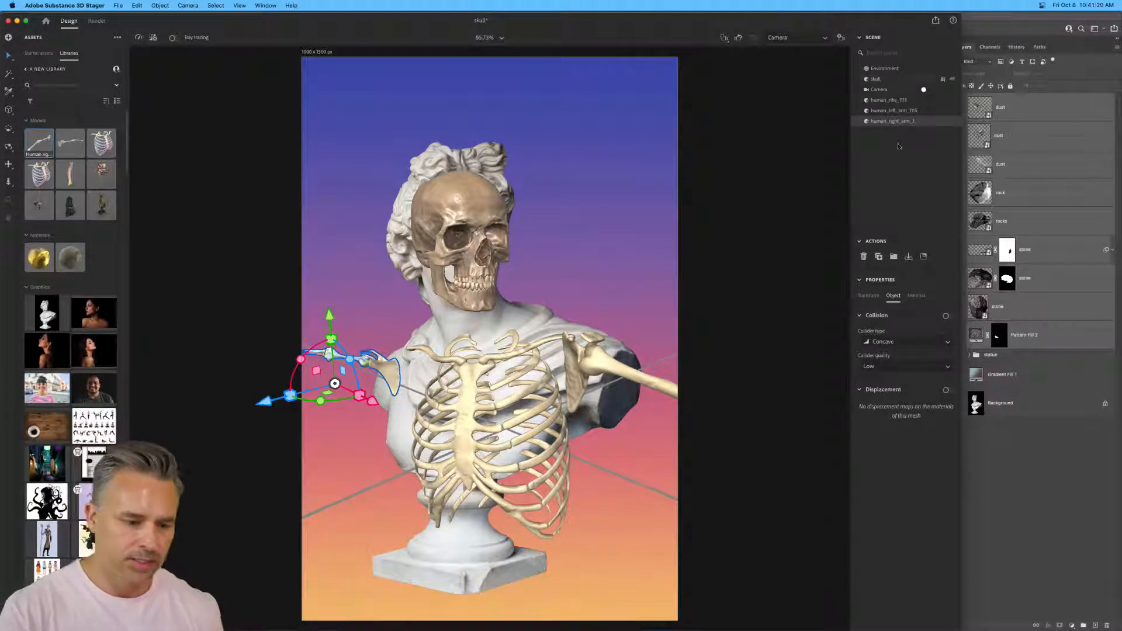
{"action": "left_click_drag", "start_coordinate": [372, 401], "coordinate": [434, 415]}
{"action": "left_click_drag", "start_coordinate": [320, 428], "coordinate": [232, 465]}
{"action": "left_click_drag", "start_coordinate": [354, 456], "coordinate": [356, 370]}
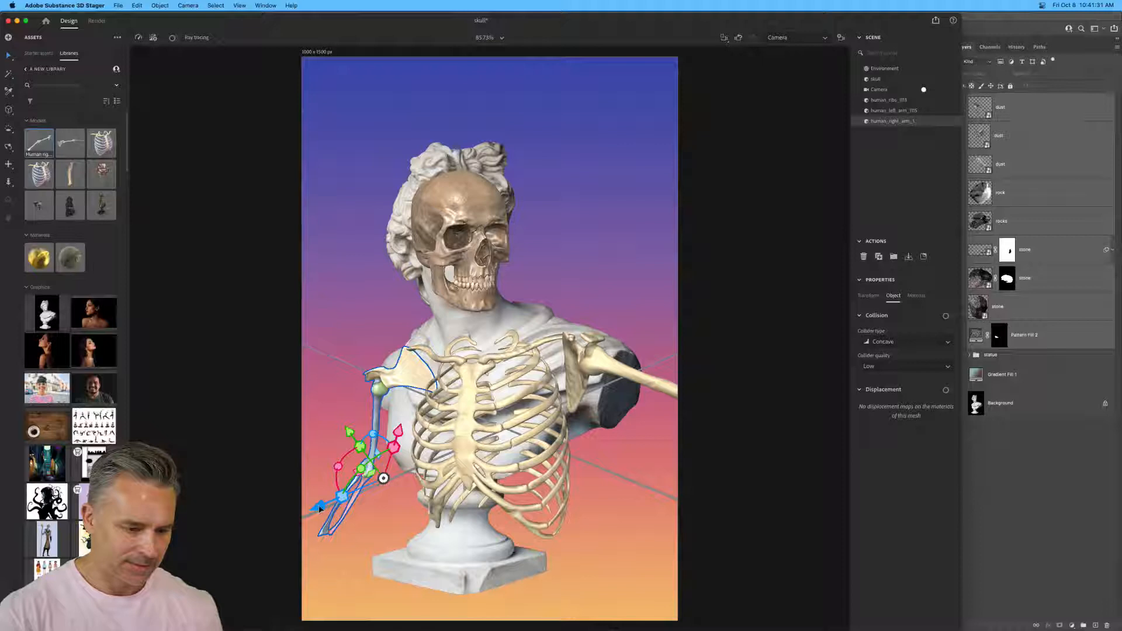
Refine the right arm's position and rotation so its shoulder blade joins the rib cage and the forearm angles down past the pedestal.
{"action": "left_click_drag", "start_coordinate": [318, 503], "coordinate": [321, 514]}
{"action": "left_click_drag", "start_coordinate": [350, 433], "coordinate": [415, 432]}
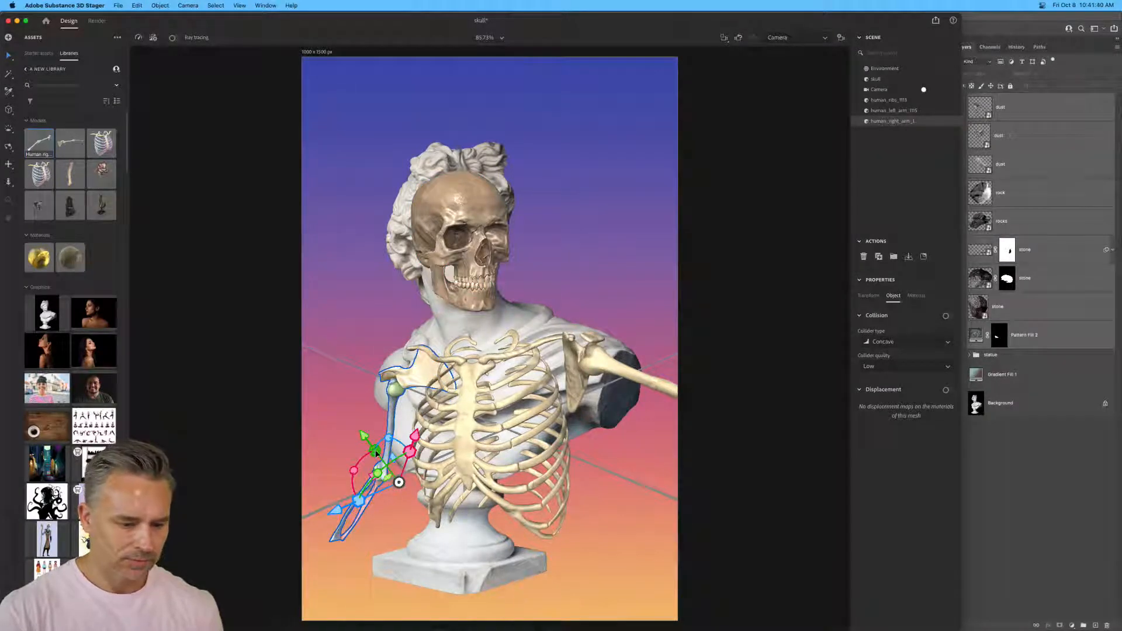
{"action": "mouse_move", "coordinate": [387, 440]}
{"action": "left_mouse_down"}
{"action": "mouse_move", "coordinate": [368, 448]}
{"action": "mouse_move", "coordinate": [387, 446]}
{"action": "left_mouse_up"}
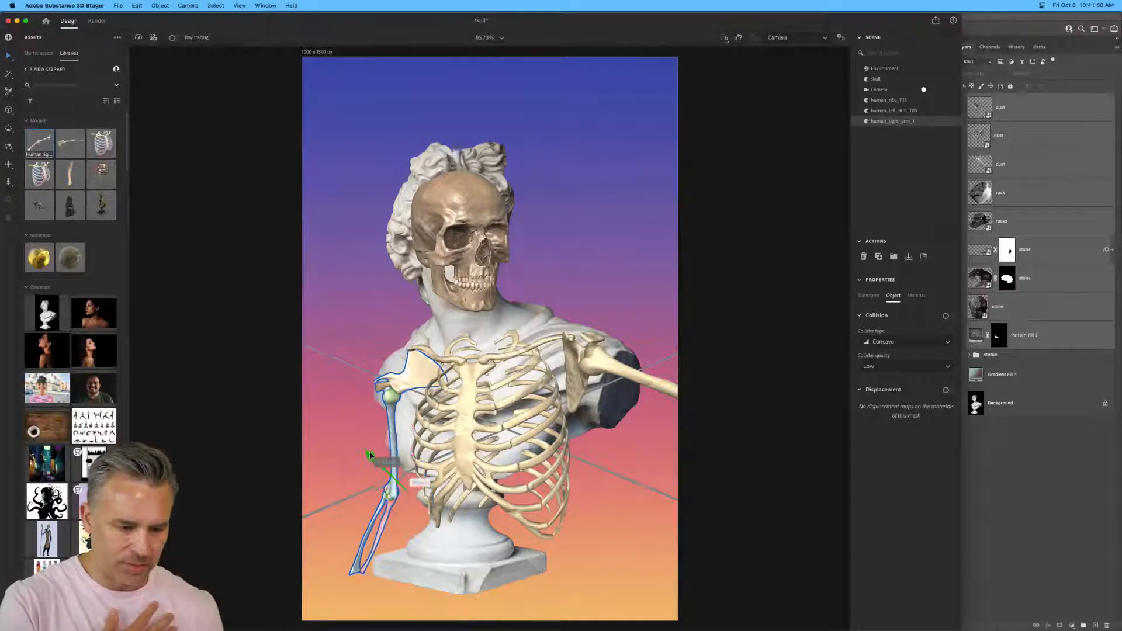
{"action": "left_click", "coordinate": [342, 365]}
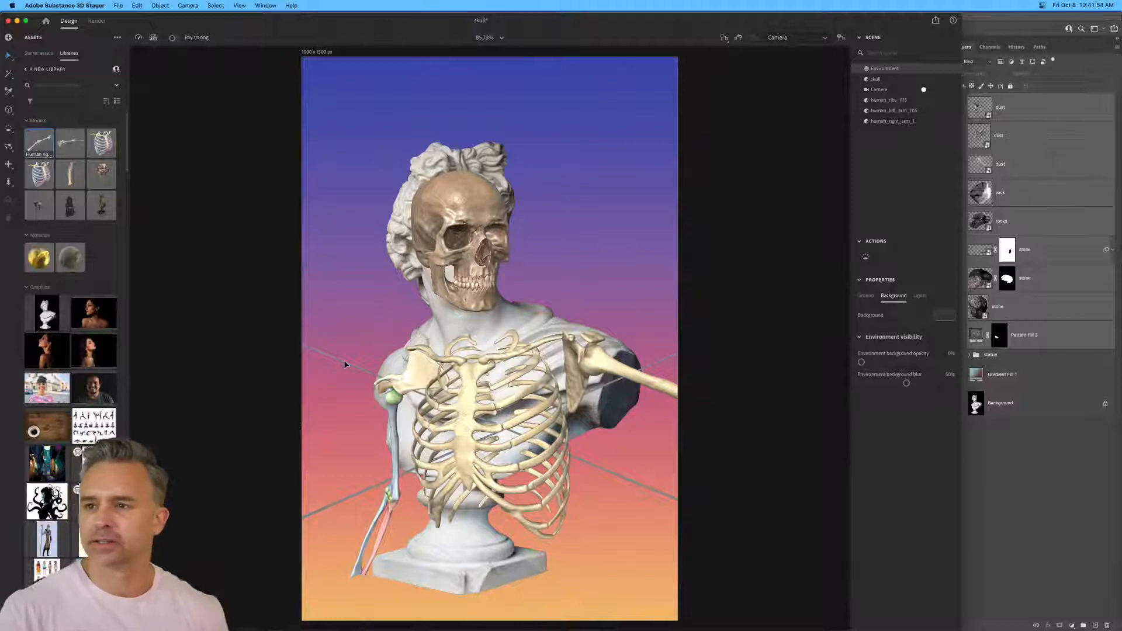
Apply the Light sand material to the human right arm model and deselect it.
{"action": "left_click", "coordinate": [395, 392]}
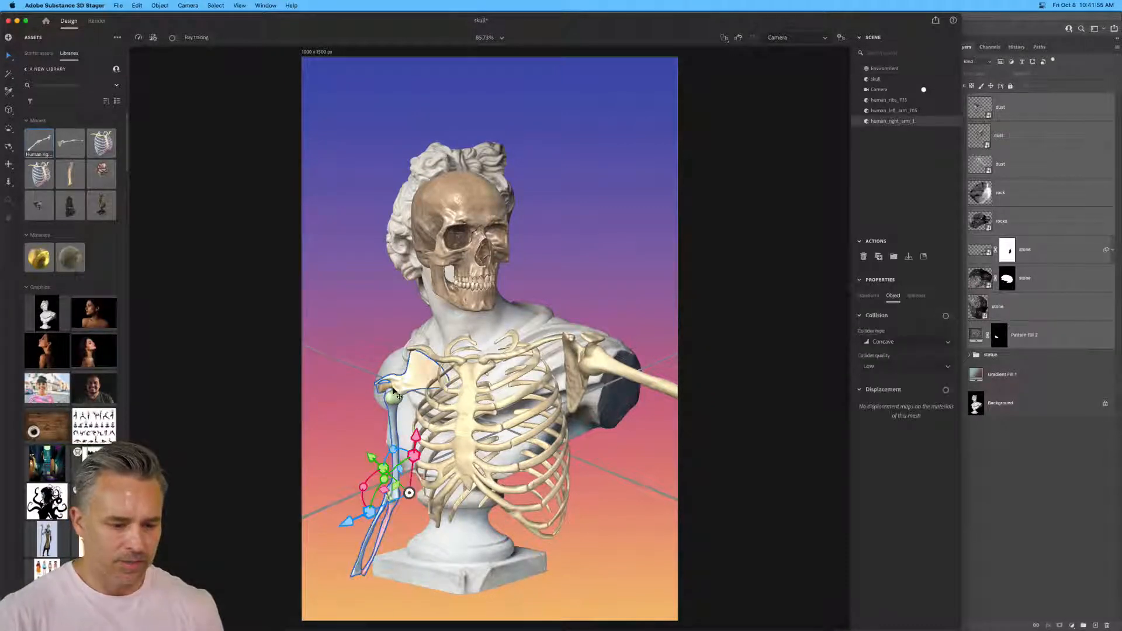
{"action": "left_click_drag", "start_coordinate": [70, 257], "coordinate": [895, 125]}
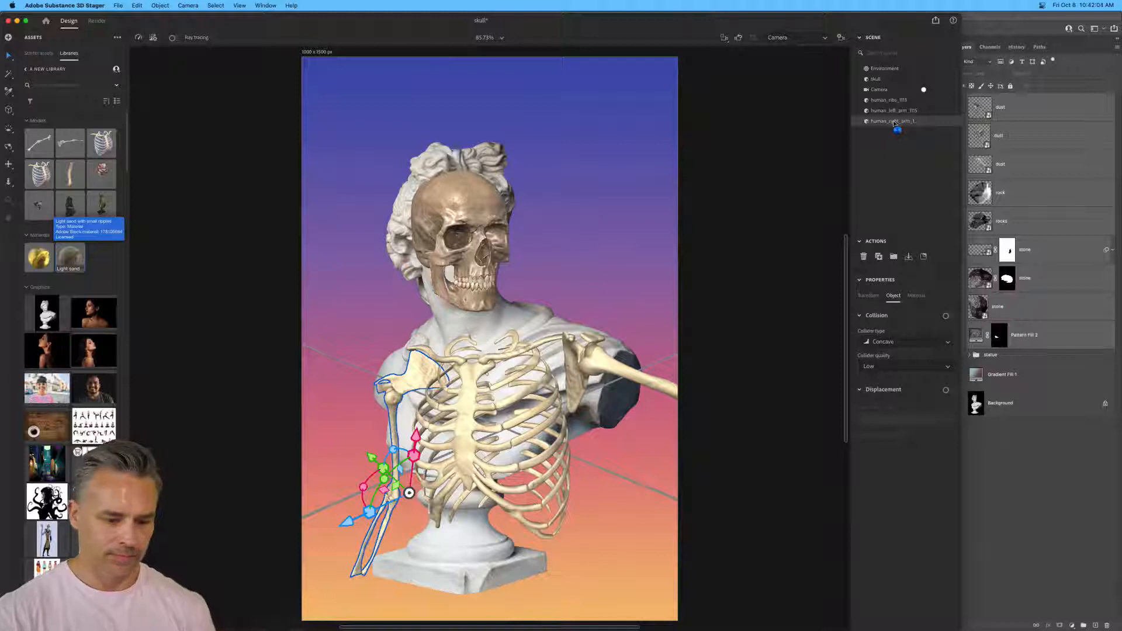
{"action": "left_click", "coordinate": [285, 305]}
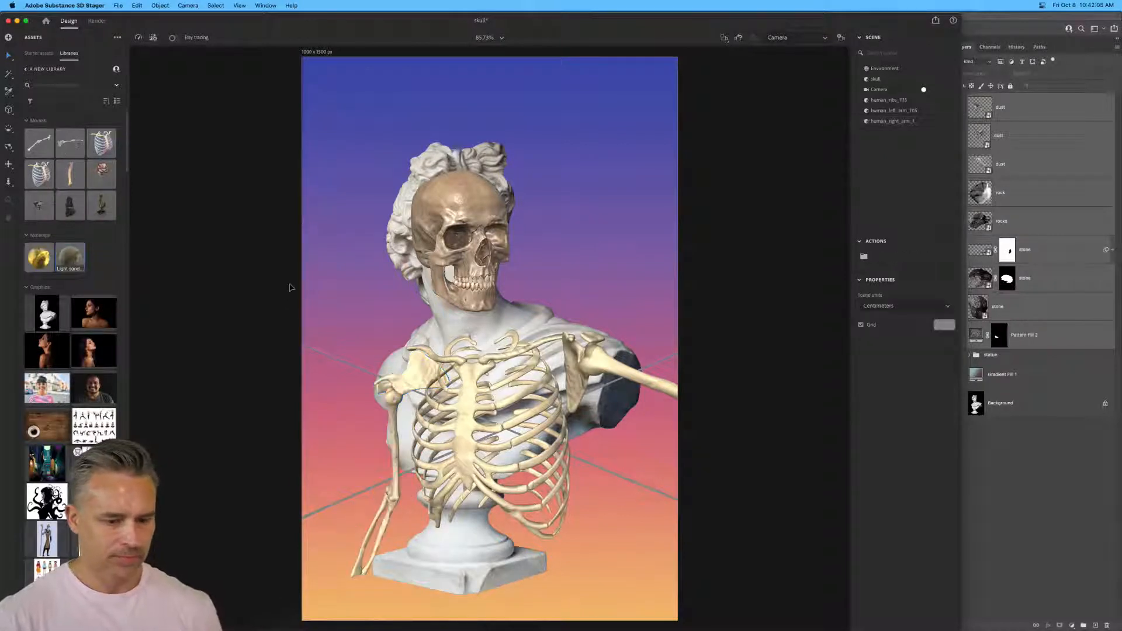
{"action": "left_click", "coordinate": [344, 279]}
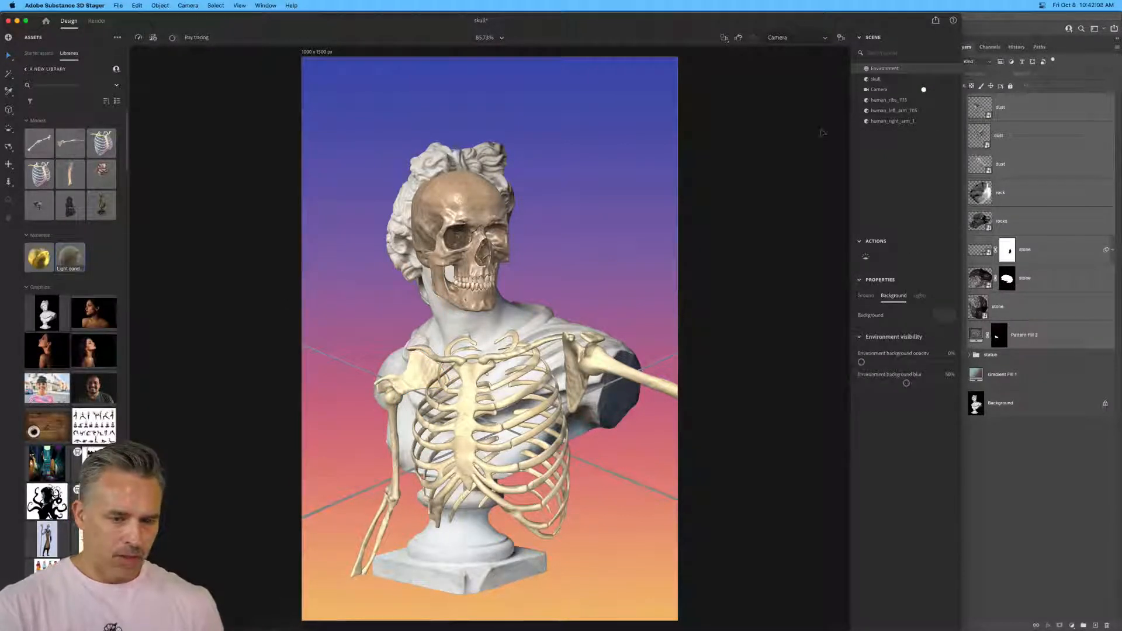
Hide the skull model and save the scene.
{"action": "left_click", "coordinate": [953, 80]}
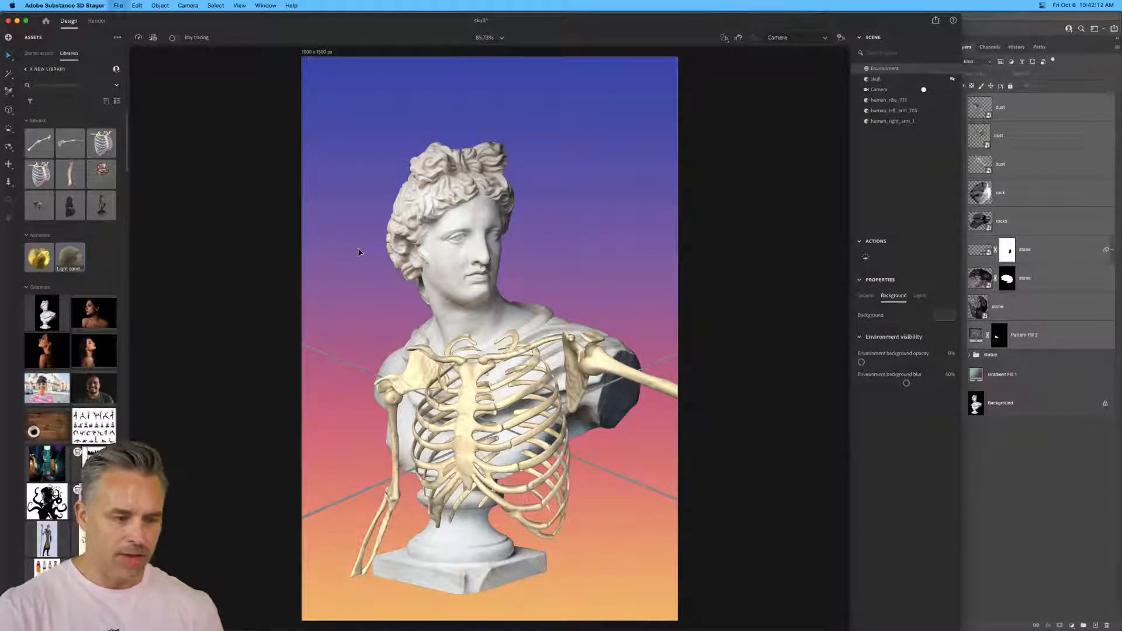
{"action": "key", "text": "super+s"}
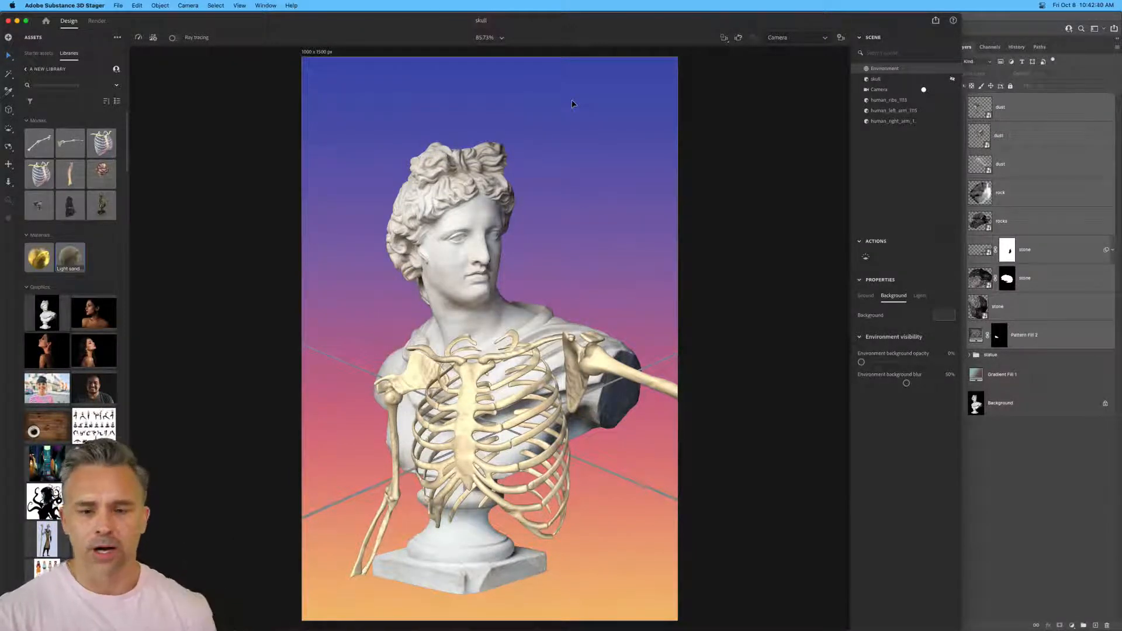
Widen the window to the full screen and render the camera view as a PSD with the export filename "skeleton".
{"action": "left_click_drag", "start_coordinate": [959, 13], "coordinate": [1120, 12]}
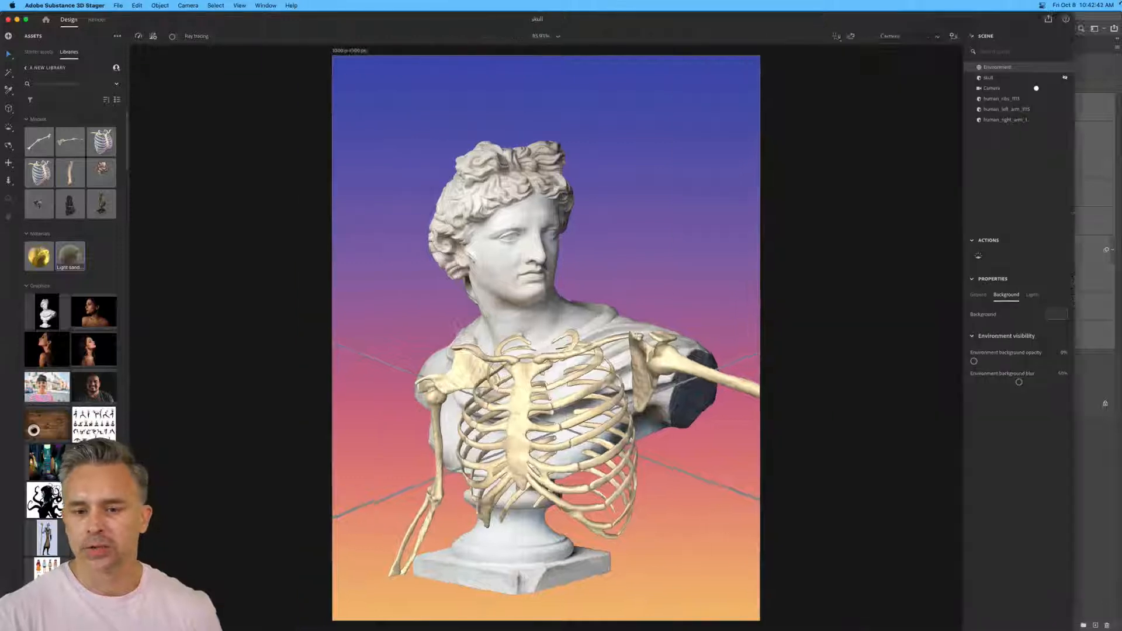
{"action": "left_click", "coordinate": [313, 279]}
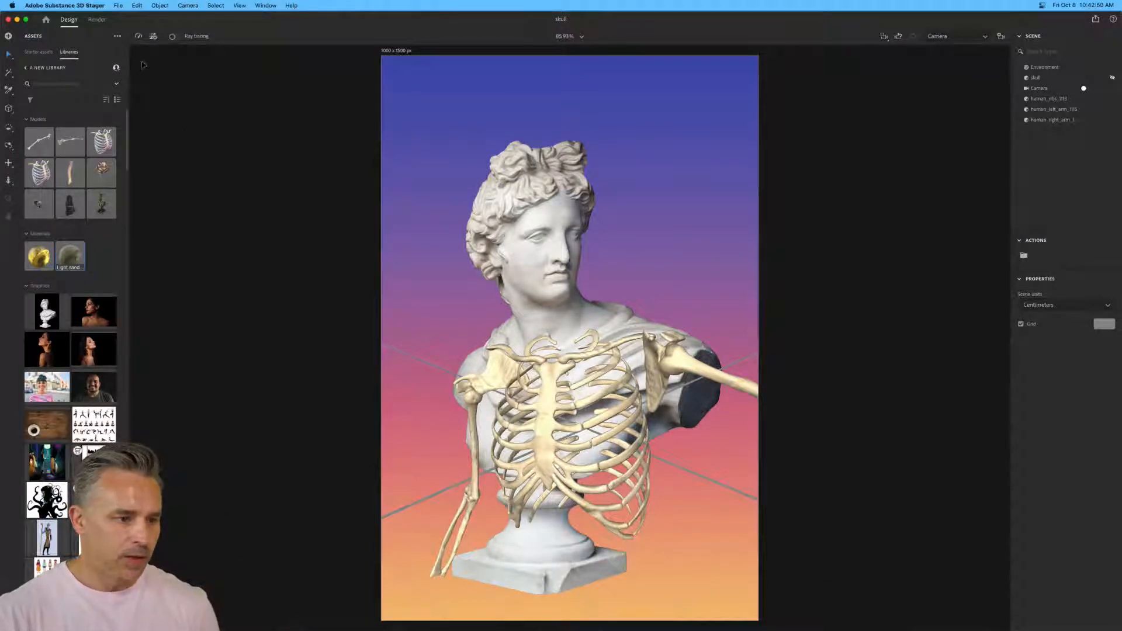
{"action": "left_click", "coordinate": [94, 21]}
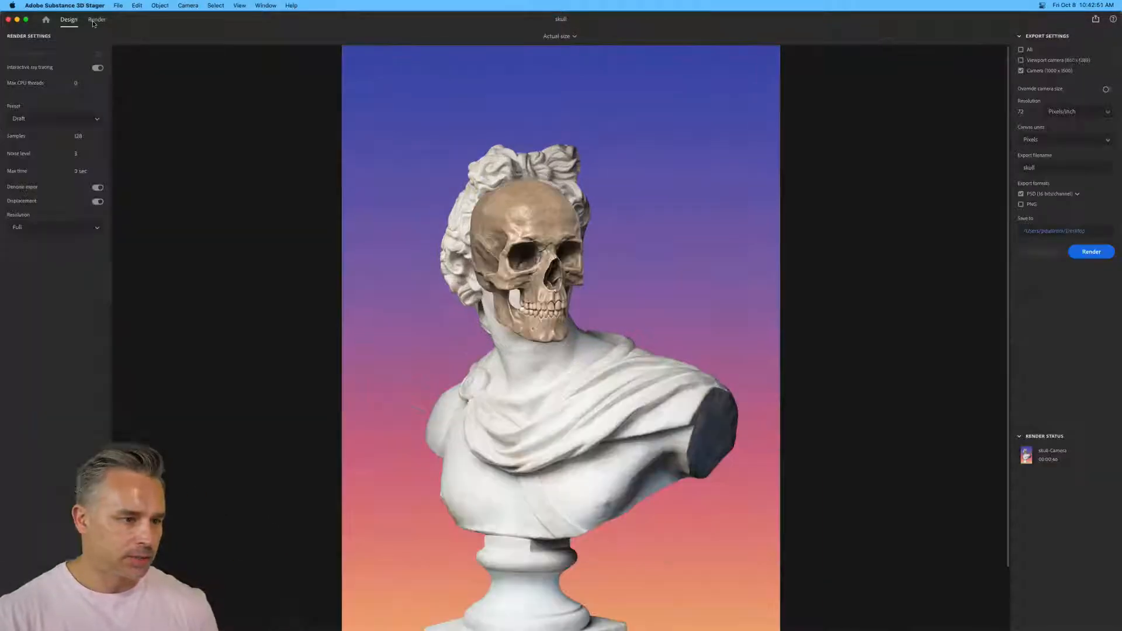
{"action": "left_click", "coordinate": [1052, 169]}
{"action": "type", "text": "ske"}
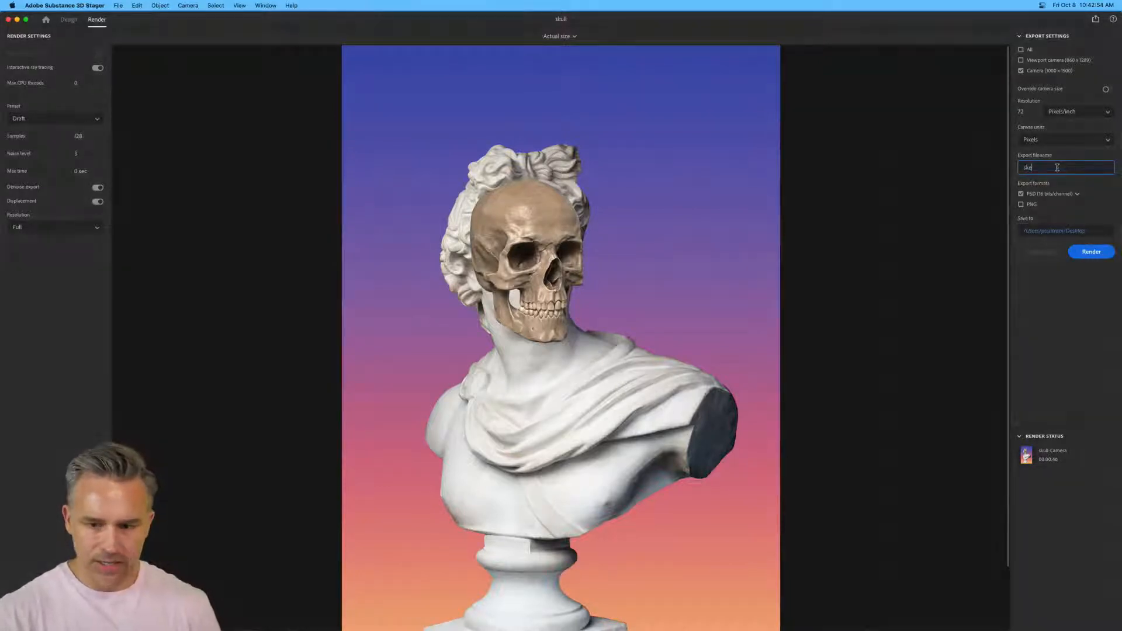
{"action": "type", "text": "leton"}
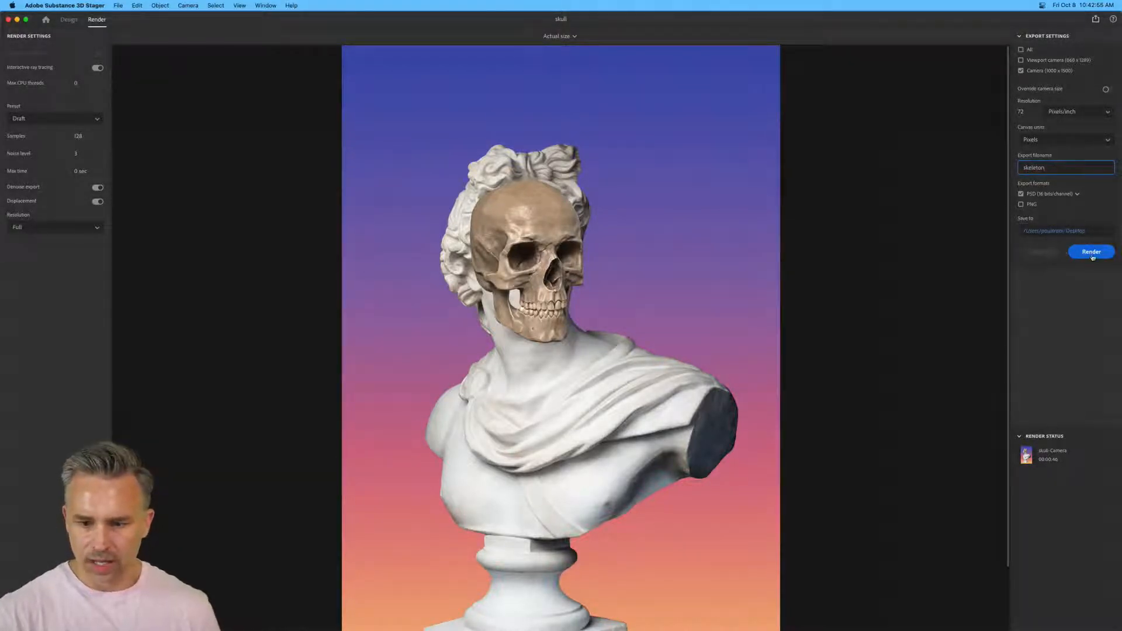
{"action": "left_click", "coordinate": [1091, 252]}
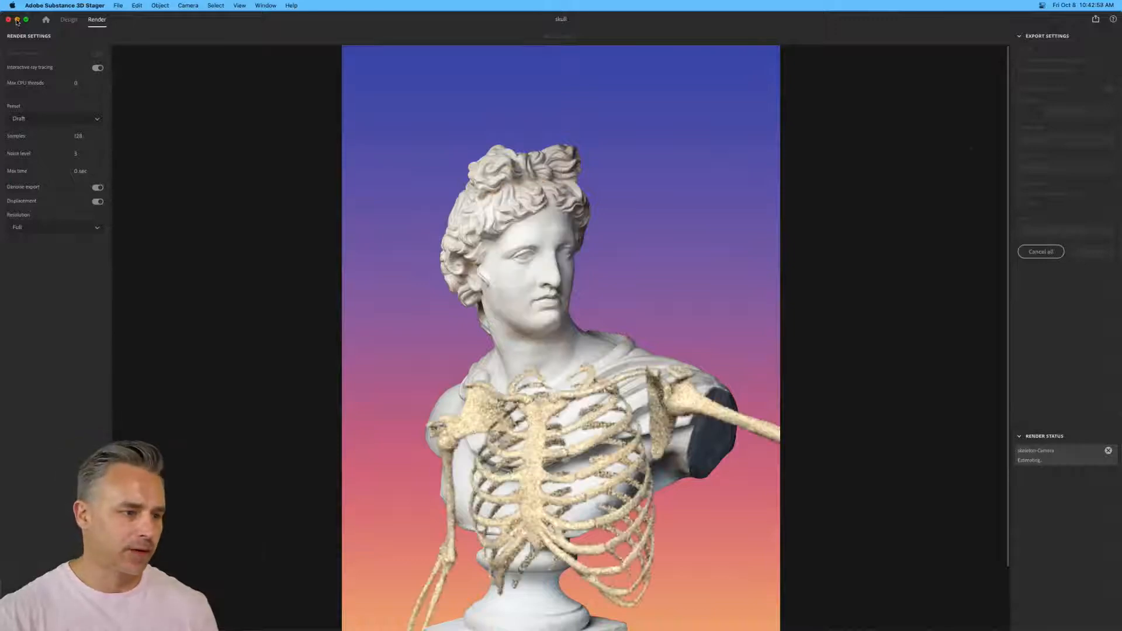
Minimise Stager and return to Bust.psd in Photoshop.
{"action": "left_click", "coordinate": [17, 22]}
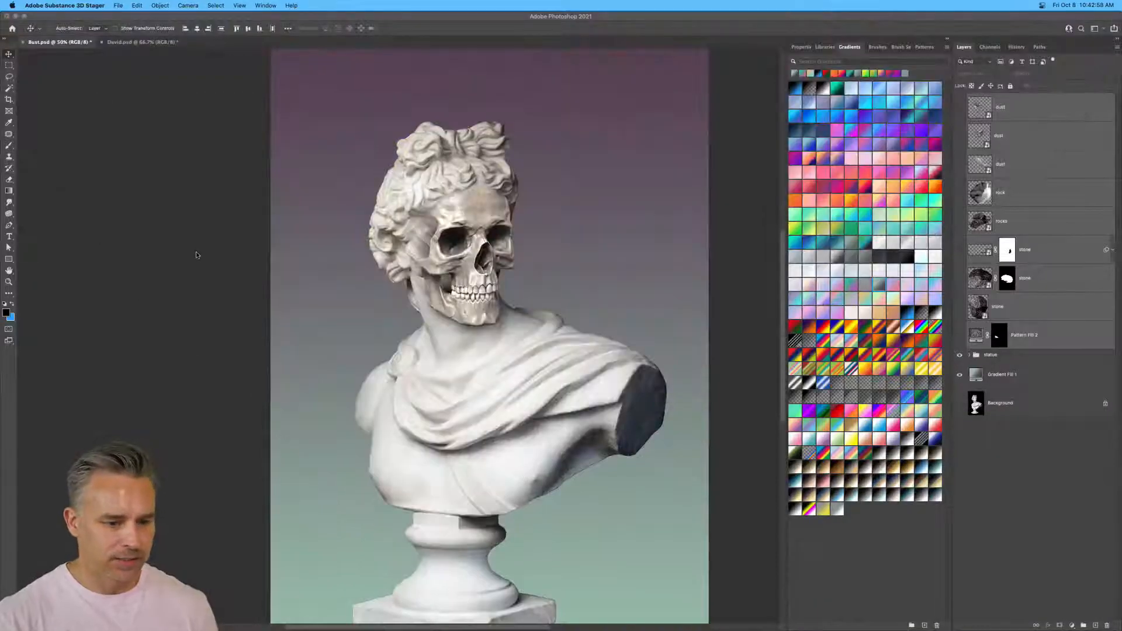
{"action": "left_click", "coordinate": [197, 254]}
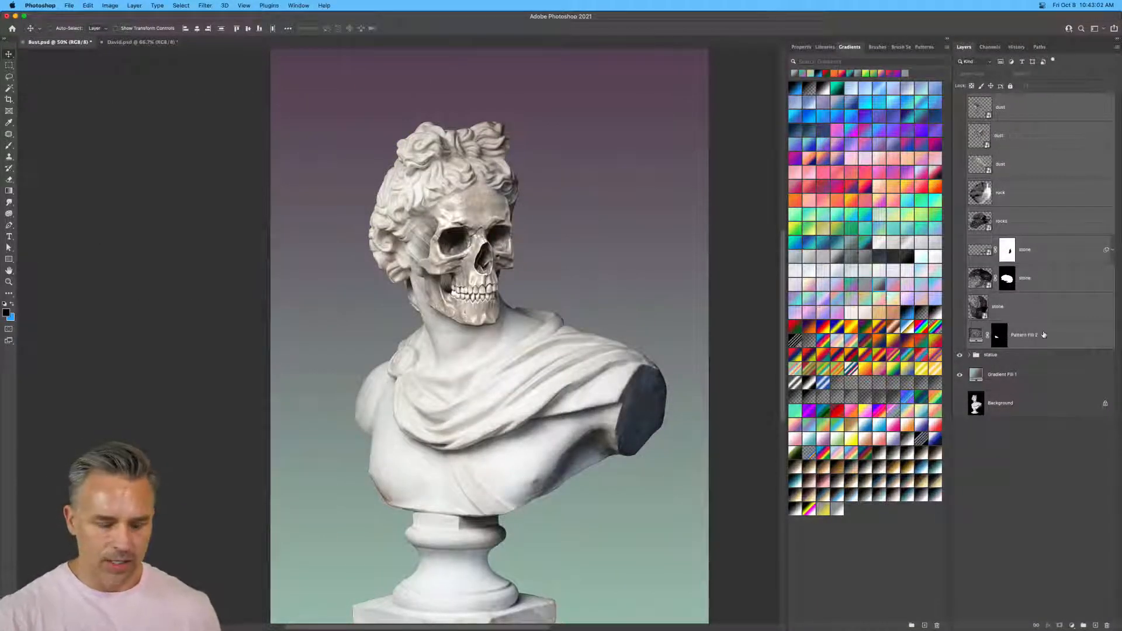
Delete the selected hidden layers above the statue group, from the dust layers down to Pattern Fill 2, and check the group by toggling its visibility.
{"action": "left_click", "coordinate": [1104, 623]}
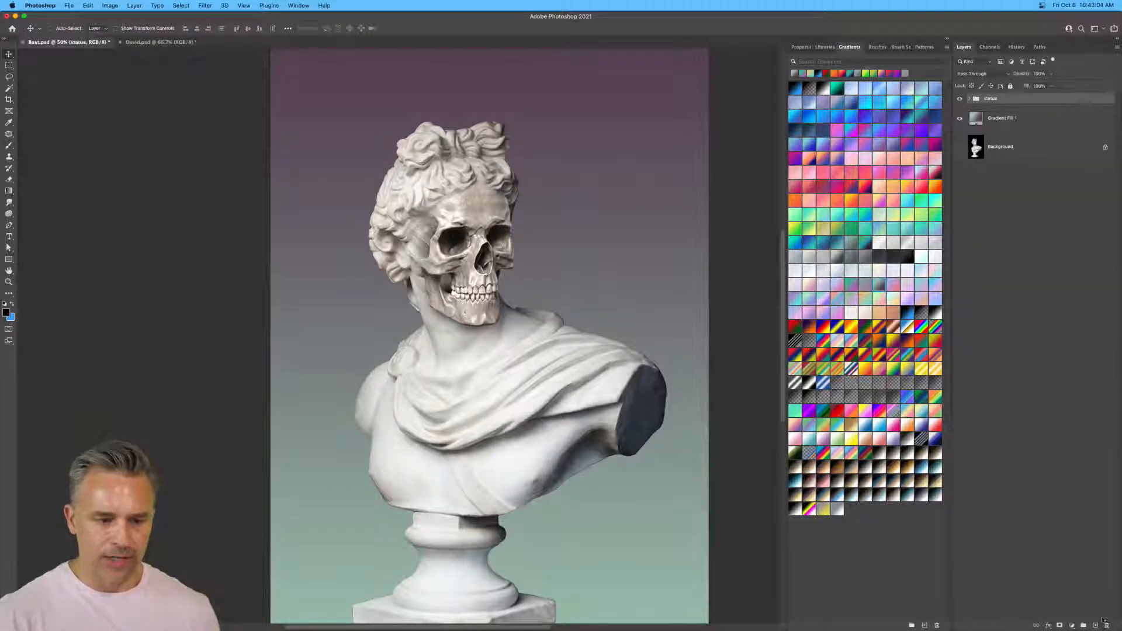
{"action": "left_click", "coordinate": [961, 99]}
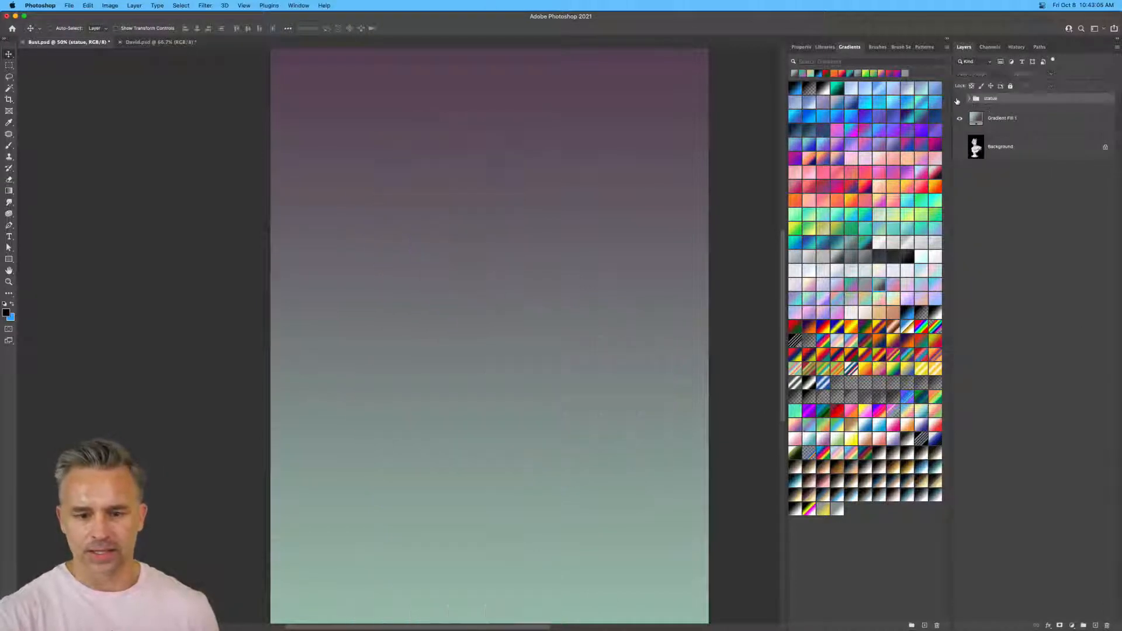
{"action": "left_click", "coordinate": [961, 100]}
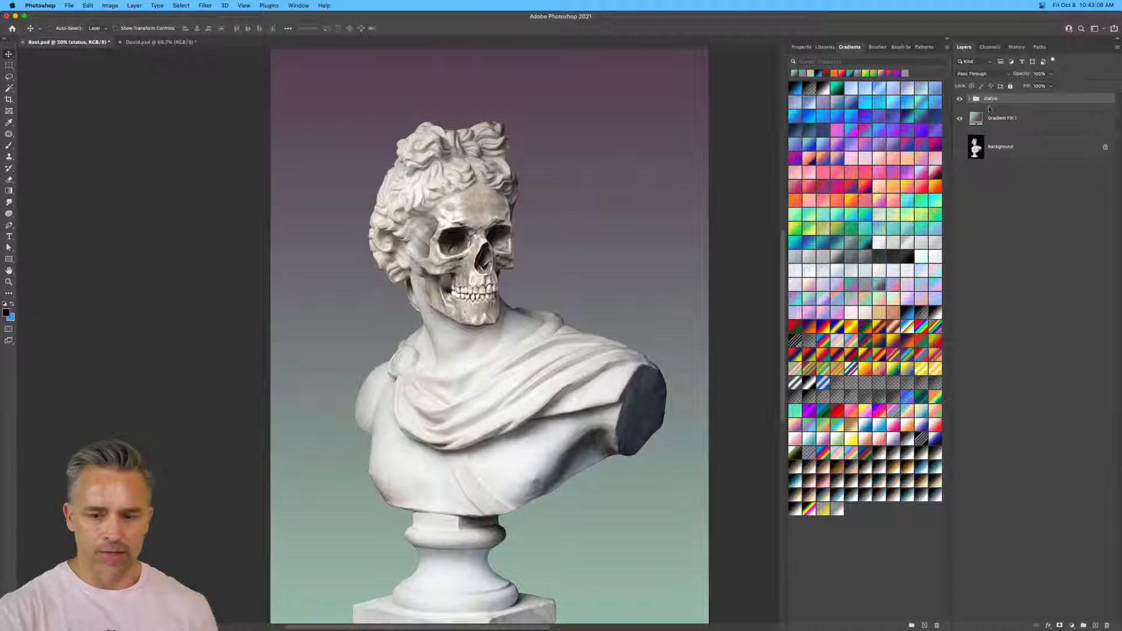
Add a new layer and draw a black-filled circle about 1870 px in diameter centred over the bust.
{"action": "left_click", "coordinate": [1095, 625]}
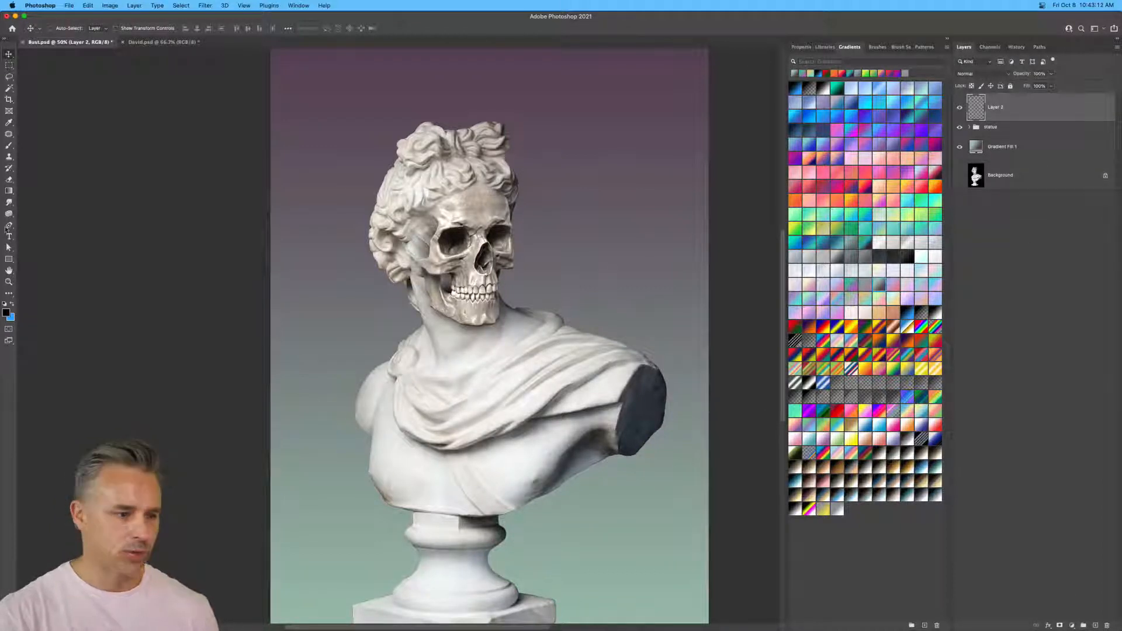
{"action": "left_click", "coordinate": [9, 259]}
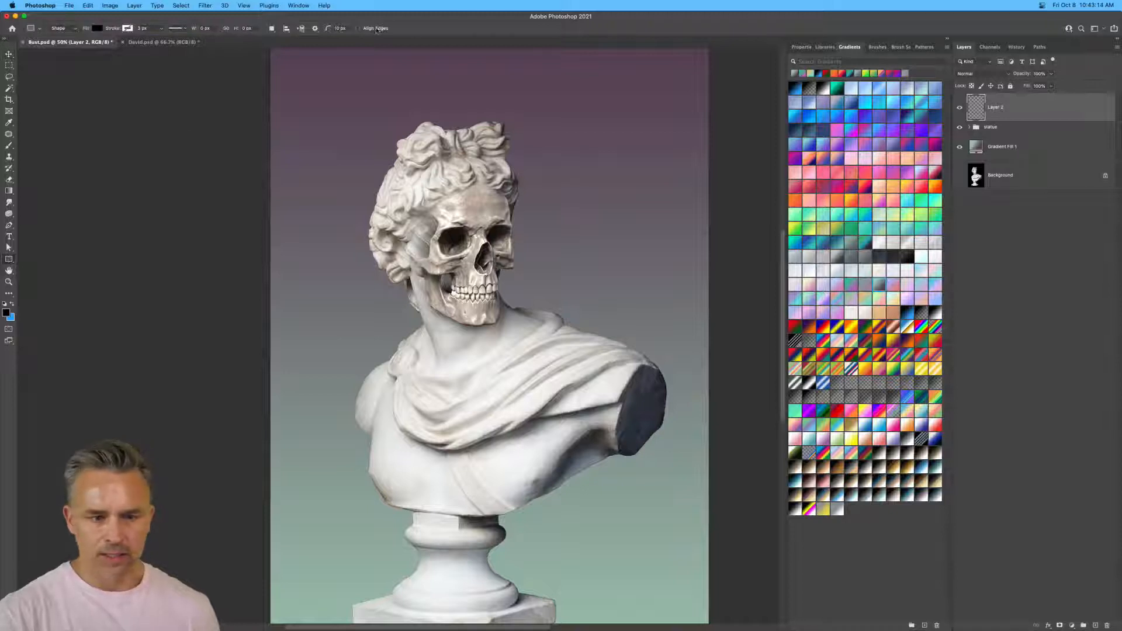
{"action": "left_click", "coordinate": [9, 259]}
{"action": "left_click", "coordinate": [41, 266]}
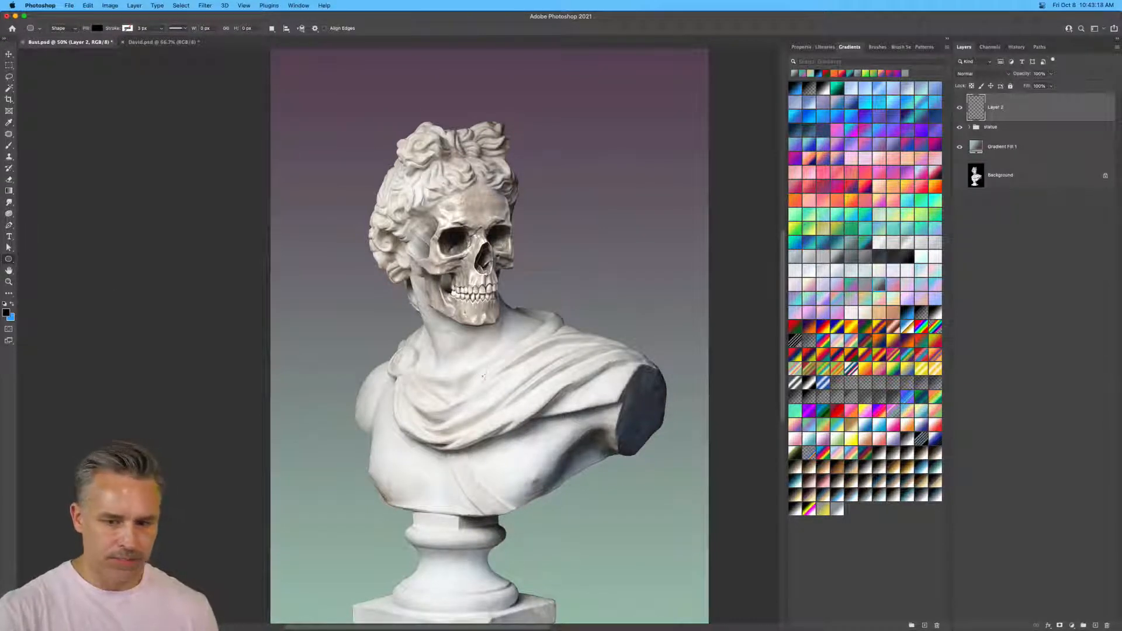
{"action": "left_click_drag", "start_coordinate": [482, 377], "coordinate": [695, 269]}
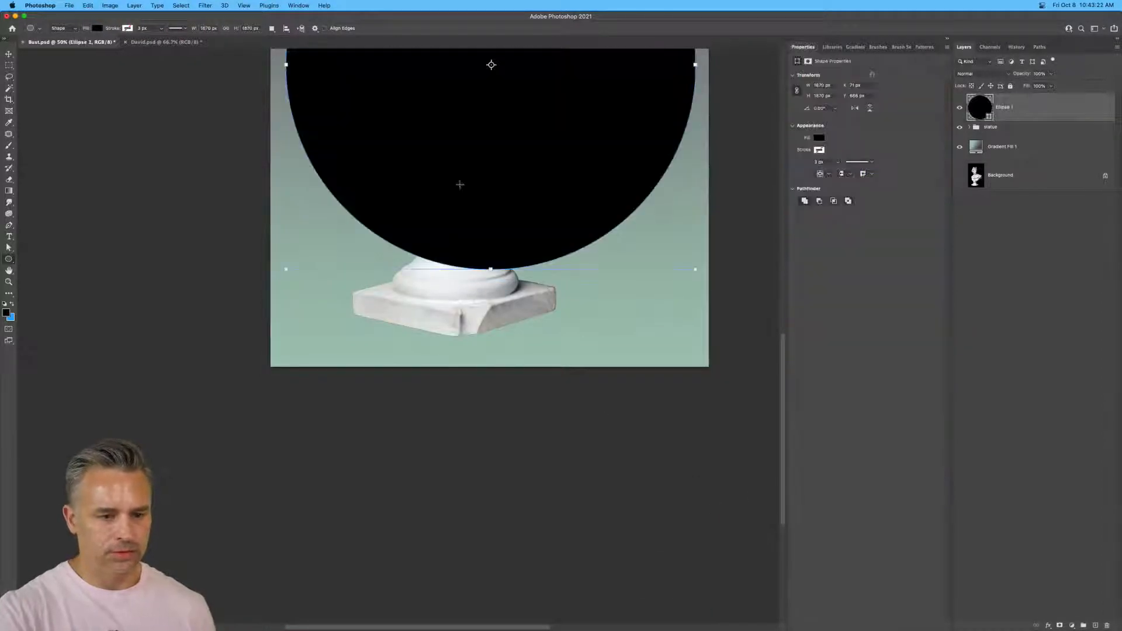
Place the circle layer below the statue group and shift the circle slightly upward behind the bust.
{"action": "scroll", "coordinate": [460, 185], "scroll_direction": "up", "scroll_amount": 10}
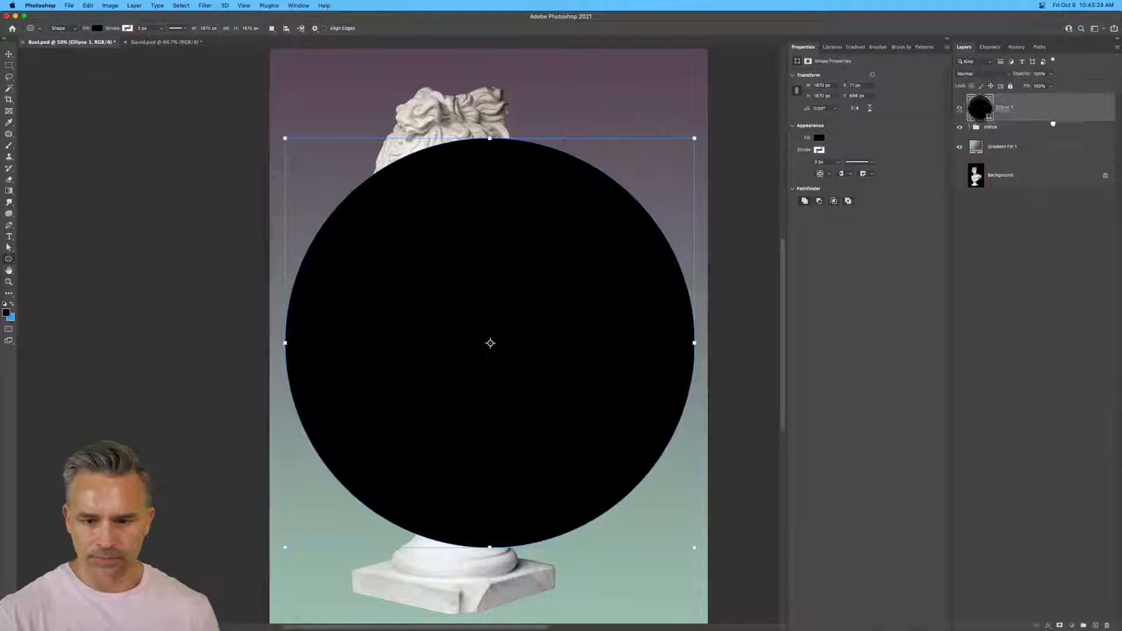
{"action": "left_click_drag", "start_coordinate": [1052, 124], "coordinate": [1047, 138]}
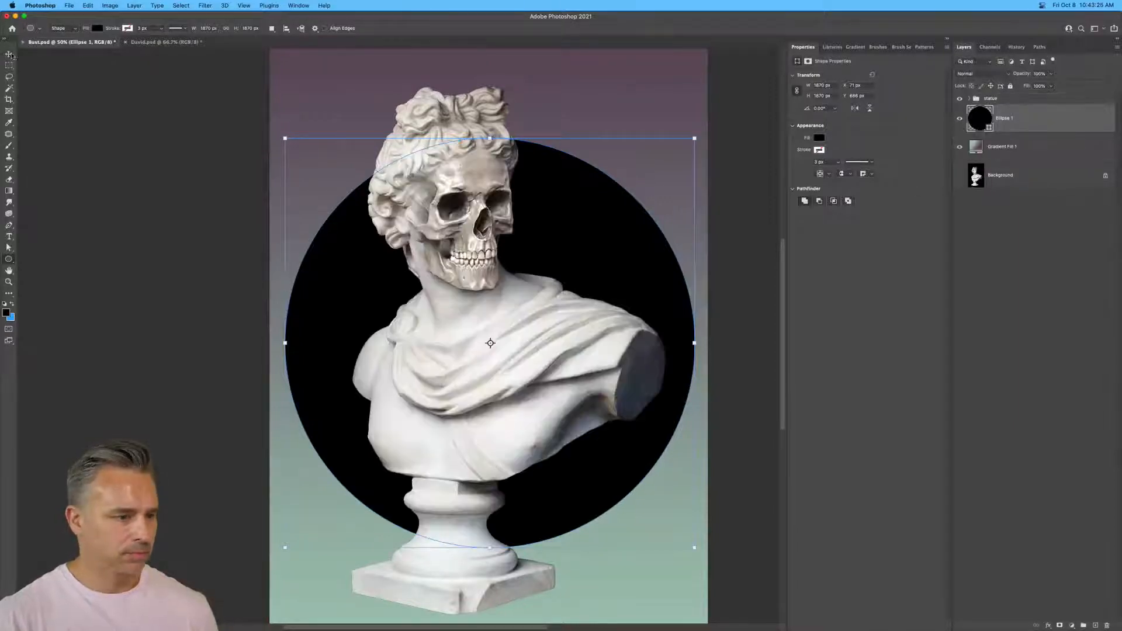
{"action": "left_click", "coordinate": [10, 54]}
{"action": "mouse_move", "coordinate": [322, 326]}
{"action": "left_mouse_down"}
{"action": "mouse_move", "coordinate": [318, 268]}
{"action": "mouse_move", "coordinate": [333, 306]}
{"action": "left_mouse_up"}
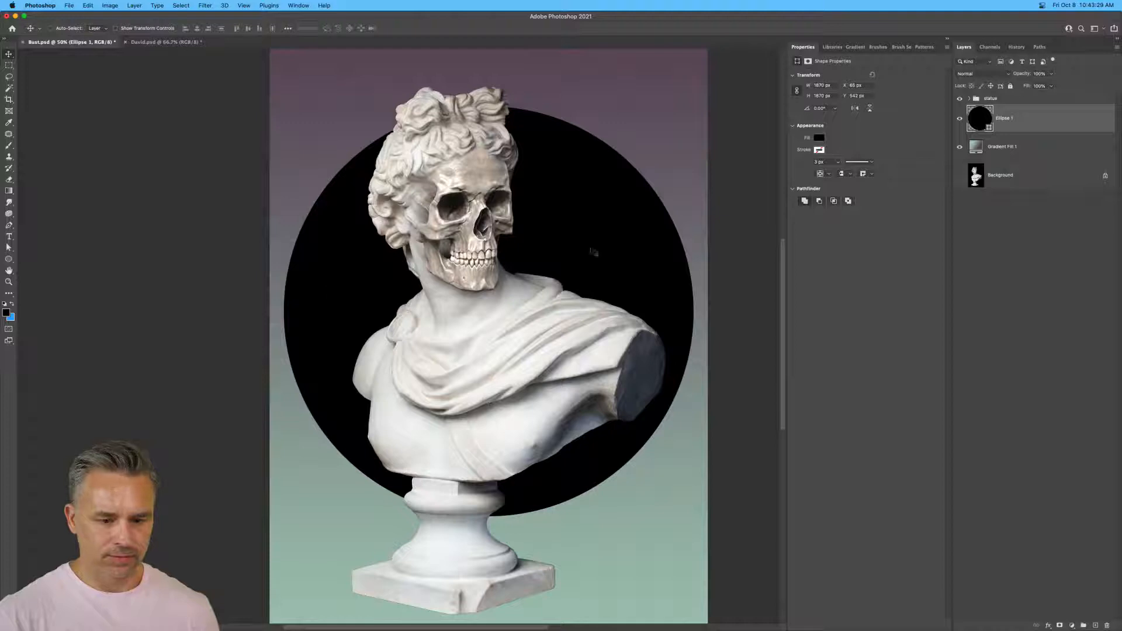
Change the circle's fill colour to neutral grey 999999.
{"action": "left_click", "coordinate": [850, 47]}
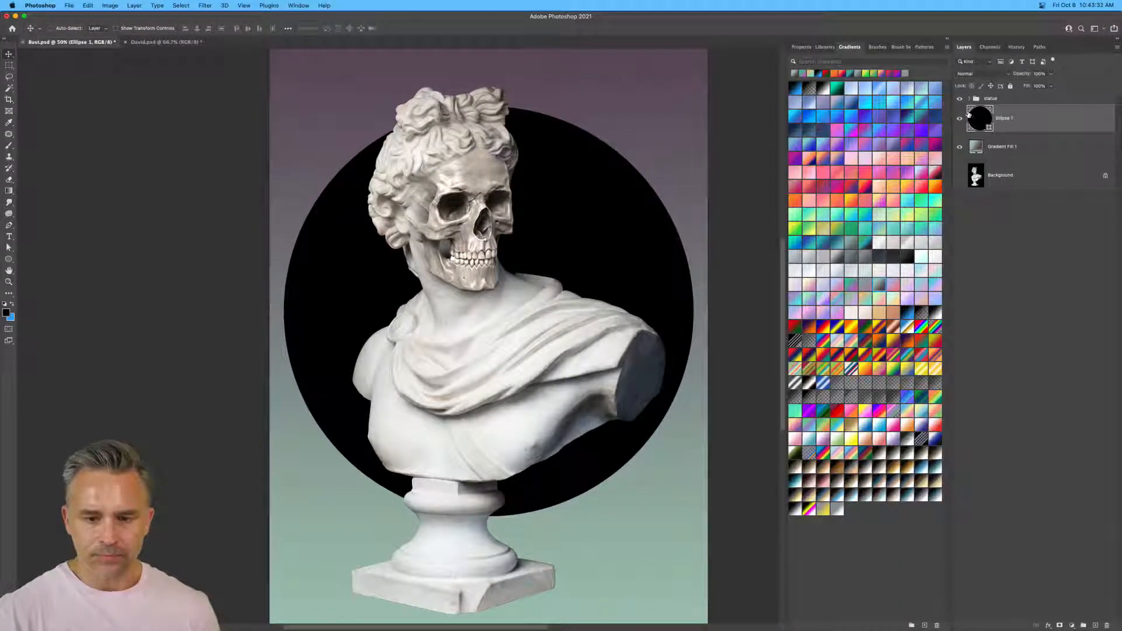
{"action": "double_click", "coordinate": [980, 119]}
{"action": "mouse_move", "coordinate": [735, 344]}
{"action": "left_mouse_down"}
{"action": "mouse_move", "coordinate": [780, 325]}
{"action": "mouse_move", "coordinate": [785, 419]}
{"action": "left_mouse_up"}
{"action": "left_click", "coordinate": [734, 368]}
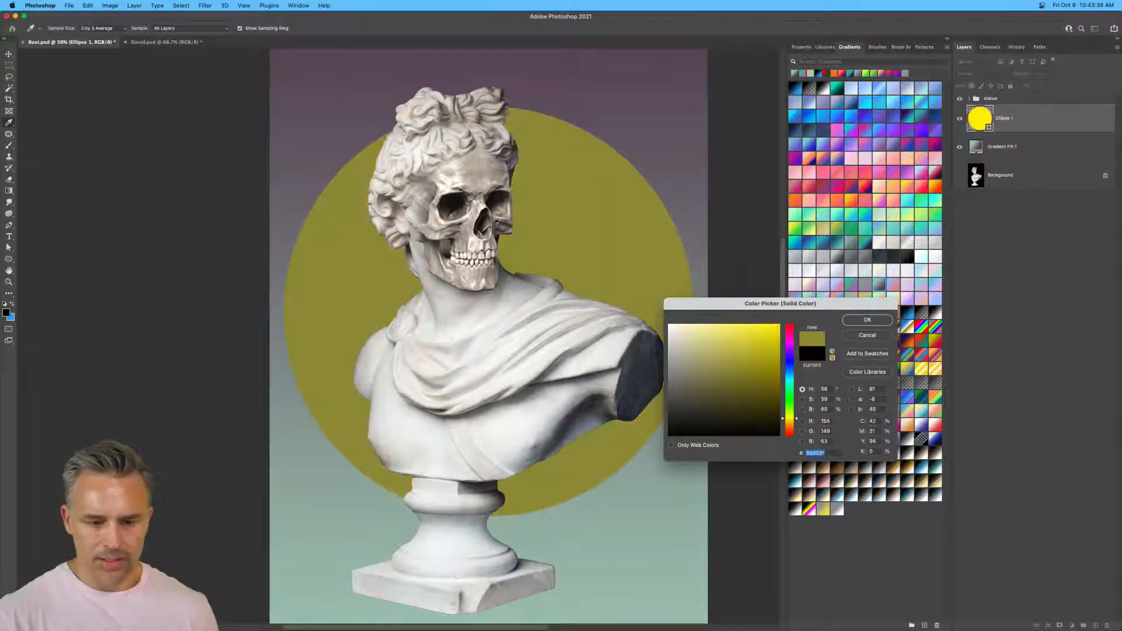
{"action": "left_click_drag", "start_coordinate": [734, 368], "coordinate": [643, 368]}
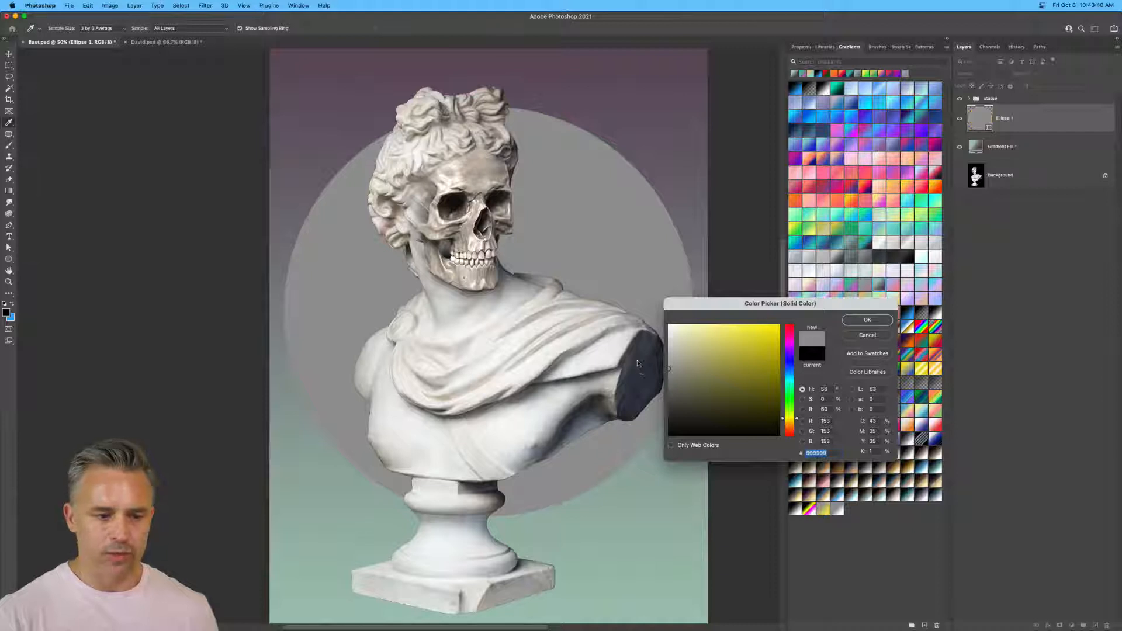
{"action": "key", "text": "Return"}
{"action": "key", "text": "v"}
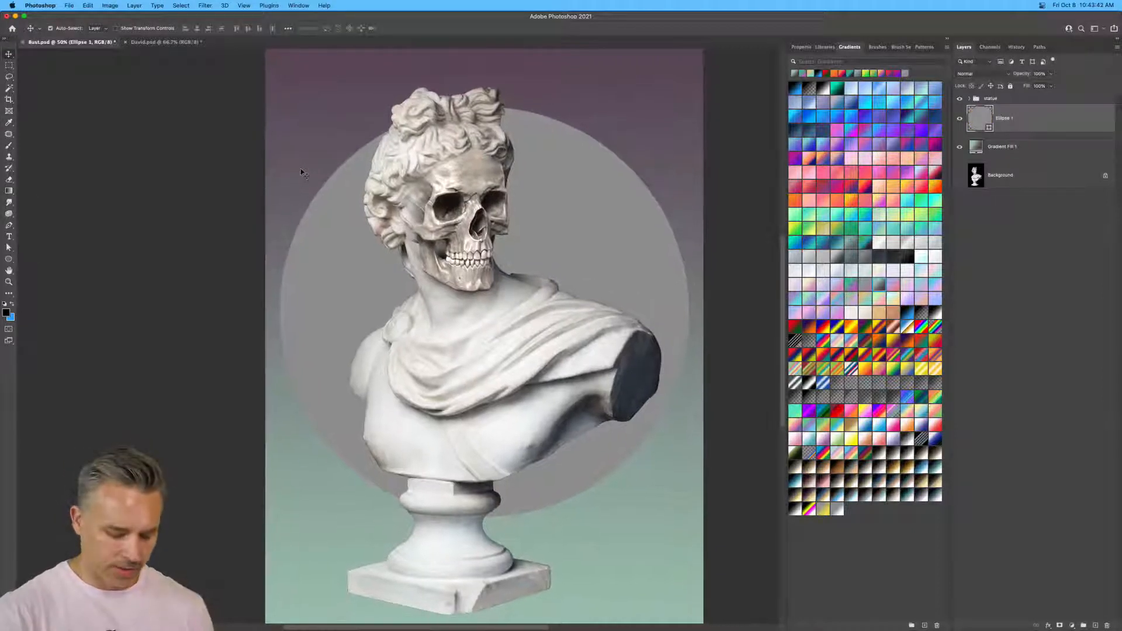
Rename the ellipse shape layer as circle.
{"action": "double_click", "coordinate": [1000, 119]}
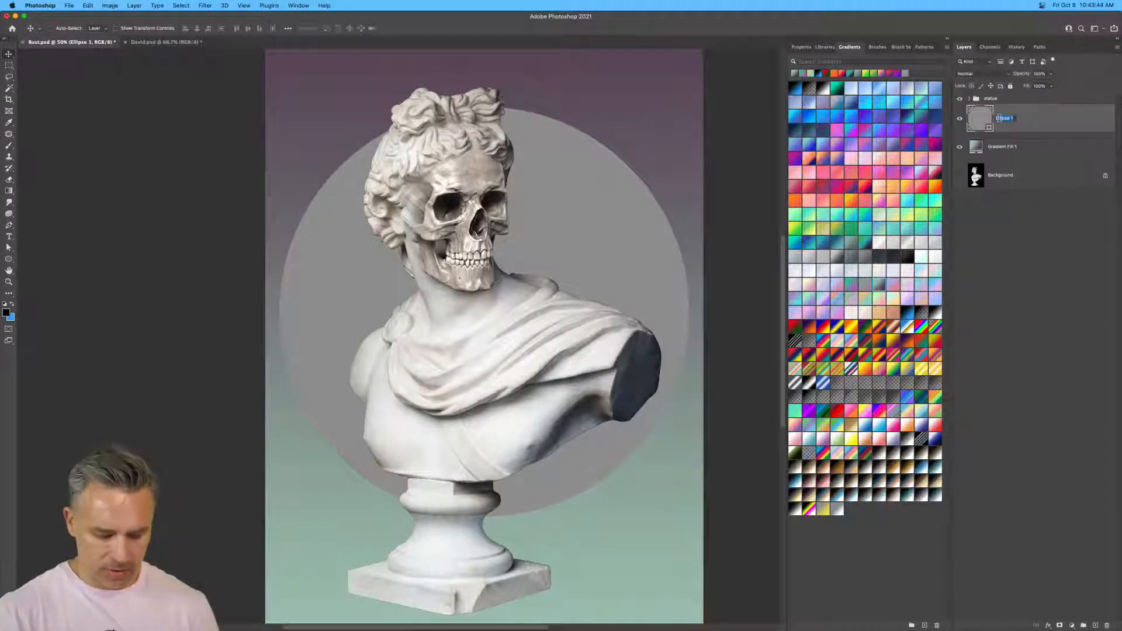
{"action": "type", "text": "cli"}
{"action": "type", "text": "cle"}
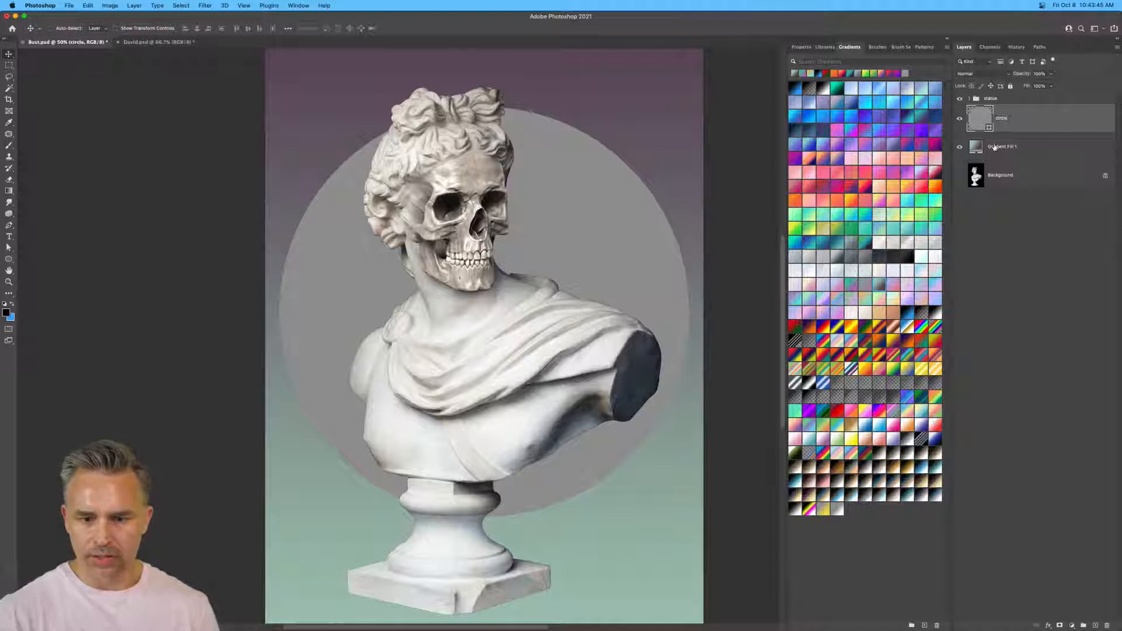
{"action": "key", "text": "Tab"}
Rename the statue layer group as statue group.
{"action": "double_click", "coordinate": [984, 99]}
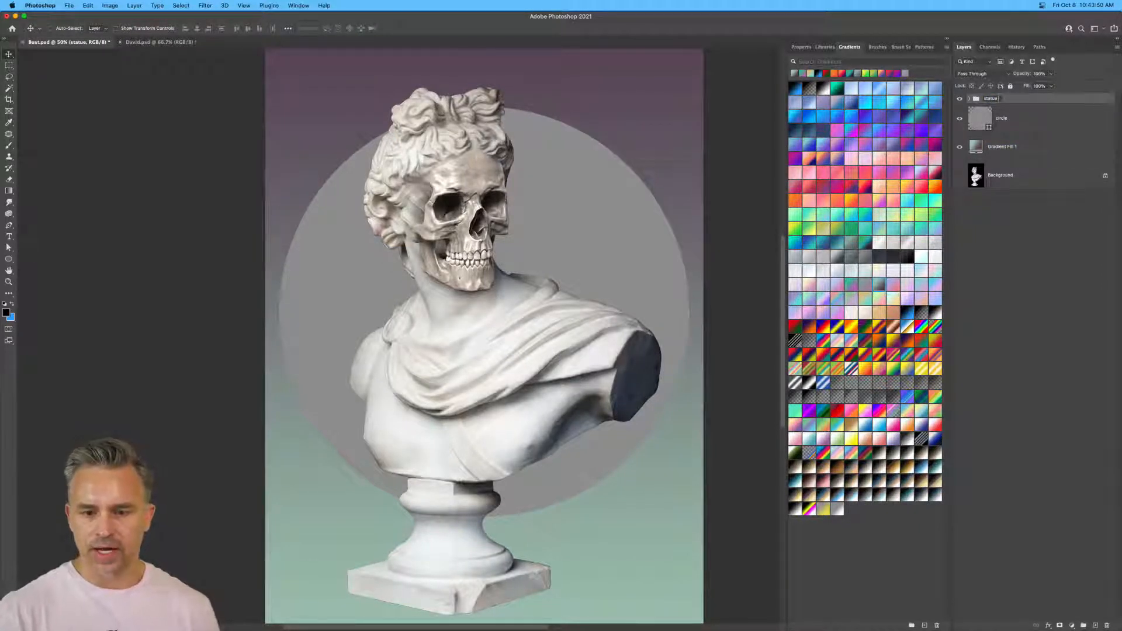
{"action": "type", "text": "grou"}
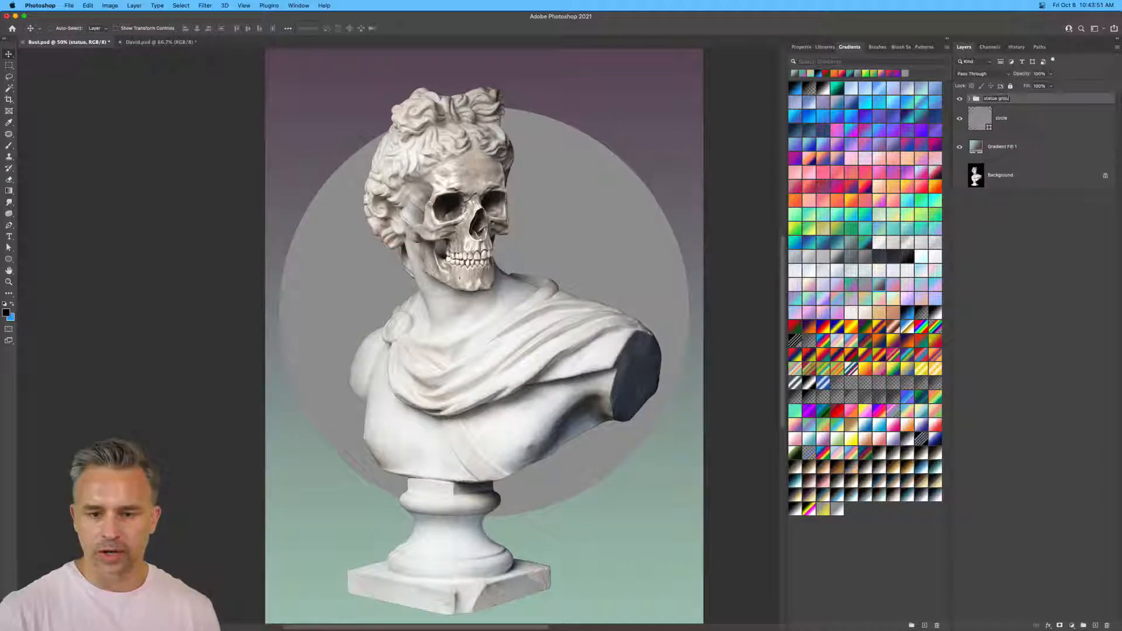
{"action": "type", "text": "p"}
{"action": "key", "text": "Return"}
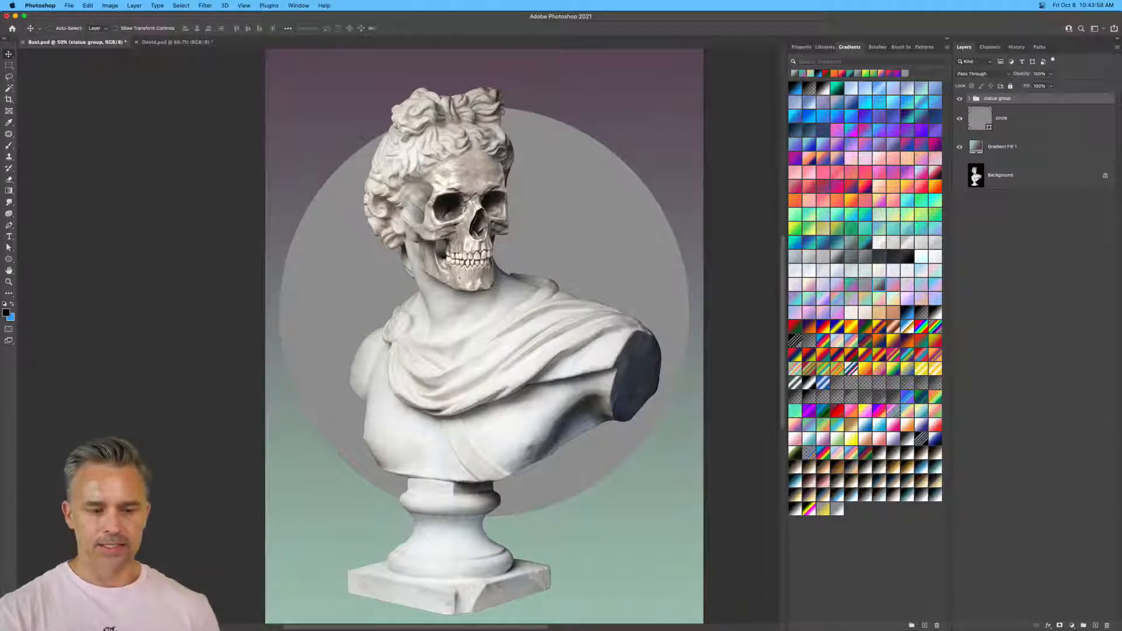
Add an empty layer above the statue group and search the Nature library for "crown".
{"action": "left_click", "coordinate": [1094, 624]}
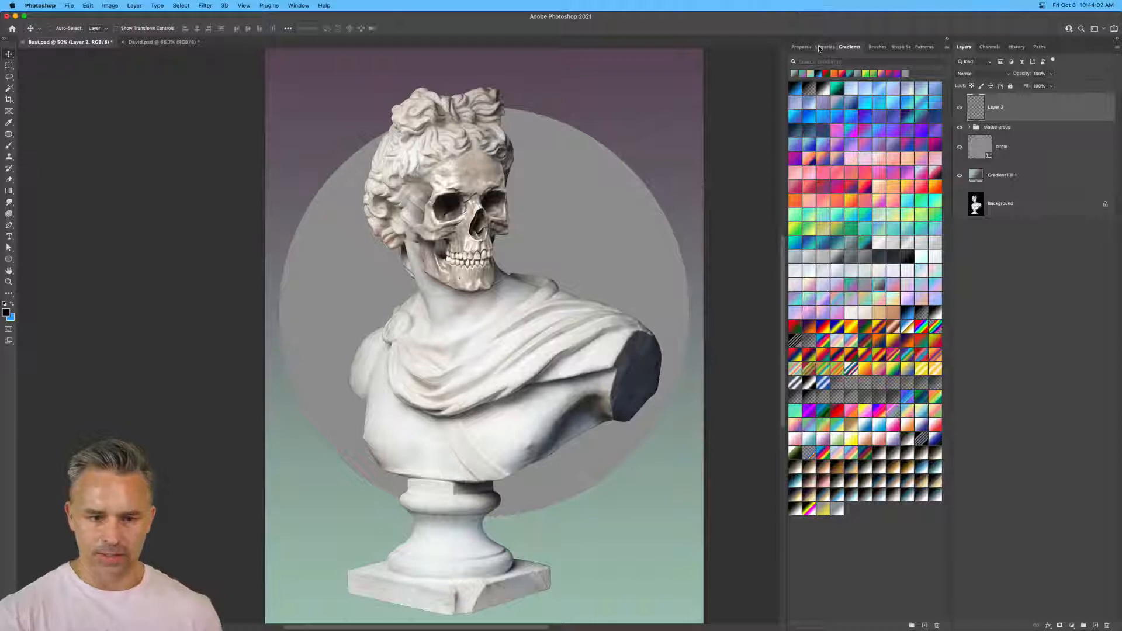
{"action": "left_click", "coordinate": [824, 47]}
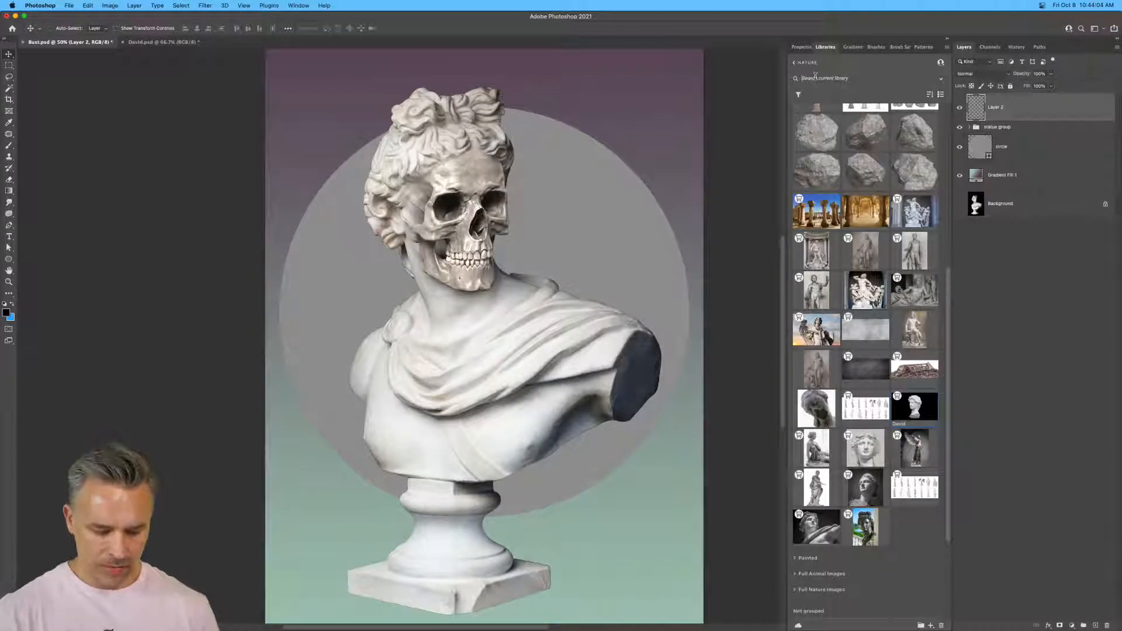
{"action": "type", "text": "crown"}
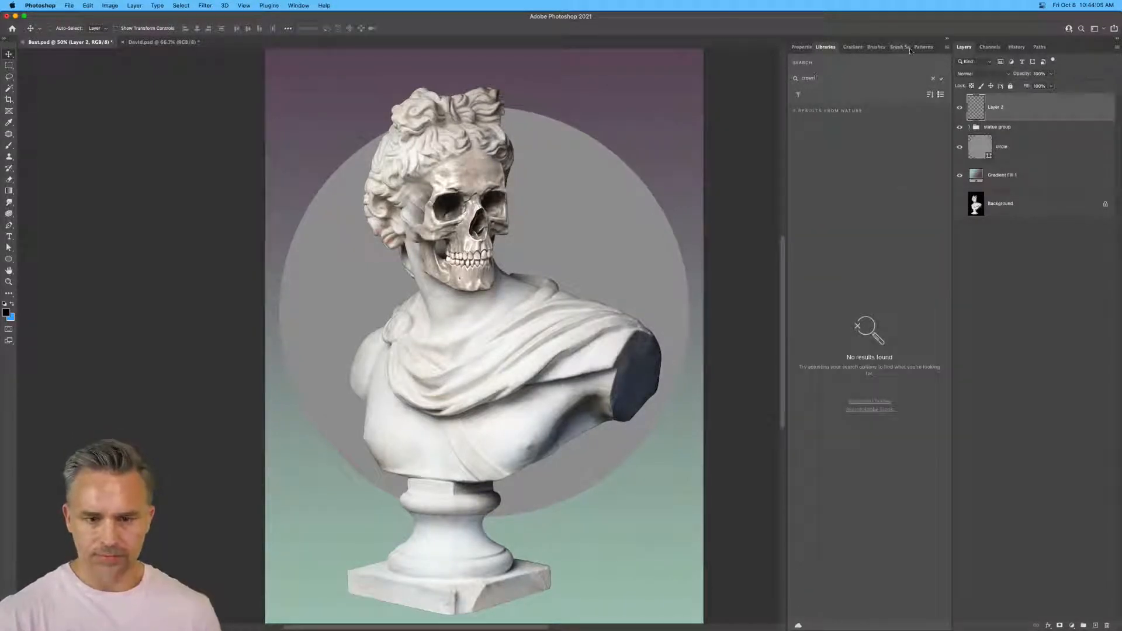
Open the Free Stock Search 2 plugin and search its photos for "crown".
{"action": "left_click", "coordinate": [291, 4]}
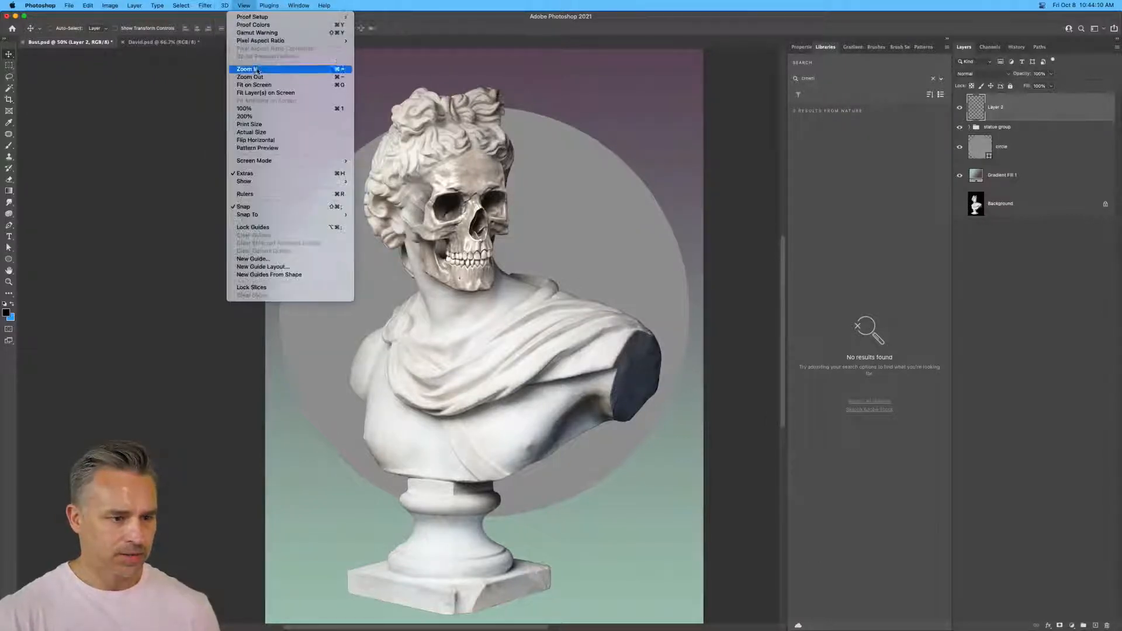
{"action": "mouse_move", "coordinate": [184, 4]}
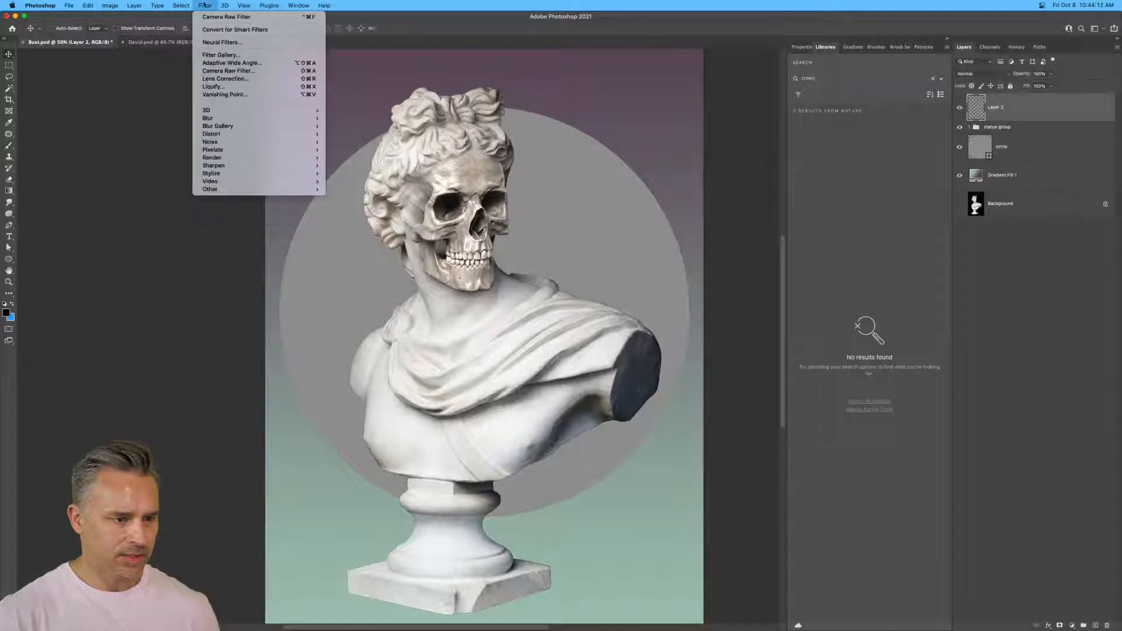
{"action": "mouse_move", "coordinate": [244, 6]}
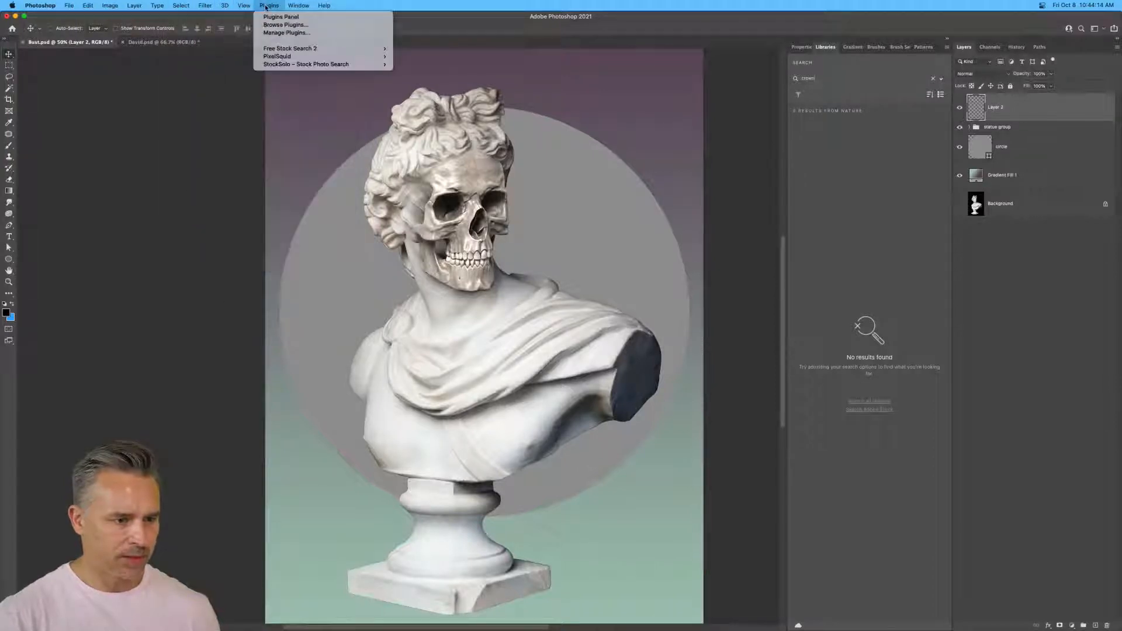
{"action": "mouse_move", "coordinate": [315, 48]}
{"action": "key", "text": "Return"}
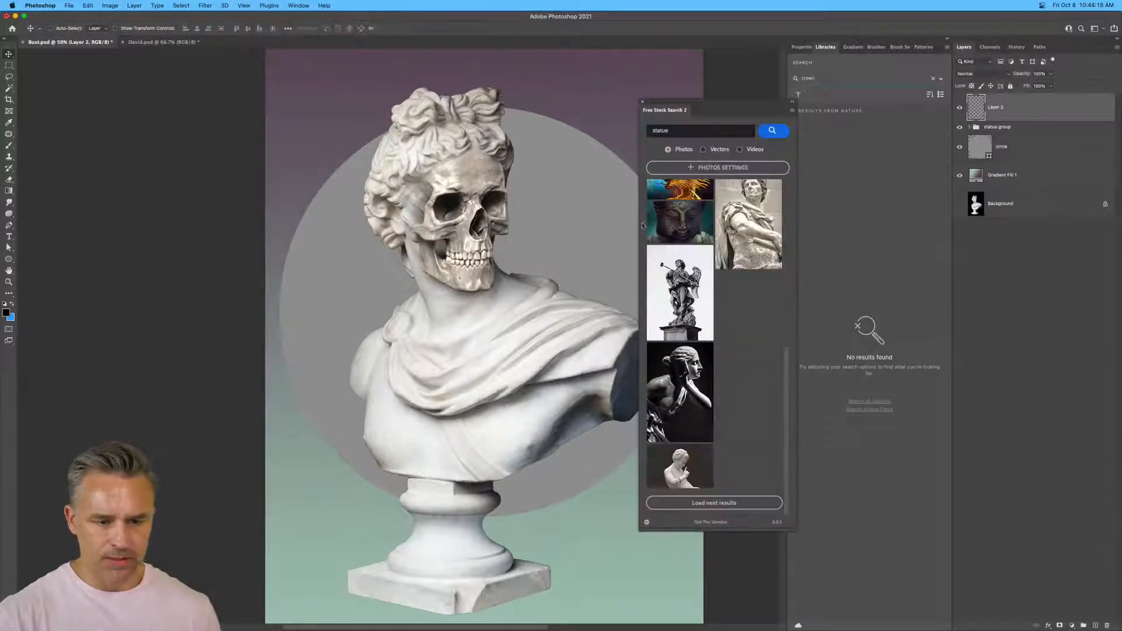
{"action": "key", "text": "BackSpace"}
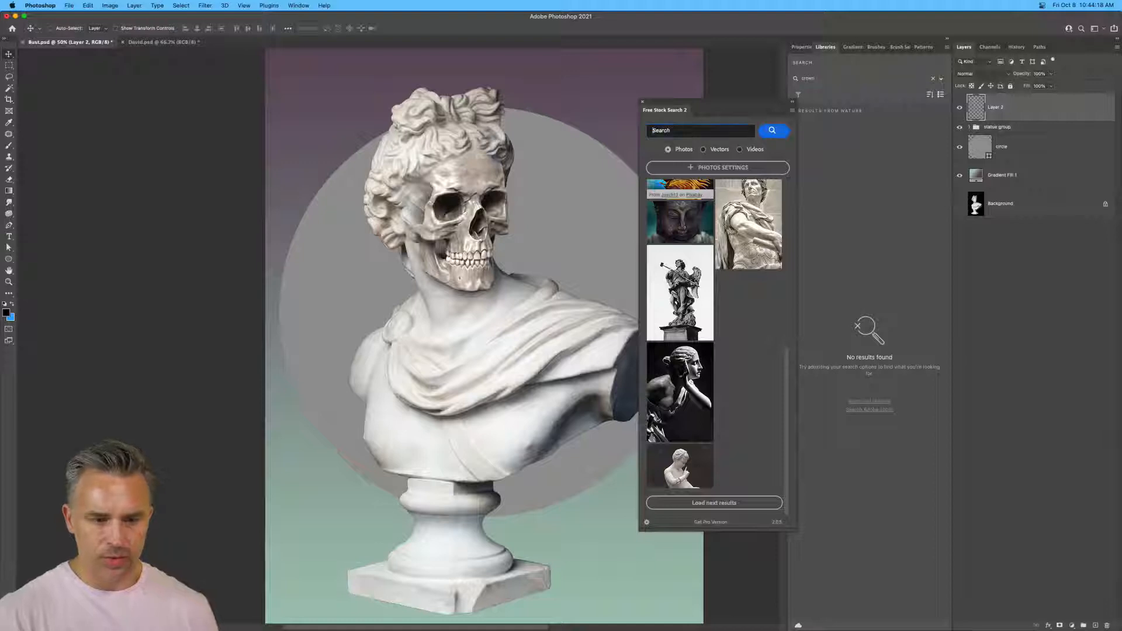
{"action": "type", "text": "cr"}
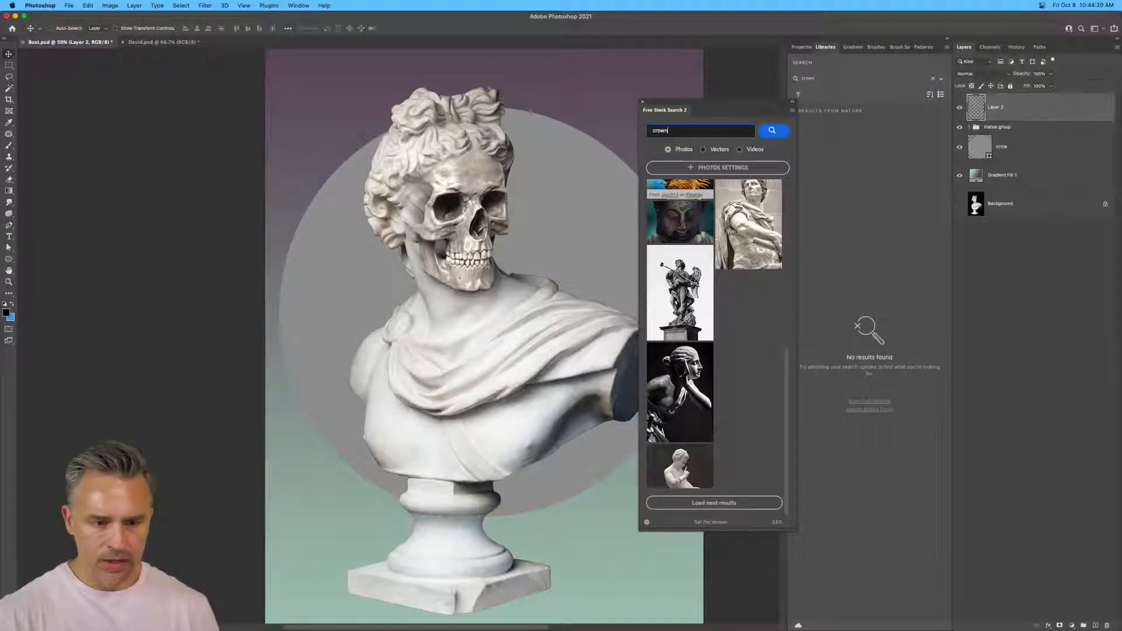
{"action": "type", "text": "own"}
{"action": "key", "text": "Return"}
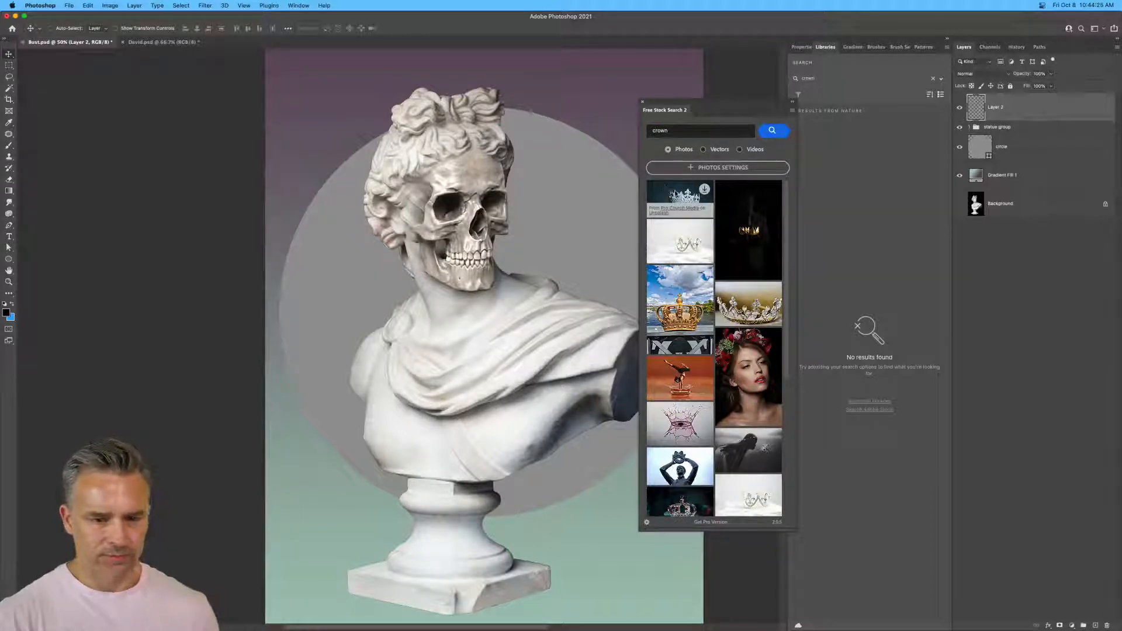
Open the stock photos of the pale fleur-de-lis crown on dark blue and the pearl crown on white as new documents.
{"action": "left_click", "coordinate": [704, 189]}
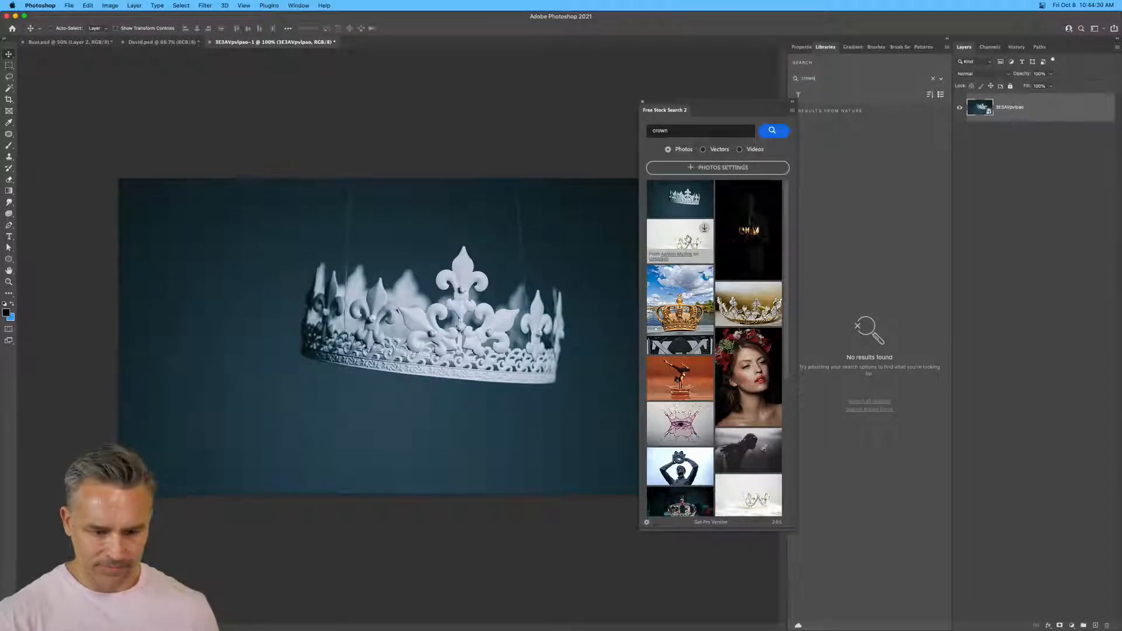
{"action": "mouse_move", "coordinate": [704, 232]}
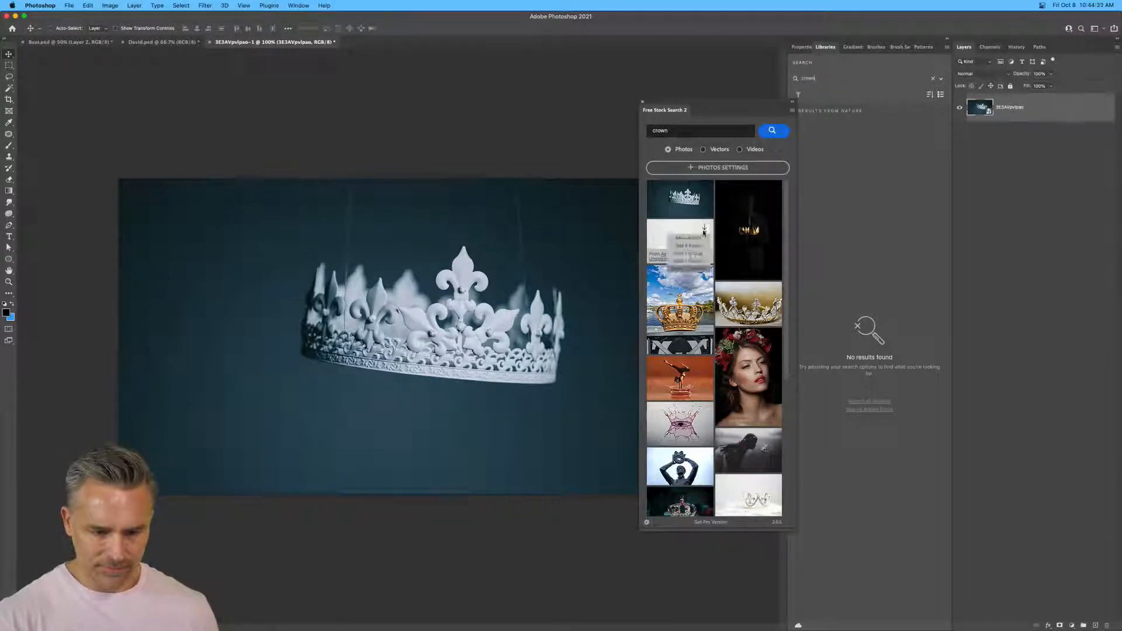
{"action": "left_click", "coordinate": [662, 228]}
Load the next batch of crown photos and look through the stock results for other suitable crowns.
{"action": "scroll", "coordinate": [669, 402], "scroll_direction": "down", "scroll_amount": 5}
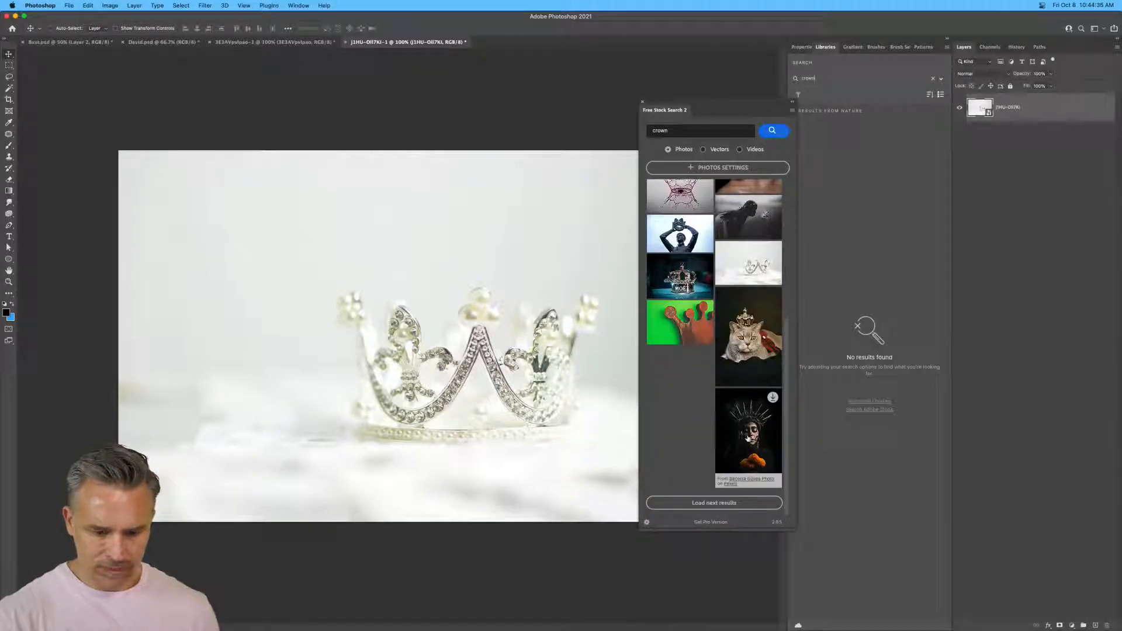
{"action": "left_click", "coordinate": [722, 504]}
{"action": "scroll", "coordinate": [680, 371], "scroll_direction": "down", "scroll_amount": 5}
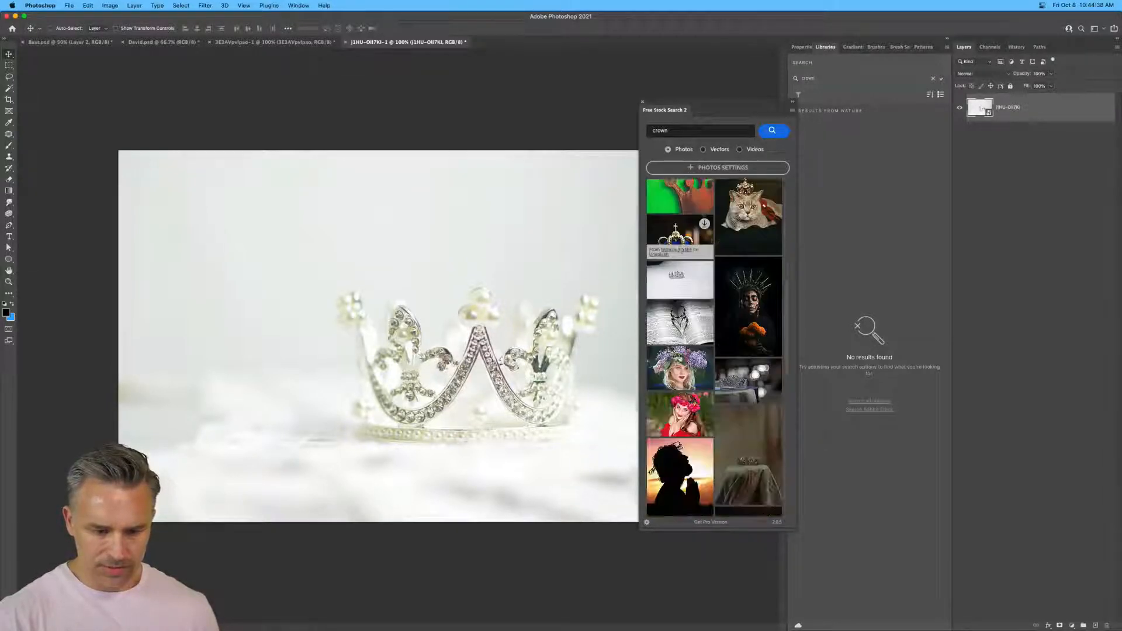
{"action": "scroll", "coordinate": [679, 371], "scroll_direction": "down", "scroll_amount": 1}
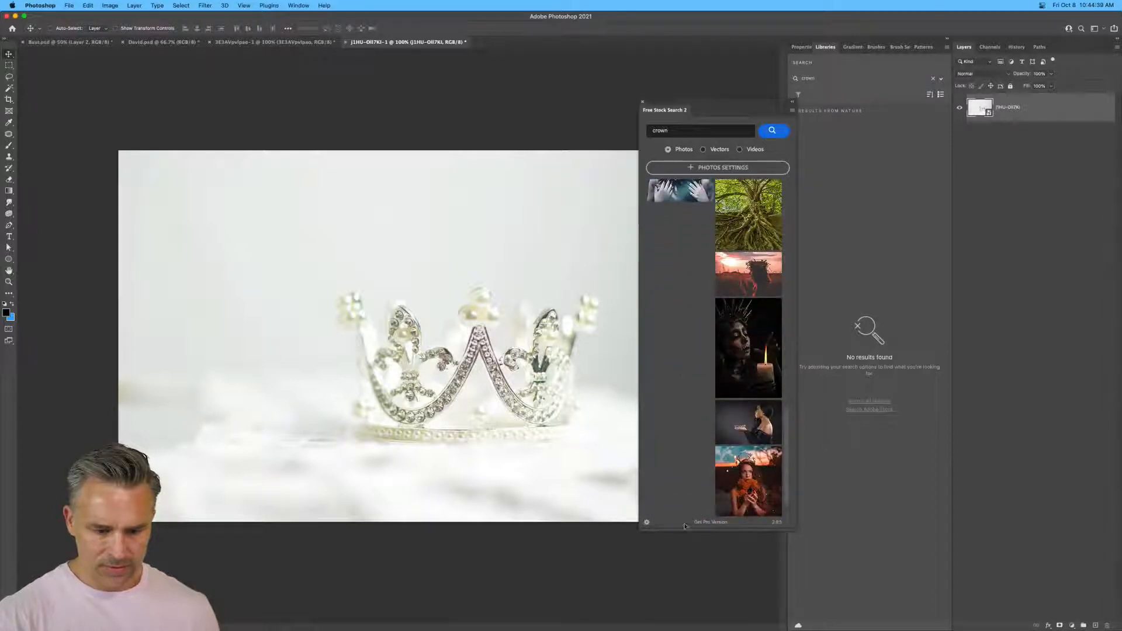
{"action": "scroll", "coordinate": [693, 510], "scroll_direction": "up", "scroll_amount": 10}
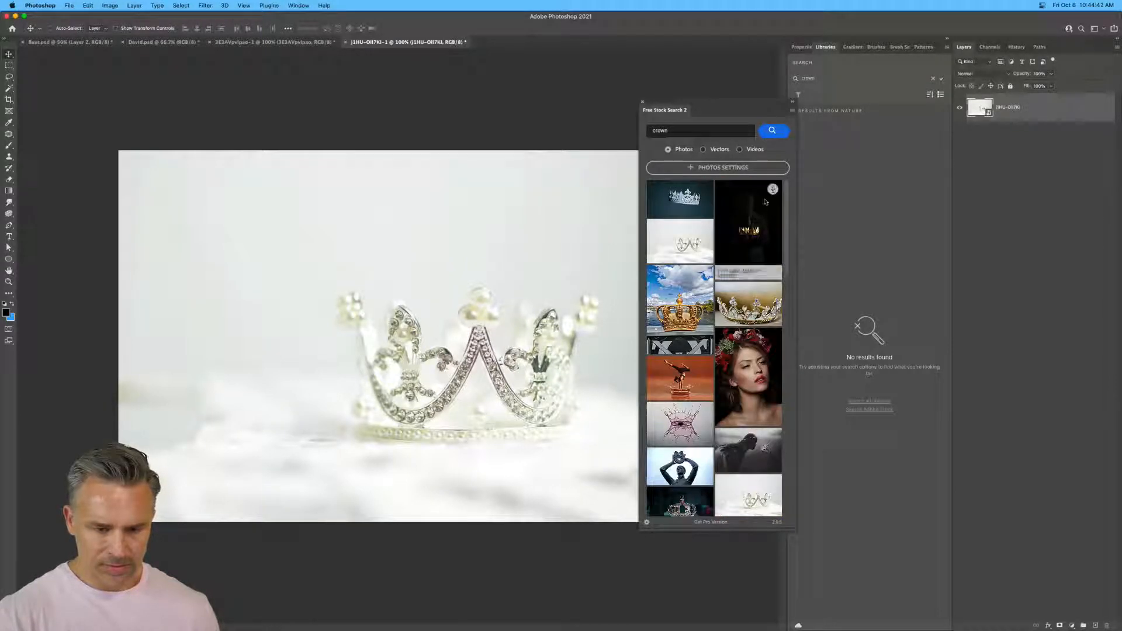
Open the stock photo of the suited figure holding a gold crown as a new document.
{"action": "left_click", "coordinate": [750, 245]}
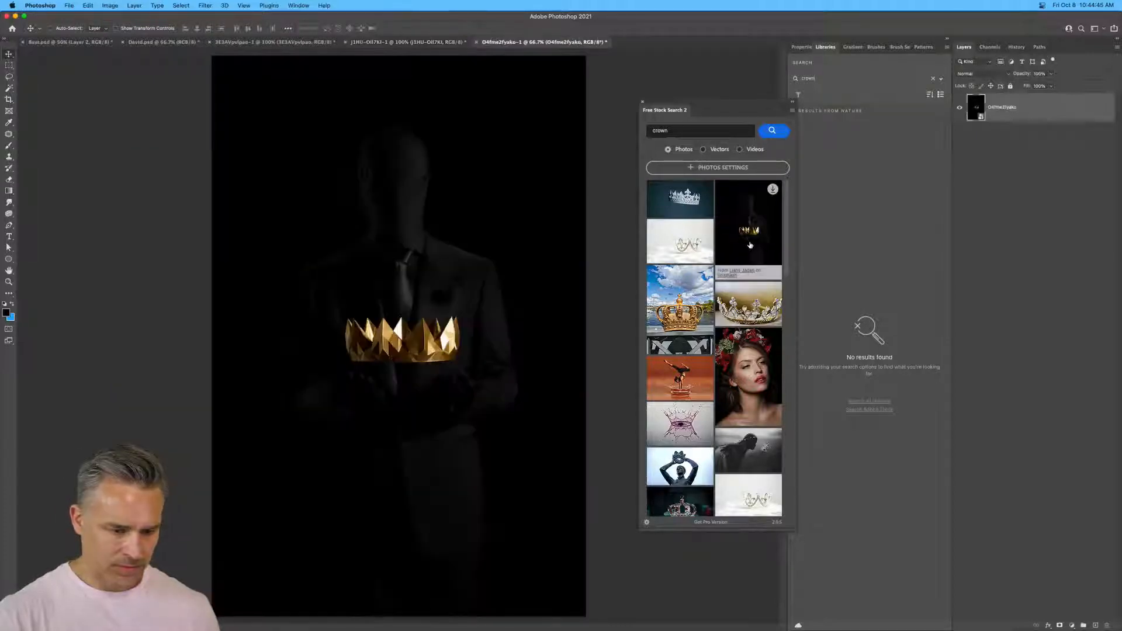
{"action": "left_click", "coordinate": [8, 66]}
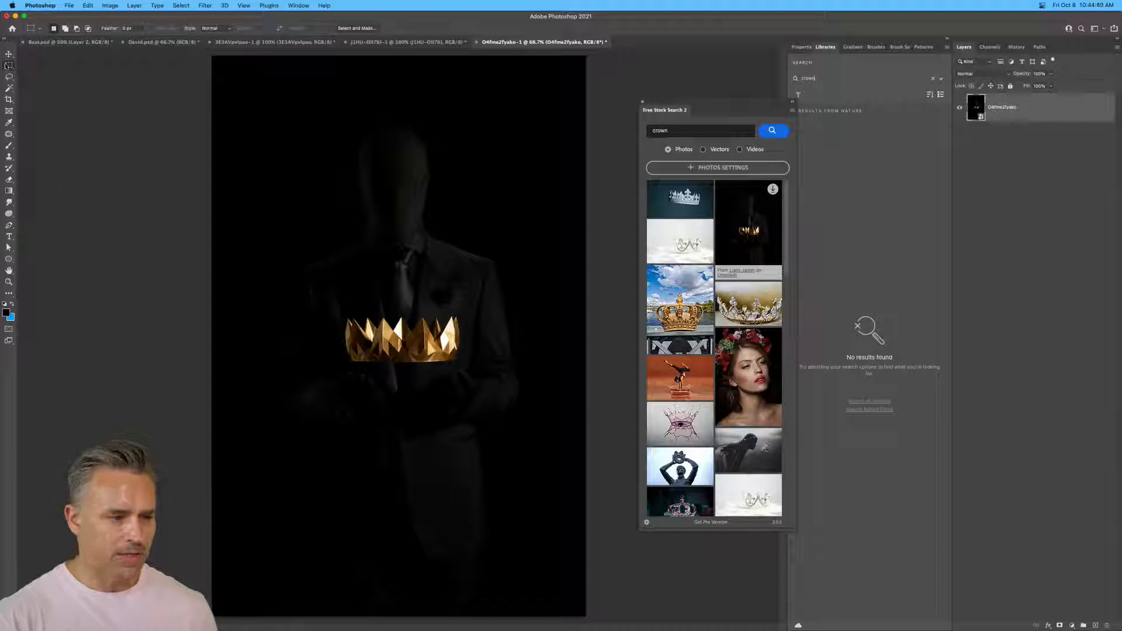
{"action": "left_click", "coordinate": [801, 46]}
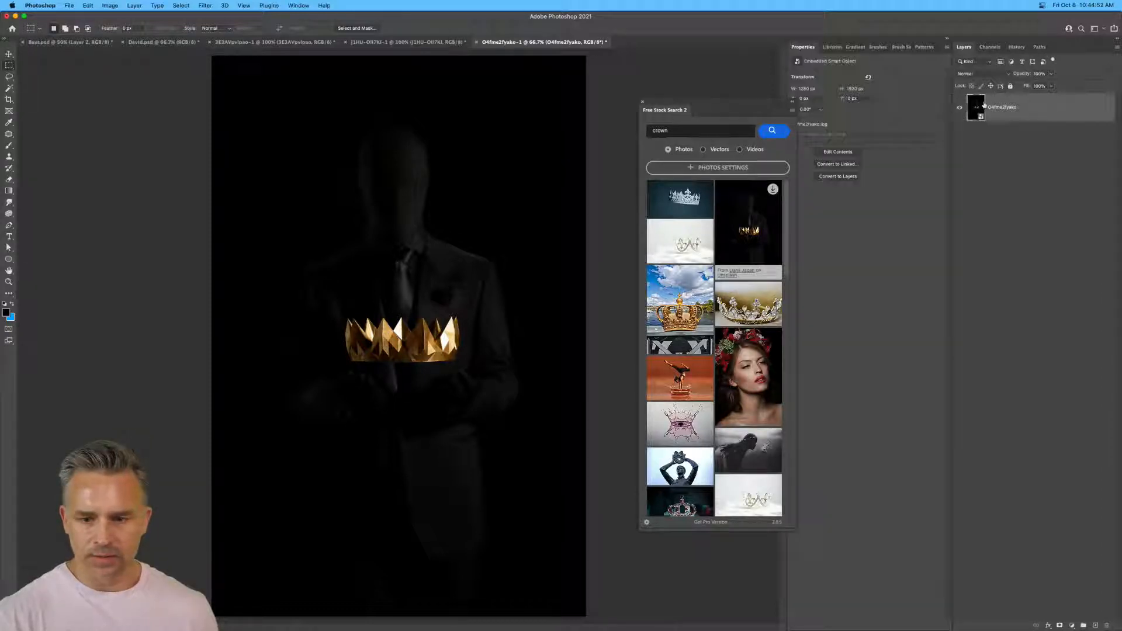
Open the gold crown photo's smart object contents, unlock its background layer and remove the background.
{"action": "double_click", "coordinate": [977, 106]}
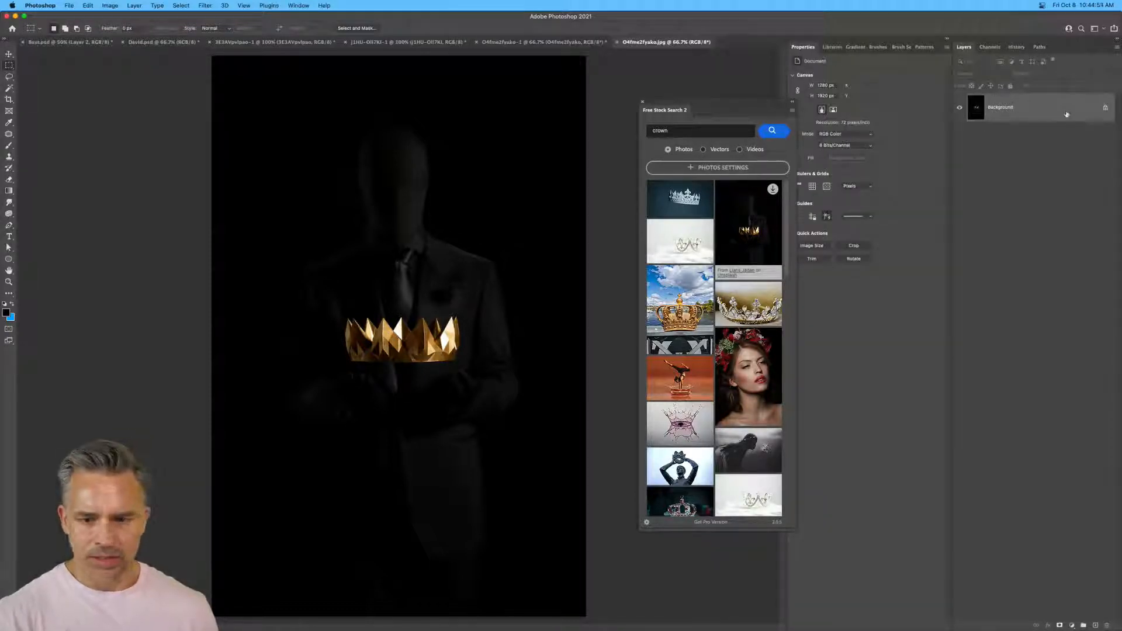
{"action": "left_click", "coordinate": [1104, 109]}
{"action": "left_click", "coordinate": [838, 186]}
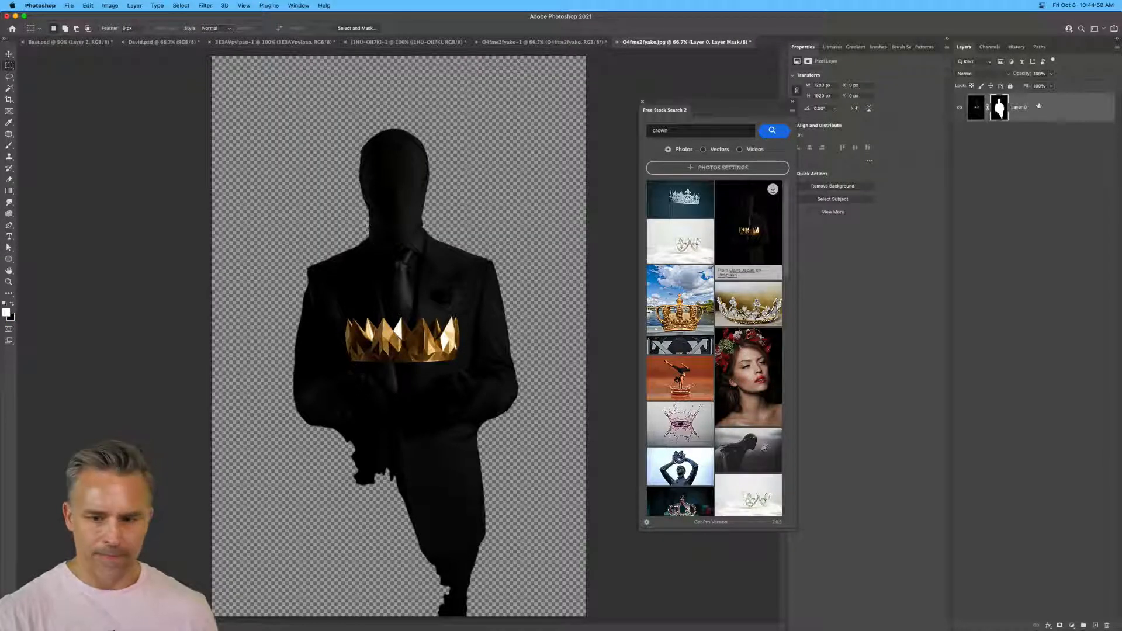
Select the gold crown in the layer's image with the Object Selection Tool in Lasso mode.
{"action": "left_click", "coordinate": [973, 110]}
{"action": "left_click", "coordinate": [8, 98]}
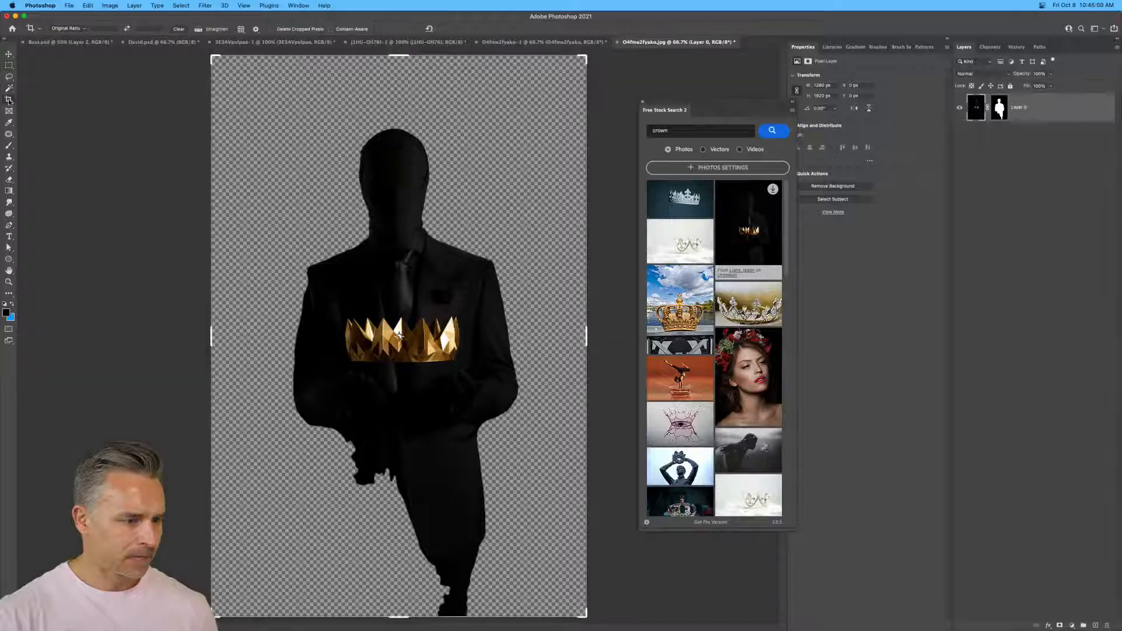
{"action": "left_click", "coordinate": [9, 89]}
{"action": "left_click", "coordinate": [10, 88]}
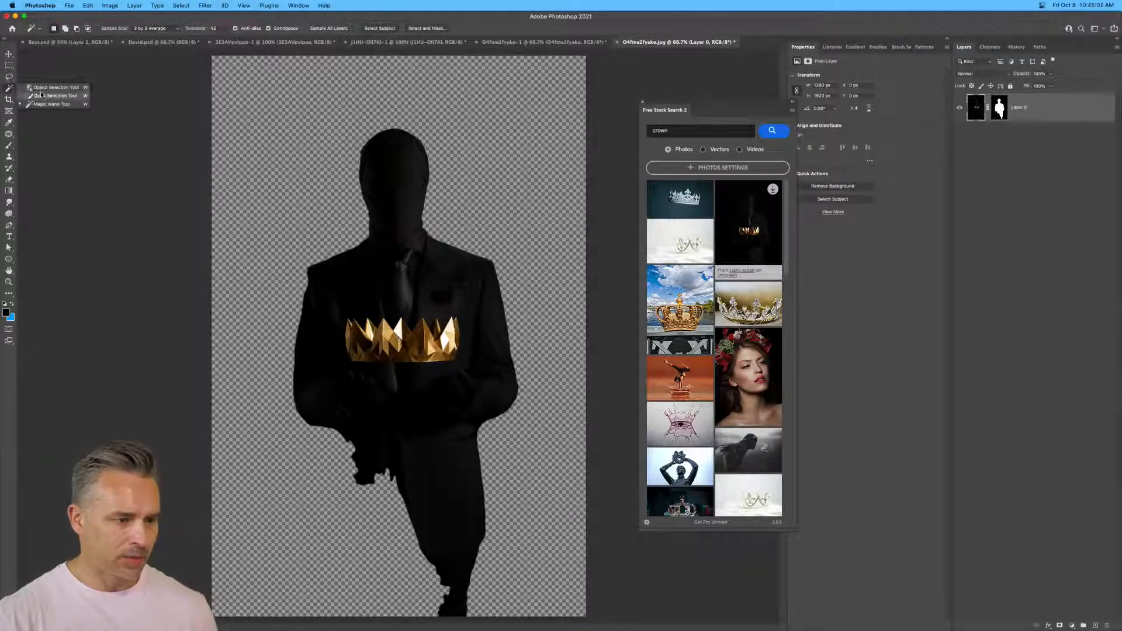
{"action": "left_click", "coordinate": [41, 89]}
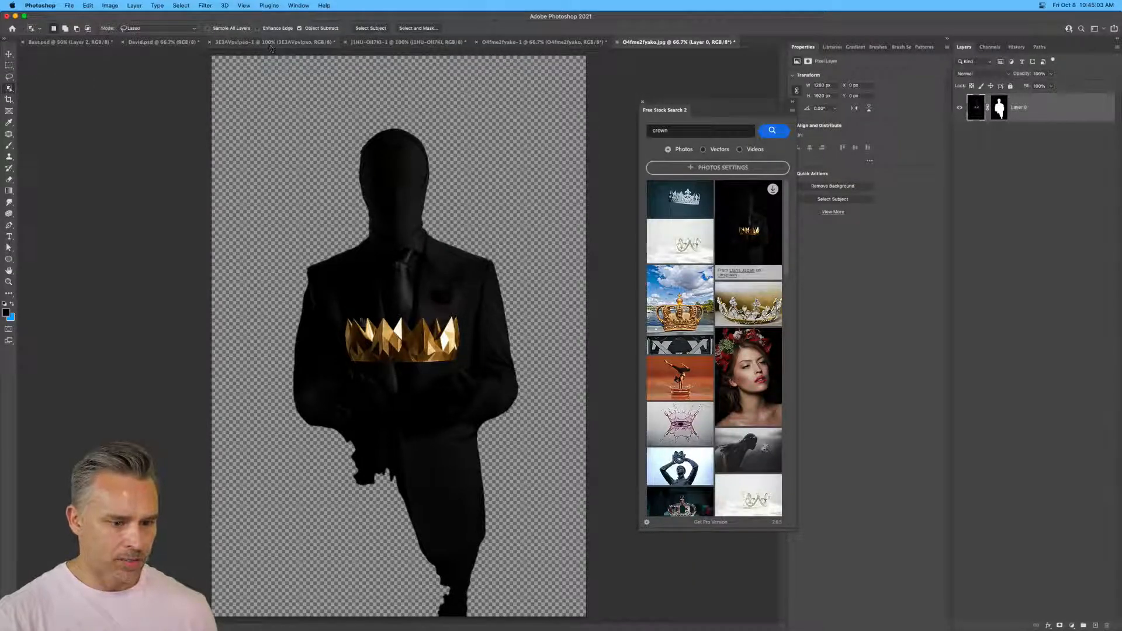
{"action": "mouse_move", "coordinate": [338, 307]}
{"action": "left_mouse_down"}
{"action": "mouse_move", "coordinate": [462, 311]}
{"action": "mouse_move", "coordinate": [468, 335]}
{"action": "mouse_move", "coordinate": [450, 370]}
{"action": "mouse_move", "coordinate": [376, 373]}
{"action": "mouse_move", "coordinate": [345, 370]}
{"action": "mouse_move", "coordinate": [339, 319]}
{"action": "left_mouse_up"}
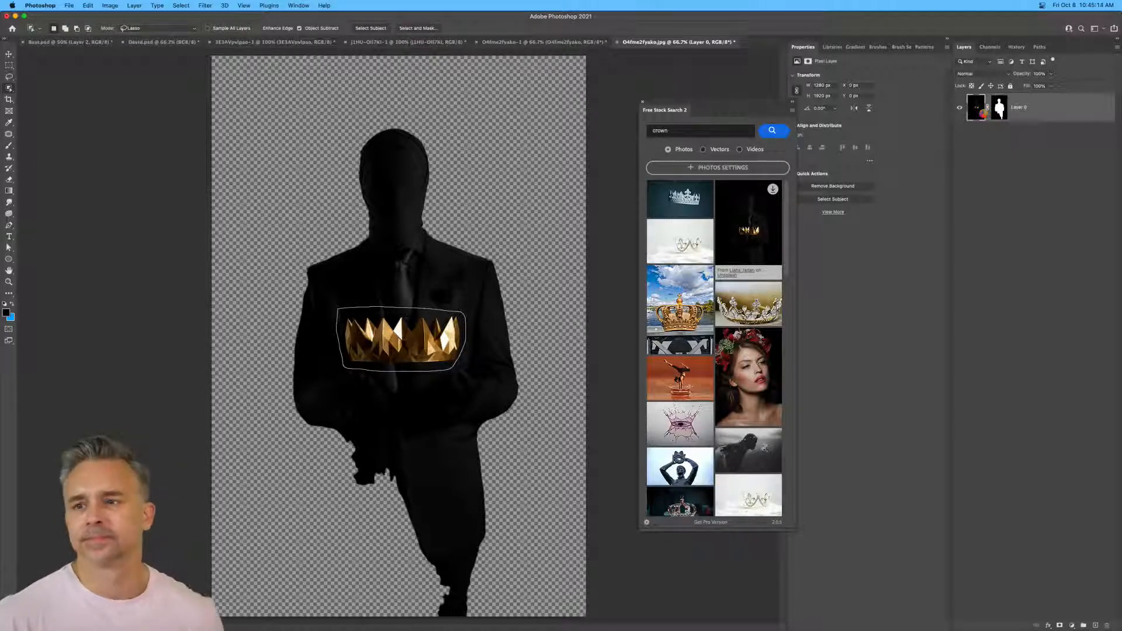
Close the Free Stock Search 2 plugin, mask out everything except the selected gold crown on the layer mask, and clear the selection.
{"action": "key", "text": "super+plus"}
{"action": "key", "text": "super+plus"}
{"action": "key", "text": "super+plus"}
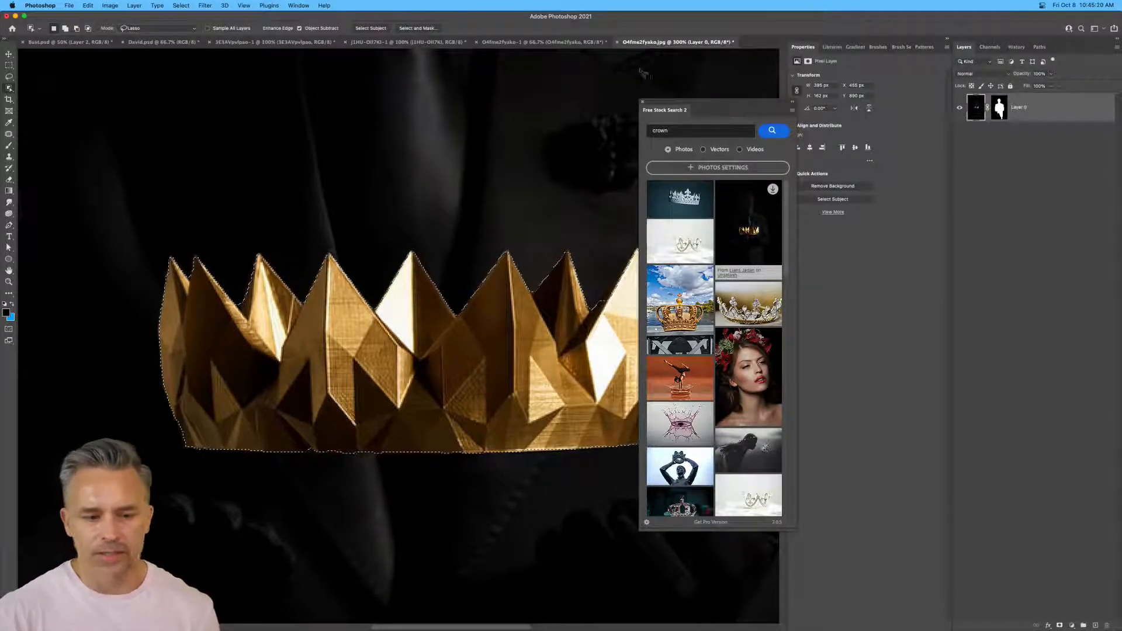
{"action": "left_click", "coordinate": [644, 103]}
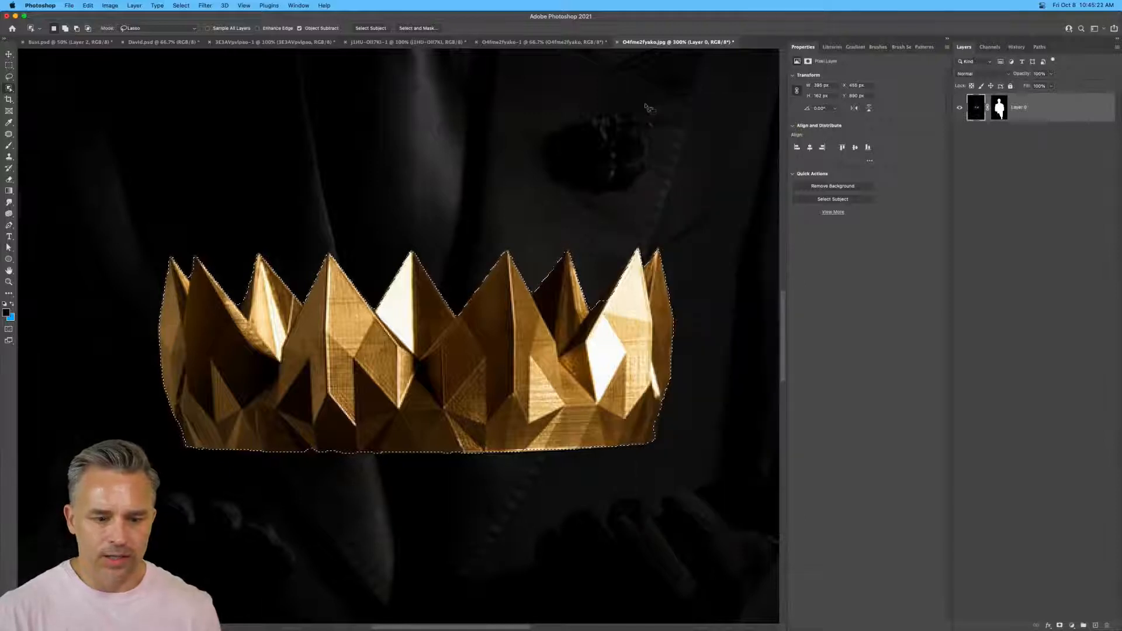
{"action": "left_click", "coordinate": [998, 107]}
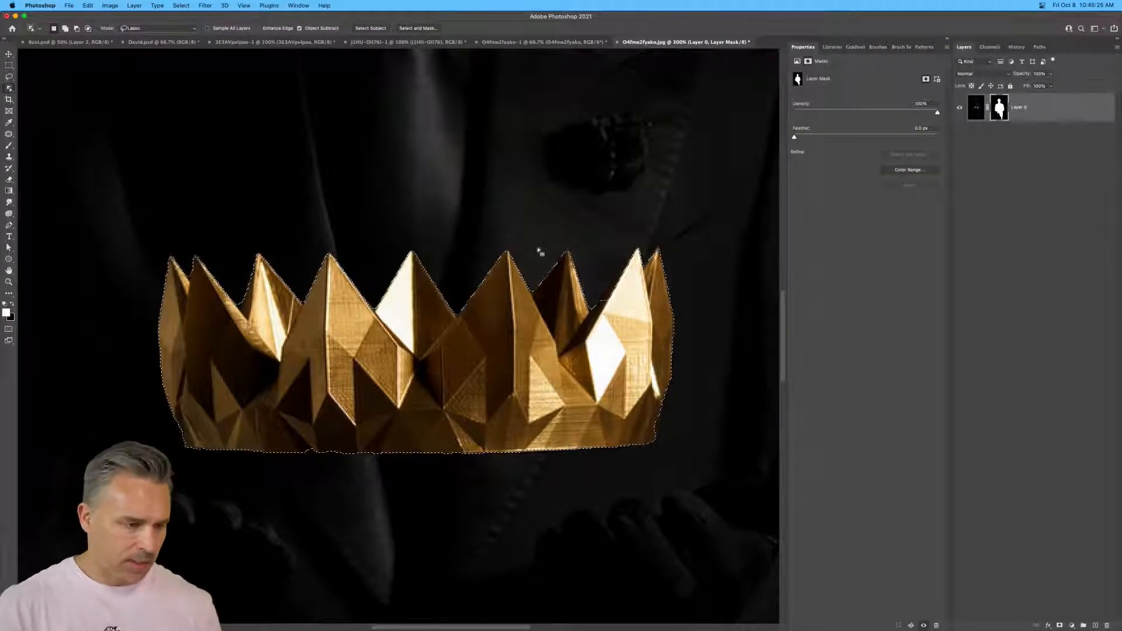
{"action": "scroll", "coordinate": [541, 251], "scroll_direction": "up", "scroll_amount": 1}
{"action": "scroll", "coordinate": [541, 251], "scroll_direction": "left", "scroll_amount": 1}
{"action": "left_click", "coordinate": [13, 302]}
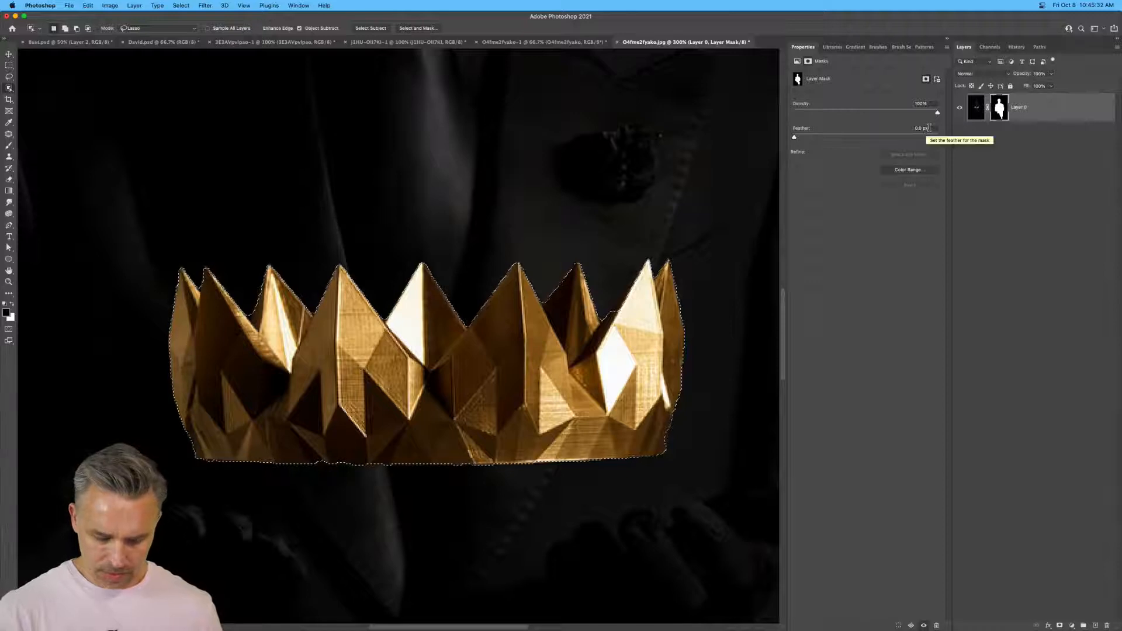
{"action": "key", "text": "alt+BackSpace"}
{"action": "key", "text": "super+d"}
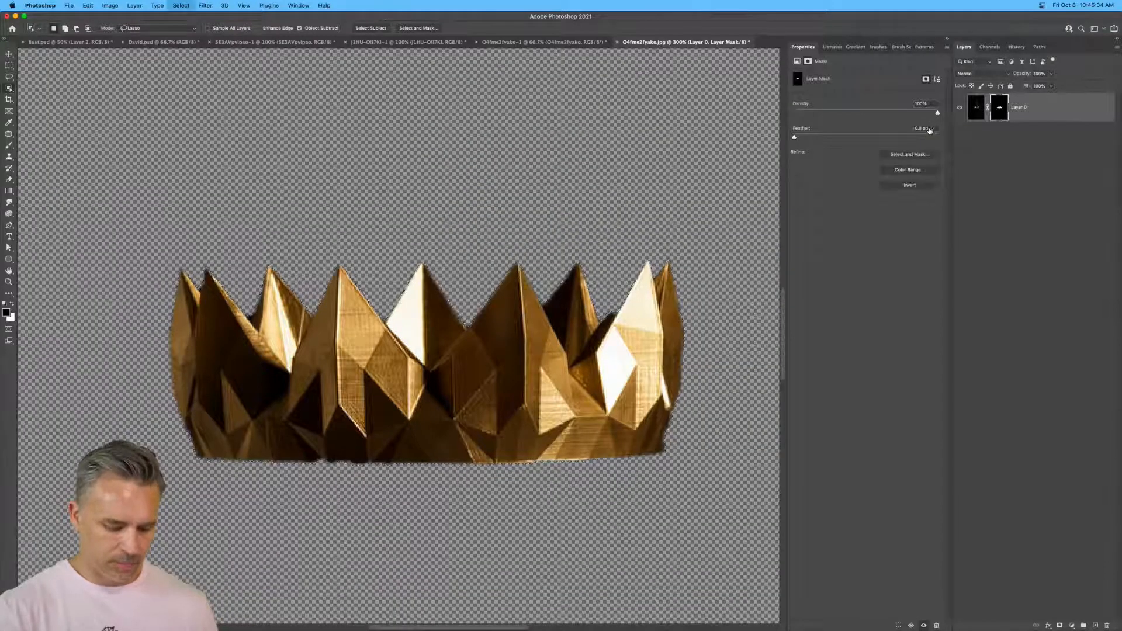
Tile all open documents and close the fleur-de-lis crown and pearl crown photos without saving.
{"action": "key", "text": "F2"}
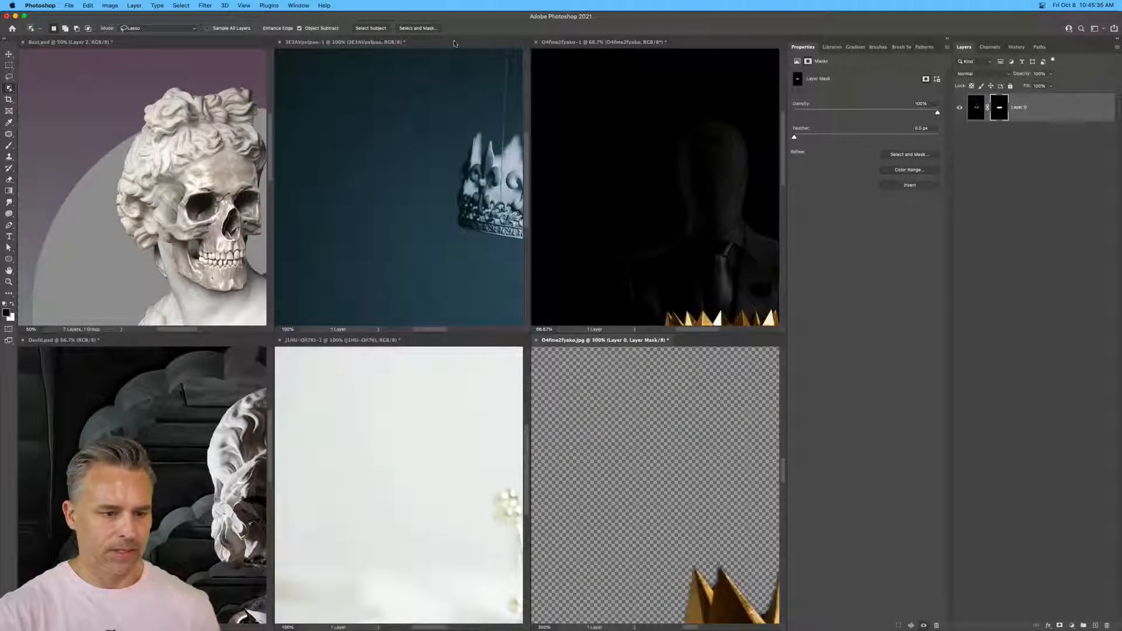
{"action": "left_click", "coordinate": [279, 42]}
{"action": "left_click", "coordinate": [508, 225]}
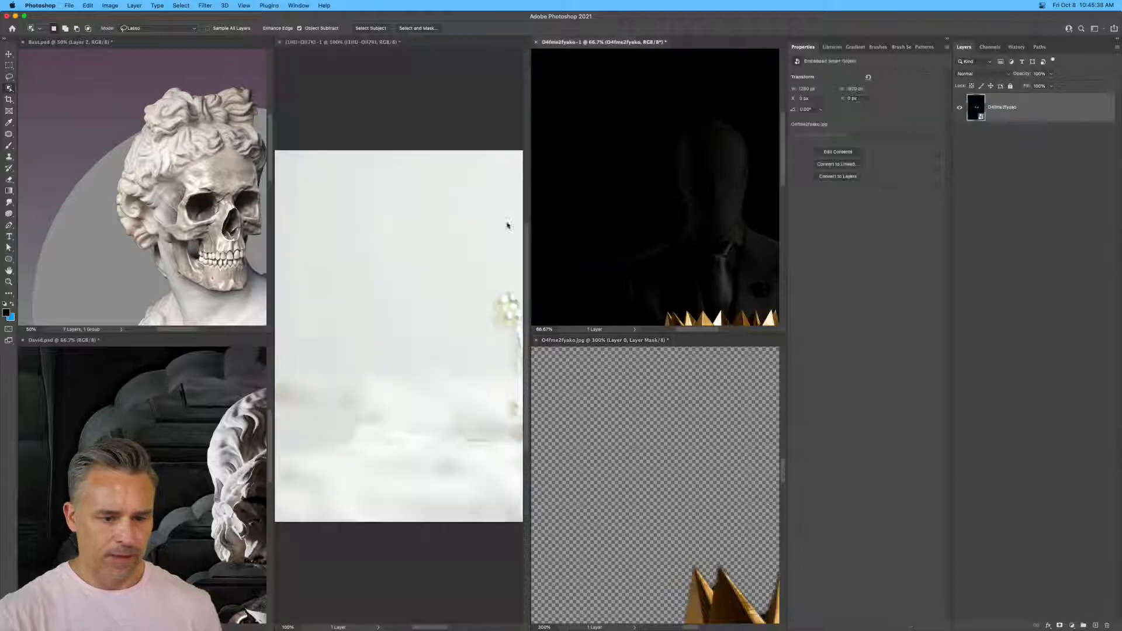
{"action": "left_click", "coordinate": [359, 118]}
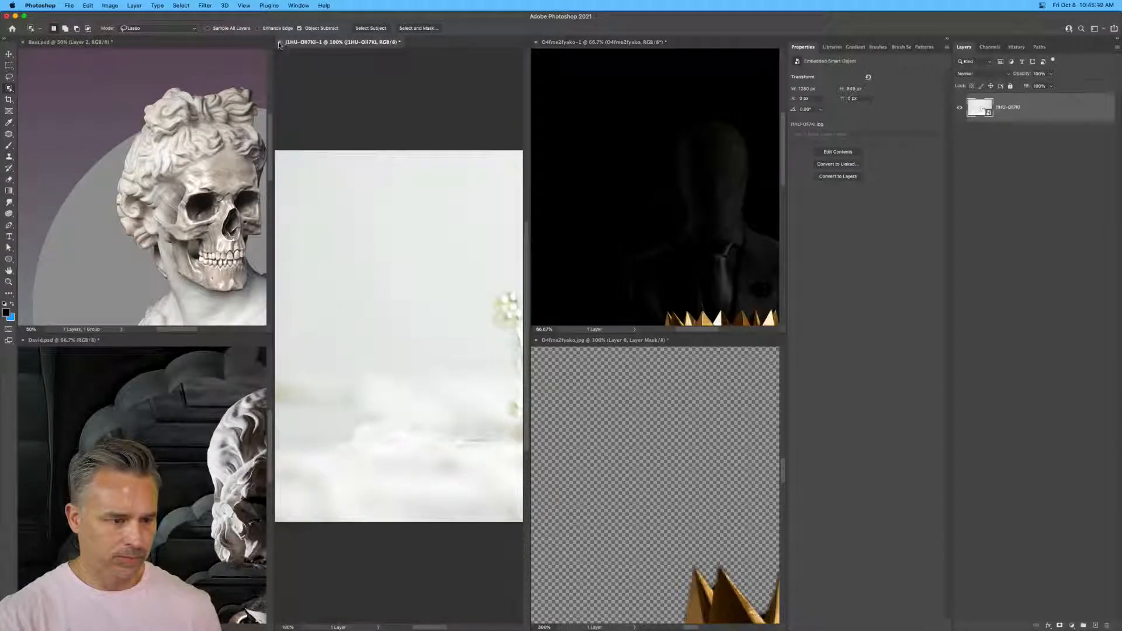
{"action": "left_click", "coordinate": [279, 42]}
{"action": "left_click", "coordinate": [542, 229]}
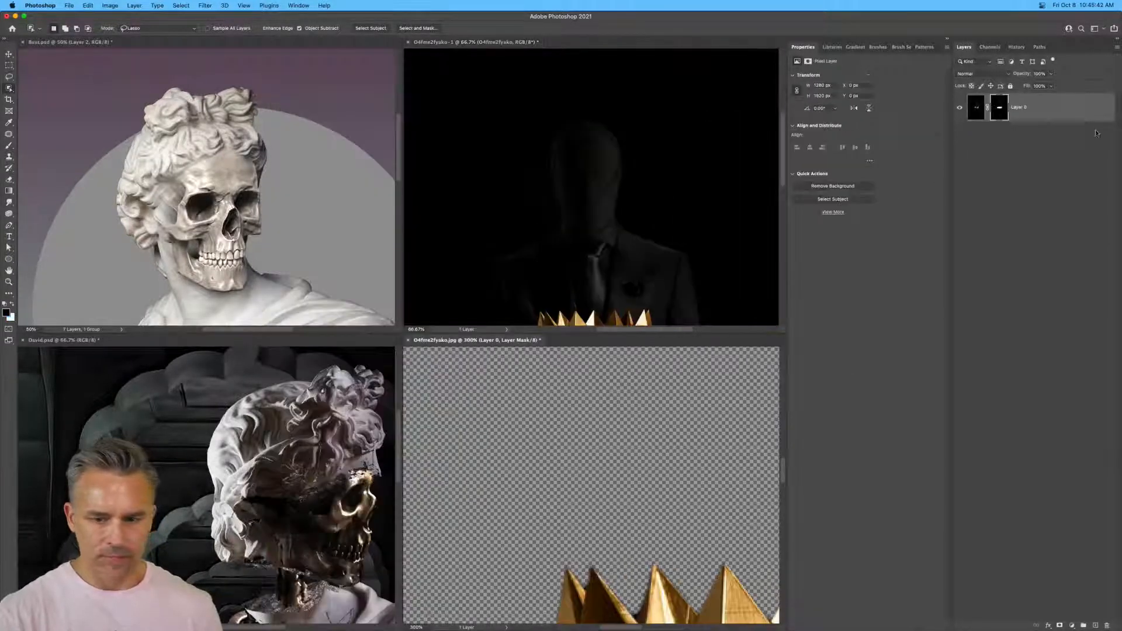
Copy the masked gold crown layer into Bust.psd, close both gold crown documents without saving, and consolidate the remaining documents.
{"action": "left_click_drag", "start_coordinate": [1052, 111], "coordinate": [260, 149]}
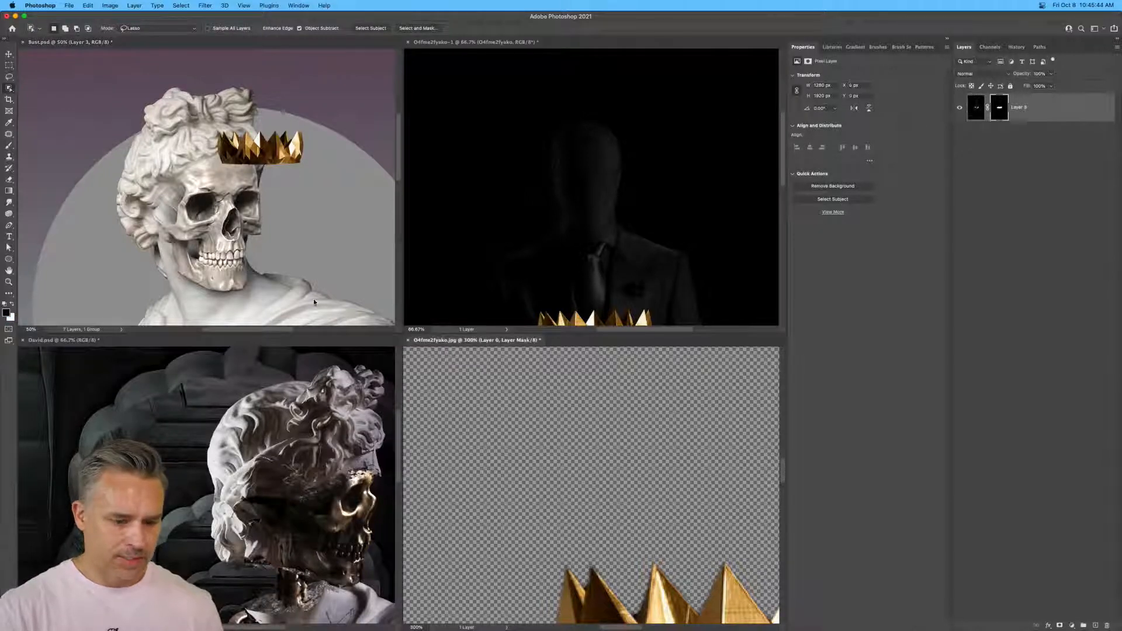
{"action": "left_click", "coordinate": [407, 340]}
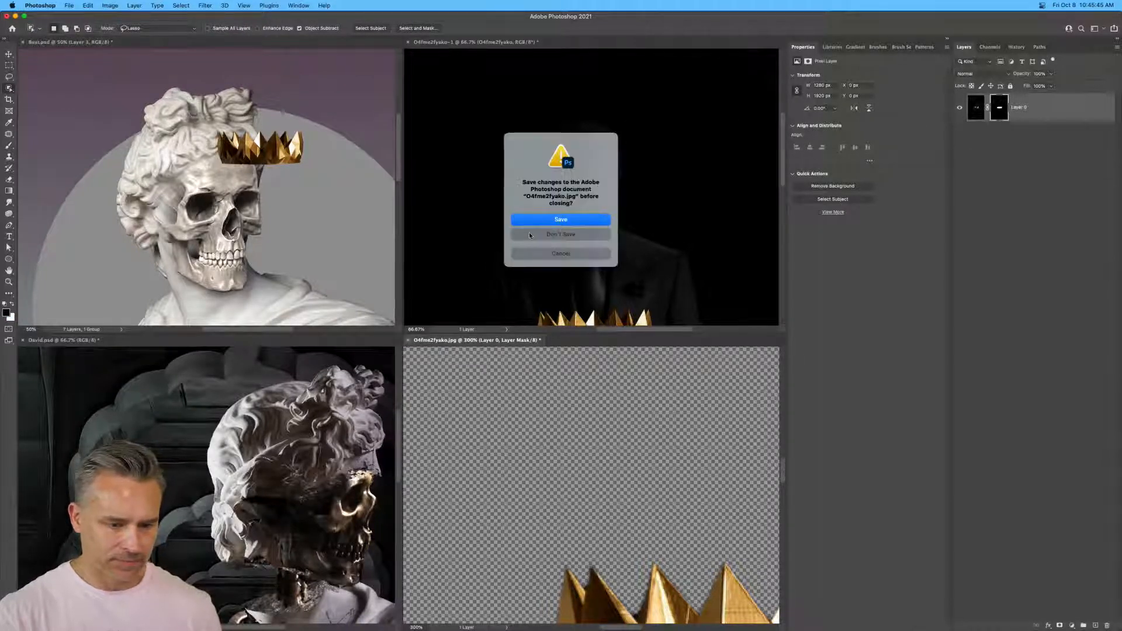
{"action": "left_click", "coordinate": [526, 240]}
{"action": "left_click", "coordinate": [407, 42]}
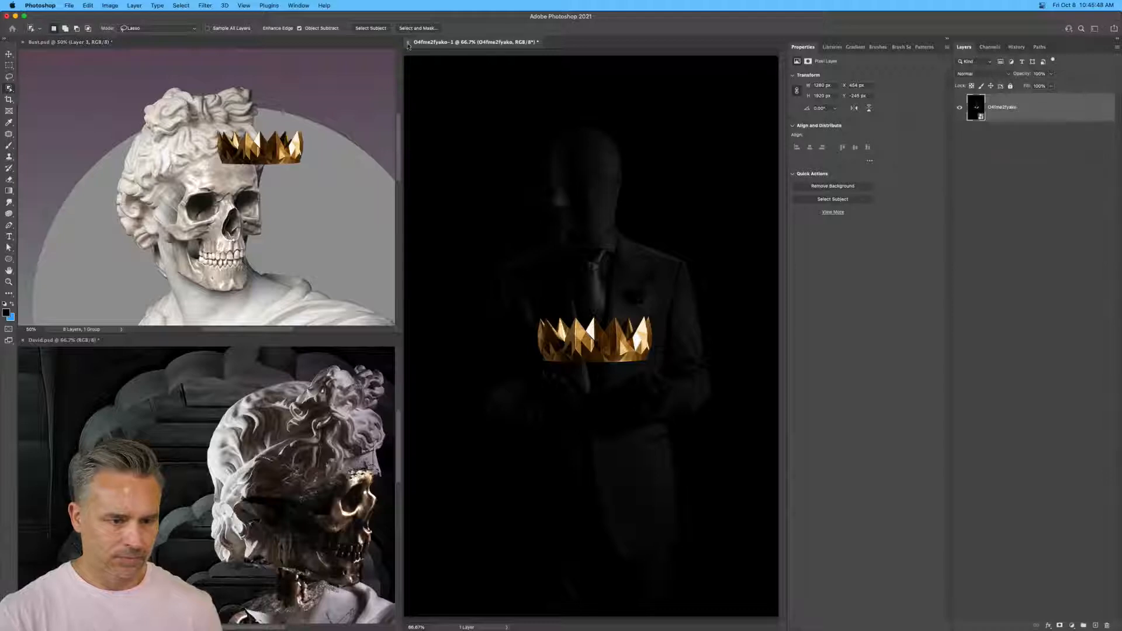
{"action": "left_click", "coordinate": [545, 234]}
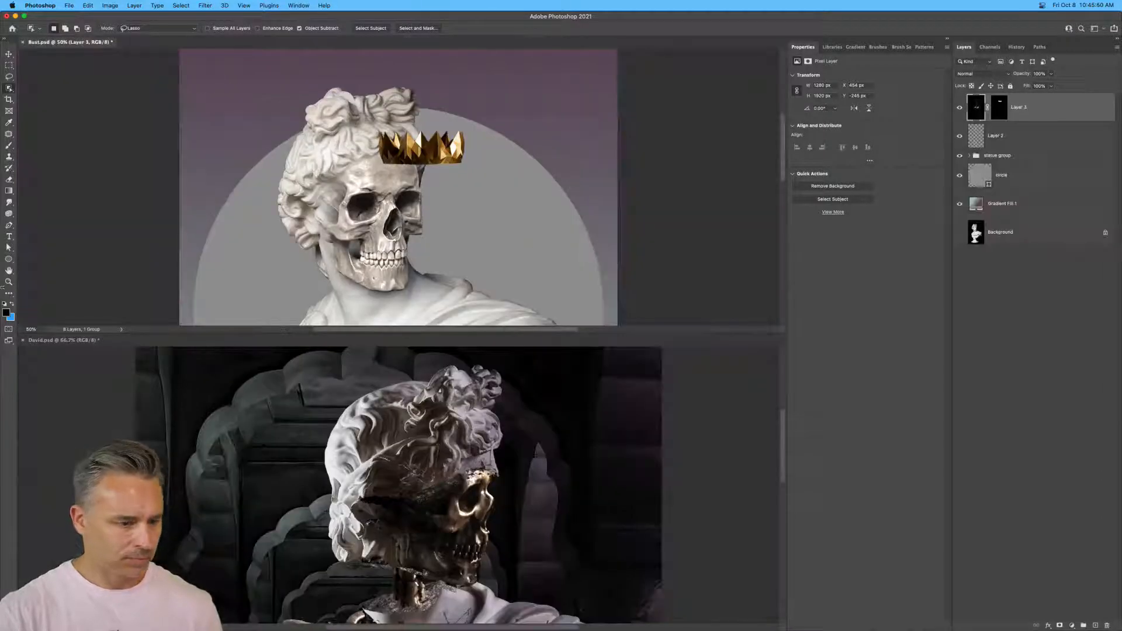
{"action": "key", "text": "super+alt+shift+c"}
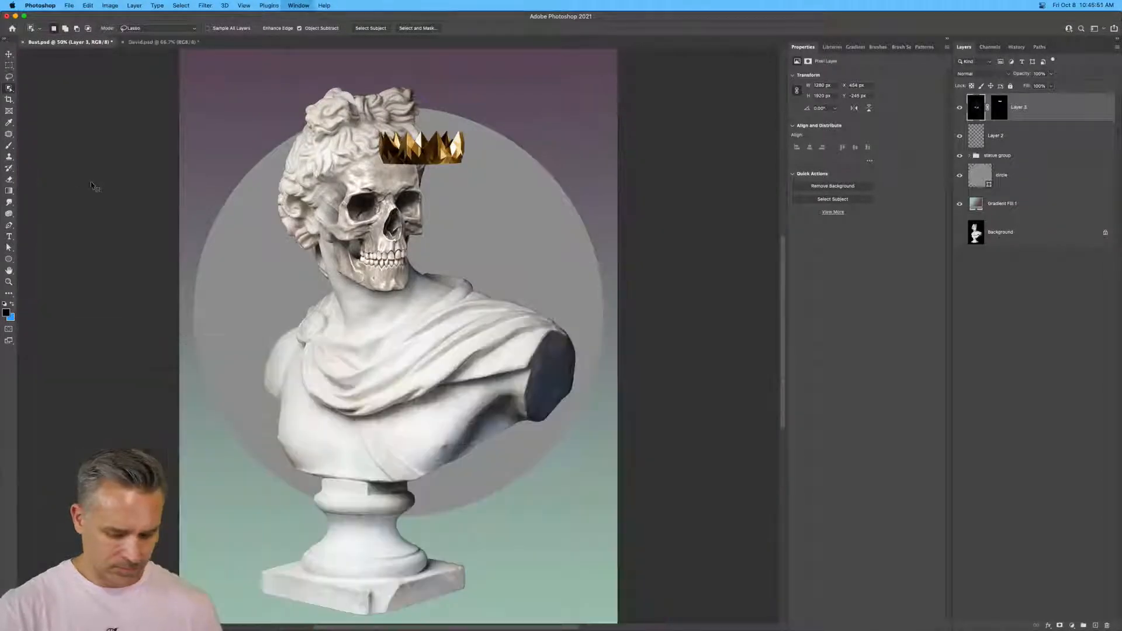
Scale the crown to about 134% and position it floating just above the statue's head.
{"action": "left_click", "coordinate": [8, 54]}
{"action": "left_click_drag", "start_coordinate": [413, 158], "coordinate": [386, 244]}
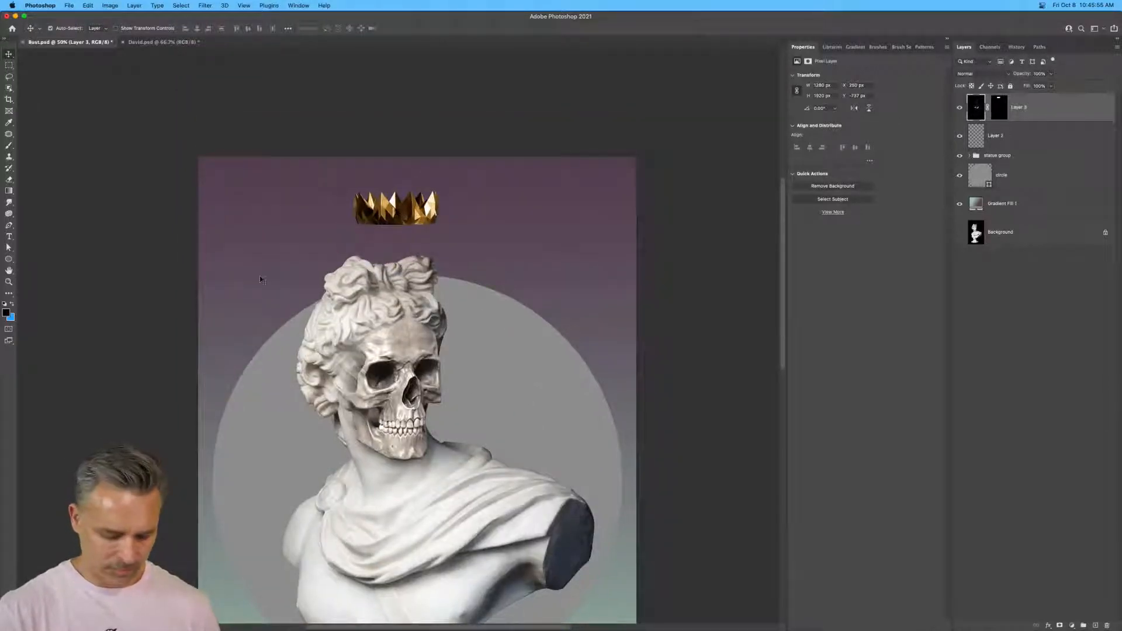
{"action": "key", "text": "super+t"}
{"action": "left_click_drag", "start_coordinate": [251, 423], "coordinate": [156, 565]}
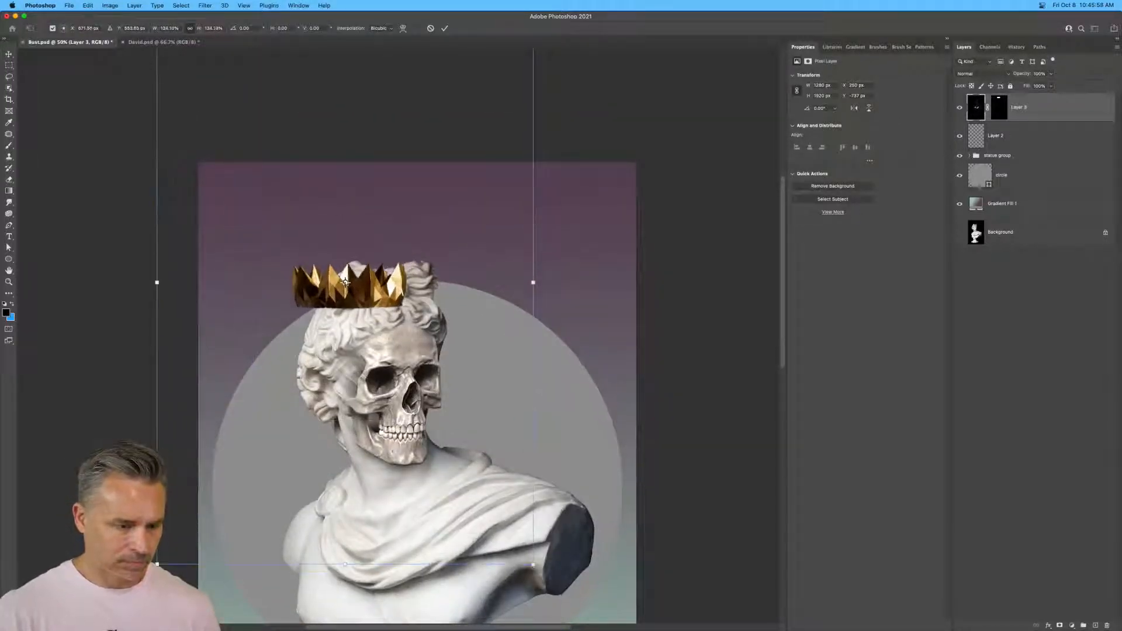
{"action": "key", "text": "Return"}
{"action": "left_click_drag", "start_coordinate": [344, 283], "coordinate": [375, 224]}
{"action": "scroll", "coordinate": [351, 234], "scroll_direction": "down", "scroll_amount": 2}
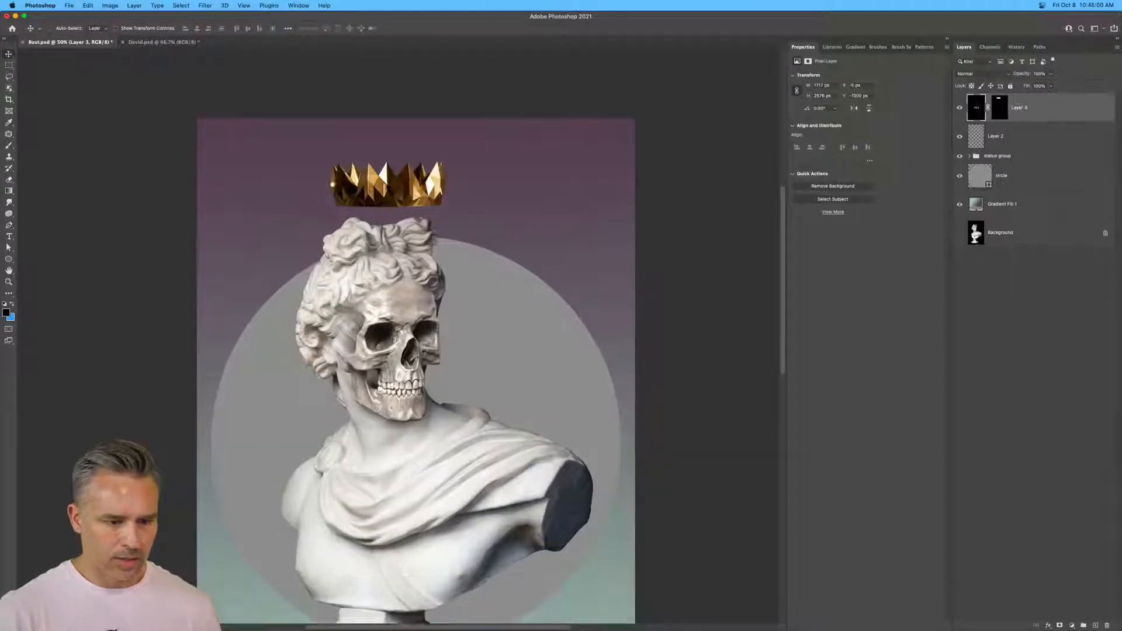
{"action": "scroll", "coordinate": [351, 292], "scroll_direction": "down", "scroll_amount": 3}
{"action": "left_click_drag", "start_coordinate": [338, 130], "coordinate": [325, 134]}
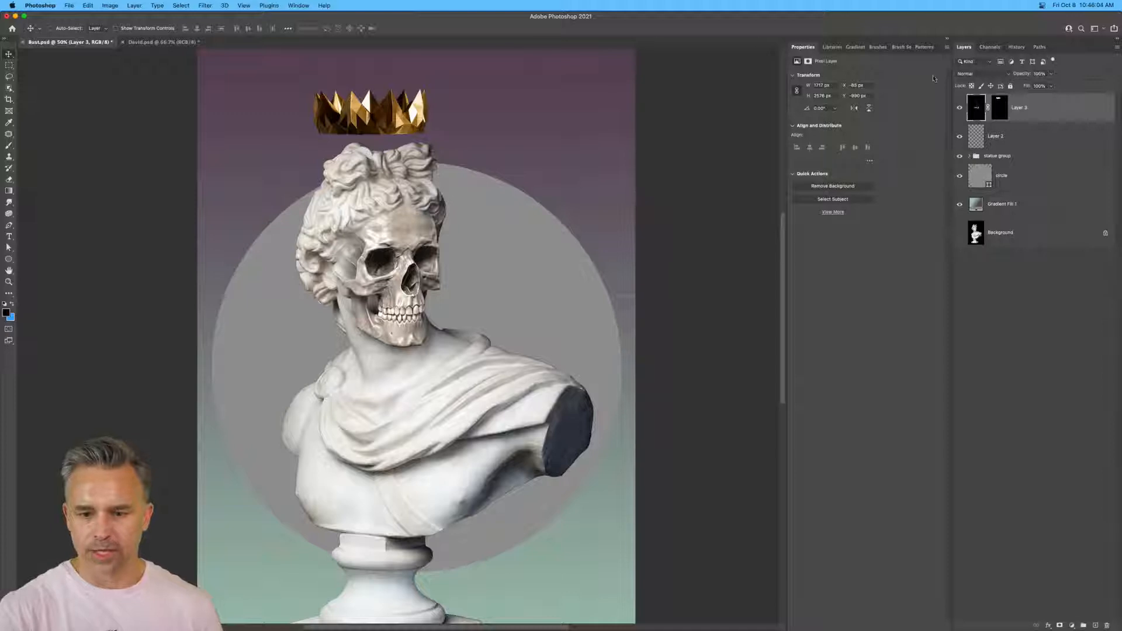
Rename the crown layer "crown" and convert it to a smart object.
{"action": "type", "text": "cr"}
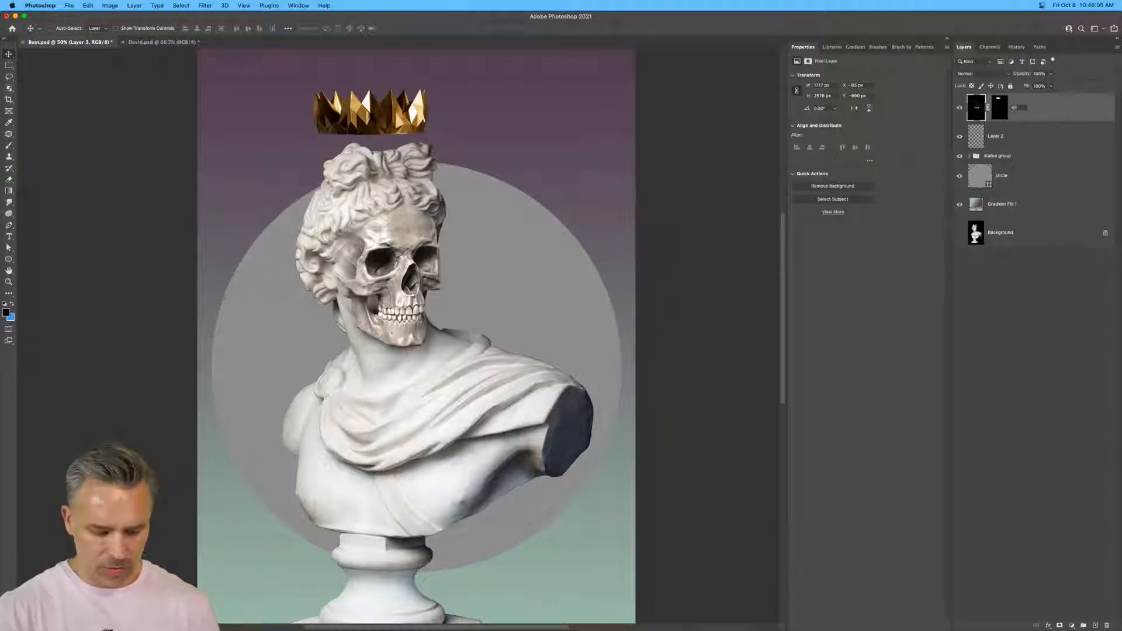
{"action": "type", "text": "own"}
{"action": "key", "text": "Return"}
{"action": "right_click", "coordinate": [1039, 110]}
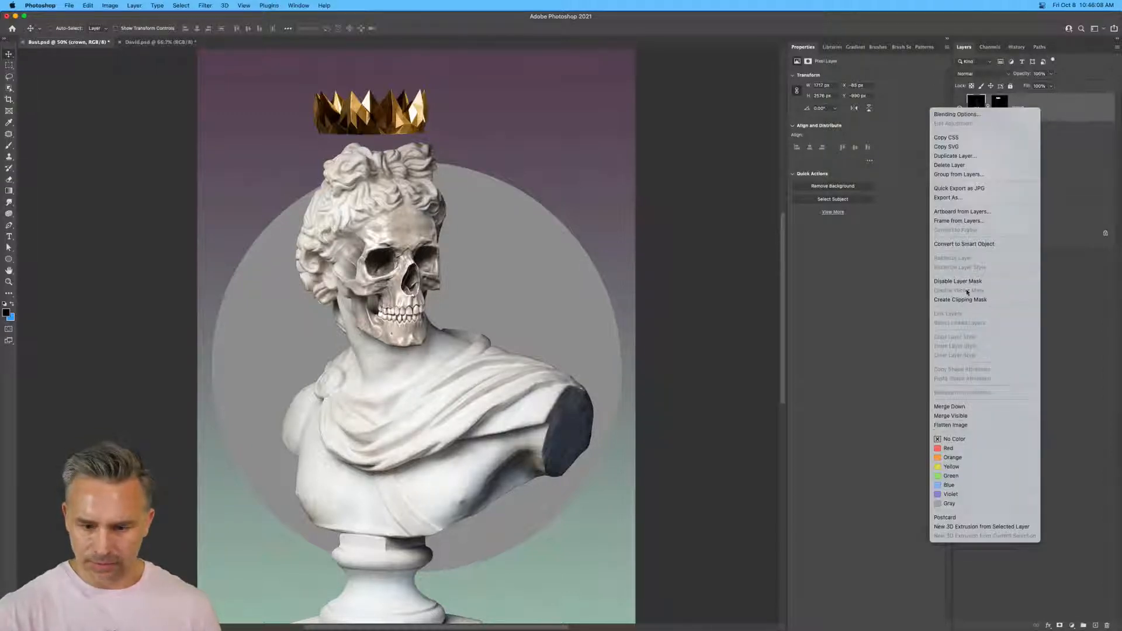
{"action": "left_click", "coordinate": [970, 245]}
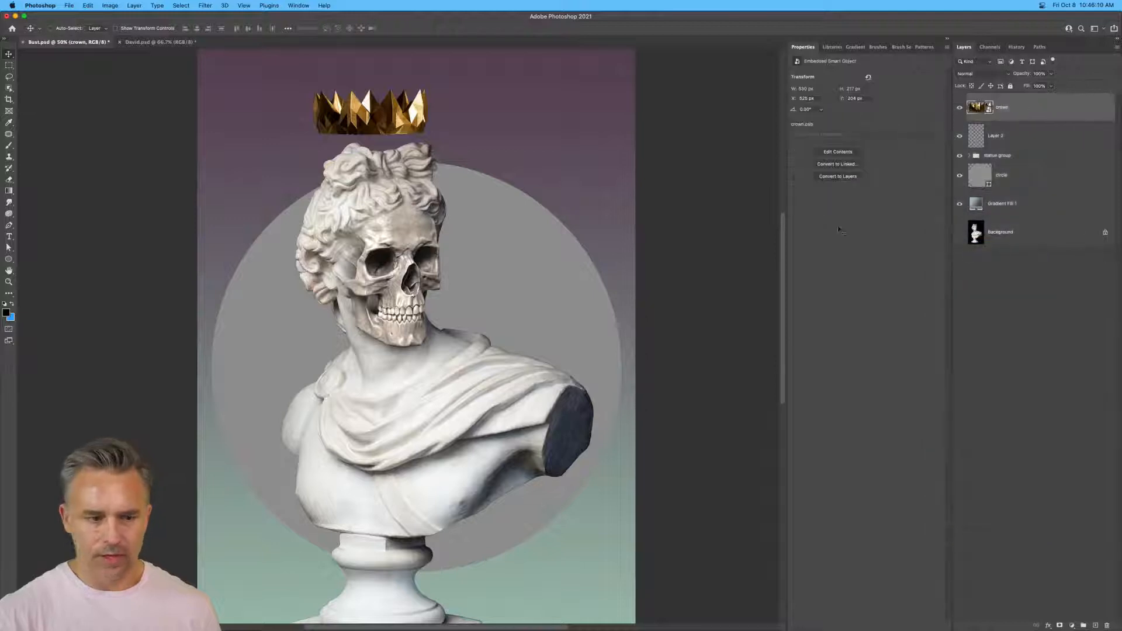
Delete the empty Layer 2 and the Background layer, and save Bust.psd.
{"action": "left_click", "coordinate": [996, 206]}
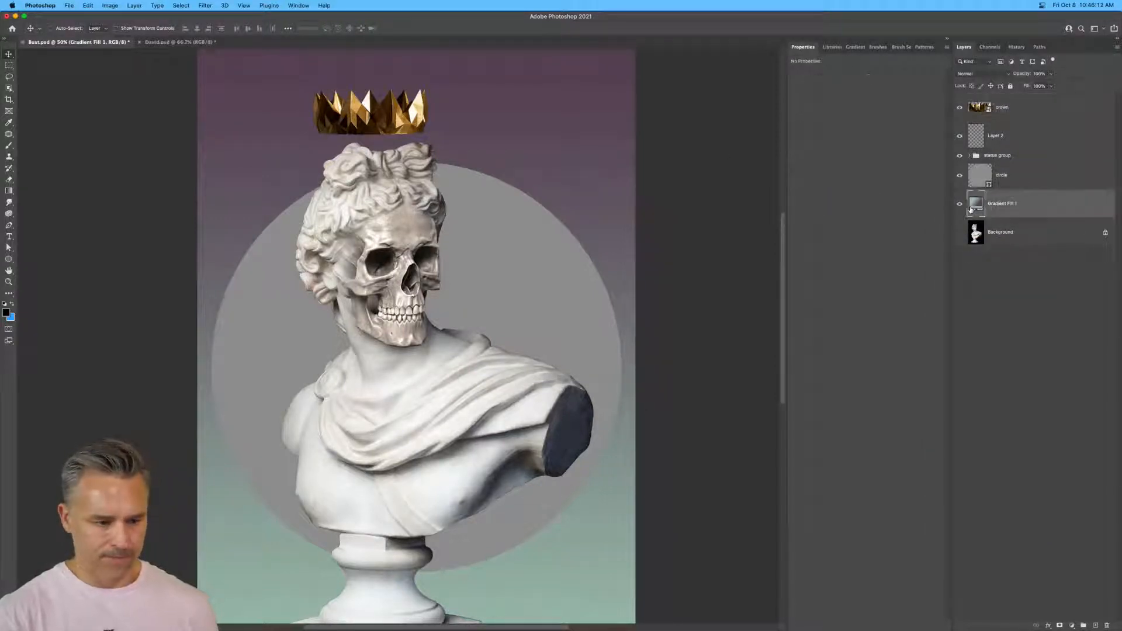
{"action": "left_click", "coordinate": [1003, 109]}
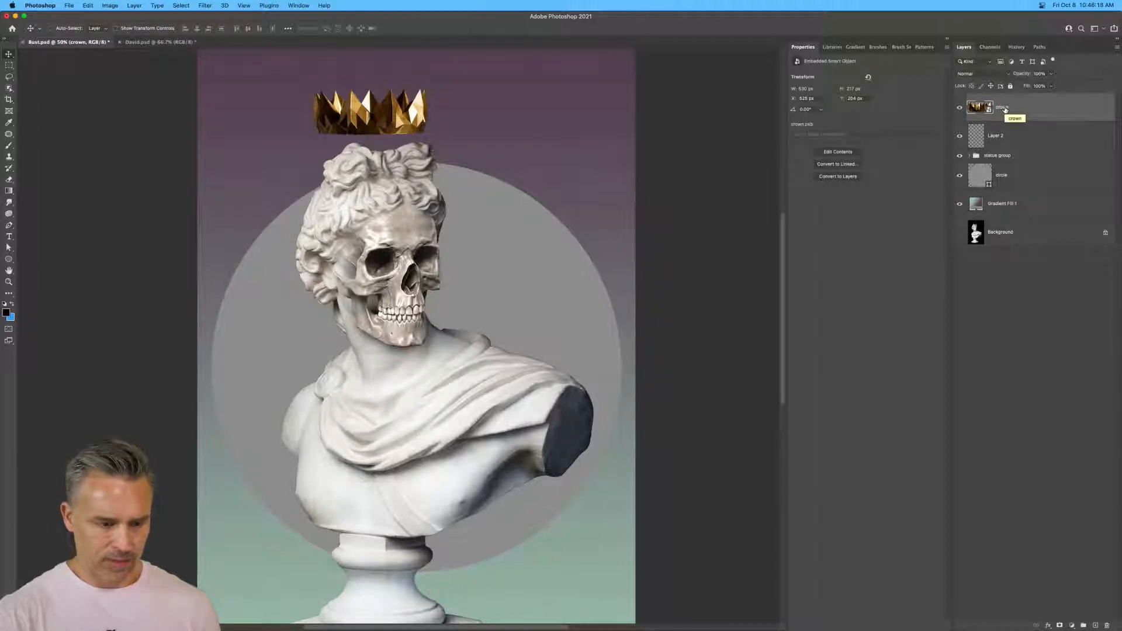
{"action": "left_click_drag", "start_coordinate": [1025, 145], "coordinate": [1107, 625]}
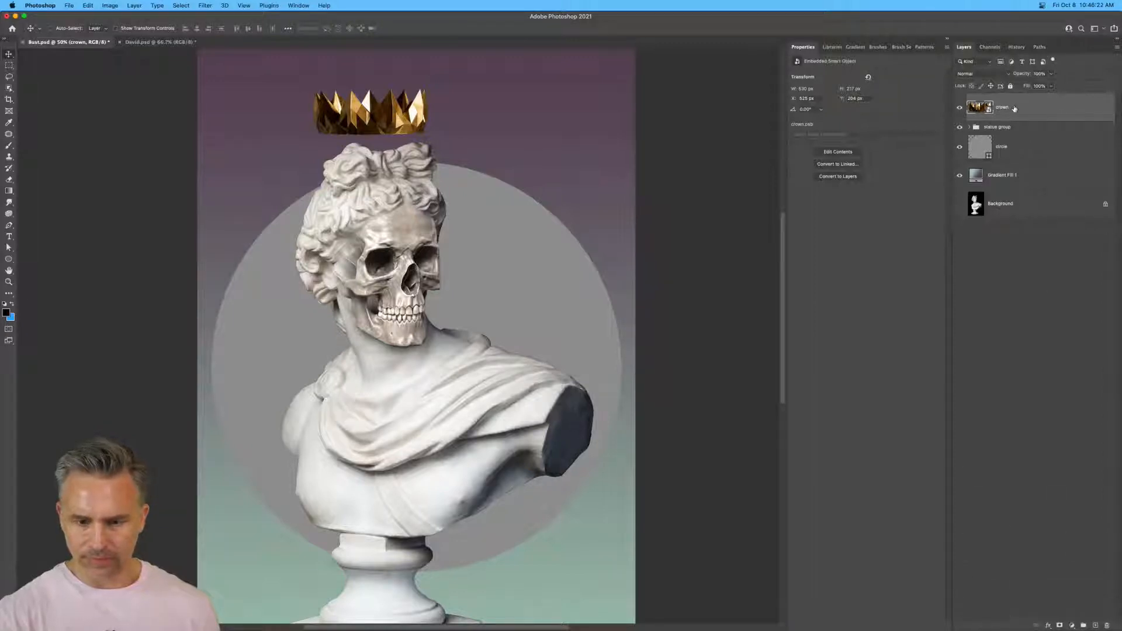
{"action": "left_click_drag", "start_coordinate": [984, 205], "coordinate": [1106, 625]}
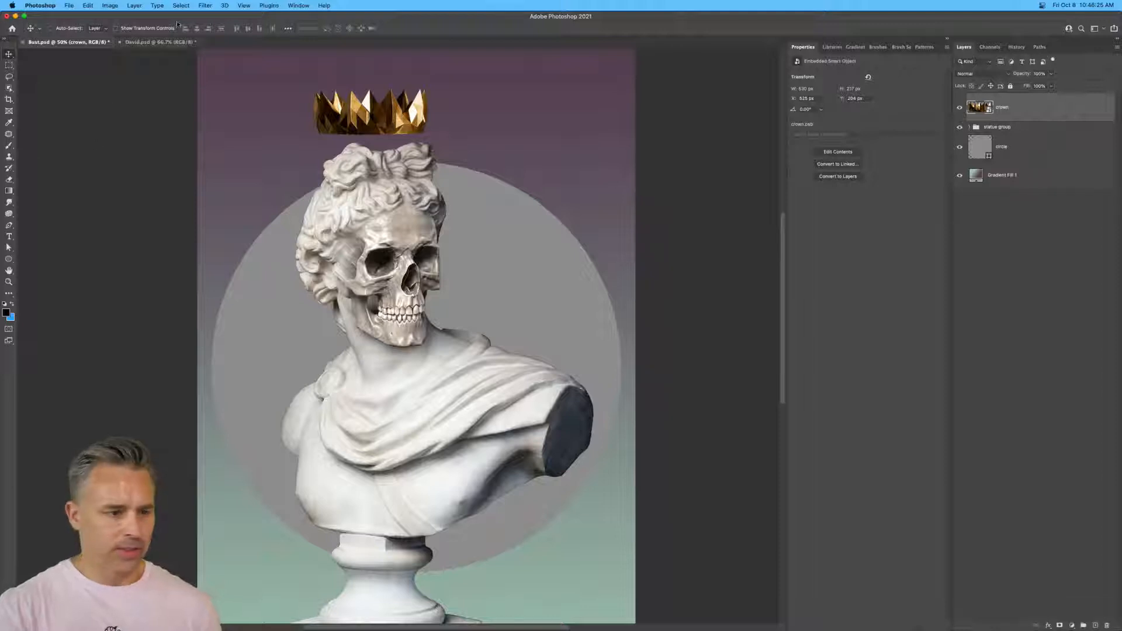
{"action": "key", "text": "super+s"}
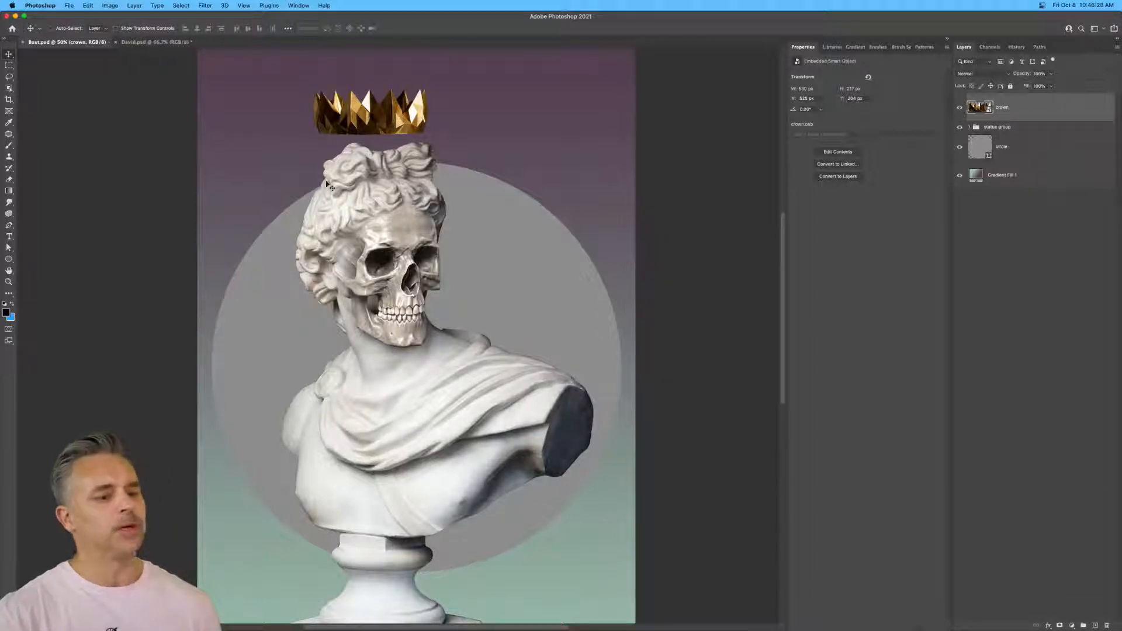
Switch to Finder, open the Bust folder on the desktop, and examine its Bust.psd and skull.ssg files.
{"action": "left_click", "coordinate": [15, 17]}
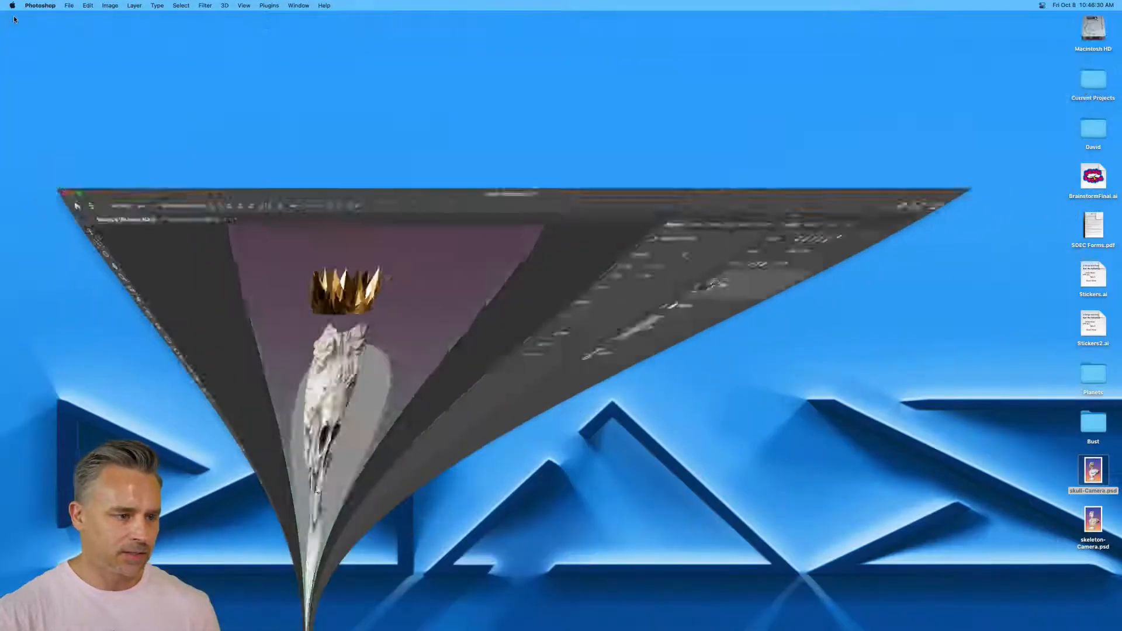
{"action": "left_click", "coordinate": [1091, 425]}
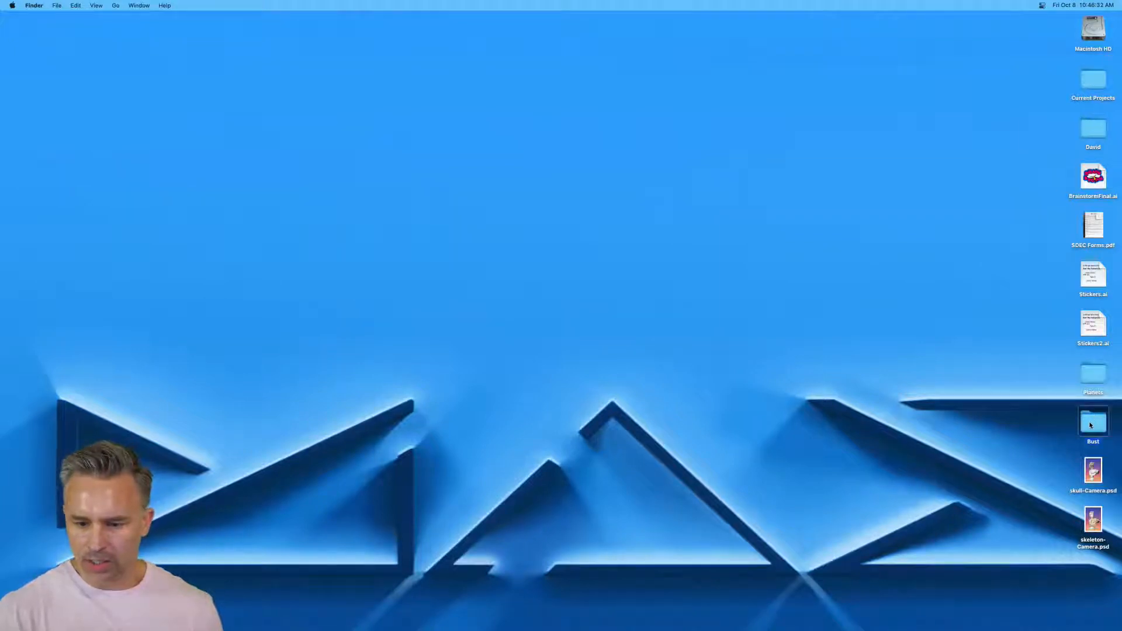
{"action": "double_click", "coordinate": [1091, 425]}
{"action": "left_click_drag", "start_coordinate": [560, 240], "coordinate": [512, 158]}
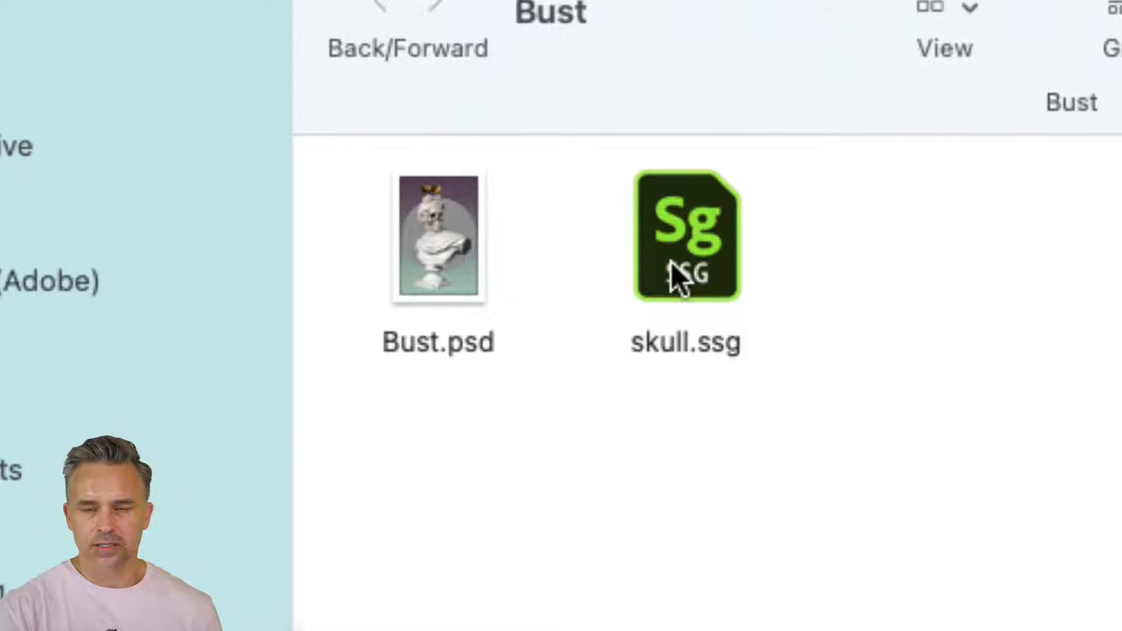
{"action": "right_click", "coordinate": [628, 203]}
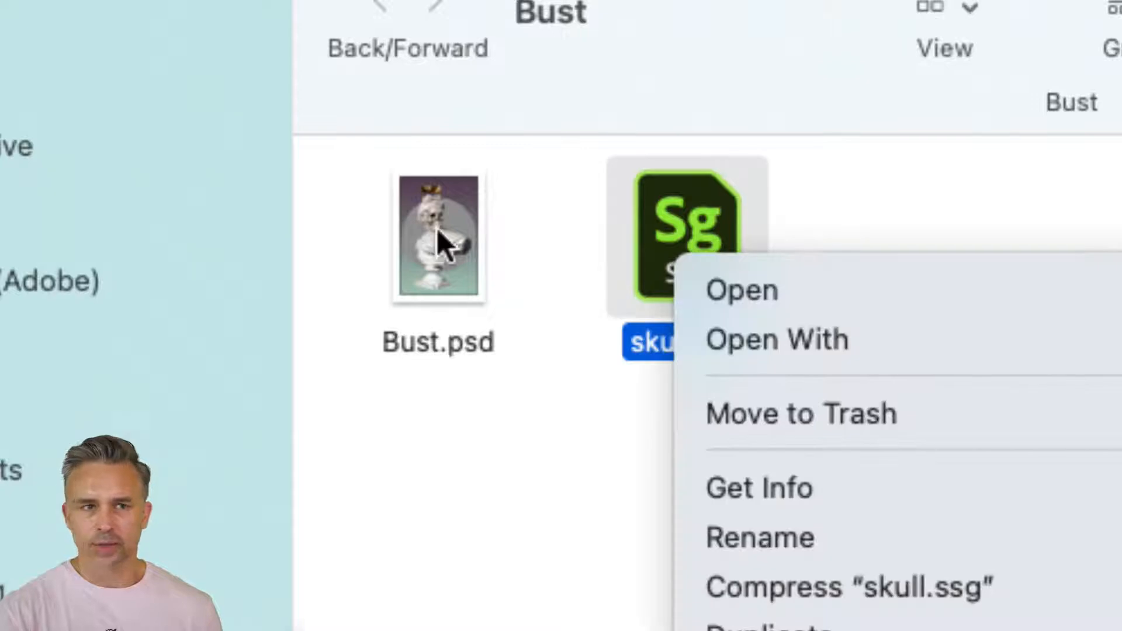
{"action": "left_click", "coordinate": [593, 228]}
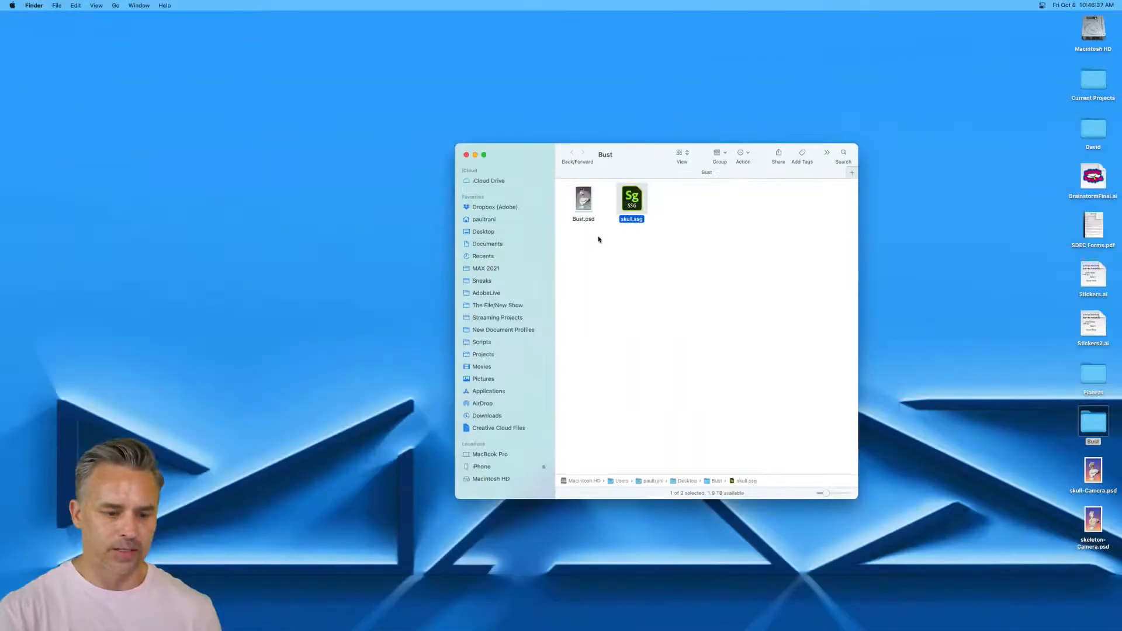
{"action": "left_click", "coordinate": [500, 431]}
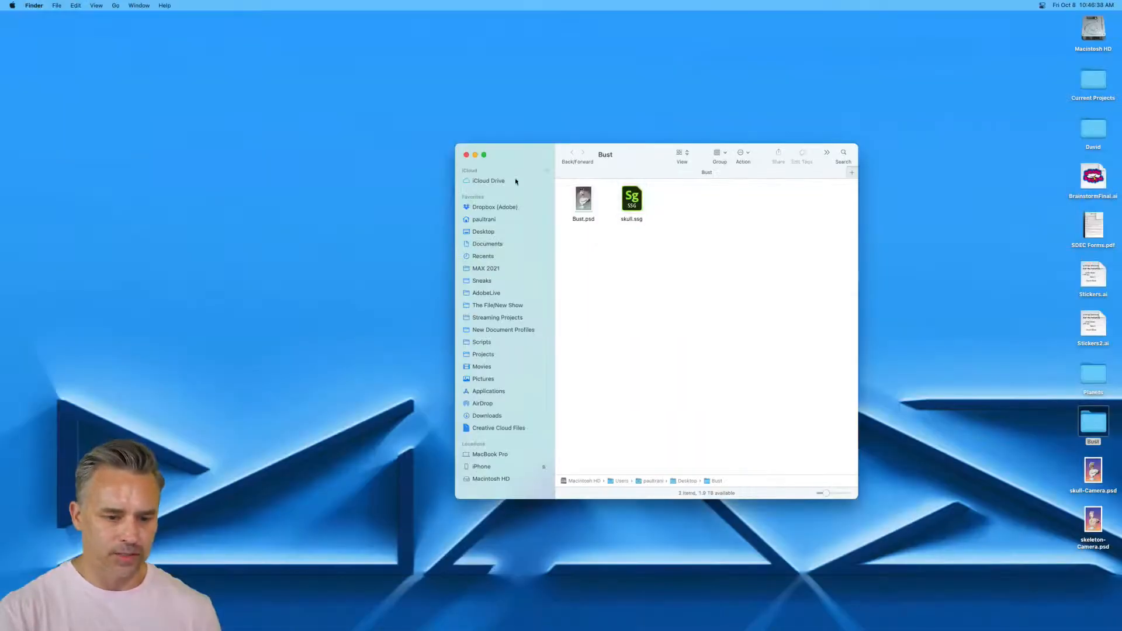
{"action": "left_click_drag", "start_coordinate": [119, 50], "coordinate": [1074, 335]}
{"action": "left_click_drag", "start_coordinate": [709, 214], "coordinate": [709, 217]}
Switch to Substance 3D Stager to view the rendered skeleton scene, and minimize its window.
{"action": "mouse_move", "coordinate": [281, 630]}
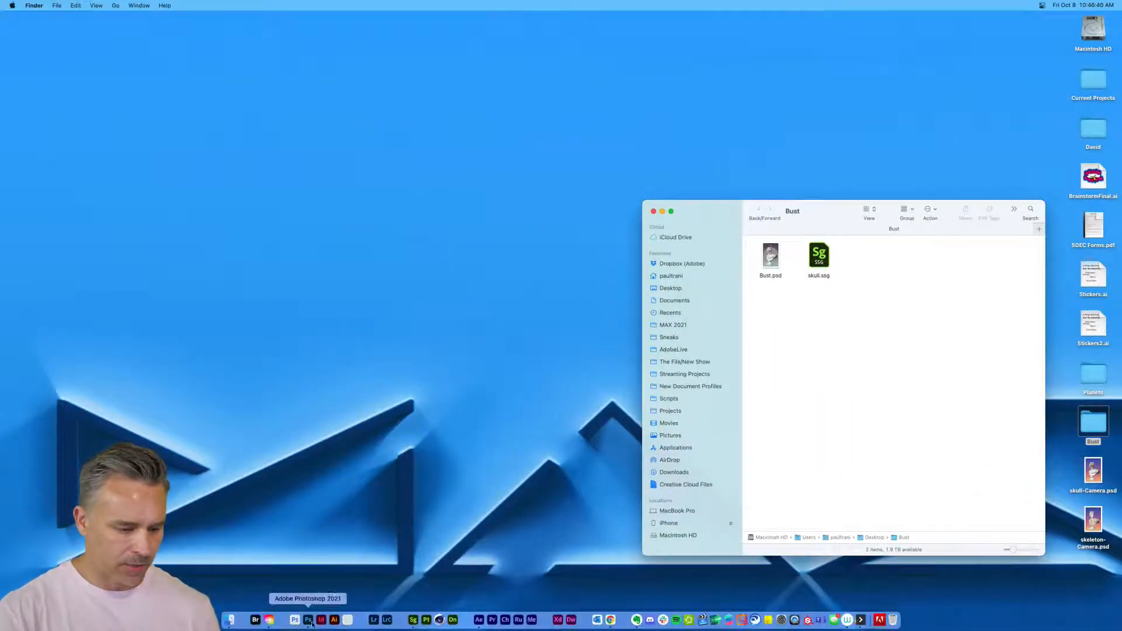
{"action": "left_click", "coordinate": [414, 620]}
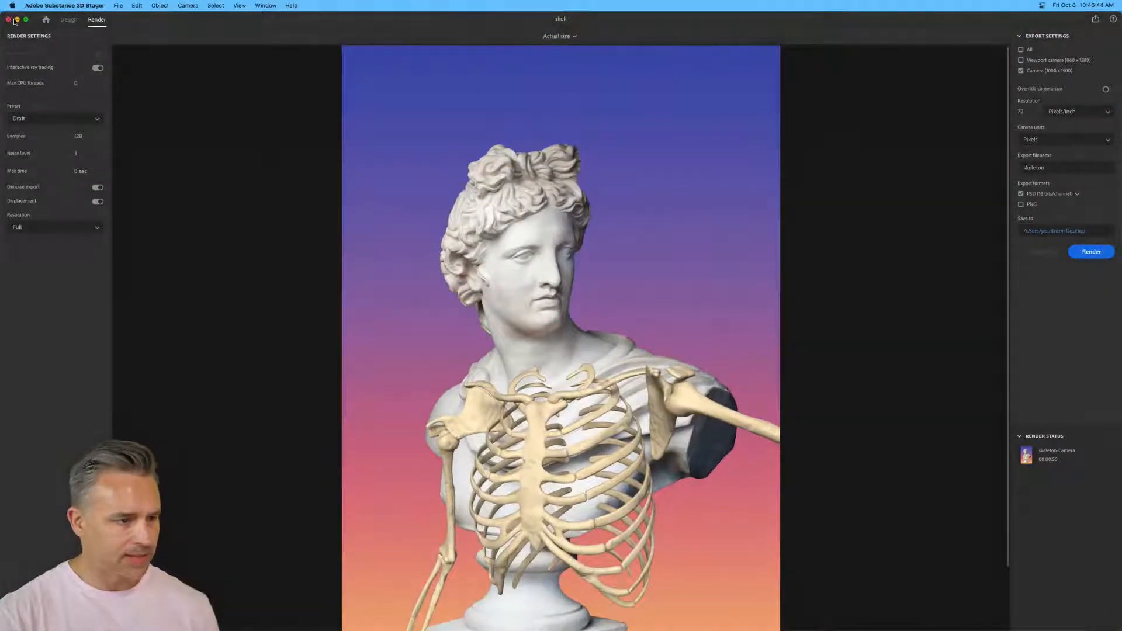
{"action": "left_click", "coordinate": [16, 20]}
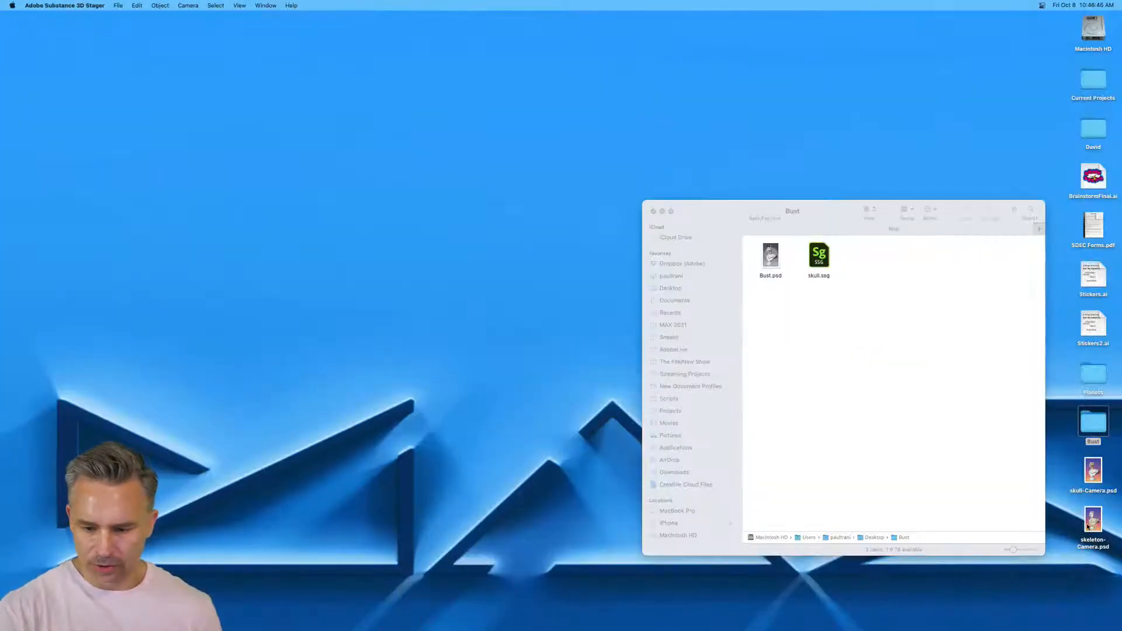
Open skeleton-Camera.psd from the desktop in Photoshop and tile all open documents.
{"action": "left_click", "coordinate": [1088, 525]}
{"action": "double_click", "coordinate": [1093, 523]}
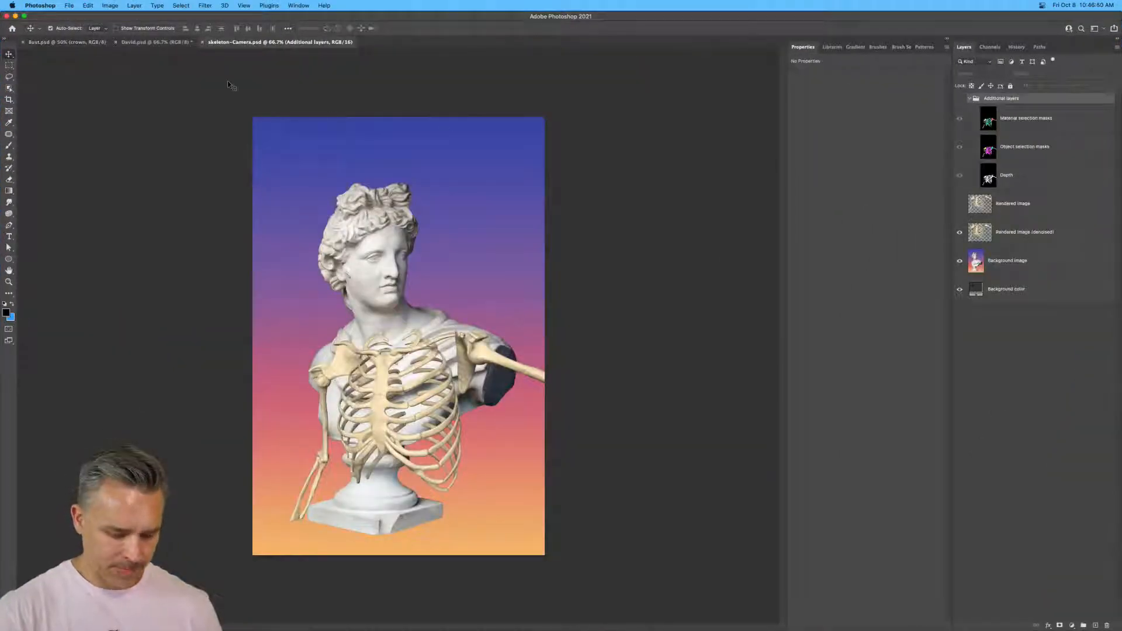
{"action": "key", "text": "super+shift+t"}
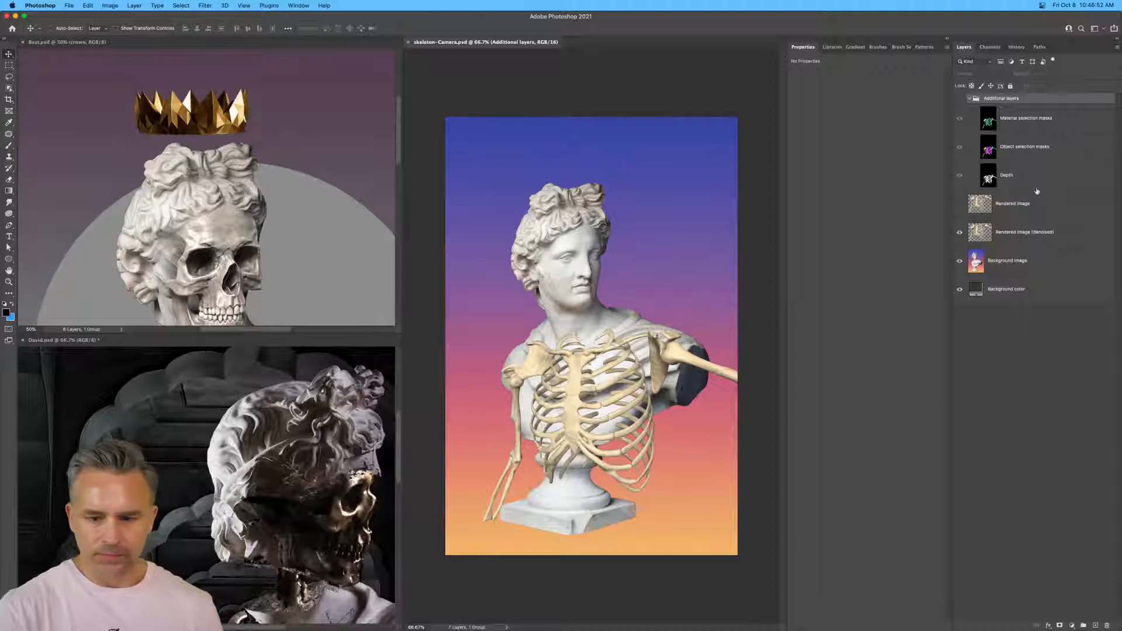
Copy the "Rendered image (denoised)" layer into Bust.psd, close skeleton-Camera.psd without saving, and consolidate the remaining documents.
{"action": "left_click_drag", "start_coordinate": [1043, 235], "coordinate": [189, 236]}
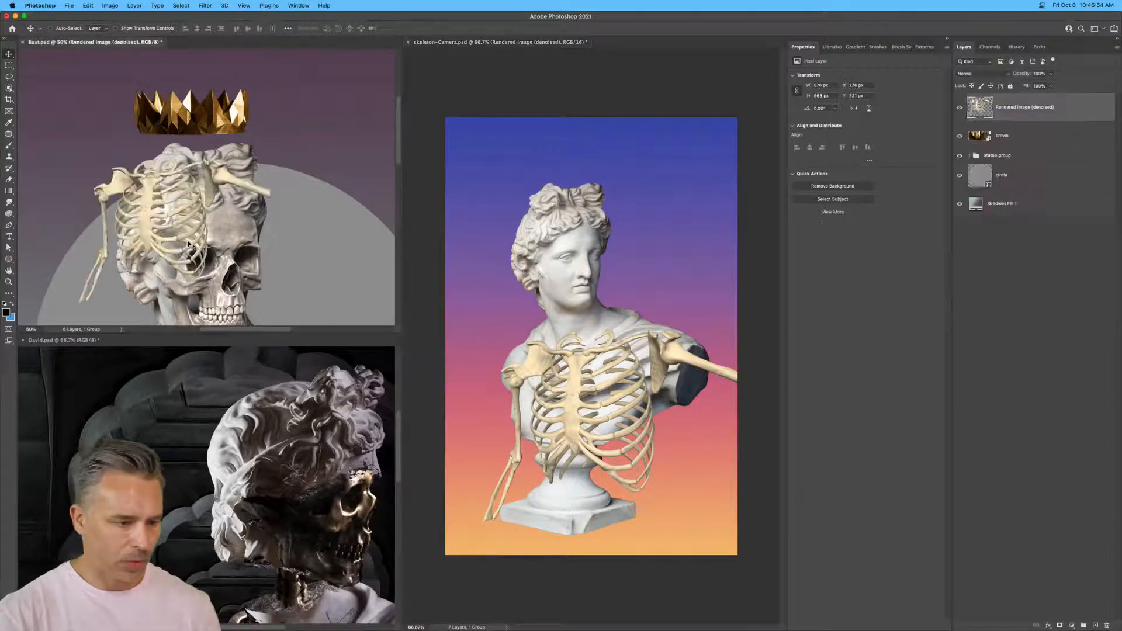
{"action": "left_click", "coordinate": [559, 280]}
{"action": "left_click", "coordinate": [408, 42]}
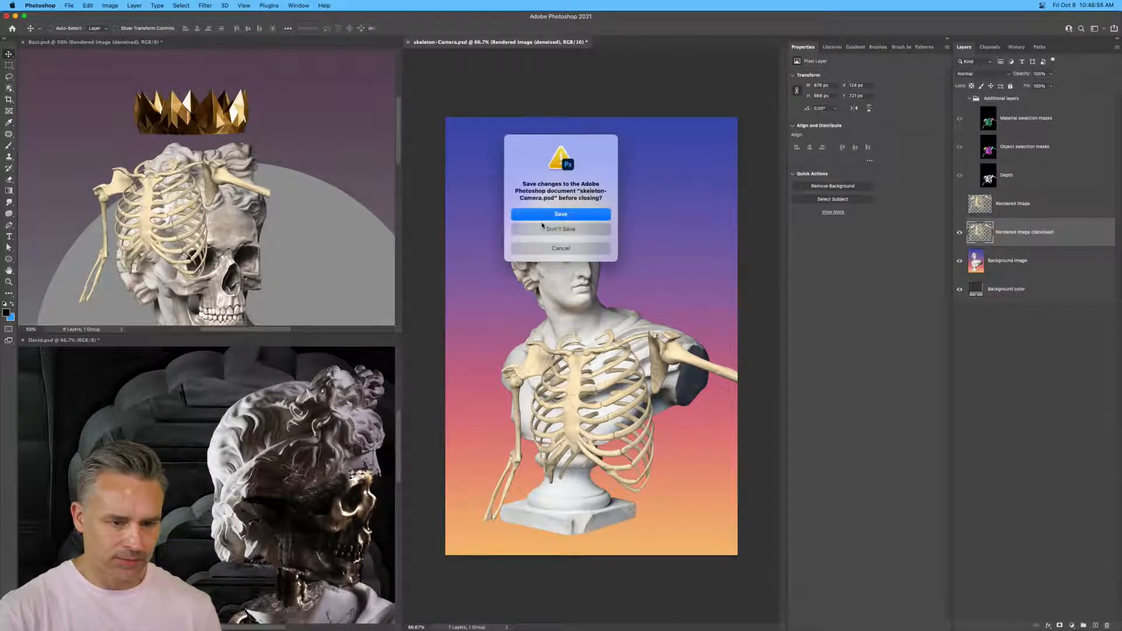
{"action": "left_click", "coordinate": [561, 230]}
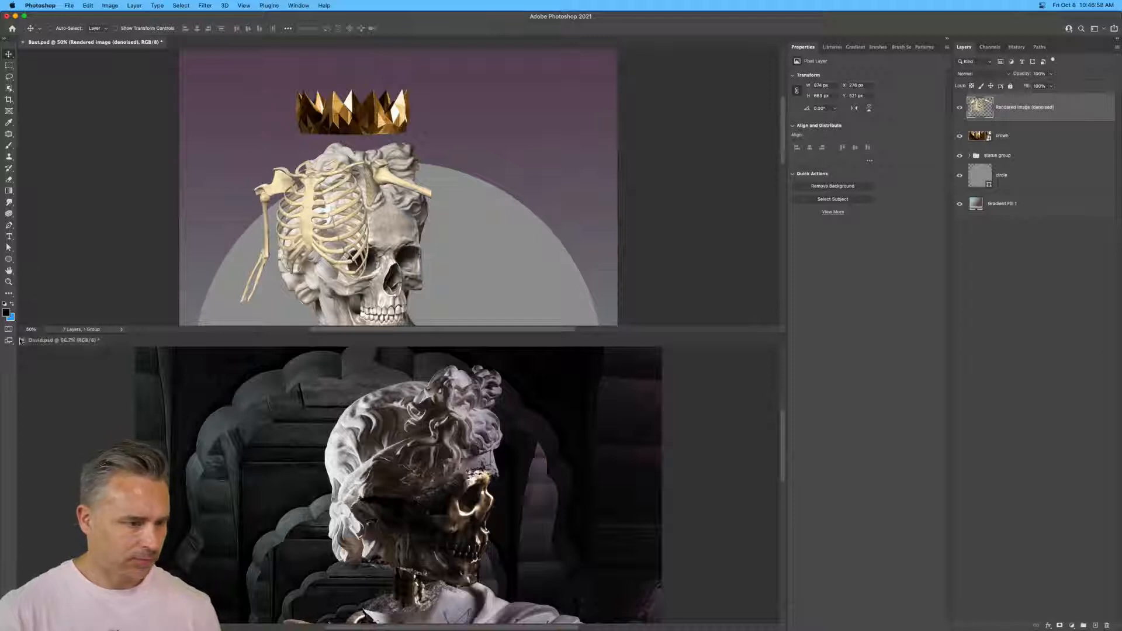
{"action": "key", "text": "F2"}
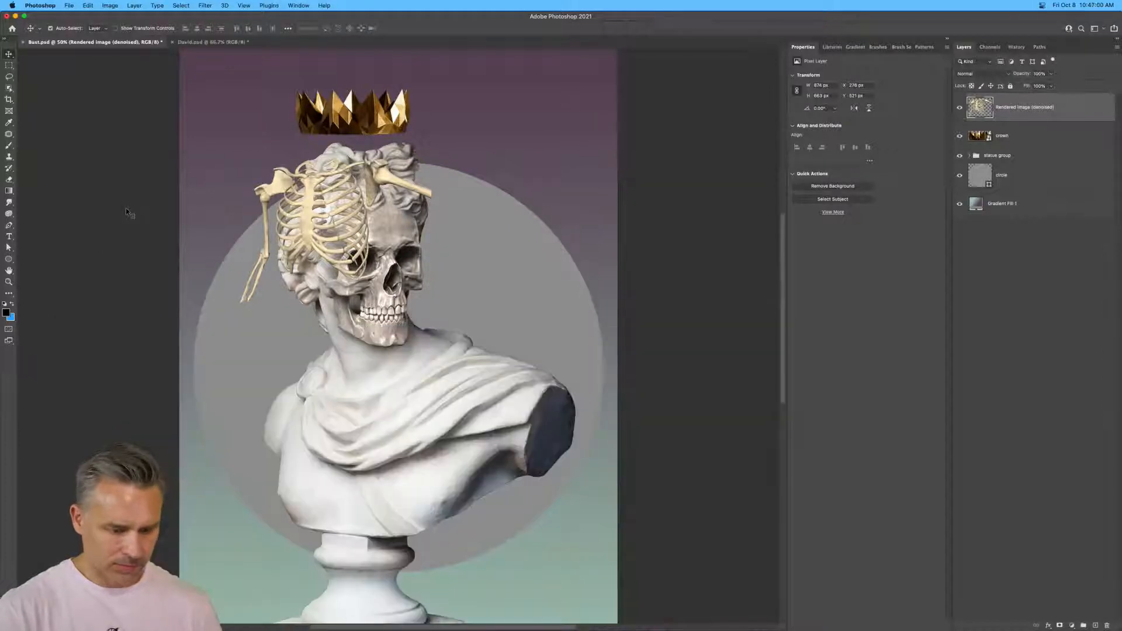
Scale the rendered bones to about 219% and position the rib cage over the statue's chest and shoulders.
{"action": "key", "text": "super+plus"}
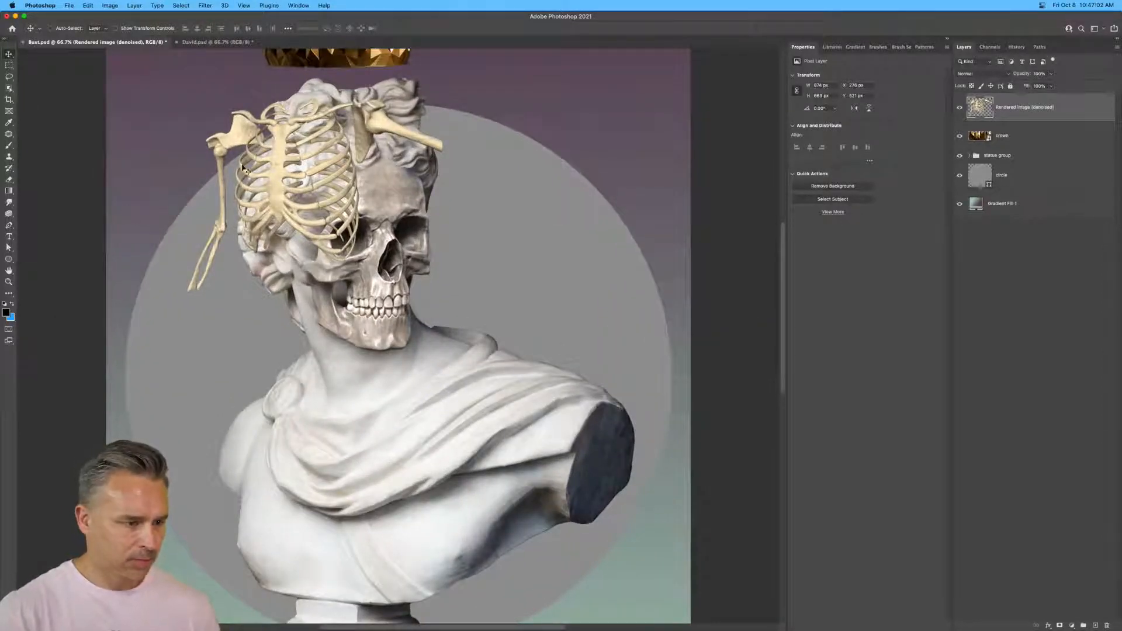
{"action": "left_click_drag", "start_coordinate": [244, 168], "coordinate": [426, 555]}
{"action": "key", "text": "super+minus"}
{"action": "key", "text": "super+minus"}
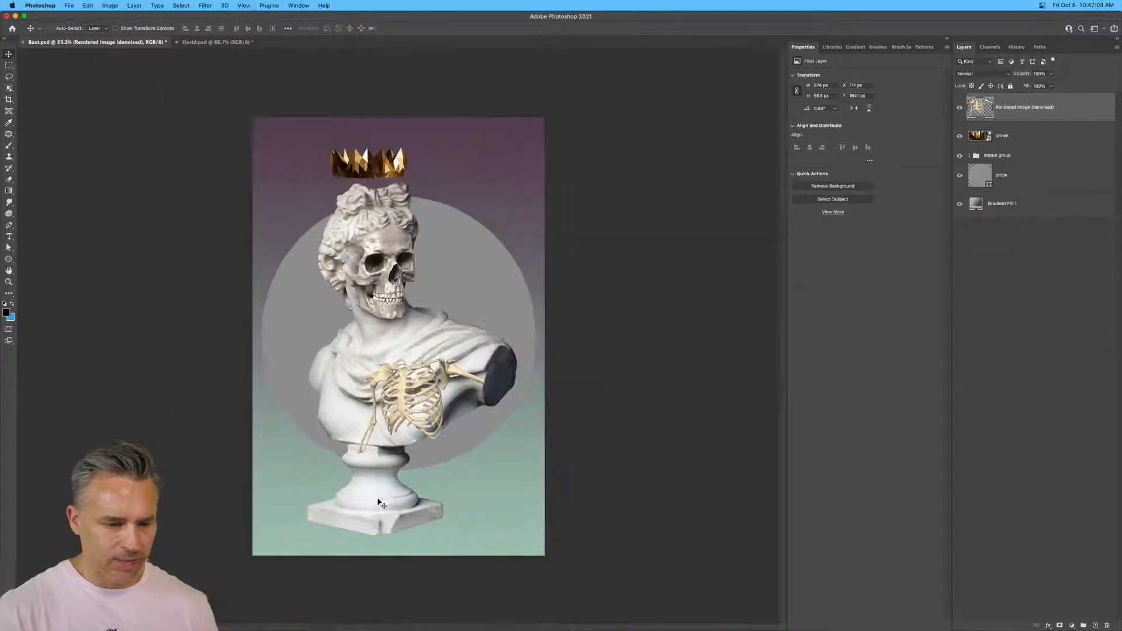
{"action": "left_click_drag", "start_coordinate": [374, 454], "coordinate": [384, 503]}
{"action": "key", "text": "super+t"}
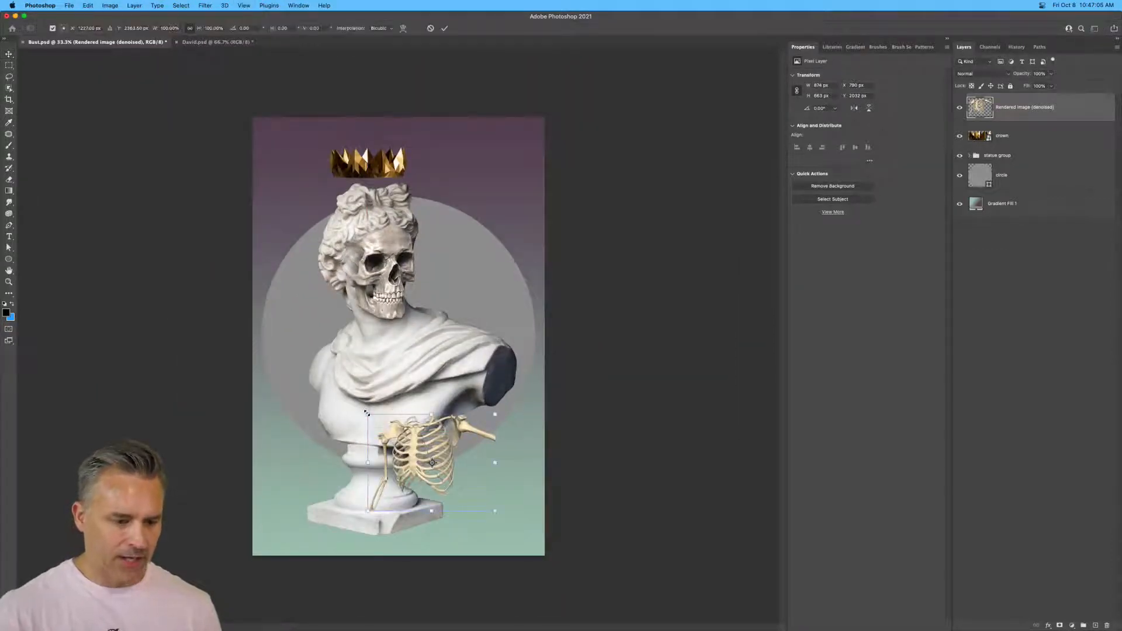
{"action": "left_click_drag", "start_coordinate": [366, 413], "coordinate": [215, 296]}
{"action": "left_click_drag", "start_coordinate": [334, 359], "coordinate": [394, 413]}
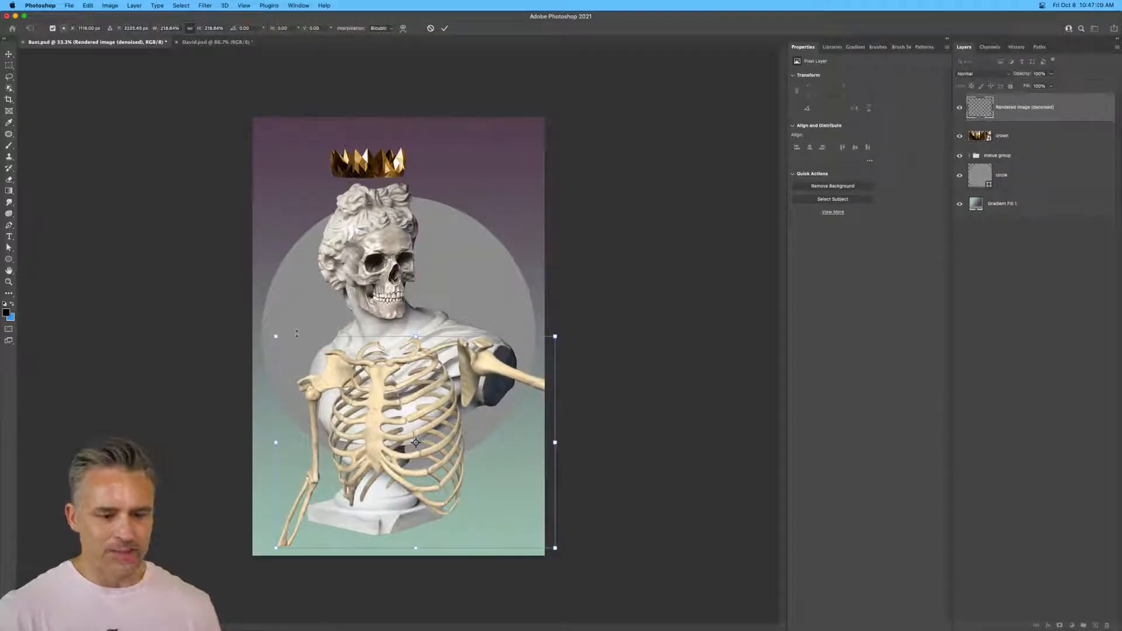
{"action": "key", "text": "Return"}
Rename the rendered bones layer "skeleton" and move it below the crown layer.
{"action": "key", "text": "super+equal"}
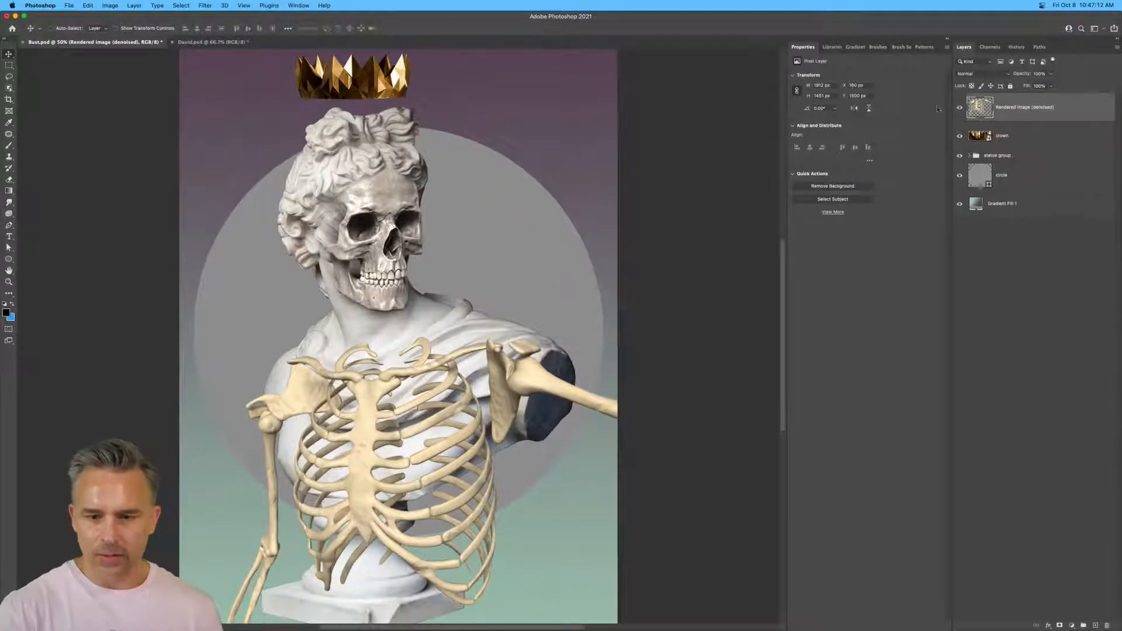
{"action": "double_click", "coordinate": [1008, 107]}
{"action": "type", "text": "skeleton"}
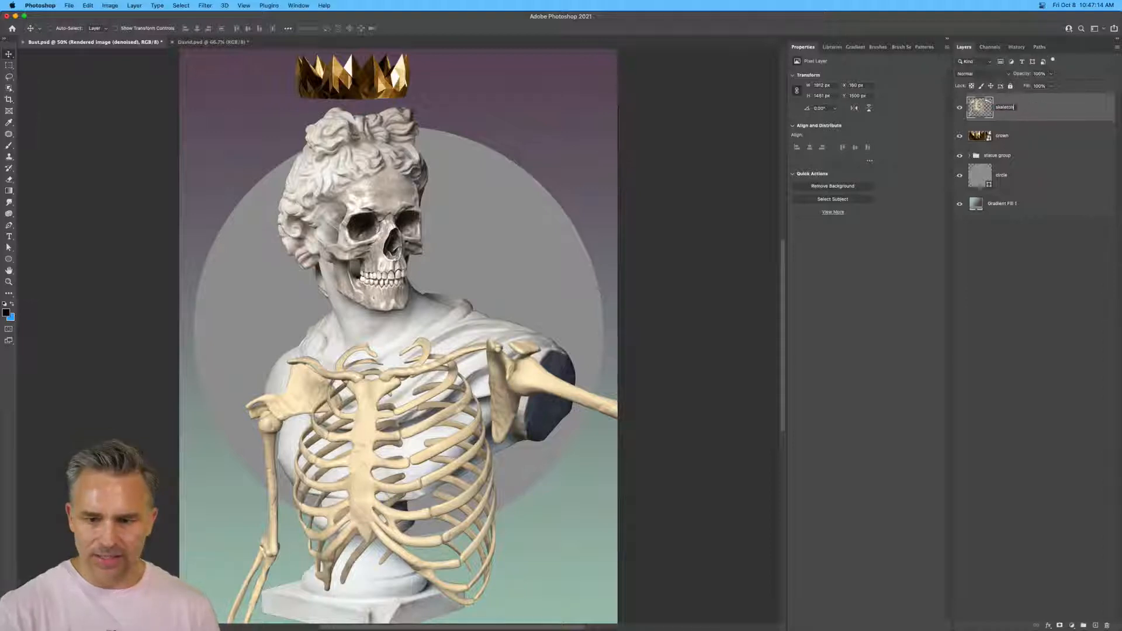
{"action": "key", "text": "Return"}
{"action": "left_click_drag", "start_coordinate": [1029, 111], "coordinate": [1027, 147]}
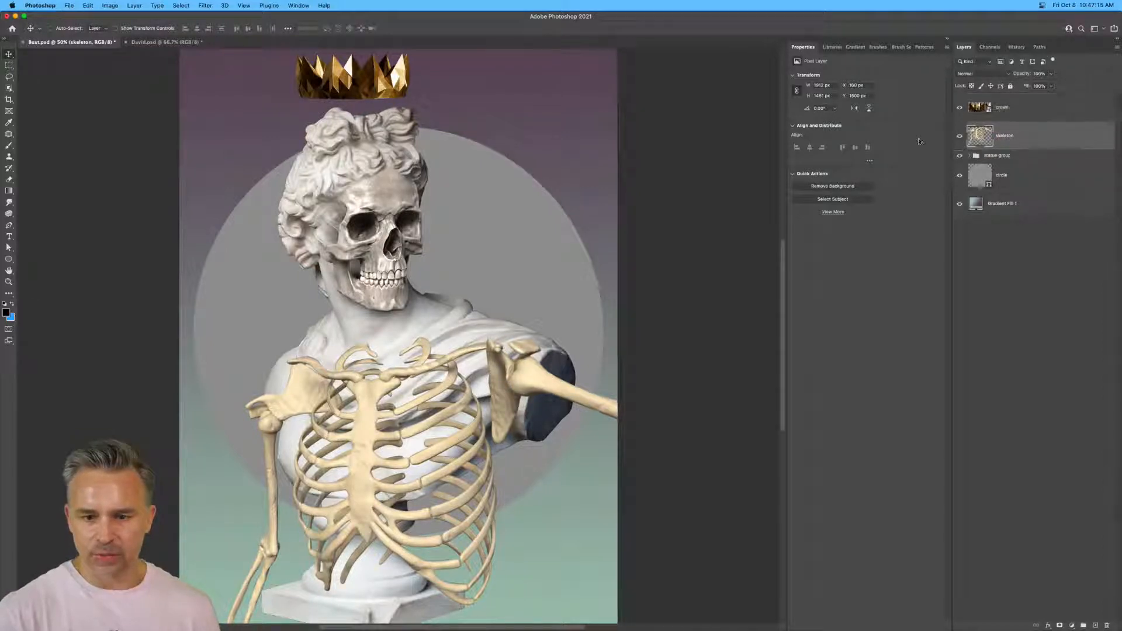
Group the skeleton layer into a new group named "skeleton".
{"action": "right_click", "coordinate": [1030, 134]}
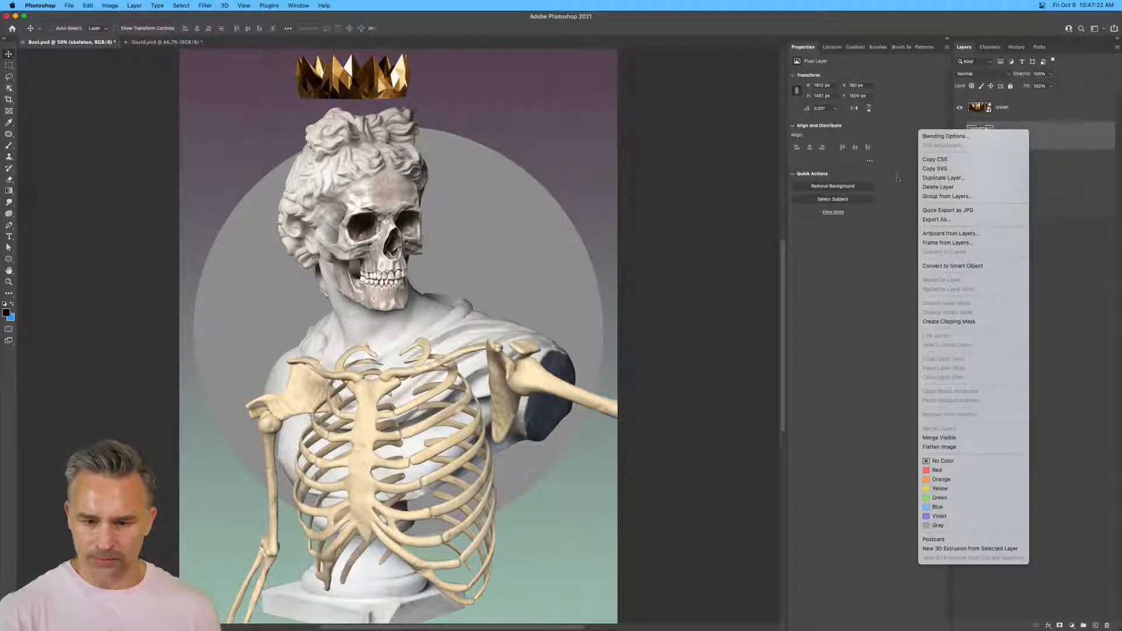
{"action": "left_click", "coordinate": [947, 197]}
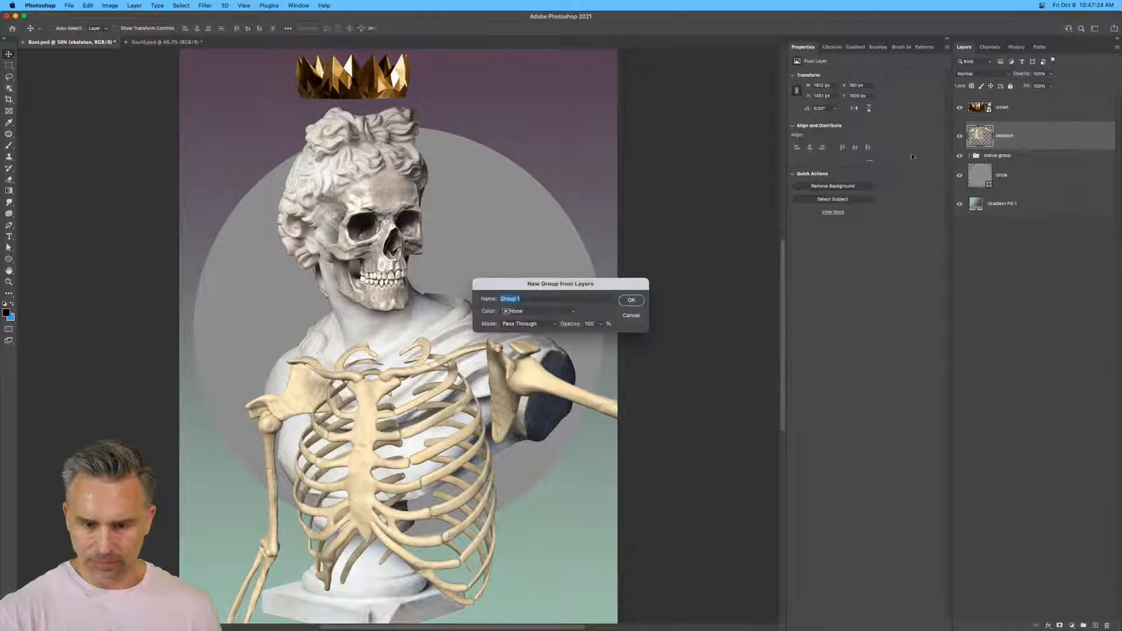
{"action": "type", "text": "skeleton"}
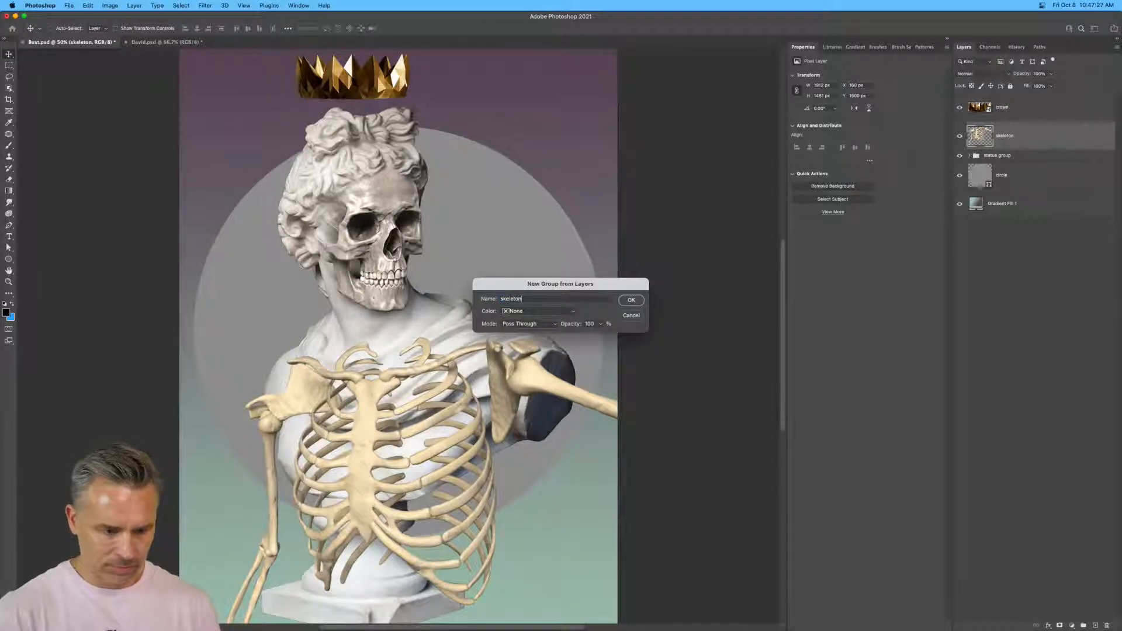
{"action": "key", "text": "Return"}
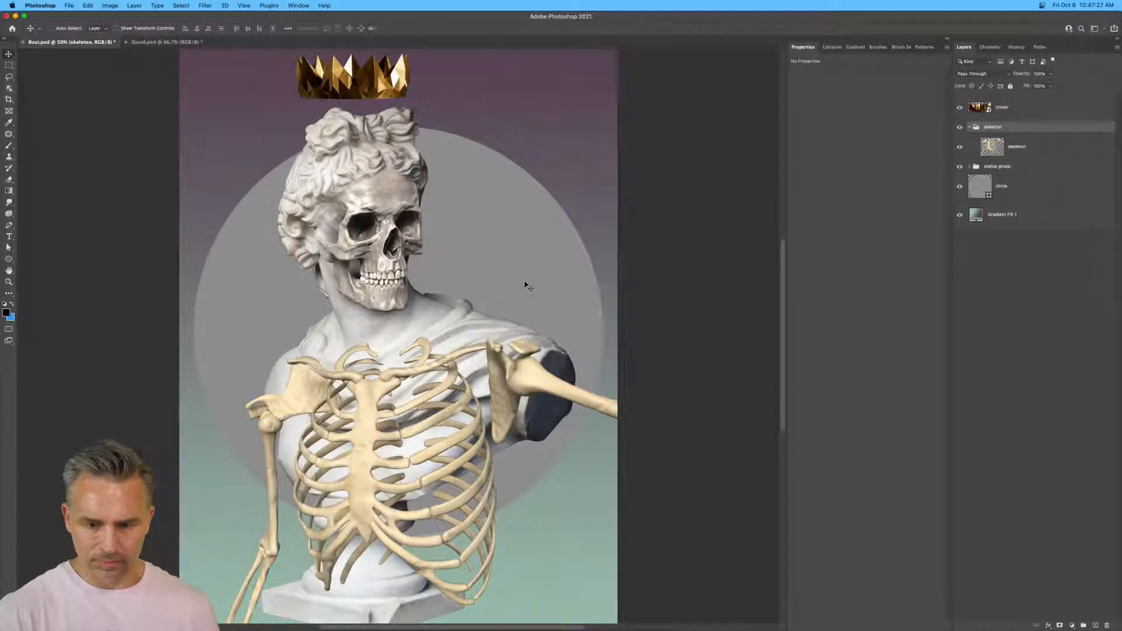
{"action": "left_click", "coordinate": [970, 128]}
{"action": "double_click", "coordinate": [973, 128]}
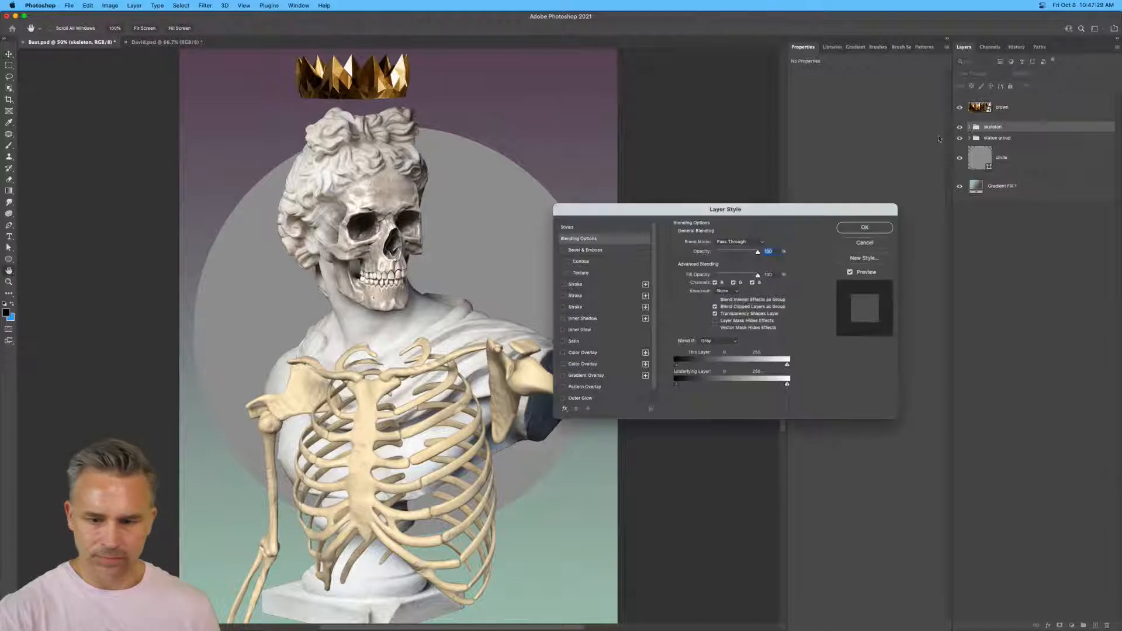
{"action": "left_click", "coordinate": [867, 243]}
{"action": "left_click", "coordinate": [969, 127]}
Desaturate the skeleton layer with Hue/Saturation, setting the saturation to about -50, and save Bust.psd.
{"action": "left_click", "coordinate": [996, 151]}
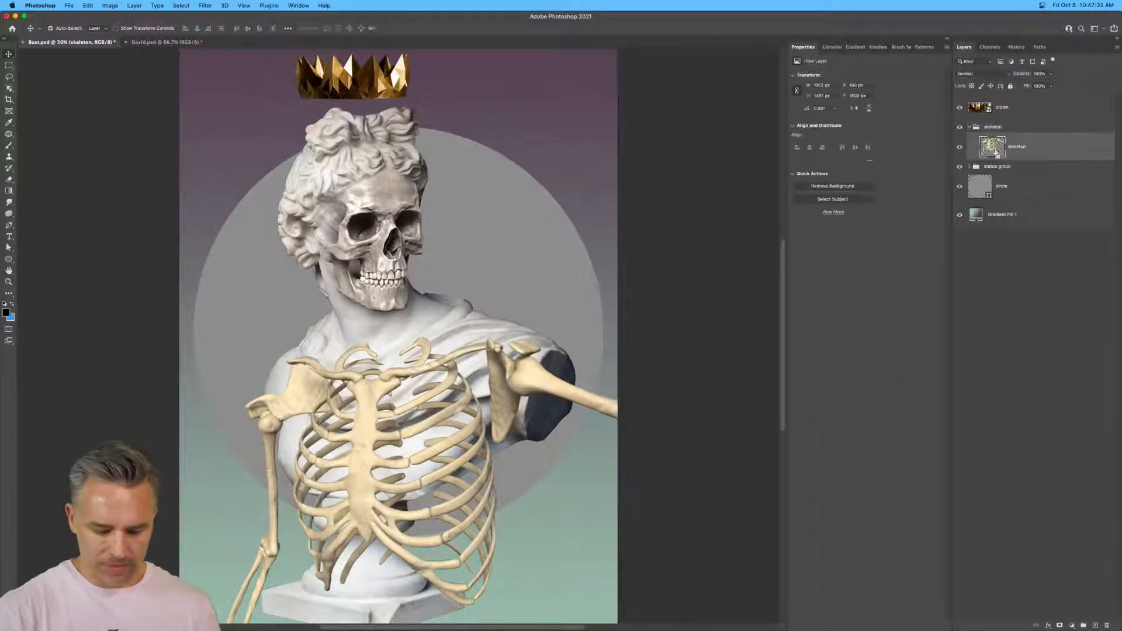
{"action": "key", "text": "super+u"}
{"action": "left_click_drag", "start_coordinate": [572, 217], "coordinate": [582, 216]}
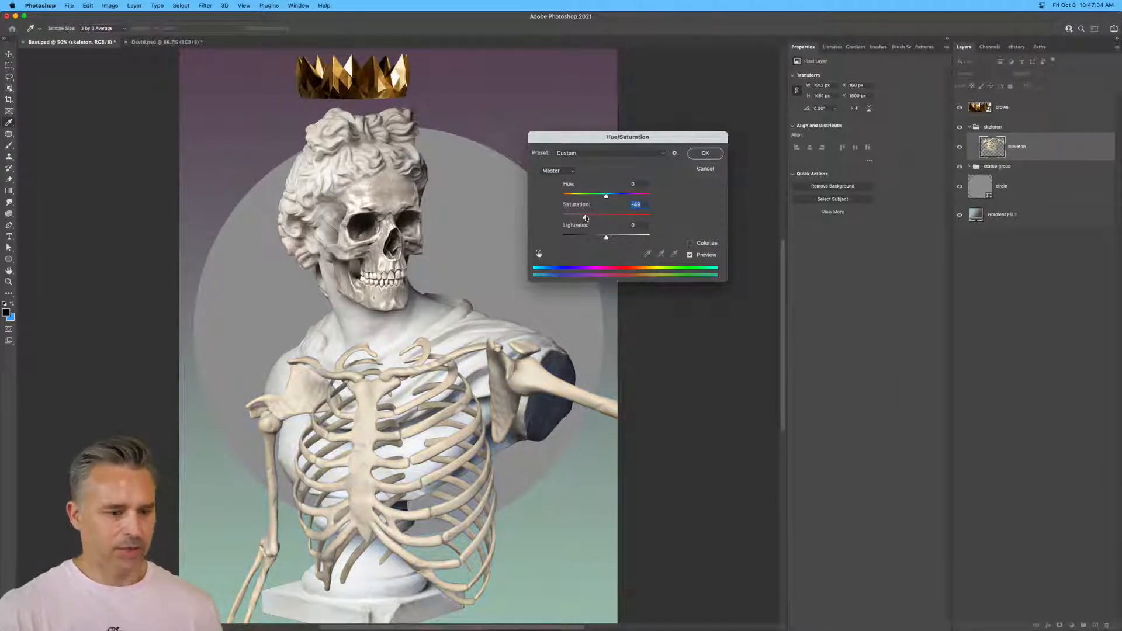
{"action": "key", "text": "Return"}
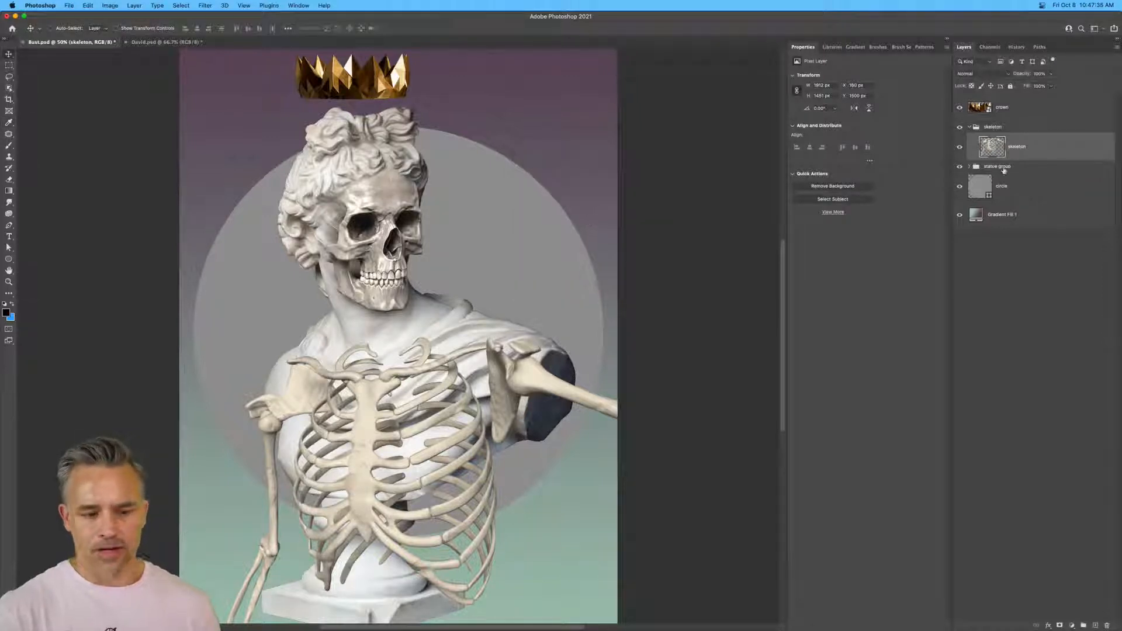
{"action": "key", "text": "super+s"}
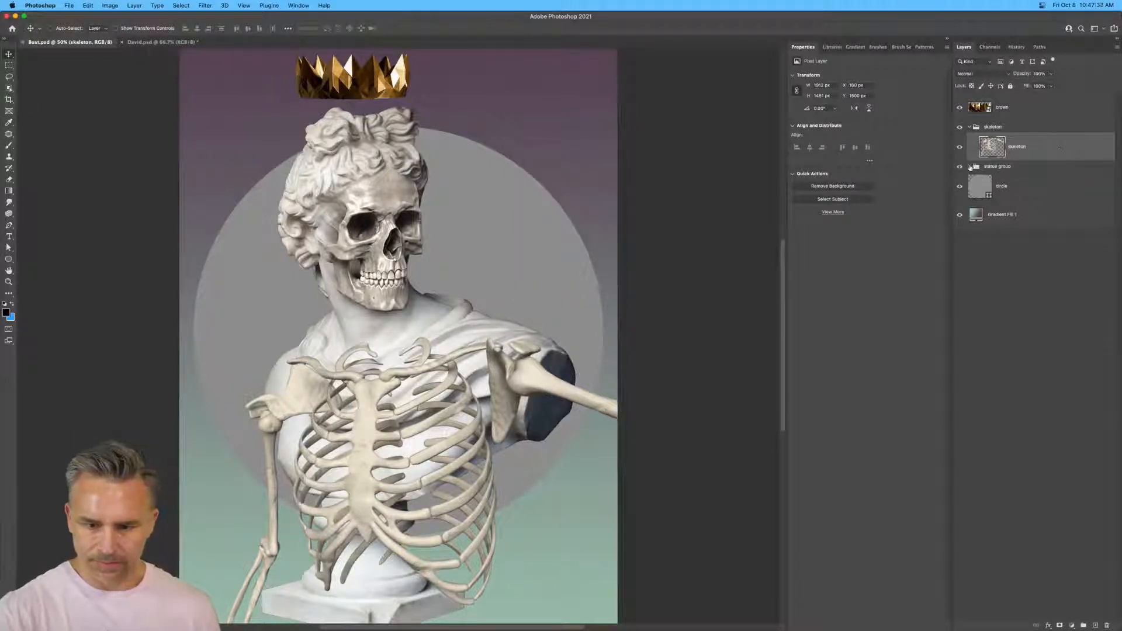
Duplicate the masked statue layer inside the statue group and hide the original copy beneath it.
{"action": "left_click", "coordinate": [970, 167]}
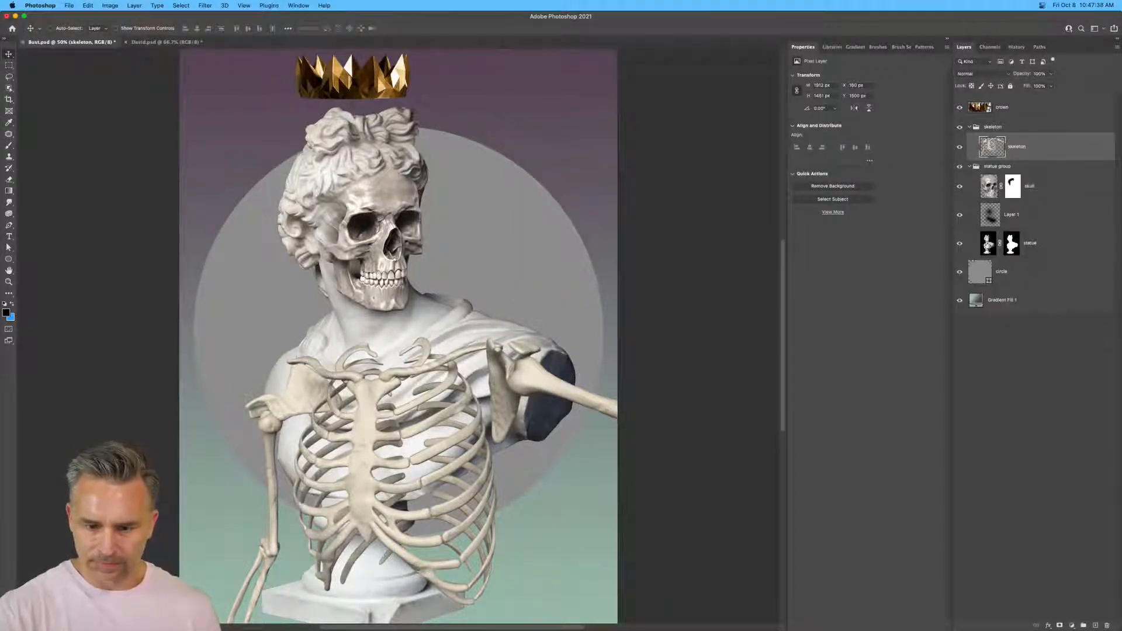
{"action": "left_click", "coordinate": [987, 248]}
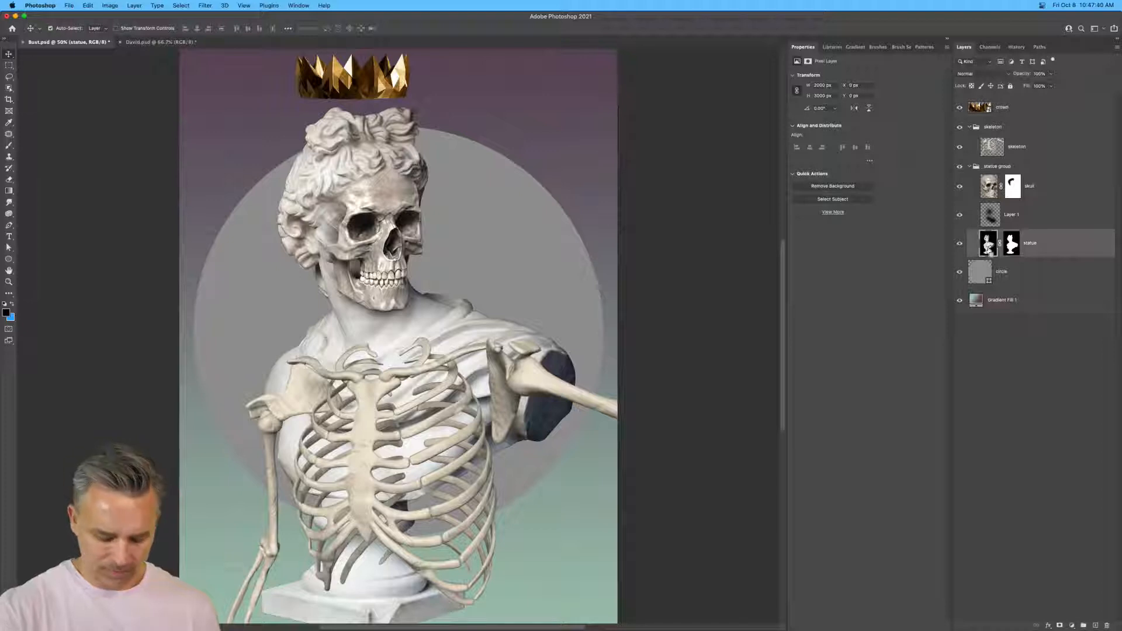
{"action": "key", "text": "super+j"}
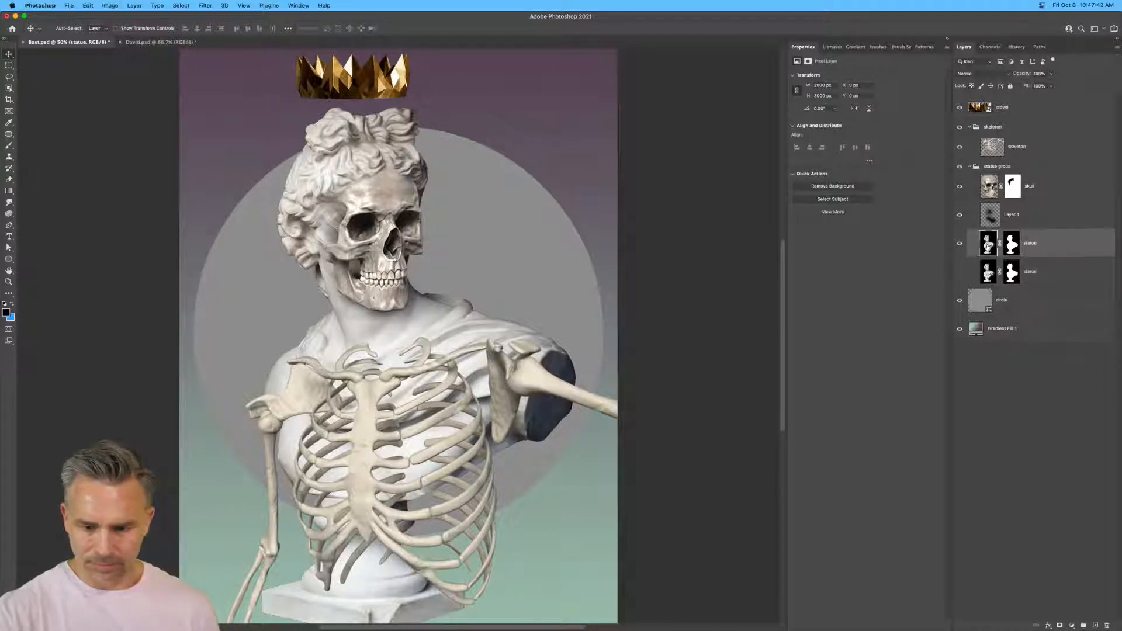
{"action": "left_click_drag", "start_coordinate": [169, 463], "coordinate": [183, 368]}
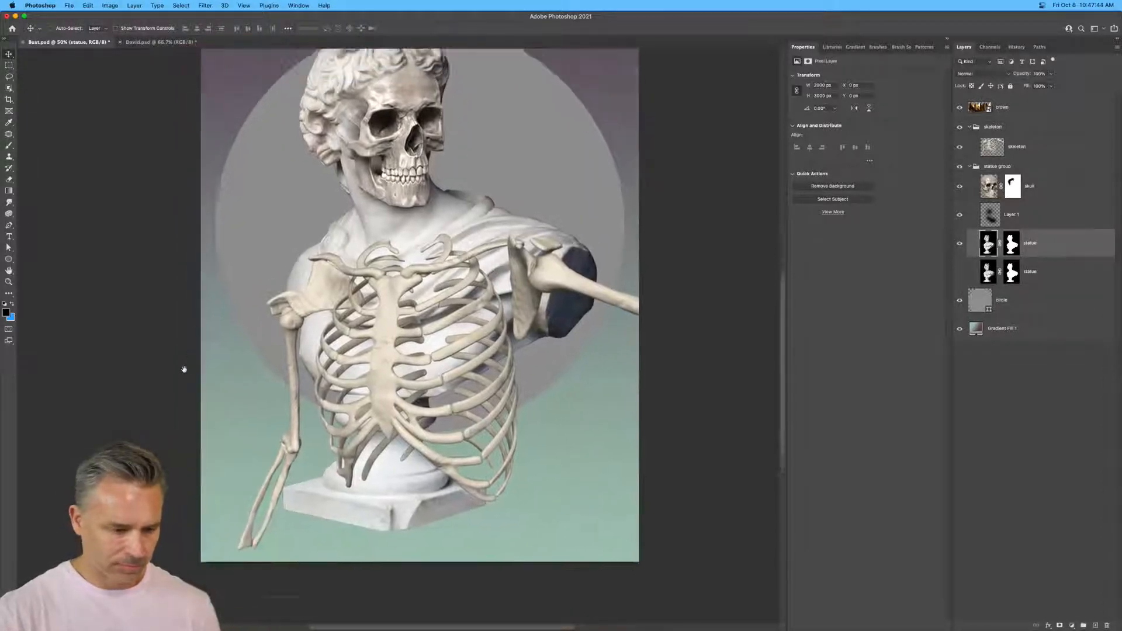
Delete the spare statue layer from the statue group, make the remaining statue layer visible, and save Bust.psd.
{"action": "left_click", "coordinate": [959, 127]}
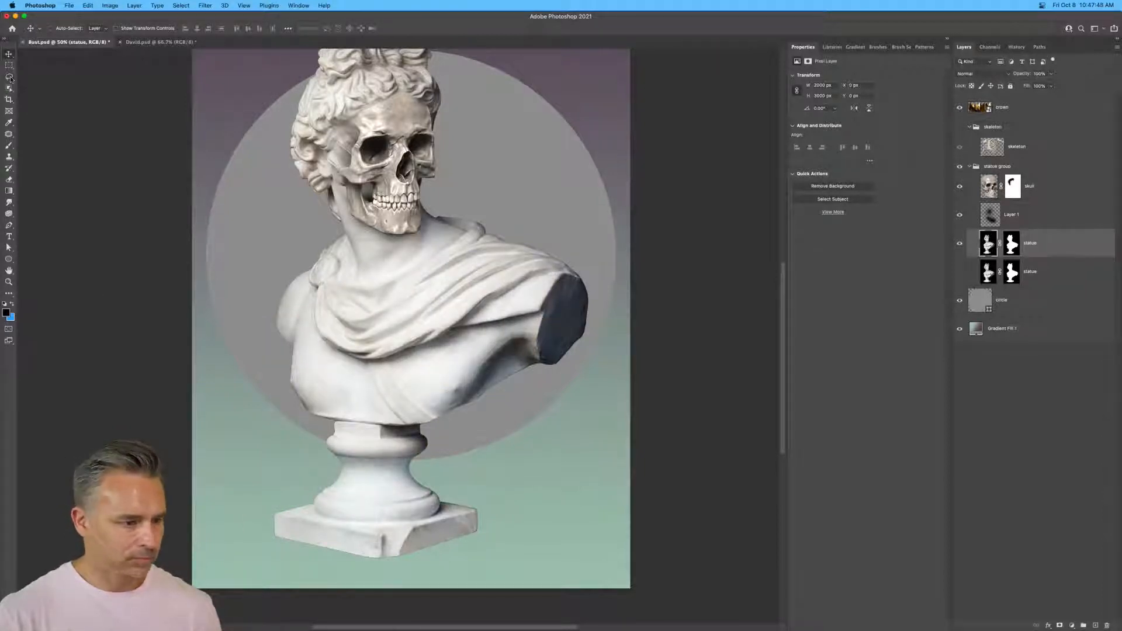
{"action": "left_click", "coordinate": [972, 129]}
{"action": "left_click", "coordinate": [959, 127]}
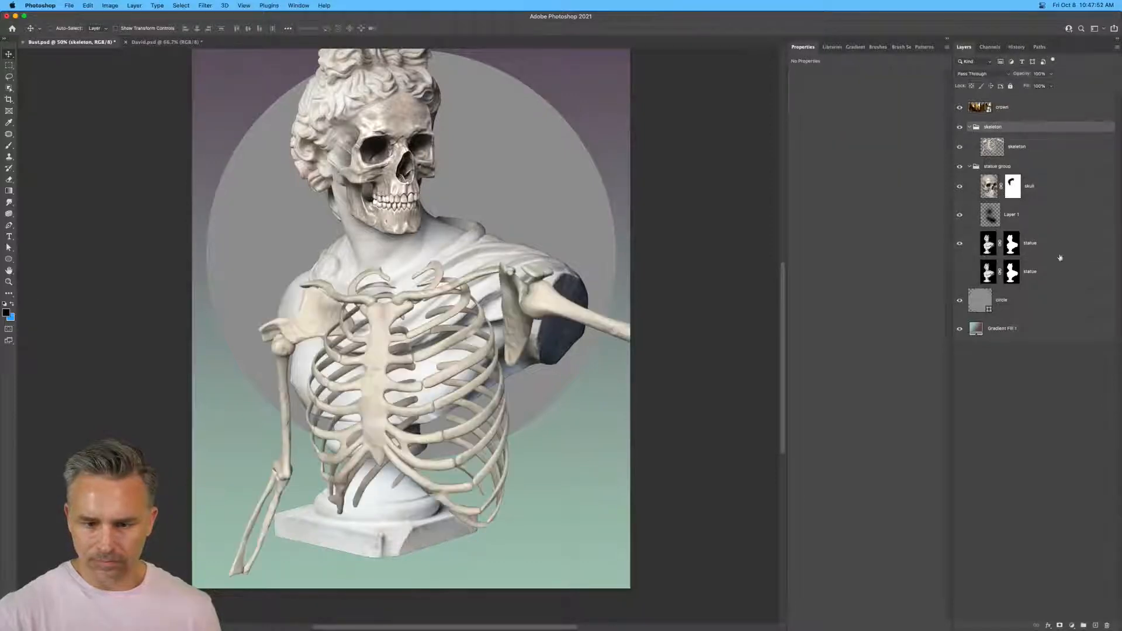
{"action": "left_click_drag", "start_coordinate": [1102, 277], "coordinate": [1107, 624]}
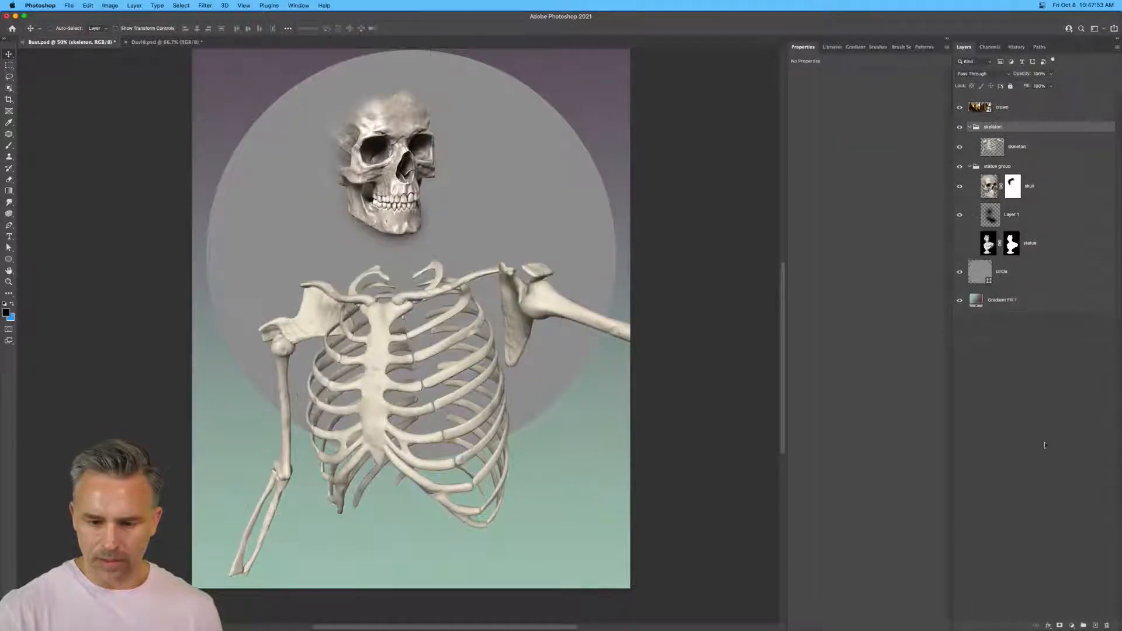
{"action": "left_click", "coordinate": [959, 243]}
{"action": "key", "text": "super+s"}
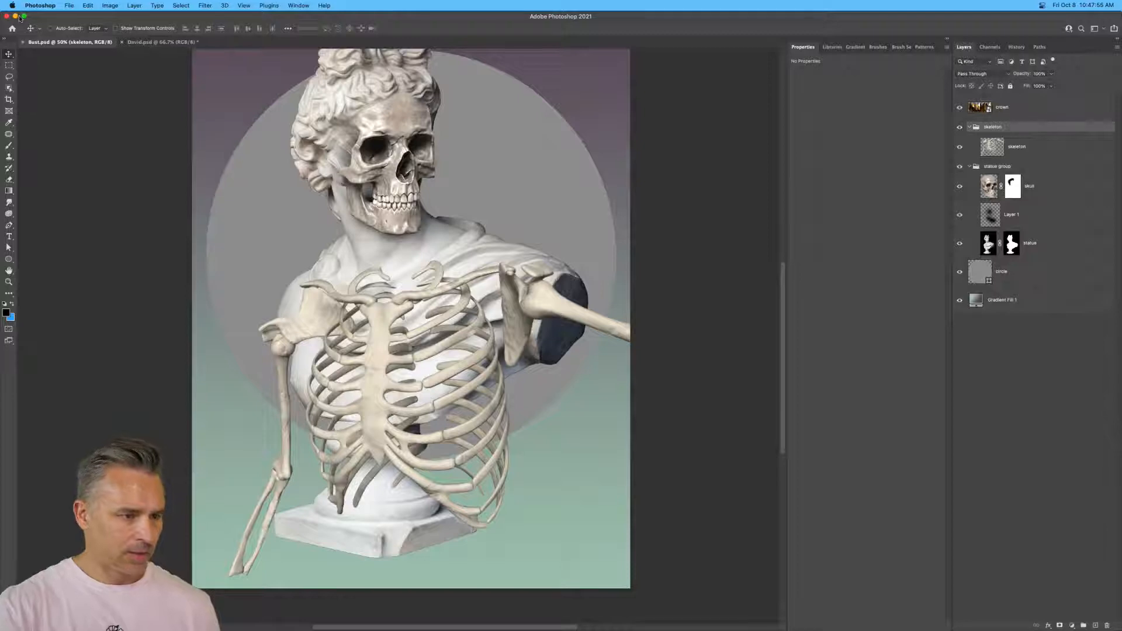
Switch to After Effects and bring Bust.psd from the Bust folder into the open project for import.
{"action": "left_click", "coordinate": [16, 16]}
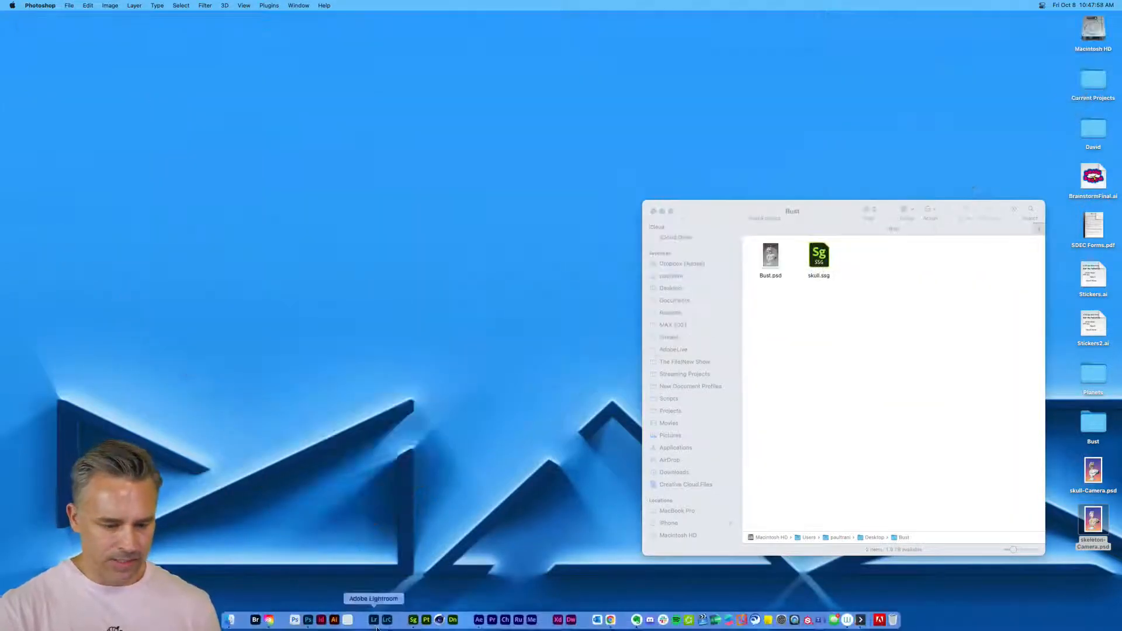
{"action": "left_click", "coordinate": [478, 619]}
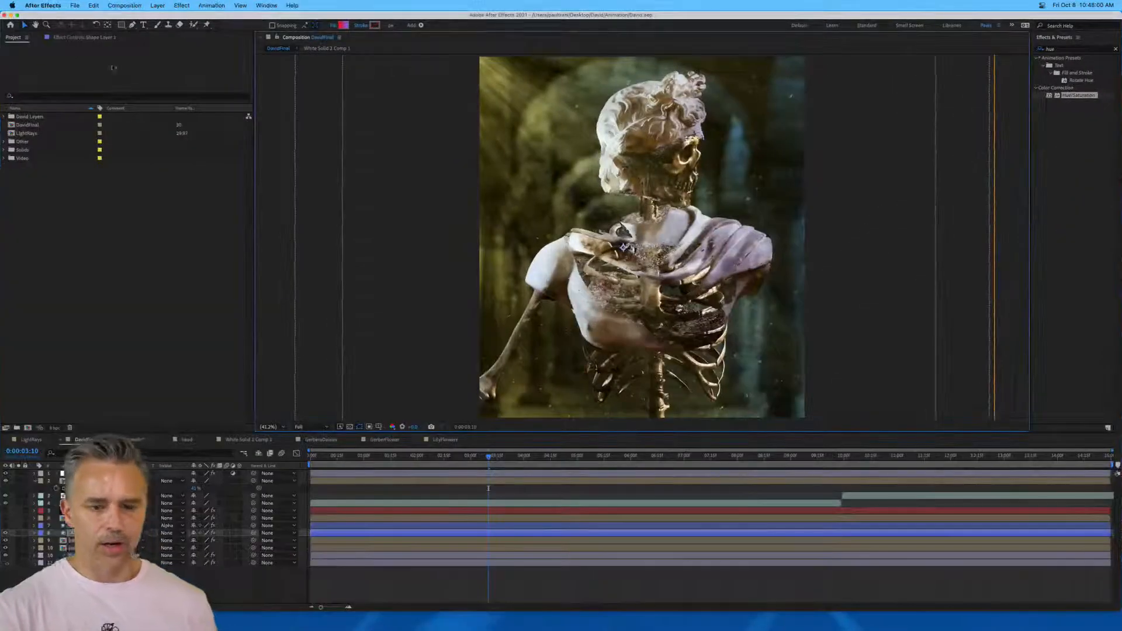
{"action": "left_click", "coordinate": [27, 225]}
{"action": "left_click", "coordinate": [73, 5]}
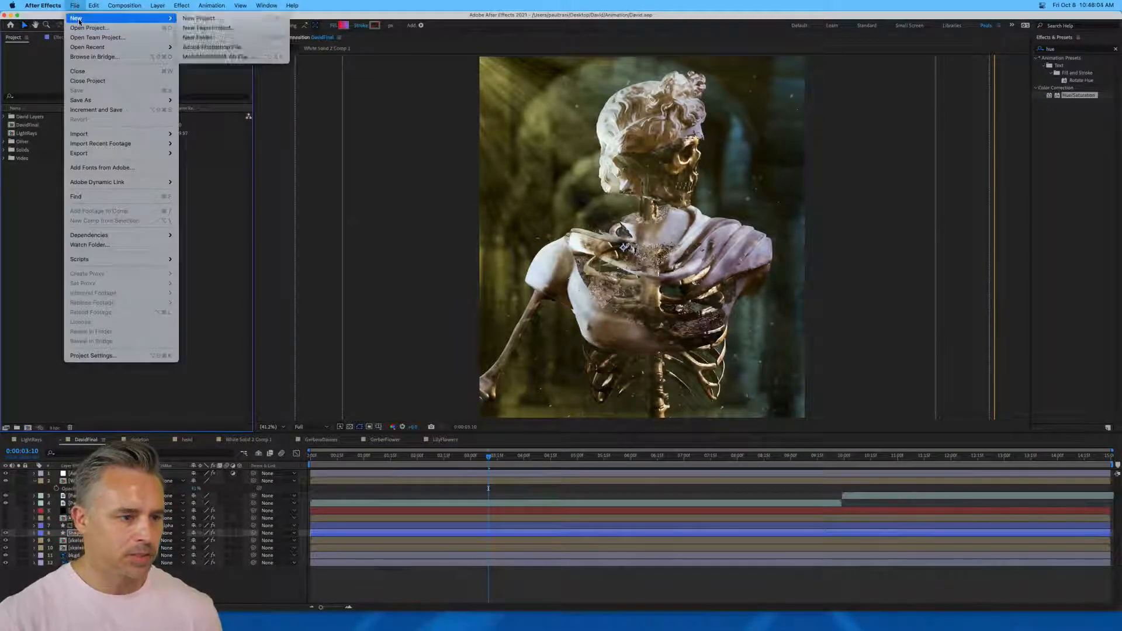
{"action": "left_click", "coordinate": [243, 259]}
{"action": "left_click_drag", "start_coordinate": [1120, 13], "coordinate": [1013, 13]}
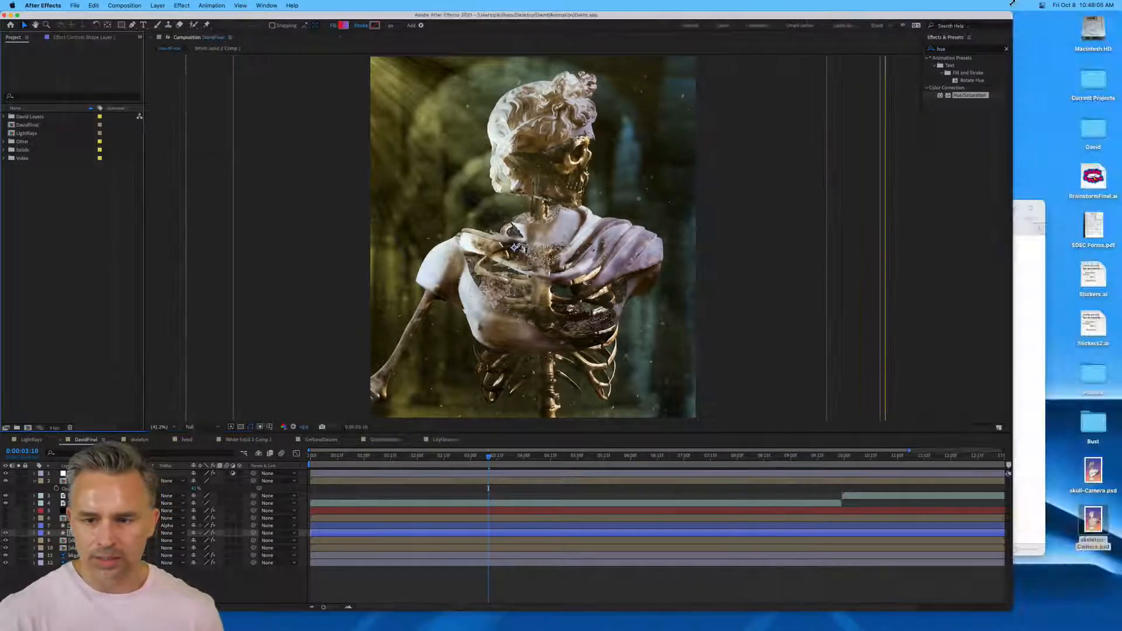
{"action": "left_click", "coordinate": [1031, 465]}
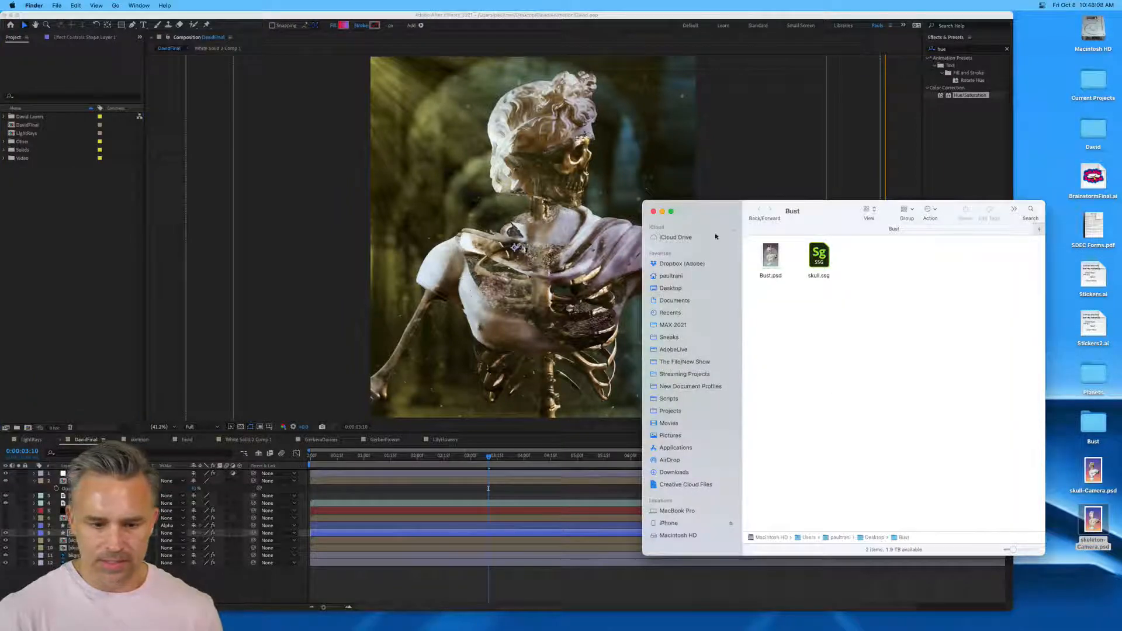
{"action": "left_click_drag", "start_coordinate": [770, 256], "coordinate": [99, 304]}
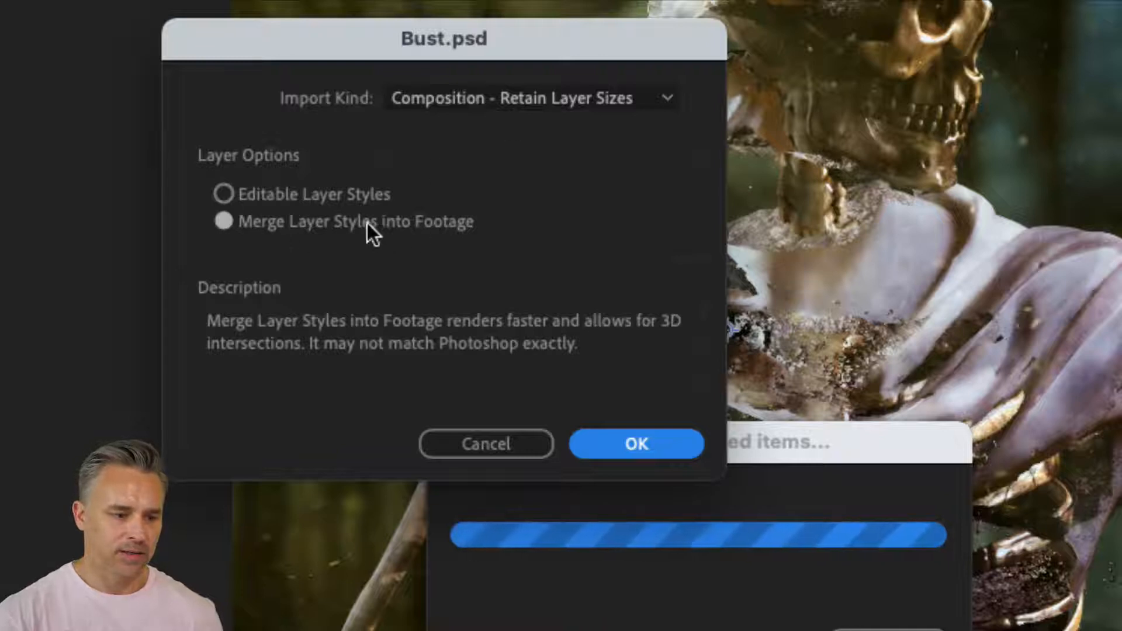
Import Bust.psd as Composition - Retain Layer Sizes with Editable Layer Styles.
{"action": "left_click", "coordinate": [225, 194]}
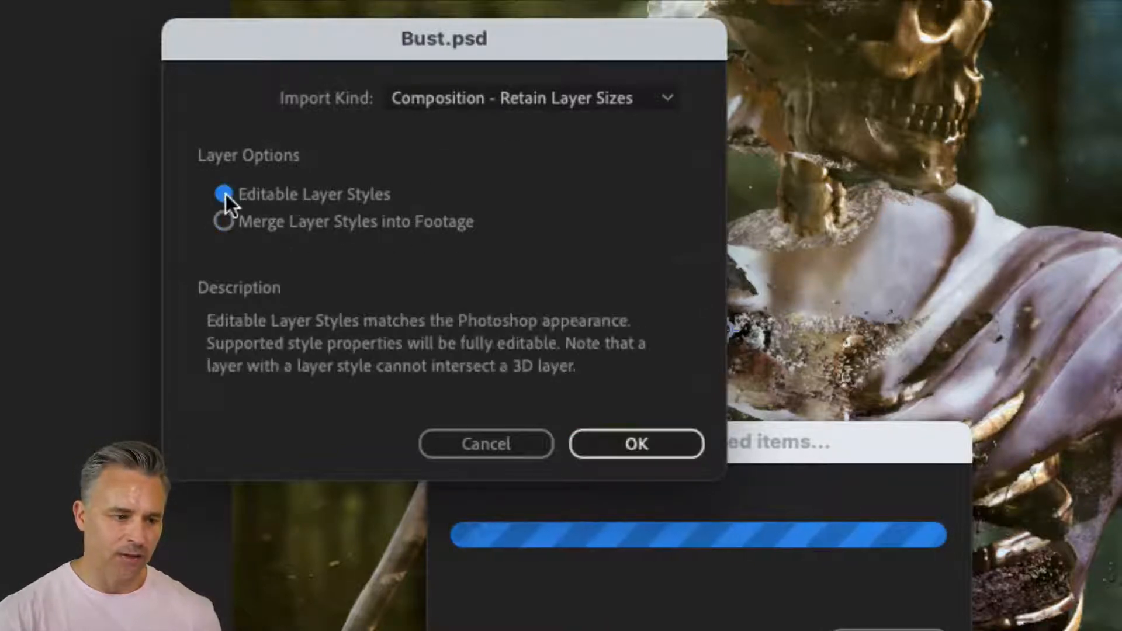
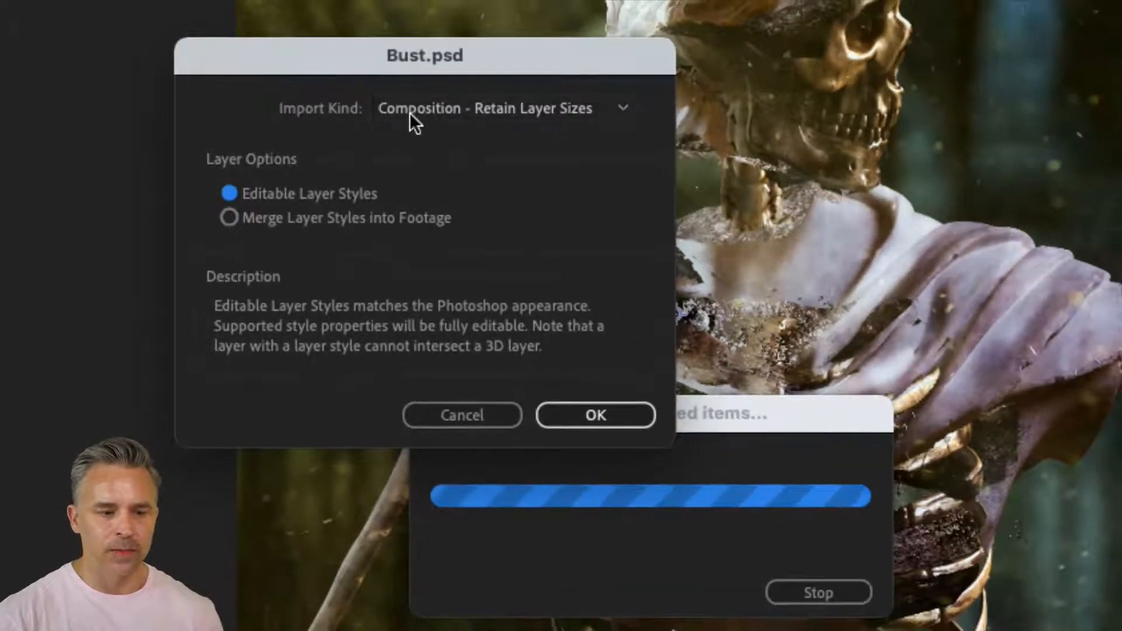
{"action": "left_click", "coordinate": [410, 111]}
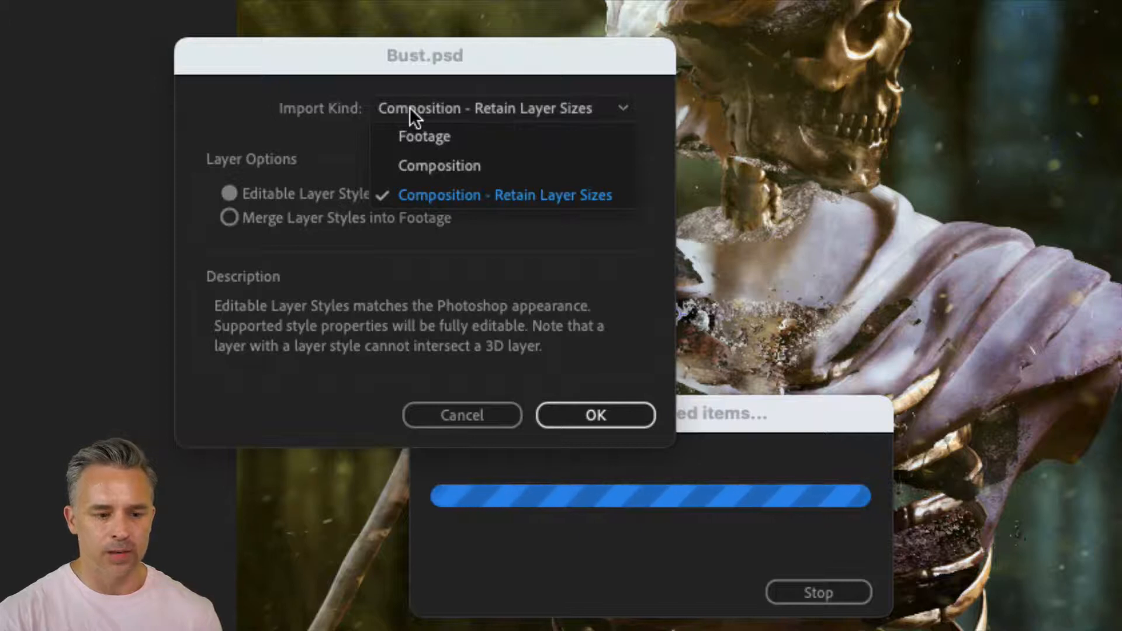
{"action": "left_click", "coordinate": [448, 194]}
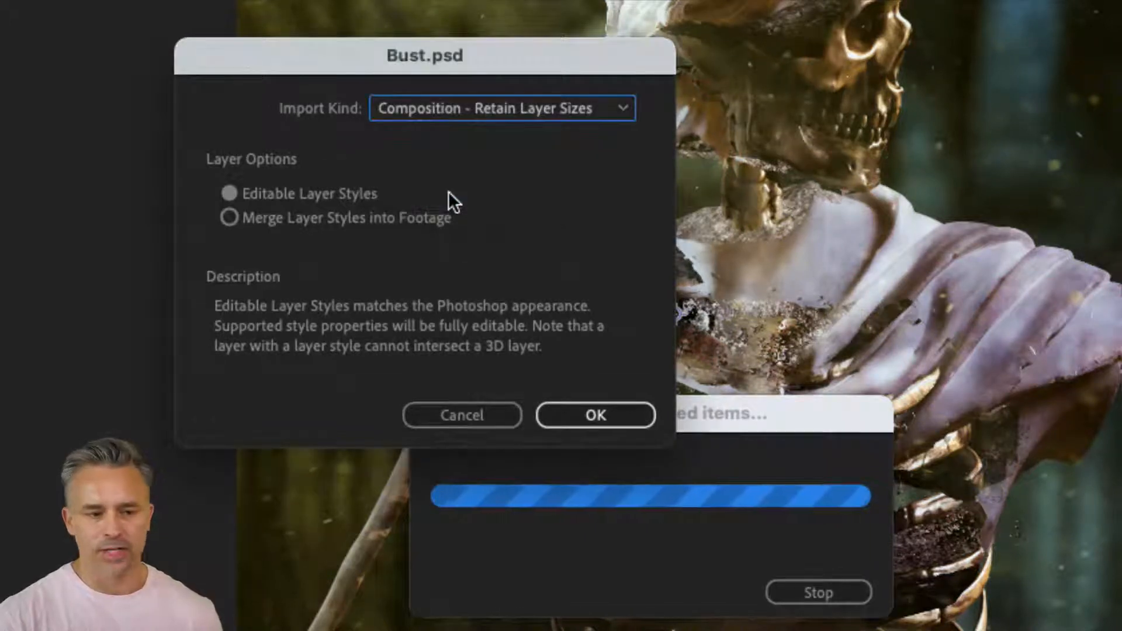
{"action": "left_click", "coordinate": [443, 110]}
{"action": "left_click", "coordinate": [451, 168]}
{"action": "left_click", "coordinate": [449, 111]}
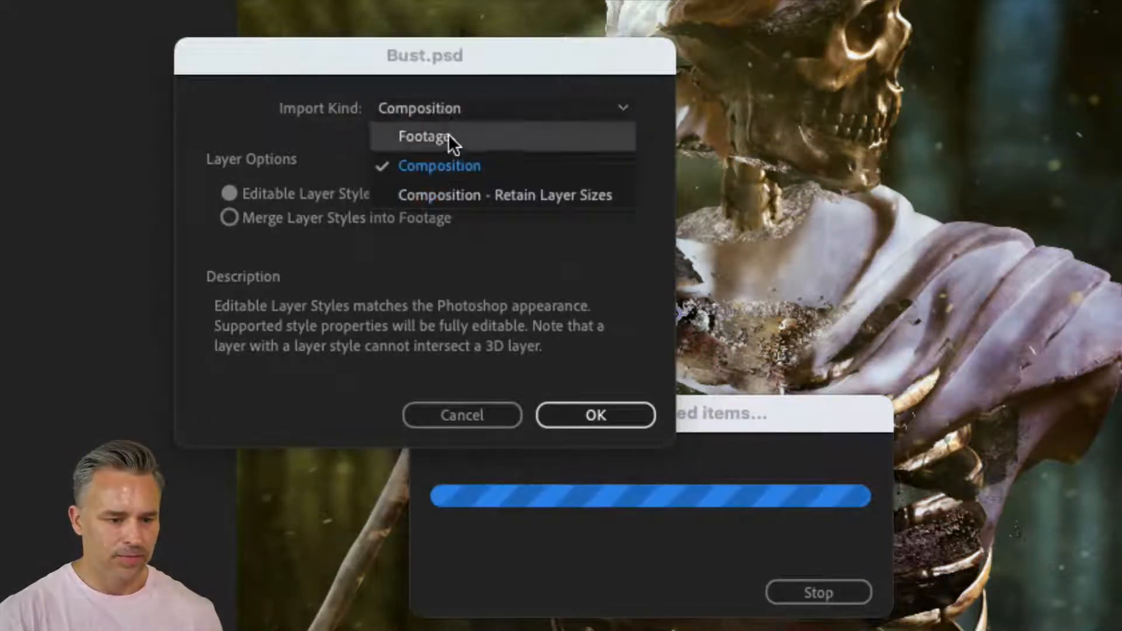
{"action": "left_click", "coordinate": [446, 195]}
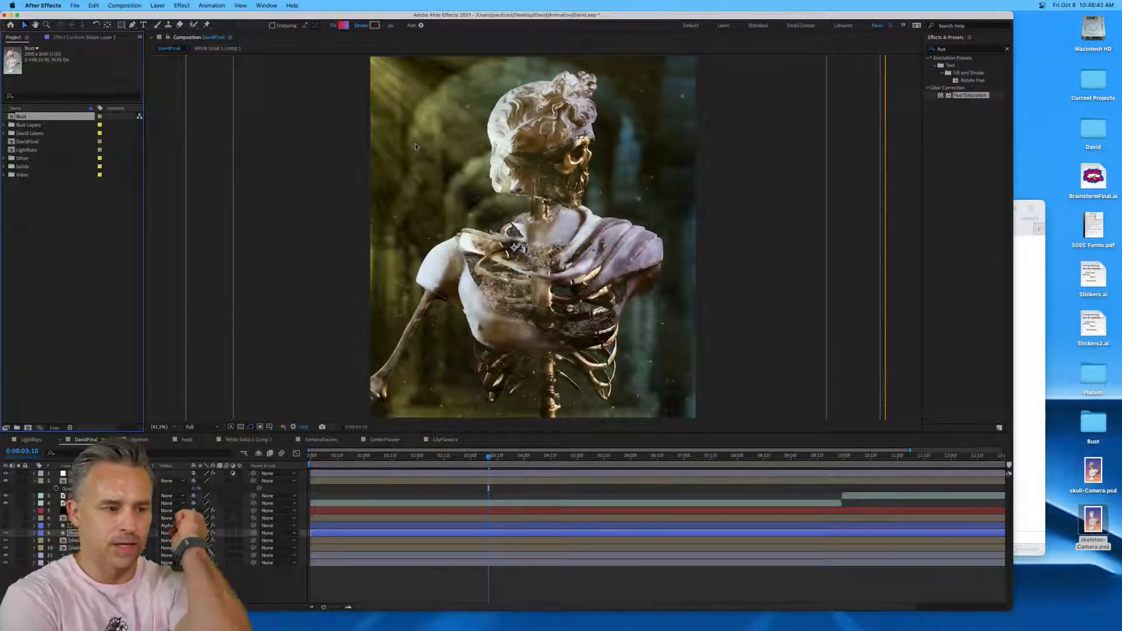
Open the imported Bust composition, fit the application window to the screen, and deselect all layers.
{"action": "double_click", "coordinate": [13, 117]}
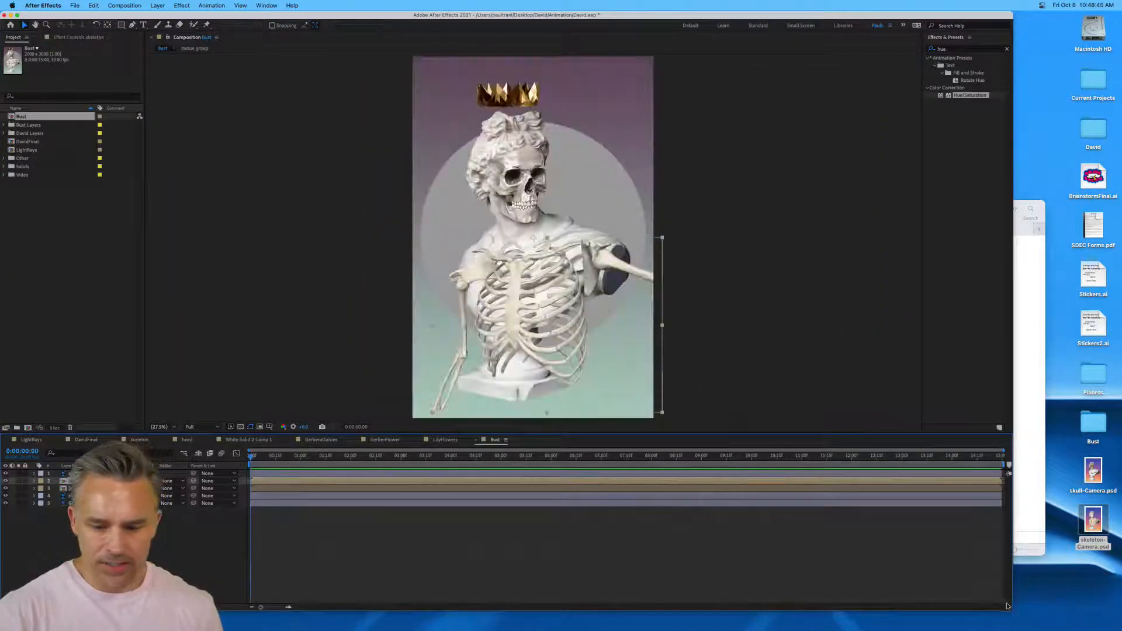
{"action": "key", "text": "super+backslash"}
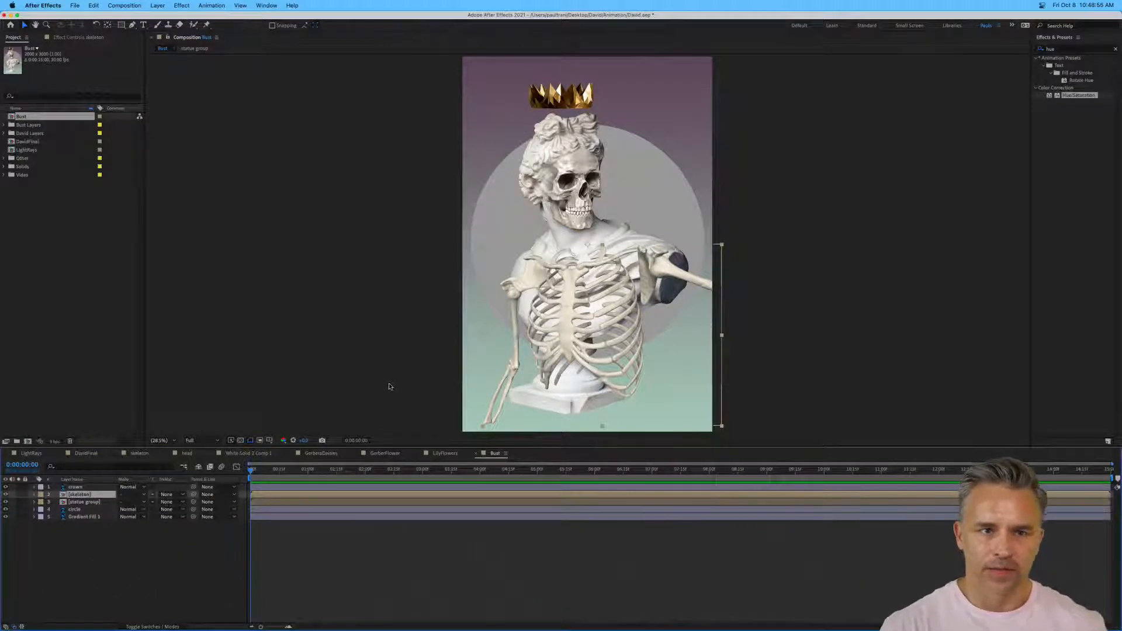
{"action": "left_click", "coordinate": [279, 549]}
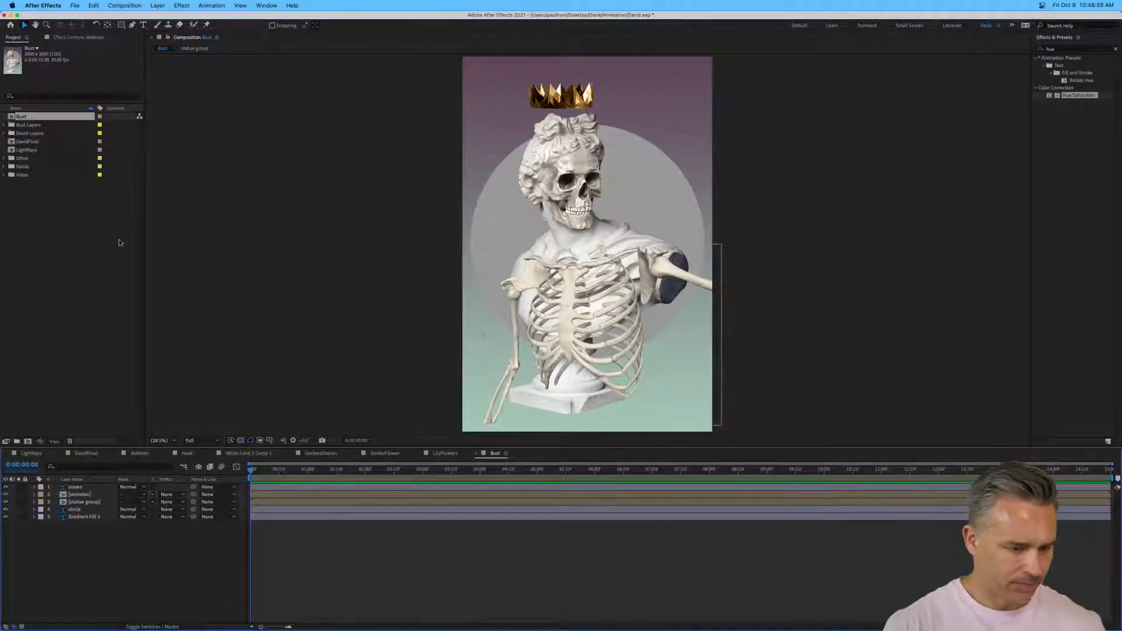
Show the Bust composition's layers by their source names instead of their layer names.
{"action": "key", "text": "period"}
{"action": "key", "text": "period"}
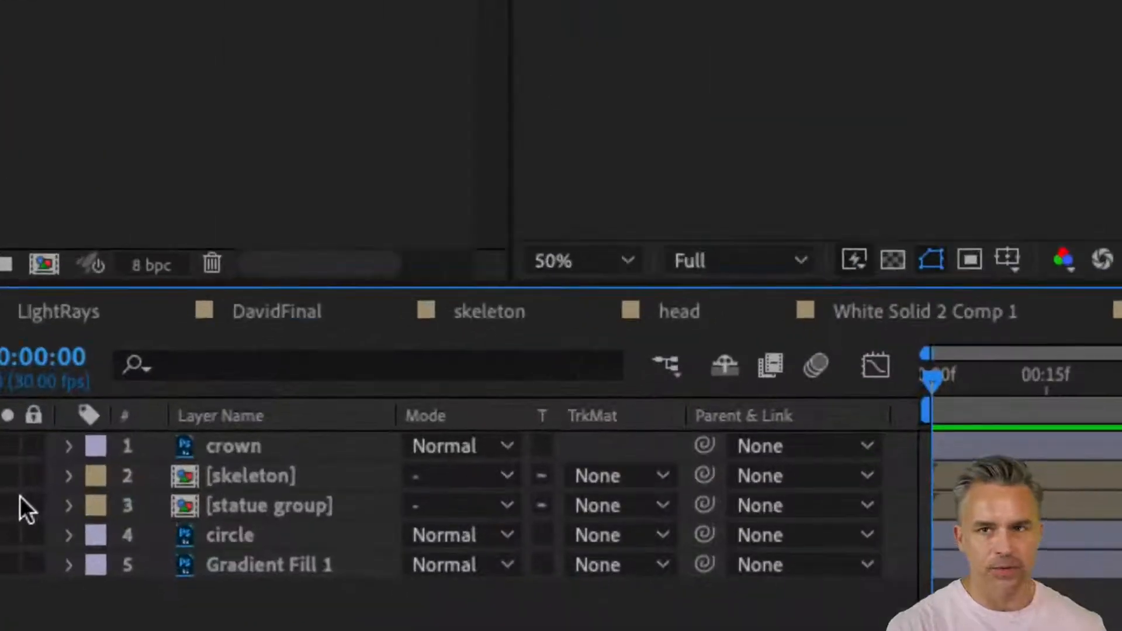
{"action": "left_click", "coordinate": [217, 475]}
{"action": "left_click", "coordinate": [222, 507]}
{"action": "left_click", "coordinate": [219, 475]}
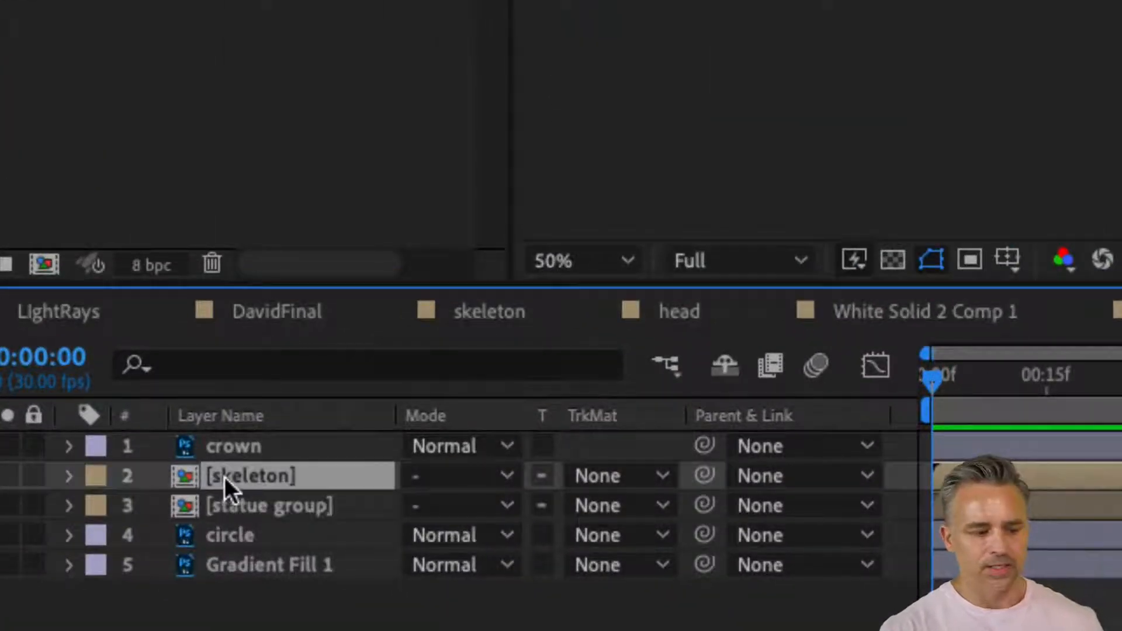
{"action": "left_click", "coordinate": [193, 505]}
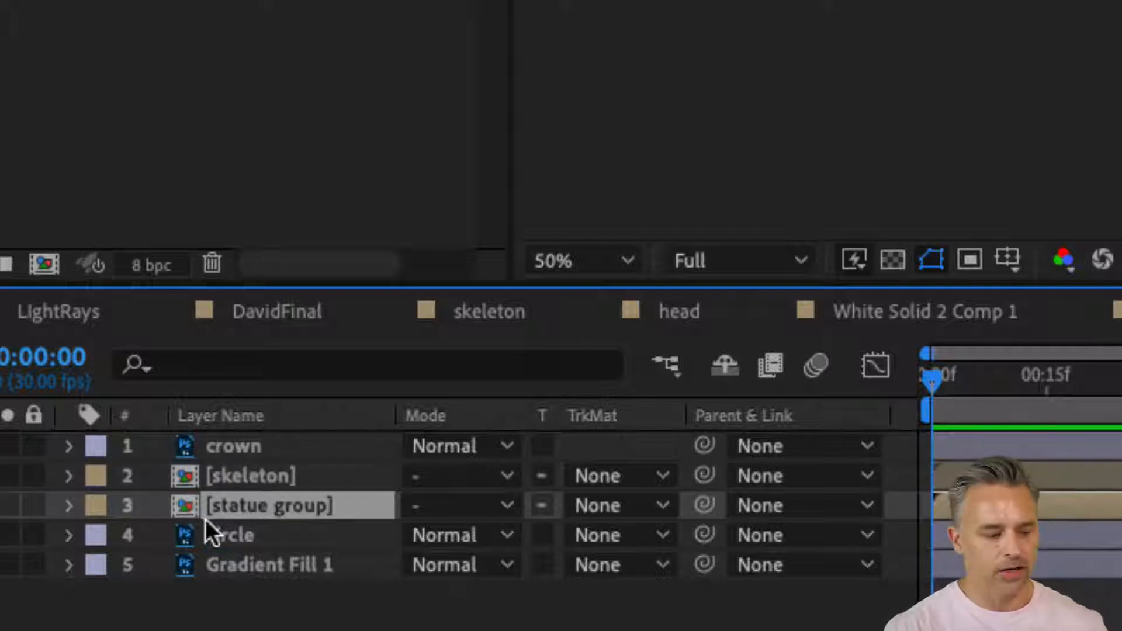
{"action": "left_click", "coordinate": [246, 418]}
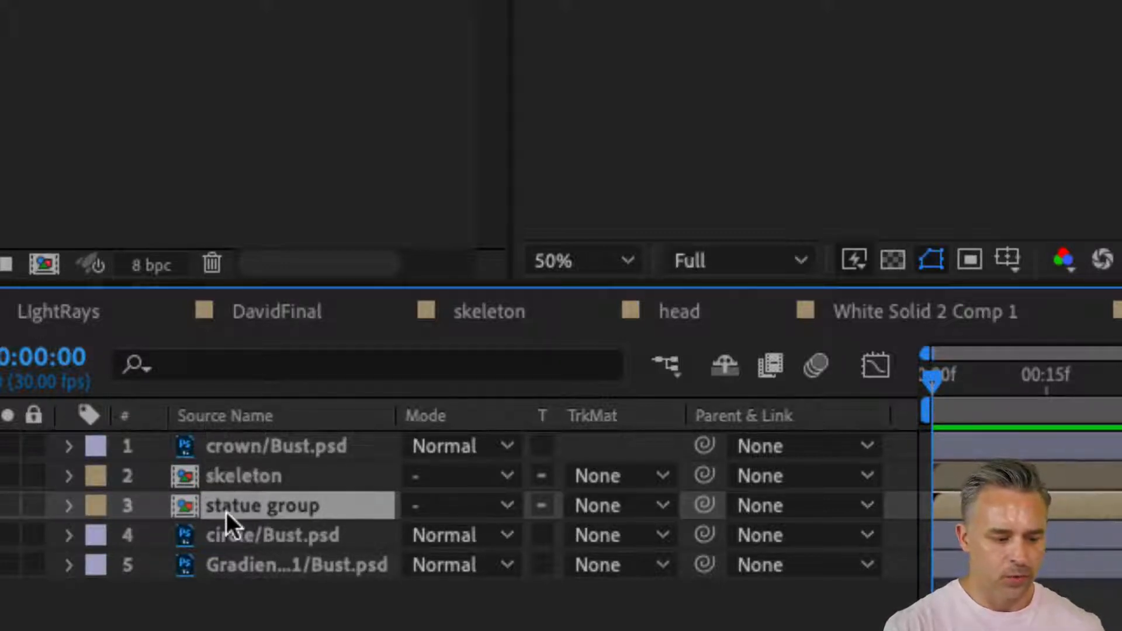
Compare the skeleton and statue group precomps with the circle layer in the Bust layer list.
{"action": "left_click", "coordinate": [223, 538]}
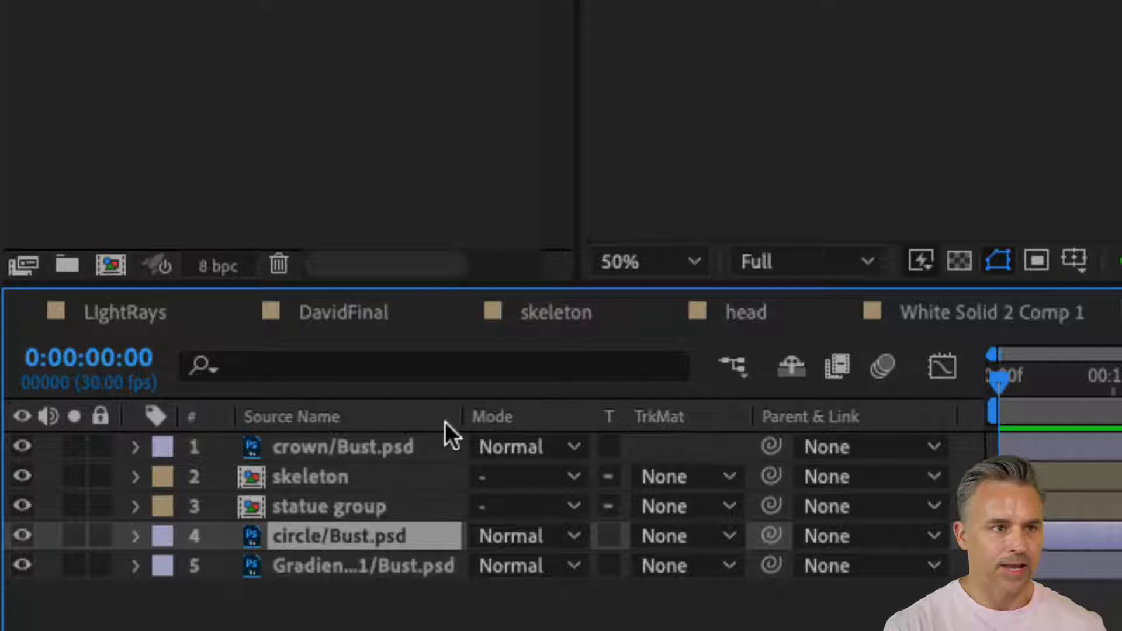
{"action": "left_click", "coordinate": [331, 510]}
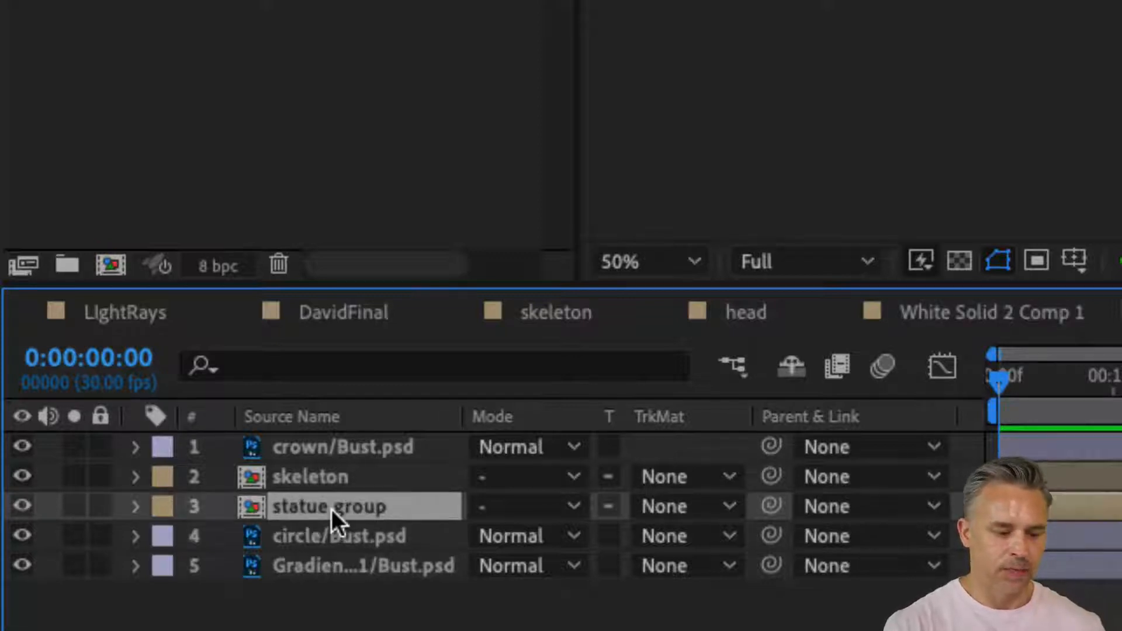
{"action": "left_click", "coordinate": [284, 479]}
{"action": "left_click", "coordinate": [284, 502]}
{"action": "left_click", "coordinate": [288, 478]}
{"action": "left_click", "coordinate": [295, 501]}
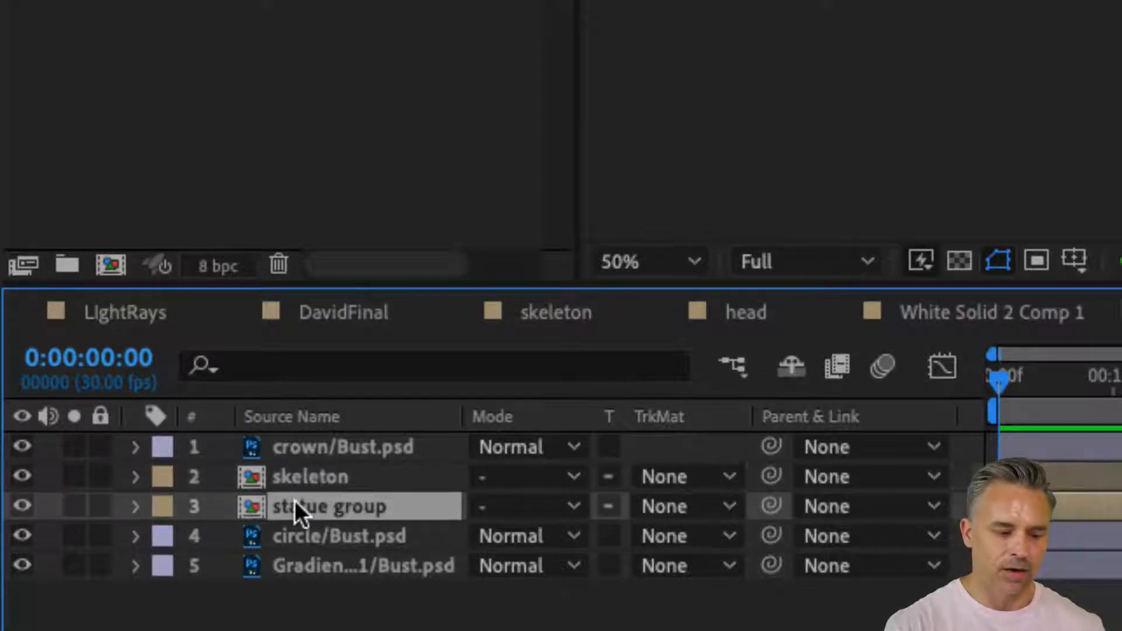
{"action": "left_click", "coordinate": [299, 477]}
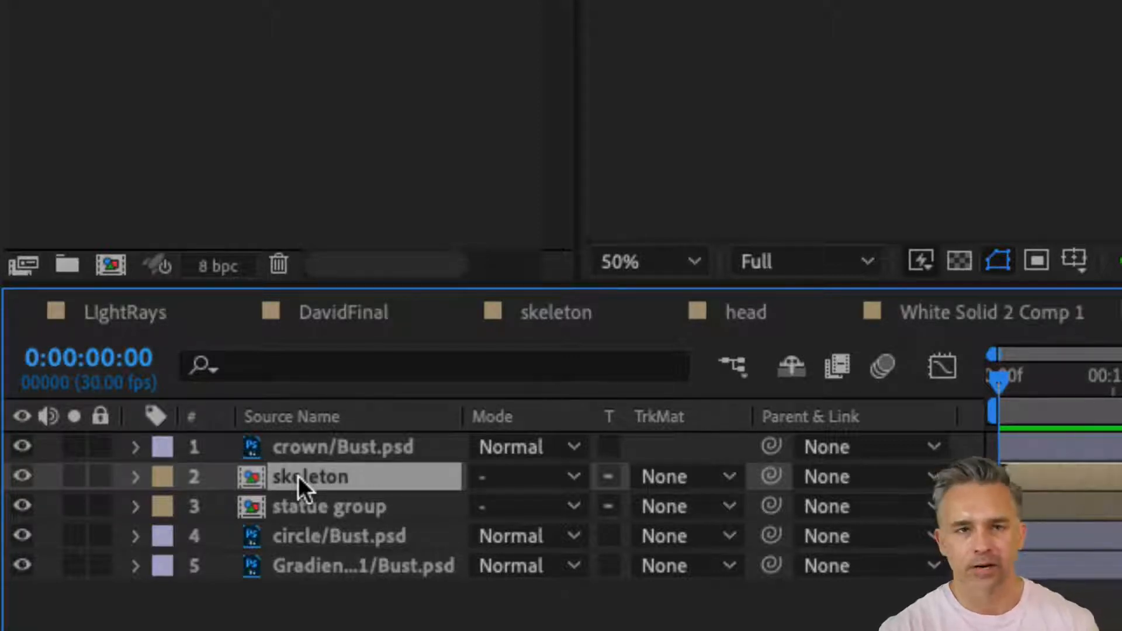
{"action": "left_click", "coordinate": [275, 497]}
{"action": "left_click", "coordinate": [275, 476]}
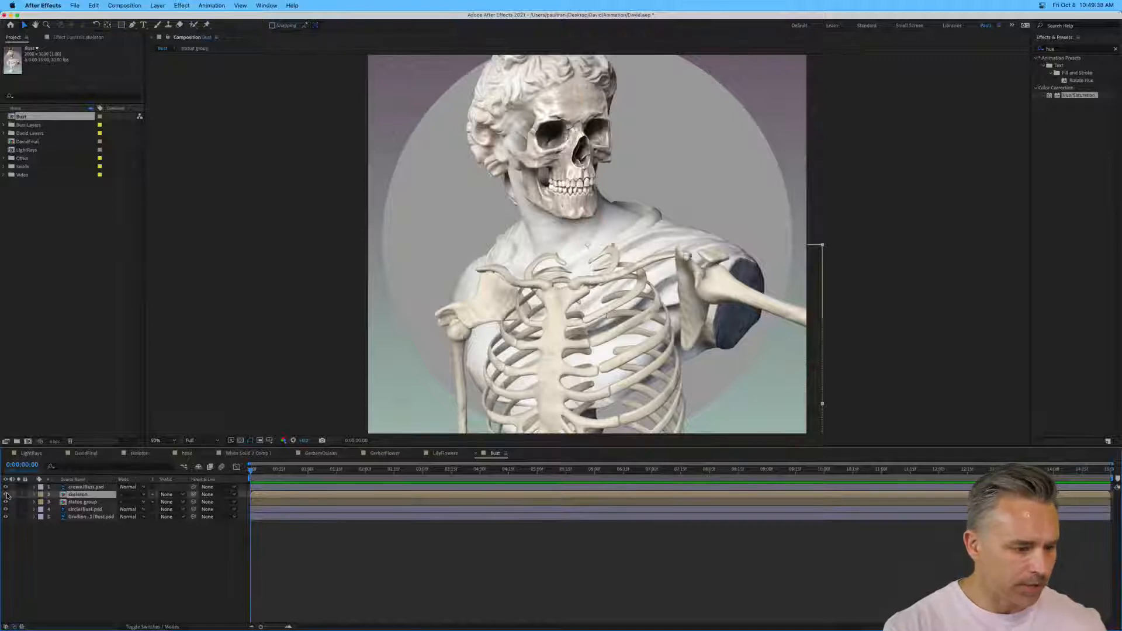
Hide the skeleton layer and open the statue group precomp.
{"action": "left_click", "coordinate": [7, 496]}
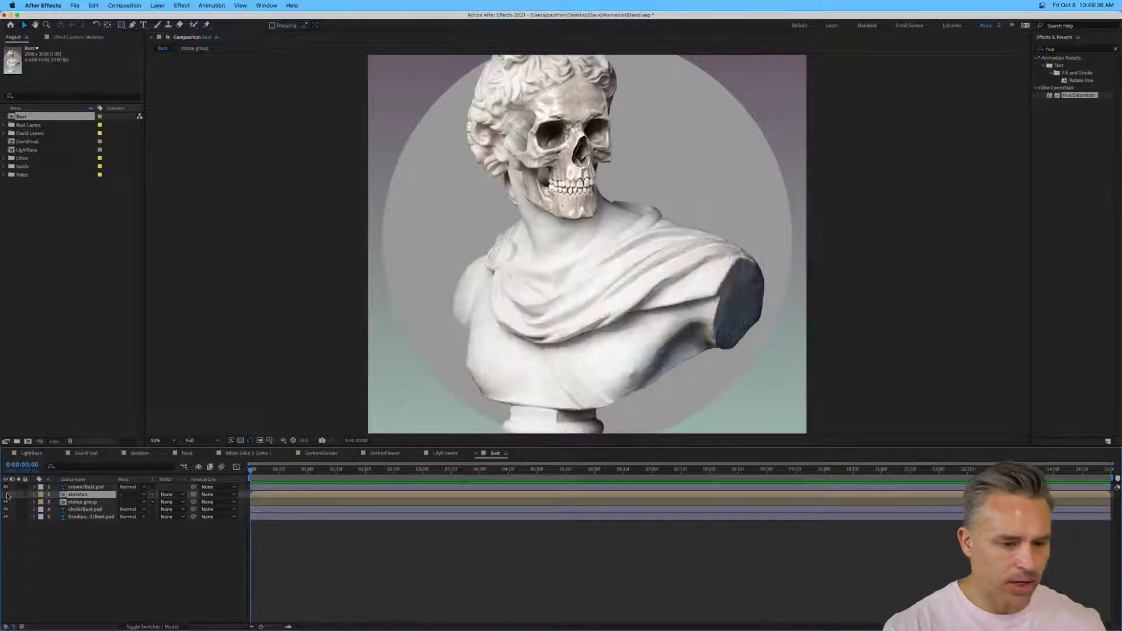
{"action": "left_click", "coordinate": [62, 504]}
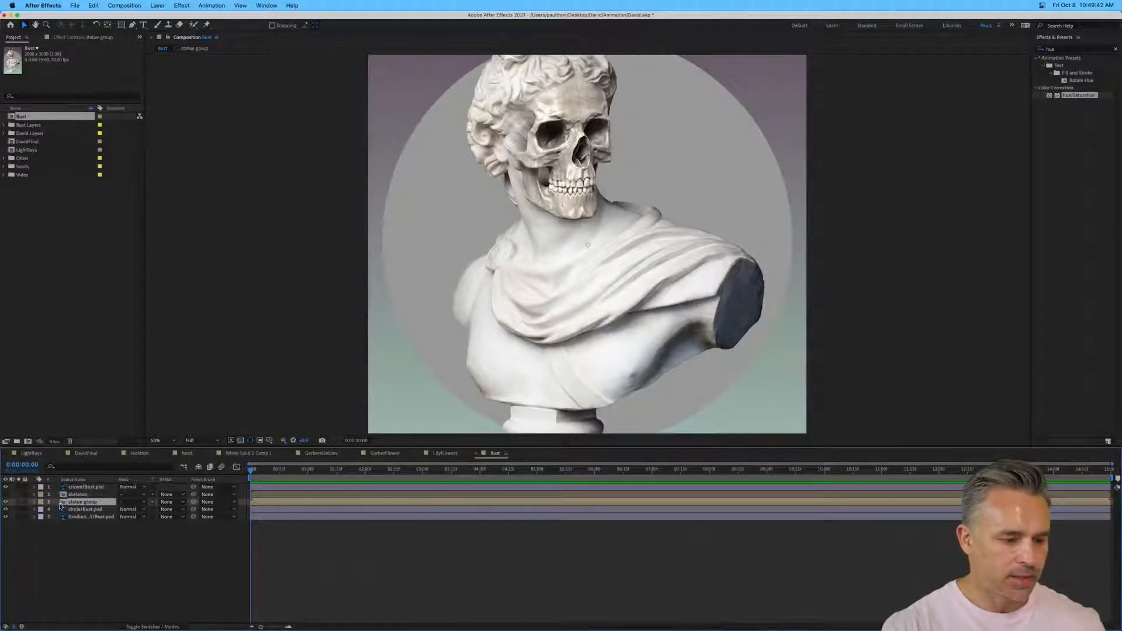
{"action": "double_click", "coordinate": [62, 503]}
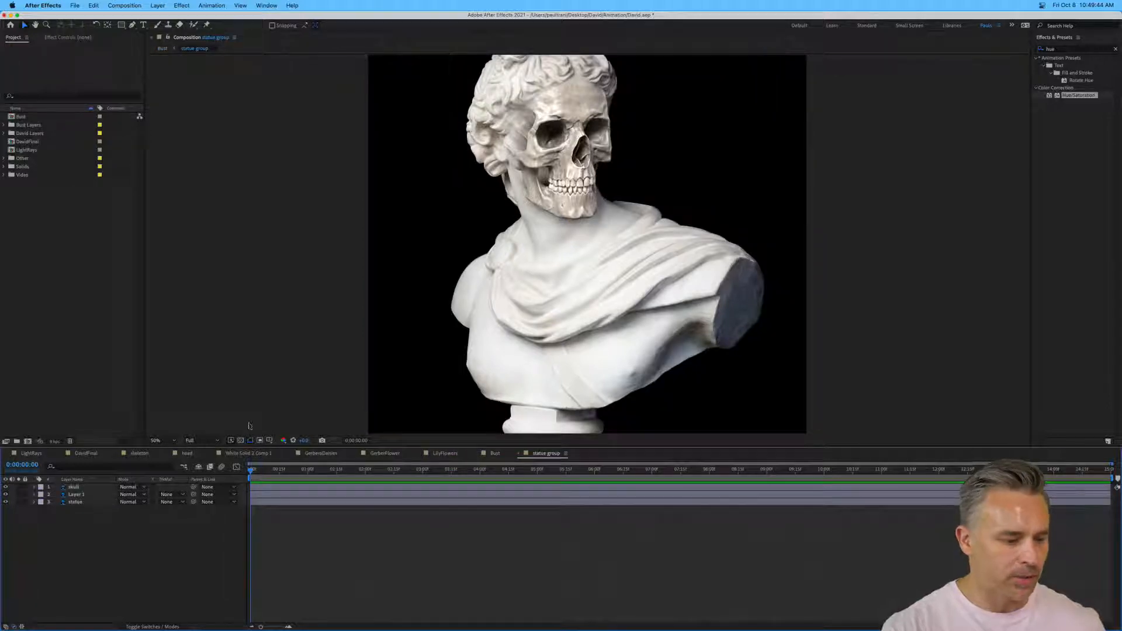
Examine the skull, Layer 1 and statue layers of the statue group, switching the skull's and statue's visibility off and on.
{"action": "left_click", "coordinate": [74, 487]}
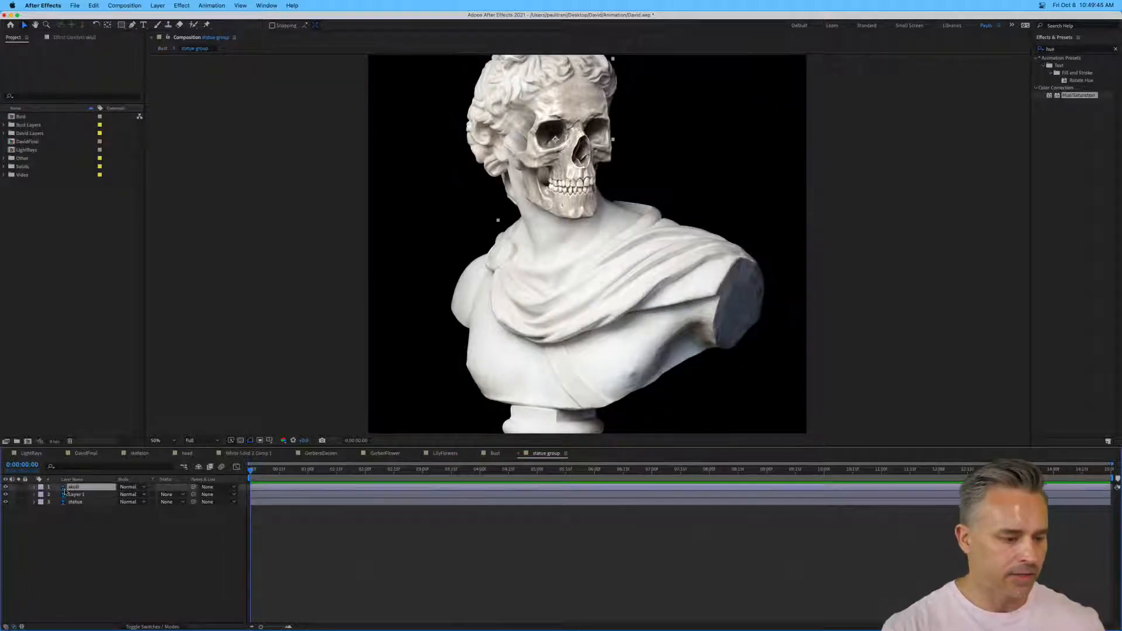
{"action": "left_click", "coordinate": [5, 487]}
{"action": "left_click", "coordinate": [5, 488]}
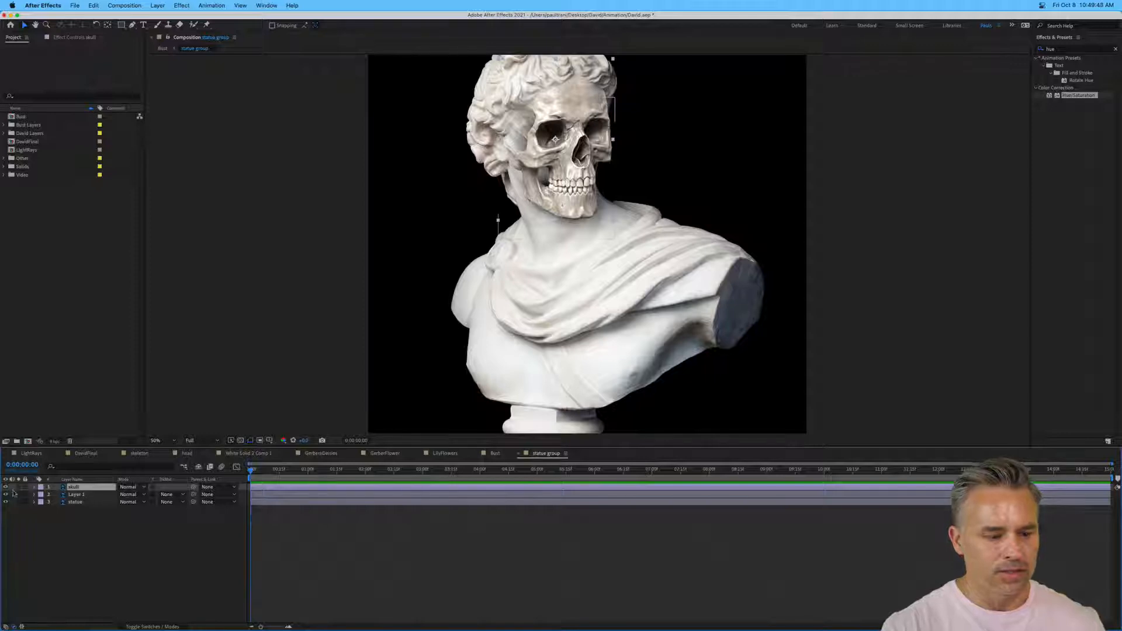
{"action": "left_click", "coordinate": [73, 495]}
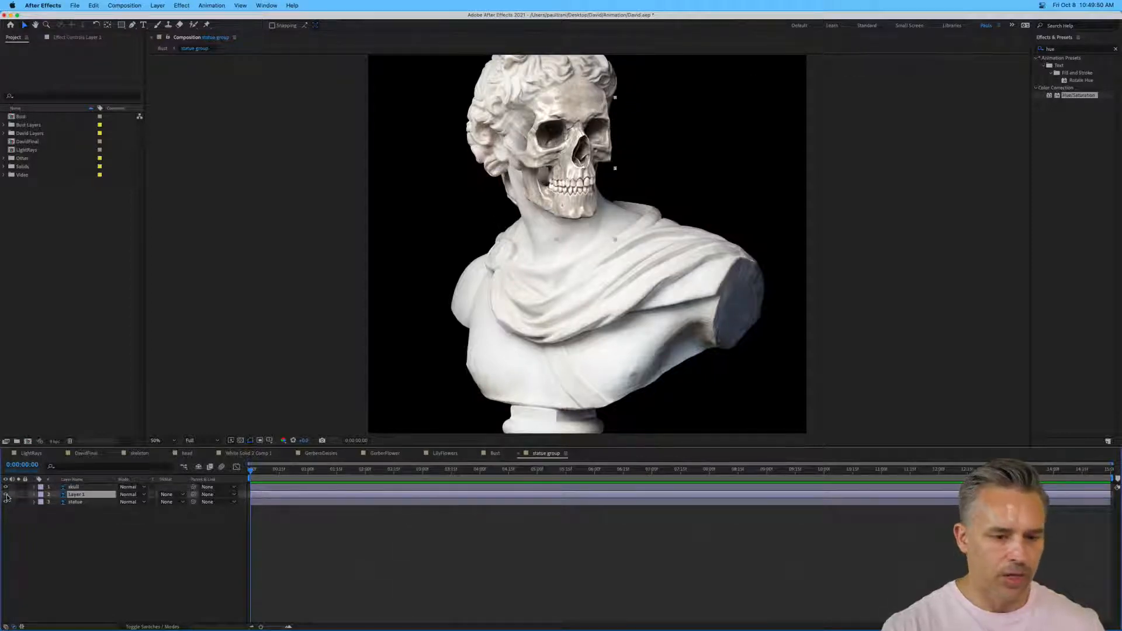
{"action": "left_click", "coordinate": [5, 502]}
{"action": "left_click", "coordinate": [5, 502]}
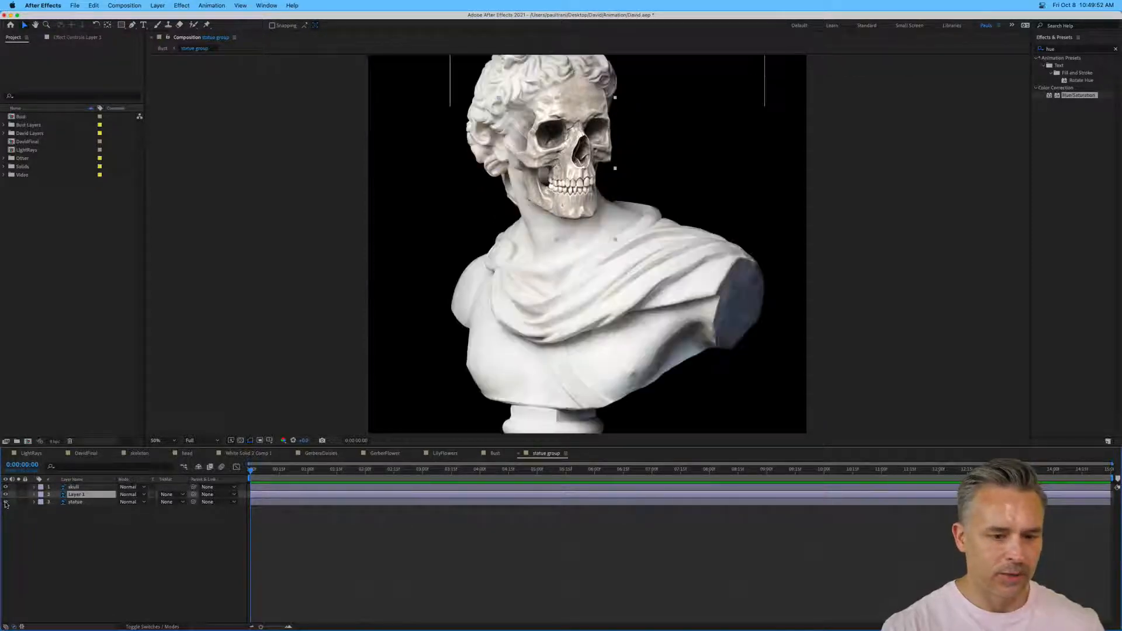
{"action": "left_click", "coordinate": [5, 502]}
{"action": "left_click", "coordinate": [6, 502]}
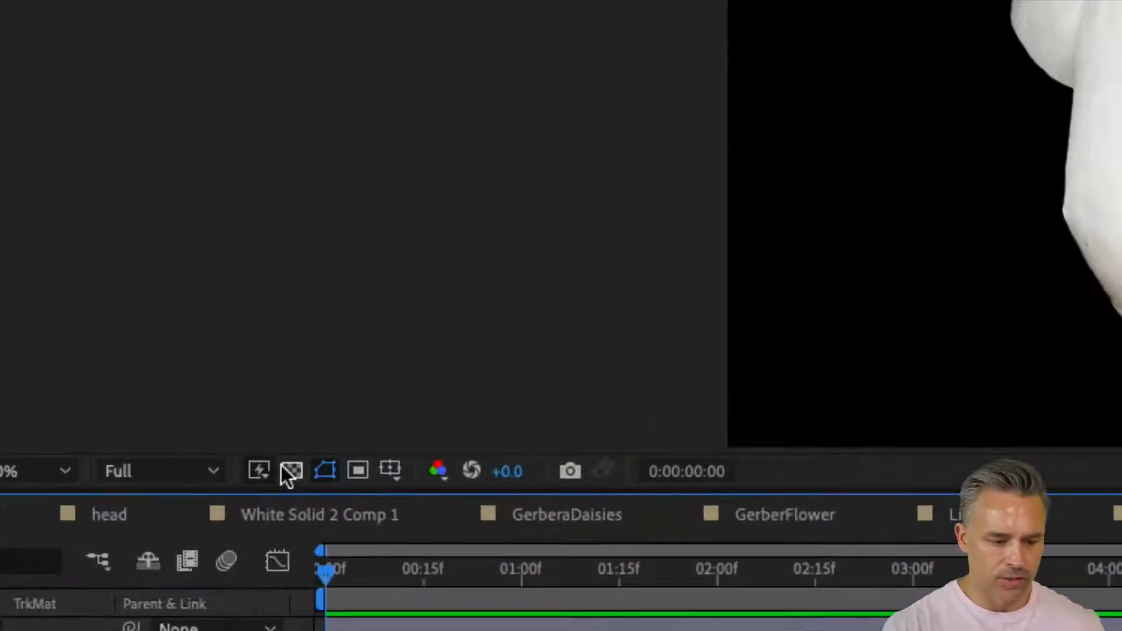
Turn on the transparency grid for the statue group and bring the whole head into view.
{"action": "left_click", "coordinate": [289, 470]}
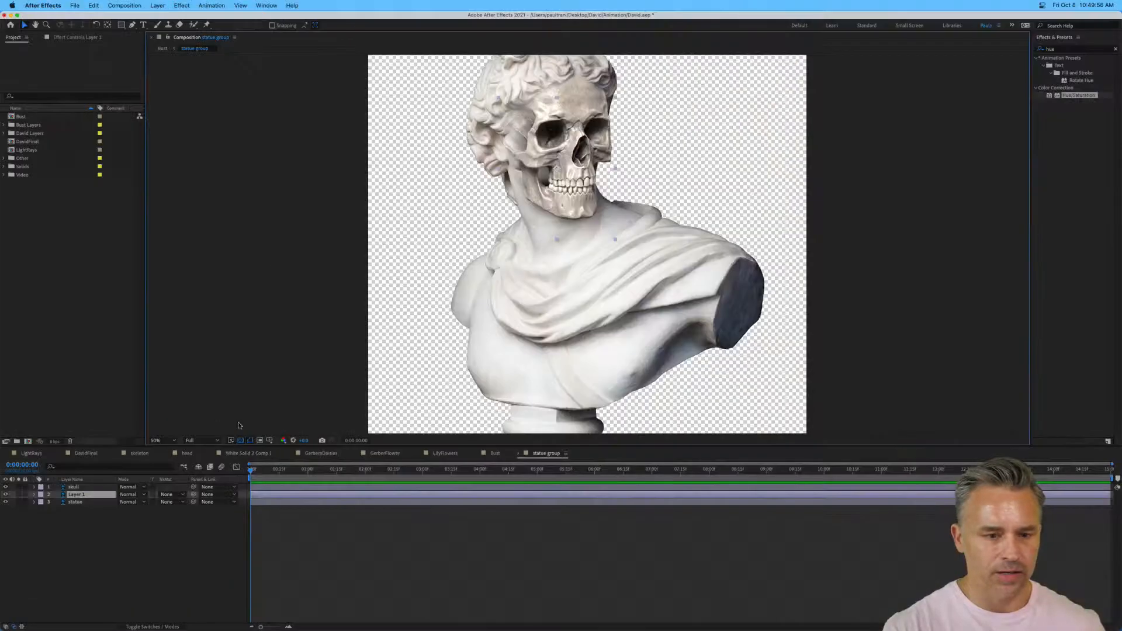
{"action": "left_click_drag", "start_coordinate": [441, 153], "coordinate": [448, 204]}
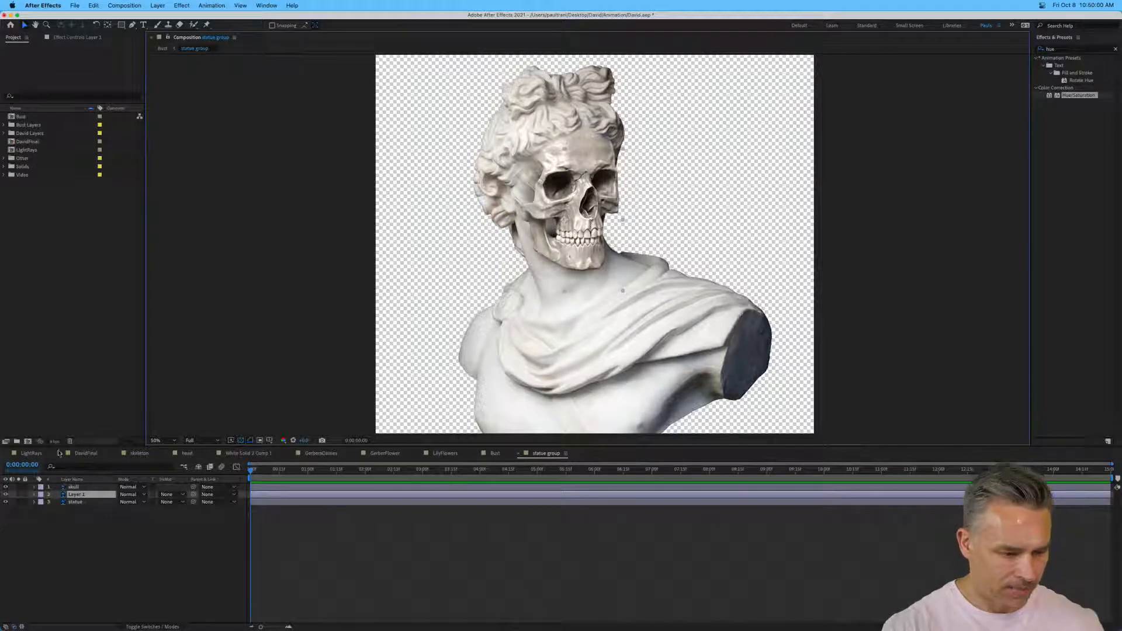
Close every open composition timeline except Bust and statue group.
{"action": "left_click", "coordinate": [4, 454]}
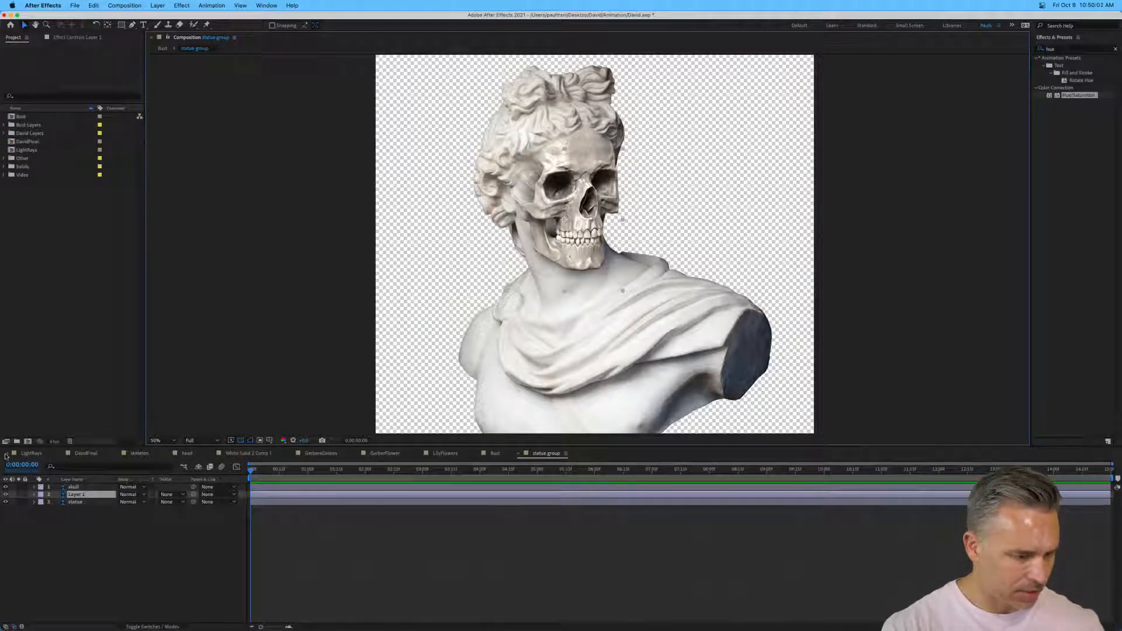
{"action": "left_click", "coordinate": [4, 454]}
{"action": "left_click", "coordinate": [5, 454]}
{"action": "left_click", "coordinate": [5, 454]}
{"action": "left_click", "coordinate": [5, 454]}
{"action": "left_click", "coordinate": [5, 454]}
{"action": "left_click", "coordinate": [4, 454]}
{"action": "left_click", "coordinate": [4, 454]}
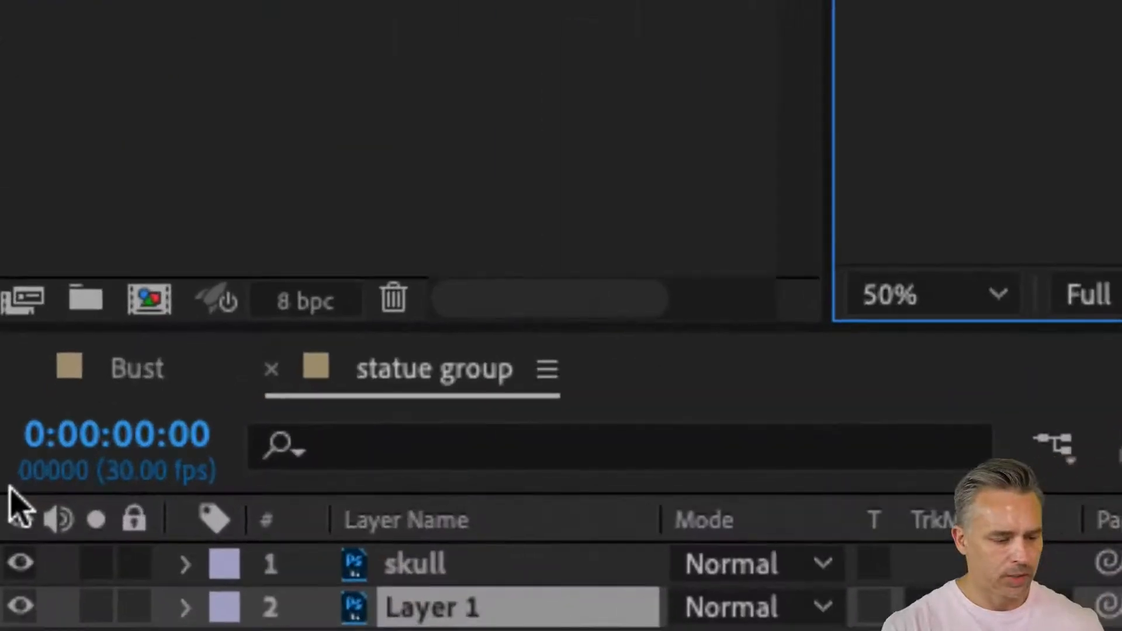
Return to the Bust composition and make the skeleton layer visible again.
{"action": "left_click", "coordinate": [387, 370]}
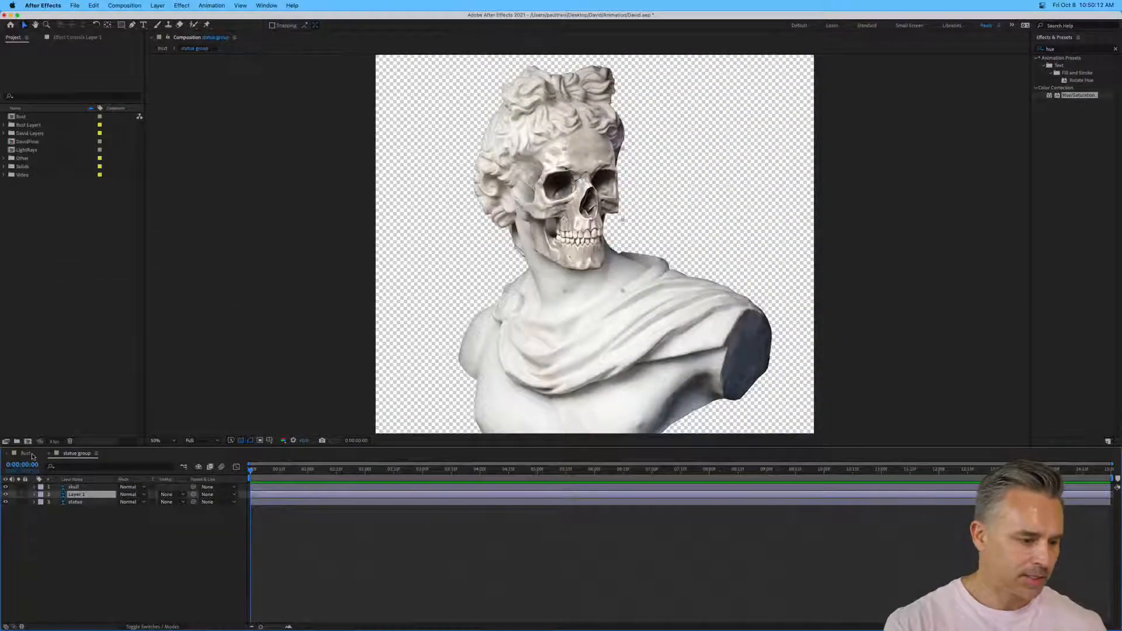
{"action": "left_click", "coordinate": [25, 454]}
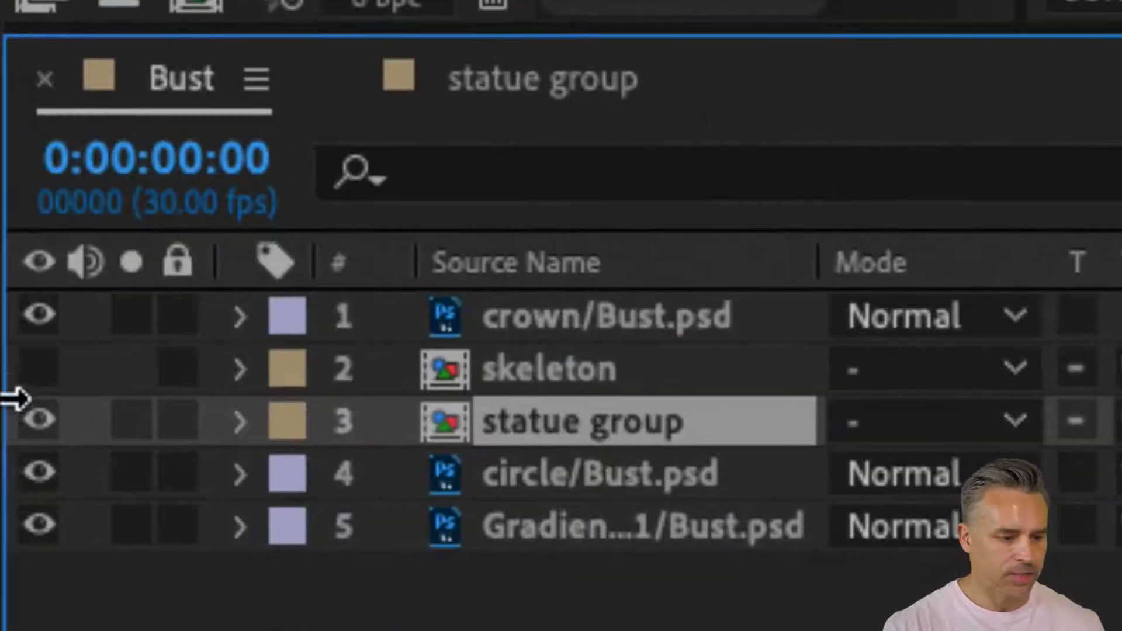
{"action": "left_click", "coordinate": [29, 368]}
{"action": "left_click", "coordinate": [538, 376]}
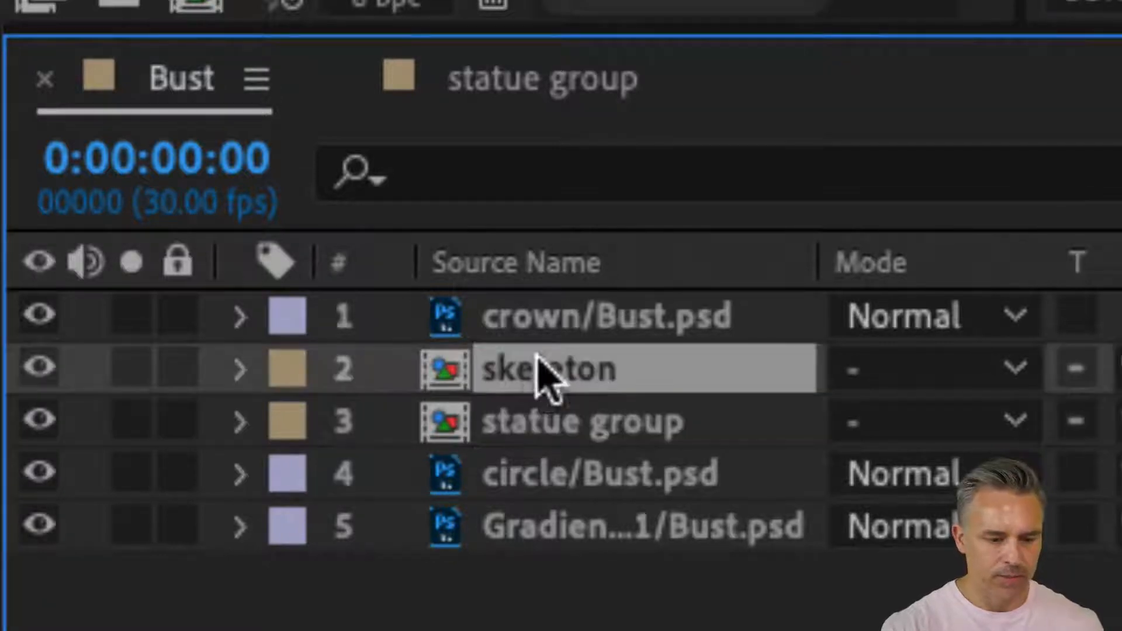
Compare the crown/Bust.psd layer with the skeleton precomp and inspect the crown above the statue's head up close.
{"action": "left_click", "coordinate": [419, 323]}
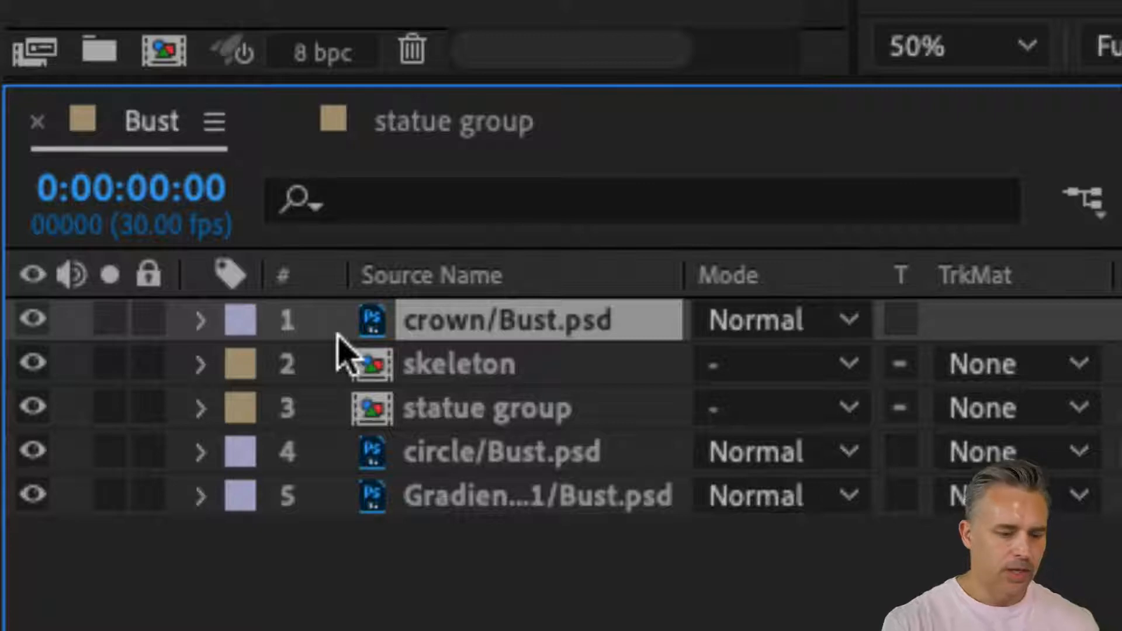
{"action": "left_click", "coordinate": [386, 368]}
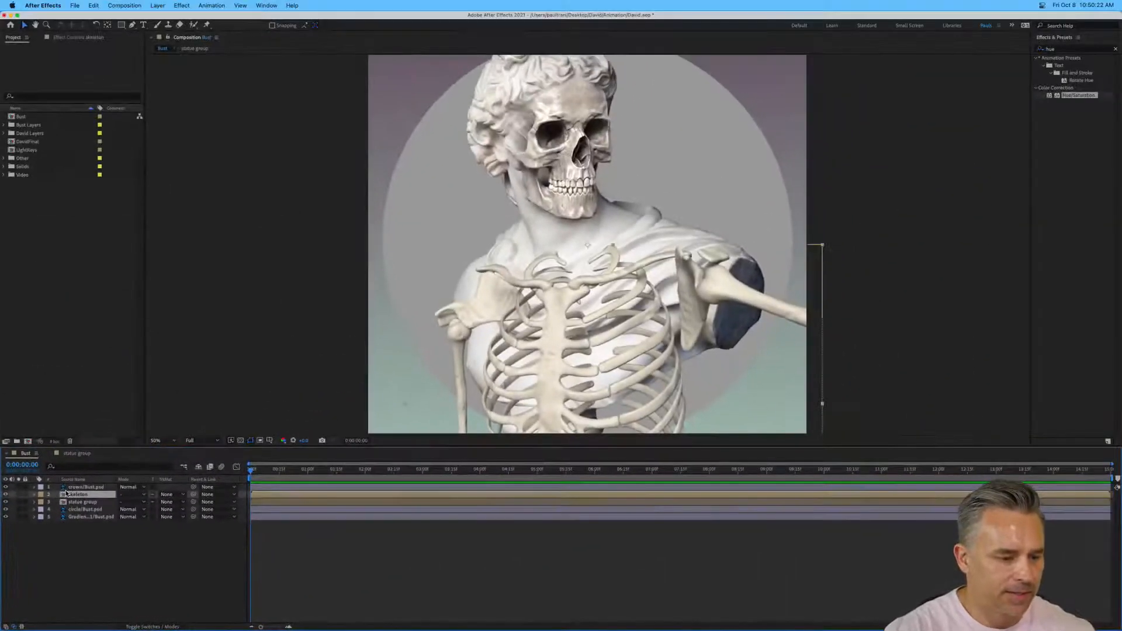
{"action": "left_click", "coordinate": [71, 487]}
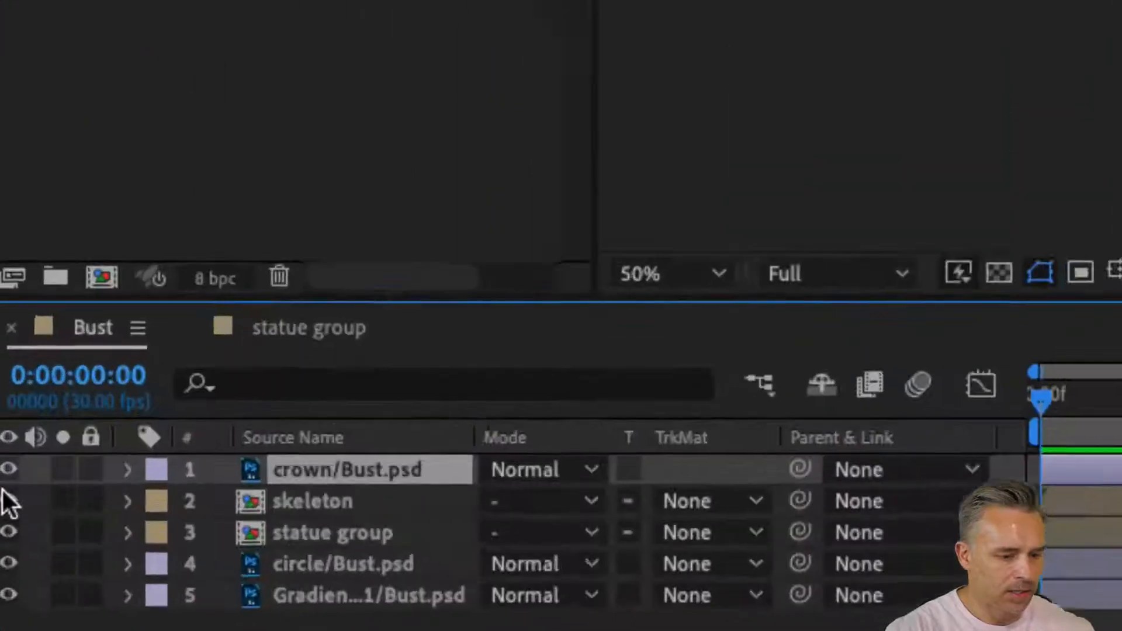
{"action": "left_click", "coordinate": [273, 504]}
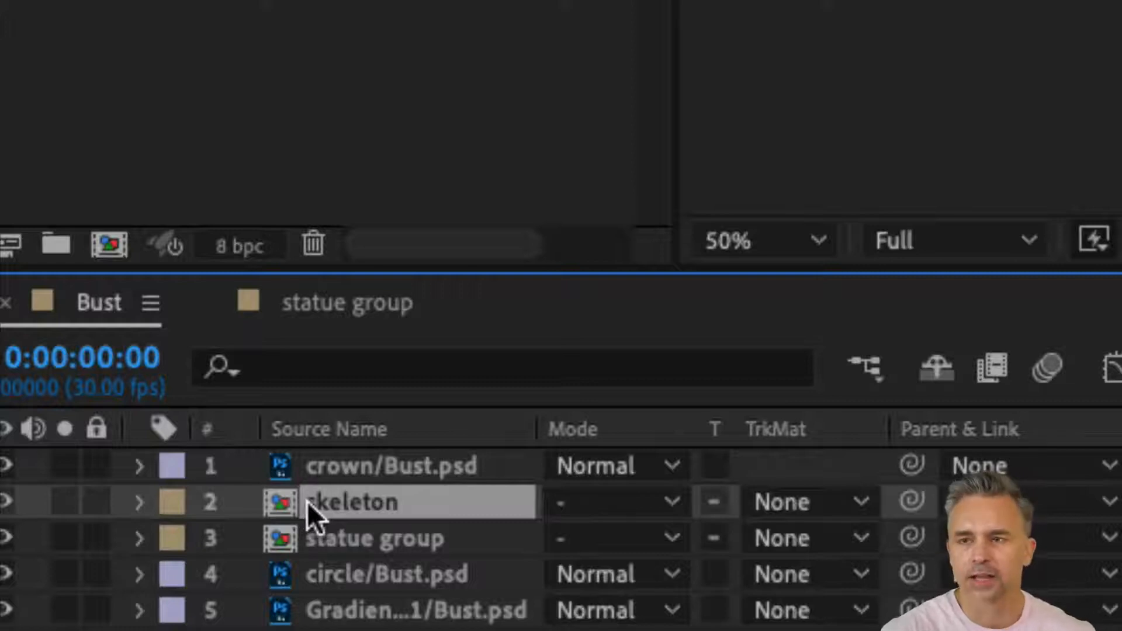
{"action": "left_click", "coordinate": [342, 482]}
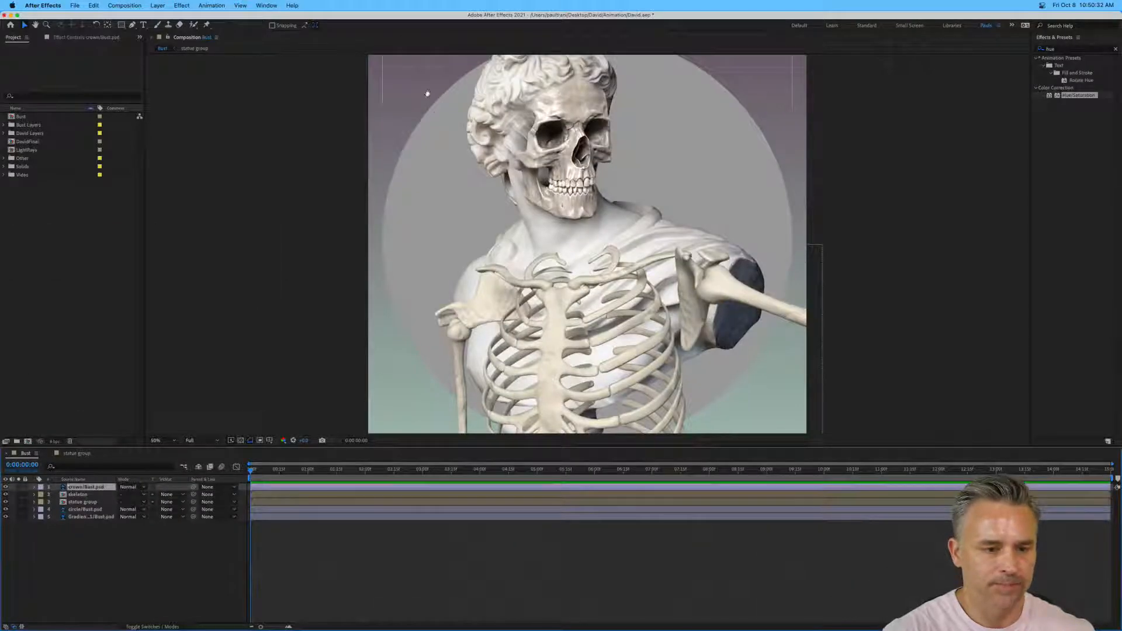
{"action": "left_click_drag", "start_coordinate": [452, 285], "coordinate": [448, 279]}
{"action": "key", "text": "period"}
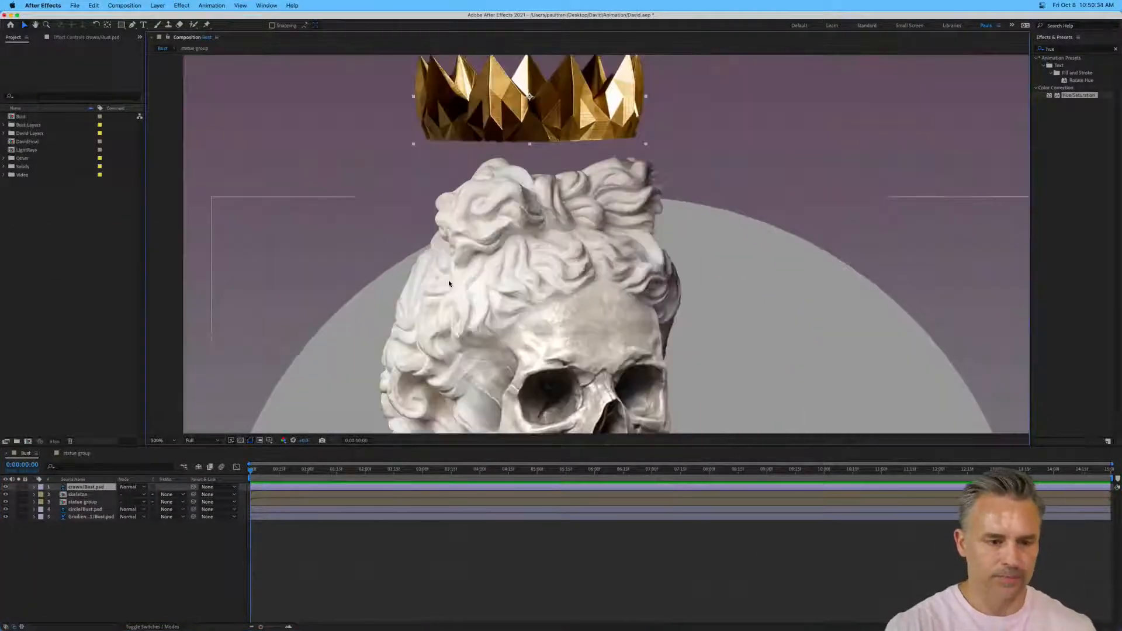
{"action": "left_click_drag", "start_coordinate": [624, 92], "coordinate": [646, 192]}
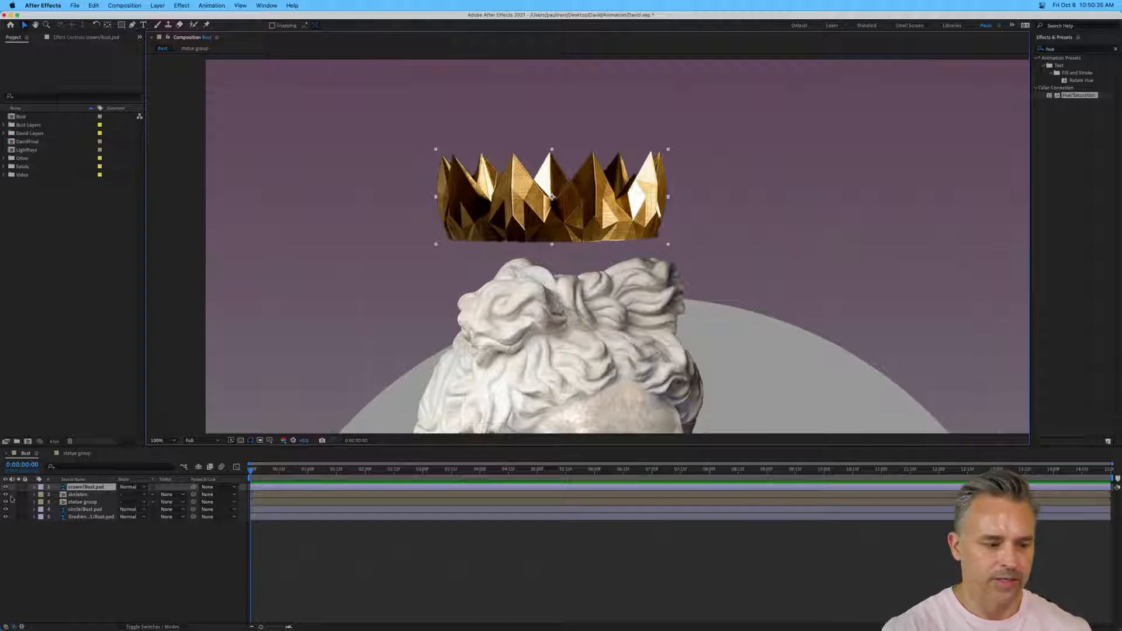
{"action": "right_click", "coordinate": [65, 489]}
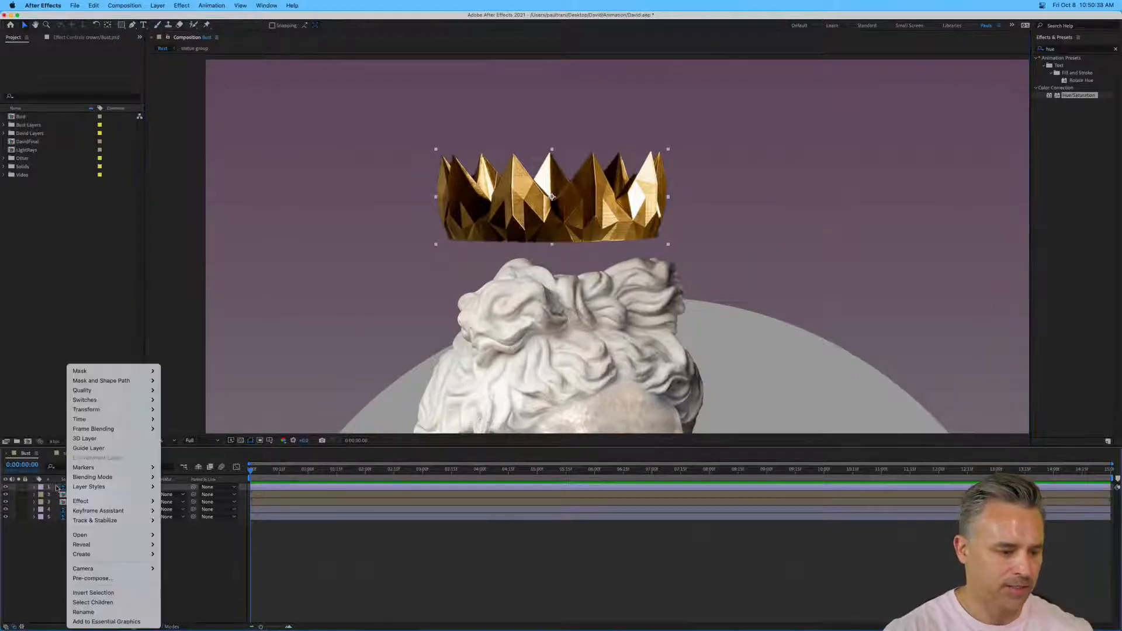
{"action": "left_click", "coordinate": [57, 489]}
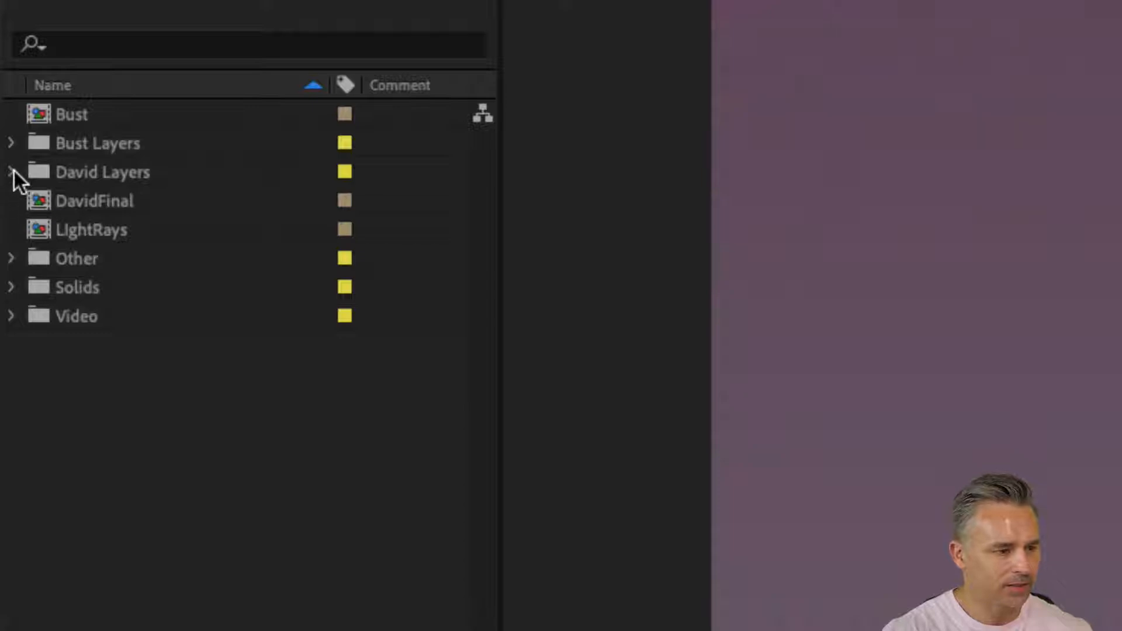
Expand the Bust Layers folder and look at the options available for the crown/Bust.psd footage.
{"action": "left_click", "coordinate": [11, 145]}
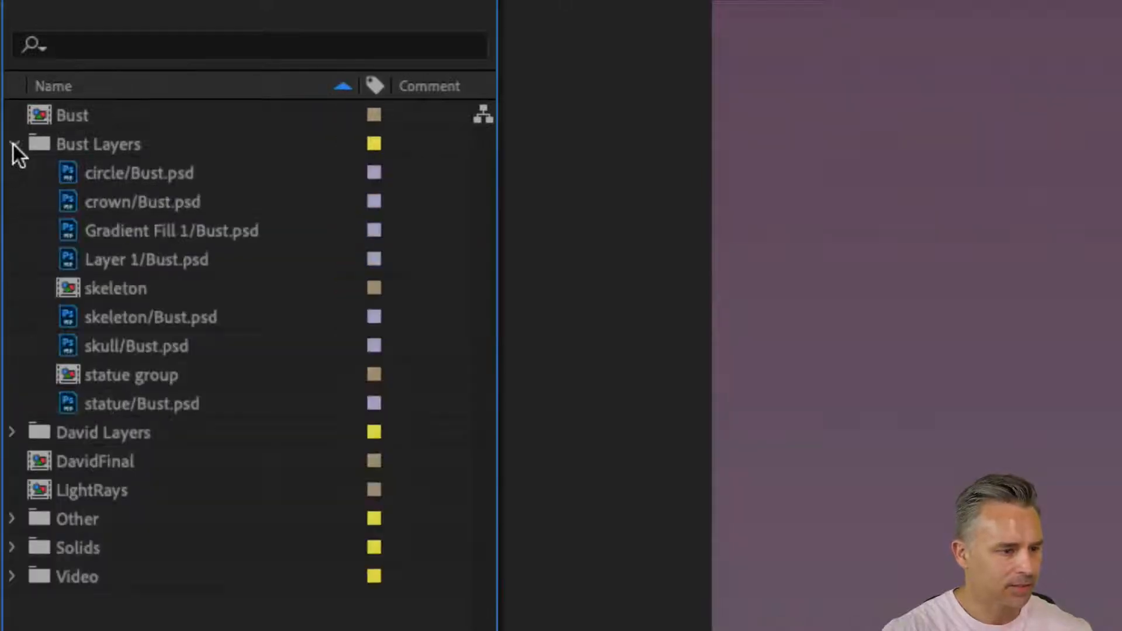
{"action": "left_click", "coordinate": [138, 398]}
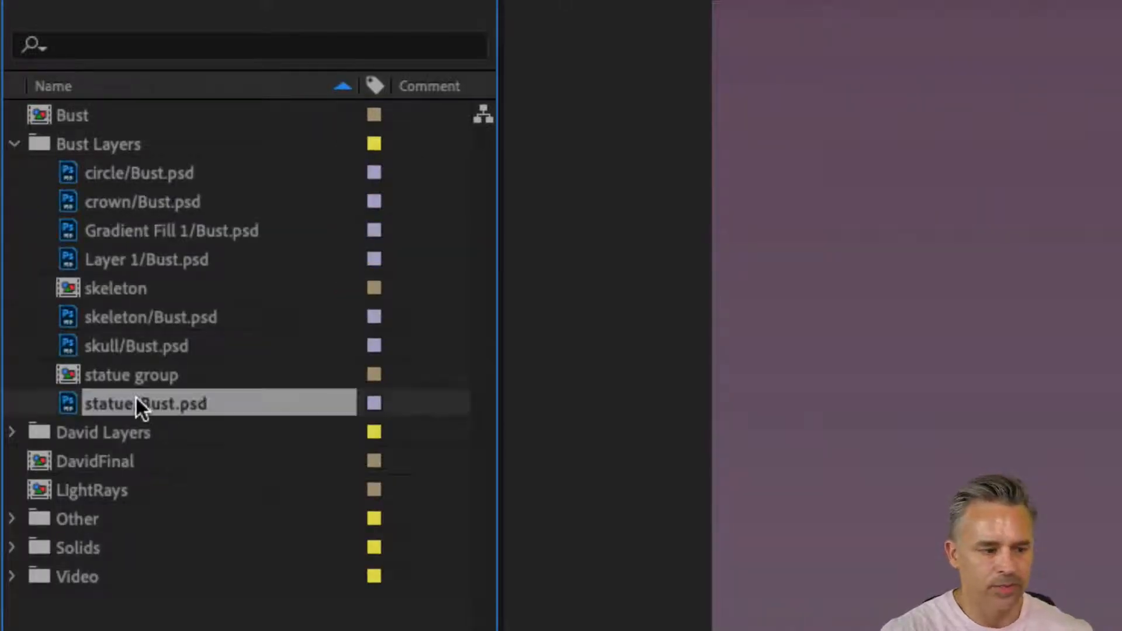
{"action": "left_click", "coordinate": [101, 206]}
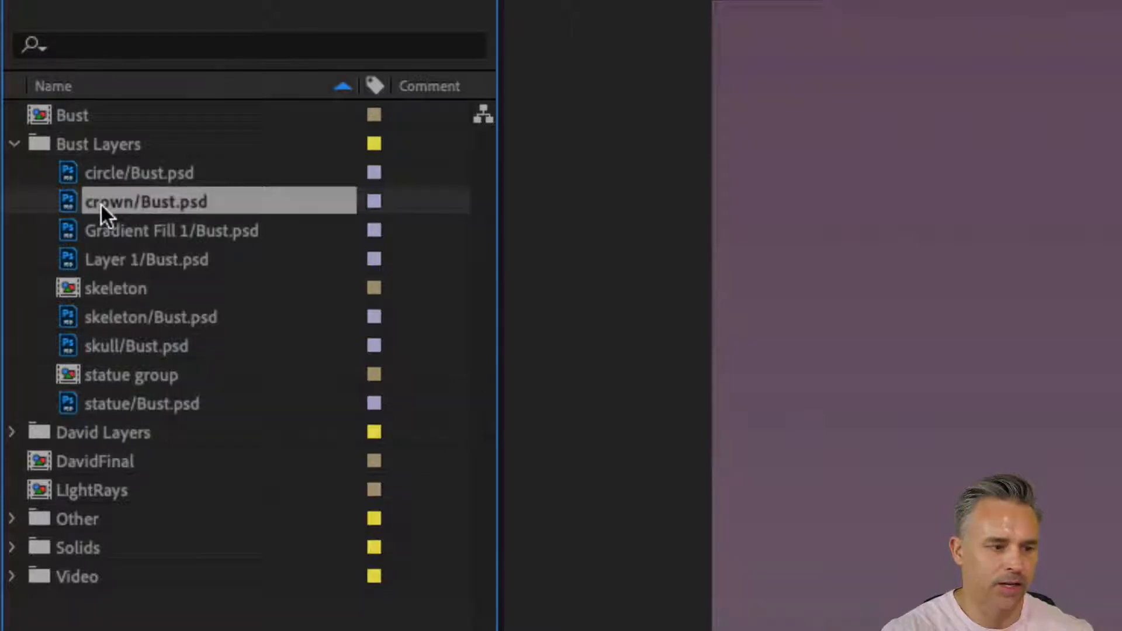
{"action": "right_click", "coordinate": [62, 202]}
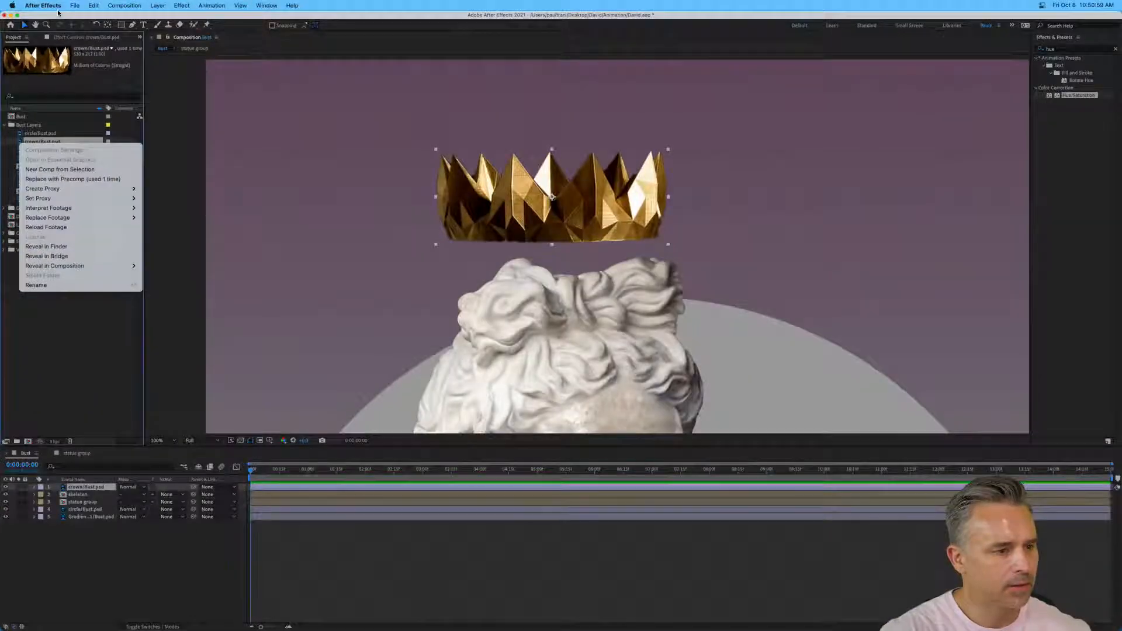
{"action": "left_click", "coordinate": [57, 12]}
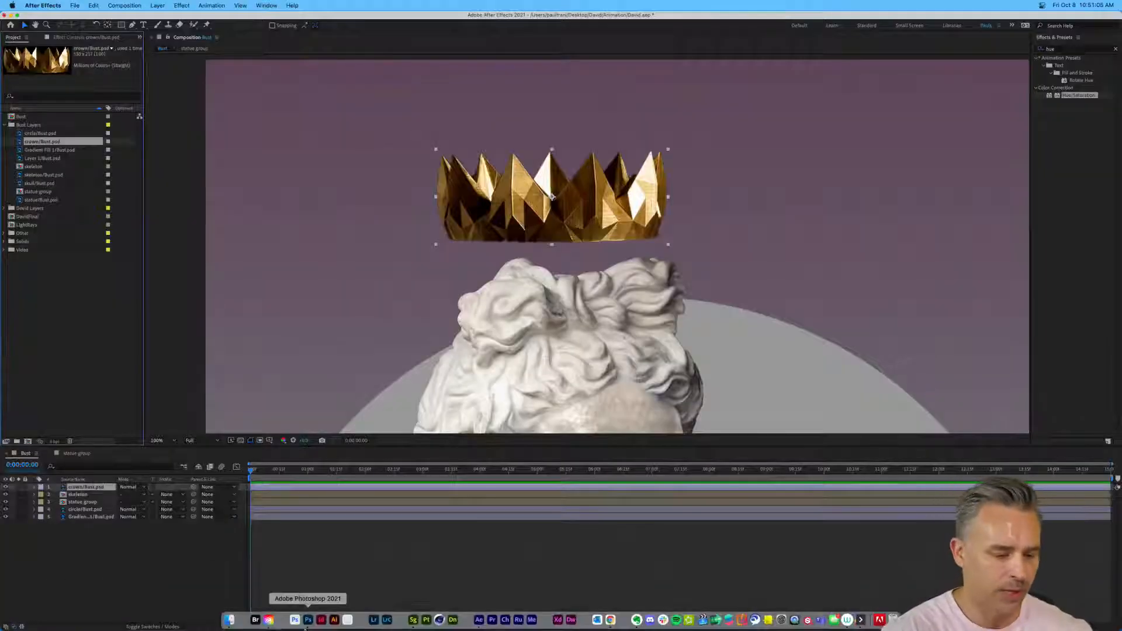
Switch to Photoshop and open the contents of the crown smart object in Bust.psd.
{"action": "left_click", "coordinate": [308, 623]}
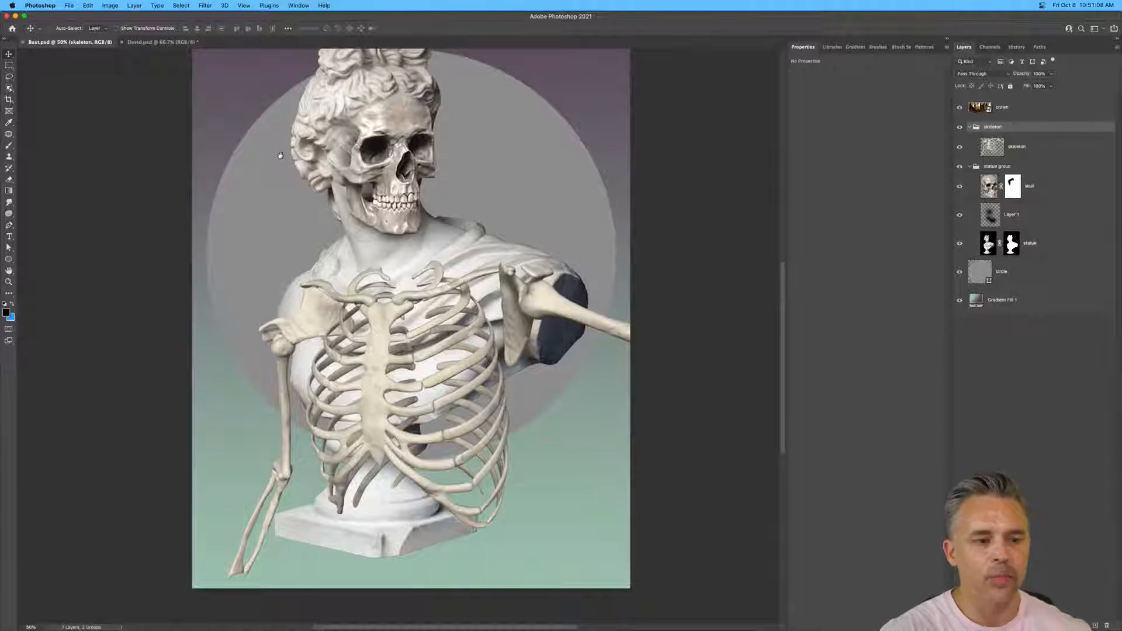
{"action": "left_click_drag", "start_coordinate": [281, 155], "coordinate": [336, 360]}
{"action": "key", "text": "super+equal"}
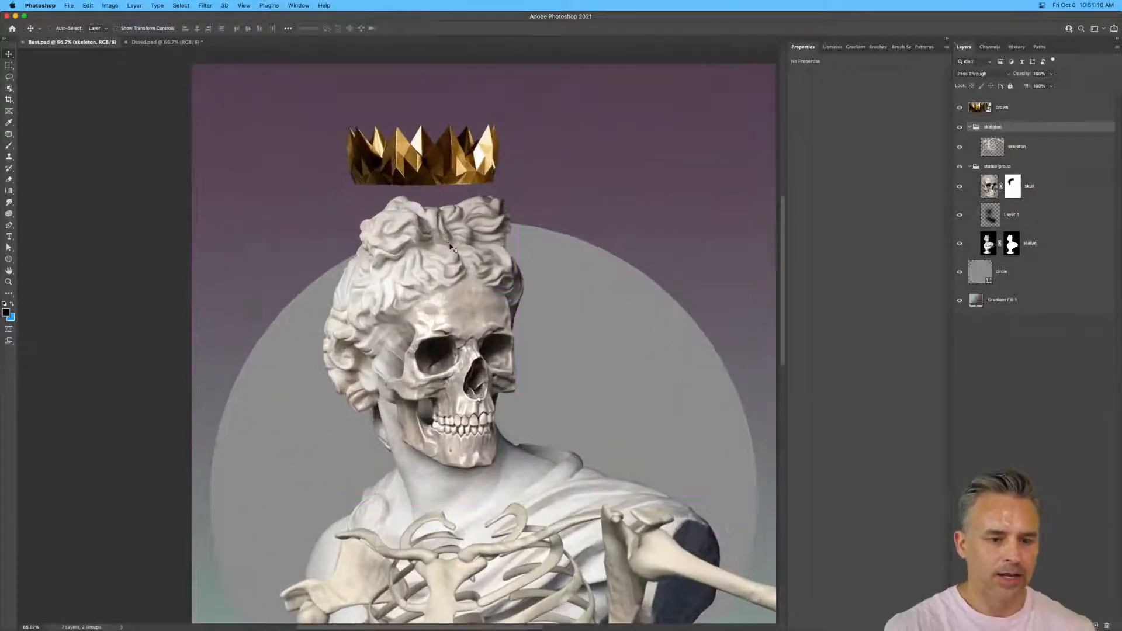
{"action": "left_click", "coordinate": [1005, 111]}
{"action": "double_click", "coordinate": [986, 107]}
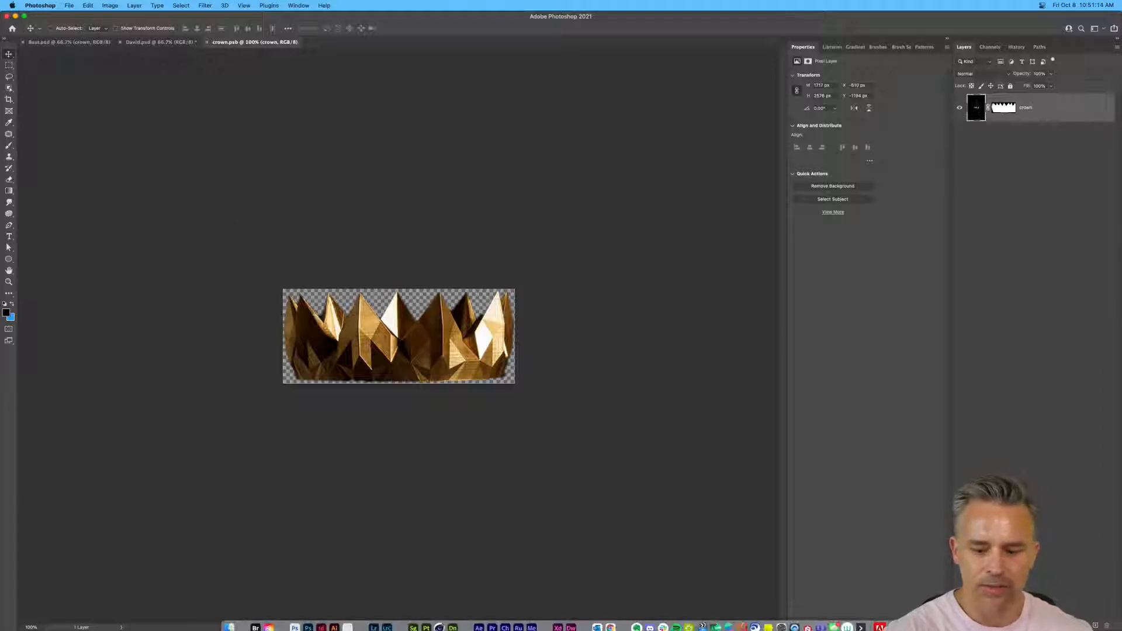
Flip the crown layer horizontally, reposition it to fit its canvas, and save crown.psb.
{"action": "left_click", "coordinate": [1073, 626]}
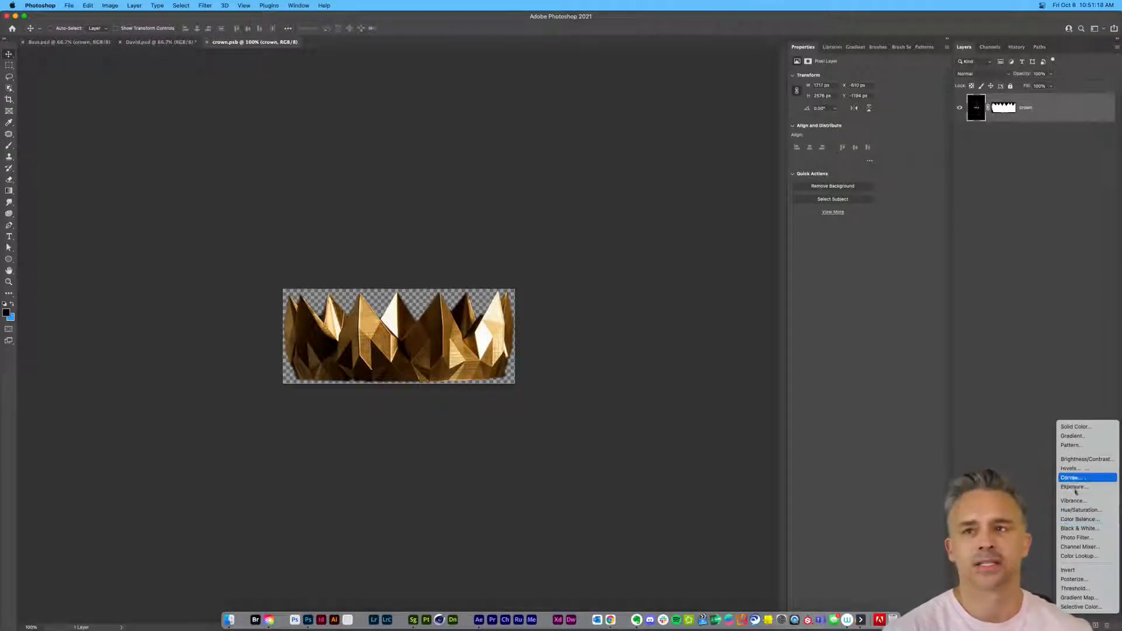
{"action": "left_click", "coordinate": [987, 155]}
{"action": "key", "text": "super+t"}
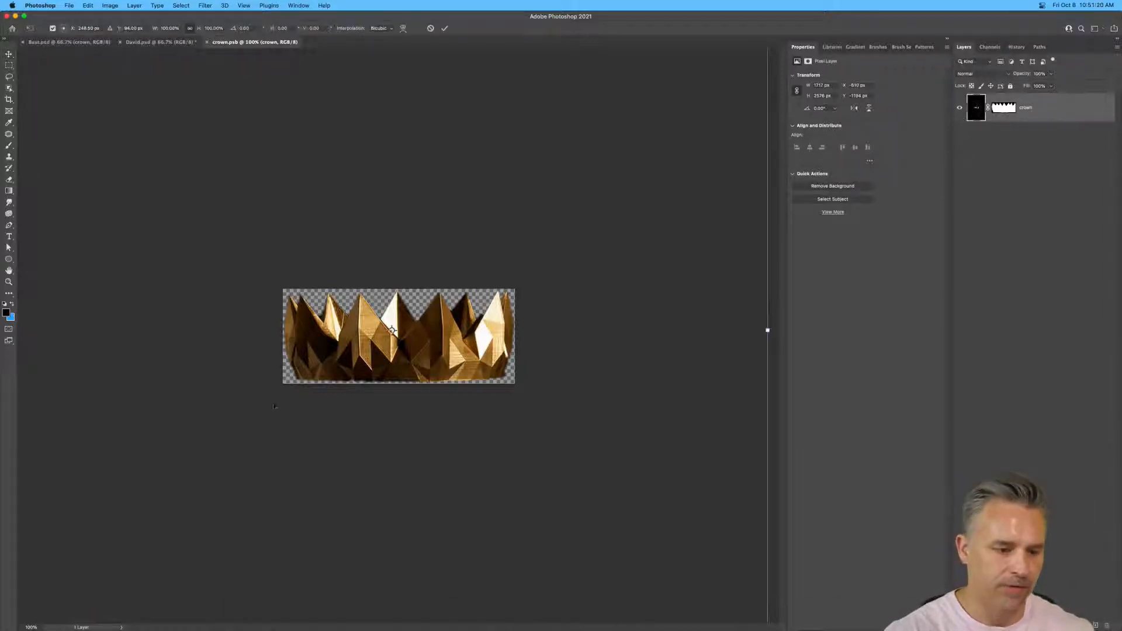
{"action": "right_click", "coordinate": [330, 331]}
{"action": "left_click", "coordinate": [363, 533]}
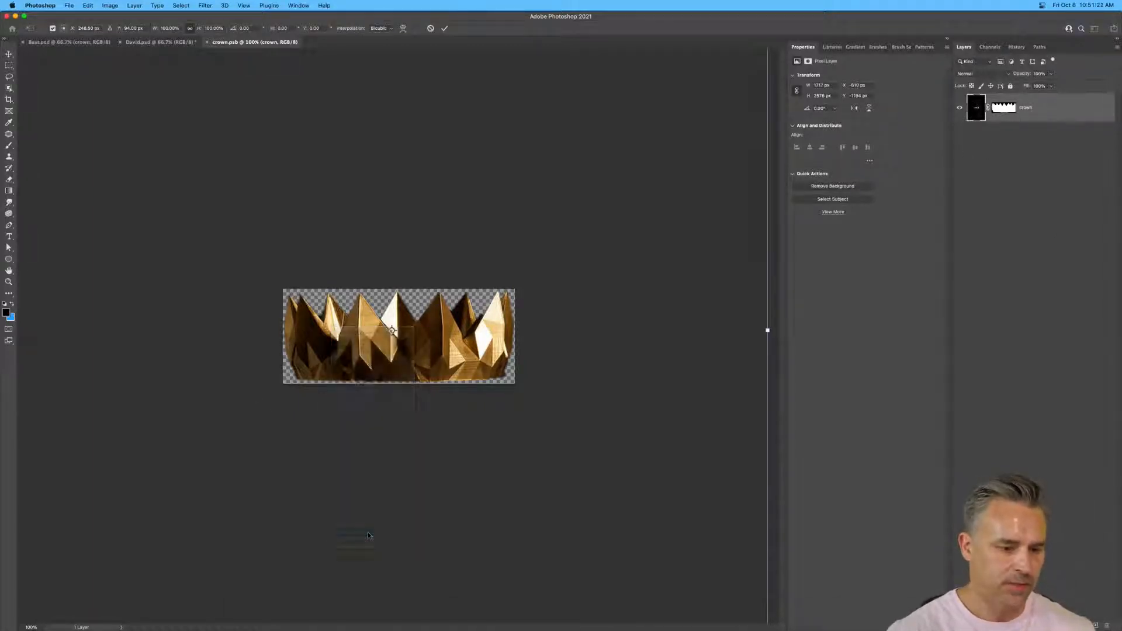
{"action": "left_click_drag", "start_coordinate": [316, 352], "coordinate": [351, 346]}
{"action": "key", "text": "Return"}
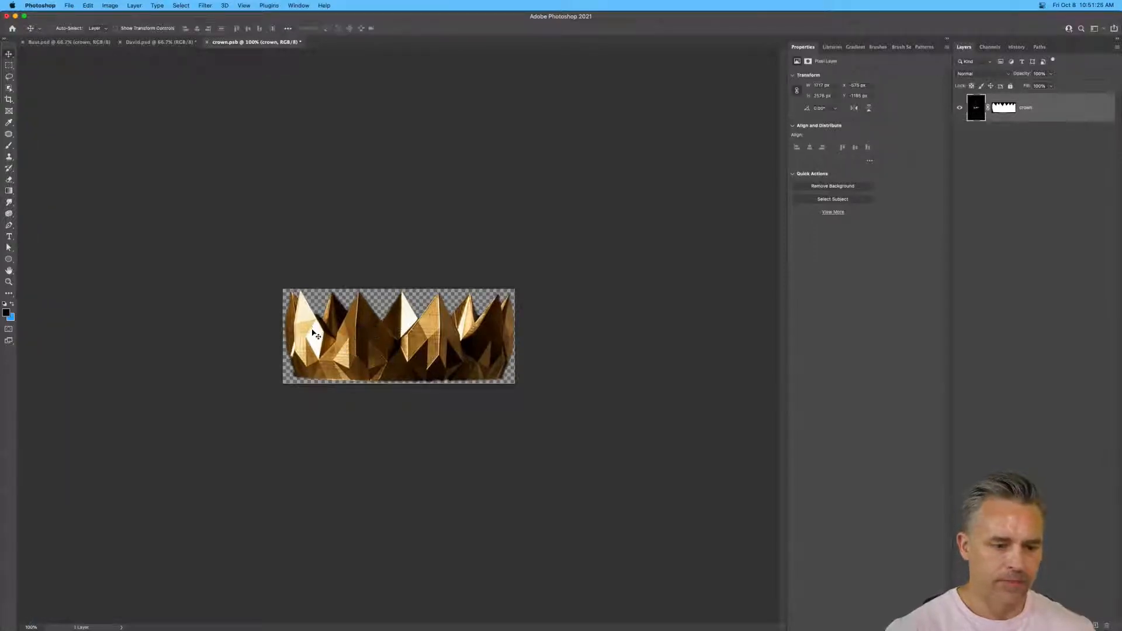
{"action": "key", "text": "super+s"}
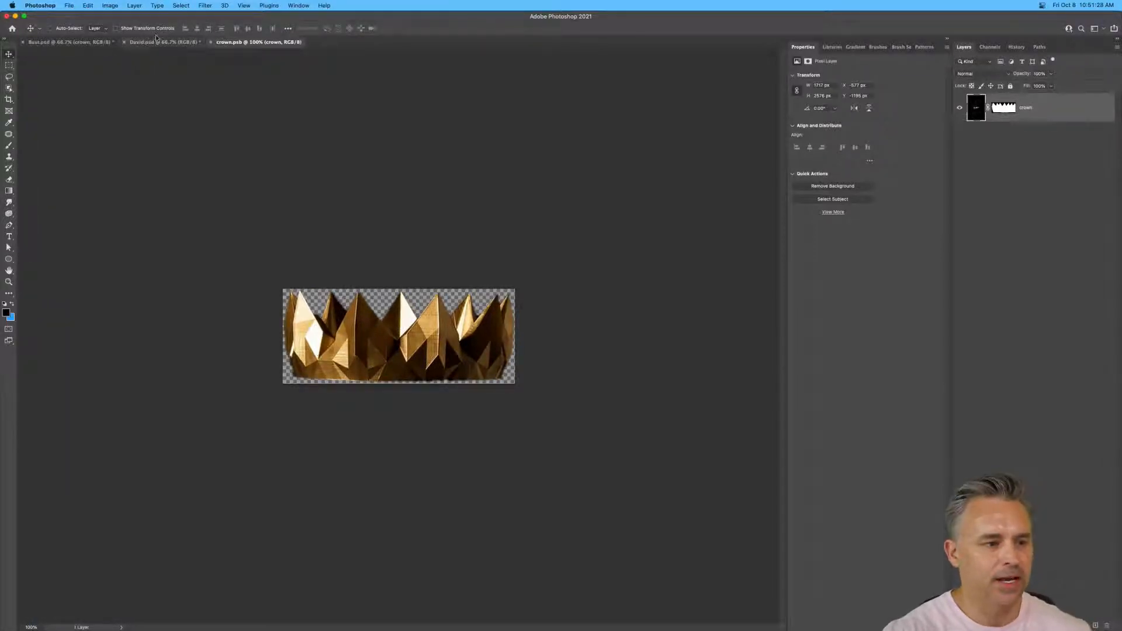
Check the crown in After Effects, then return to Photoshop to close crown.psb and save Bust.psd.
{"action": "left_click", "coordinate": [16, 17]}
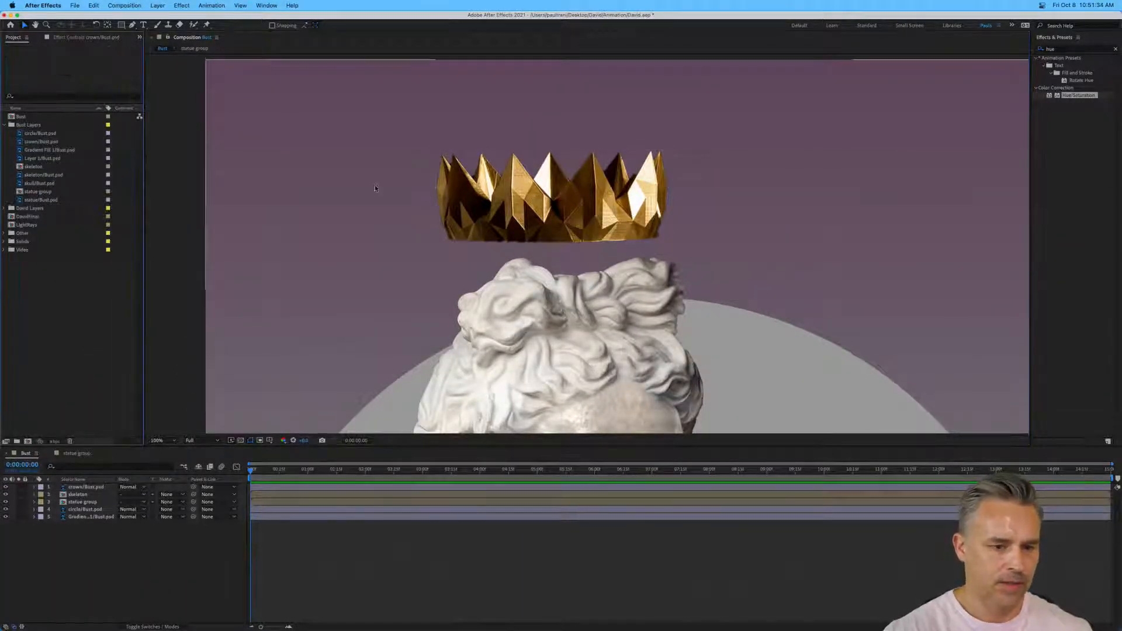
{"action": "left_click", "coordinate": [44, 158]}
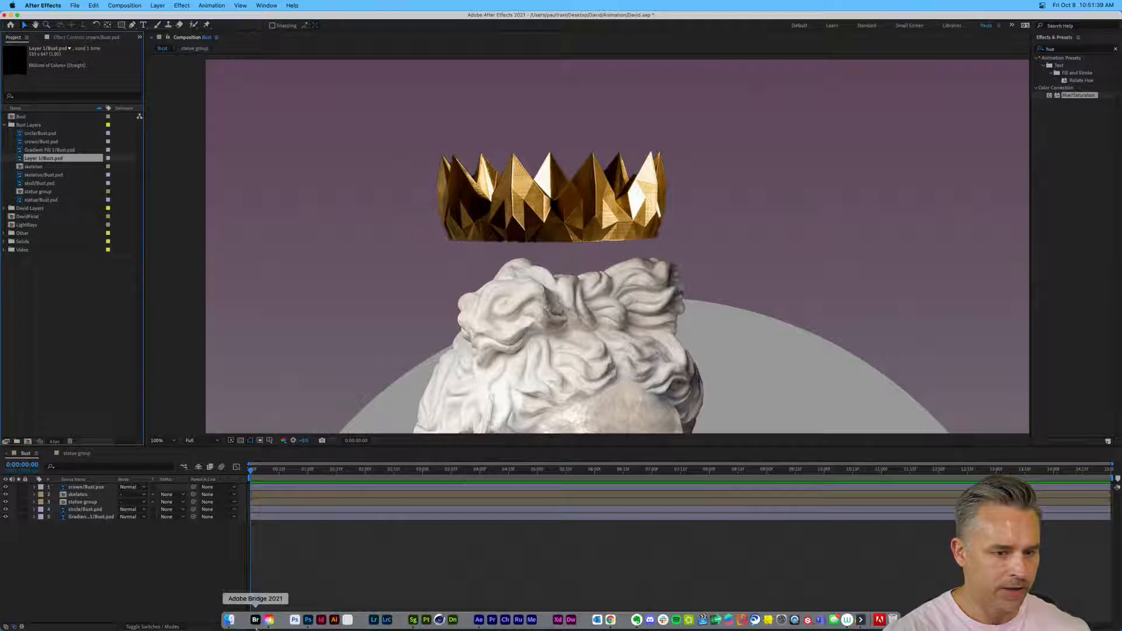
{"action": "left_click", "coordinate": [308, 620]}
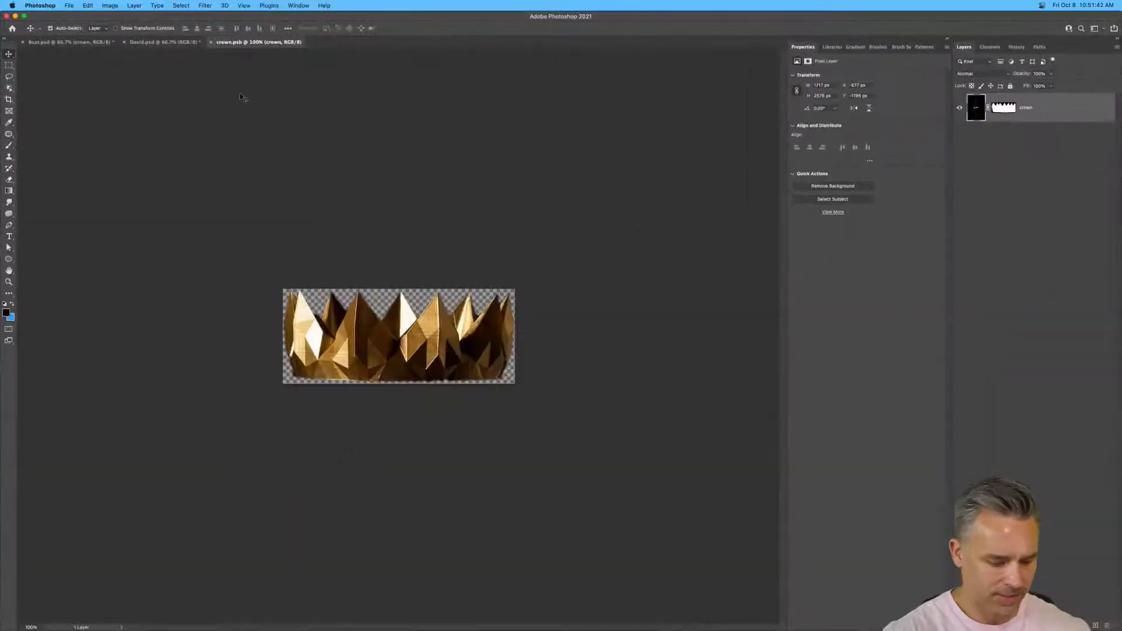
{"action": "key", "text": "super+w"}
{"action": "key", "text": "super+s"}
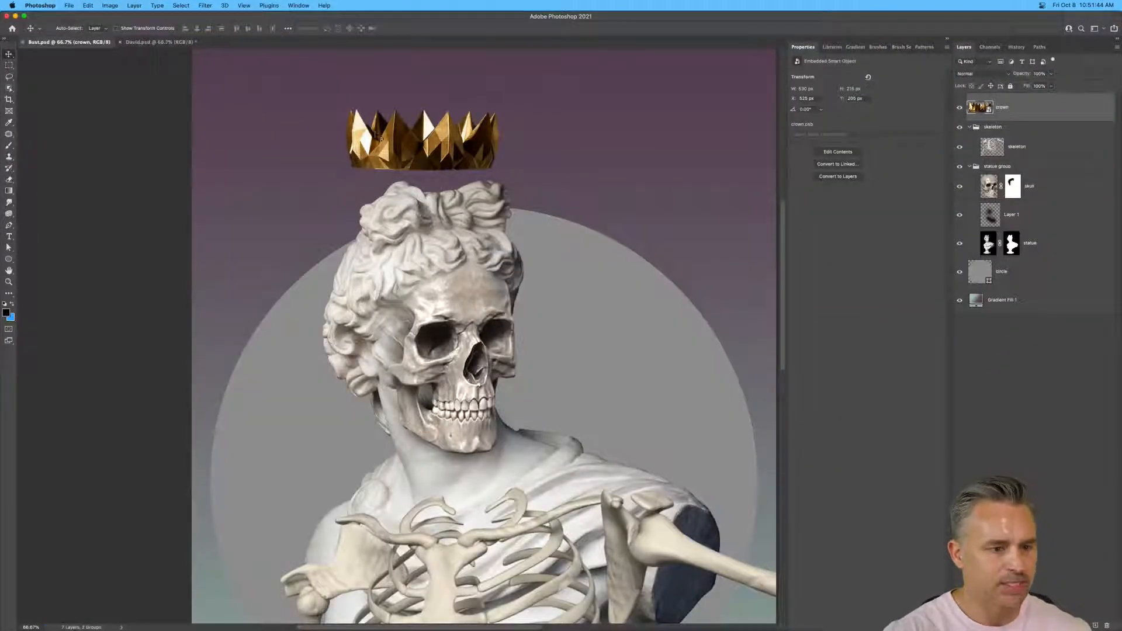
Switch back to After Effects and shift the crown slightly right and down above the statue's head.
{"action": "left_click", "coordinate": [16, 16]}
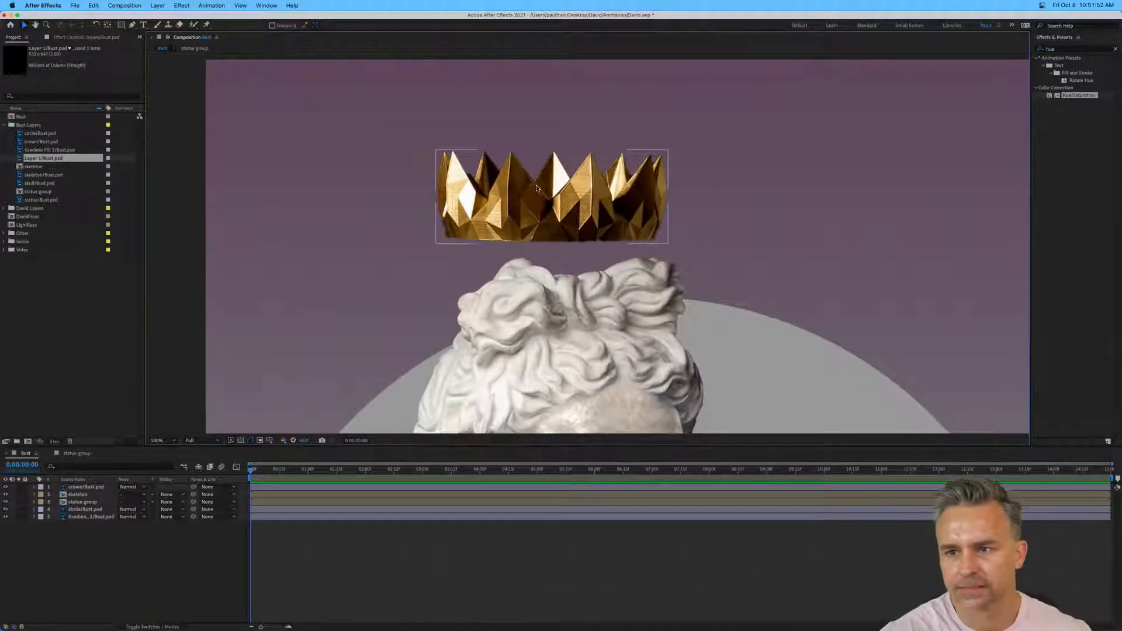
{"action": "left_click_drag", "start_coordinate": [556, 212], "coordinate": [569, 215]}
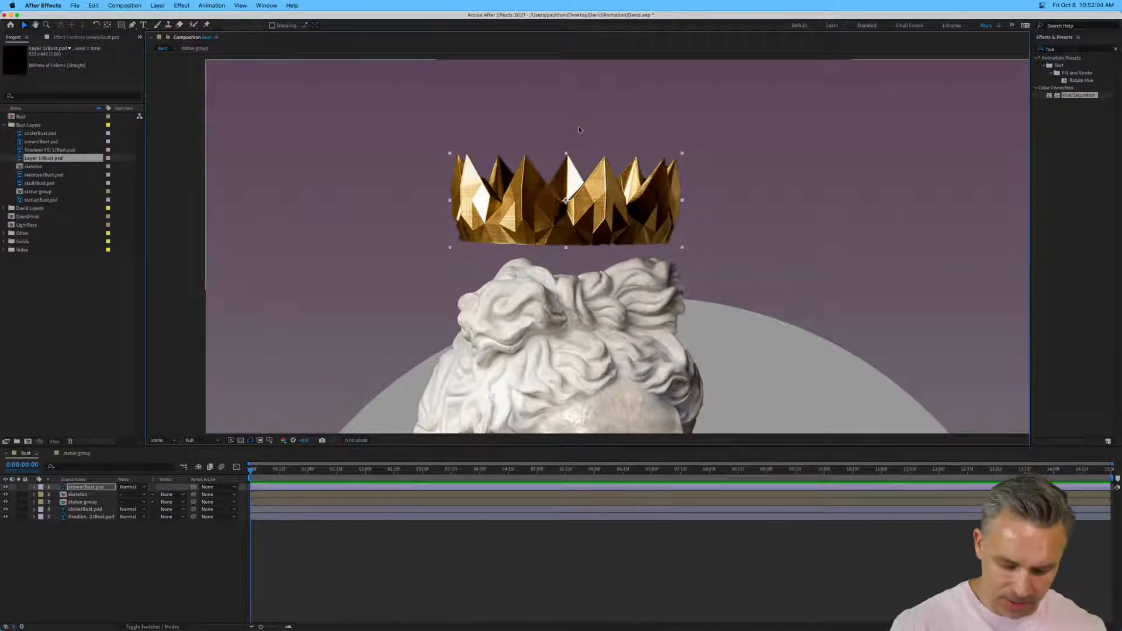
{"action": "key", "text": "comma"}
{"action": "key", "text": "comma"}
{"action": "key", "text": "comma"}
{"action": "key", "text": "comma"}
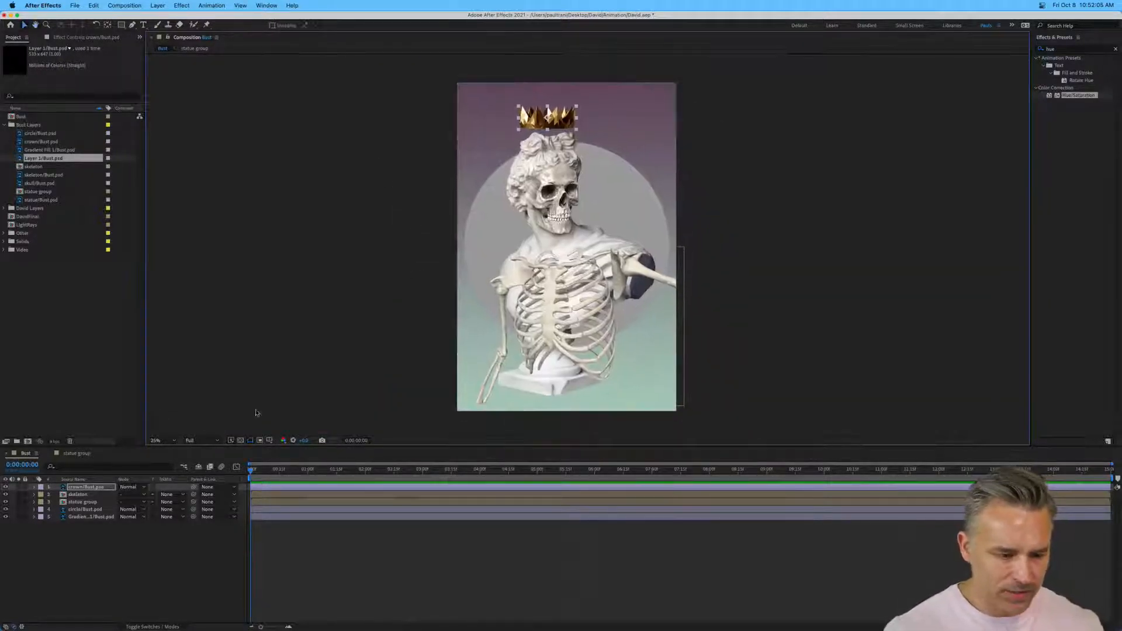
Compare the circle, crown and skeleton layers in the composition, hiding and showing the skeleton to see what it contains.
{"action": "left_click", "coordinate": [86, 509]}
{"action": "key", "text": "period"}
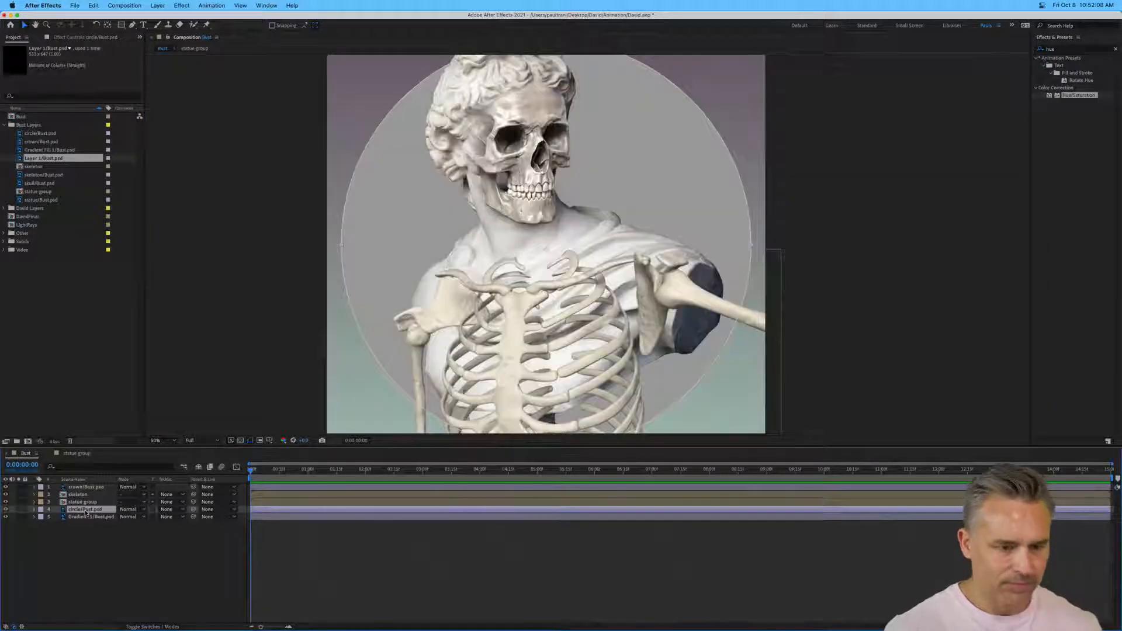
{"action": "left_click_drag", "start_coordinate": [388, 175], "coordinate": [484, 138]}
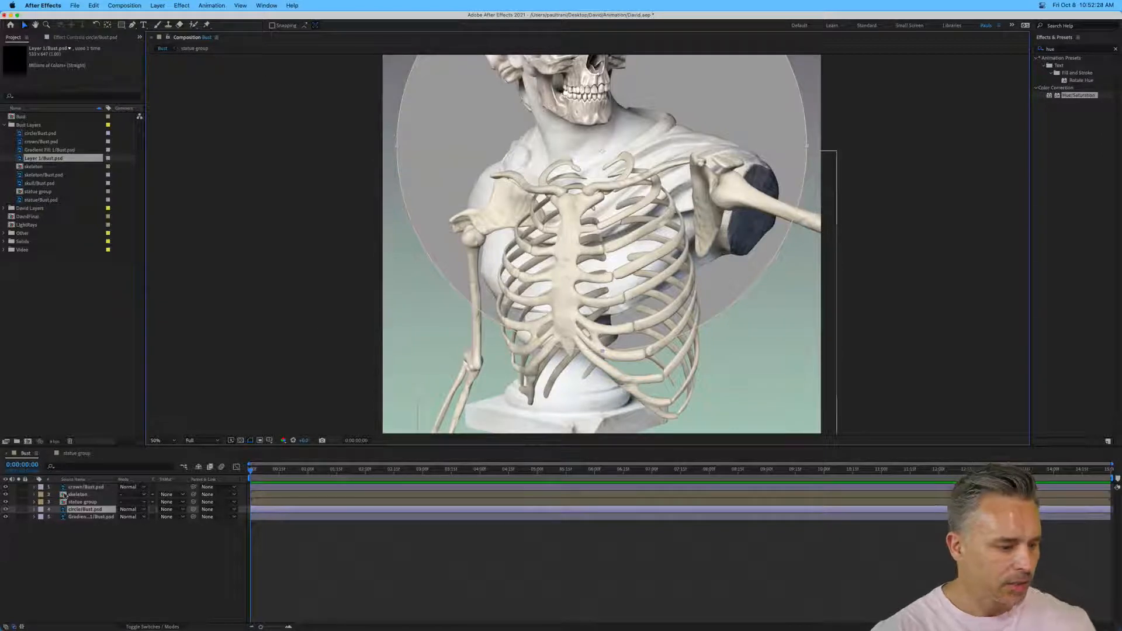
{"action": "left_click", "coordinate": [82, 487]}
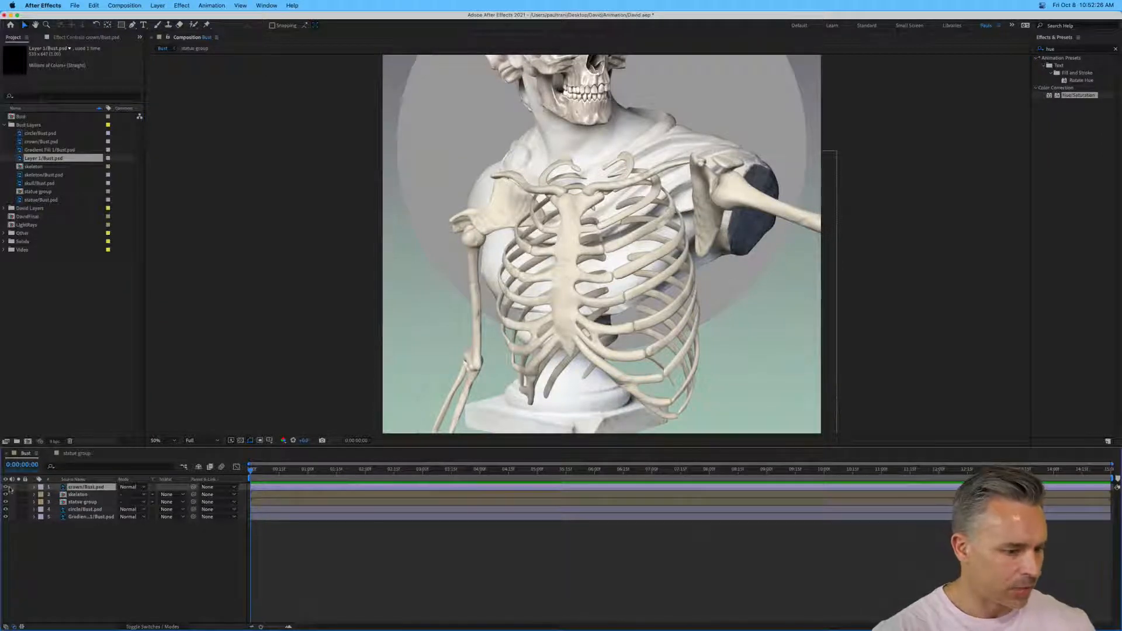
{"action": "left_click", "coordinate": [80, 496]}
{"action": "left_click", "coordinate": [5, 495]}
{"action": "left_click", "coordinate": [5, 495]}
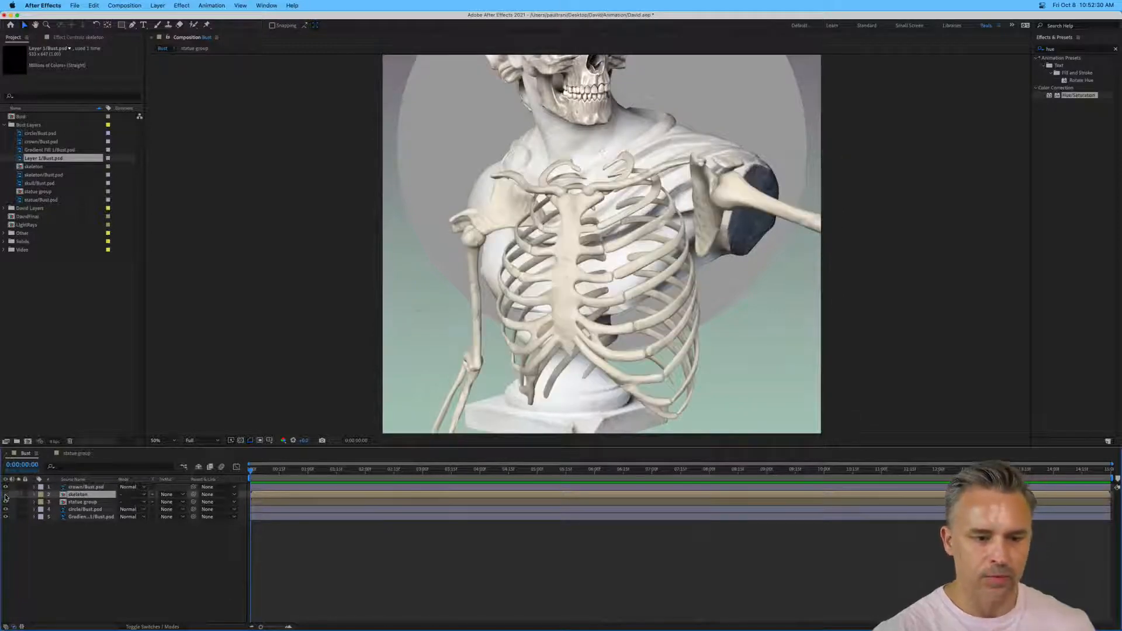
{"action": "left_click", "coordinate": [5, 495]}
{"action": "left_click", "coordinate": [5, 495]}
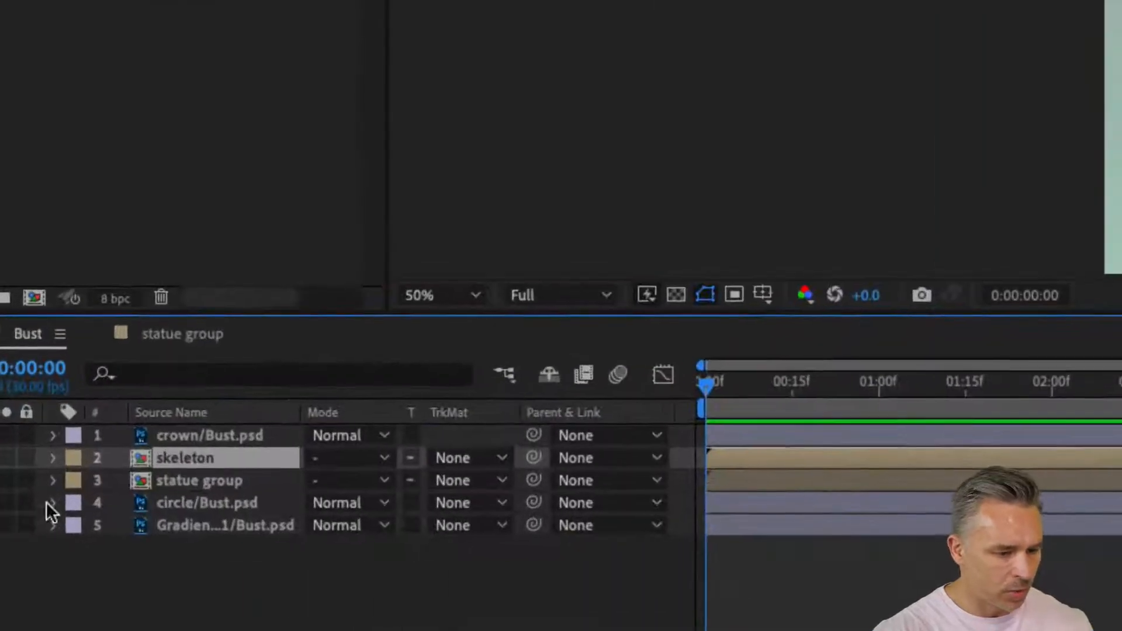
Look through the blend modes offered for the skeleton precomp and check the layer's visibility.
{"action": "left_click", "coordinate": [346, 463]}
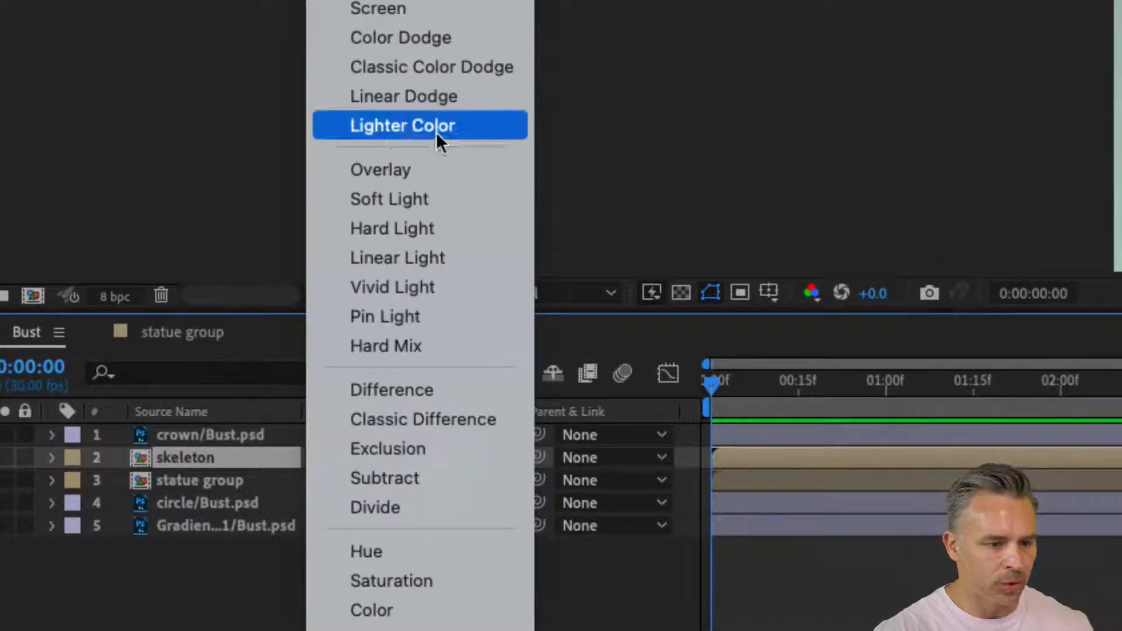
{"action": "left_click", "coordinate": [439, 166]}
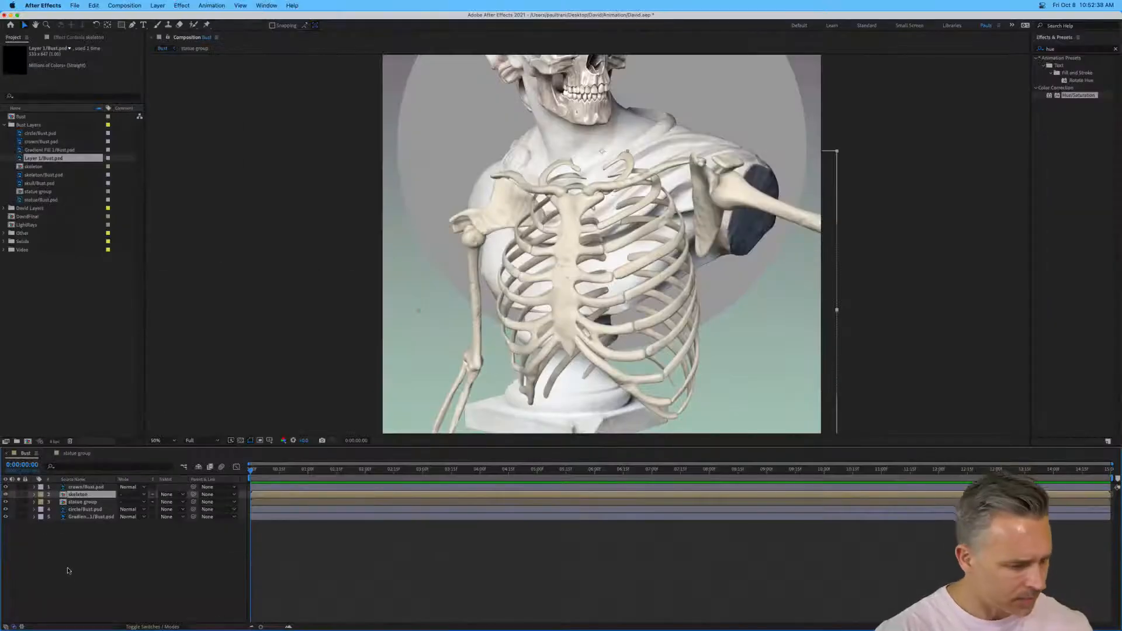
{"action": "left_click", "coordinate": [5, 495]}
{"action": "left_click", "coordinate": [6, 495]}
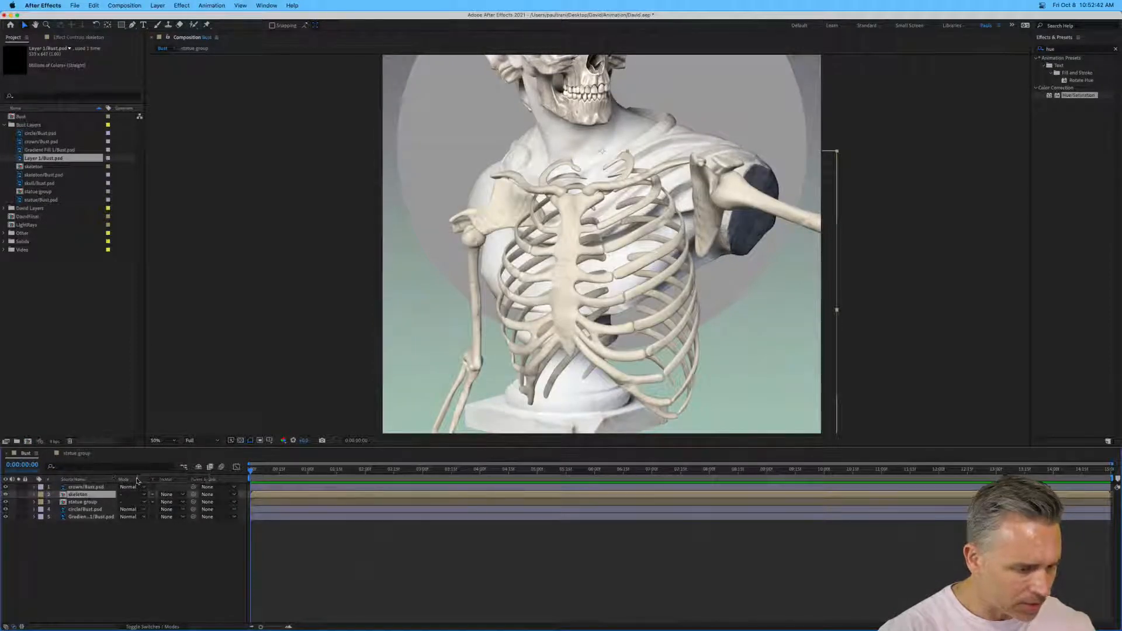
Reorder the Bust timeline's columns so that Parent & Link comes directly after Source Name.
{"action": "left_click_drag", "start_coordinate": [202, 480], "coordinate": [122, 480]}
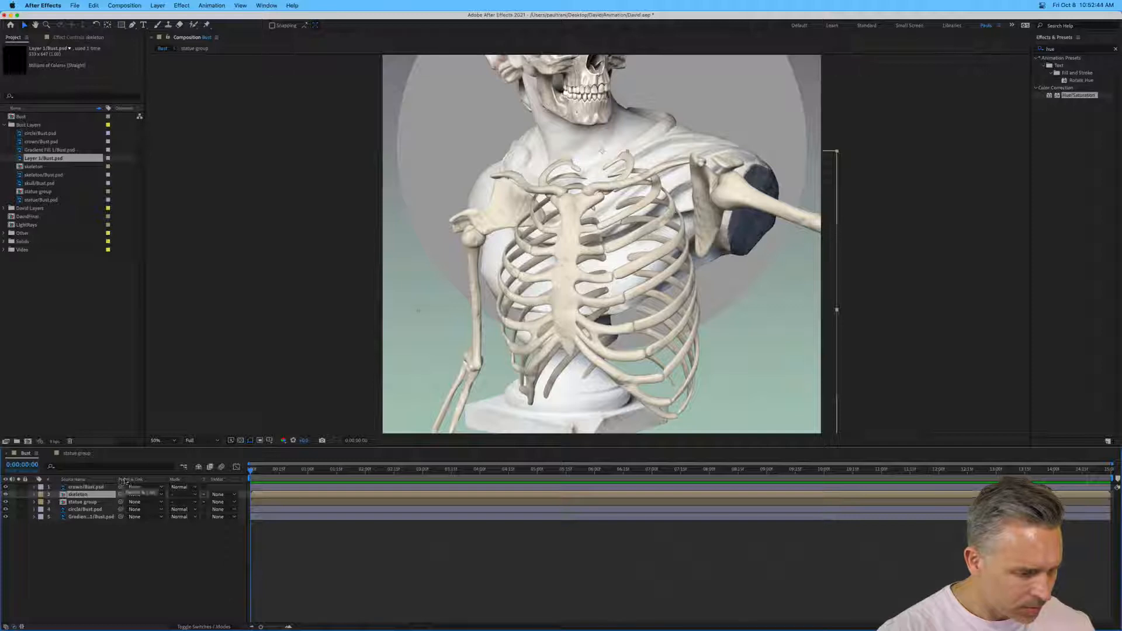
{"action": "left_click", "coordinate": [188, 495]}
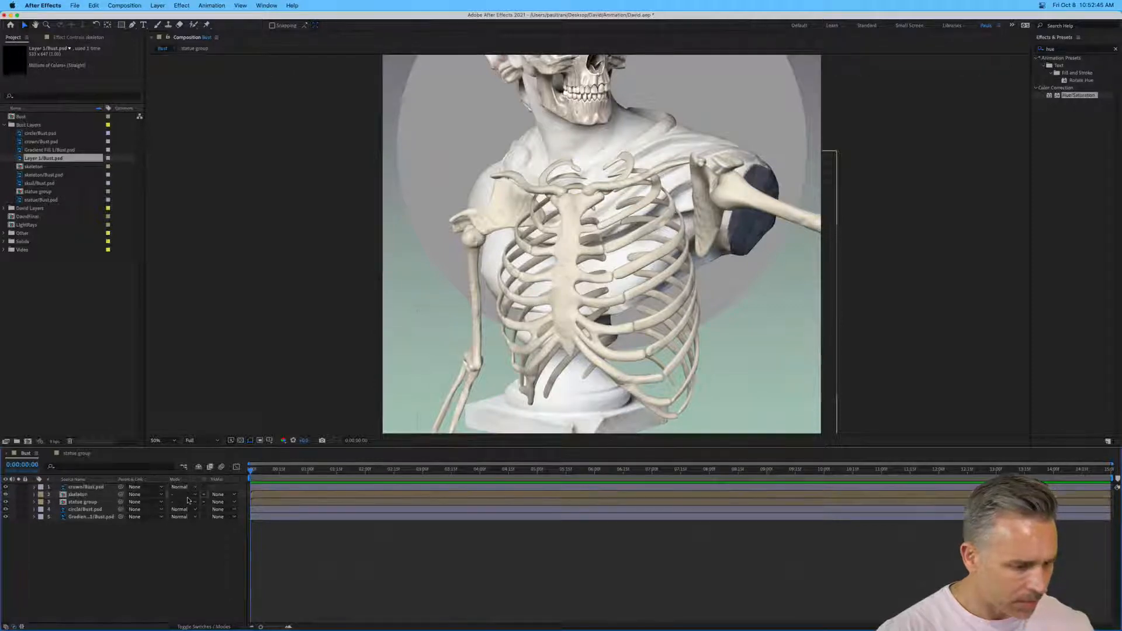
{"action": "left_click", "coordinate": [112, 586]}
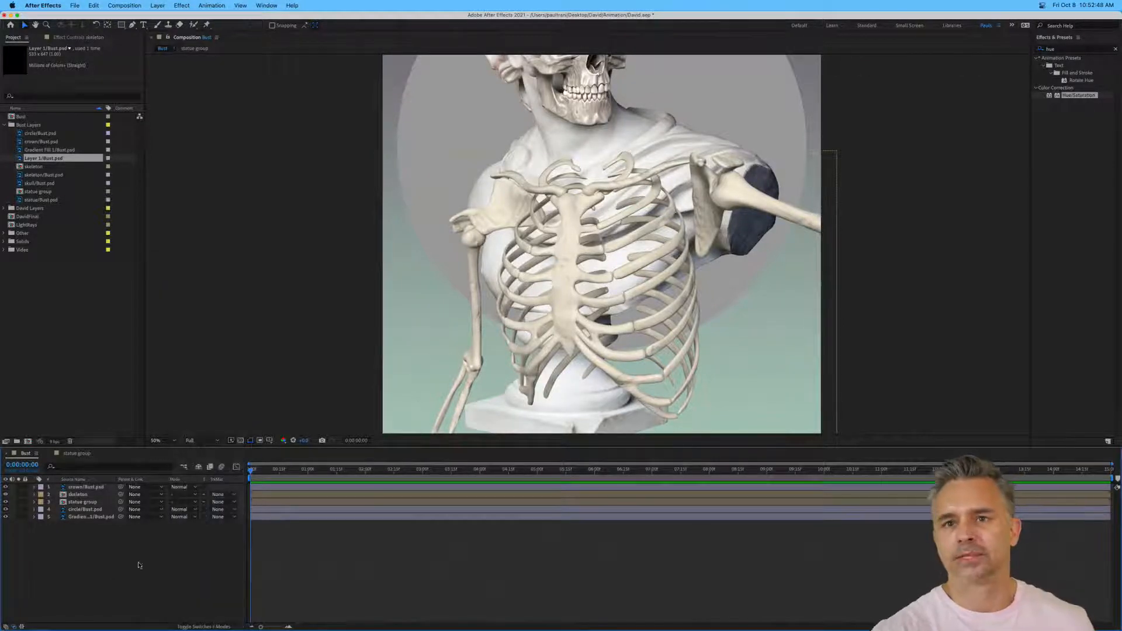
Select the crown layer and the skeleton precomp in turn, and inspect the skeleton's collarbones and upper ribs up close.
{"action": "left_click", "coordinate": [85, 487]}
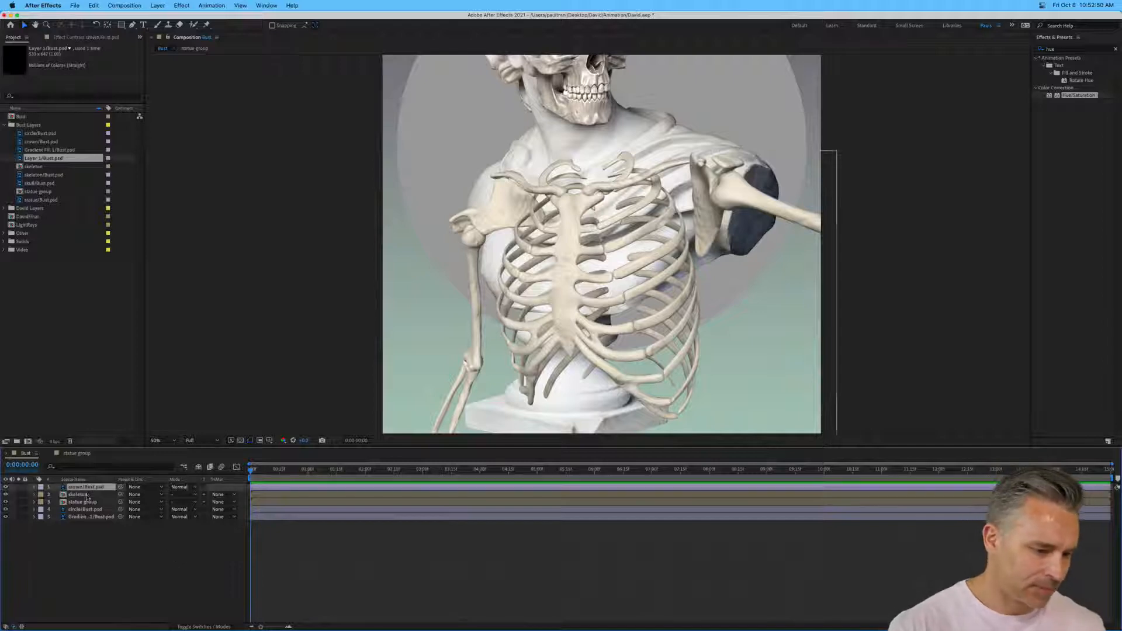
{"action": "left_click", "coordinate": [86, 495]}
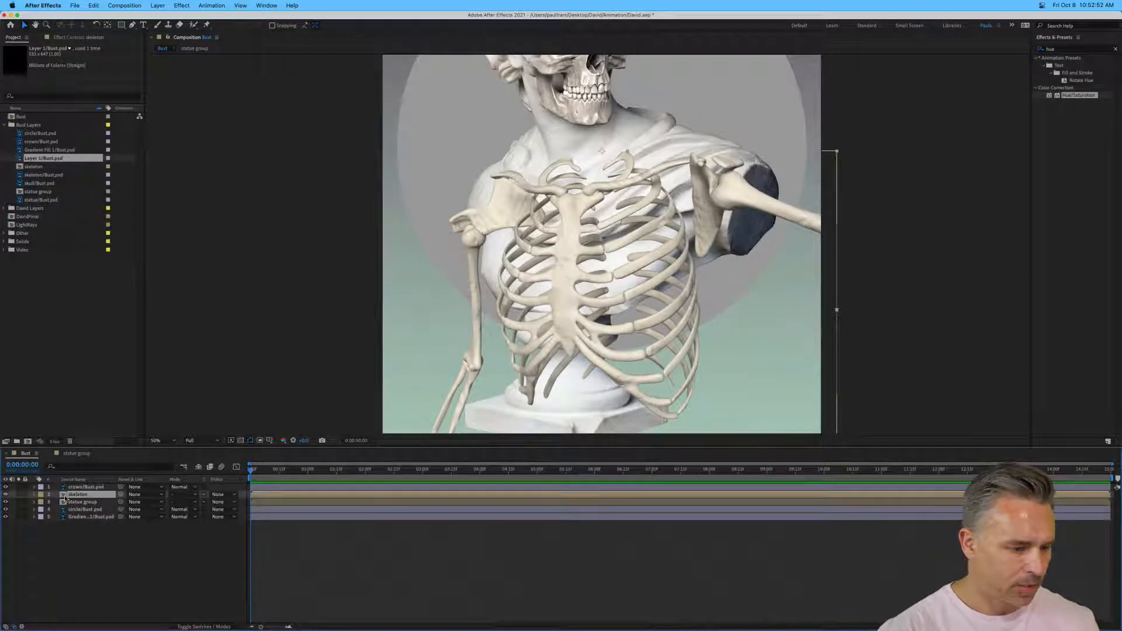
{"action": "key", "text": "period"}
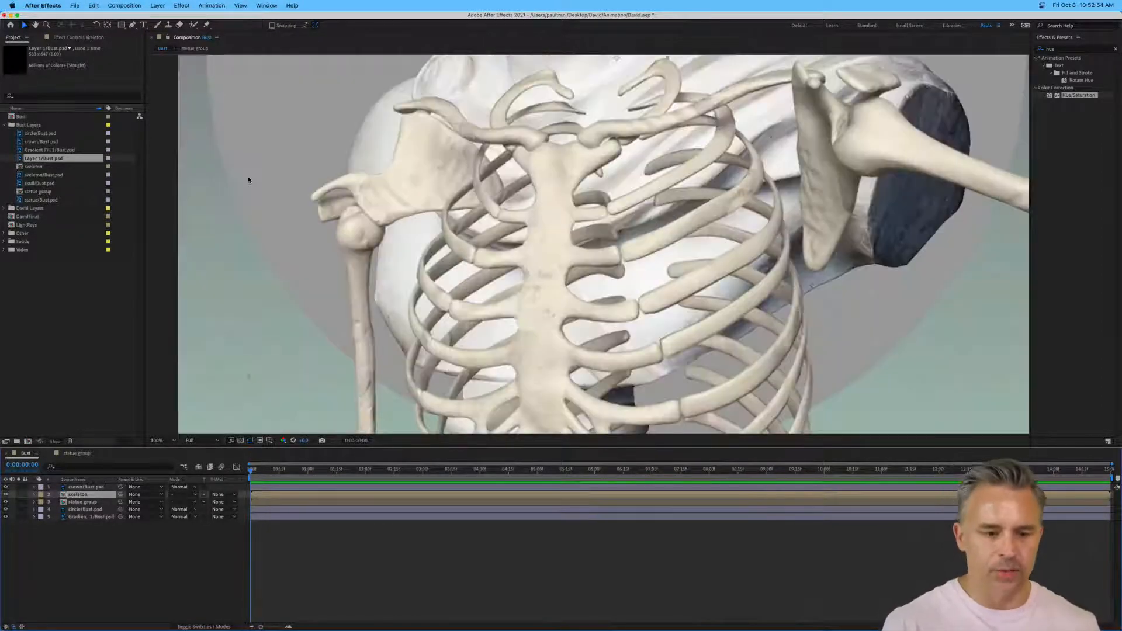
{"action": "left_click_drag", "start_coordinate": [478, 82], "coordinate": [462, 168]}
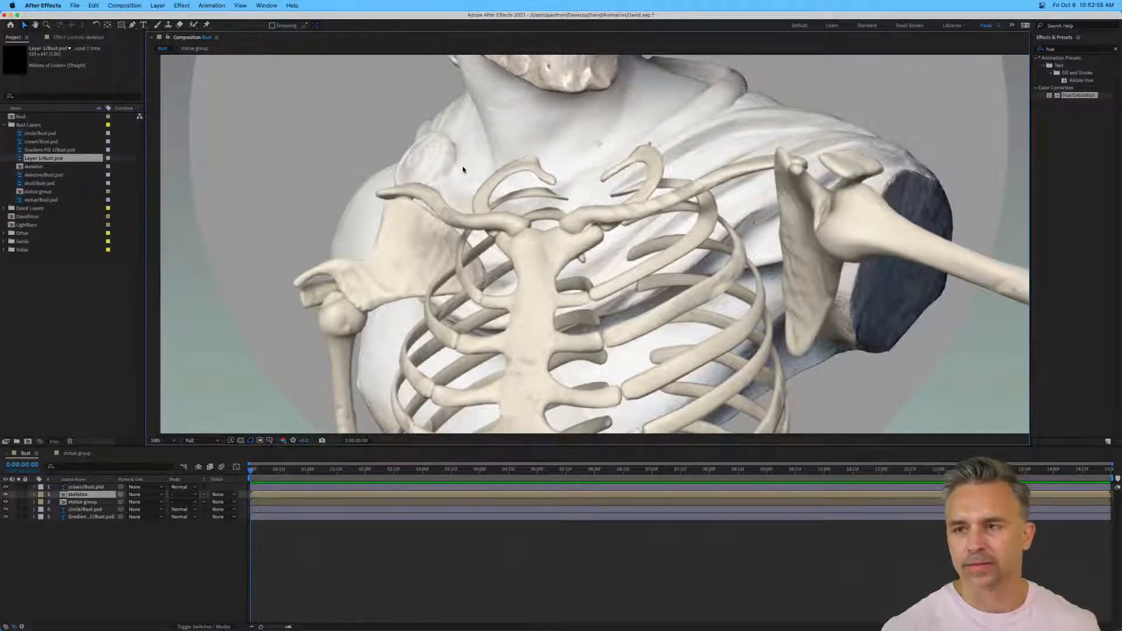
Examine the skull and shoulders in the Bust composition and select the statue group precomp.
{"action": "key", "text": "comma"}
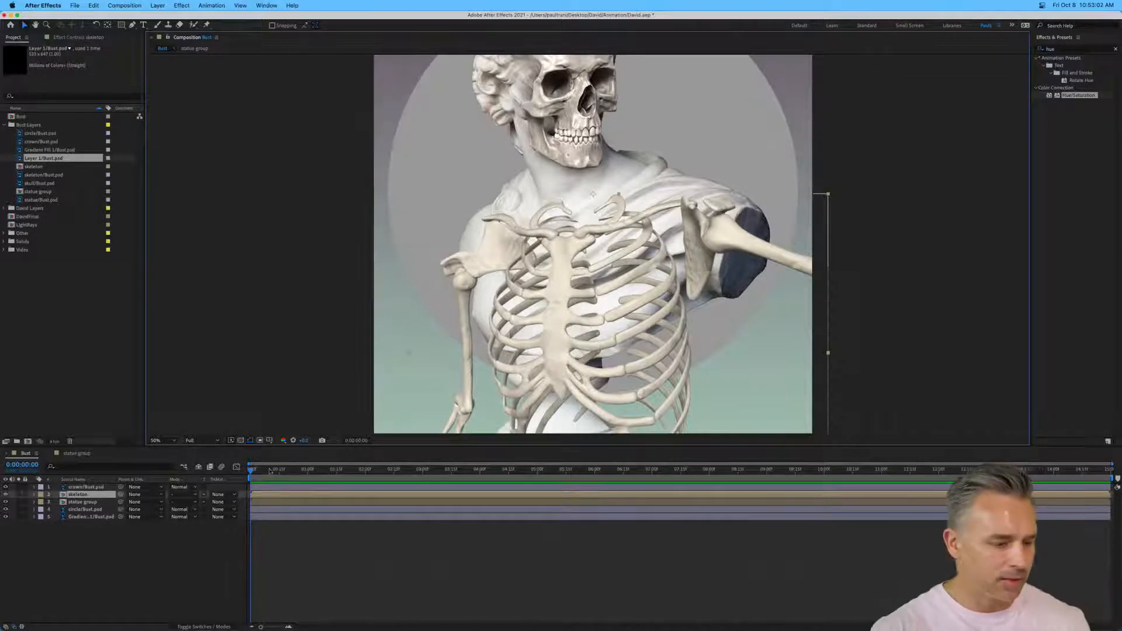
{"action": "left_click_drag", "start_coordinate": [548, 112], "coordinate": [555, 189]}
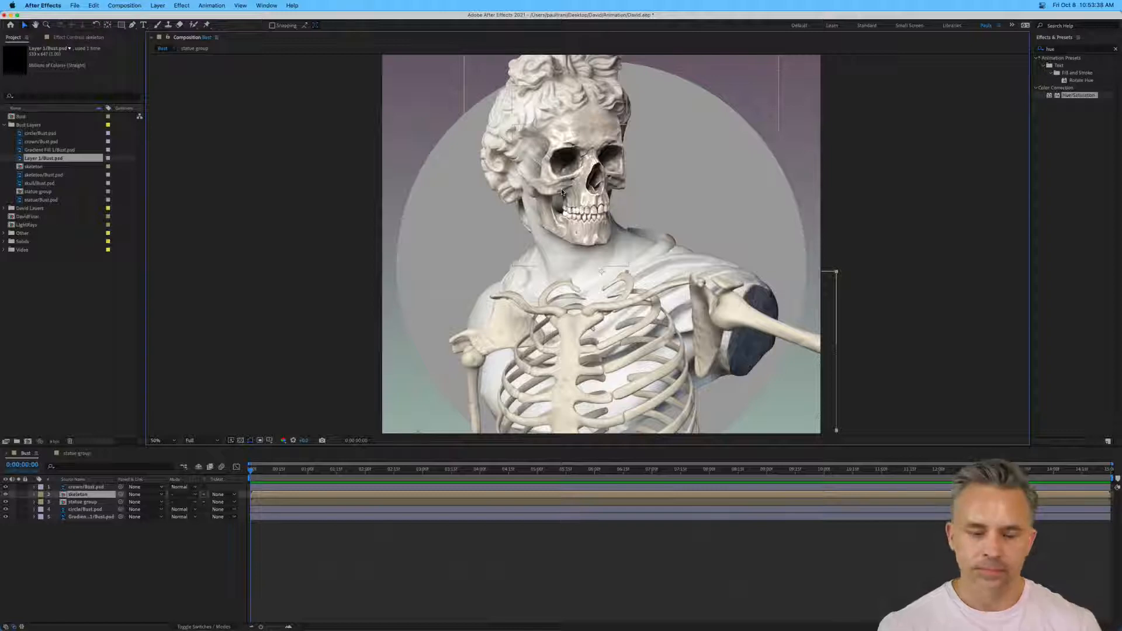
{"action": "left_click", "coordinate": [82, 526]}
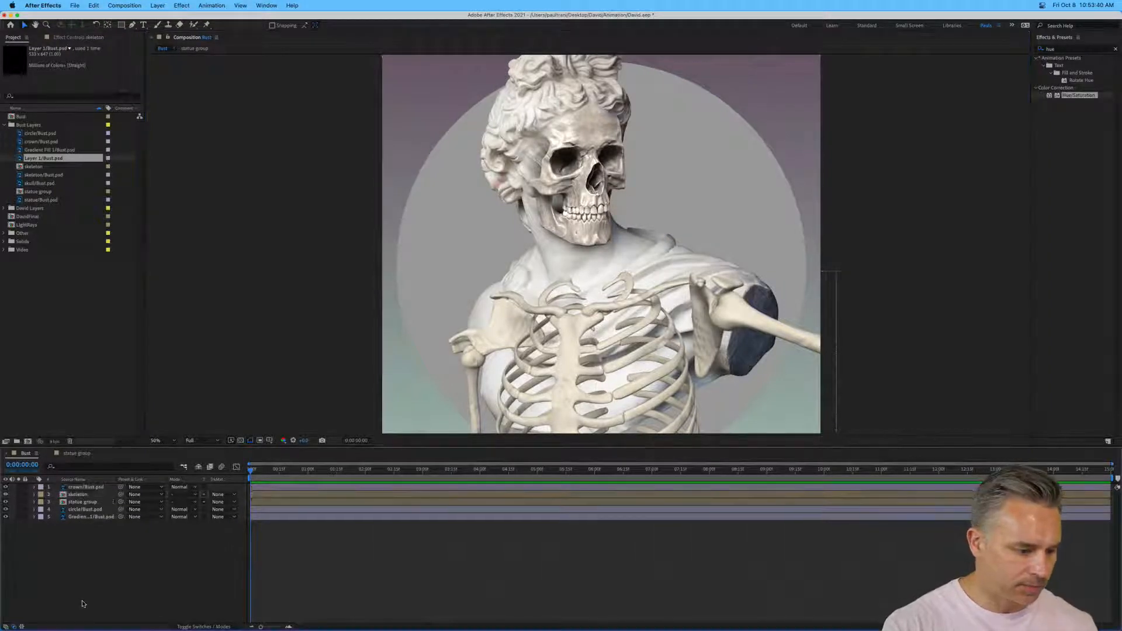
{"action": "left_click", "coordinate": [80, 504]}
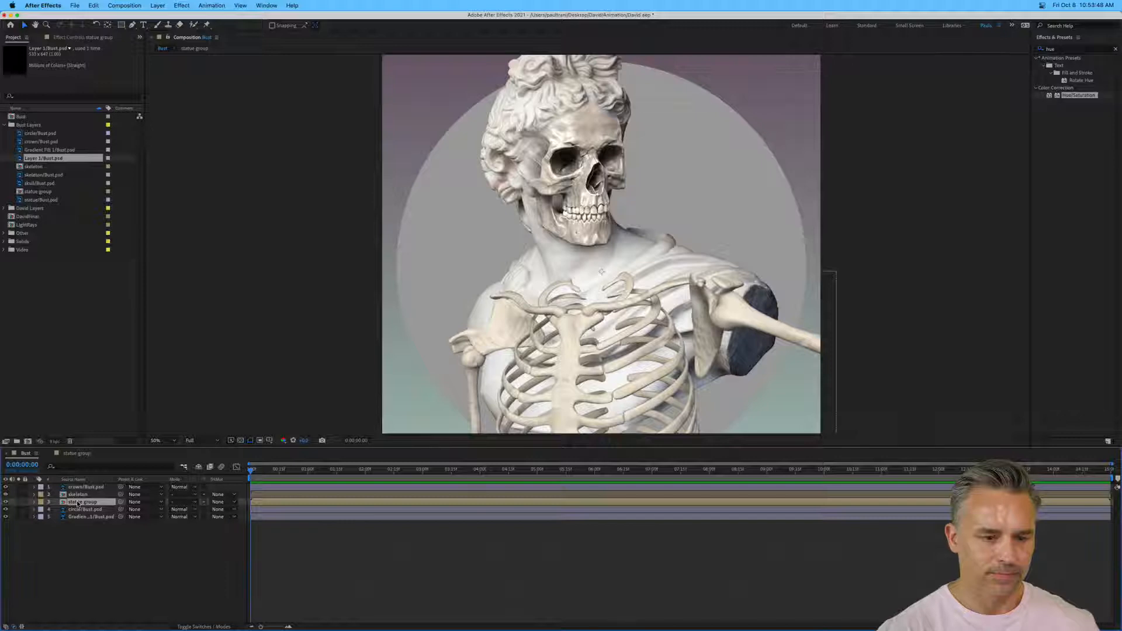
Switch to Photoshop and move the skull and Layer 1 layers out of the statue group, placing them between the skeleton and statue groups.
{"action": "left_click", "coordinate": [304, 621]}
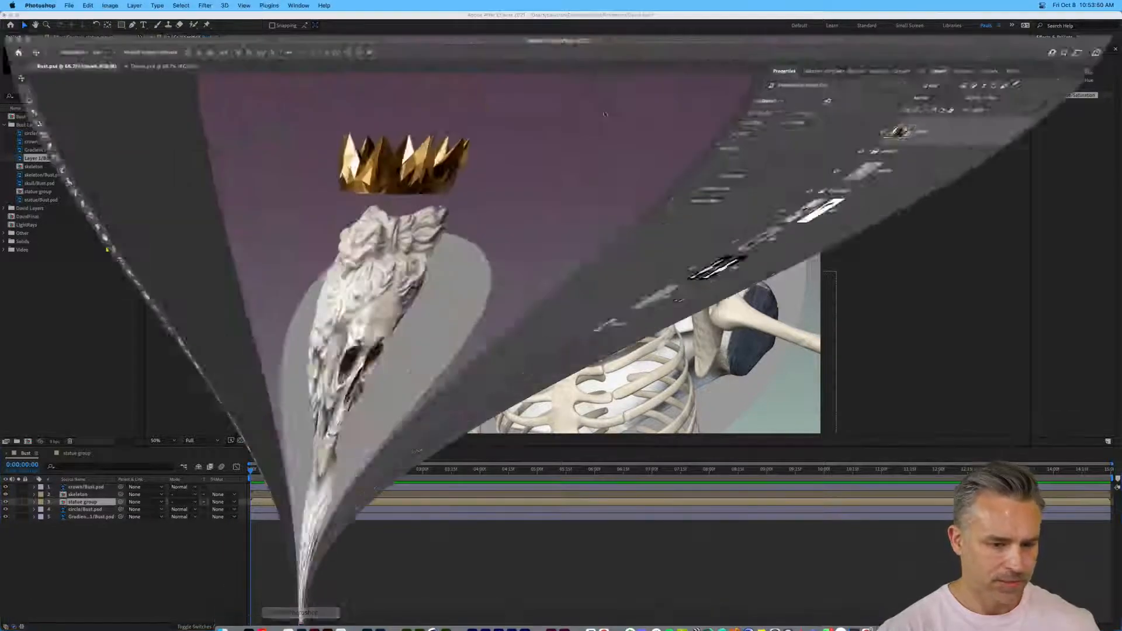
{"action": "left_click", "coordinate": [1020, 195]}
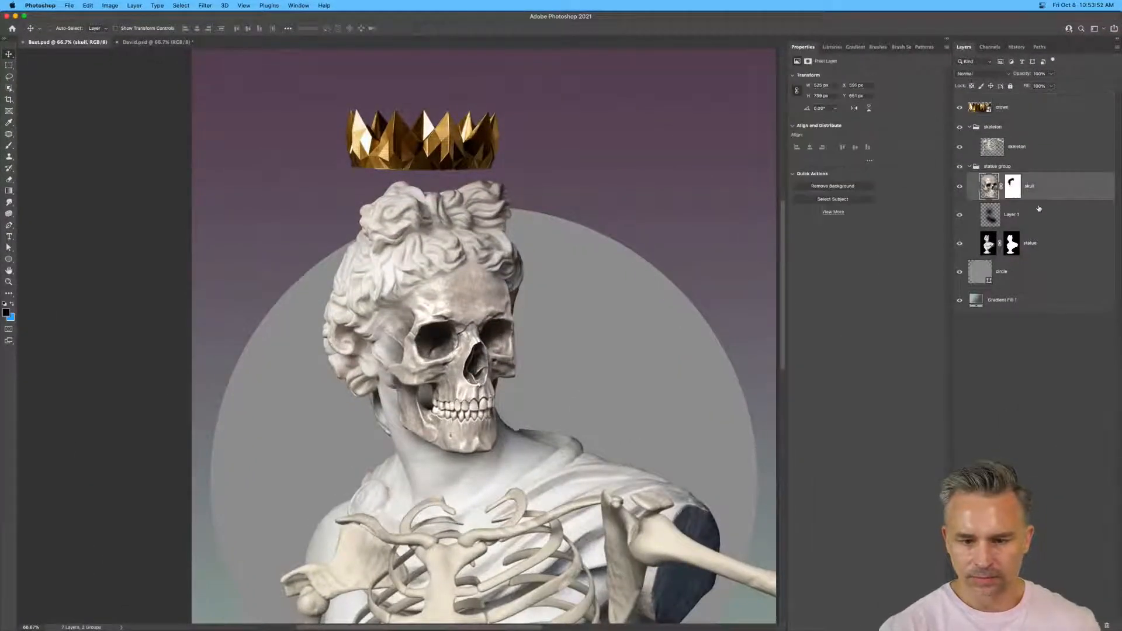
{"action": "left_click", "coordinate": [1036, 216], "text": "shift"}
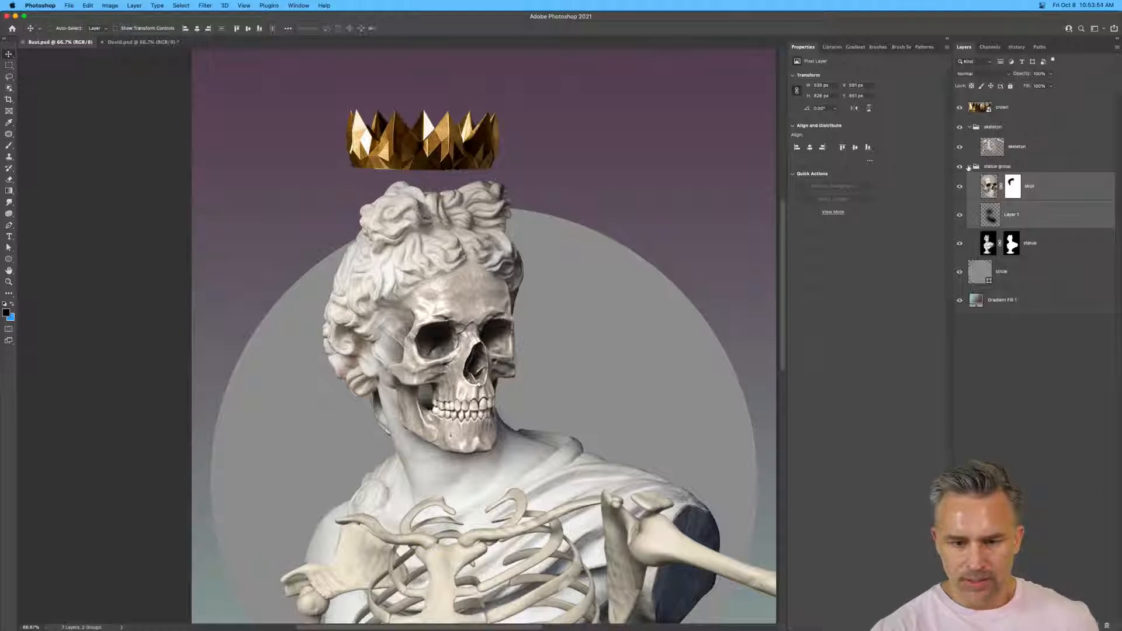
{"action": "left_click", "coordinate": [968, 127]}
{"action": "left_click_drag", "start_coordinate": [989, 161], "coordinate": [999, 133]}
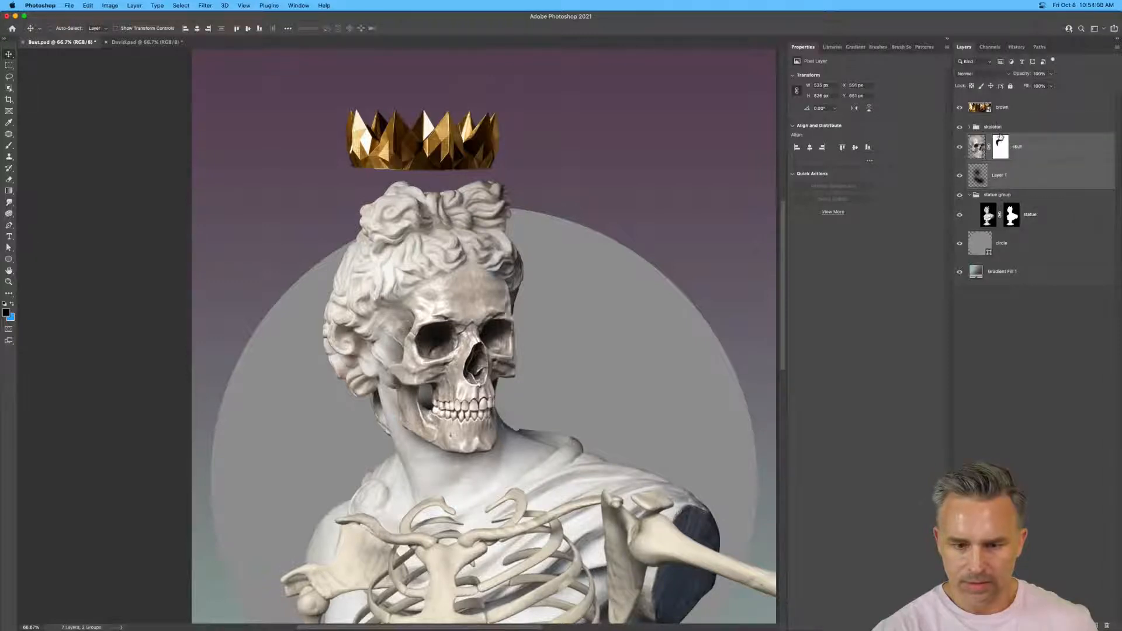
{"action": "right_click", "coordinate": [1003, 155]}
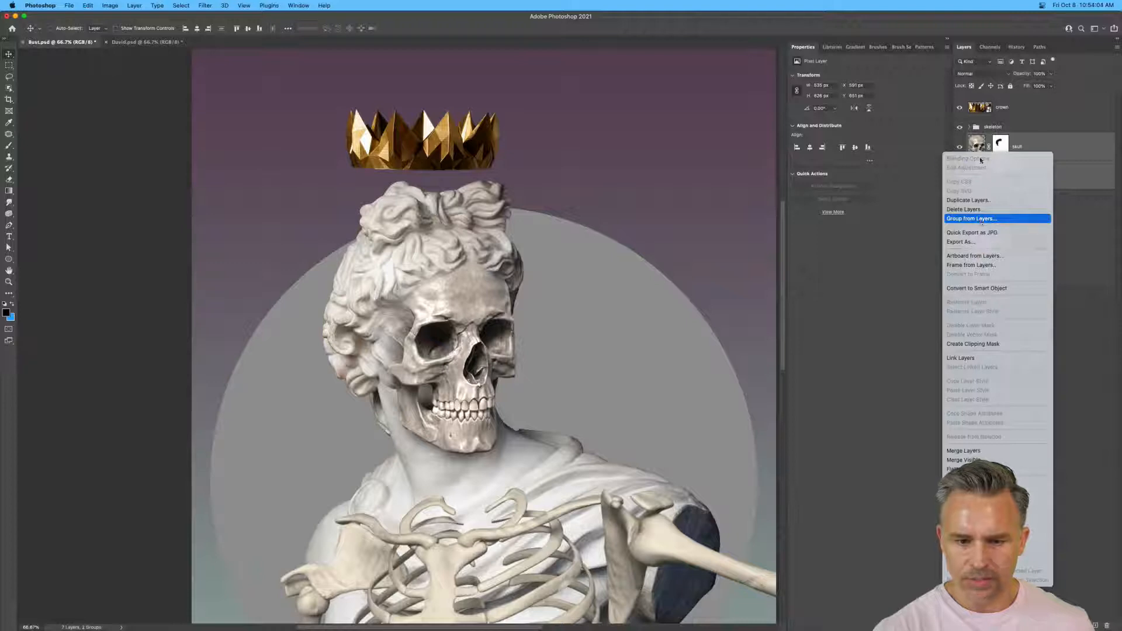
{"action": "left_click", "coordinate": [979, 219]}
{"action": "type", "text": "sk"}
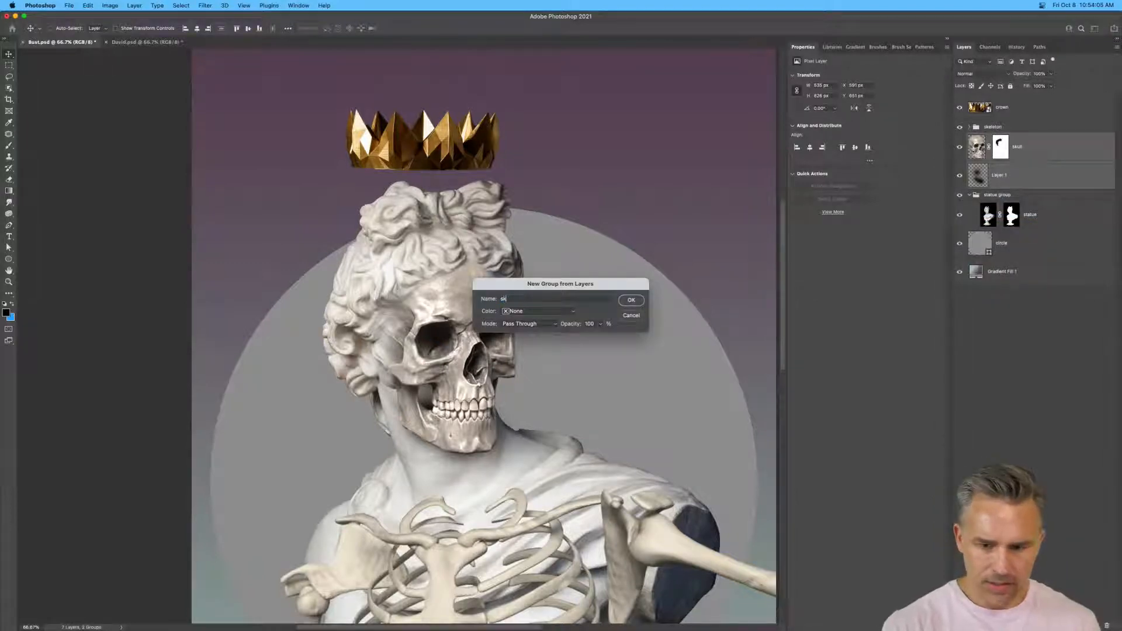
{"action": "type", "text": "u"}
{"action": "key", "text": "BackSpace"}
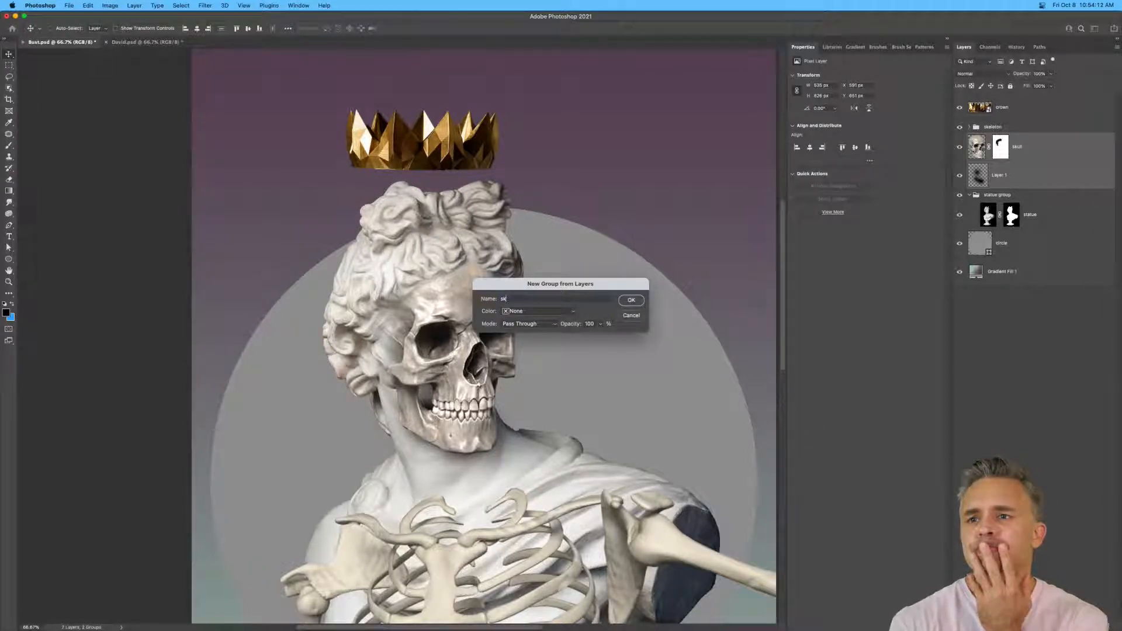
{"action": "key", "text": "Return"}
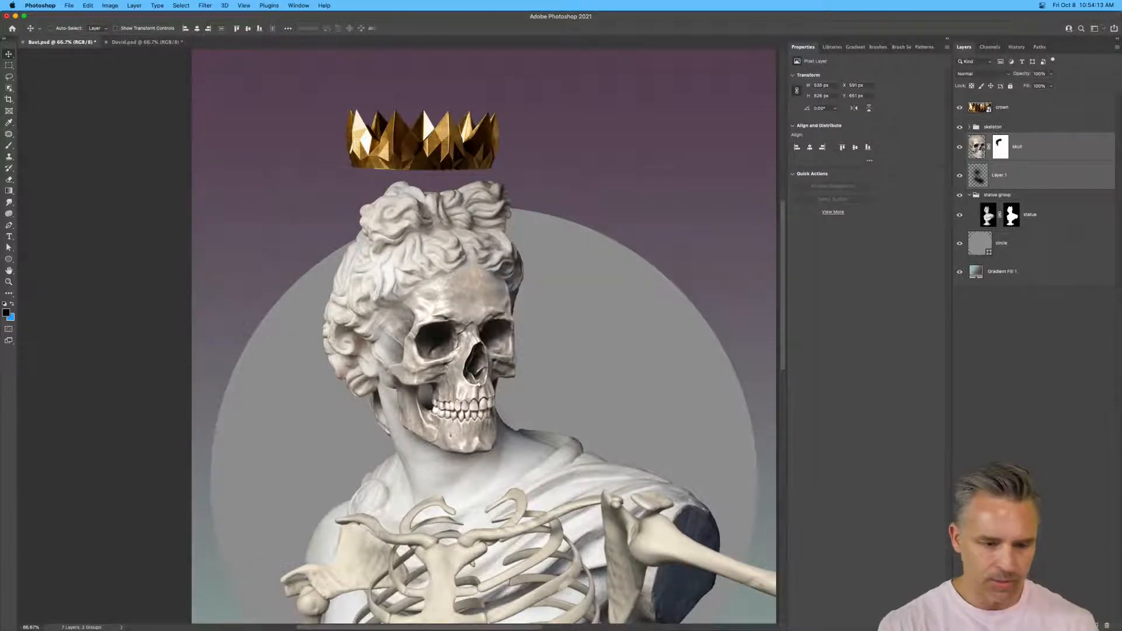
Convert the skull and Layer 1 layers into one smart object and toggle its visibility to check it against the statue's face.
{"action": "right_click", "coordinate": [1006, 178]}
{"action": "left_click", "coordinate": [1046, 310]}
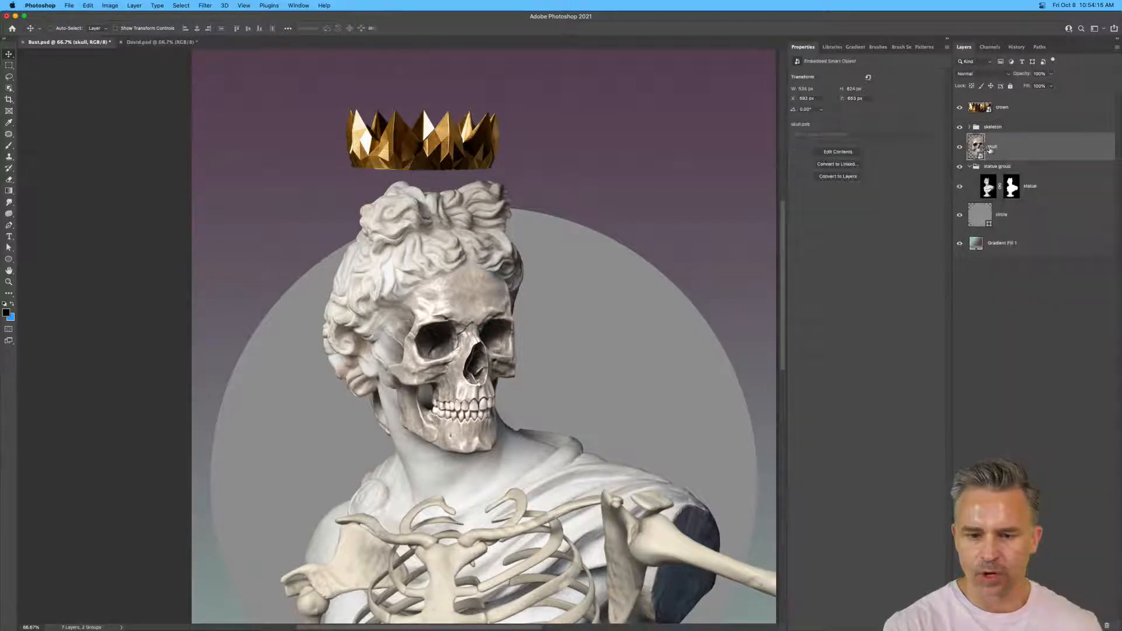
{"action": "left_click", "coordinate": [960, 147]}
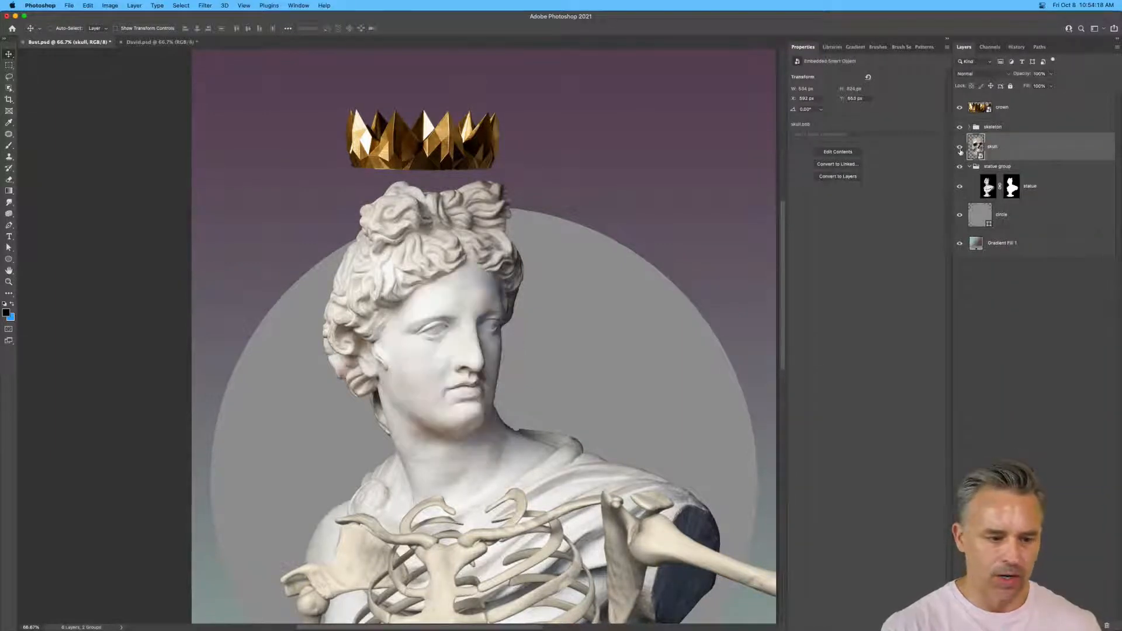
{"action": "left_click", "coordinate": [960, 148]}
{"action": "left_click", "coordinate": [959, 147]}
{"action": "left_click", "coordinate": [959, 147]}
{"action": "left_click", "coordinate": [960, 147]}
{"action": "left_click", "coordinate": [959, 147]}
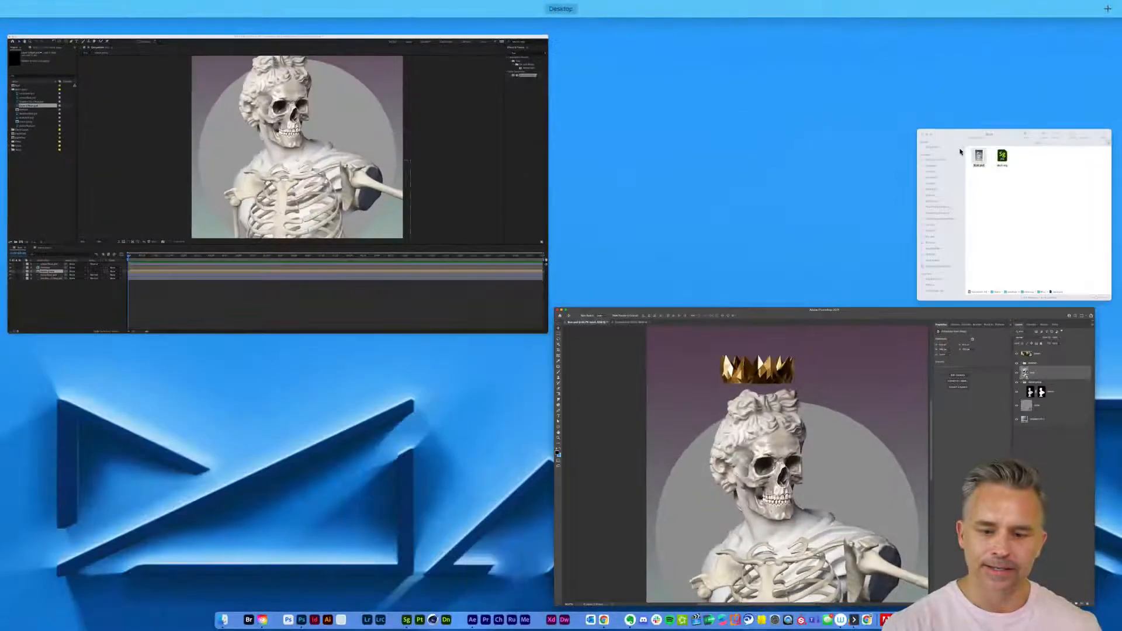
Save Bust.psd and return to After Effects, leaving the Photoshop window minimized.
{"action": "key", "text": "ctrl+Up"}
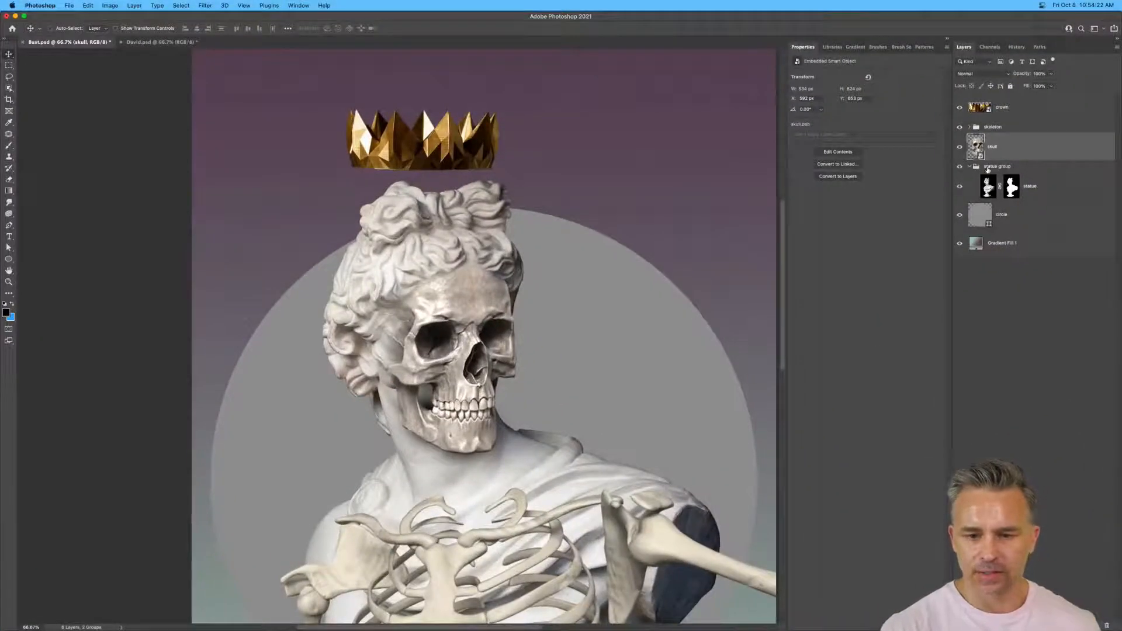
{"action": "key", "text": "super+s"}
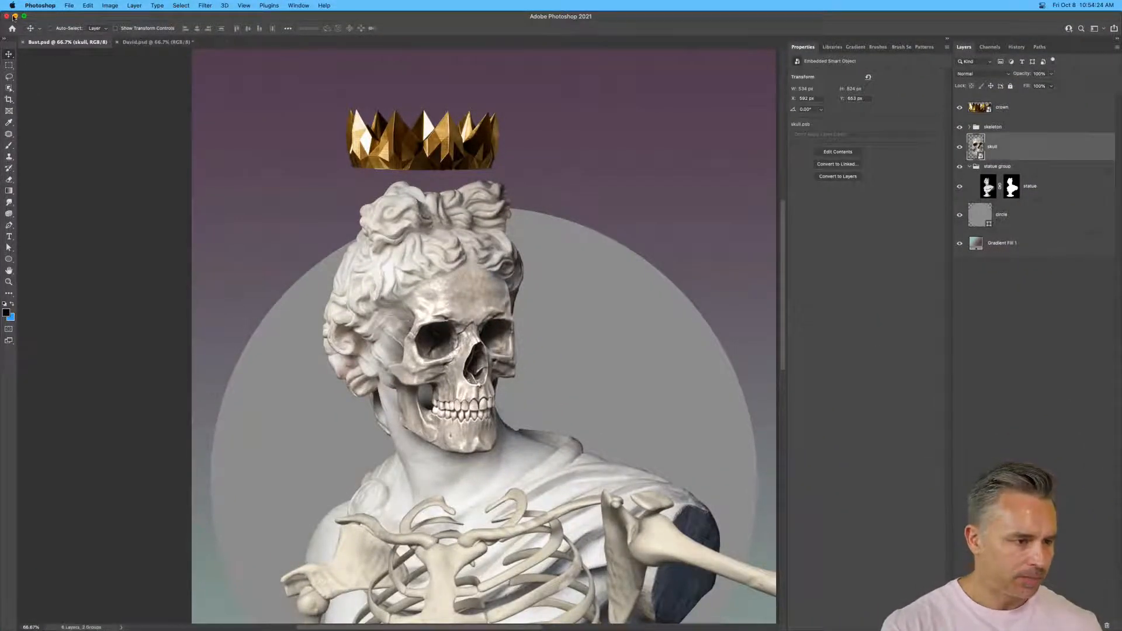
{"action": "left_click", "coordinate": [14, 16]}
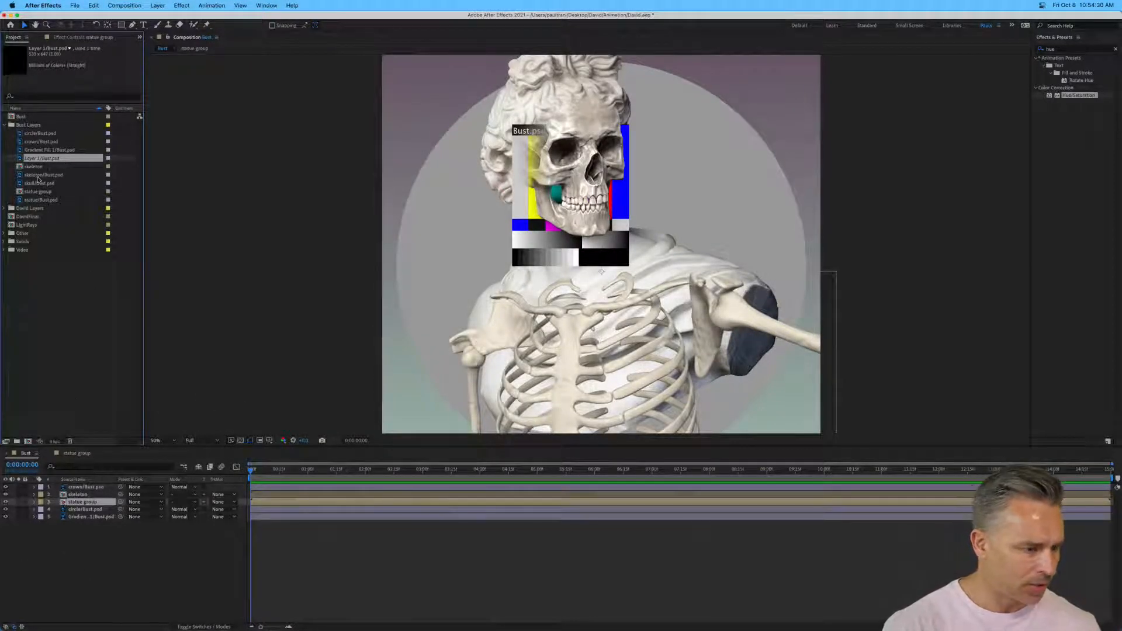
Delete the missing-footage Layer 1 from the statue group precomp and return to the Bust composition.
{"action": "left_click", "coordinate": [63, 505]}
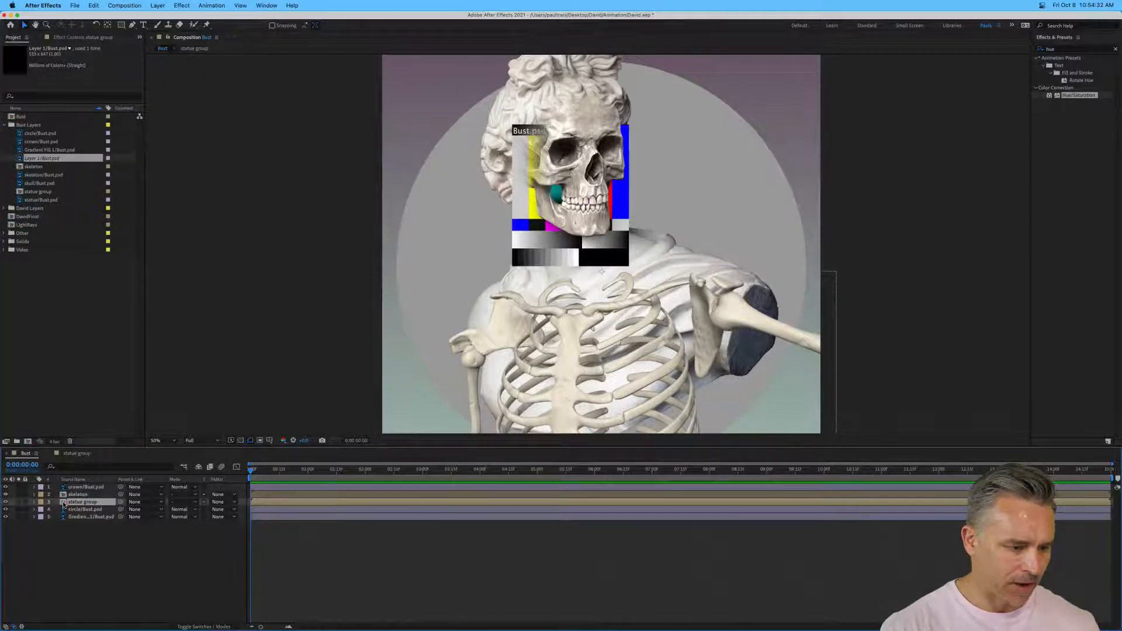
{"action": "double_click", "coordinate": [63, 503]}
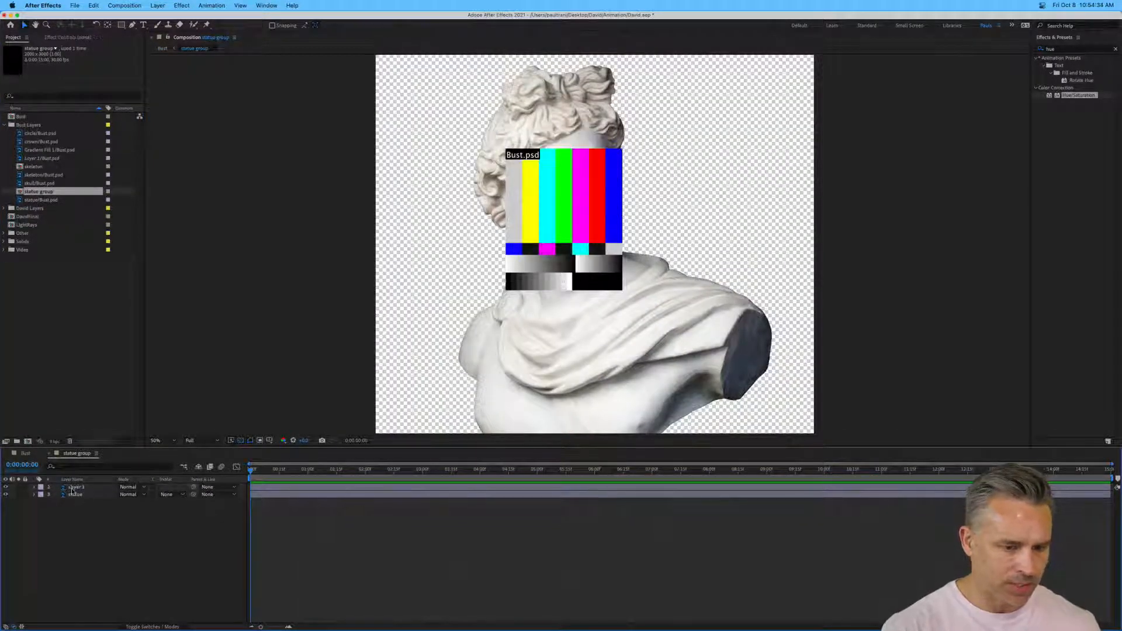
{"action": "left_click", "coordinate": [74, 488]}
{"action": "key", "text": "Delete"}
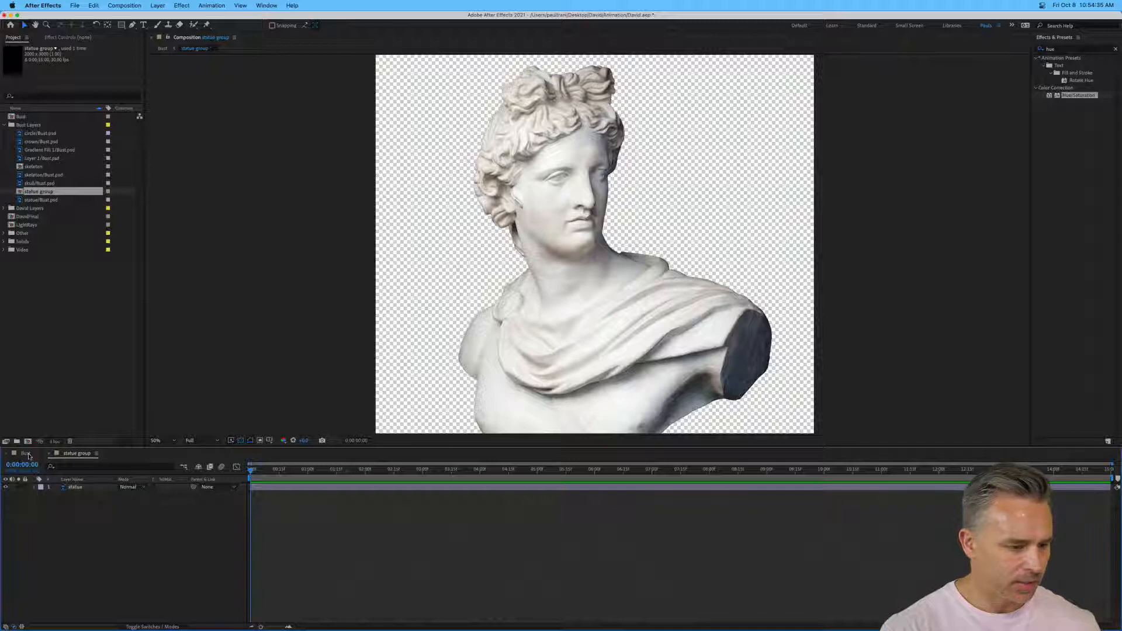
{"action": "left_click", "coordinate": [27, 455]}
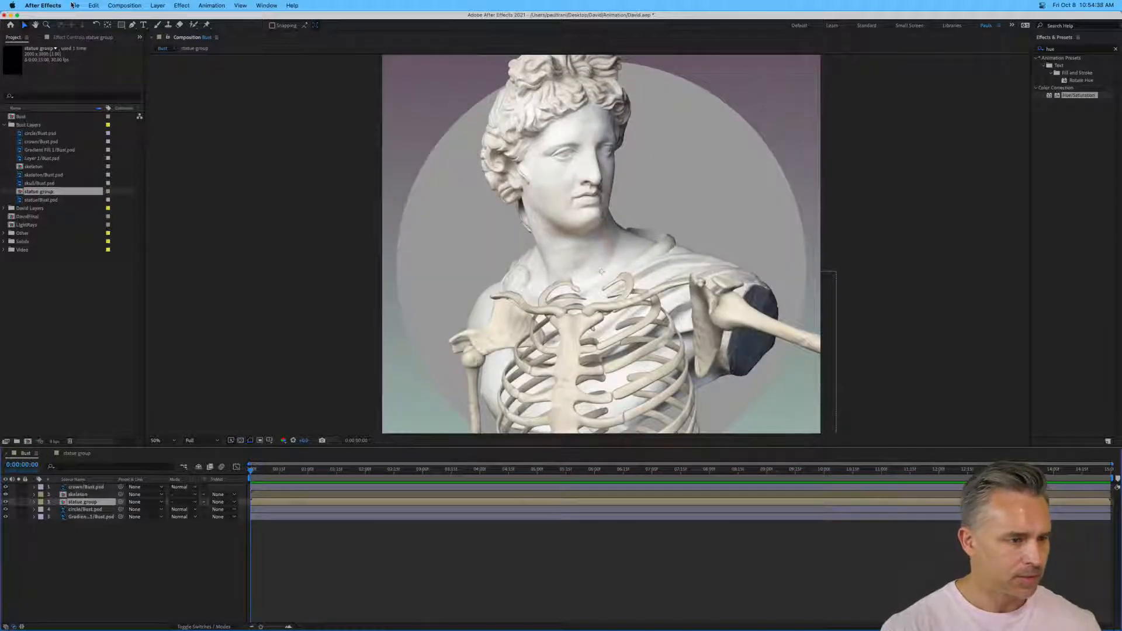
Import Bust.psd from Finder into the Bust Layers folder, setting the import kind to Footage with Choose Layer enabled.
{"action": "left_click", "coordinate": [44, 175]}
{"action": "left_click", "coordinate": [220, 621]}
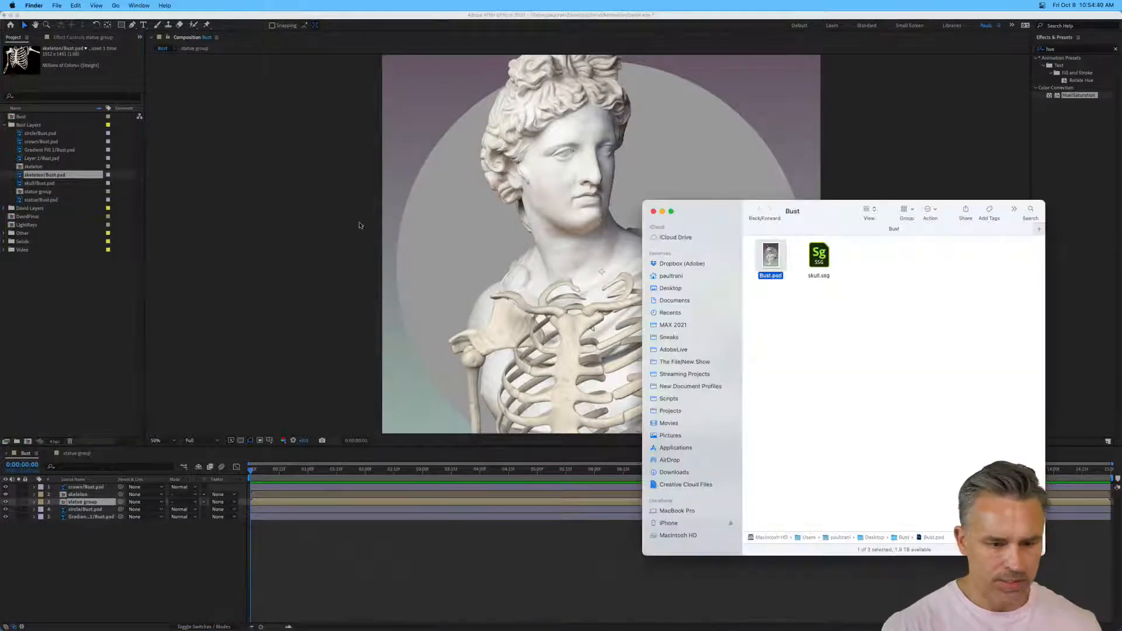
{"action": "left_click_drag", "start_coordinate": [770, 257], "coordinate": [33, 147]}
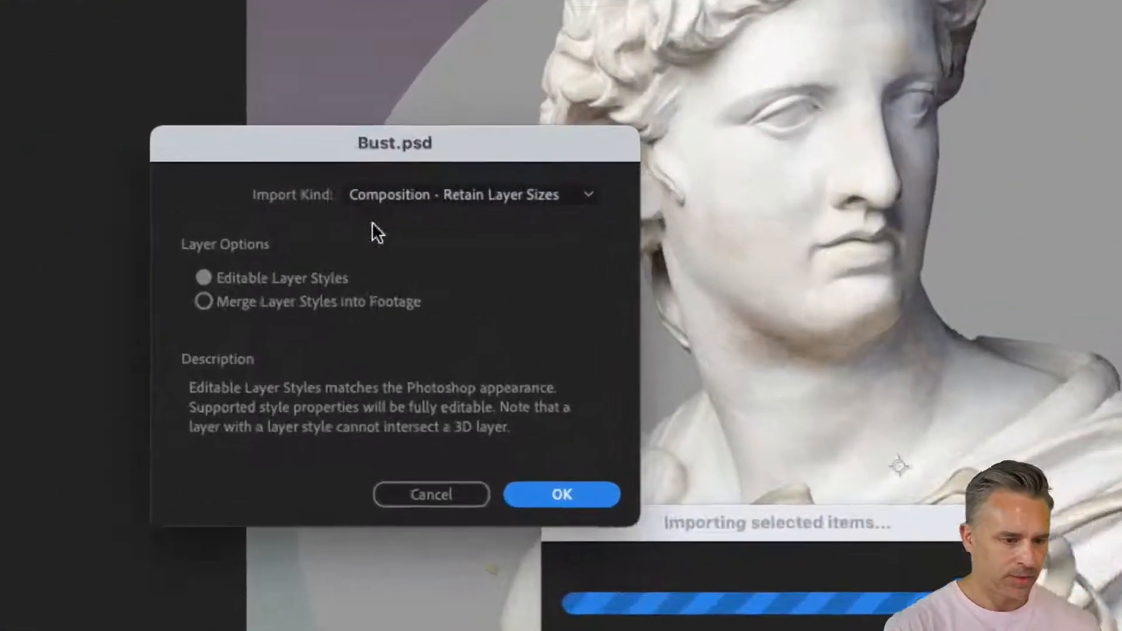
{"action": "left_click", "coordinate": [409, 186]}
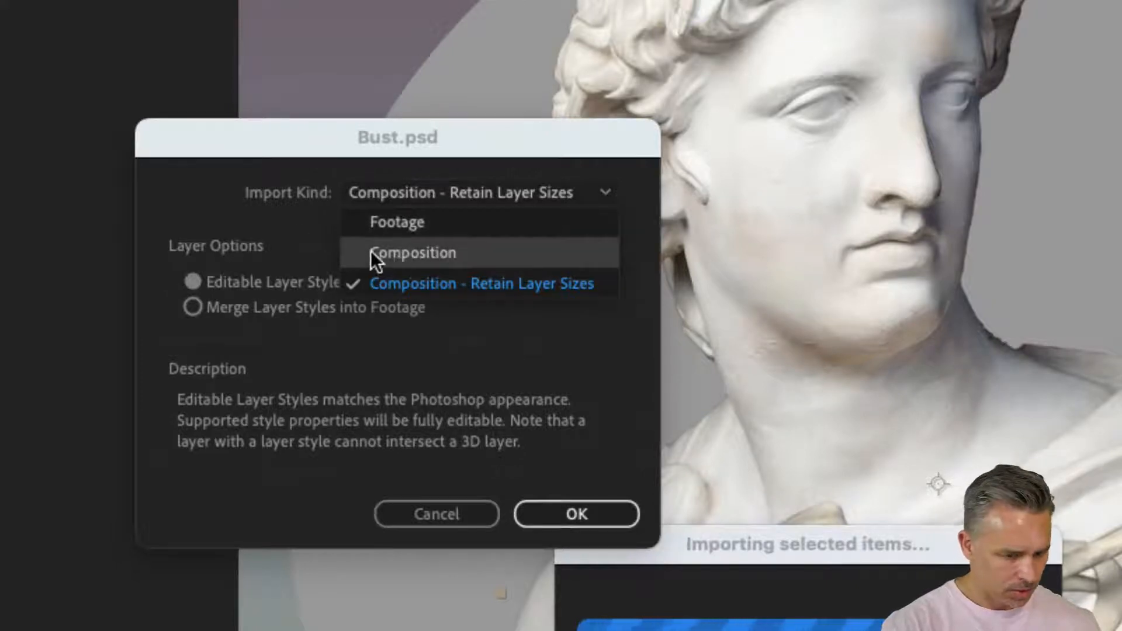
{"action": "left_click", "coordinate": [228, 287]}
{"action": "left_click", "coordinate": [409, 187]}
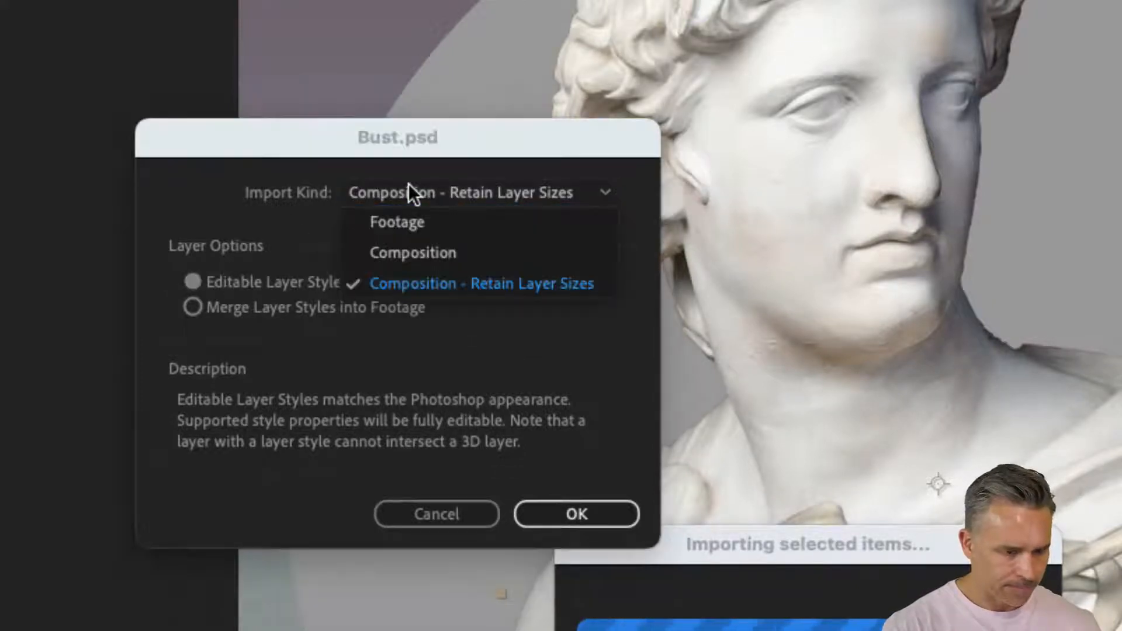
{"action": "left_click", "coordinate": [418, 219]}
{"action": "left_click", "coordinate": [193, 310]}
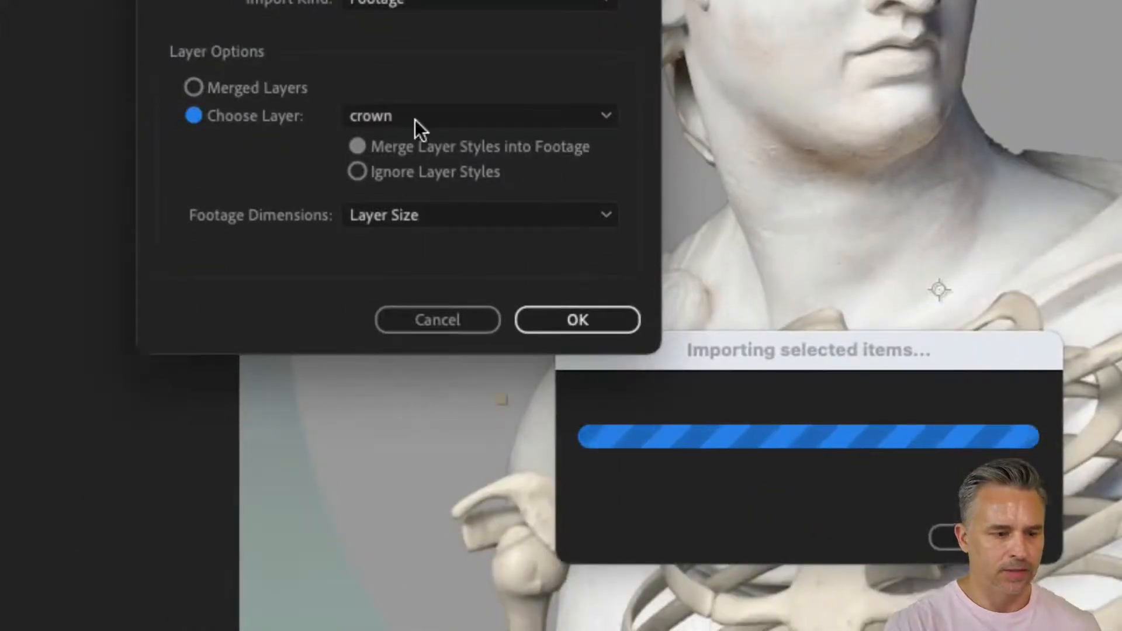
Choose the skull layer with Document Size as the footage dimensions and complete the import.
{"action": "left_click", "coordinate": [416, 313]}
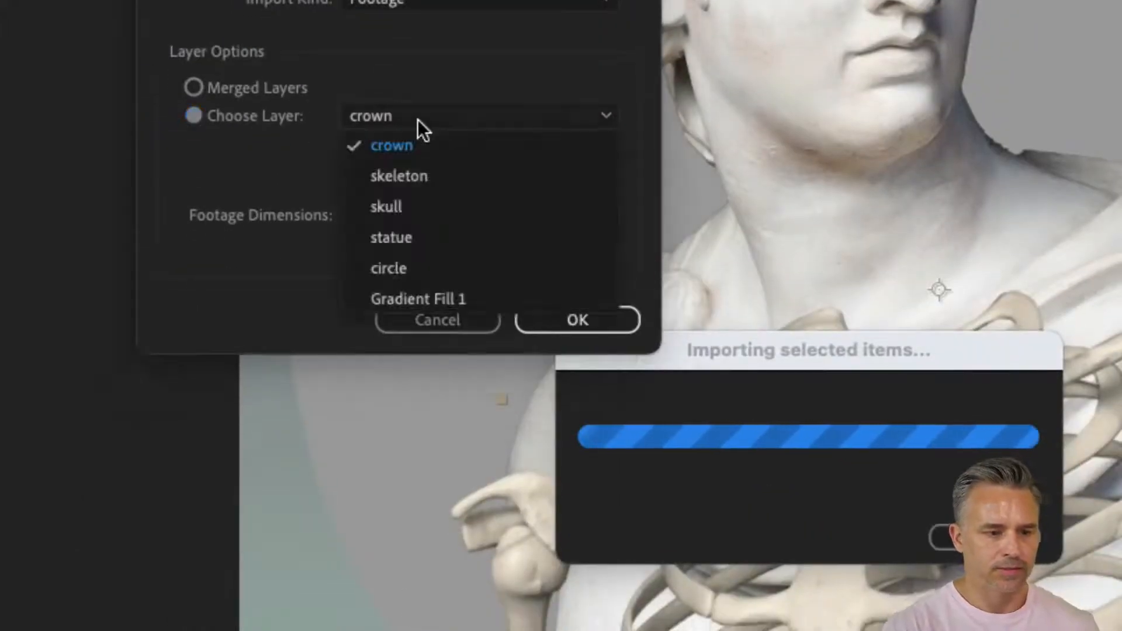
{"action": "left_click", "coordinate": [493, 206]}
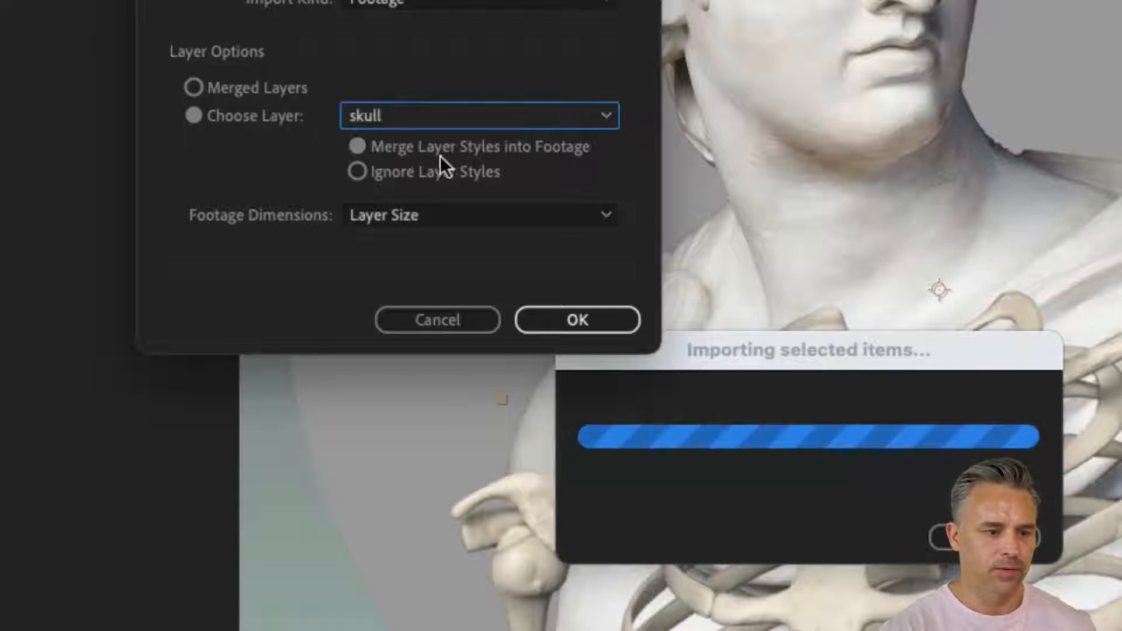
{"action": "left_click", "coordinate": [367, 214]}
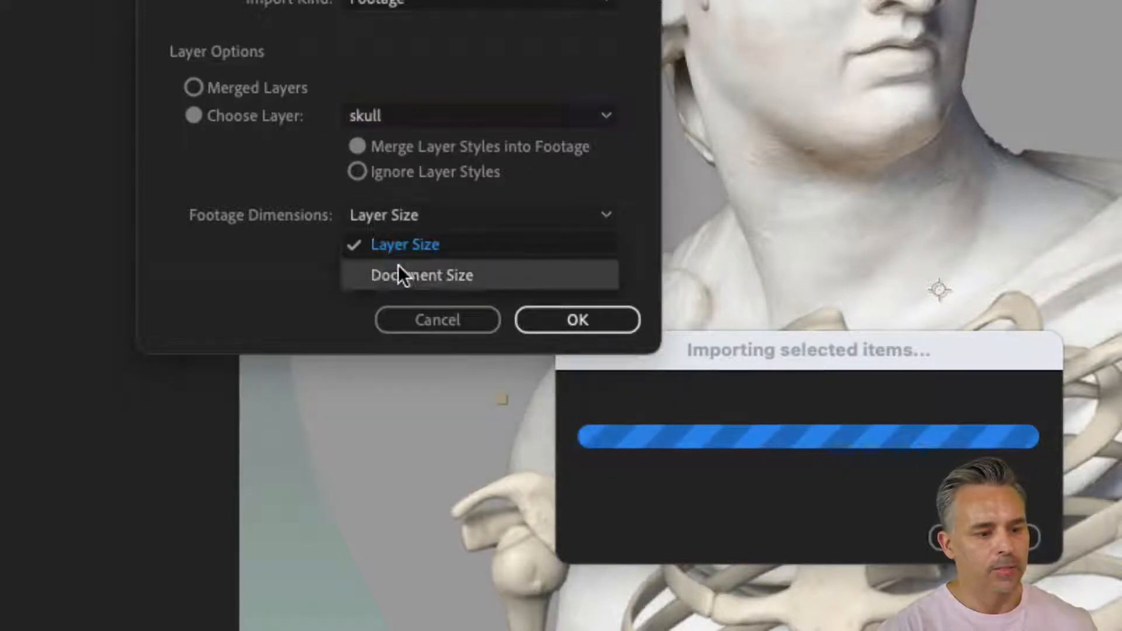
{"action": "left_click", "coordinate": [489, 275]}
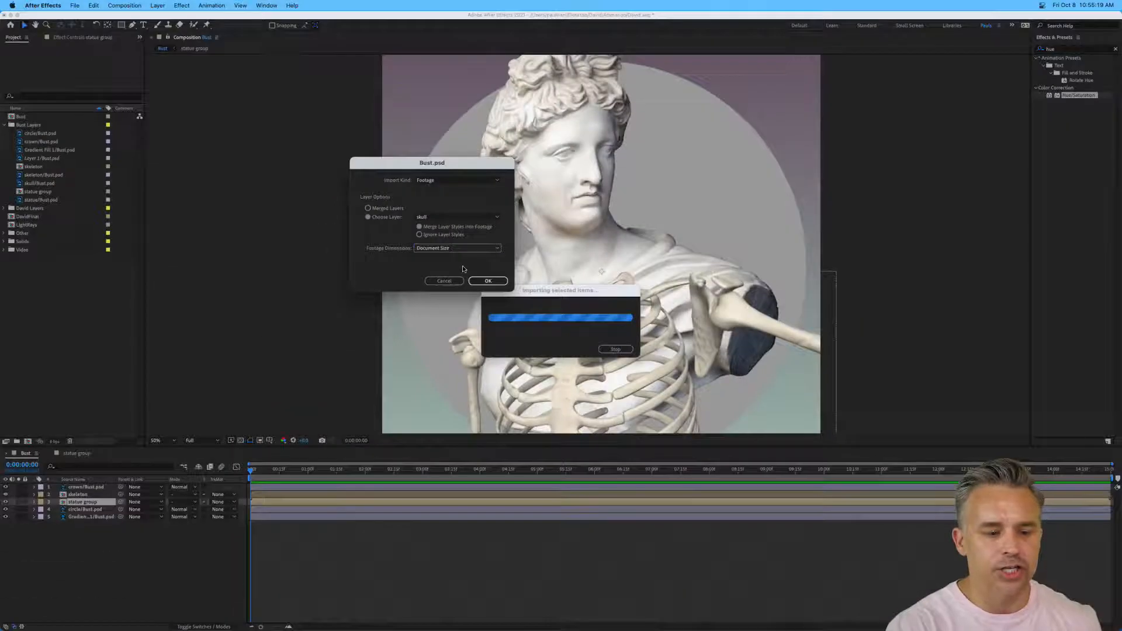
{"action": "left_click", "coordinate": [472, 281]}
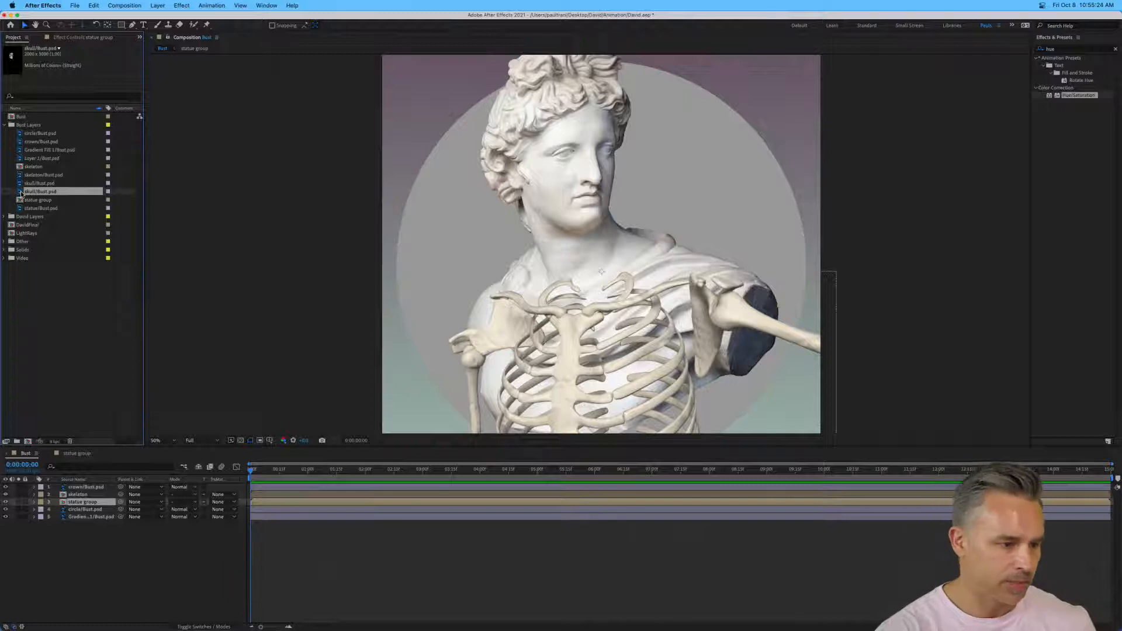
Add the newly imported skull/Bust.psd to the Bust timeline between the crown and skeleton, and reveal its Transform properties.
{"action": "left_click_drag", "start_coordinate": [22, 194], "coordinate": [69, 492]}
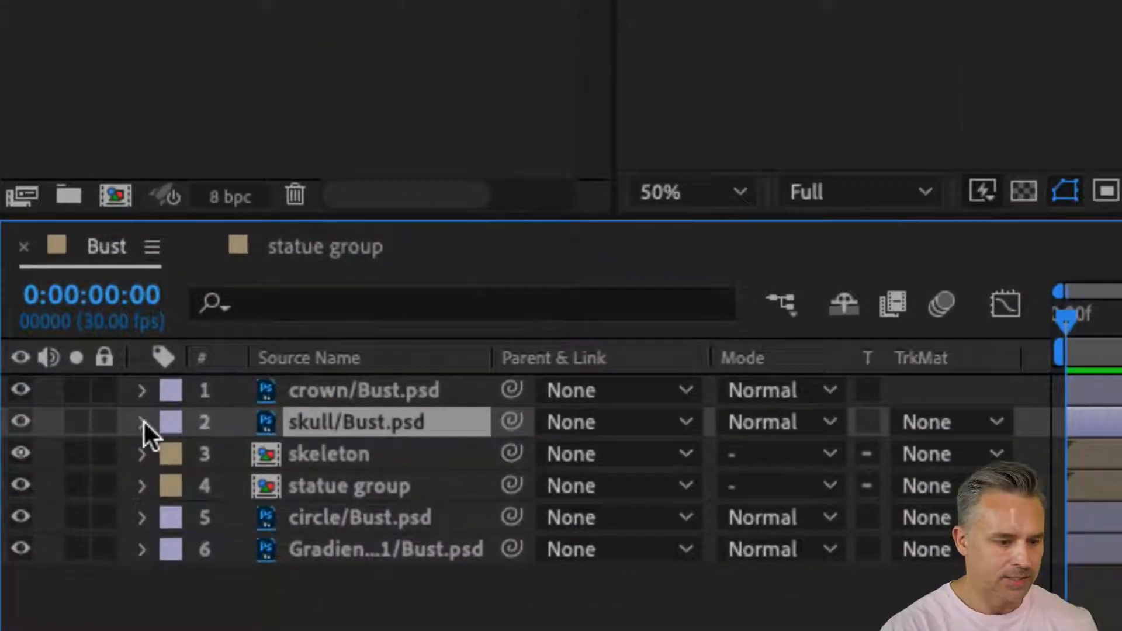
{"action": "left_click", "coordinate": [143, 422]}
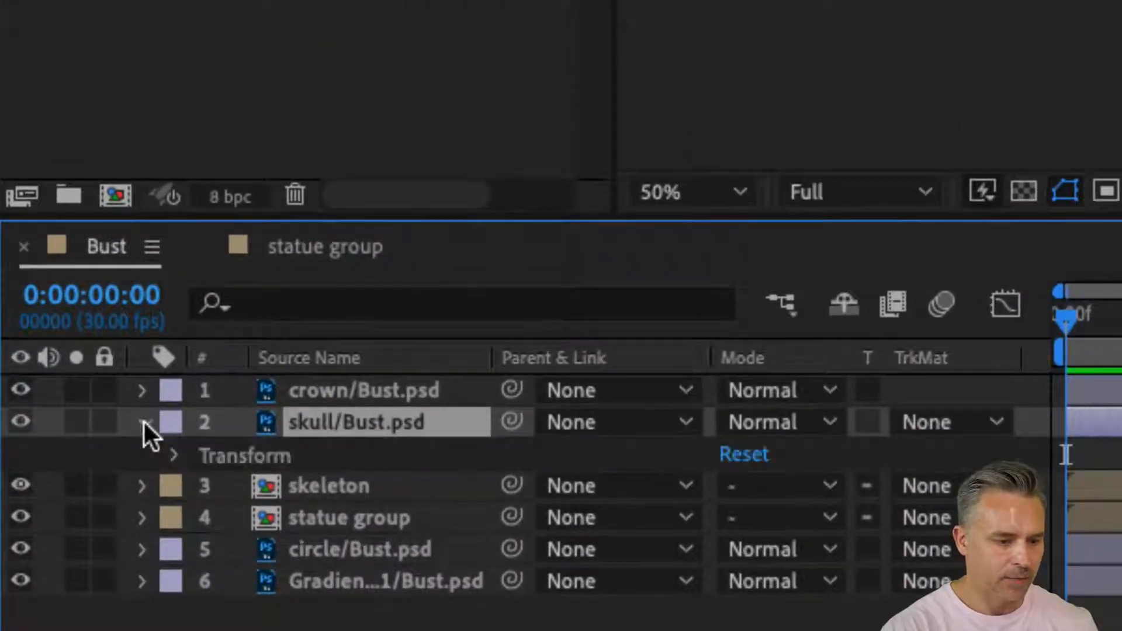
{"action": "left_click", "coordinate": [171, 453]}
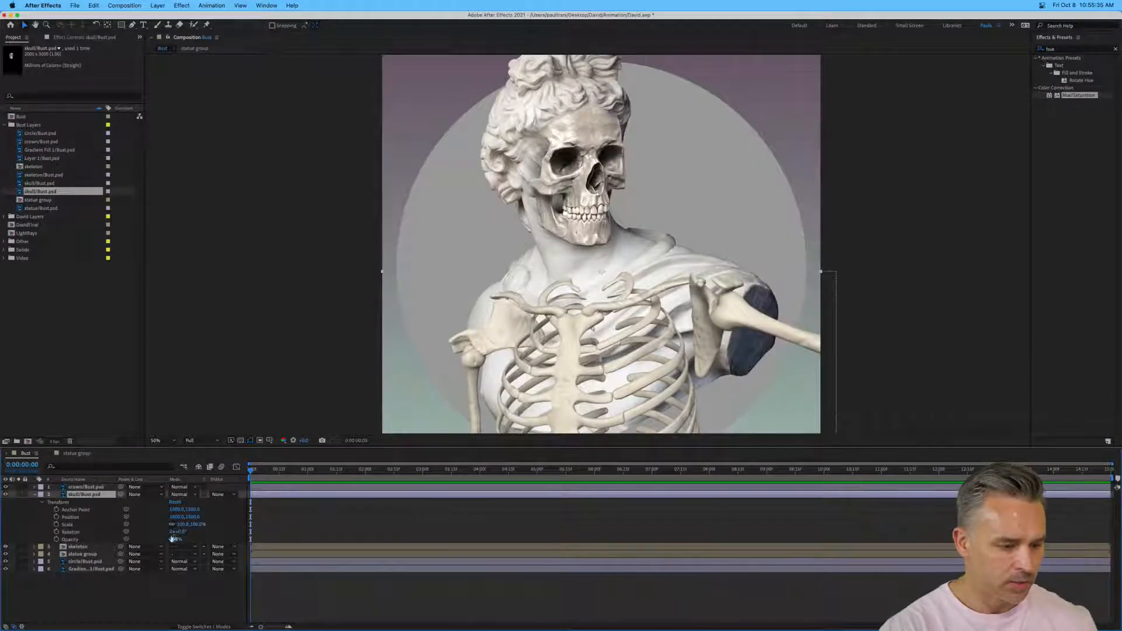
Keyframe the skull layer's Opacity at 100% at the start of the timeline and 0% at 0:00:00:16.
{"action": "left_click_drag", "start_coordinate": [171, 539], "coordinate": [460, 550]}
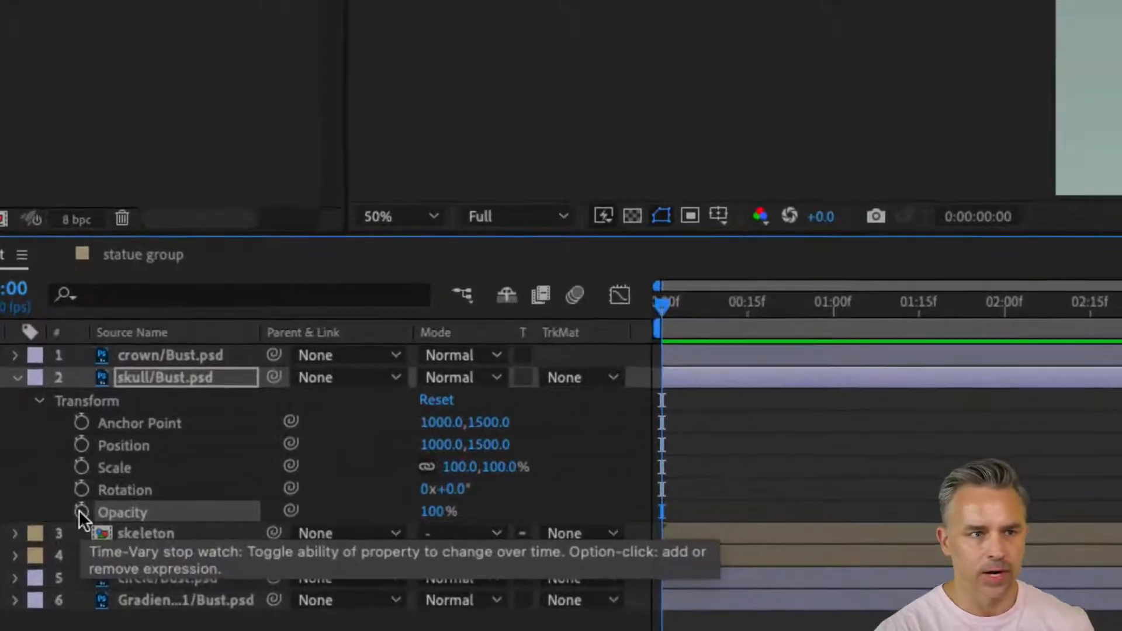
{"action": "left_click", "coordinate": [81, 512]}
{"action": "key", "text": "u"}
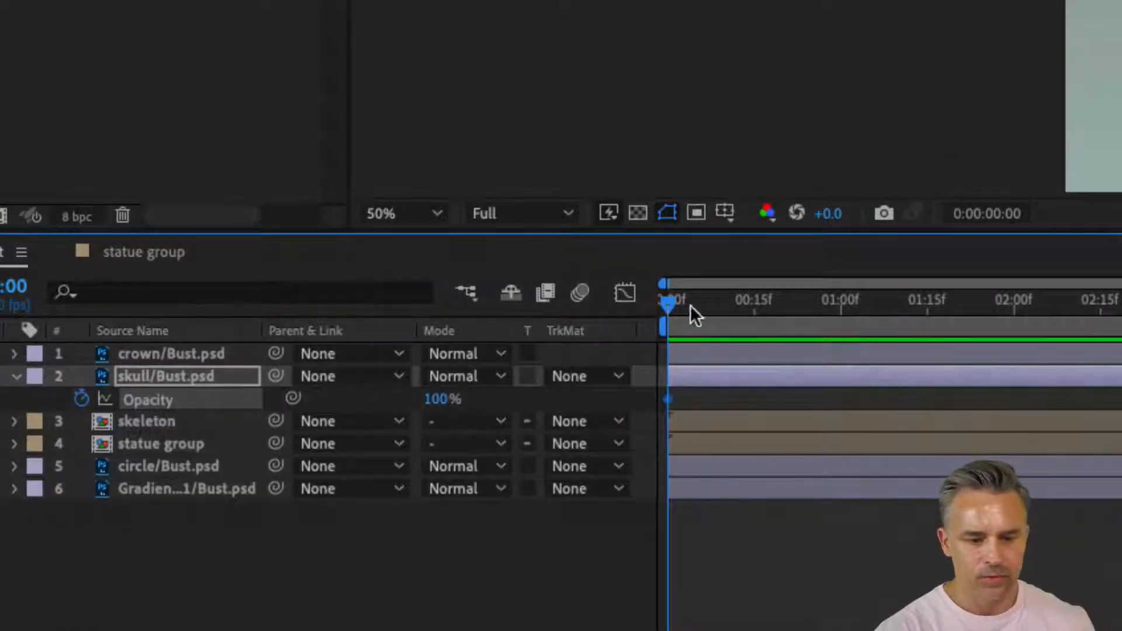
{"action": "key", "text": "space"}
{"action": "left_click", "coordinate": [438, 400]}
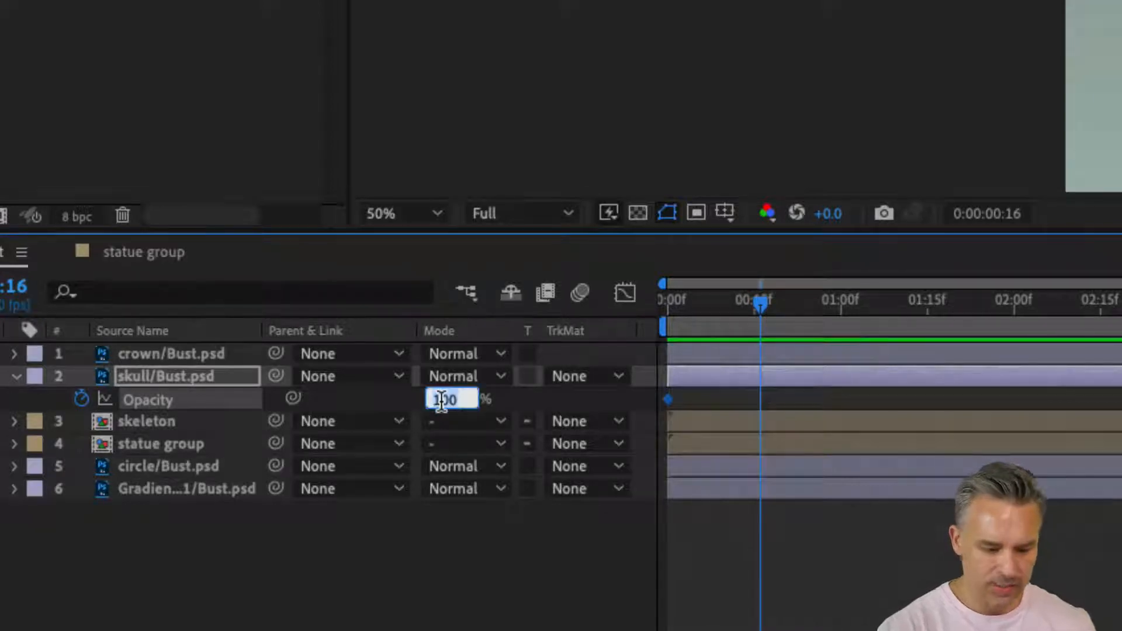
{"action": "type", "text": "0"}
{"action": "key", "text": "Return"}
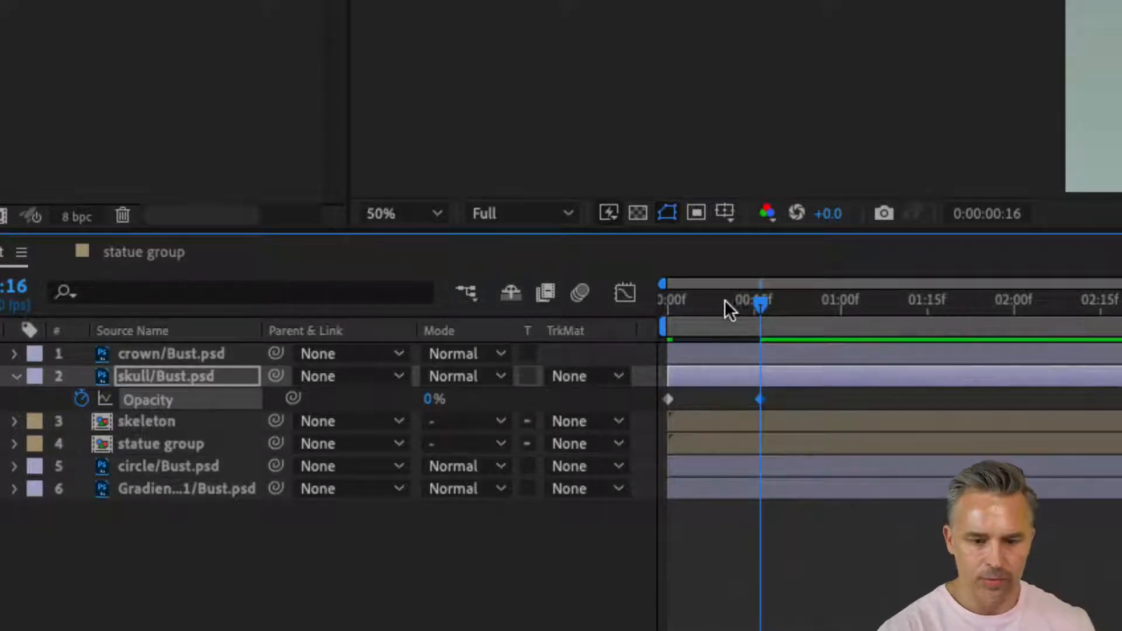
Scrub through the skull's fade and toggle hold on its 0% and 100% Opacity keyframes.
{"action": "left_click_drag", "start_coordinate": [759, 302], "coordinate": [725, 309]}
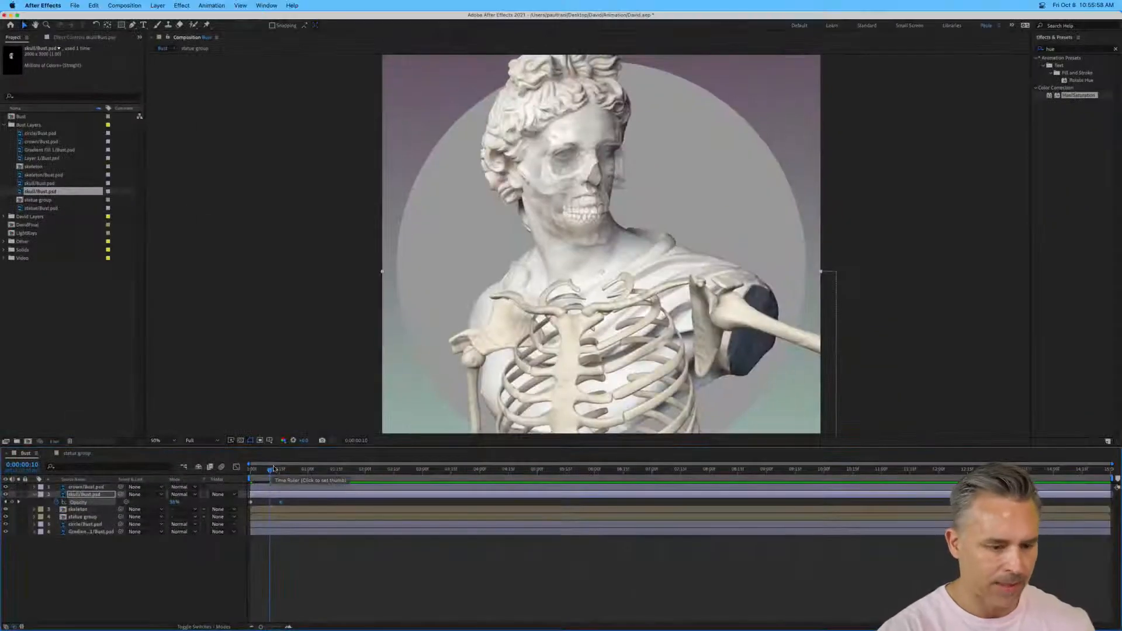
{"action": "mouse_move", "coordinate": [268, 471]}
{"action": "left_mouse_down"}
{"action": "mouse_move", "coordinate": [251, 473]}
{"action": "mouse_move", "coordinate": [285, 474]}
{"action": "mouse_move", "coordinate": [231, 475]}
{"action": "mouse_move", "coordinate": [289, 477]}
{"action": "mouse_move", "coordinate": [251, 477]}
{"action": "mouse_move", "coordinate": [272, 478]}
{"action": "left_mouse_up"}
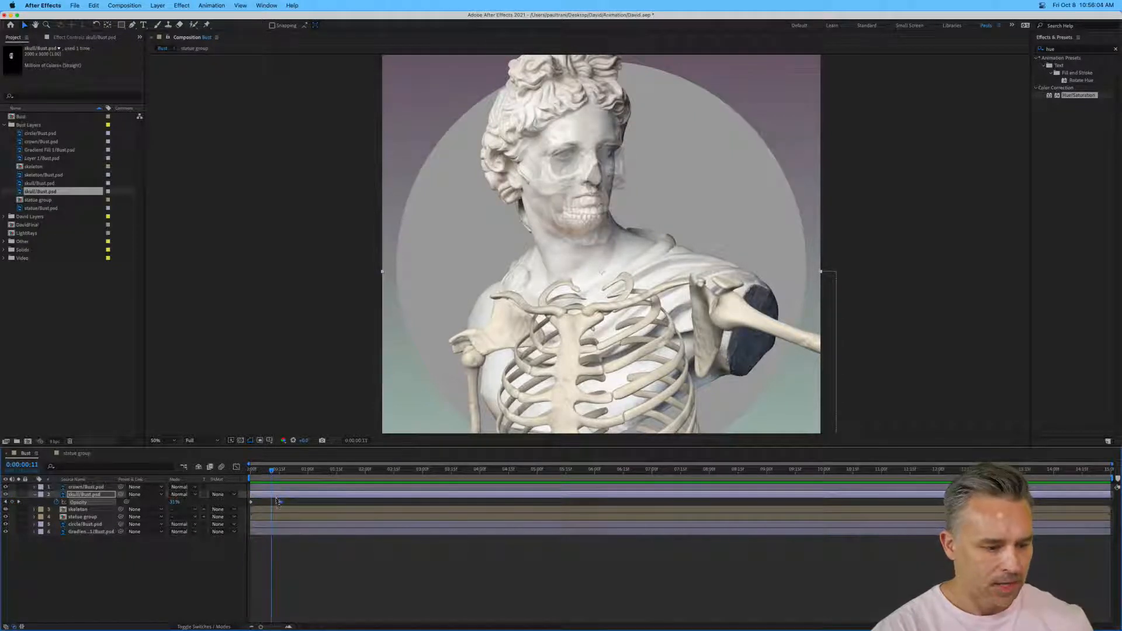
{"action": "right_click", "coordinate": [281, 503]}
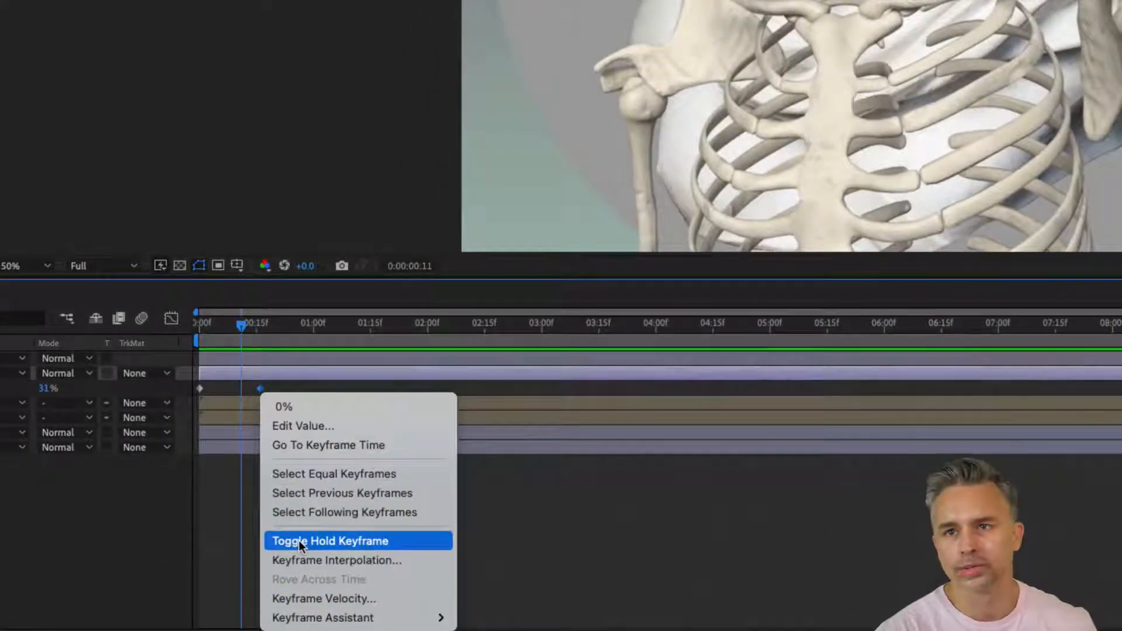
{"action": "left_click", "coordinate": [299, 541]}
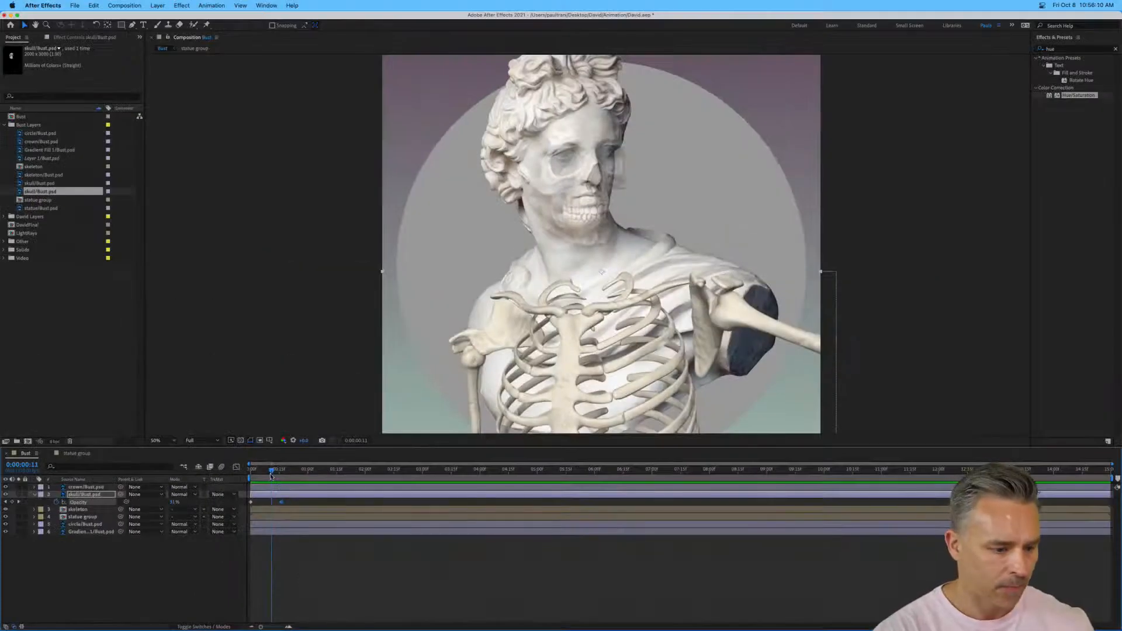
{"action": "left_click_drag", "start_coordinate": [271, 474], "coordinate": [240, 471]}
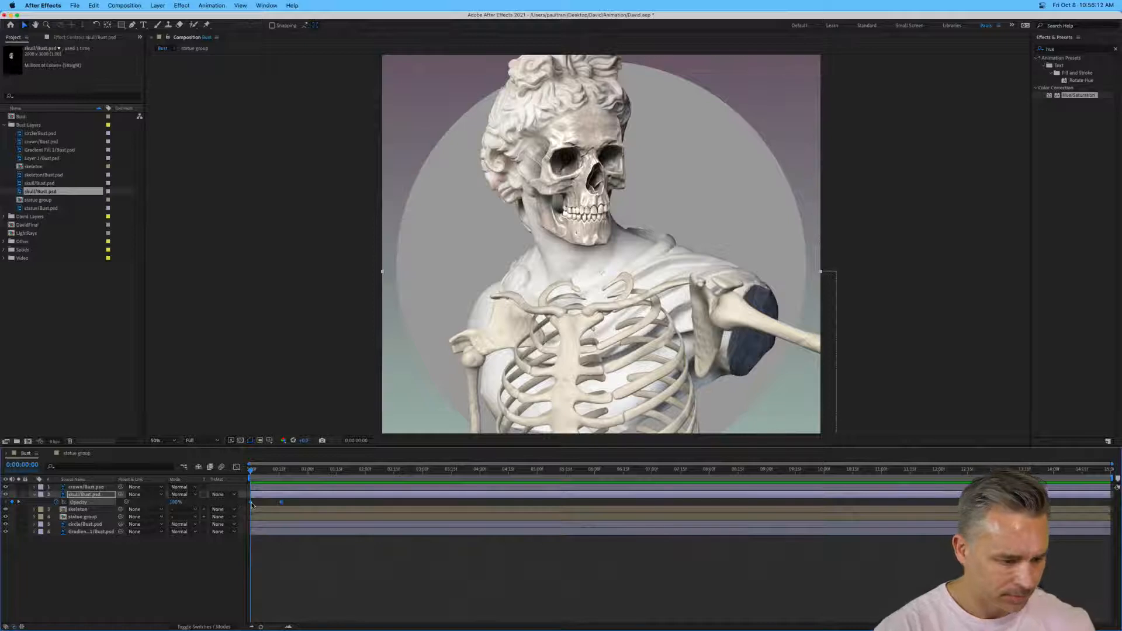
{"action": "key", "text": "Delete"}
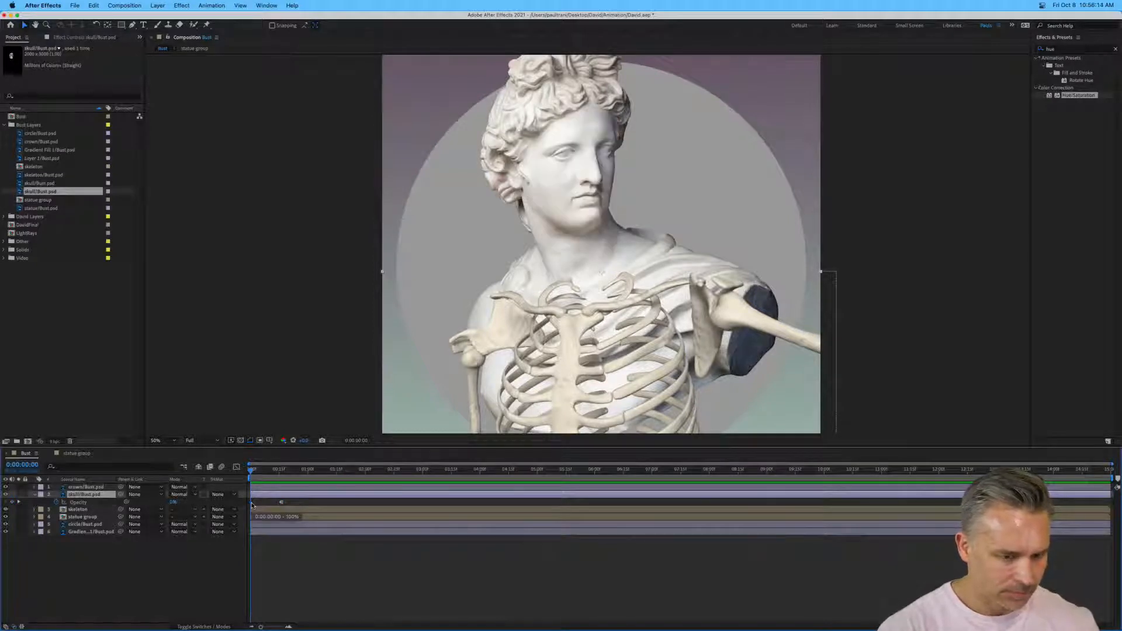
{"action": "key", "text": "super+z"}
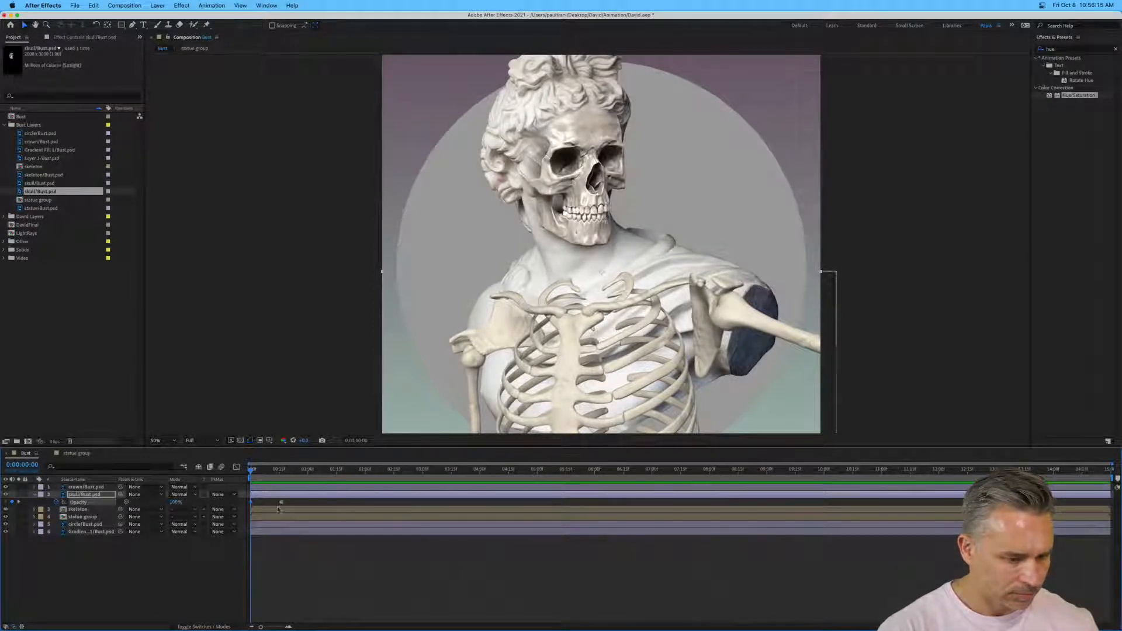
{"action": "right_click", "coordinate": [251, 502]}
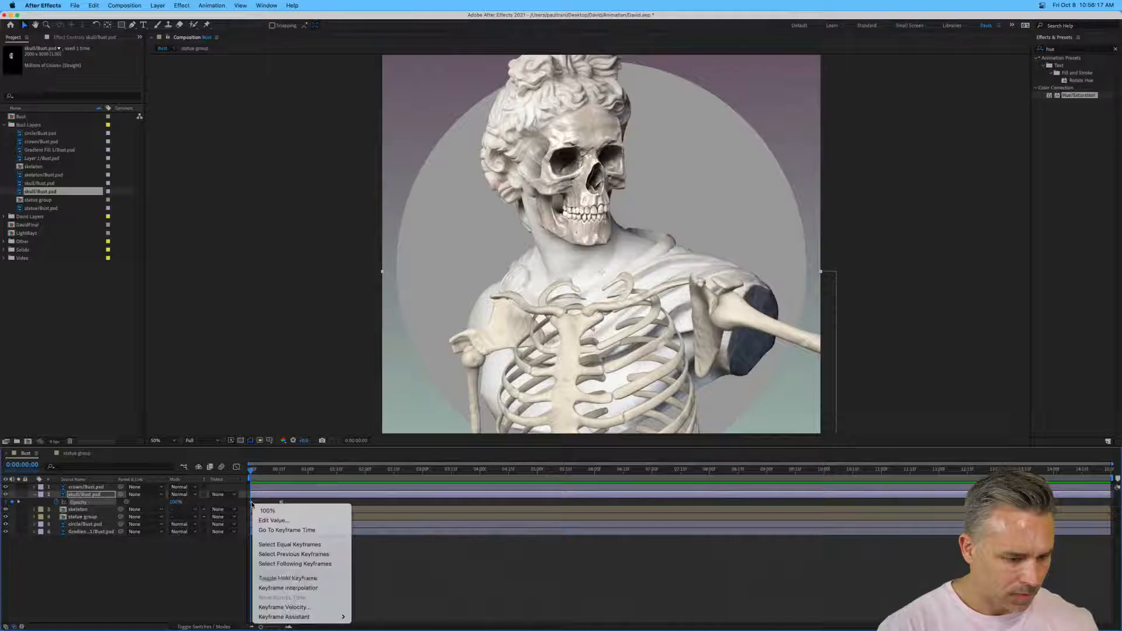
{"action": "left_click", "coordinate": [288, 578]}
Add a 100% Opacity keyframe to the skull layer at about frame 26, after the 0% keyframe.
{"action": "left_click_drag", "start_coordinate": [252, 473], "coordinate": [301, 475]}
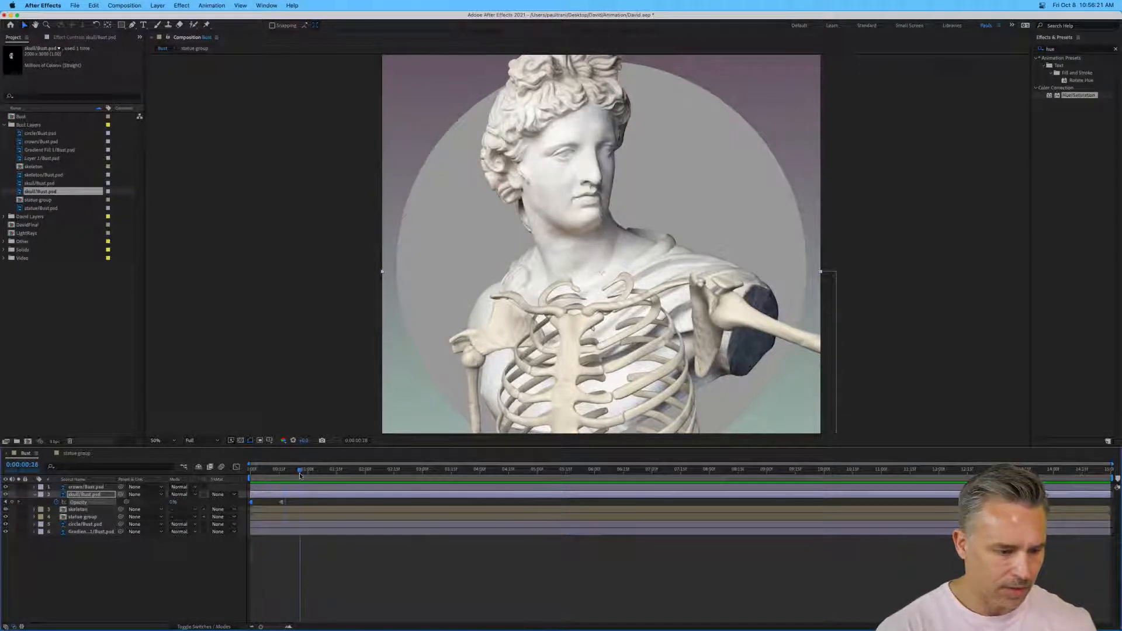
{"action": "left_click", "coordinate": [171, 503]}
{"action": "type", "text": "100"}
{"action": "key", "text": "Return"}
{"action": "left_click_drag", "start_coordinate": [287, 472], "coordinate": [186, 471]}
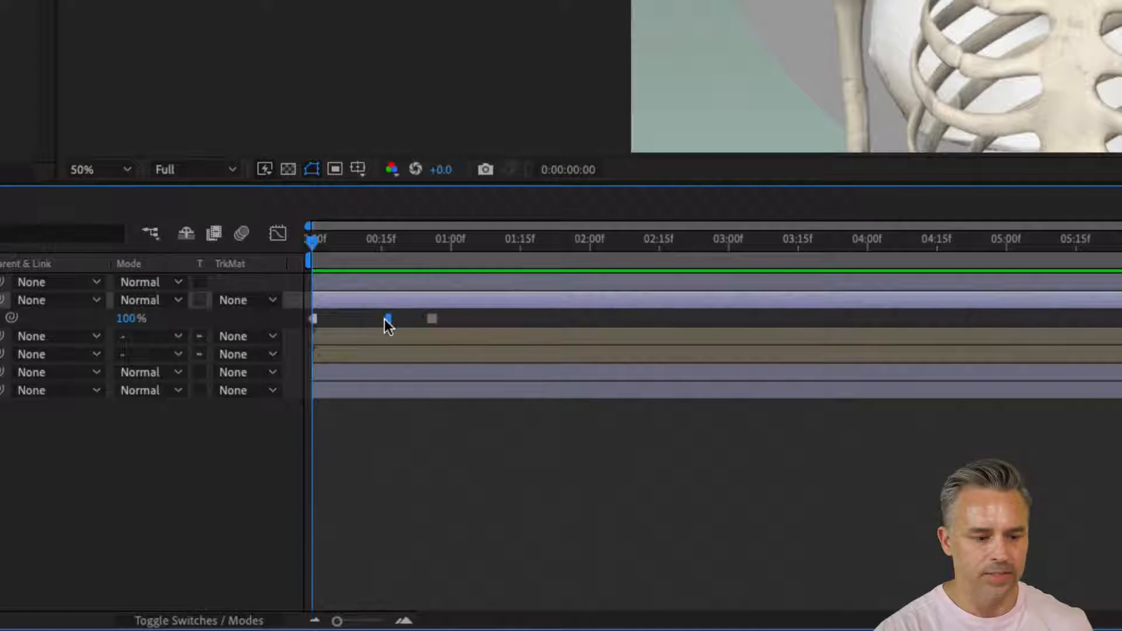
{"action": "right_click", "coordinate": [385, 319]}
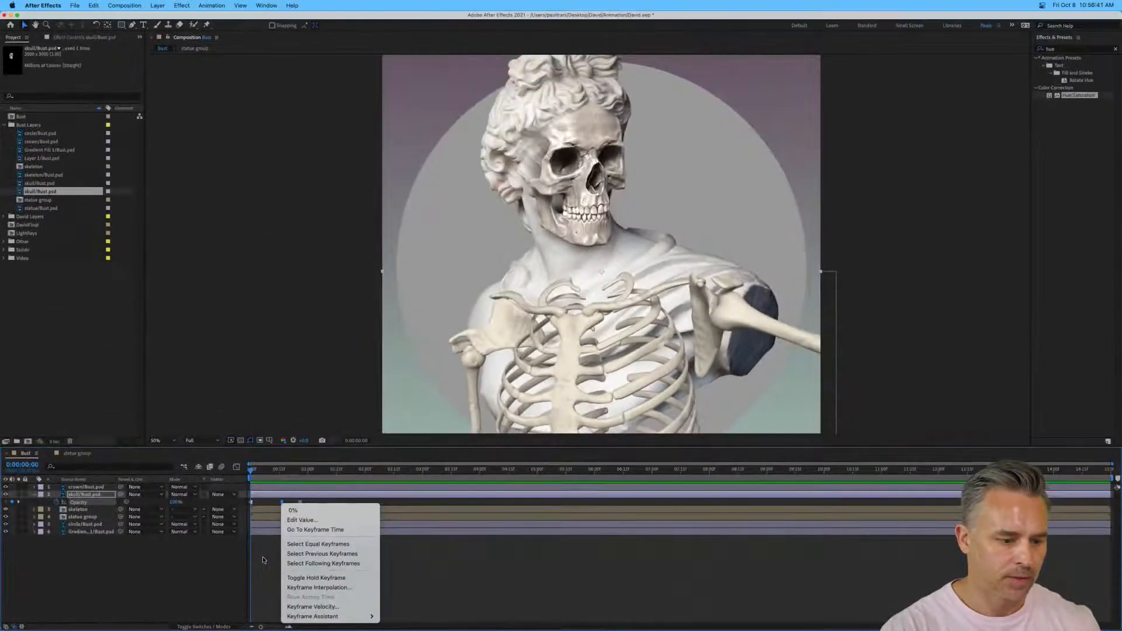
{"action": "left_click", "coordinate": [262, 560]}
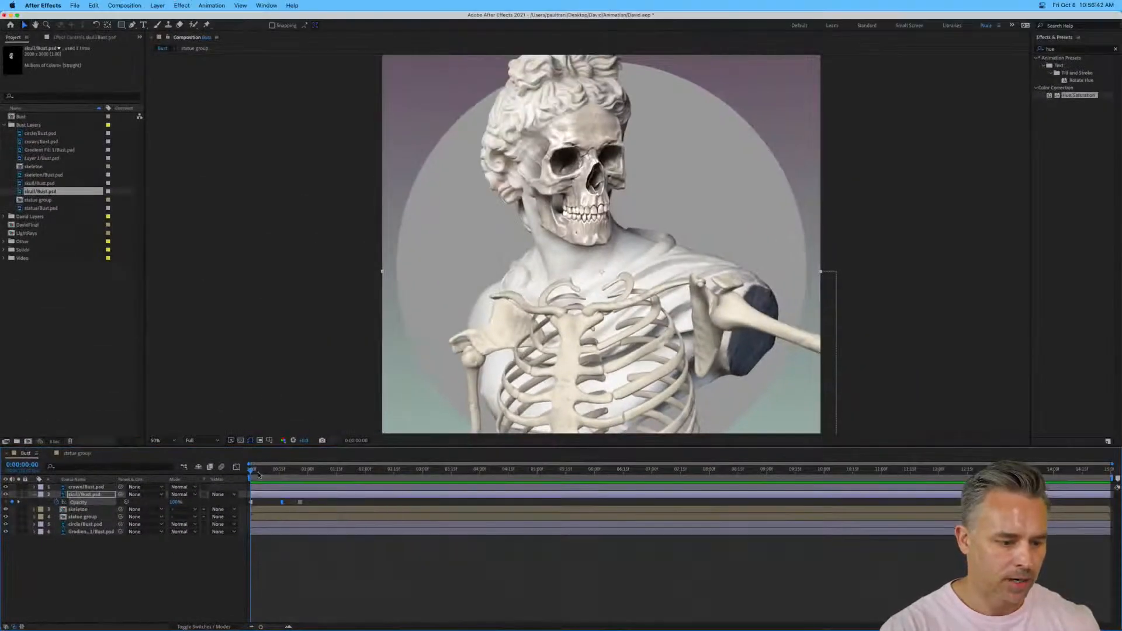
Lower the skull's Opacity at 0:00:01:07 and raise it back to 100% ten frames further on.
{"action": "left_click", "coordinate": [257, 468]}
{"action": "left_click_drag", "start_coordinate": [257, 472], "coordinate": [321, 469]}
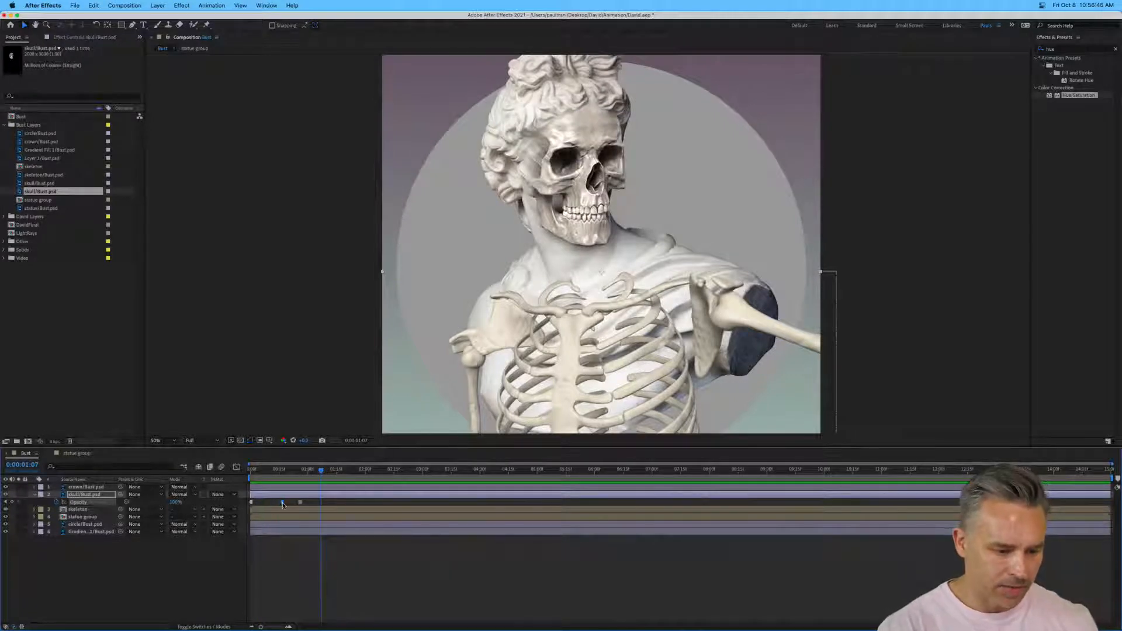
{"action": "left_click_drag", "start_coordinate": [175, 503], "coordinate": [137, 503]}
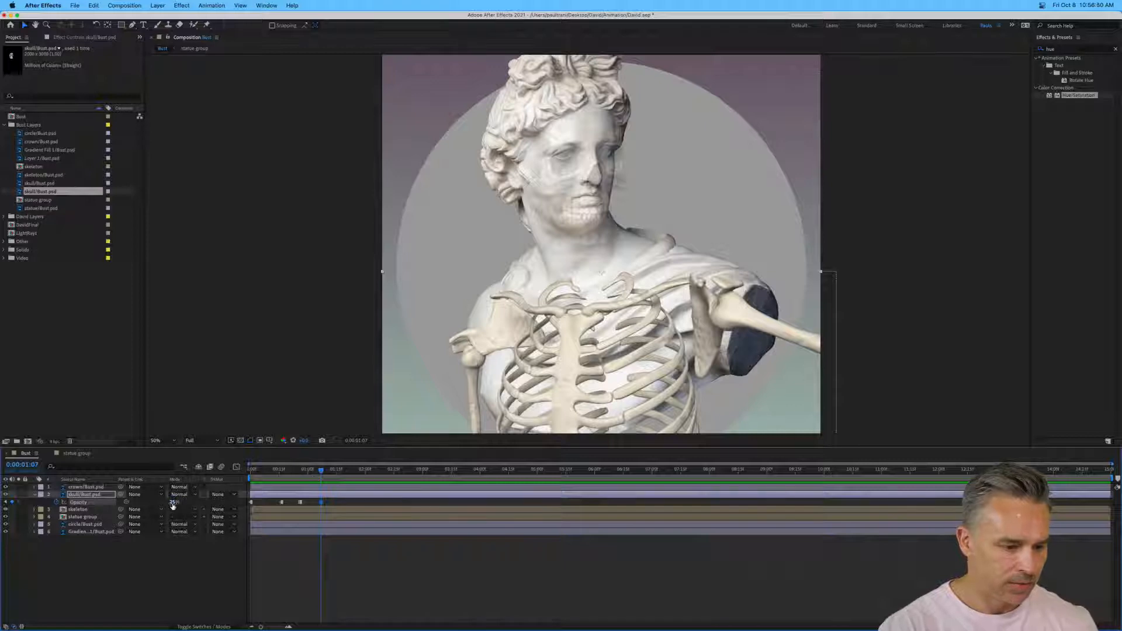
{"action": "left_click_drag", "start_coordinate": [172, 504], "coordinate": [229, 503]}
{"action": "key", "text": "shift+Page_Down"}
Play back the skull's keyframed flicker from the start, and delete all of its Opacity keyframes.
{"action": "key", "text": "space"}
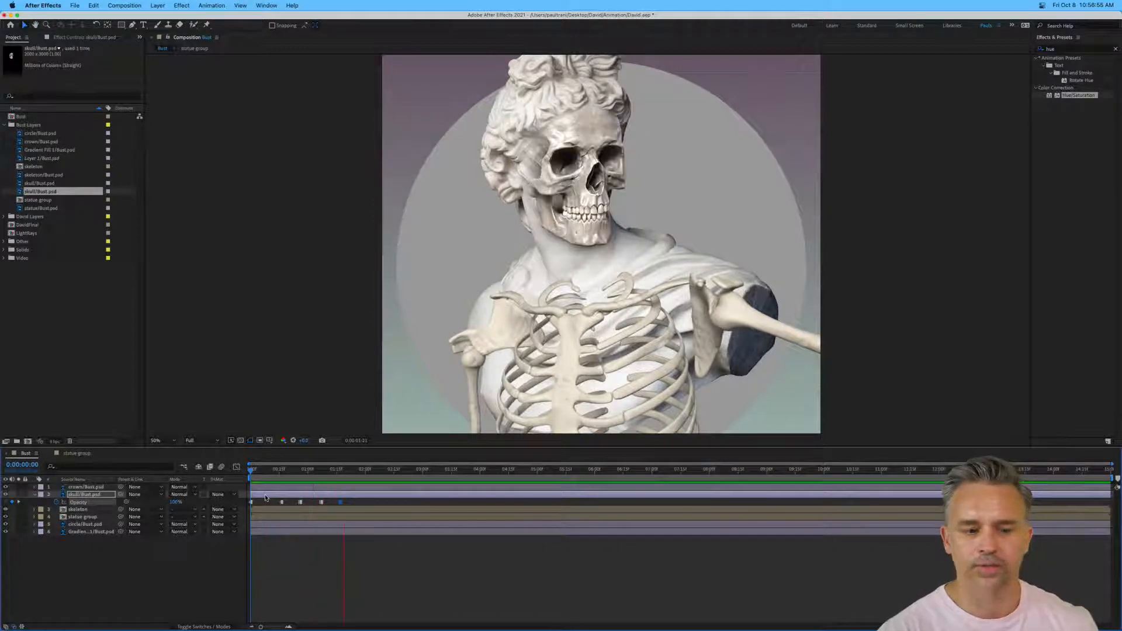
{"action": "key", "text": "space"}
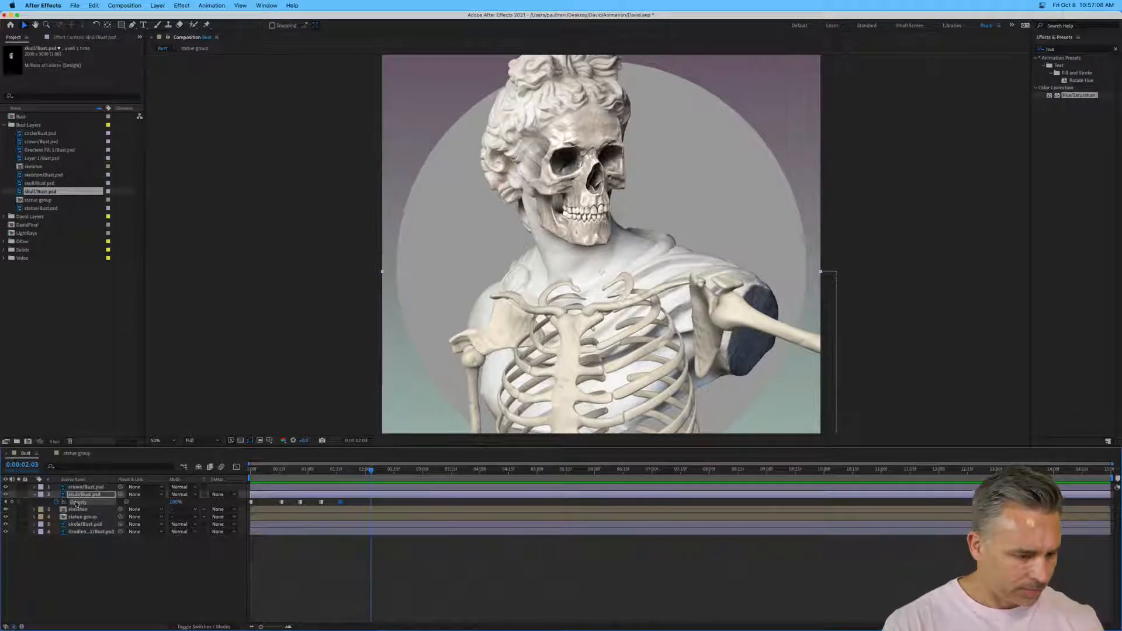
{"action": "left_click_drag", "start_coordinate": [271, 469], "coordinate": [247, 472]}
{"action": "key", "text": "space"}
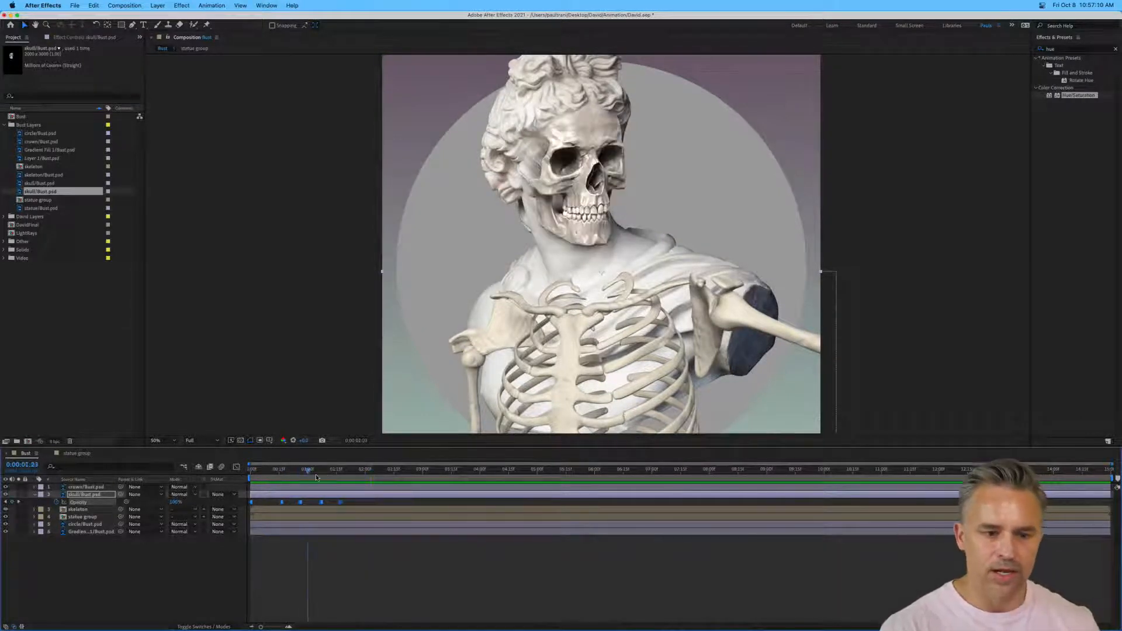
{"action": "key", "text": "space"}
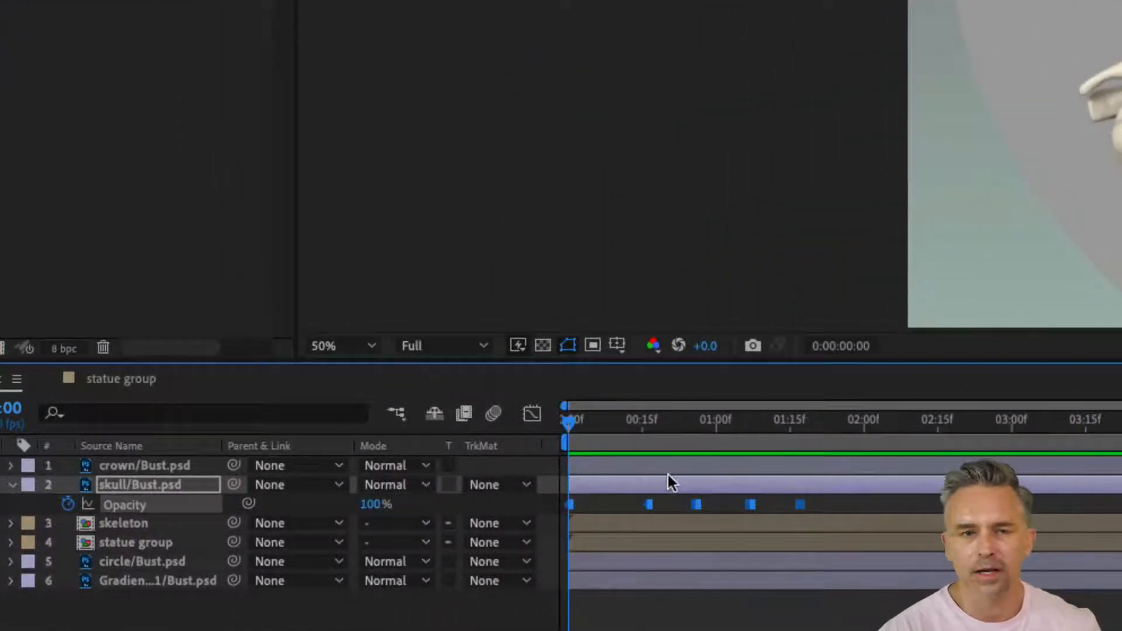
{"action": "left_click_drag", "start_coordinate": [819, 503], "coordinate": [555, 509]}
{"action": "key", "text": "Delete"}
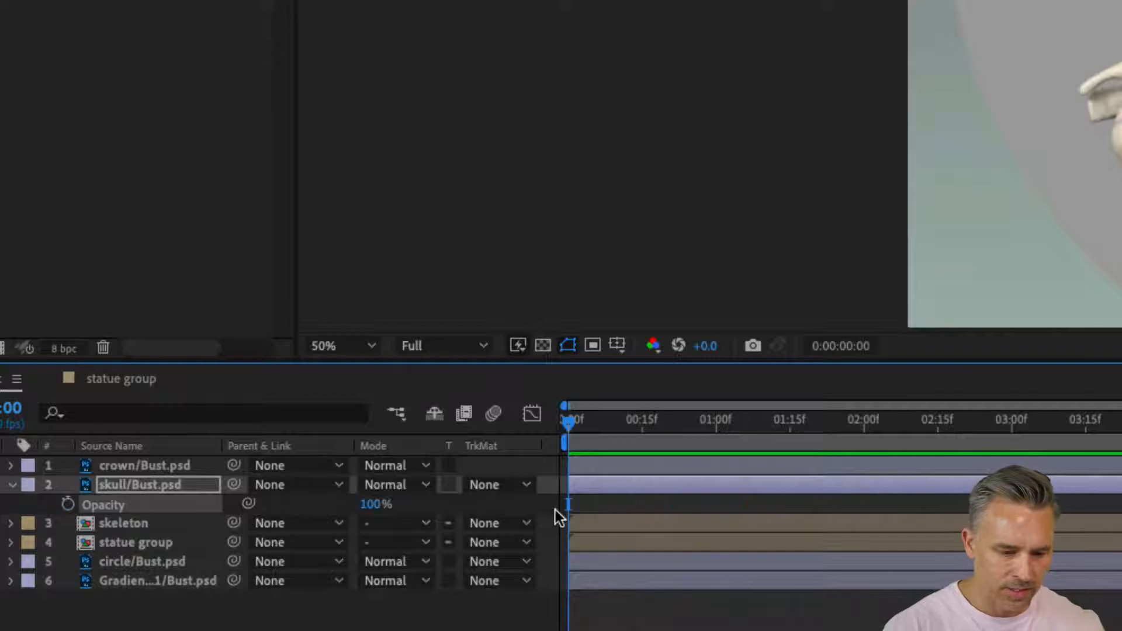
Enable keyframing on the skull's Opacity at the start and give it the expression wiggle(30,75).
{"action": "left_click", "coordinate": [68, 505]}
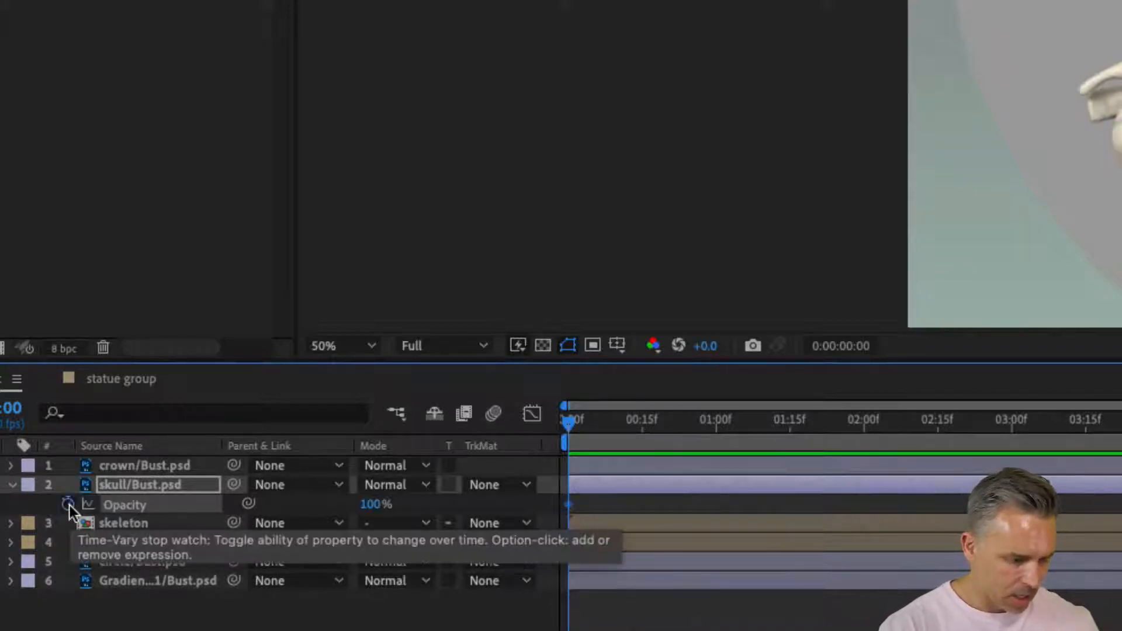
{"action": "left_click", "coordinate": [68, 505], "text": "alt"}
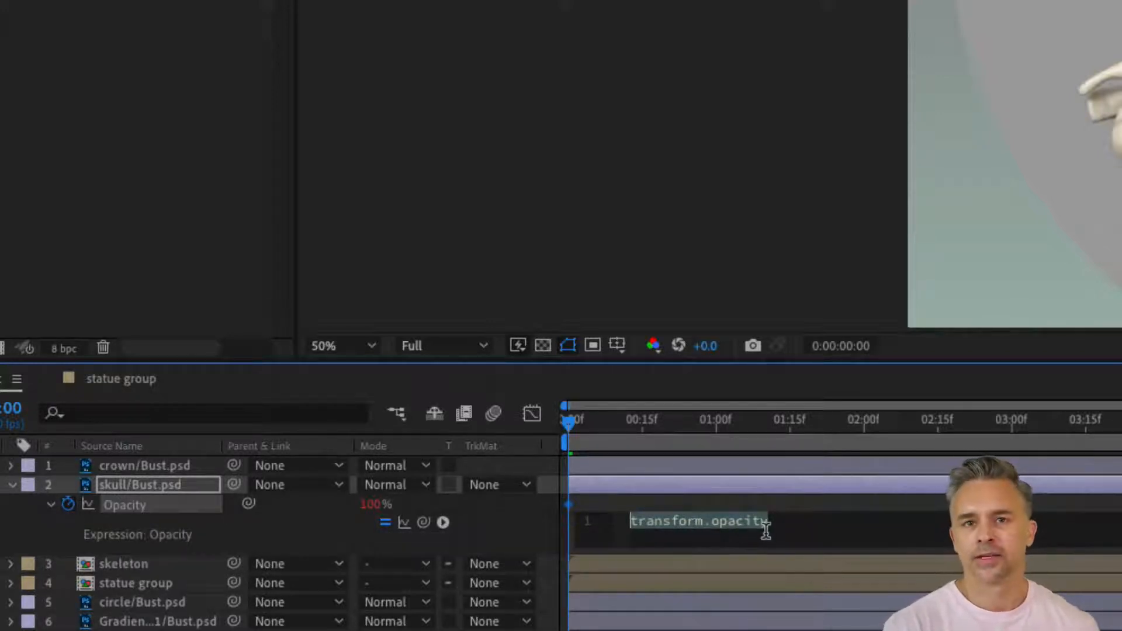
{"action": "type", "text": "wiggl"}
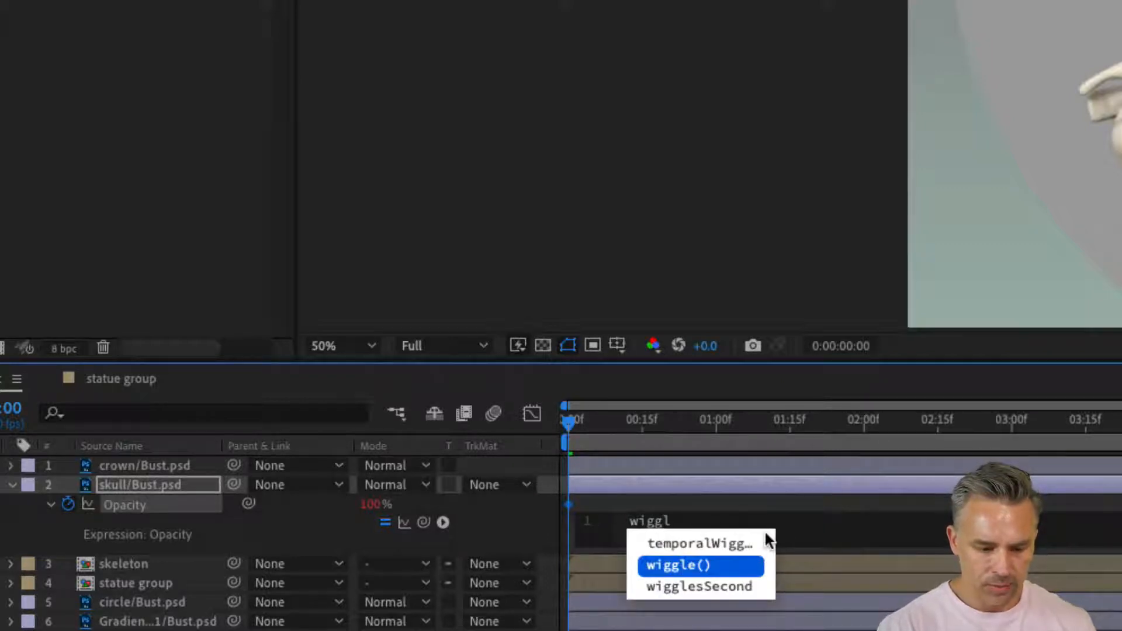
{"action": "key", "text": "Return"}
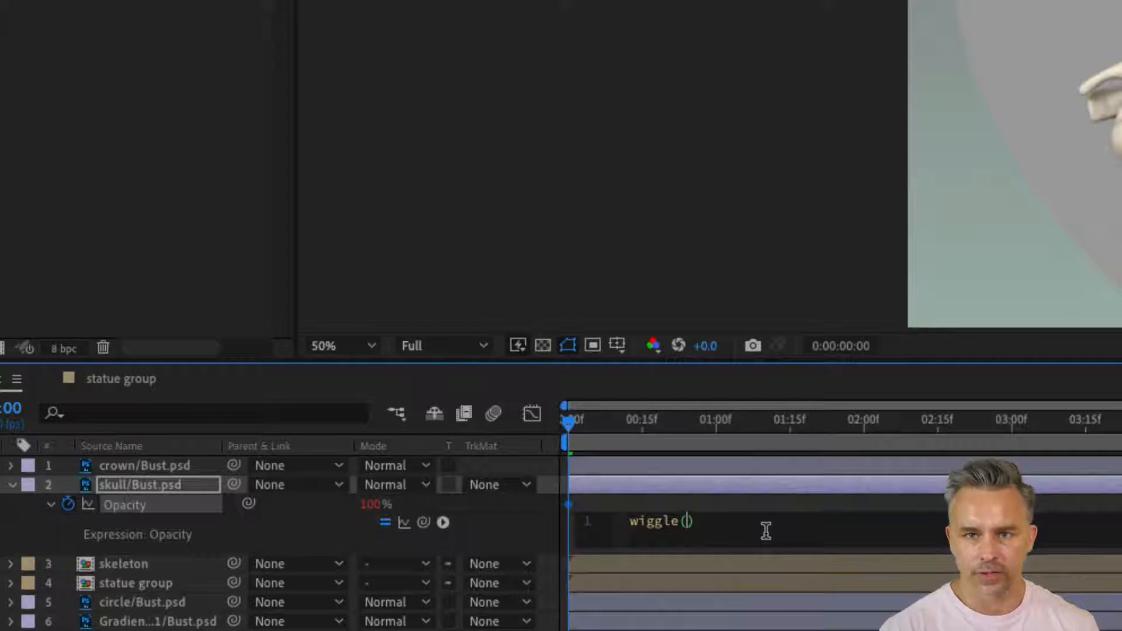
{"action": "type", "text": "30,7"}
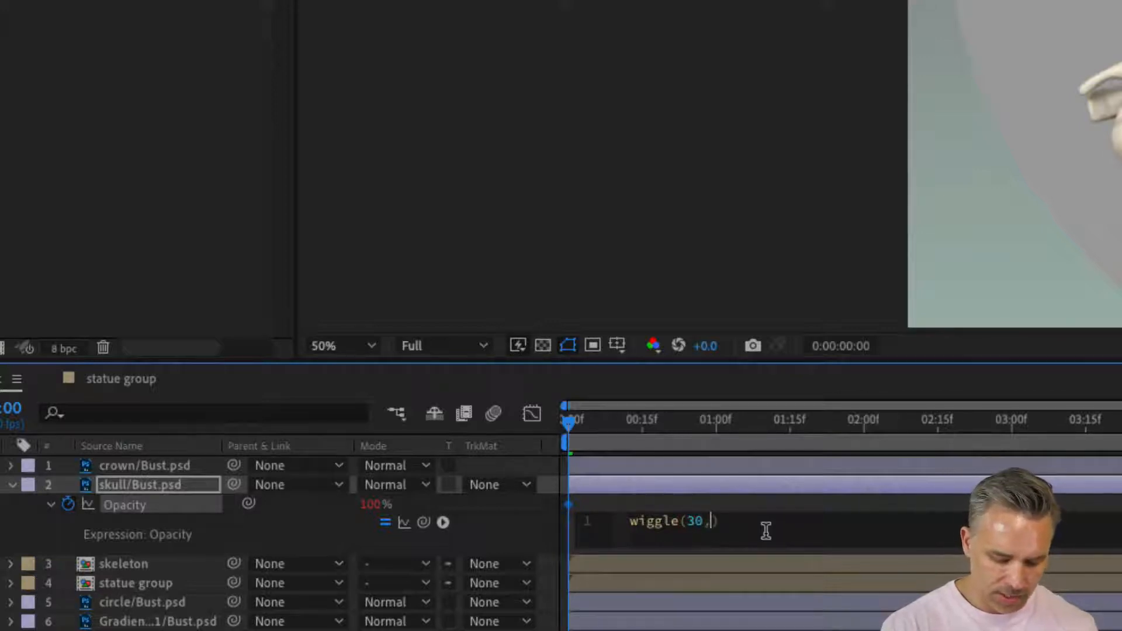
{"action": "type", "text": "5"}
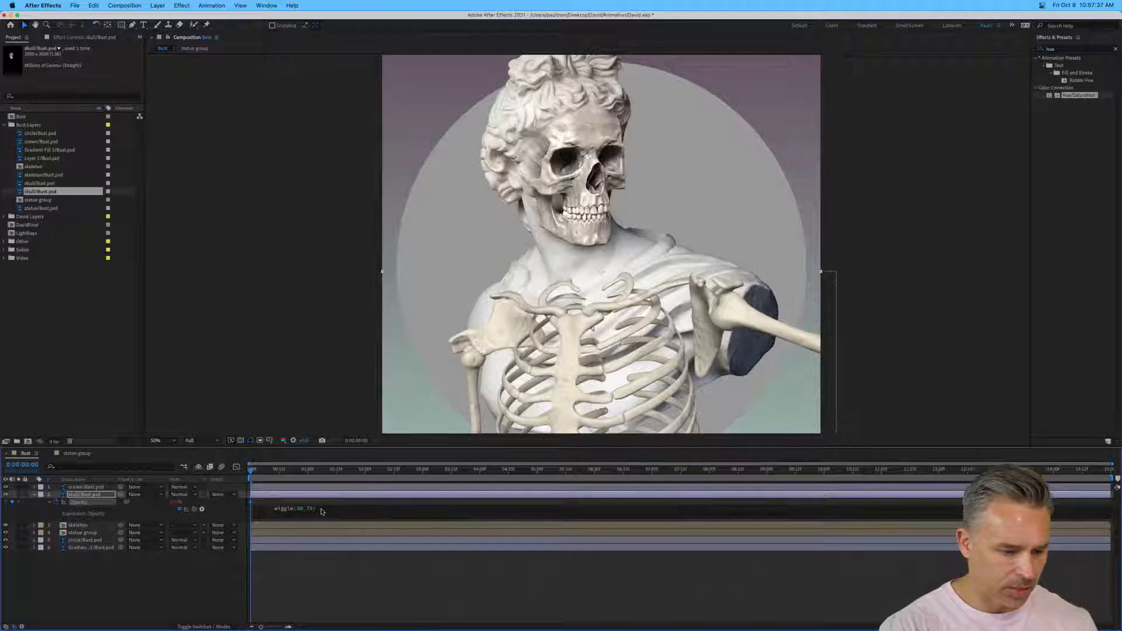
{"action": "left_click_drag", "start_coordinate": [322, 512], "coordinate": [245, 509]}
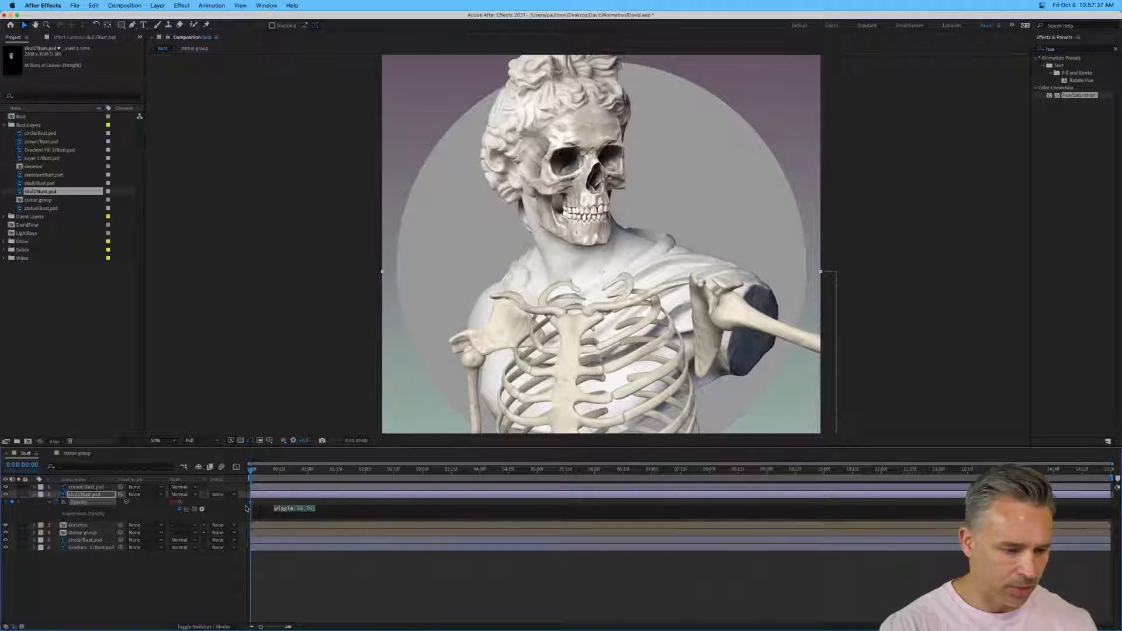
Switch to Chrome and search Google for "after effects wiggle expression" in a new tab.
{"action": "left_click", "coordinate": [612, 620]}
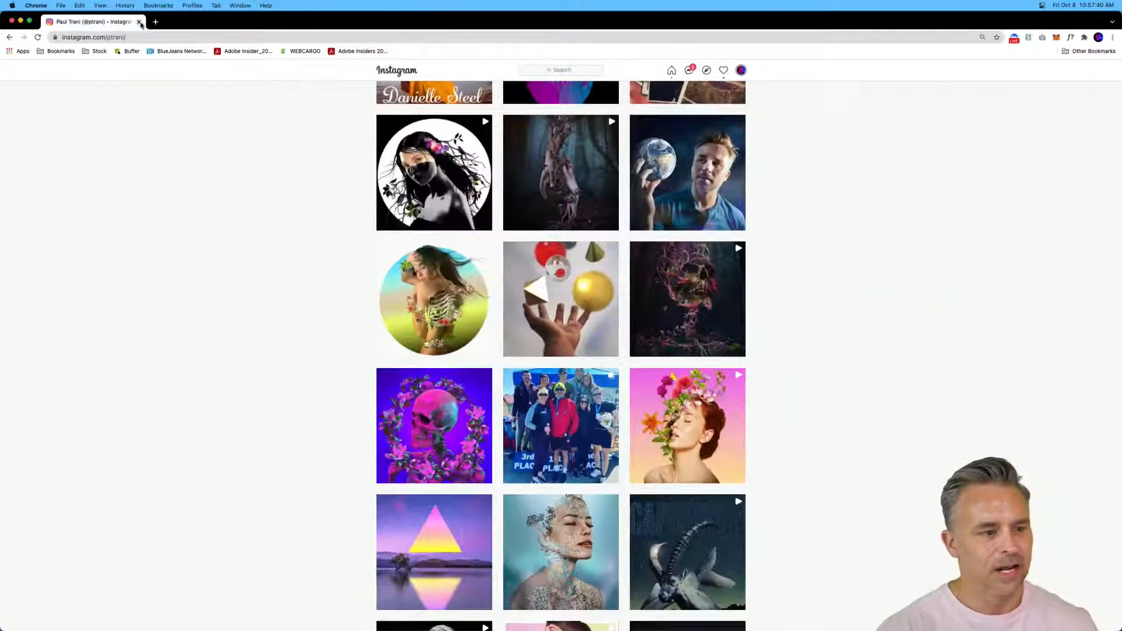
{"action": "left_click", "coordinate": [155, 22]}
{"action": "type", "text": "a"}
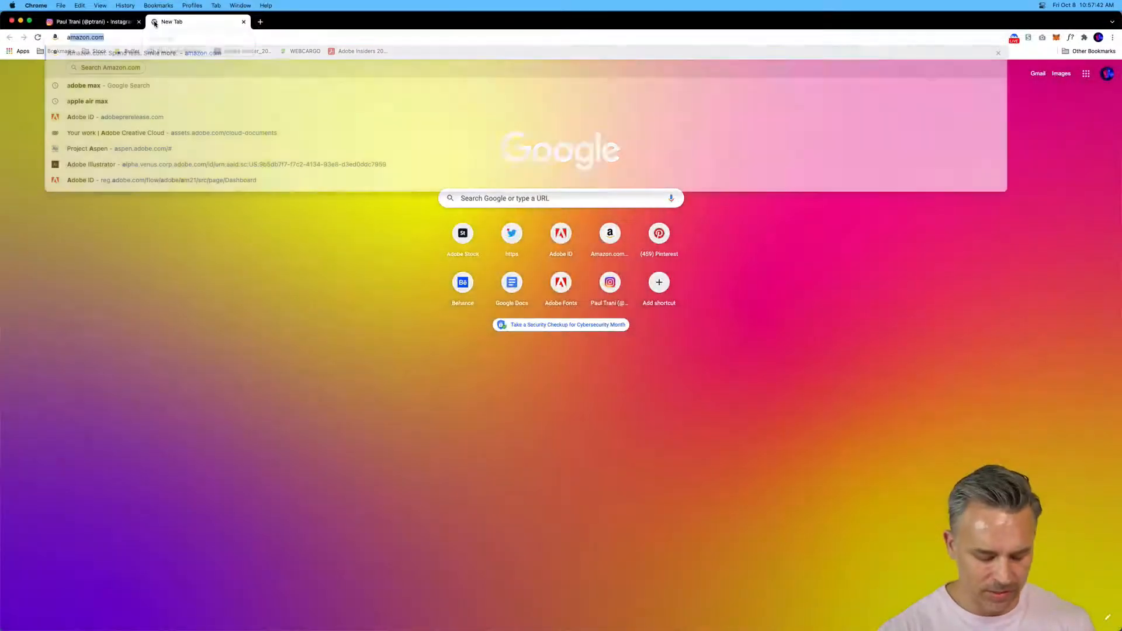
{"action": "type", "text": "fter effects "}
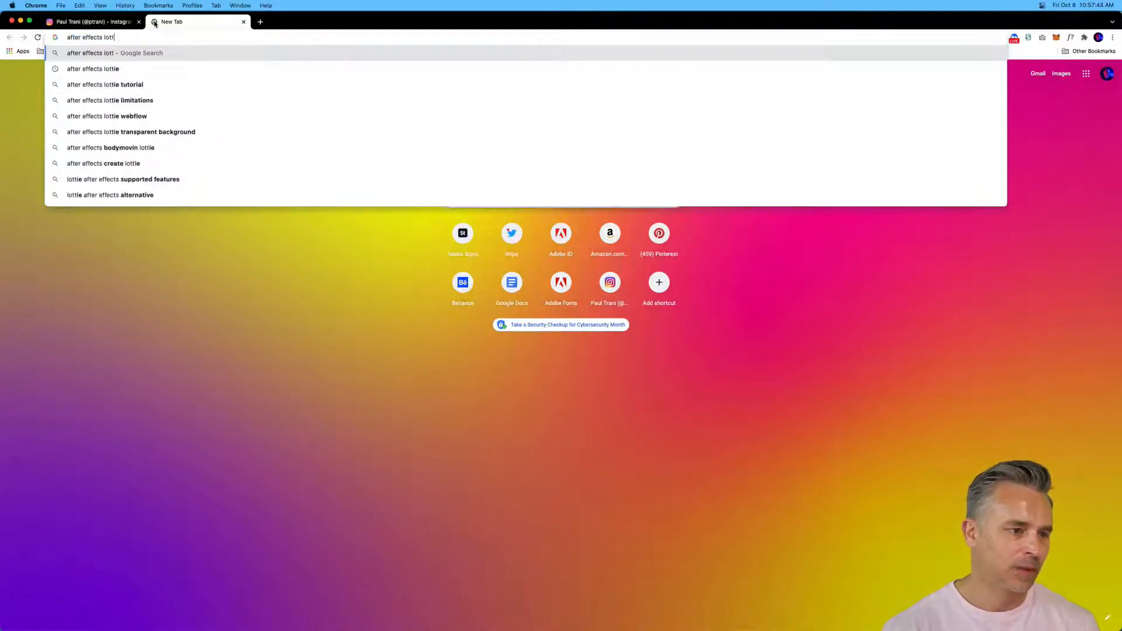
{"action": "type", "text": "wiggle ()"}
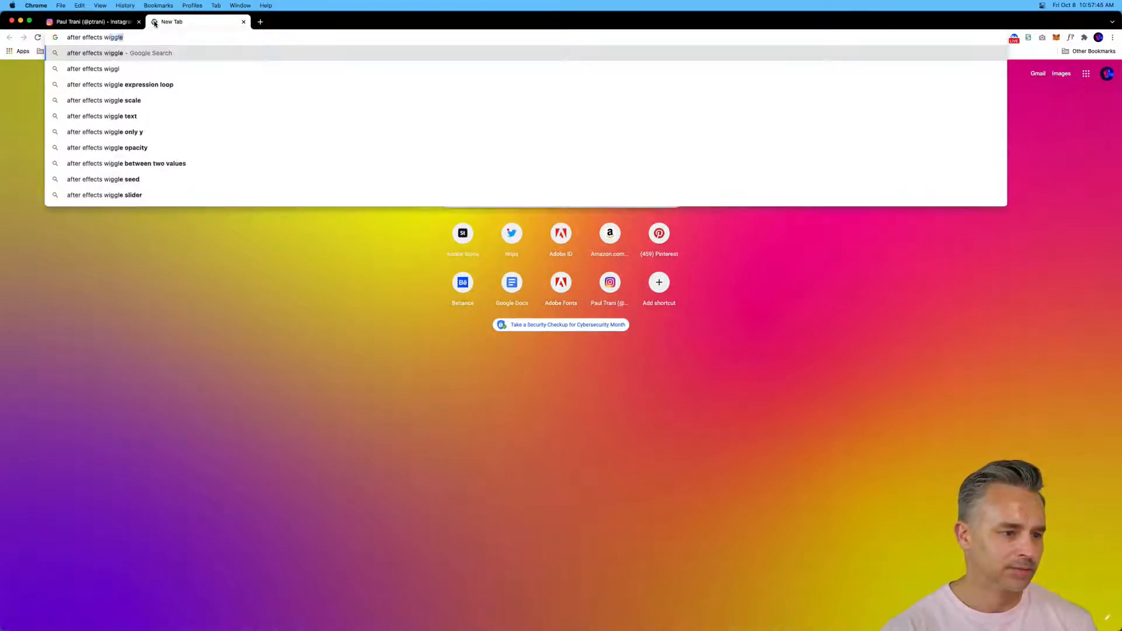
{"action": "key", "text": "BackSpace"}
{"action": "key", "text": "BackSpace"}
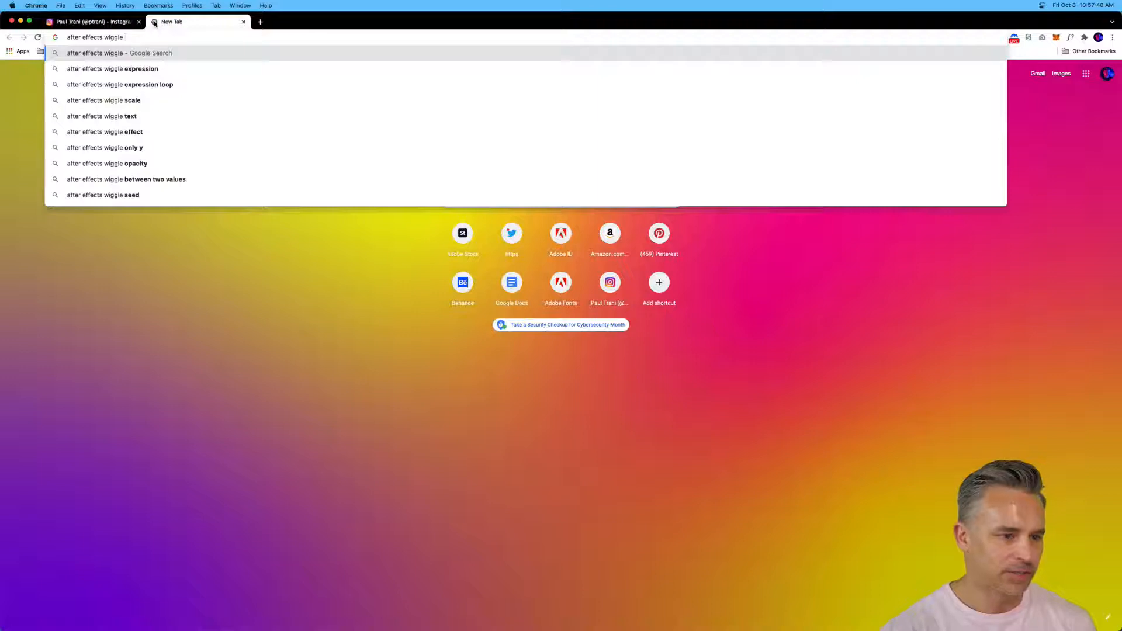
{"action": "key", "text": "Down"}
{"action": "key", "text": "Return"}
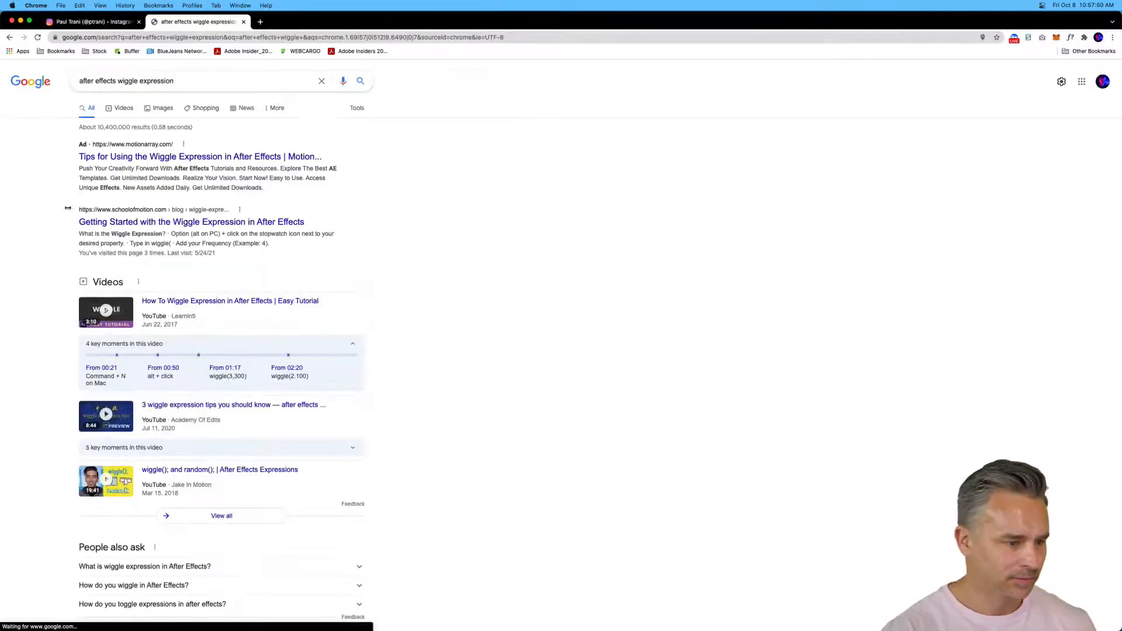
Narrow the browser window and read the answer to "What is wiggle expression in After Effects?", highlighting the explanation of the first number.
{"action": "left_click_drag", "start_coordinate": [67, 208], "coordinate": [469, 227]}
{"action": "scroll", "coordinate": [431, 236], "scroll_direction": "down", "scroll_amount": 4}
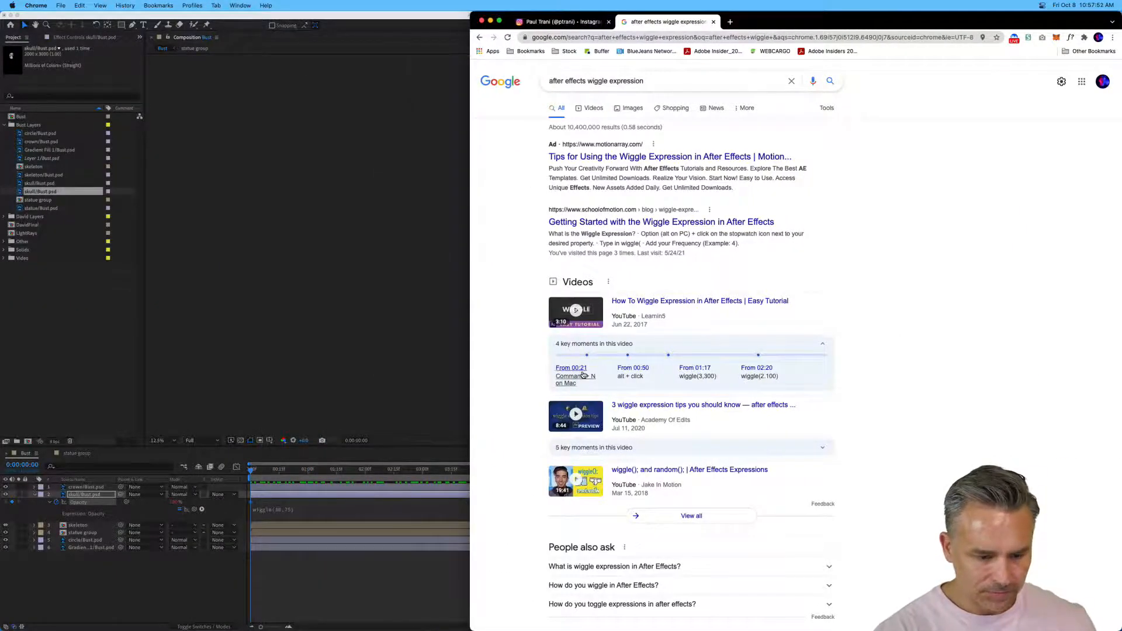
{"action": "scroll", "coordinate": [584, 374], "scroll_direction": "down", "scroll_amount": 6}
{"action": "left_click", "coordinate": [593, 243]}
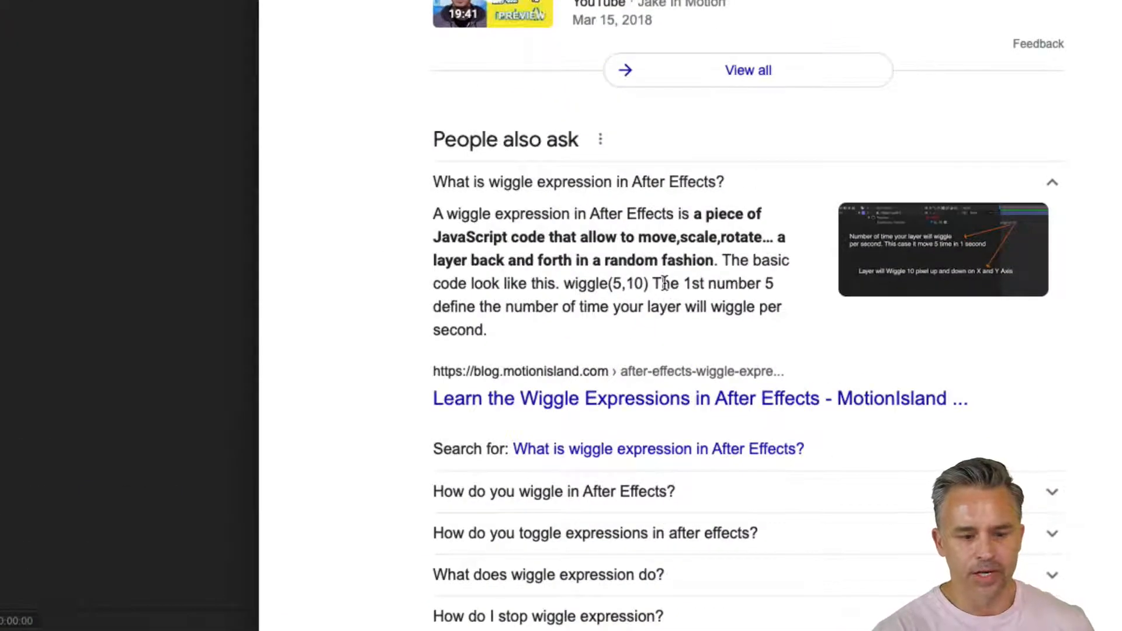
{"action": "left_click_drag", "start_coordinate": [664, 284], "coordinate": [671, 324]}
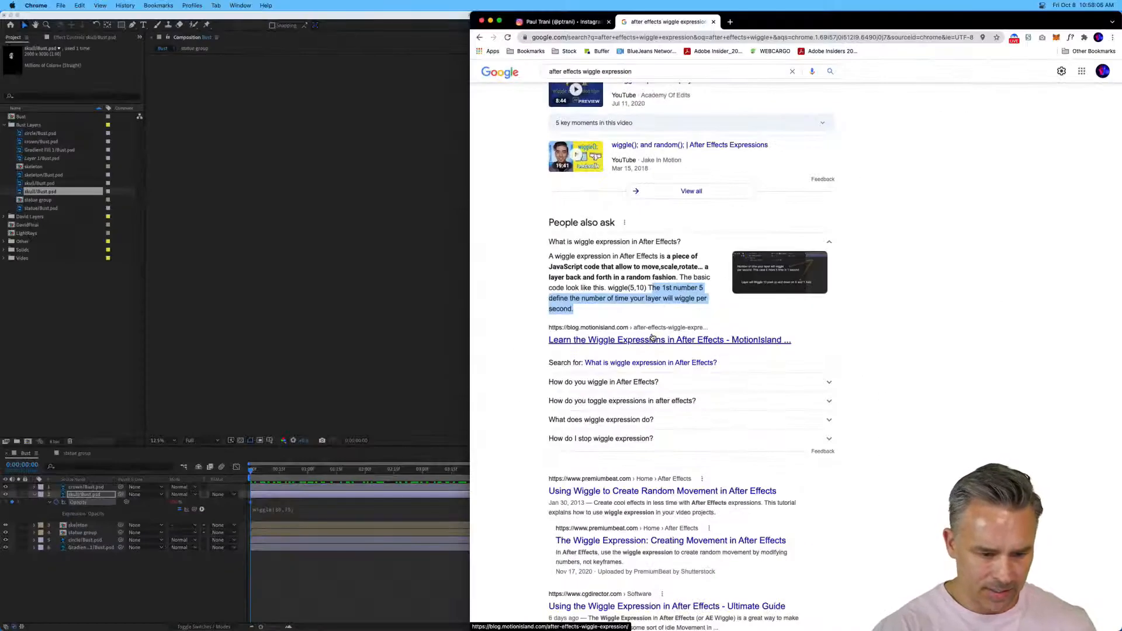
Open Adobe's "Expression examples" page from the search results and find its "Wiggle randomly" section.
{"action": "scroll", "coordinate": [660, 365], "scroll_direction": "down", "scroll_amount": 5}
{"action": "scroll", "coordinate": [646, 328], "scroll_direction": "down", "scroll_amount": 1}
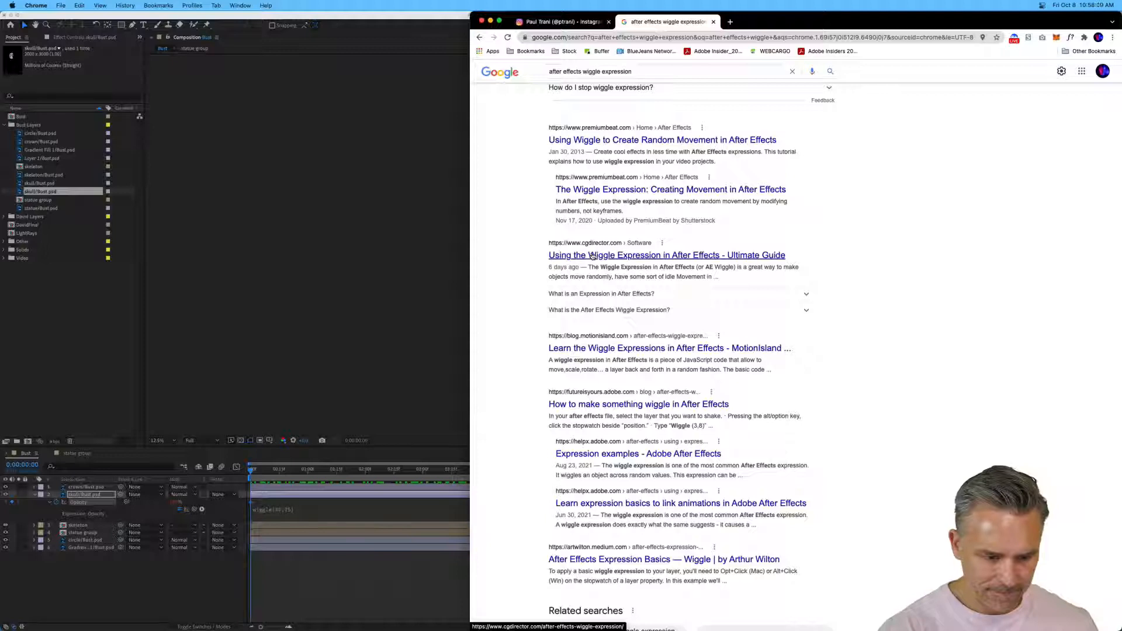
{"action": "left_click", "coordinate": [587, 453]}
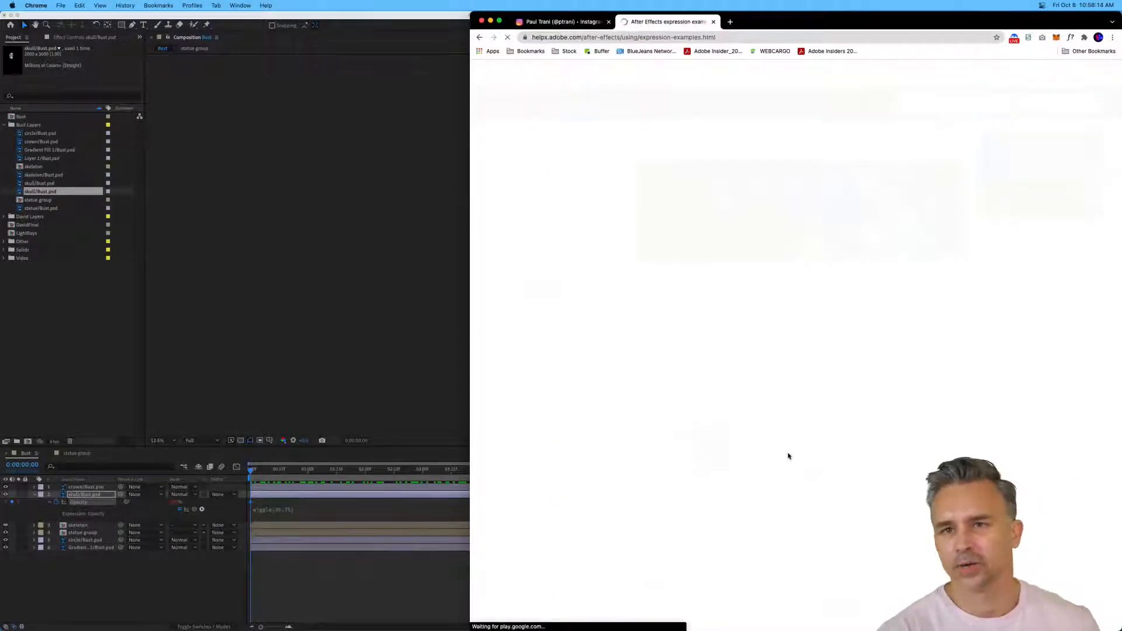
{"action": "scroll", "coordinate": [857, 450], "scroll_direction": "down", "scroll_amount": 3}
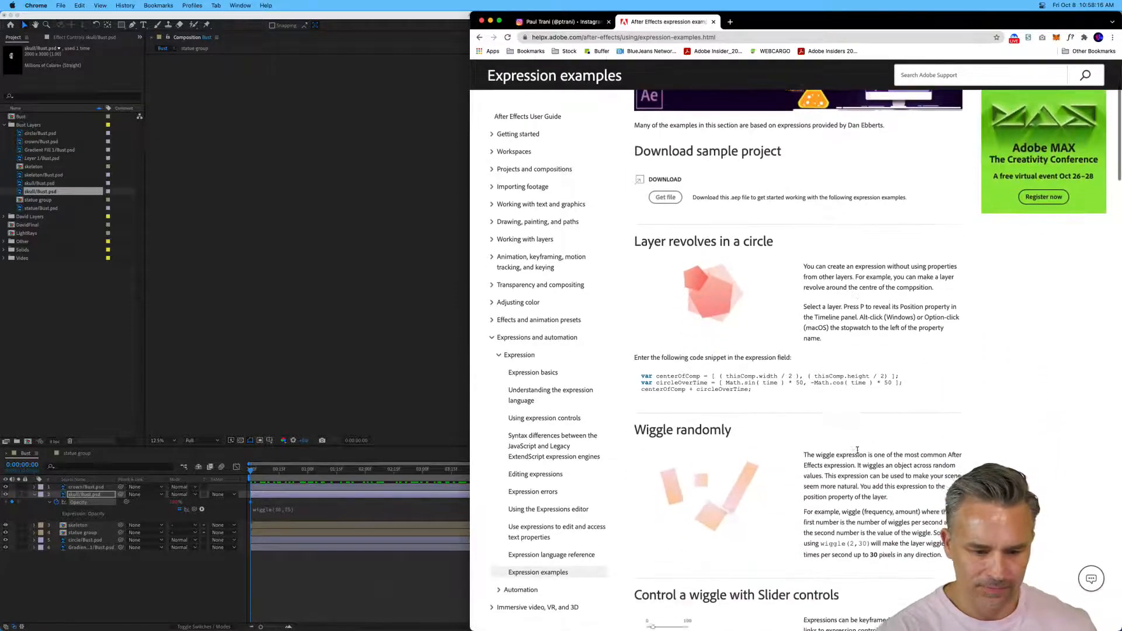
{"action": "scroll", "coordinate": [857, 450], "scroll_direction": "down", "scroll_amount": 2}
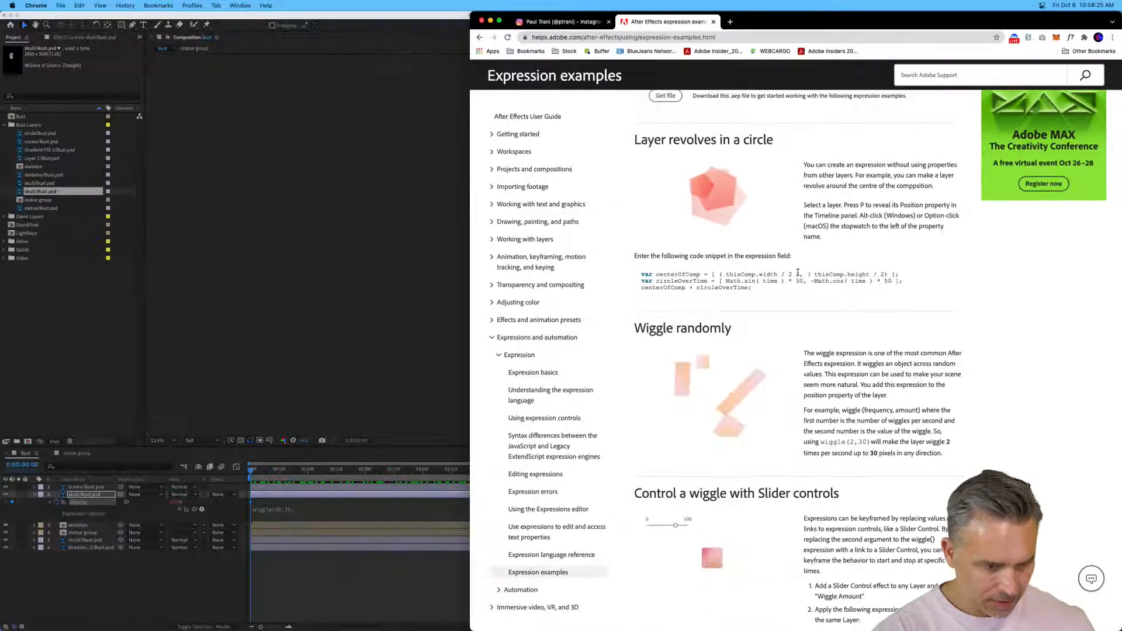
{"action": "scroll", "coordinate": [797, 272], "scroll_direction": "up", "scroll_amount": 5}
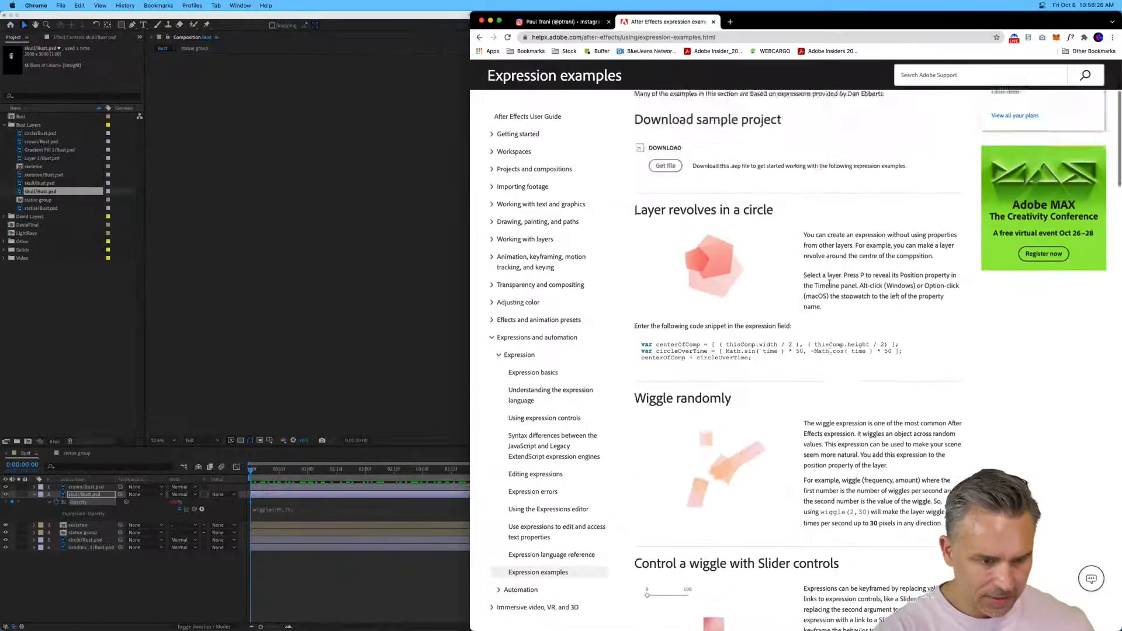
{"action": "scroll", "coordinate": [832, 288], "scroll_direction": "down", "scroll_amount": 10}
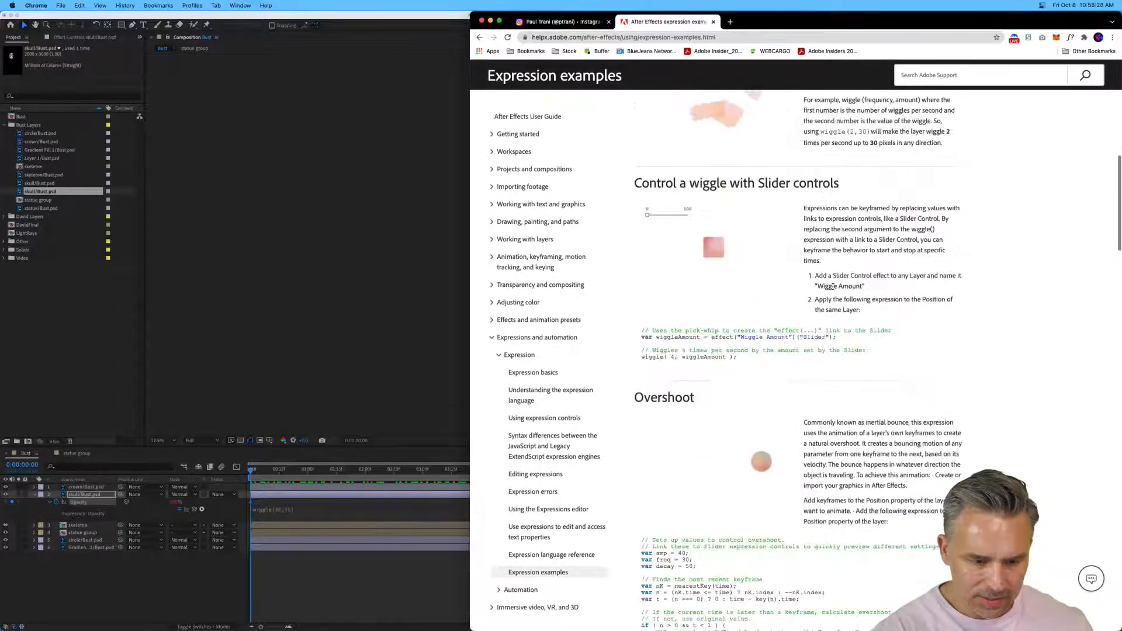
{"action": "scroll", "coordinate": [836, 310], "scroll_direction": "up", "scroll_amount": 3}
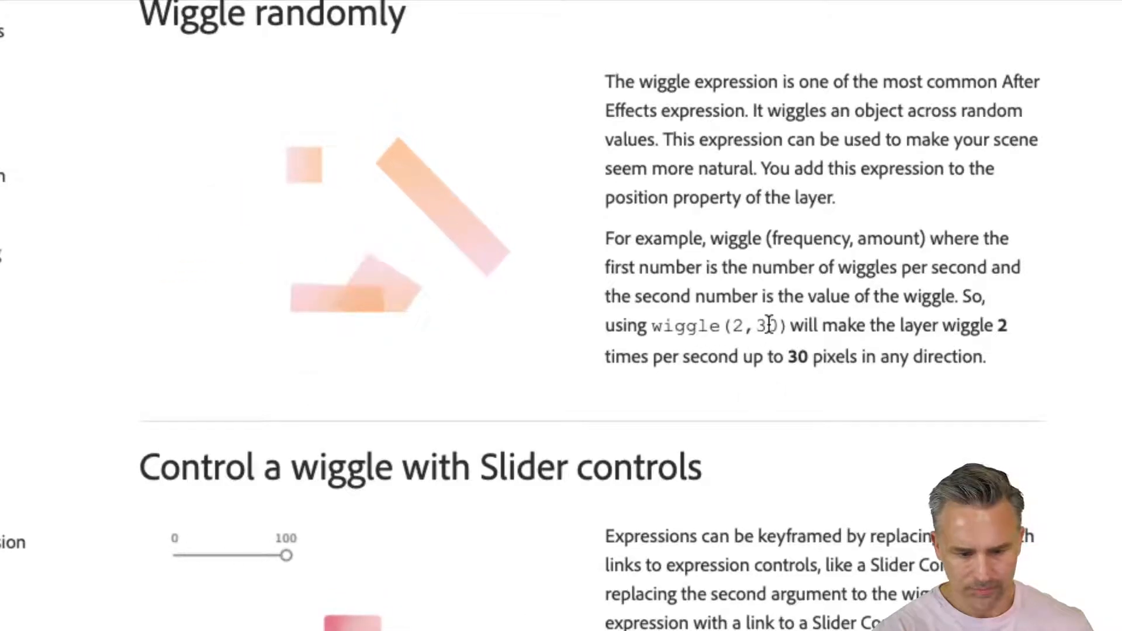
Examine the wiggle(2,30) example and highlight the frequency and amount arguments in its explanation.
{"action": "left_click_drag", "start_coordinate": [769, 325], "coordinate": [1028, 357]}
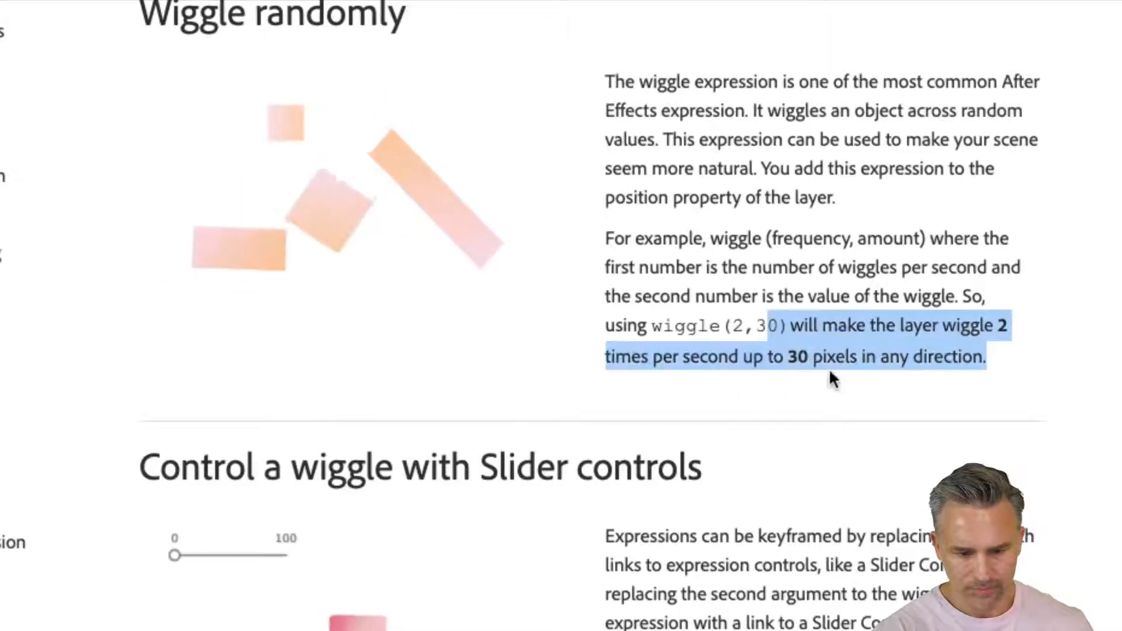
{"action": "double_click", "coordinate": [786, 238]}
{"action": "double_click", "coordinate": [863, 240]}
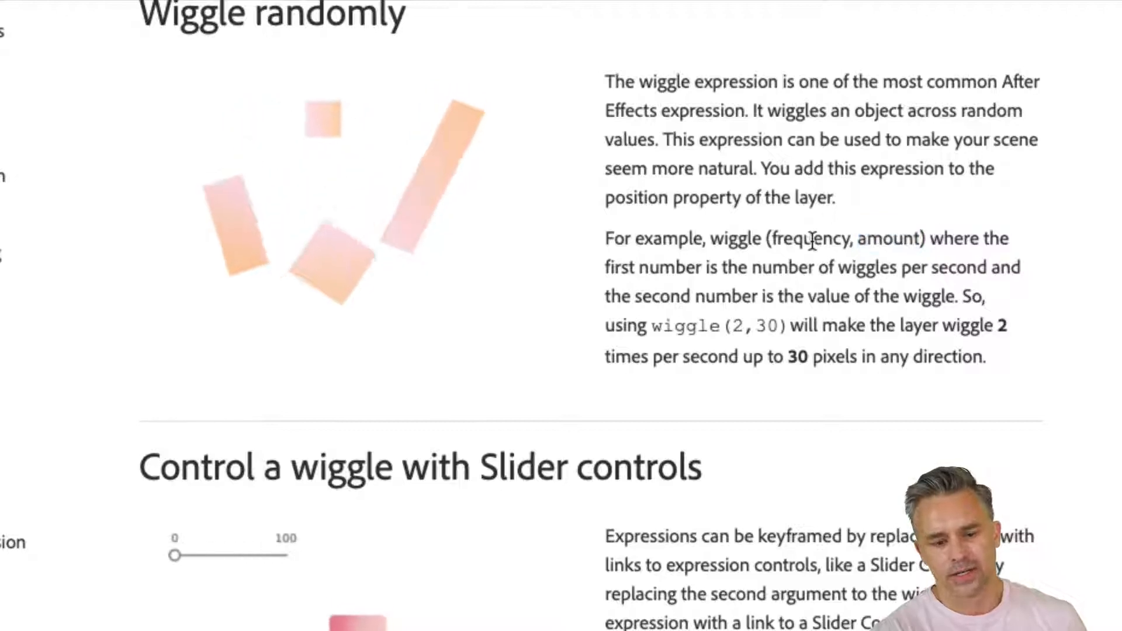
{"action": "double_click", "coordinate": [814, 238]}
{"action": "double_click", "coordinate": [881, 238]}
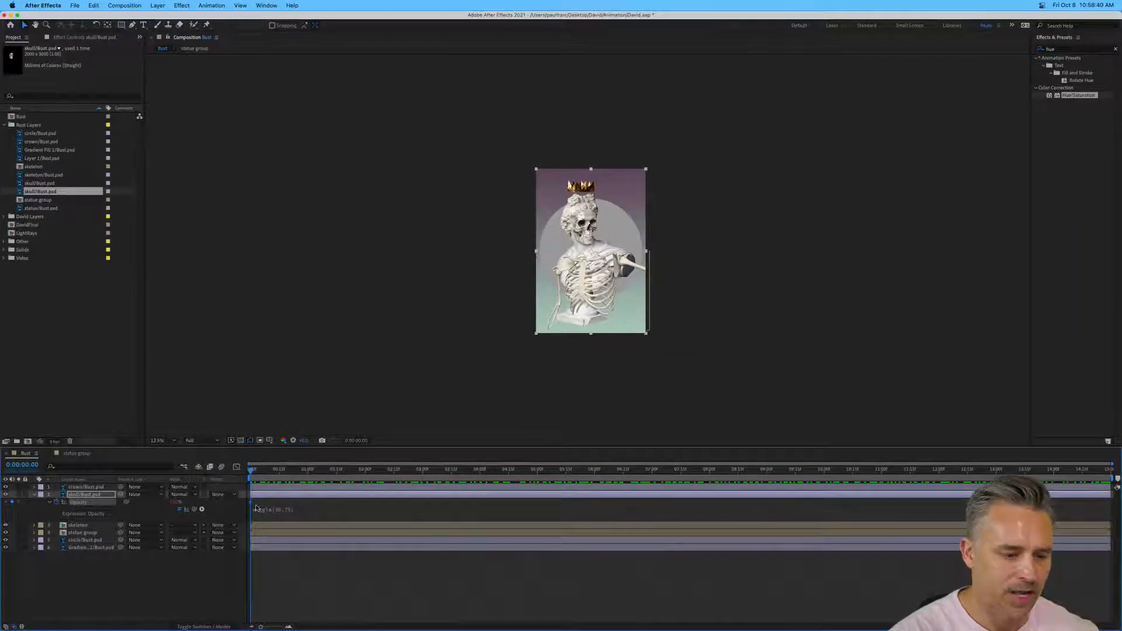
Switch back to After Effects, fit the whole Bust composition in the viewer, and play back the skull's wiggling opacity.
{"action": "left_click", "coordinate": [165, 441]}
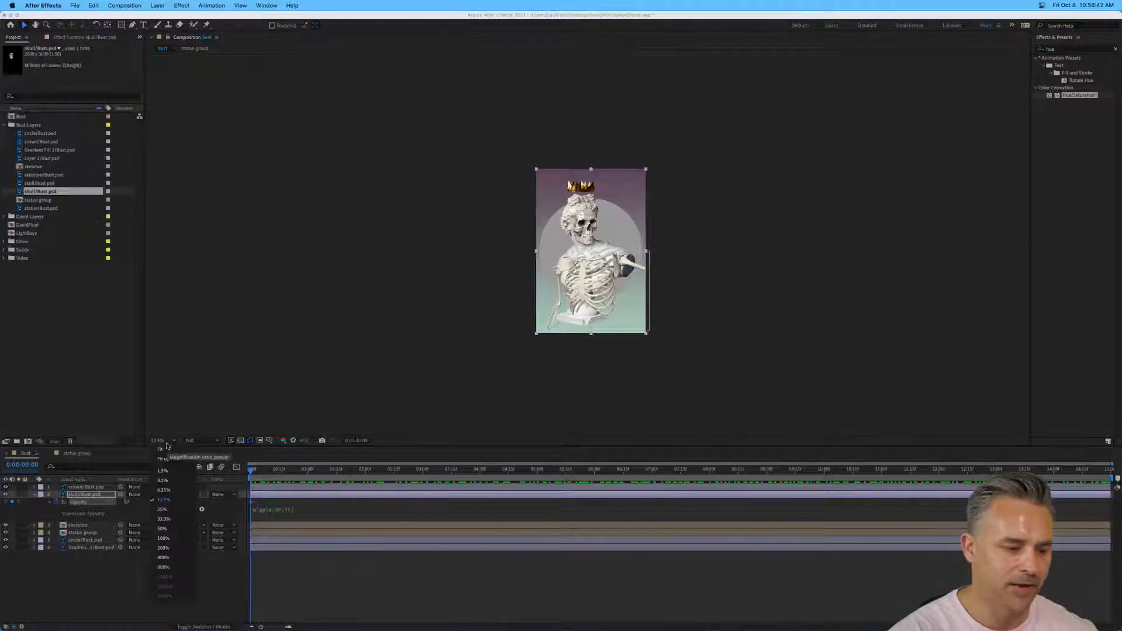
{"action": "left_click", "coordinate": [167, 453]}
{"action": "key", "text": "space"}
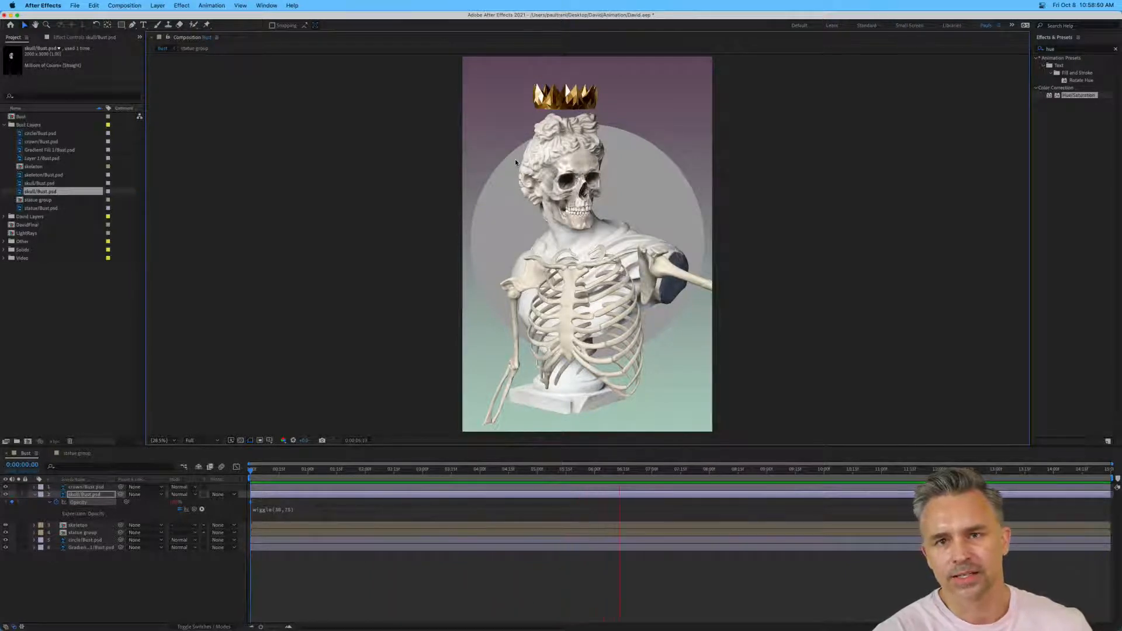
{"action": "key", "text": "space"}
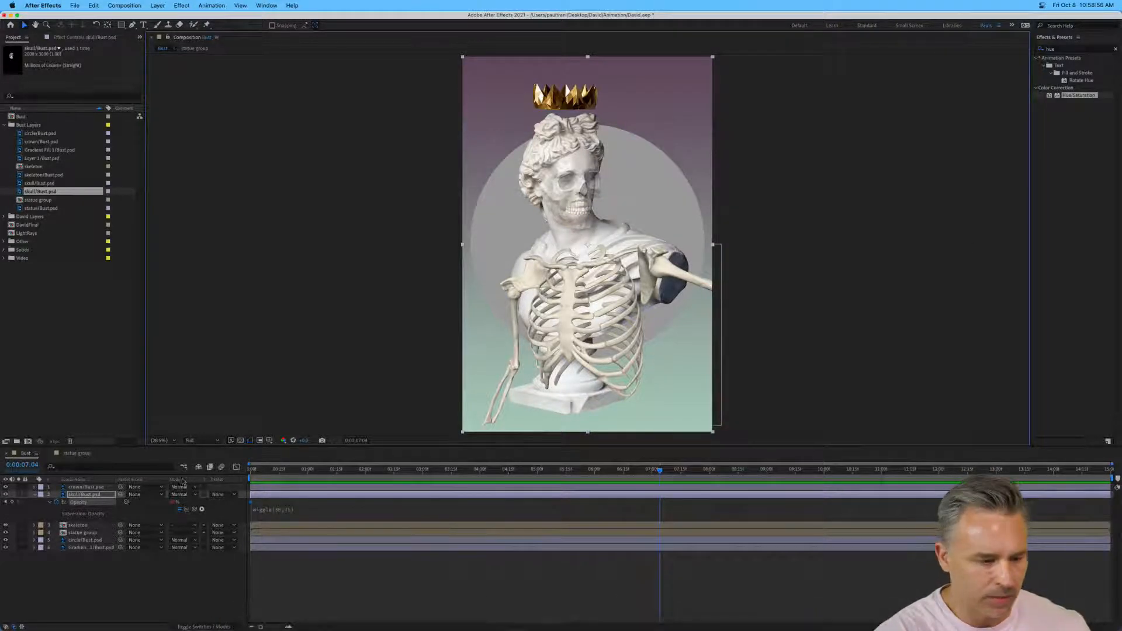
Set the amount in the skull's Opacity wiggle expression to 100 and play back the flicker from the start.
{"action": "left_click", "coordinate": [274, 512]}
{"action": "left_click", "coordinate": [304, 509]}
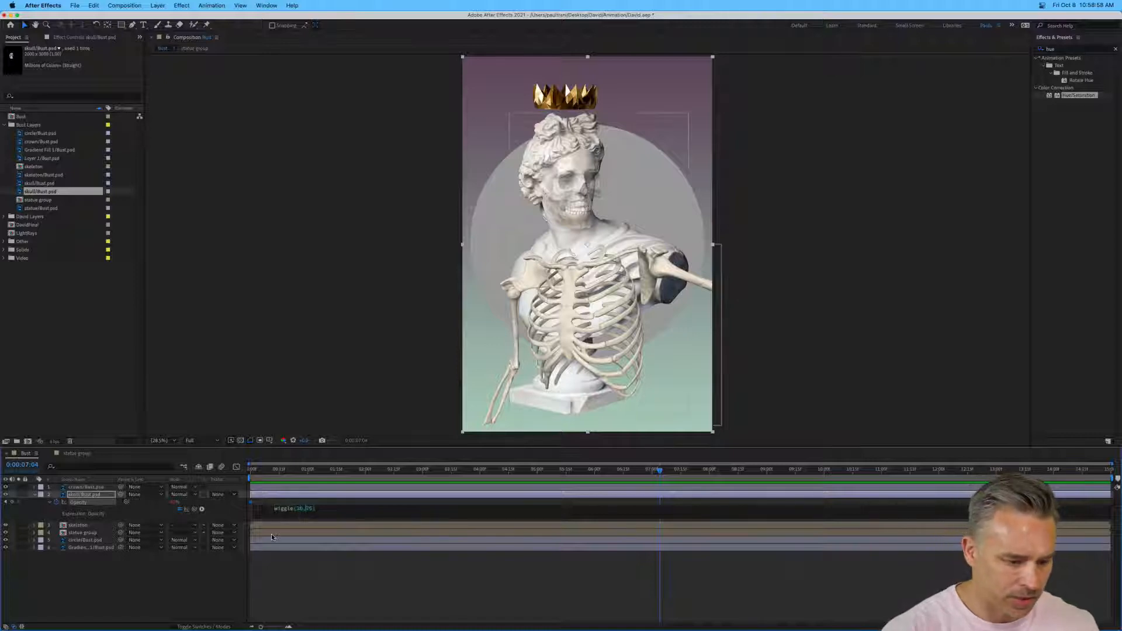
{"action": "key", "text": "Delete"}
{"action": "key", "text": "Delete"}
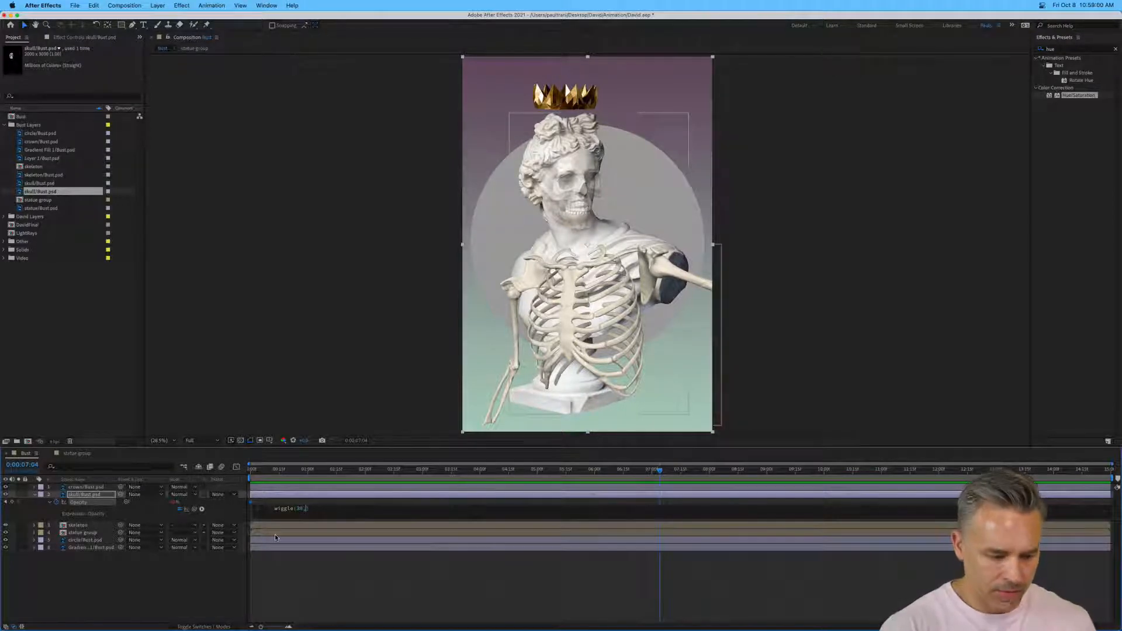
{"action": "type", "text": "100"}
{"action": "left_click_drag", "start_coordinate": [252, 470], "coordinate": [194, 471]}
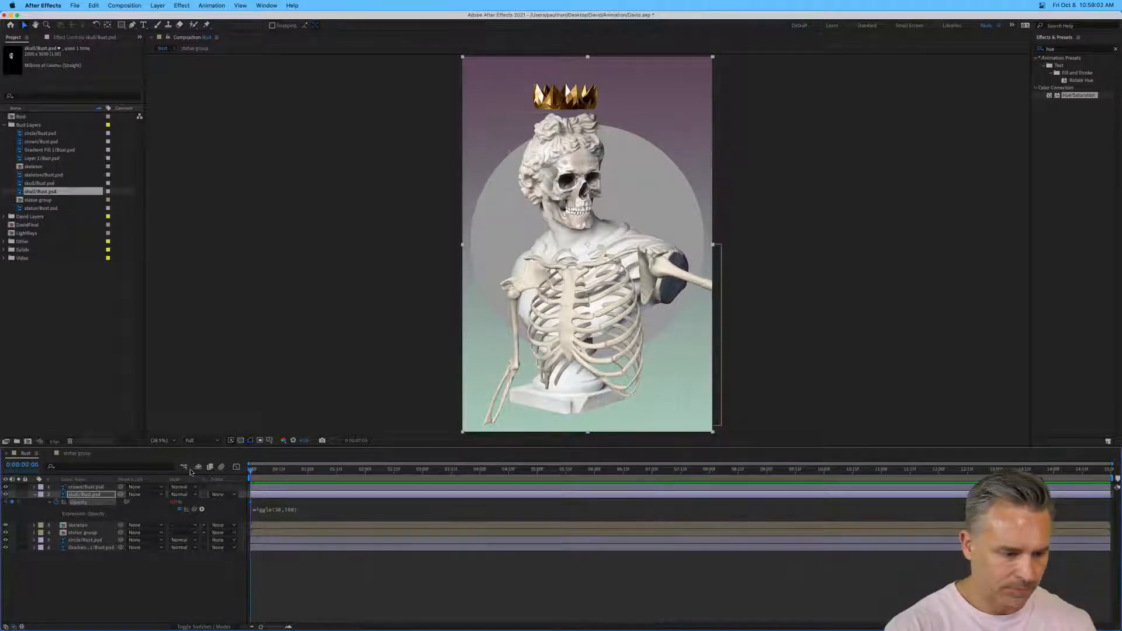
{"action": "key", "text": "space"}
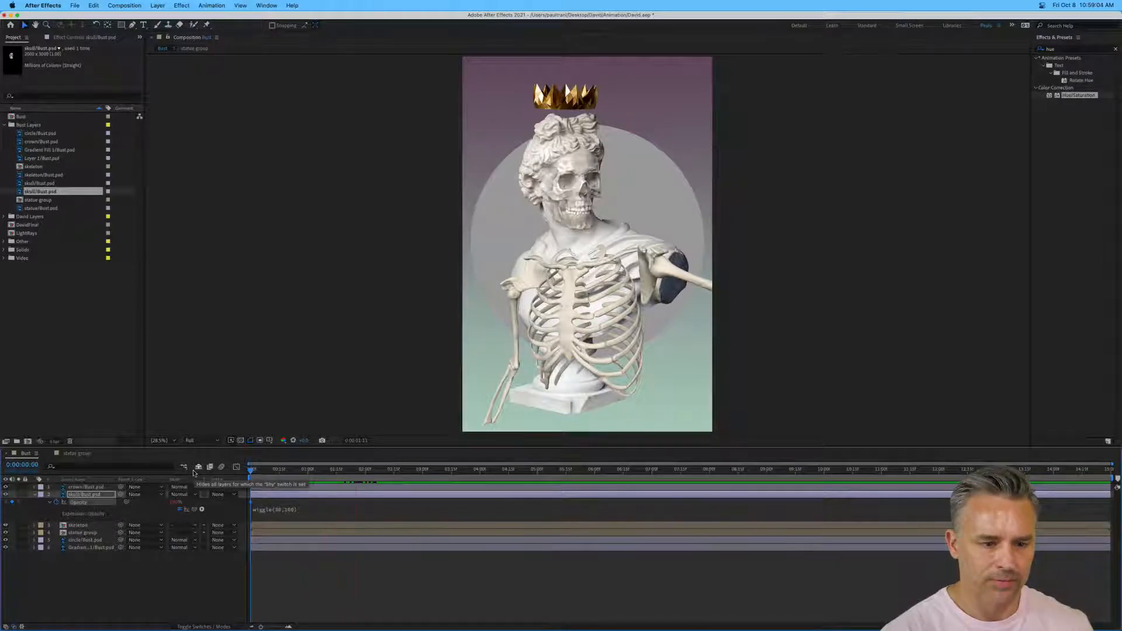
{"action": "left_click_drag", "start_coordinate": [256, 473], "coordinate": [196, 491]}
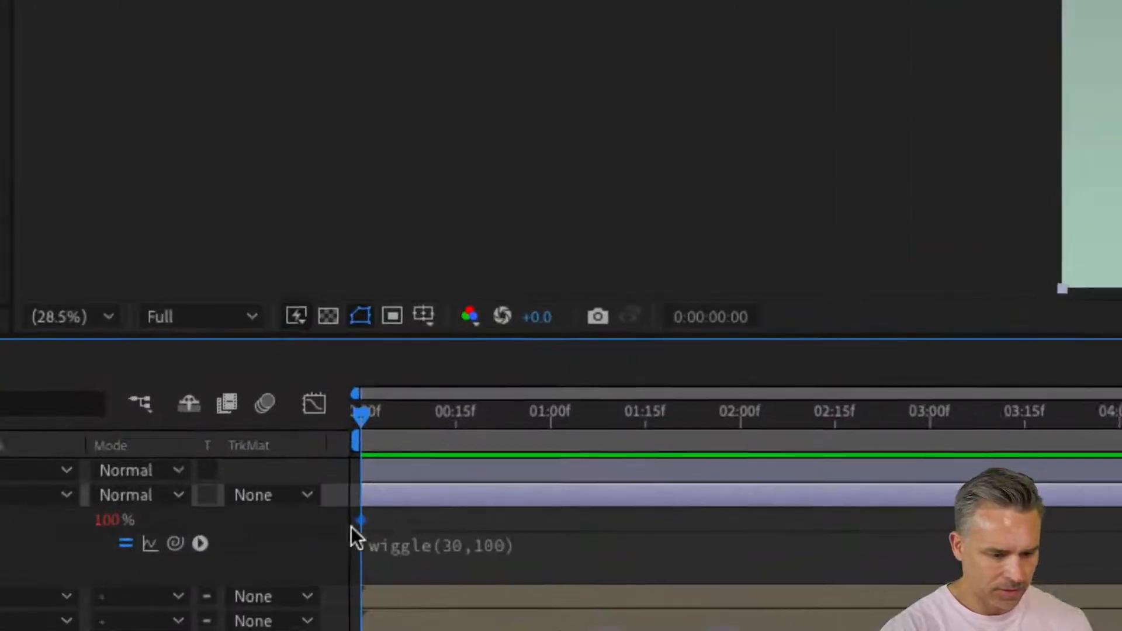
Set the frequency in the skull's Opacity wiggle expression to 5 and play back the slower flicker.
{"action": "left_click", "coordinate": [456, 547]}
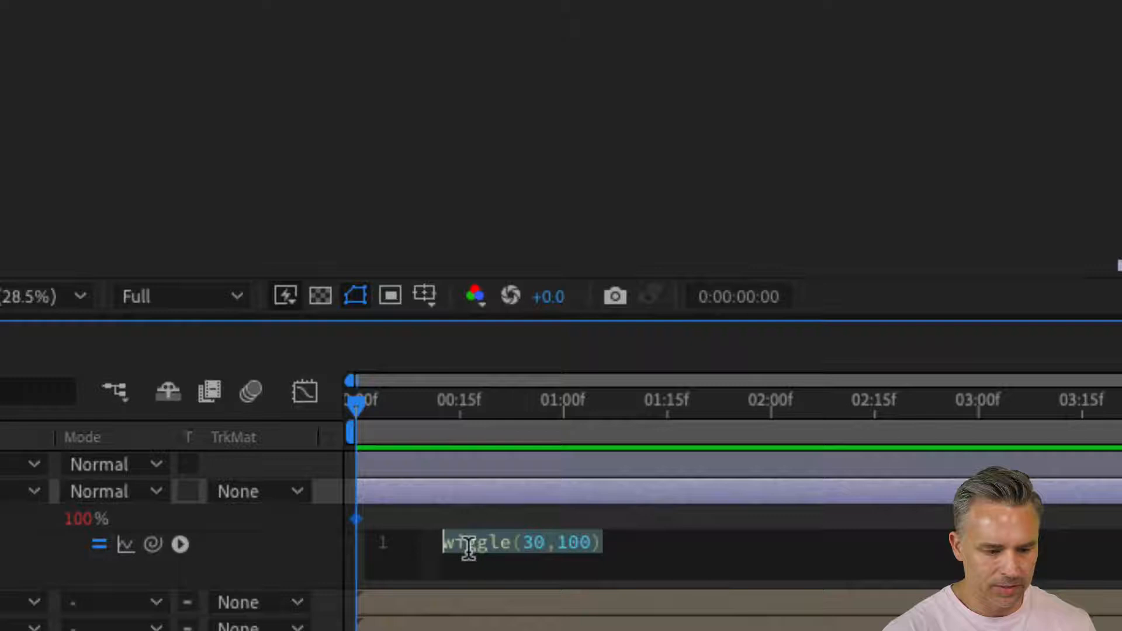
{"action": "left_click", "coordinate": [527, 545]}
{"action": "key", "text": "BackSpace"}
{"action": "key", "text": "BackSpace"}
{"action": "type", "text": "5"}
{"action": "key", "text": "Return"}
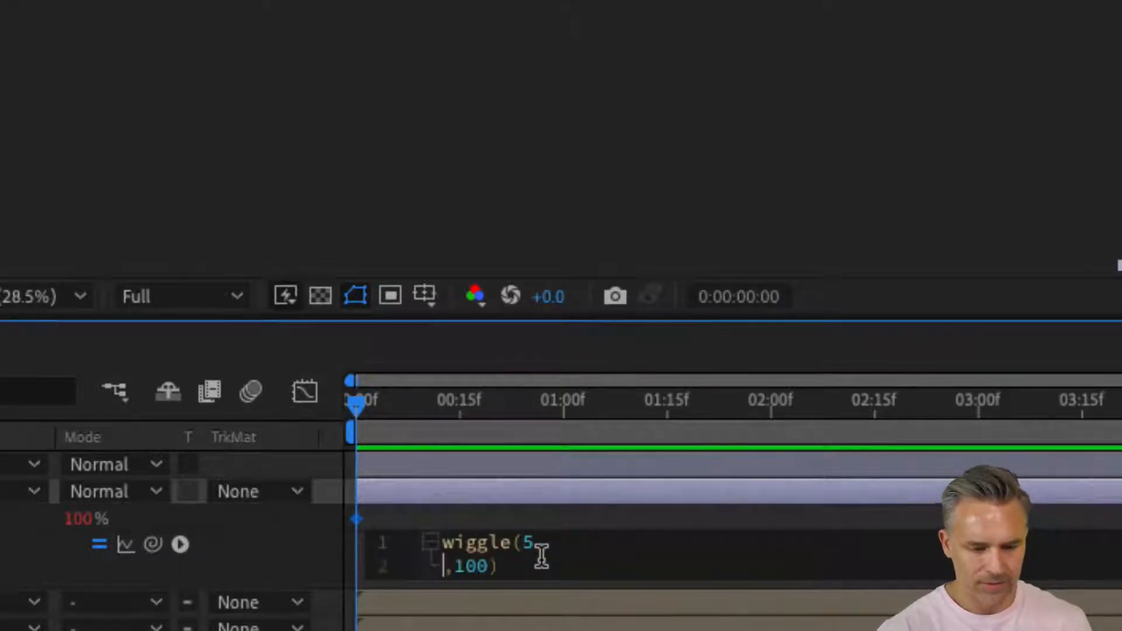
{"action": "key", "text": "BackSpace"}
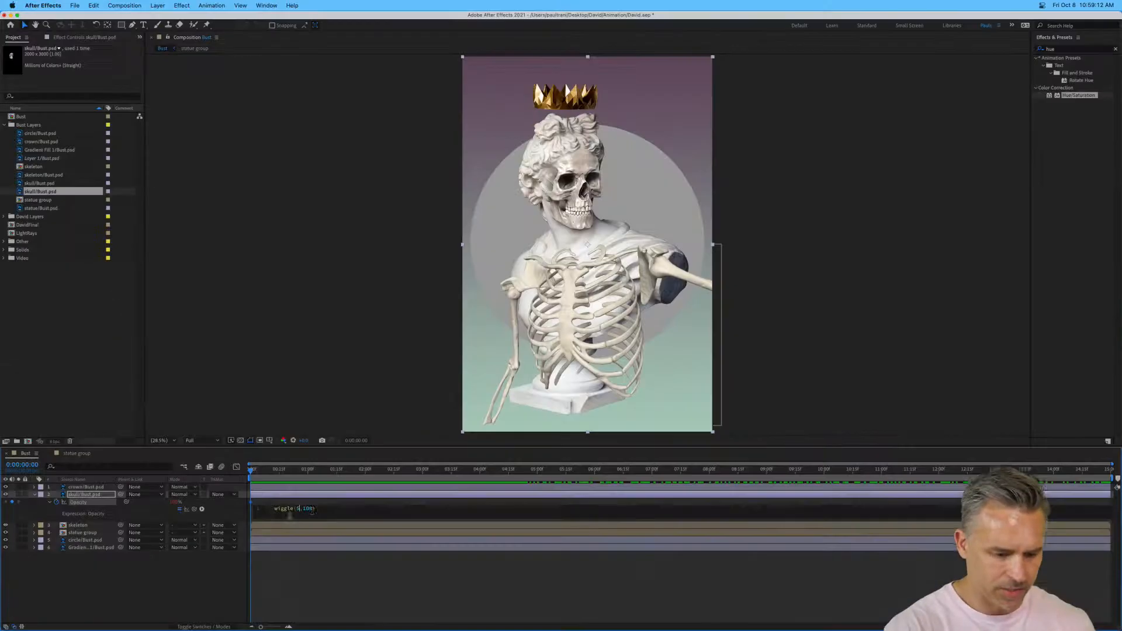
{"action": "left_click", "coordinate": [314, 496]}
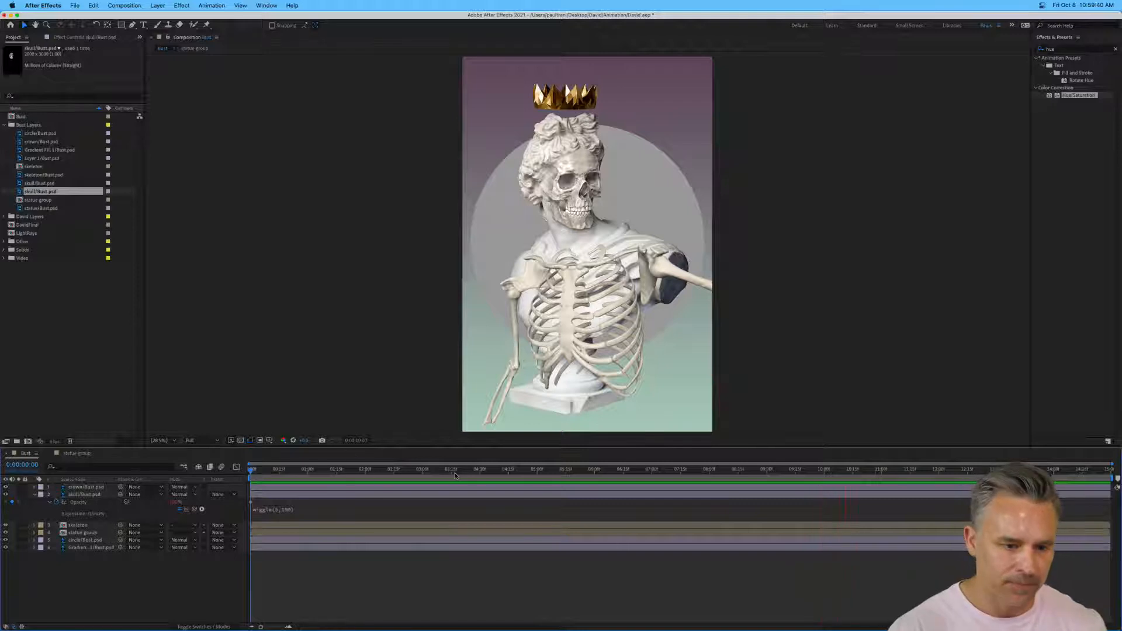
{"action": "key", "text": "space"}
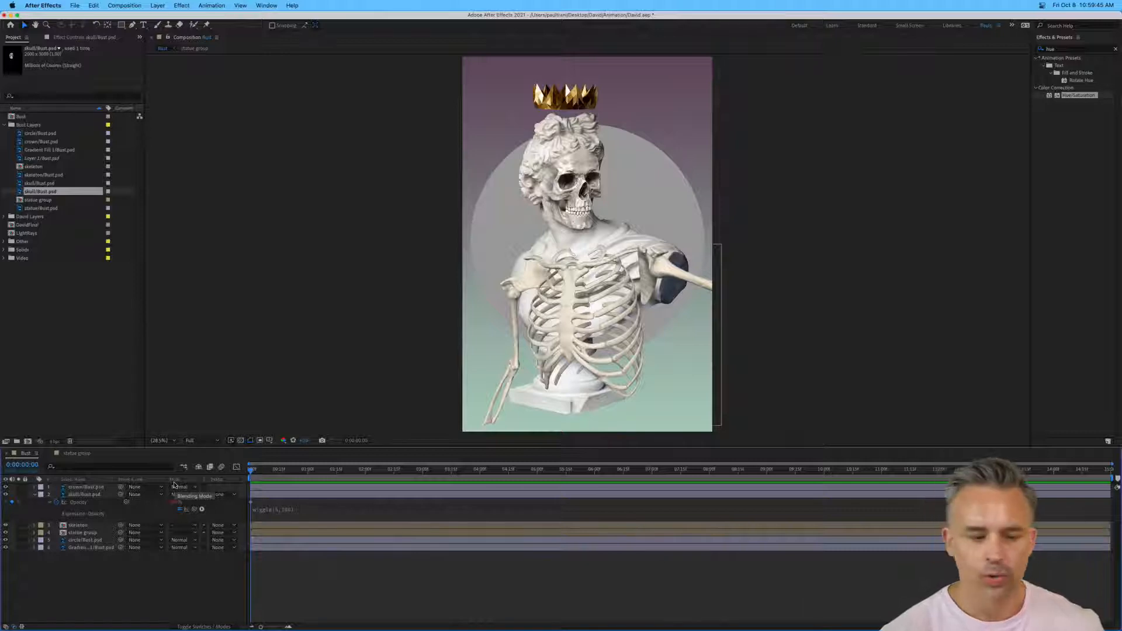
Play the composition again from the start, stop at 0:00:01:17, and toggle the skull layer's visibility off and on.
{"action": "left_click", "coordinate": [264, 488]}
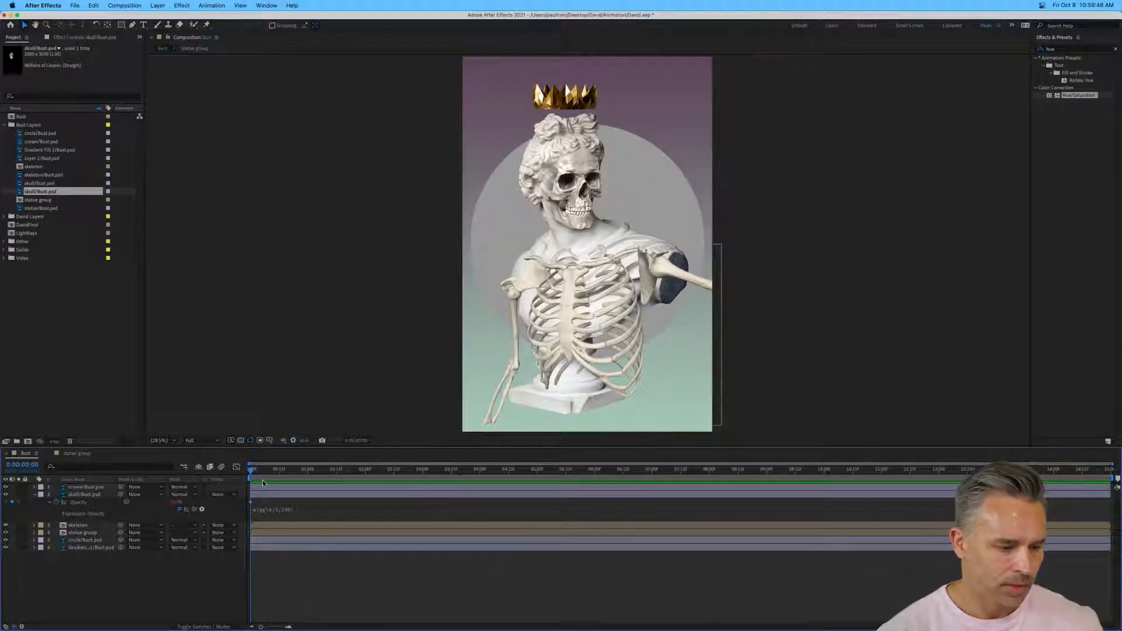
{"action": "key", "text": "space"}
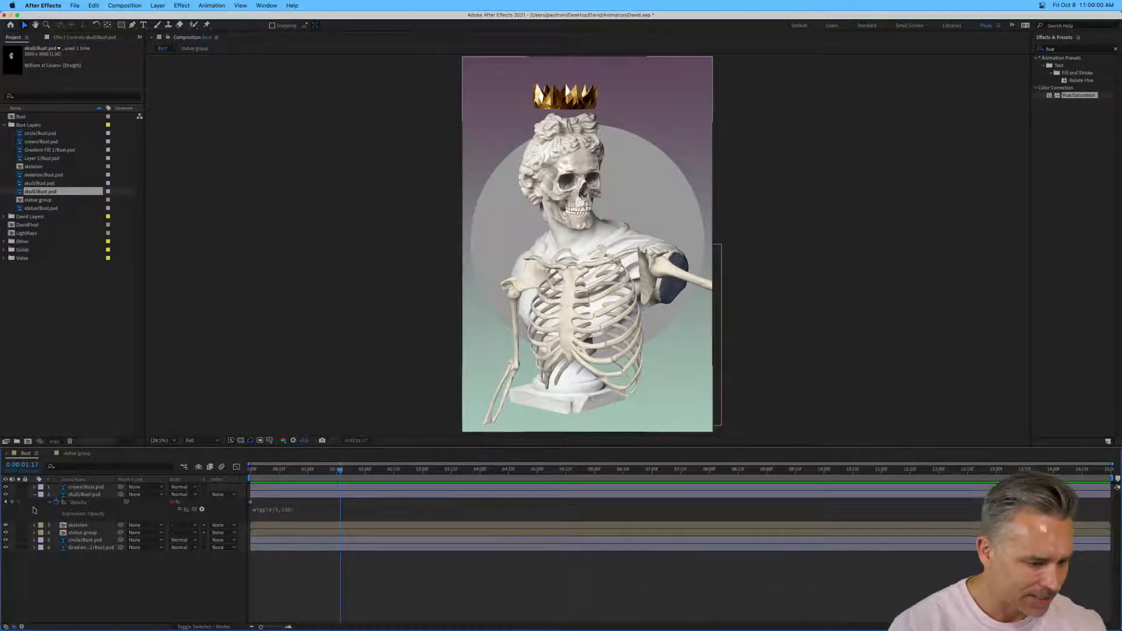
{"action": "left_click", "coordinate": [6, 494]}
{"action": "left_click", "coordinate": [6, 494]}
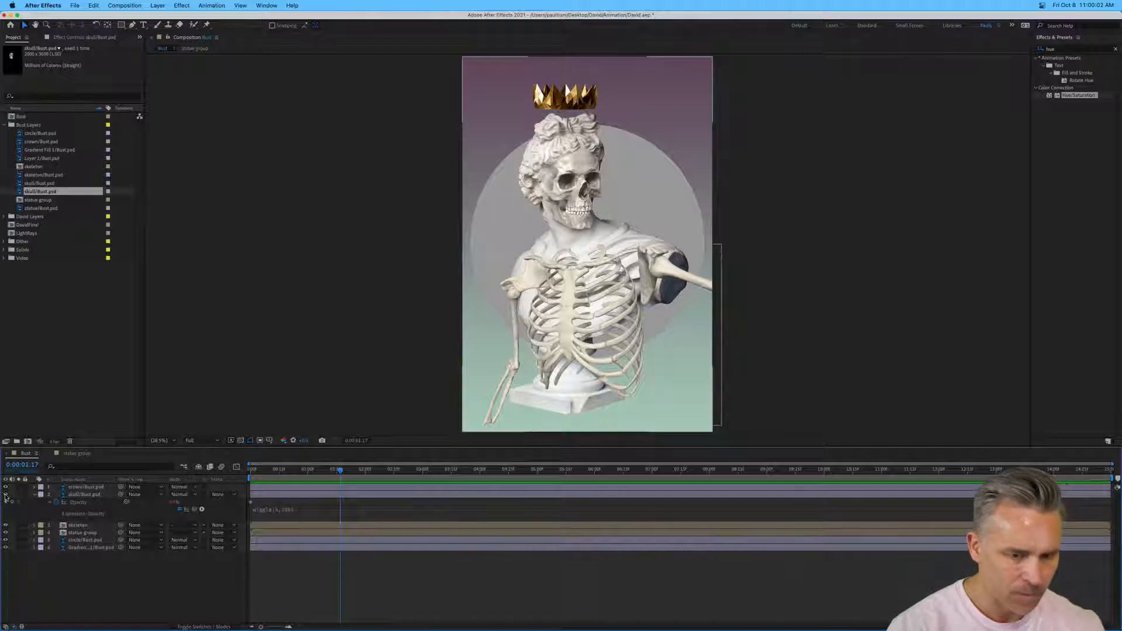
Toggle the skeleton layer's visibility off and on to compare the statue with and without the bones.
{"action": "left_click", "coordinate": [5, 526]}
{"action": "left_click", "coordinate": [6, 525]}
{"action": "left_click", "coordinate": [6, 526]}
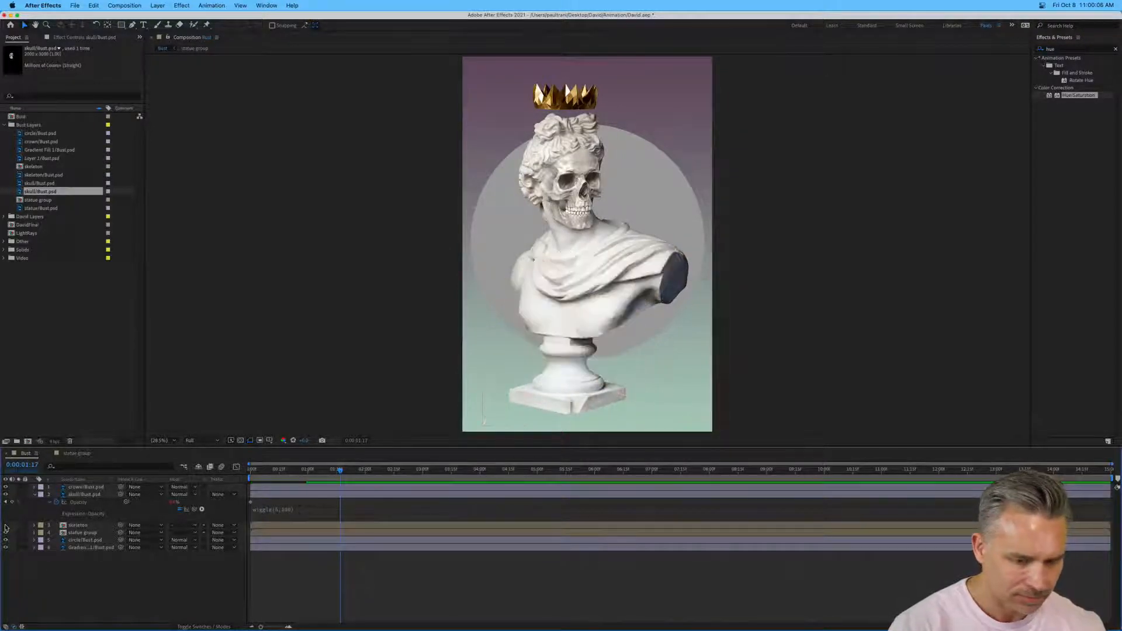
{"action": "left_click", "coordinate": [6, 526]}
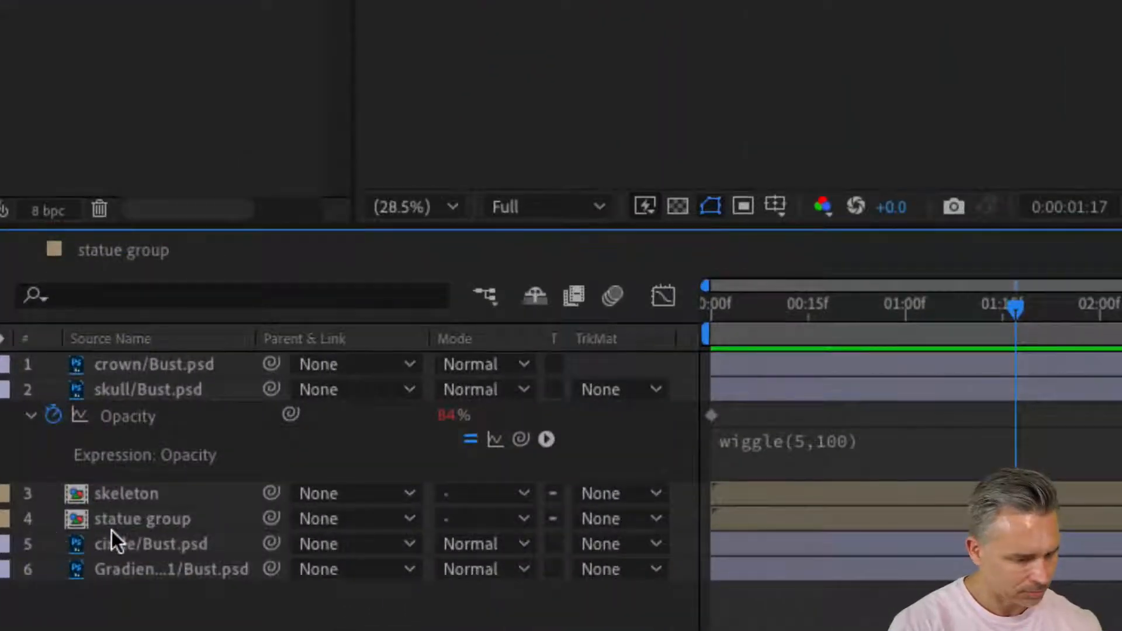
Add the expression wiggle(5,100) to the skeleton layer's Opacity.
{"action": "left_click", "coordinate": [111, 526]}
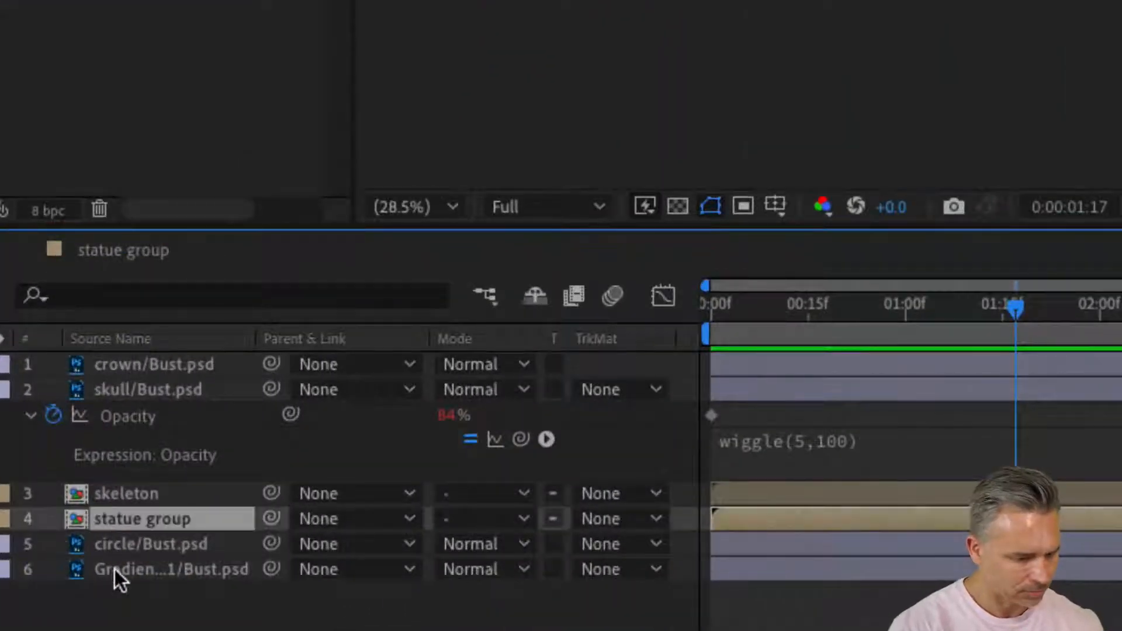
{"action": "left_click", "coordinate": [120, 496]}
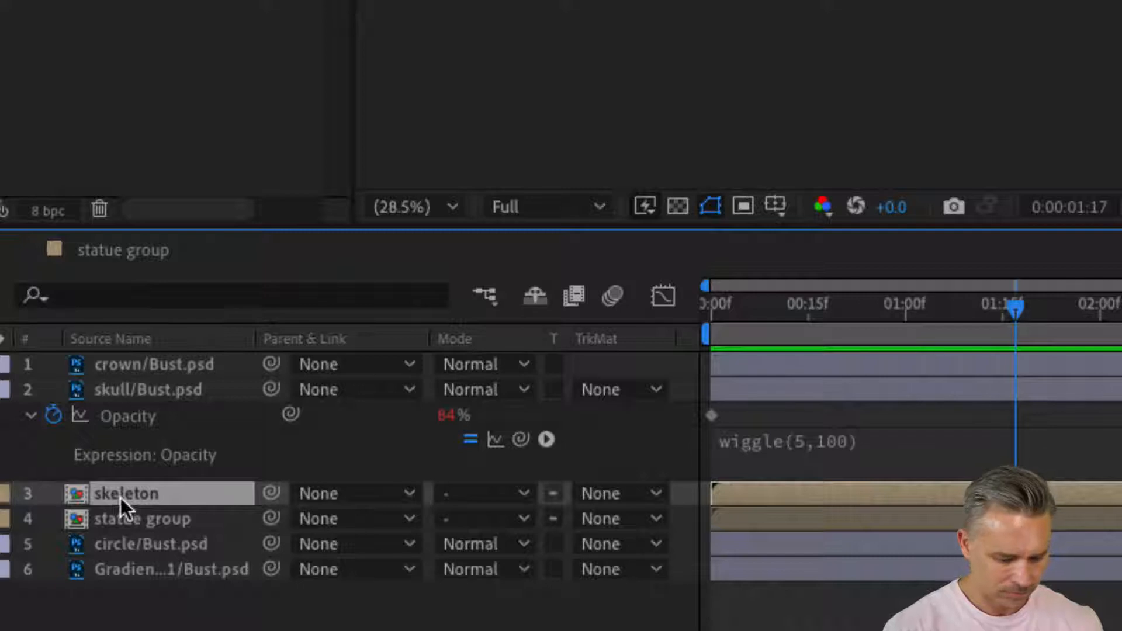
{"action": "key", "text": "t"}
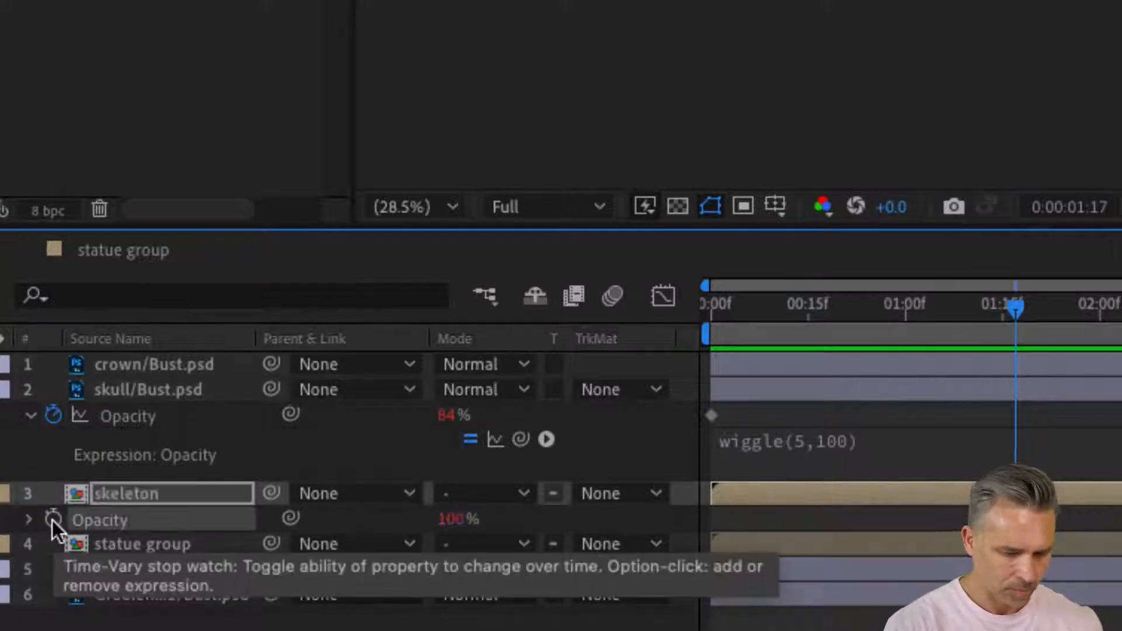
{"action": "left_click", "coordinate": [52, 519], "text": "alt"}
{"action": "type", "text": "wiggle"}
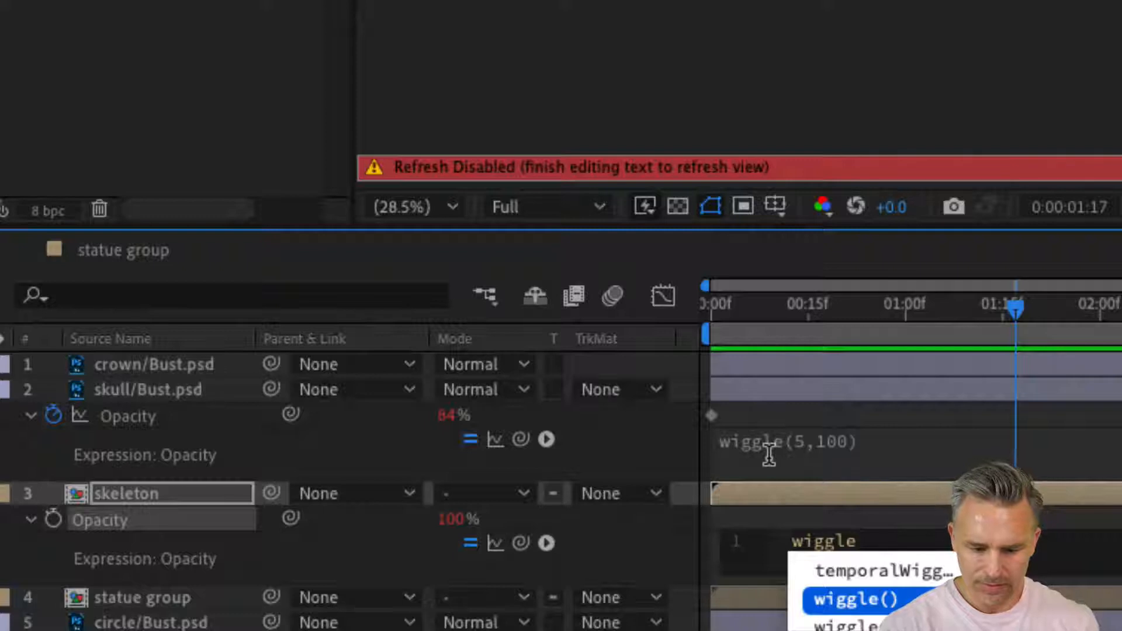
{"action": "key", "text": "Return"}
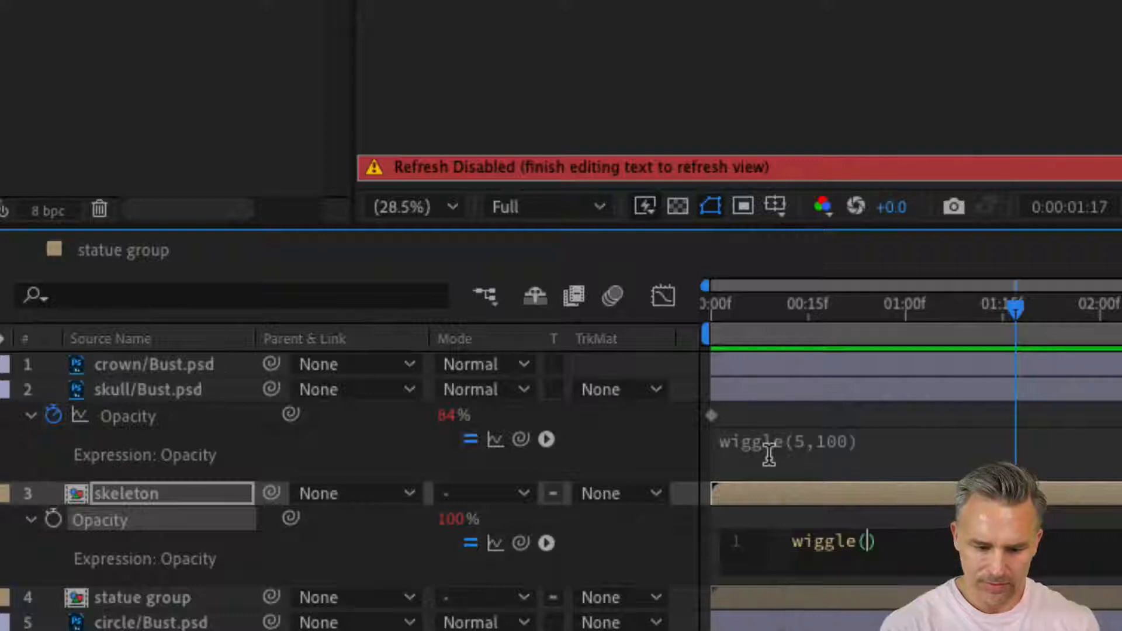
{"action": "type", "text": "5,"}
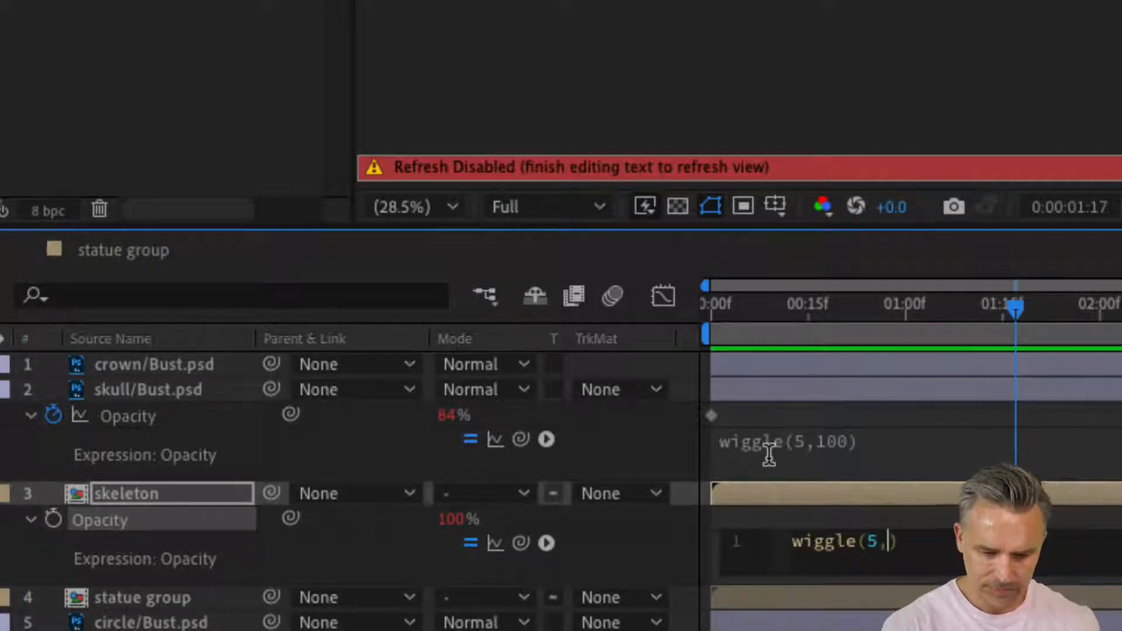
{"action": "type", "text": "100"}
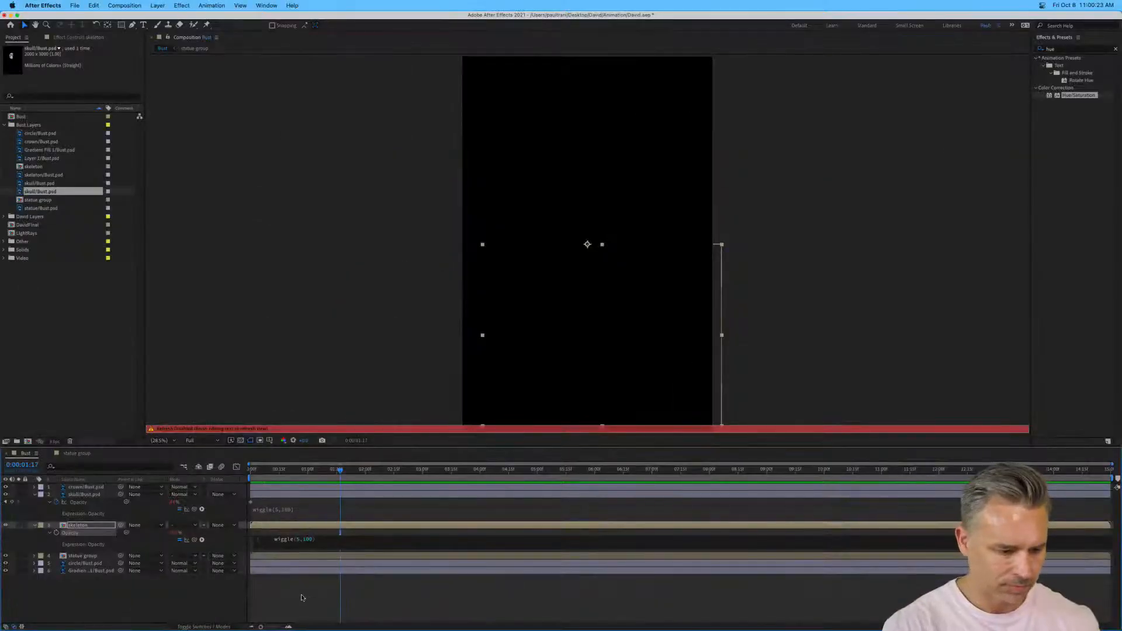
{"action": "left_click", "coordinate": [303, 599]}
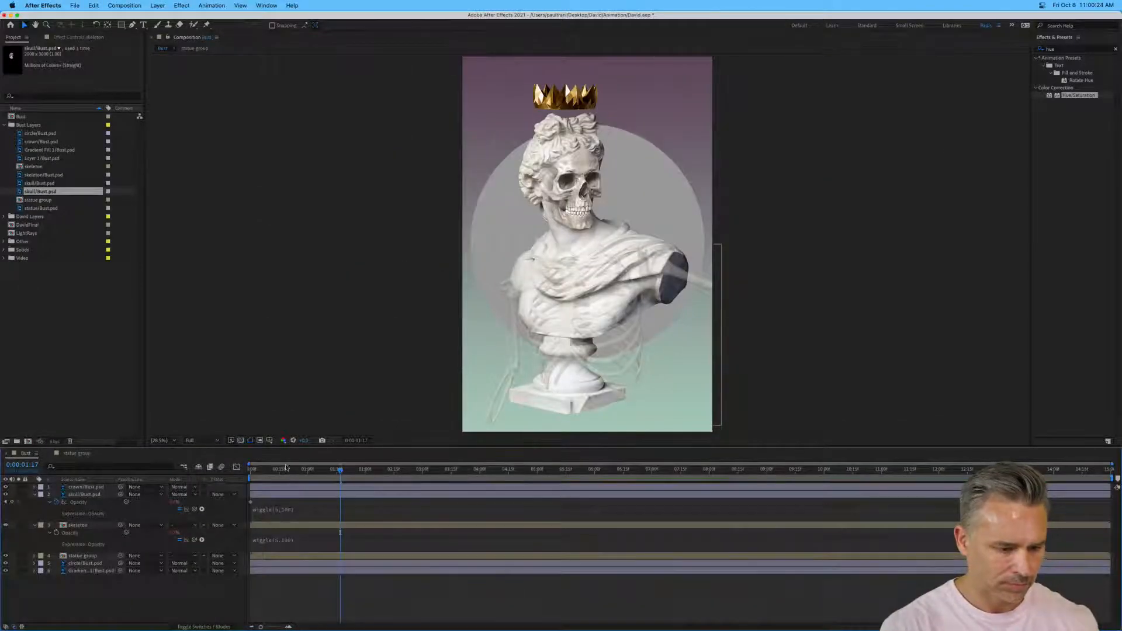
Play back the flickering skull and skeleton, enlarge the view of the bust, and return to the composition's start.
{"action": "key", "text": "space"}
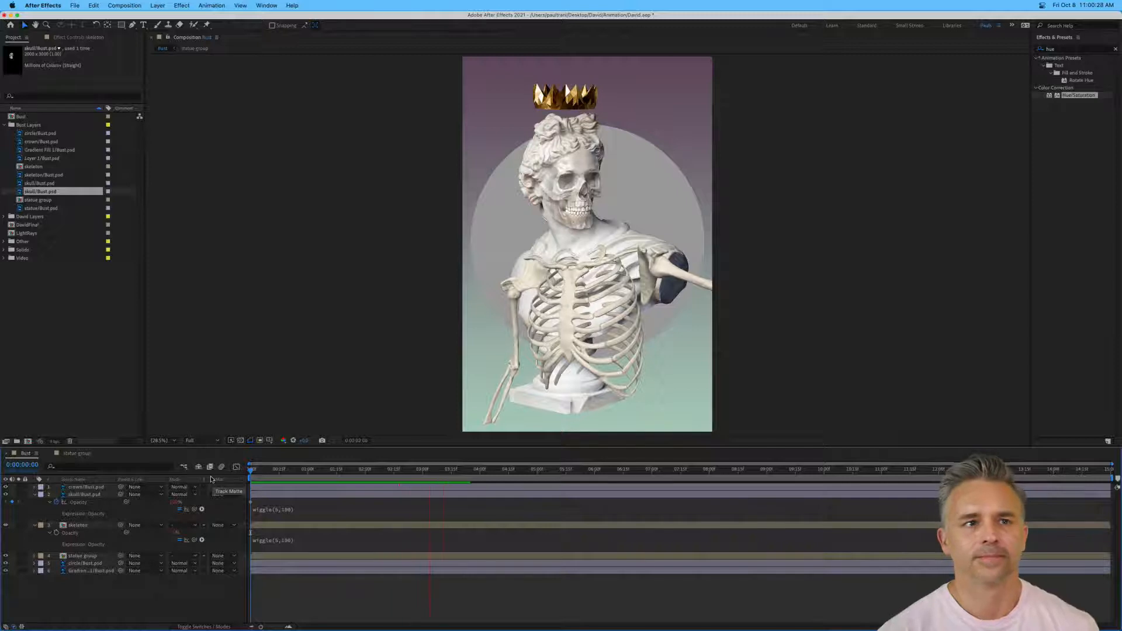
{"action": "key", "text": "period"}
{"action": "key", "text": "period"}
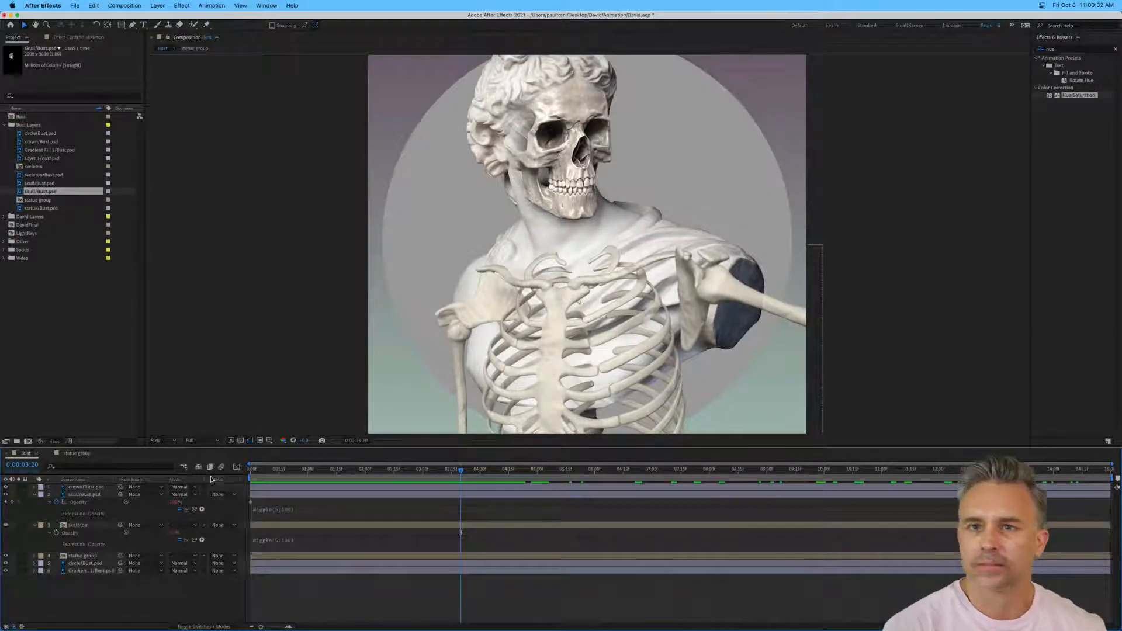
{"action": "key", "text": "Home"}
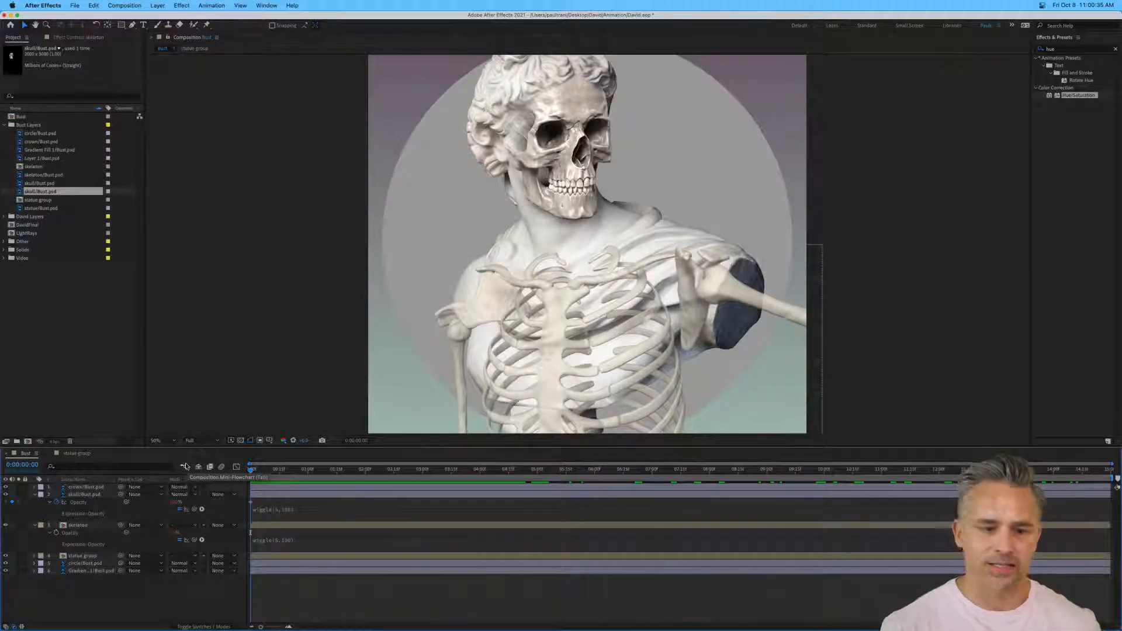
{"action": "left_click_drag", "start_coordinate": [291, 174], "coordinate": [319, 232]}
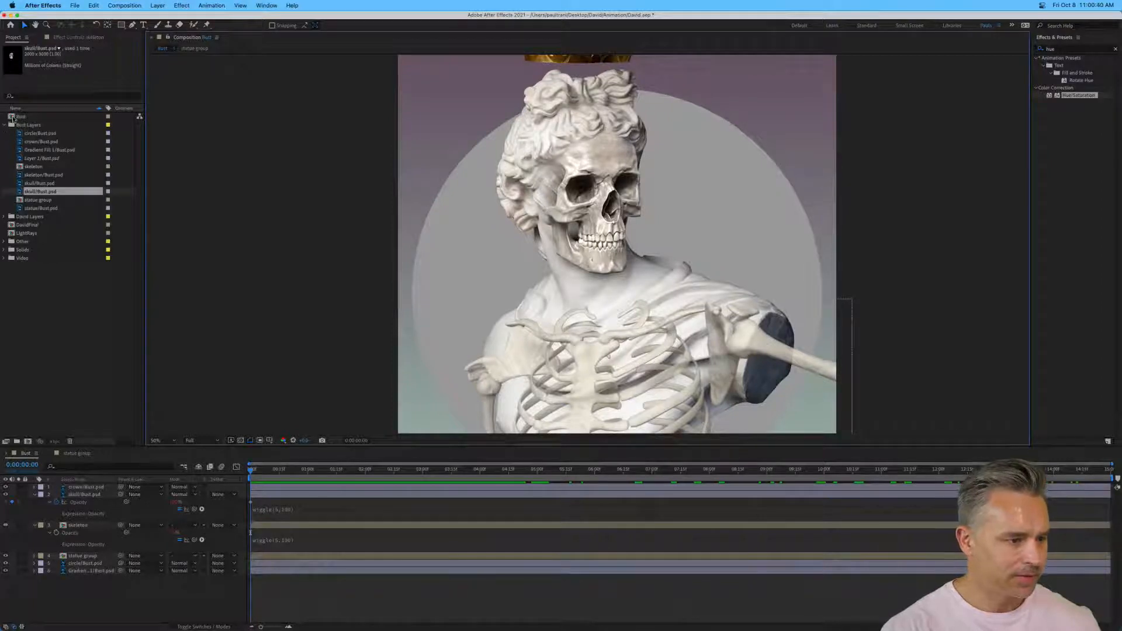
Open the DavidFinal composition and play back its light rays from near the start.
{"action": "left_click", "coordinate": [13, 117]}
{"action": "double_click", "coordinate": [5, 228]}
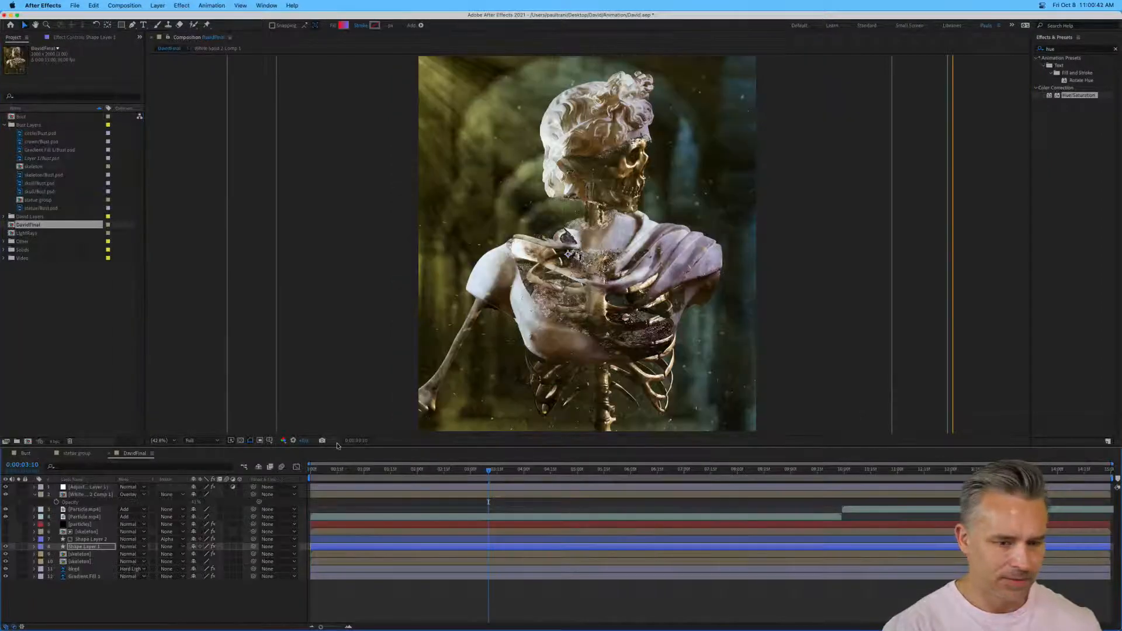
{"action": "key", "text": "space"}
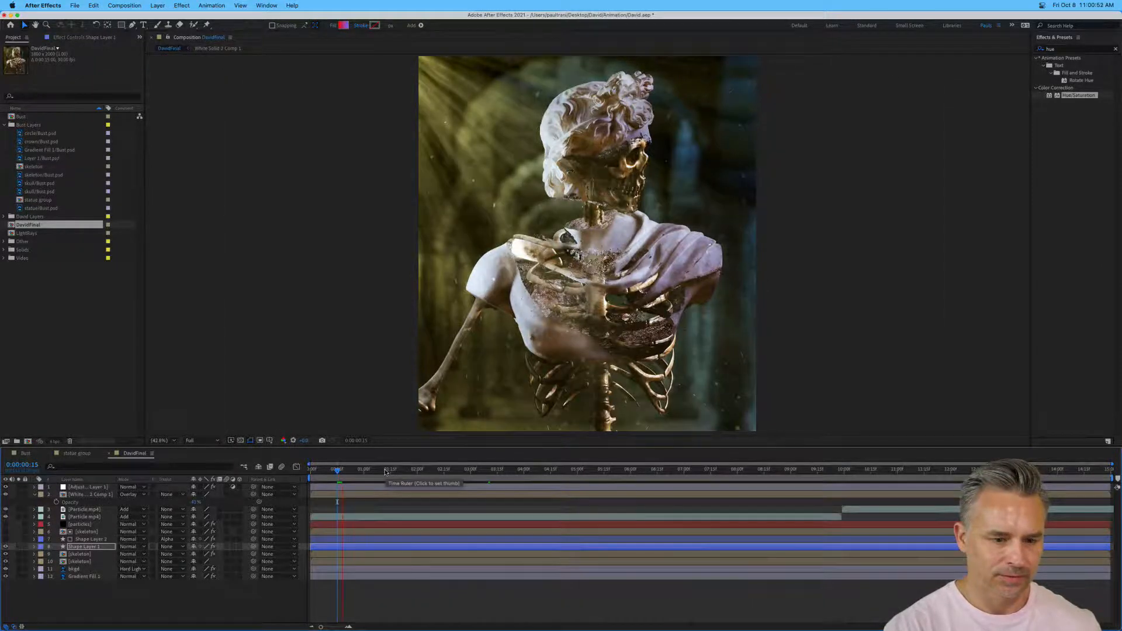
{"action": "left_click", "coordinate": [372, 472]}
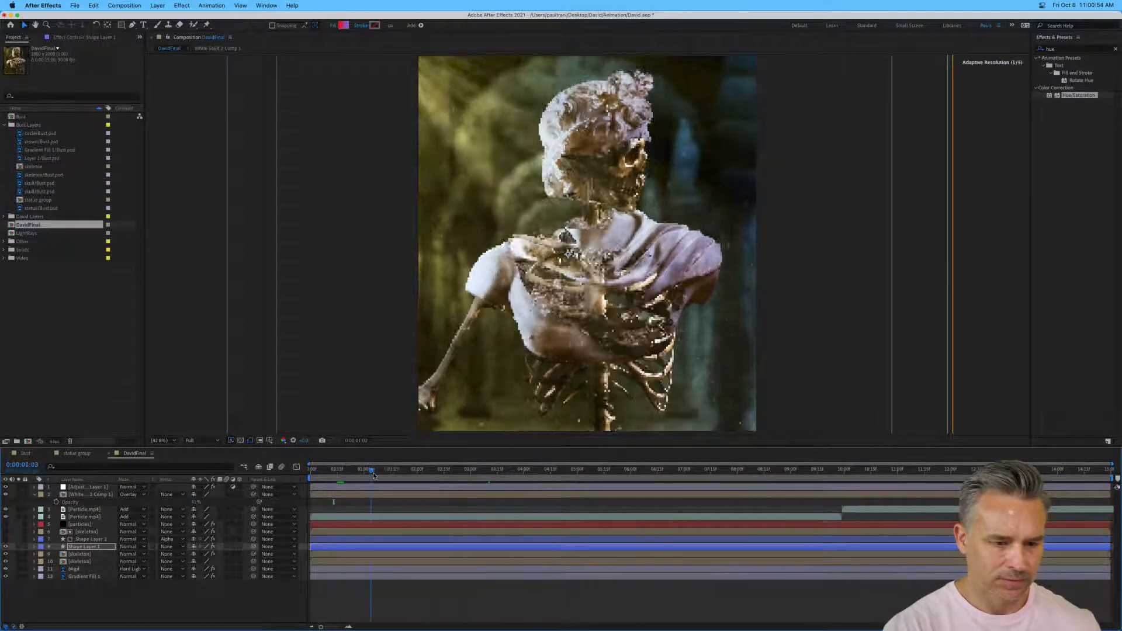
{"action": "left_click_drag", "start_coordinate": [373, 473], "coordinate": [323, 471]}
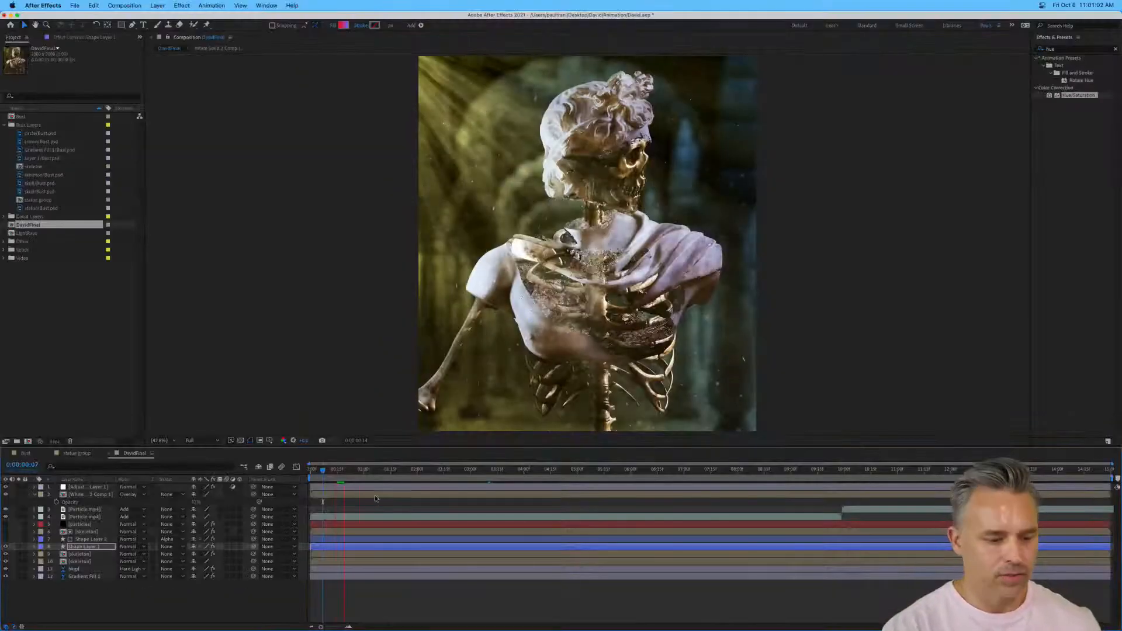
{"action": "left_click", "coordinate": [353, 602]}
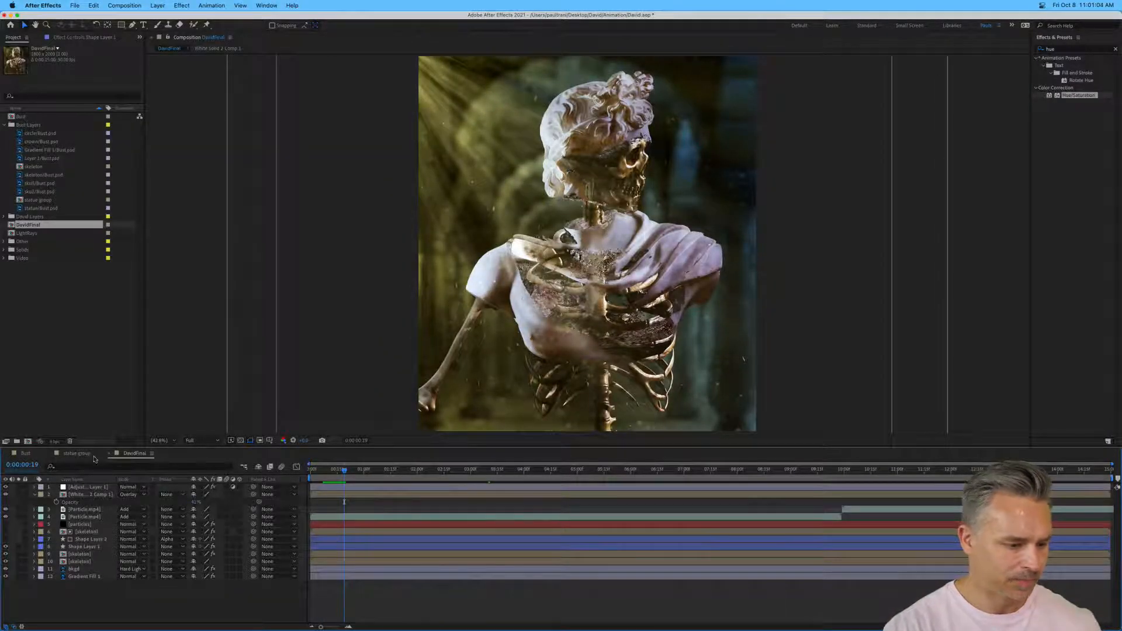
Return to the Bust composition and add a black 2000 × 3000 px solid above the crown layer.
{"action": "left_click", "coordinate": [25, 454]}
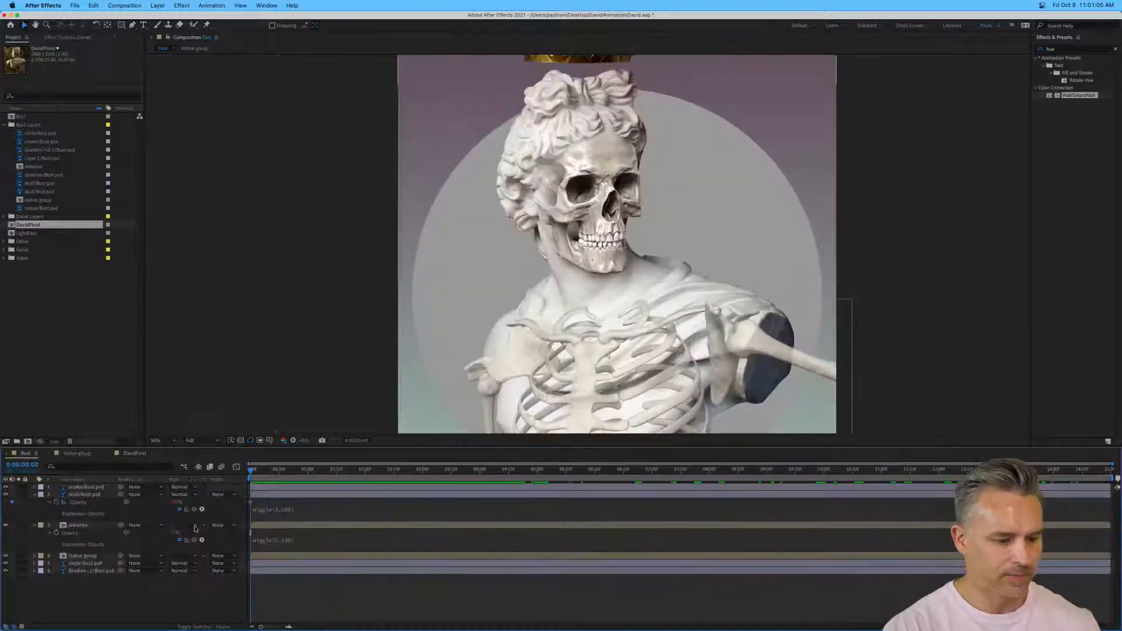
{"action": "left_click", "coordinate": [78, 487]}
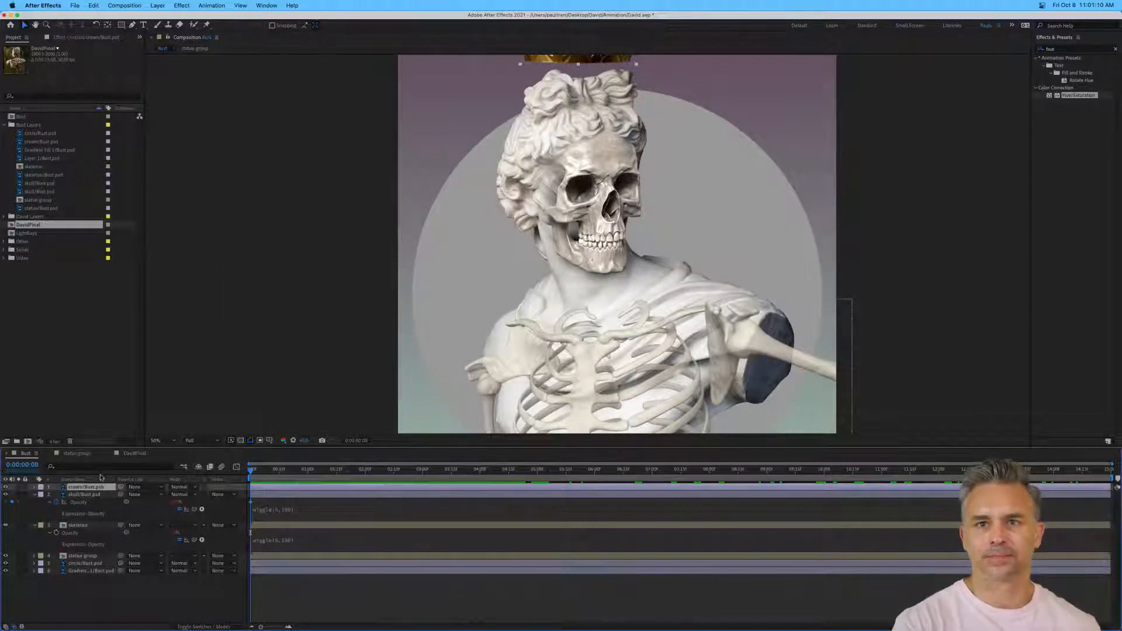
{"action": "left_click", "coordinate": [156, 6]}
{"action": "mouse_move", "coordinate": [175, 18]}
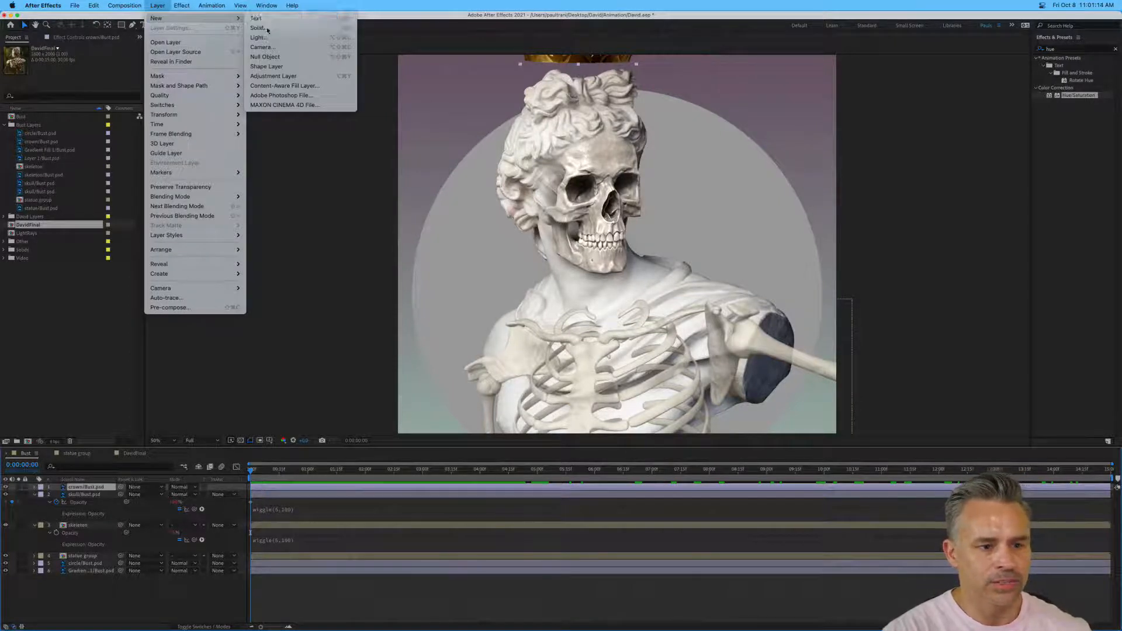
{"action": "left_click", "coordinate": [257, 28]}
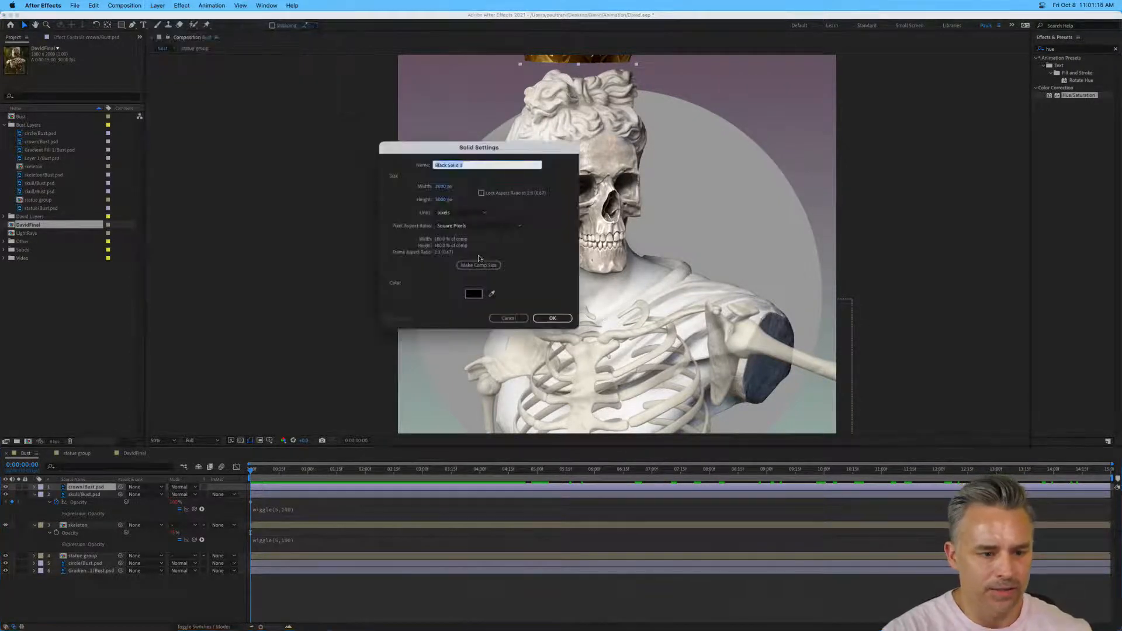
{"action": "left_click", "coordinate": [552, 319]}
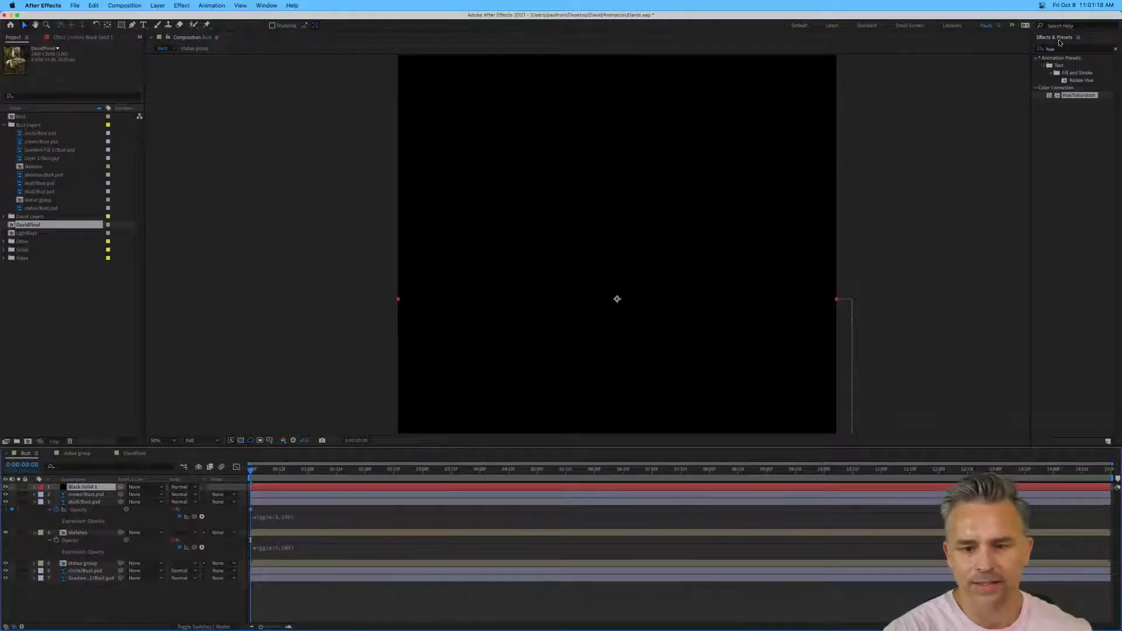
Search the effects for "frac" and apply Fractal Noise to the black solid.
{"action": "left_click", "coordinate": [1115, 49]}
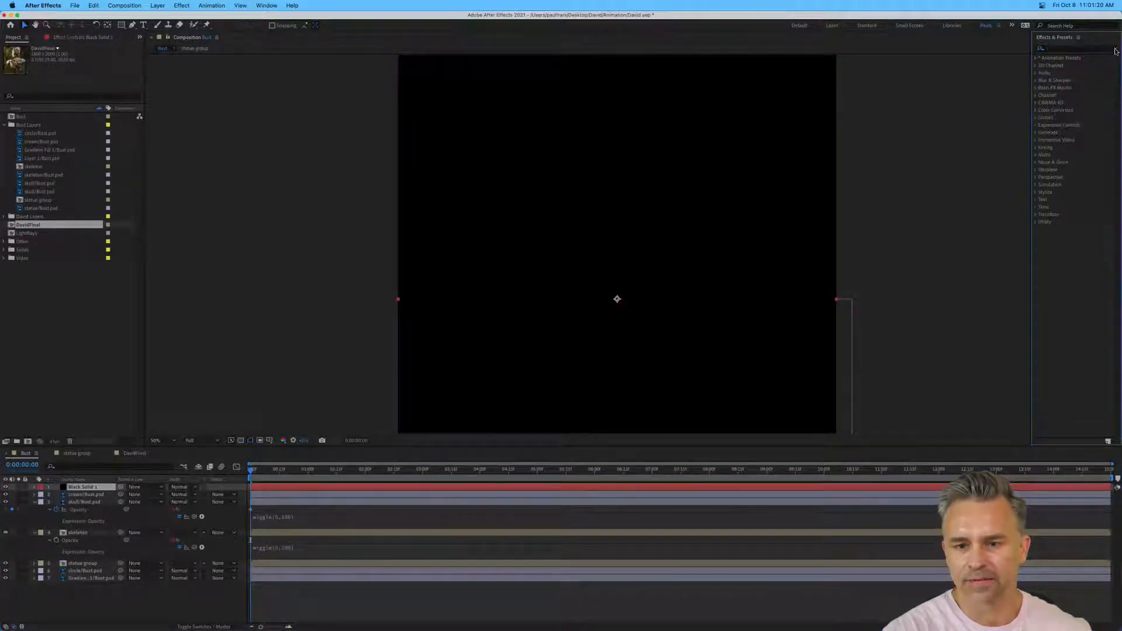
{"action": "left_click", "coordinate": [1065, 51]}
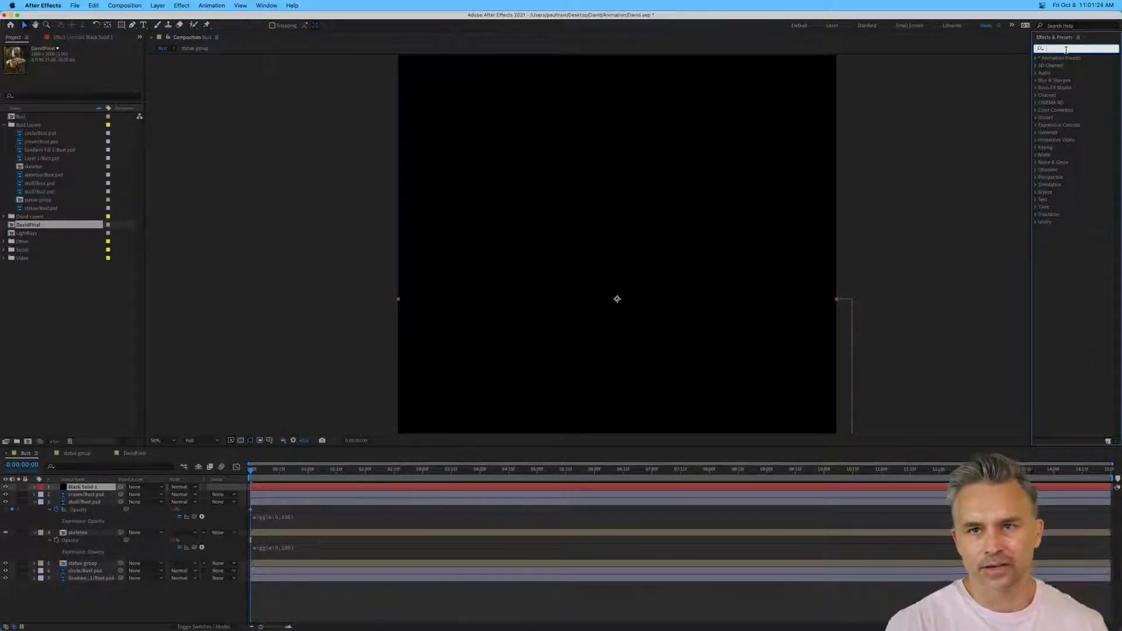
{"action": "type", "text": "frac"}
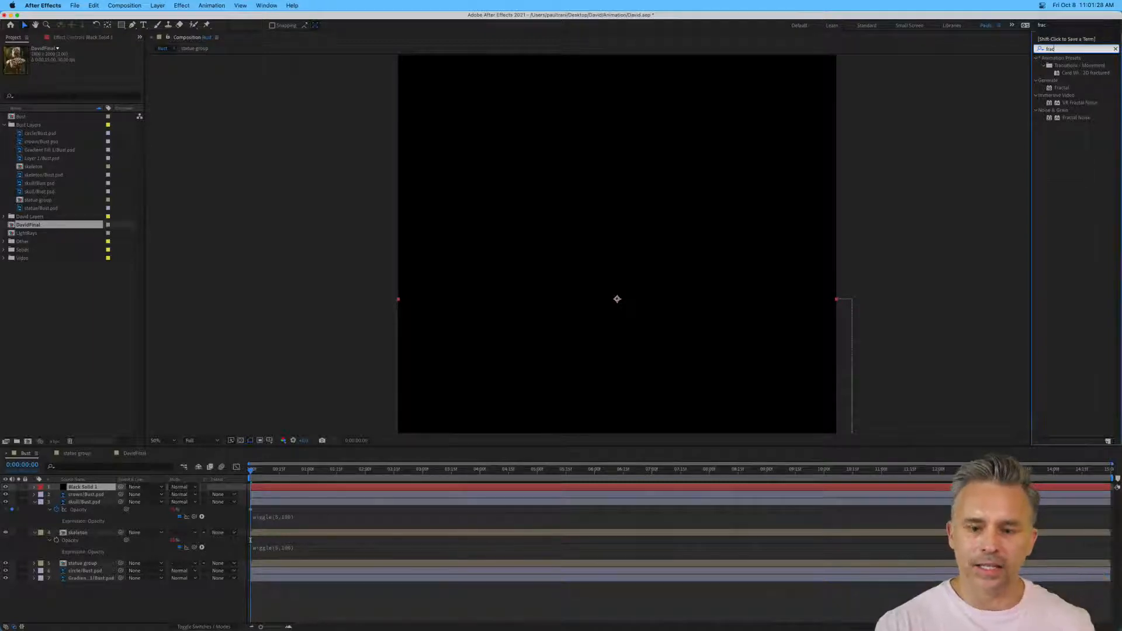
{"action": "left_click", "coordinate": [1062, 118]}
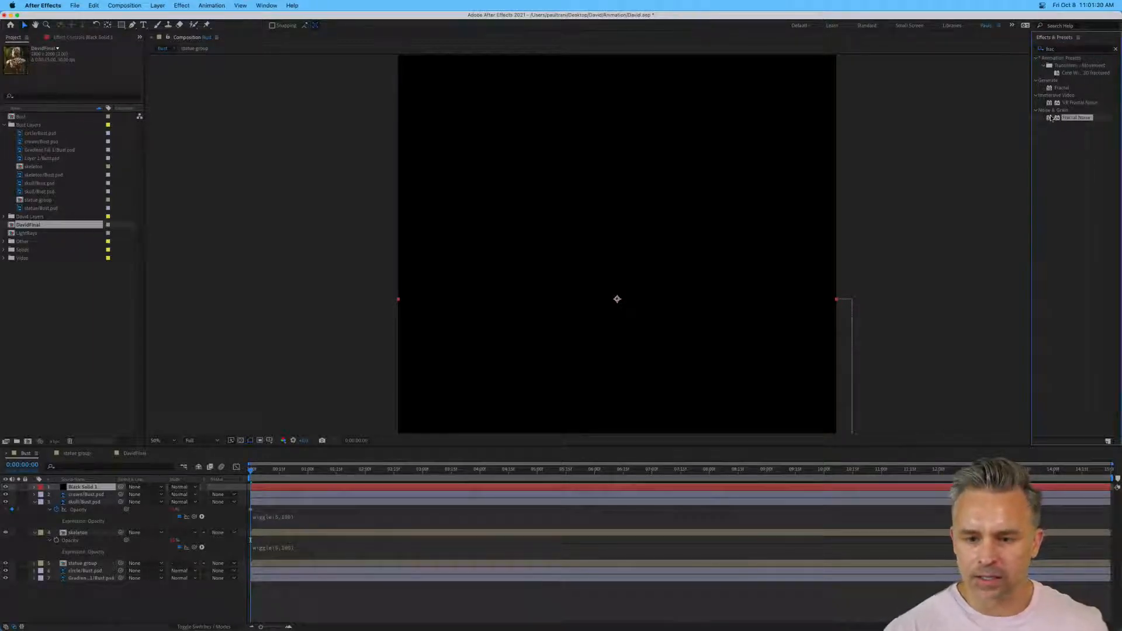
{"action": "left_click_drag", "start_coordinate": [1051, 118], "coordinate": [517, 239]}
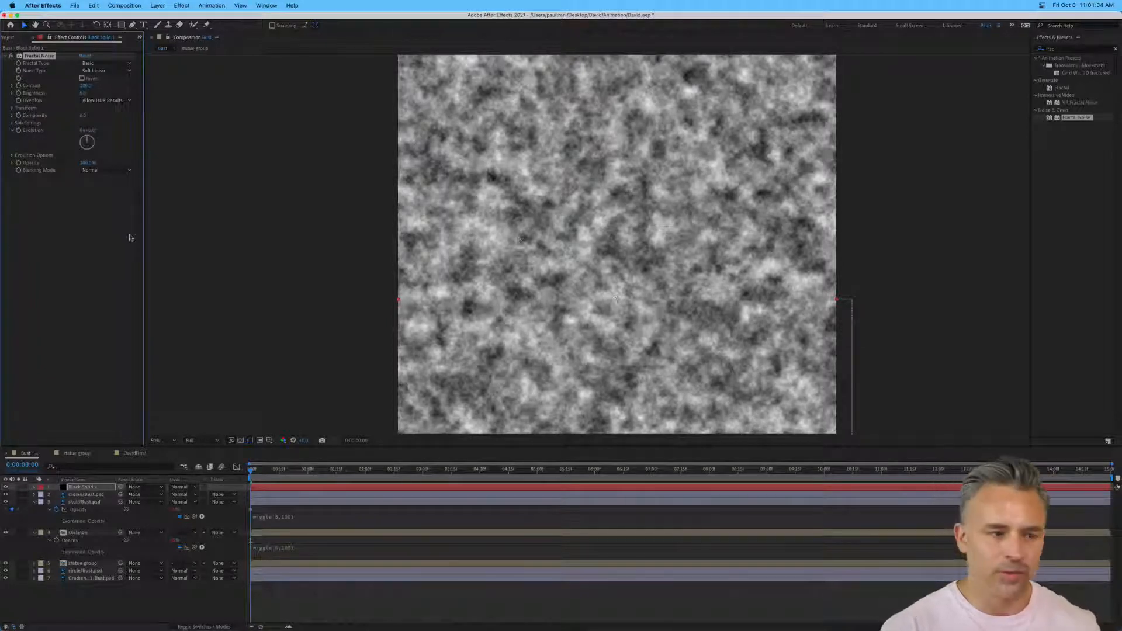
Select the black solid and widen its effect settings area to examine the Fractal Noise contrast and brightness.
{"action": "left_click", "coordinate": [82, 488]}
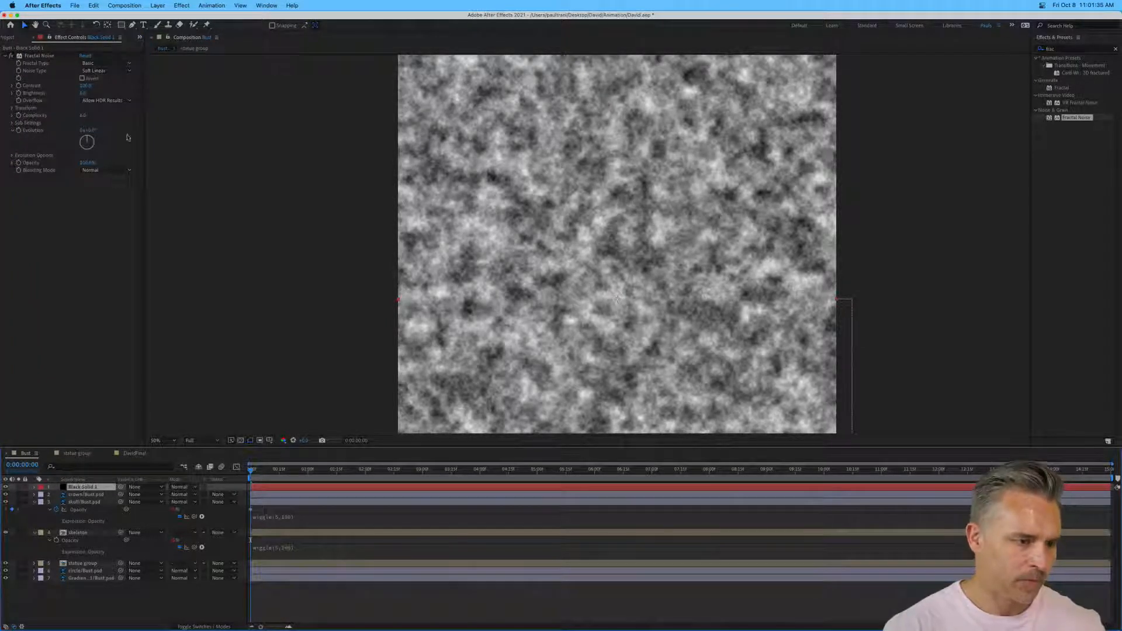
{"action": "left_click_drag", "start_coordinate": [143, 151], "coordinate": [169, 153]}
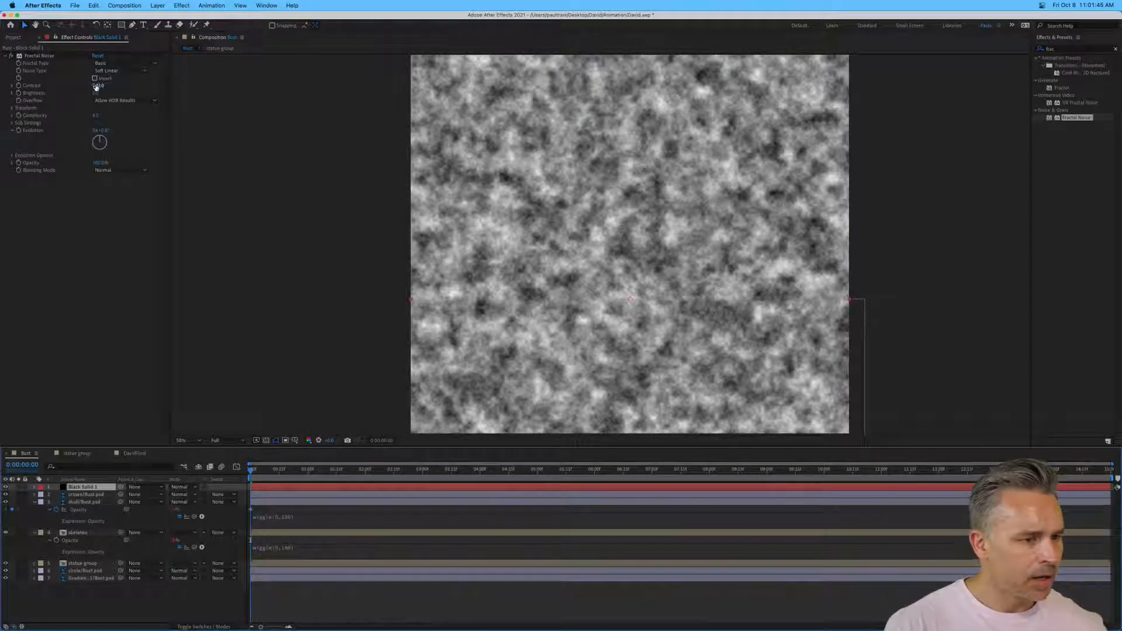
{"action": "mouse_move", "coordinate": [97, 86]}
{"action": "left_mouse_down"}
{"action": "mouse_move", "coordinate": [164, 93]}
{"action": "mouse_move", "coordinate": [91, 93]}
{"action": "left_mouse_up"}
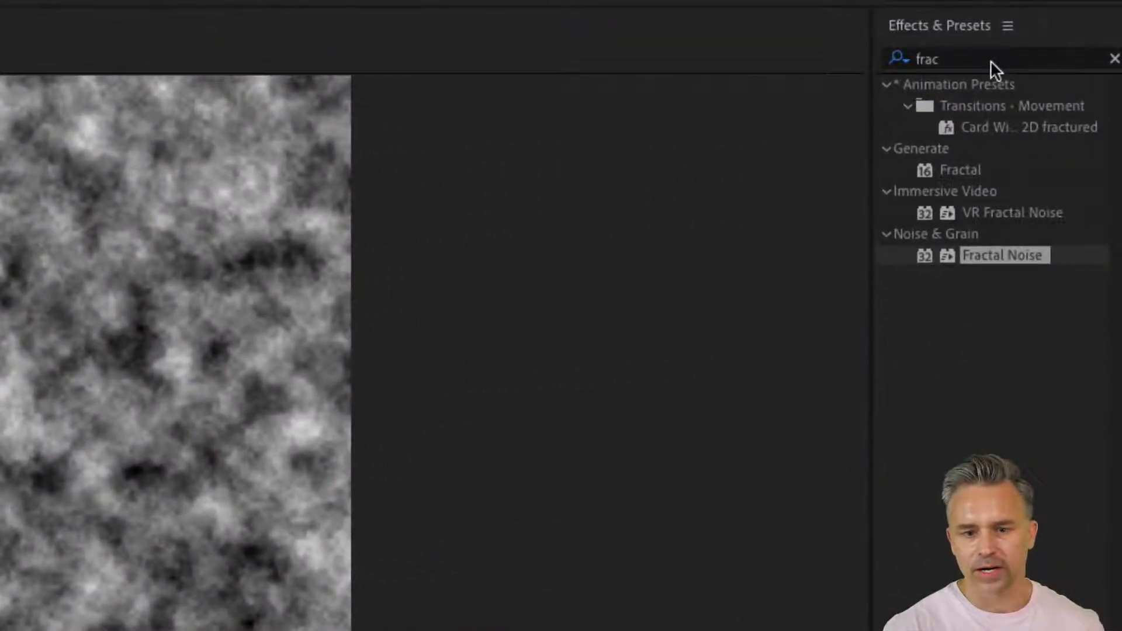
Search the effects for "light ra" and apply CC Light Rays to the black solid.
{"action": "left_click", "coordinate": [991, 61]}
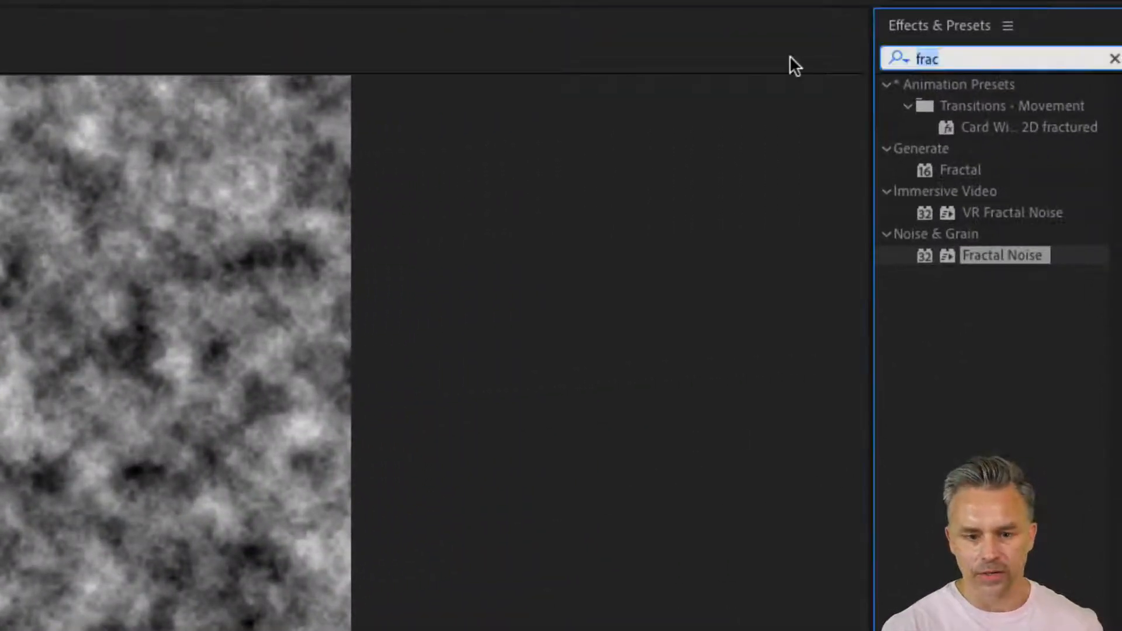
{"action": "type", "text": "light ra"}
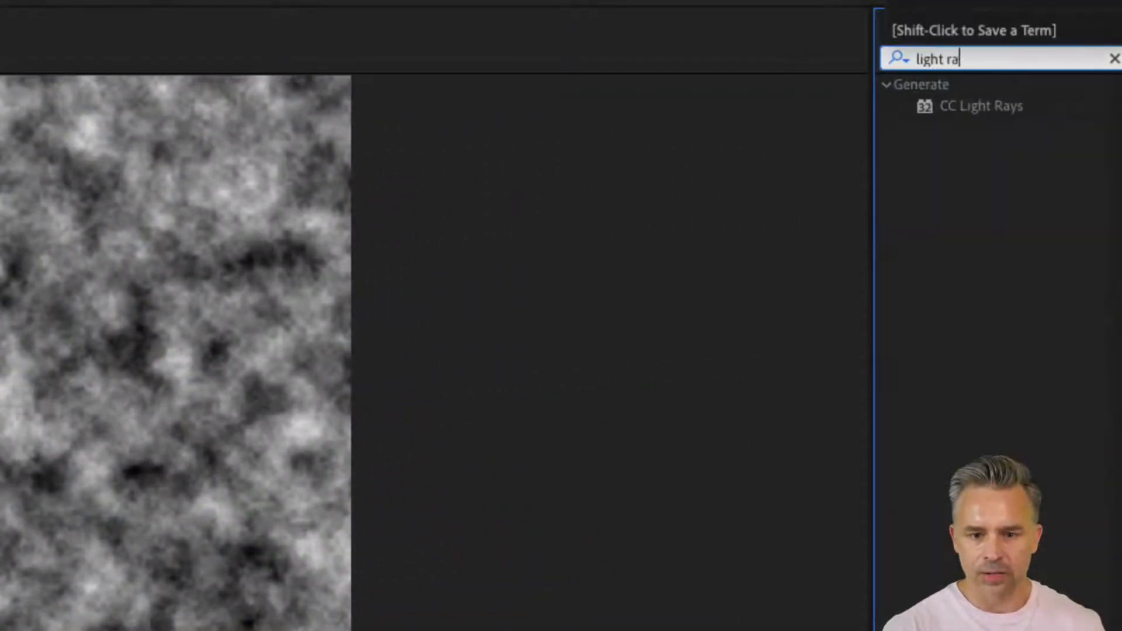
{"action": "left_click_drag", "start_coordinate": [952, 111], "coordinate": [554, 200]}
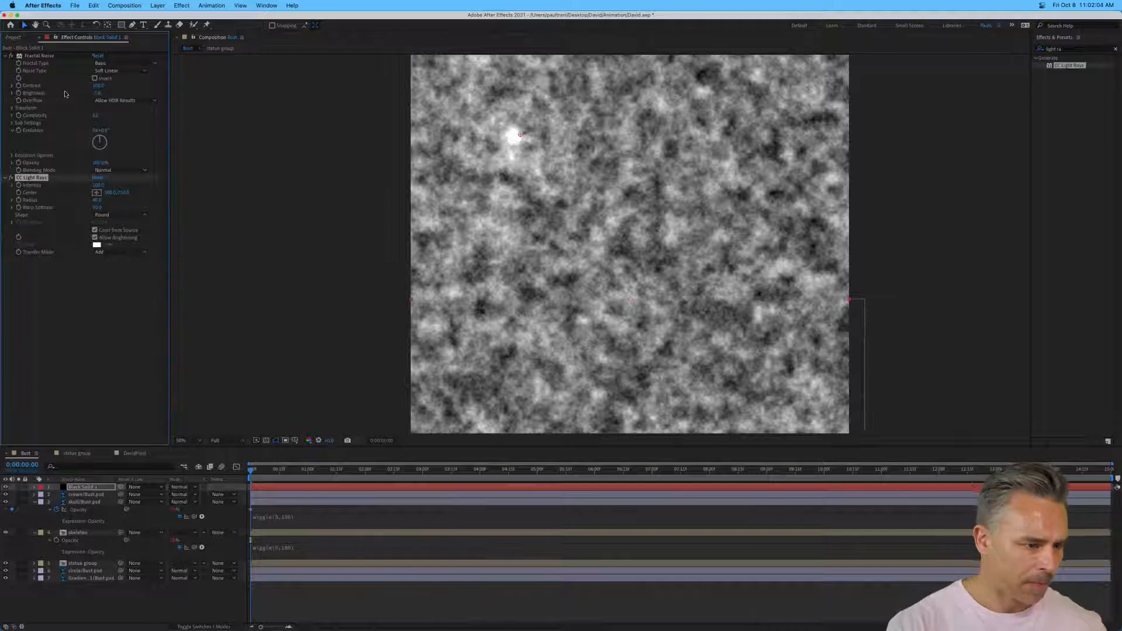
On the black solid's CC Light Rays, set Intensity to 241 and Radius to 320, and reduce Warp Softness for sharper rays.
{"action": "left_click", "coordinate": [52, 336]}
{"action": "left_click", "coordinate": [28, 178]}
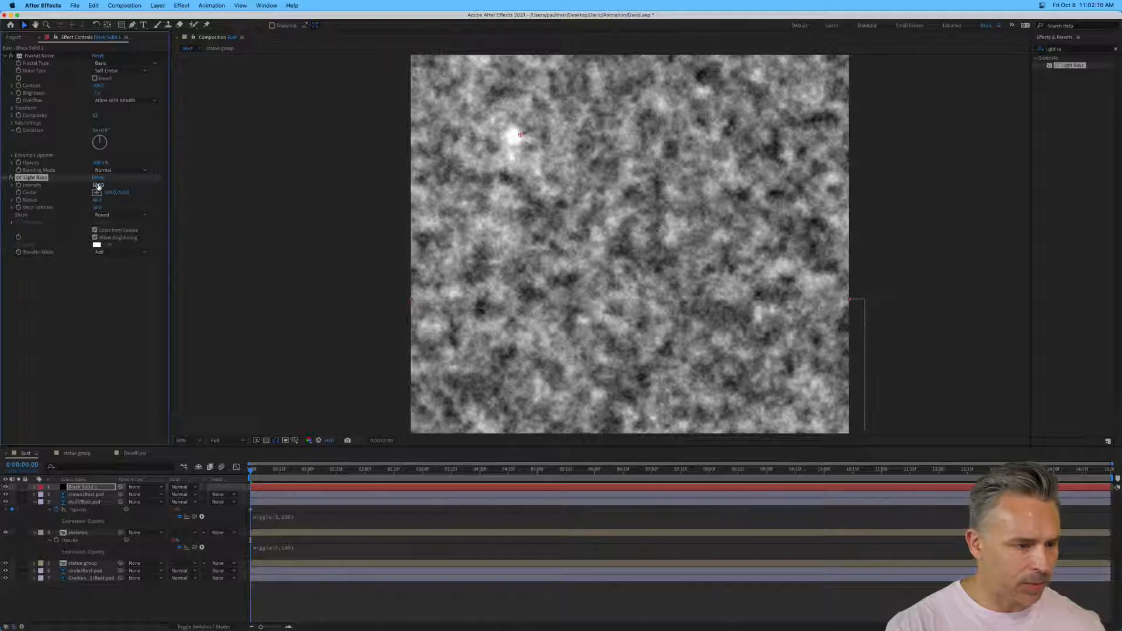
{"action": "left_click_drag", "start_coordinate": [98, 185], "coordinate": [175, 201]}
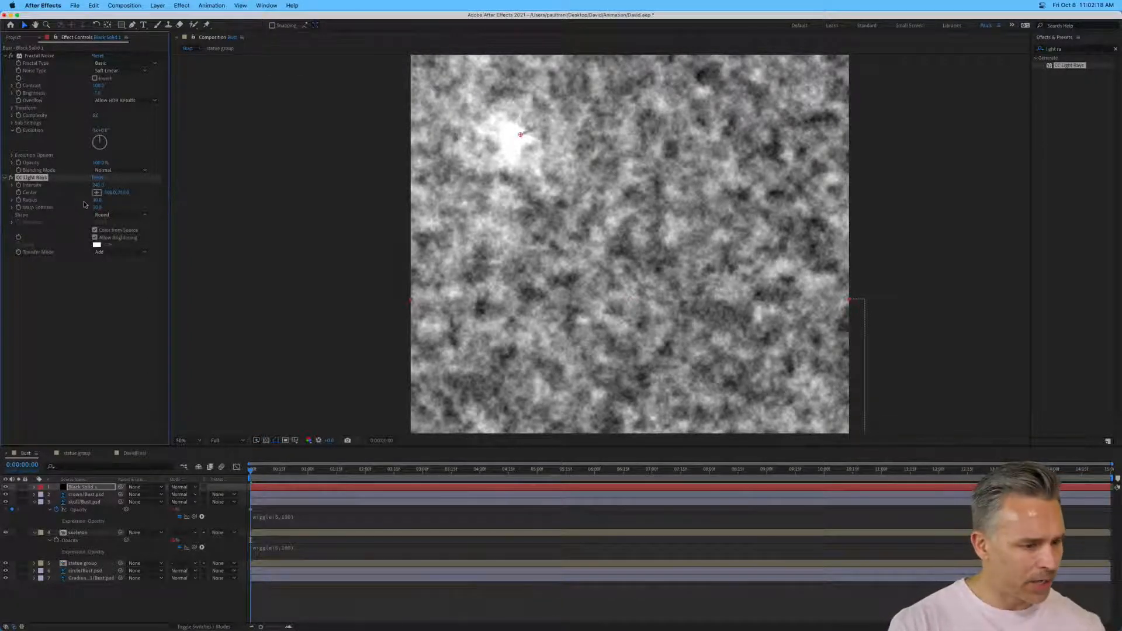
{"action": "left_click_drag", "start_coordinate": [94, 200], "coordinate": [214, 200]}
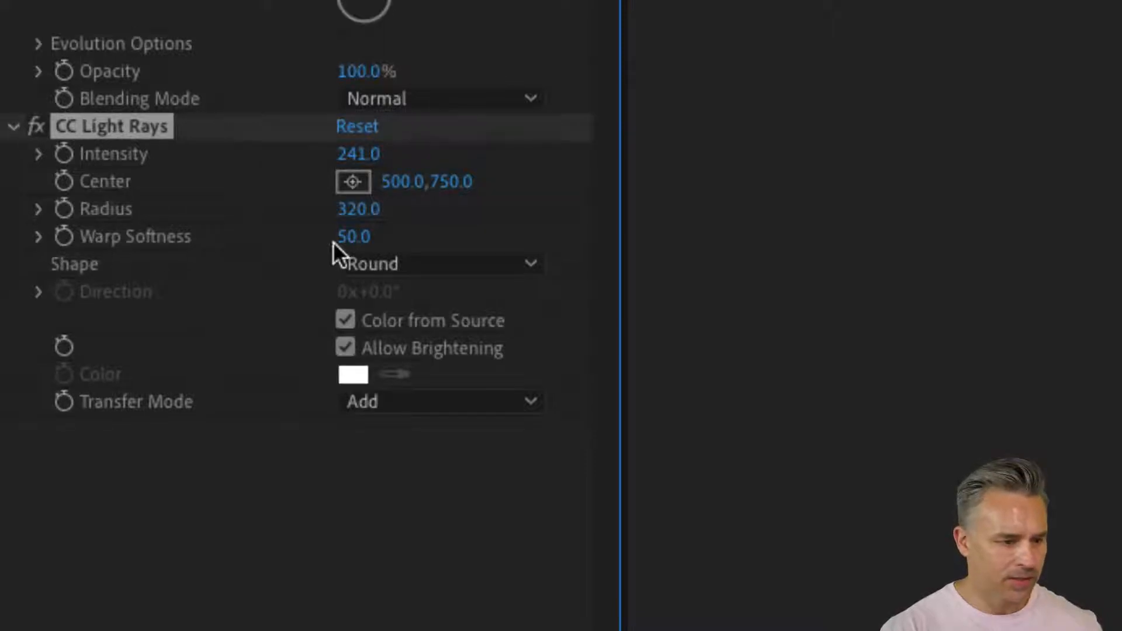
{"action": "left_click_drag", "start_coordinate": [351, 241], "coordinate": [338, 240]}
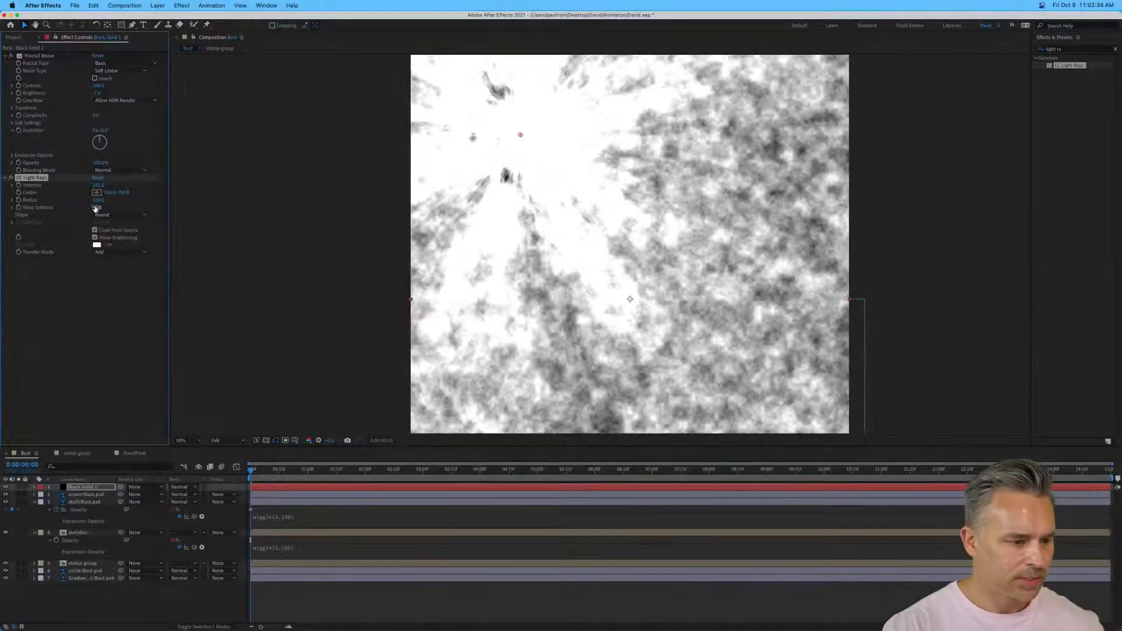
{"action": "left_click_drag", "start_coordinate": [96, 208], "coordinate": [52, 204]}
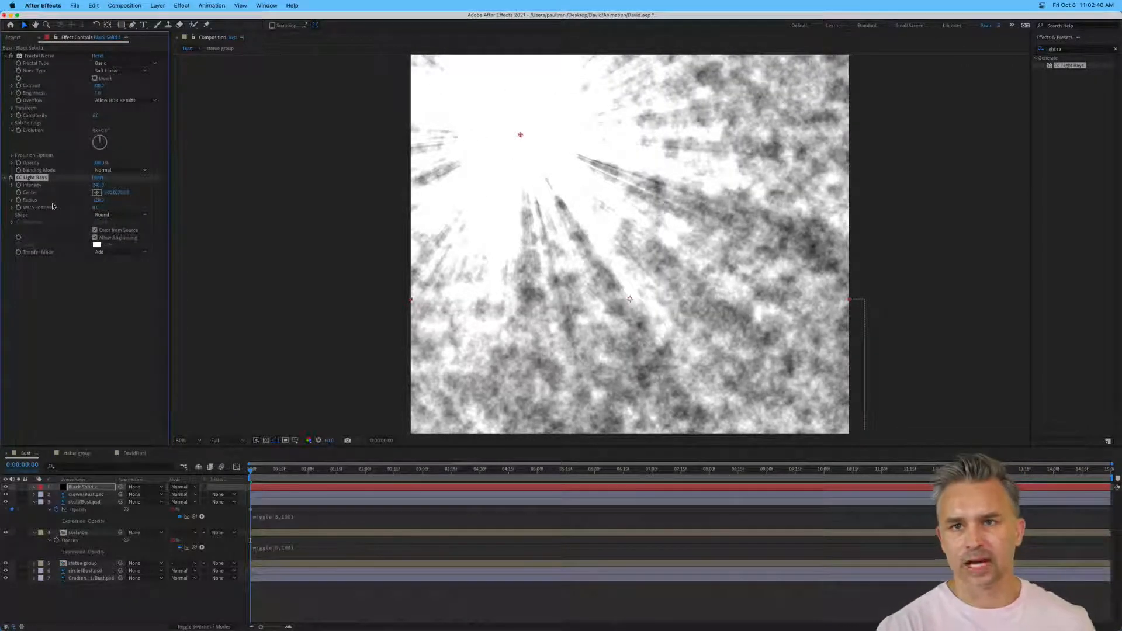
Reposition the CC Light Rays center near the upper-left corner of the black solid.
{"action": "left_click", "coordinate": [97, 193]}
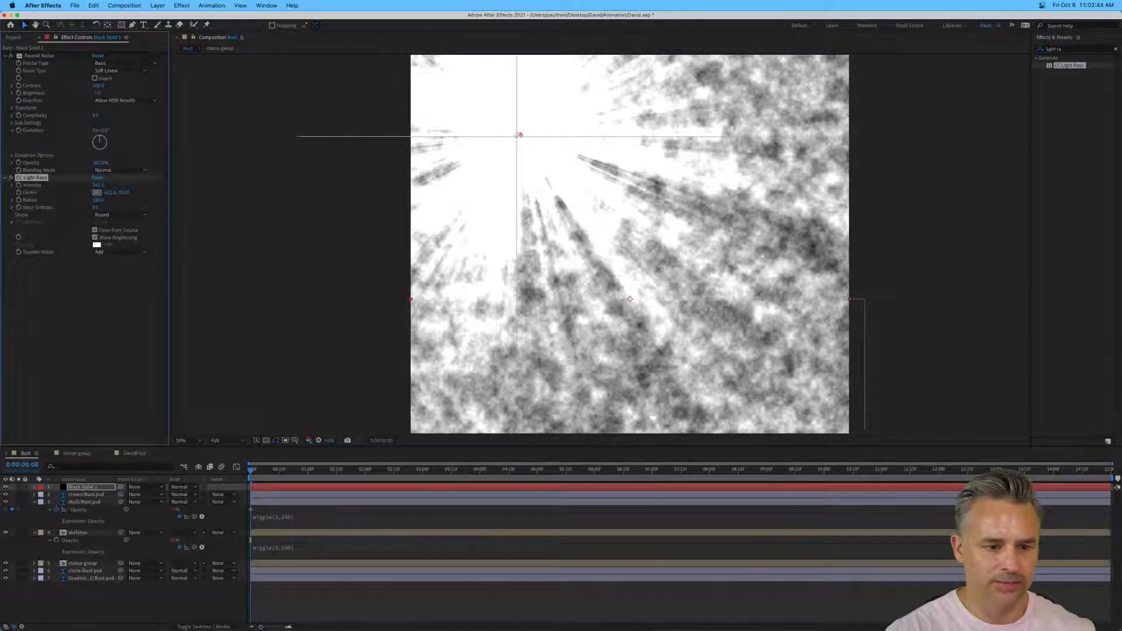
{"action": "left_click", "coordinate": [745, 235]}
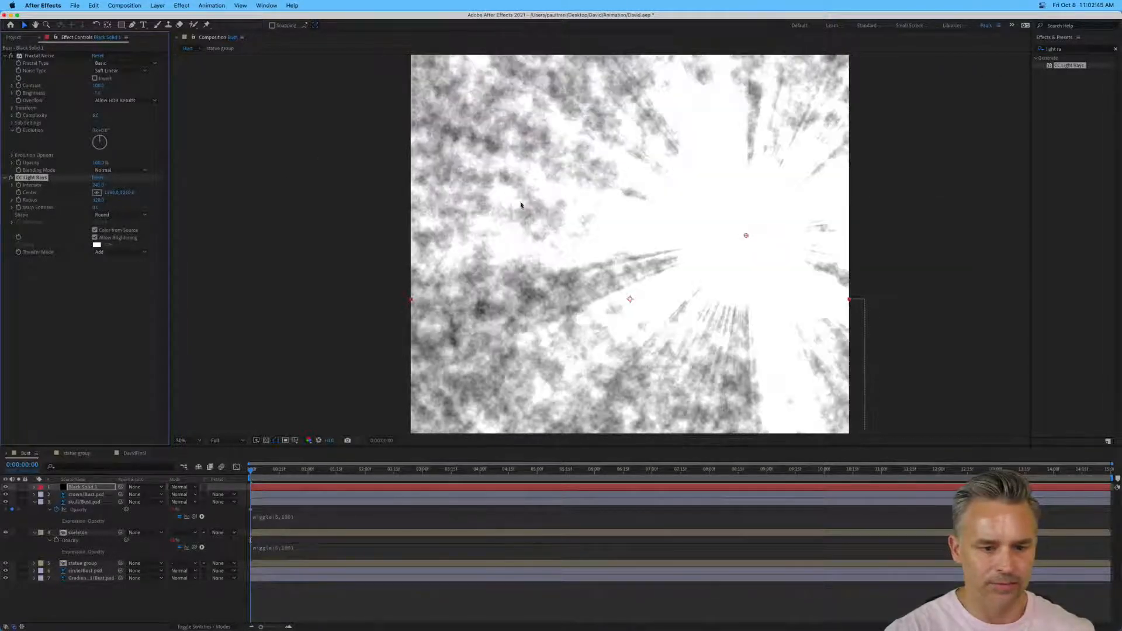
{"action": "left_click_drag", "start_coordinate": [746, 236], "coordinate": [478, 129]}
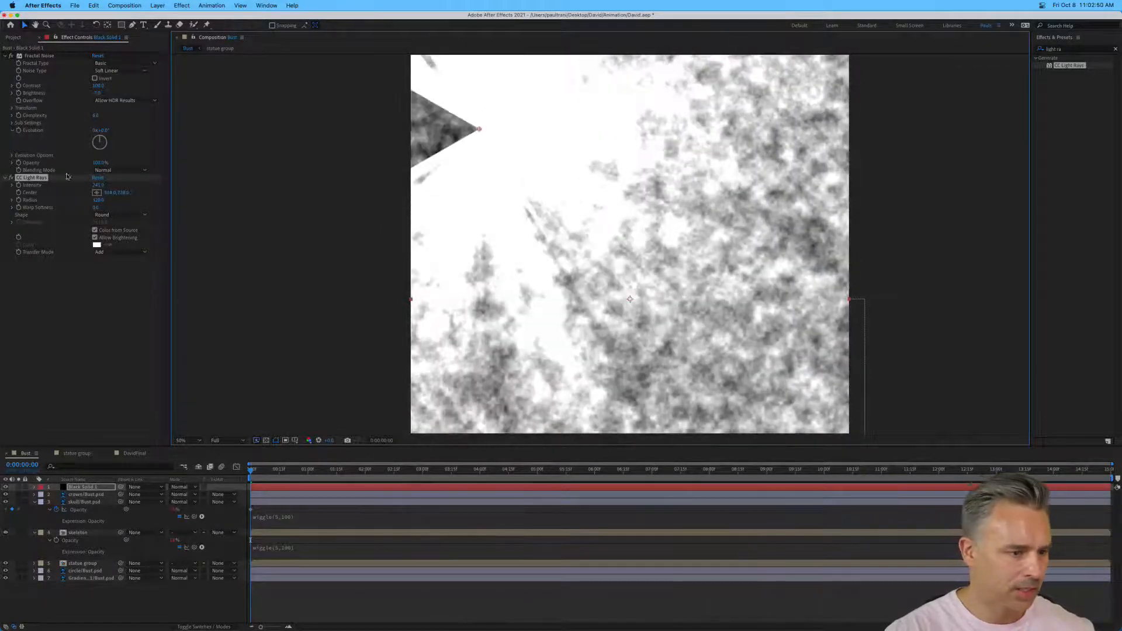
{"action": "left_click", "coordinate": [53, 299]}
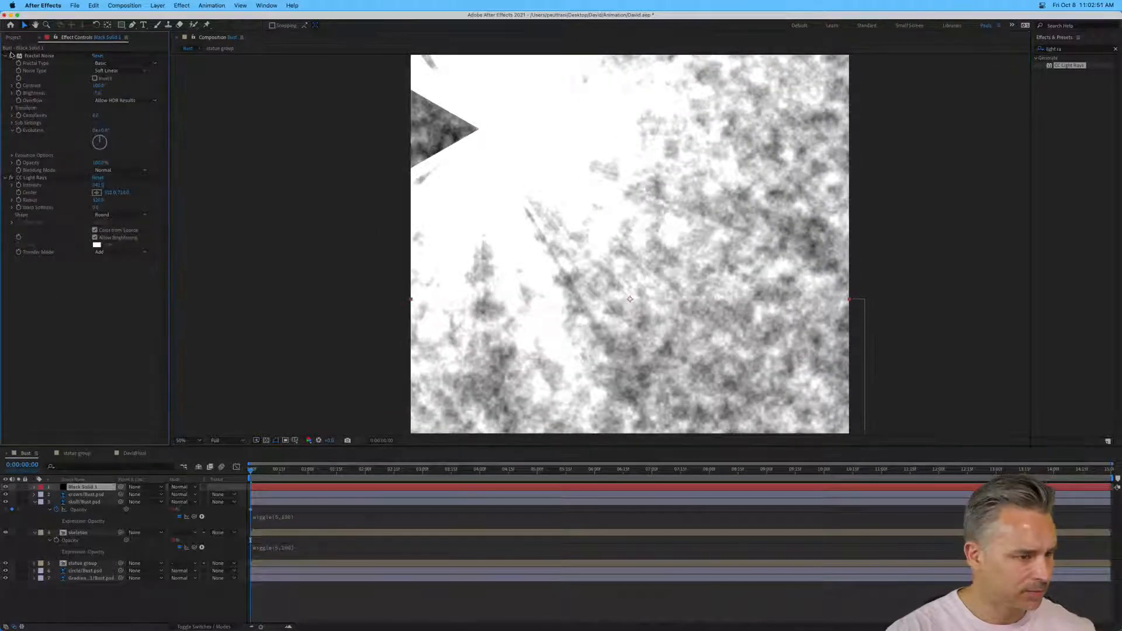
Try the Add and Darken blending modes for the Fractal Noise effect and leave it set to None.
{"action": "left_click", "coordinate": [40, 55]}
{"action": "left_click", "coordinate": [108, 171]}
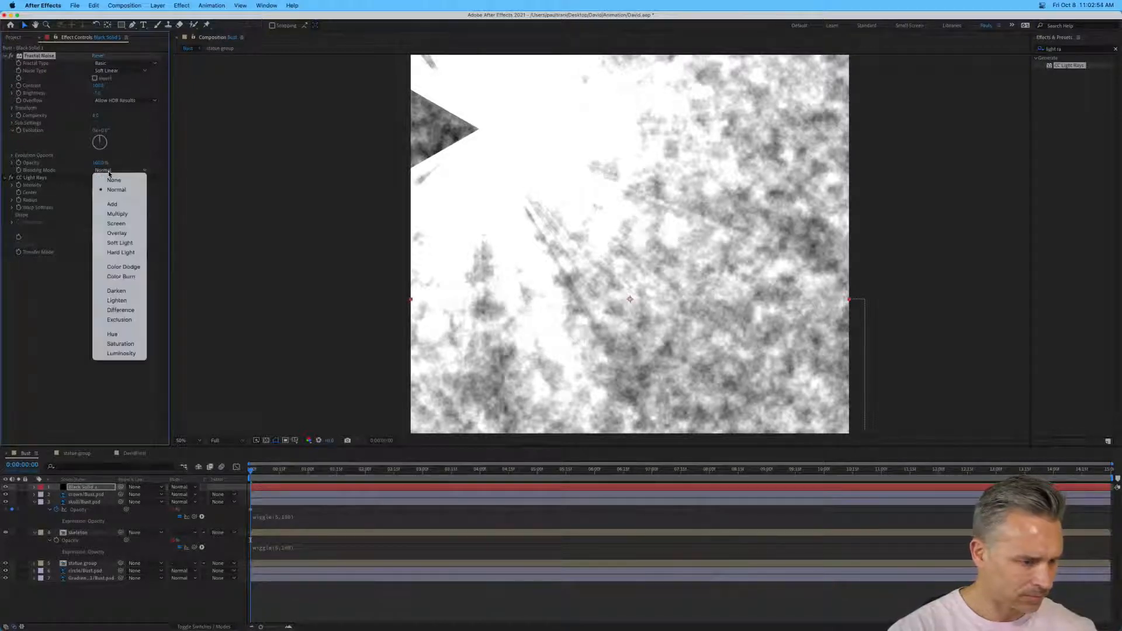
{"action": "left_click", "coordinate": [115, 180]}
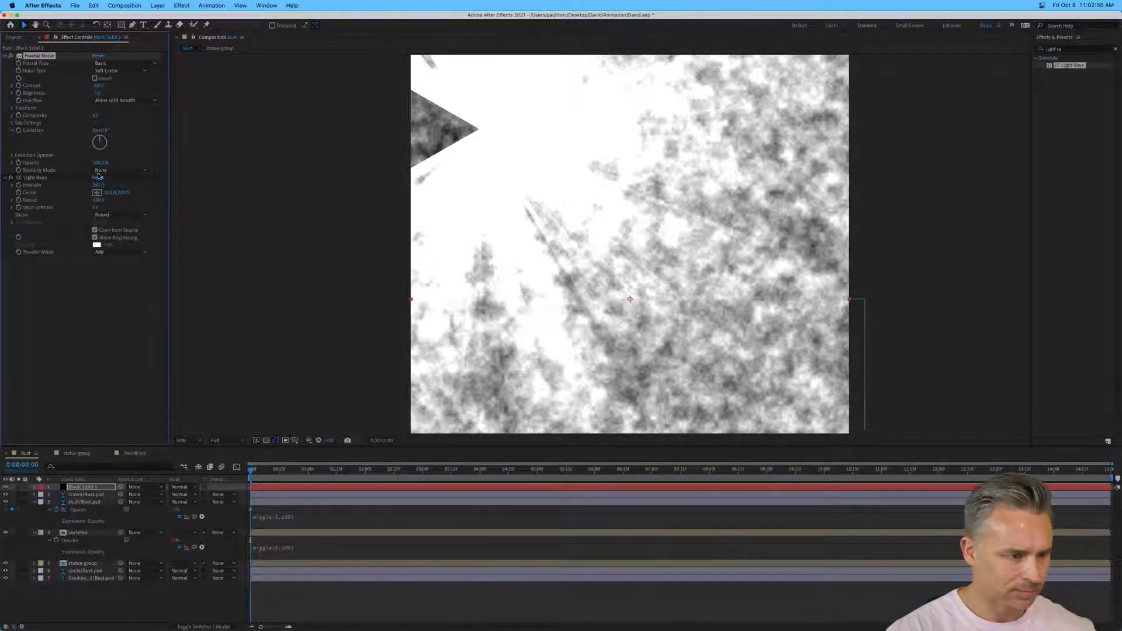
{"action": "left_click", "coordinate": [113, 171]}
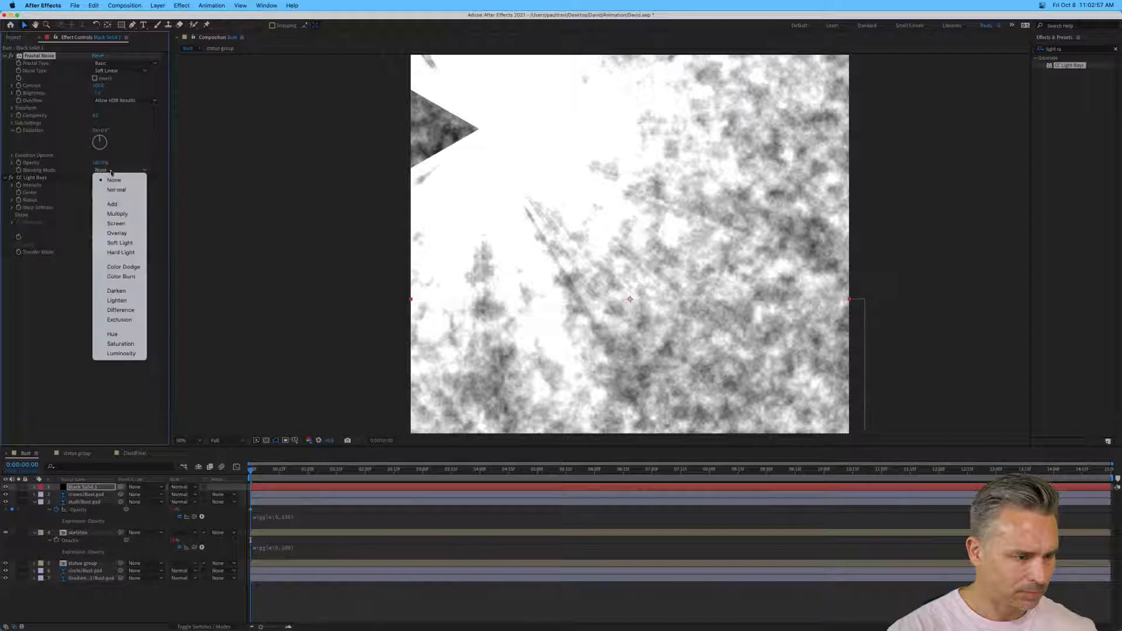
{"action": "left_click", "coordinate": [121, 203]}
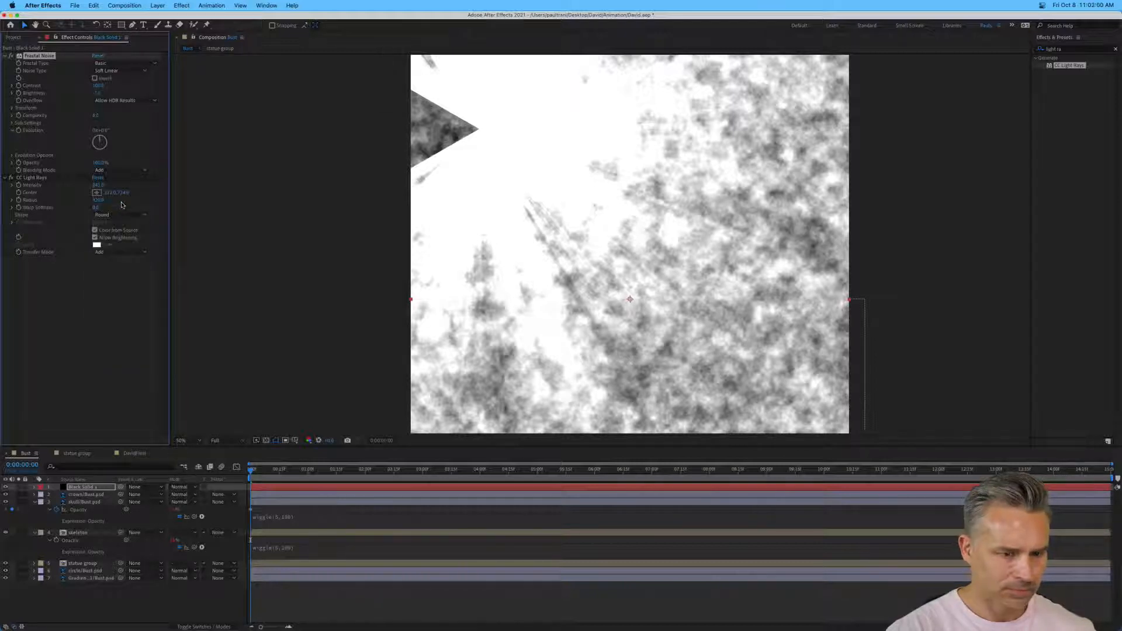
{"action": "left_click", "coordinate": [104, 171]}
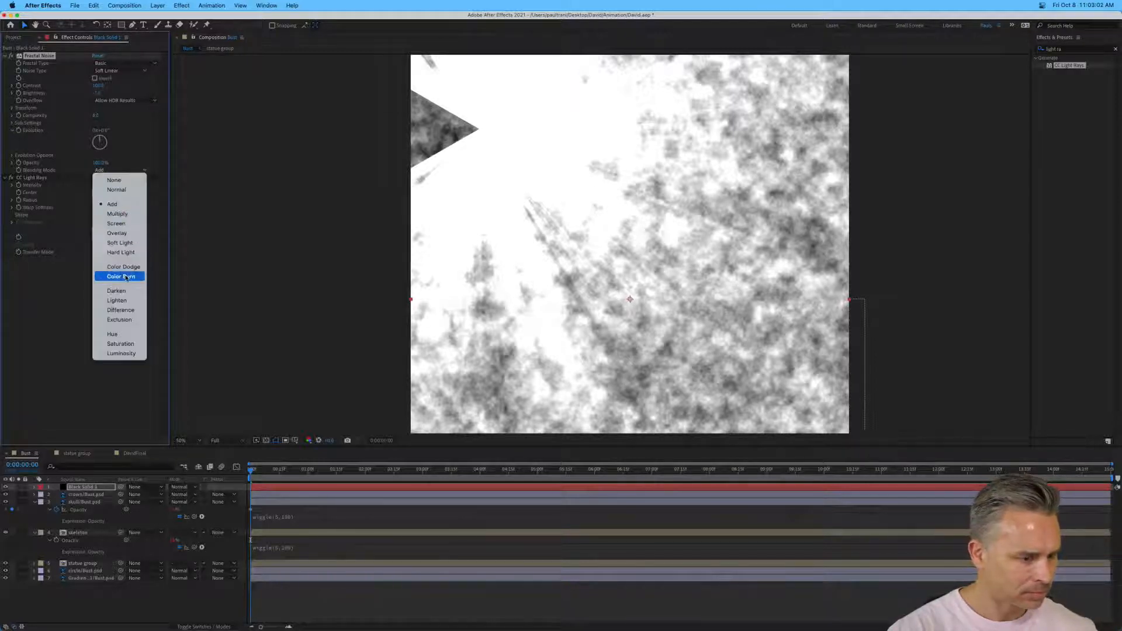
{"action": "left_click", "coordinate": [124, 294]}
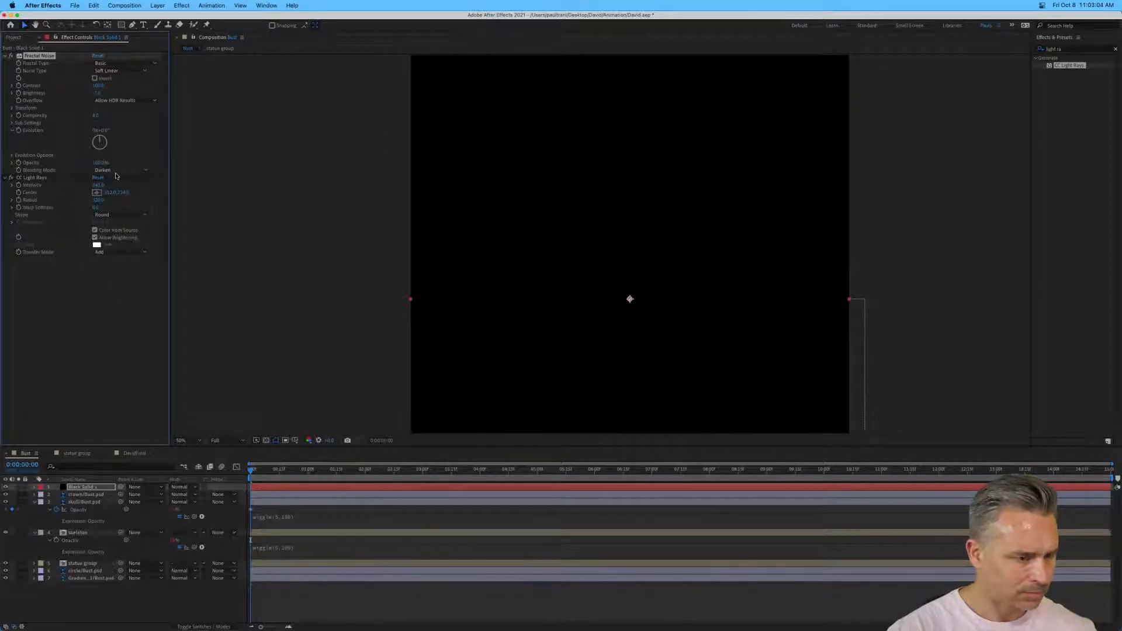
{"action": "left_click", "coordinate": [117, 172]}
{"action": "left_click", "coordinate": [113, 180]}
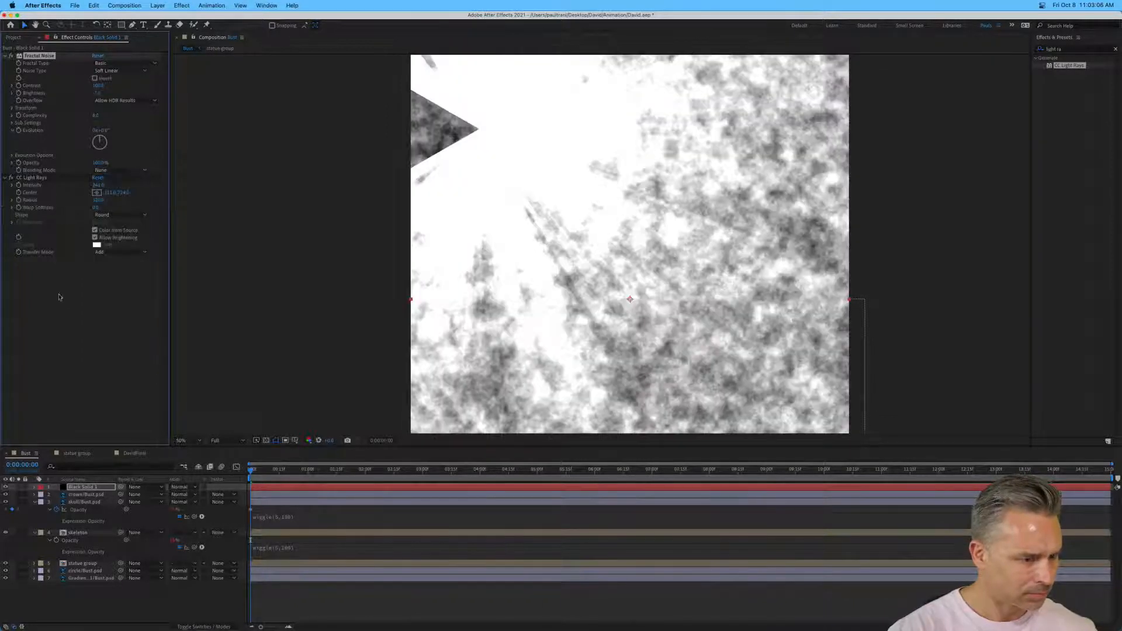
{"action": "left_click", "coordinate": [110, 172]}
{"action": "left_click", "coordinate": [49, 314]}
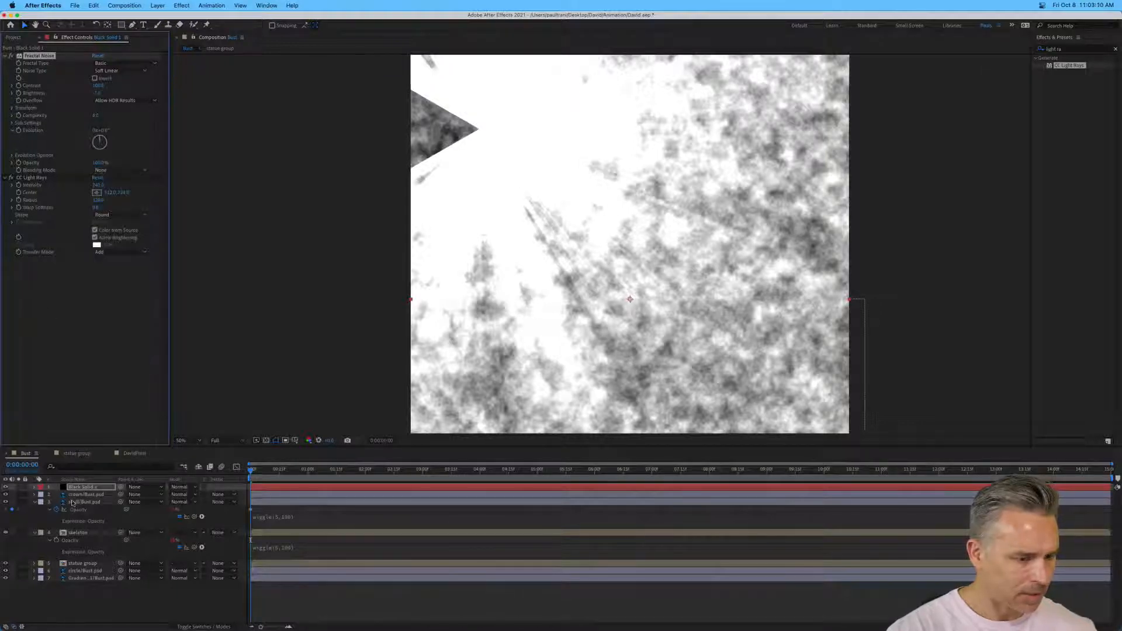
Try the Add, Screen and Dissolve layer blending modes on the black solid and return it to Normal.
{"action": "left_click", "coordinate": [157, 488]}
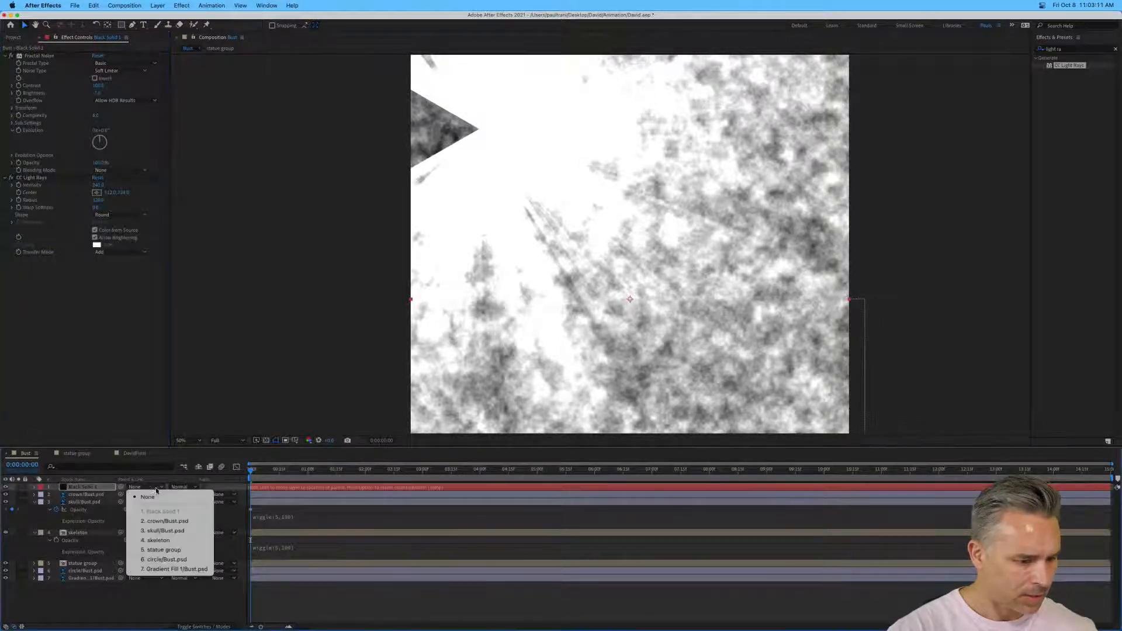
{"action": "left_click", "coordinate": [69, 487]}
{"action": "left_click", "coordinate": [194, 492]}
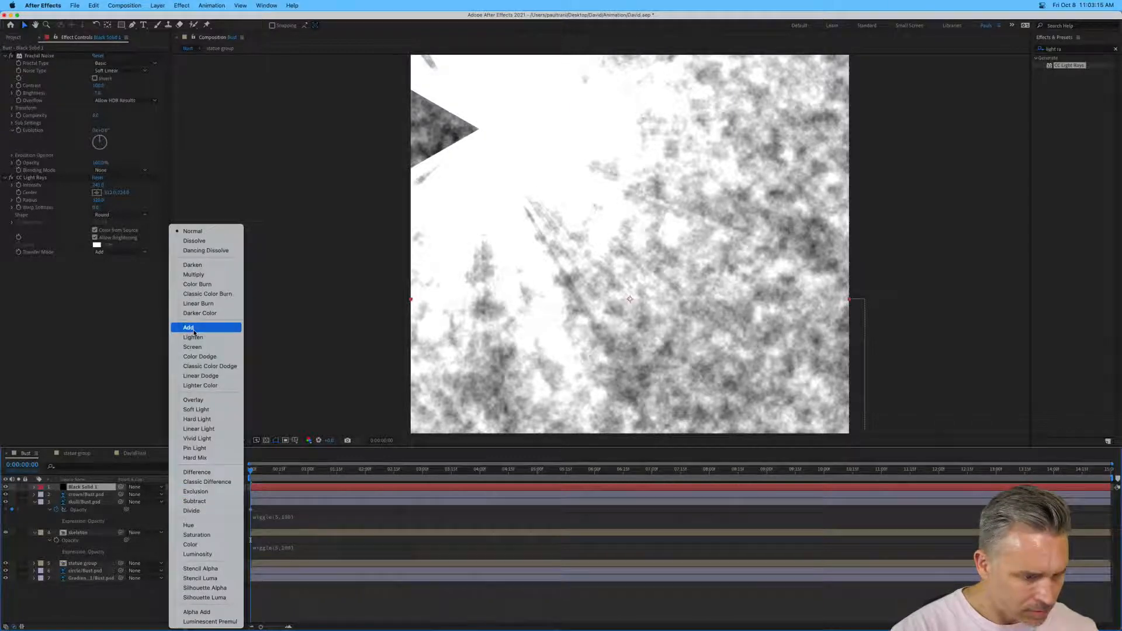
{"action": "left_click", "coordinate": [193, 329]}
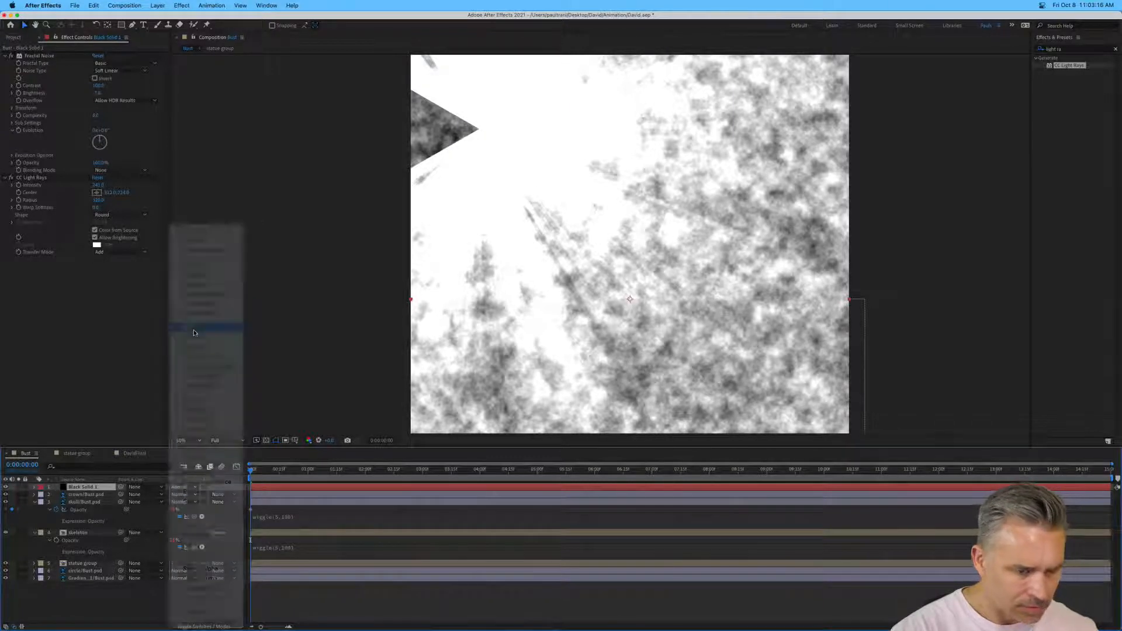
{"action": "left_click", "coordinate": [176, 488]}
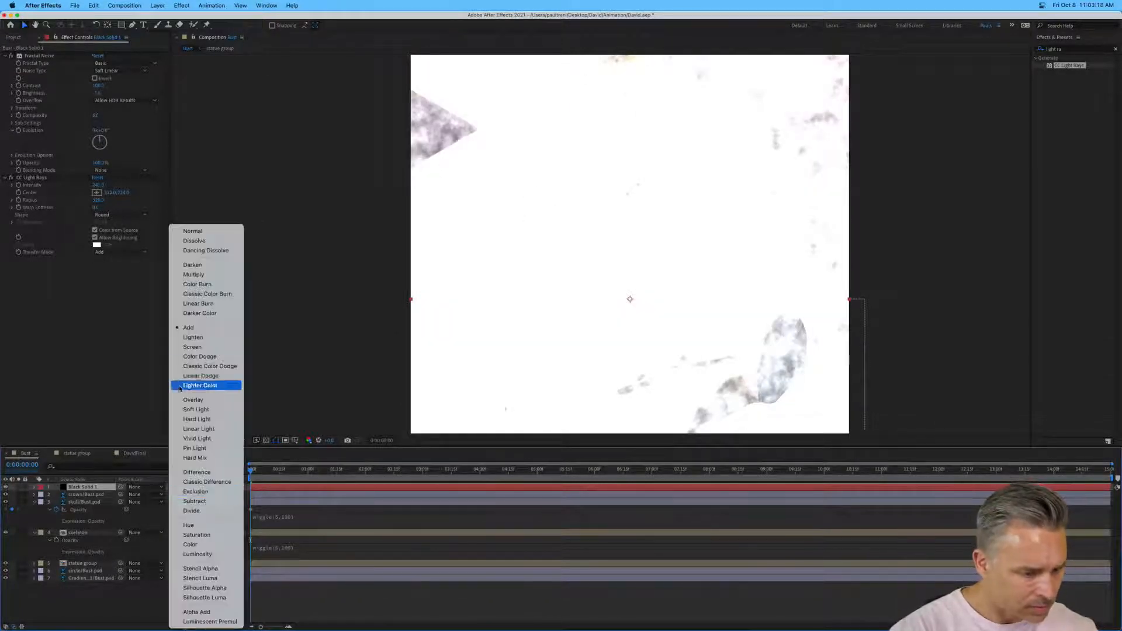
{"action": "left_click", "coordinate": [205, 348]}
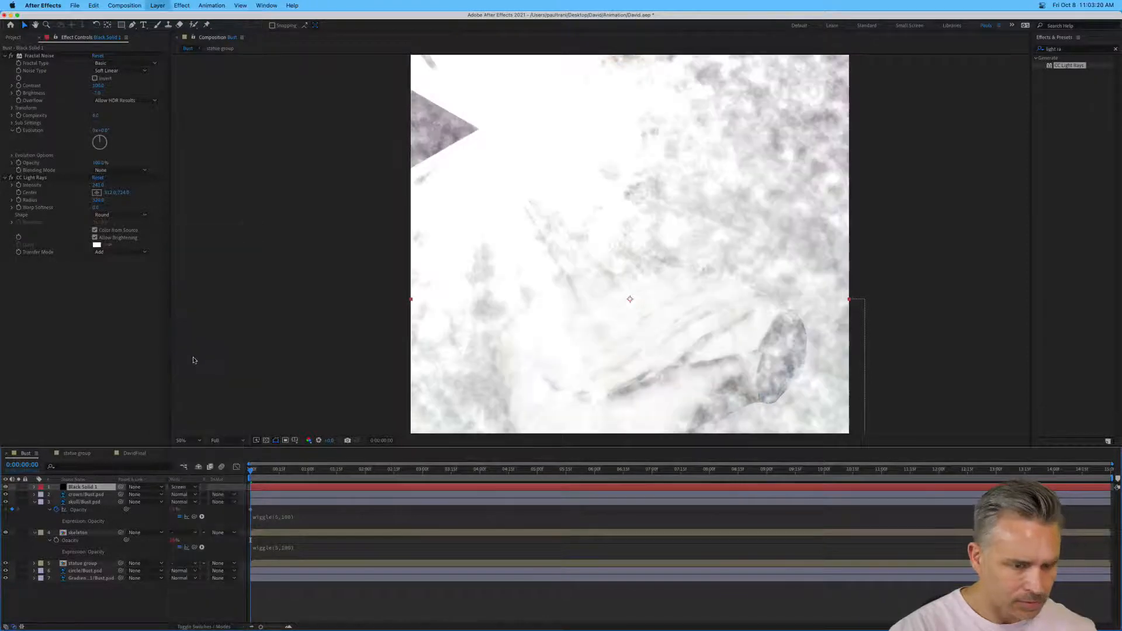
{"action": "left_click", "coordinate": [189, 490]}
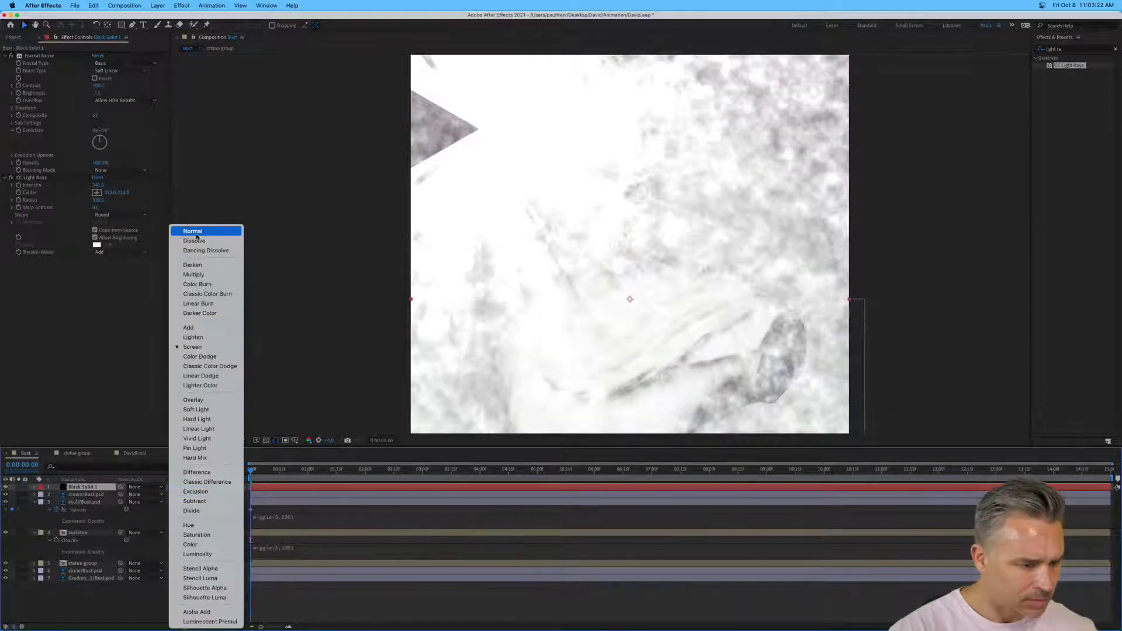
{"action": "left_click", "coordinate": [194, 240]}
{"action": "left_click", "coordinate": [178, 491]}
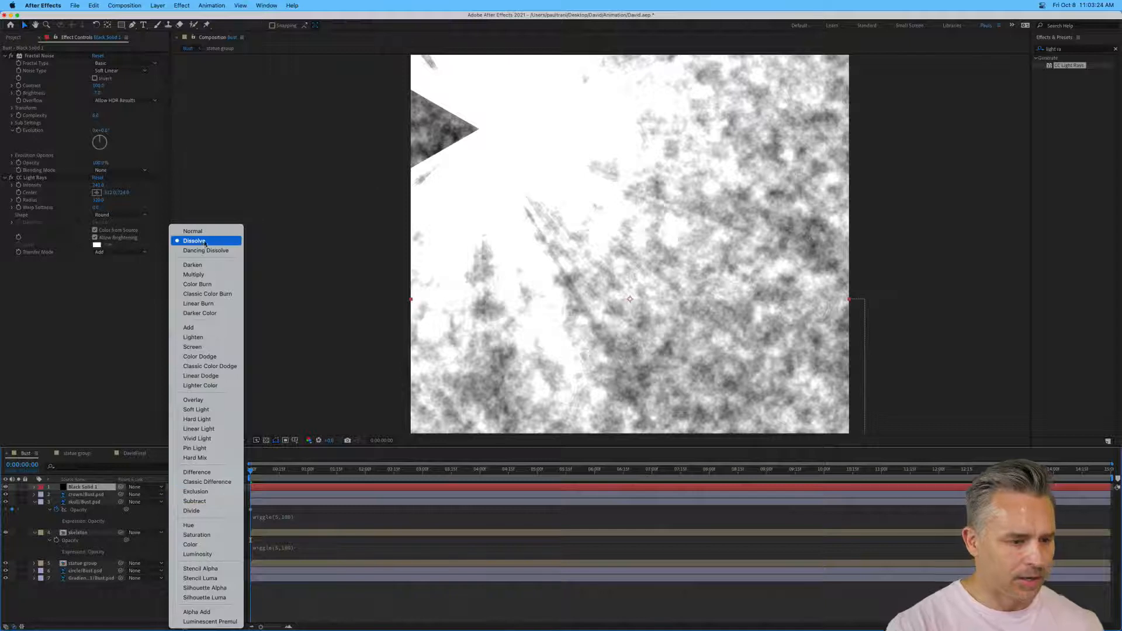
{"action": "left_click", "coordinate": [193, 230]}
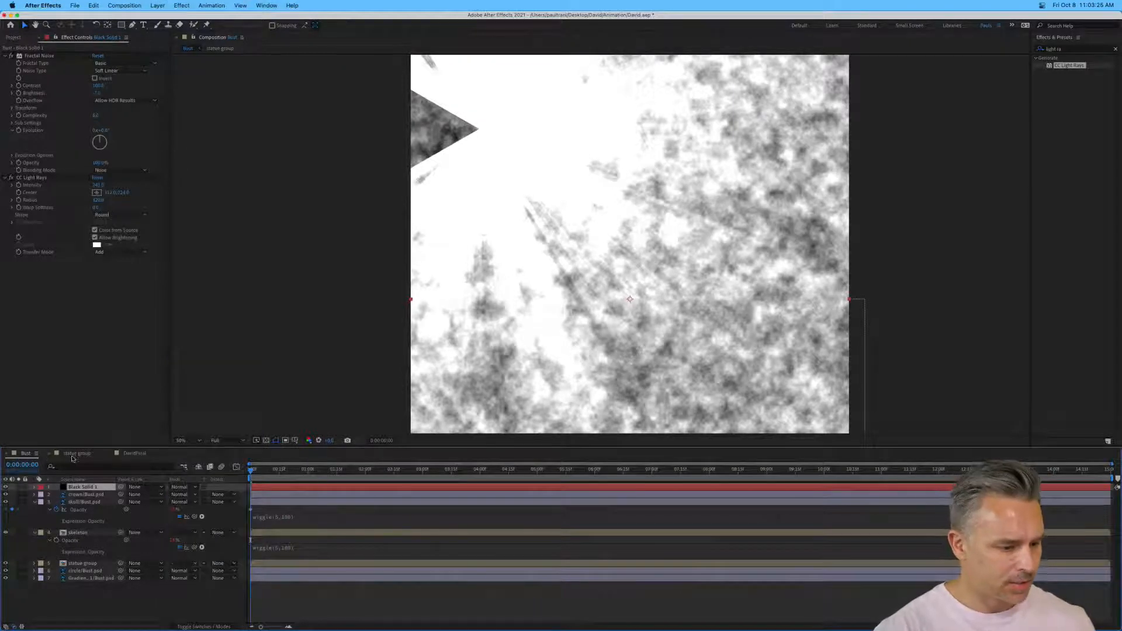
Switch to the DavidFinal composition and hide its adjustment layer, the White Solid comp and both particle video layers.
{"action": "left_click", "coordinate": [126, 455]}
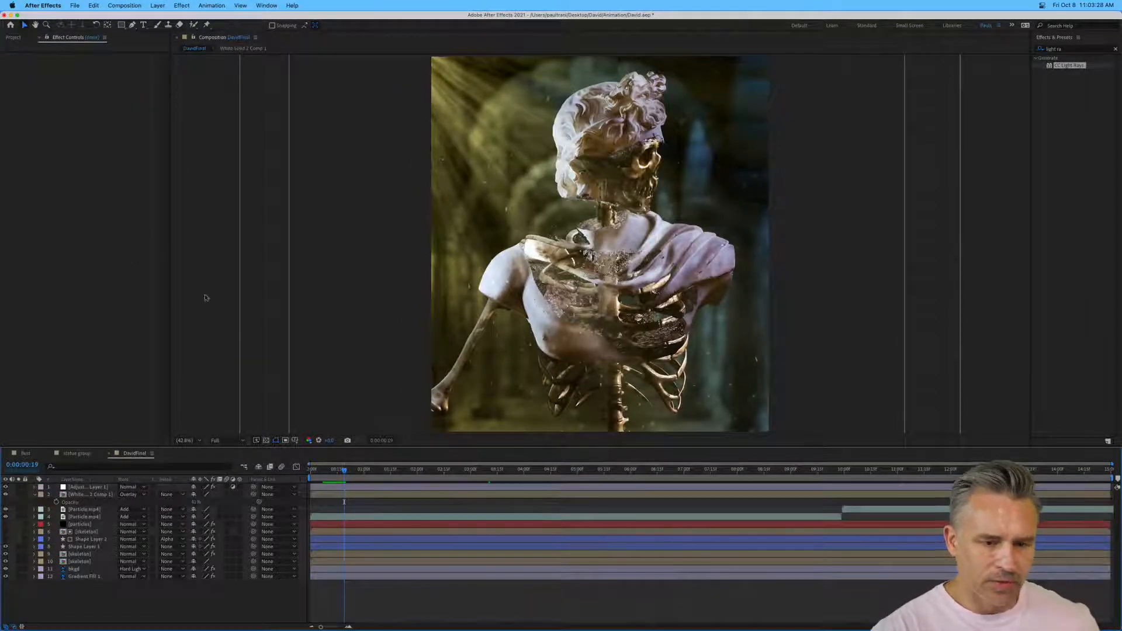
{"action": "left_click", "coordinate": [92, 487]}
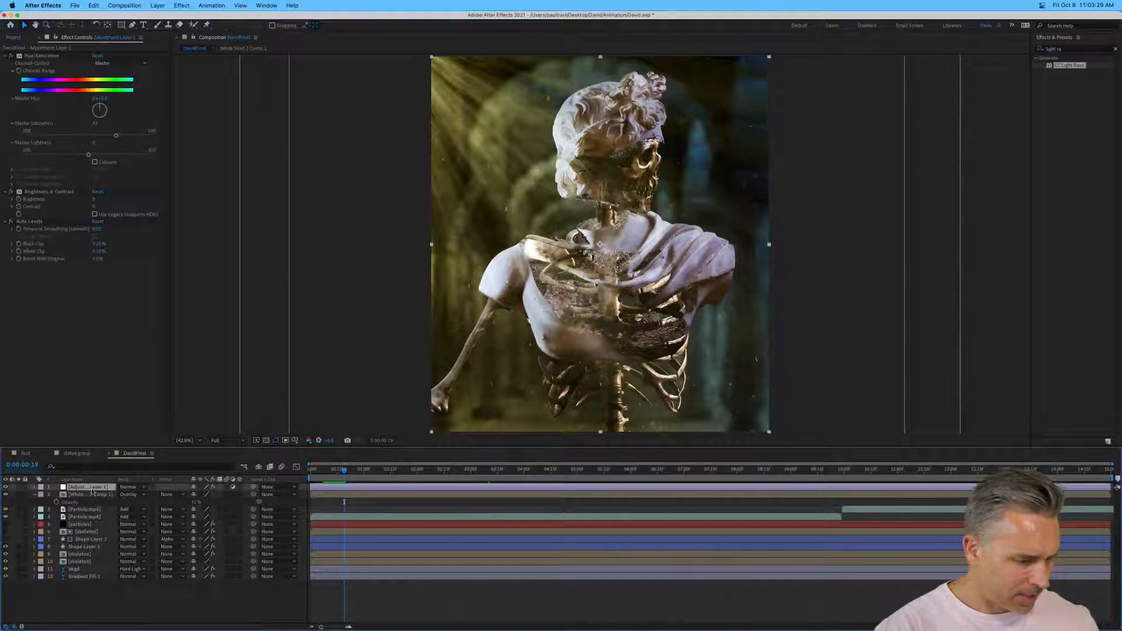
{"action": "left_click", "coordinate": [6, 495]}
{"action": "left_click", "coordinate": [6, 495]}
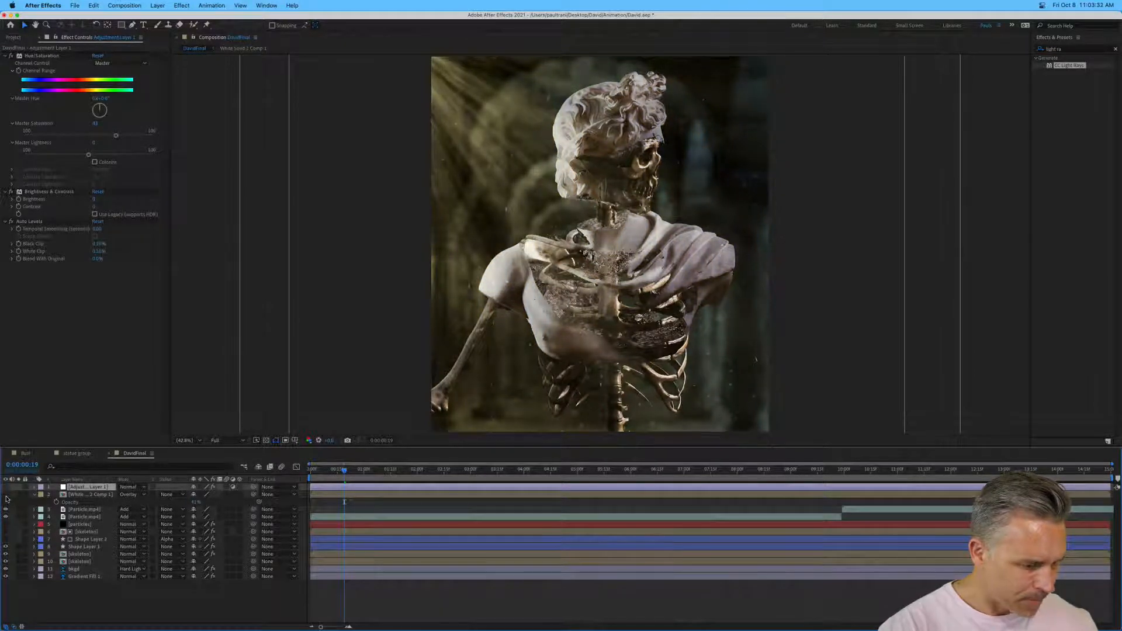
{"action": "left_click", "coordinate": [6, 516]}
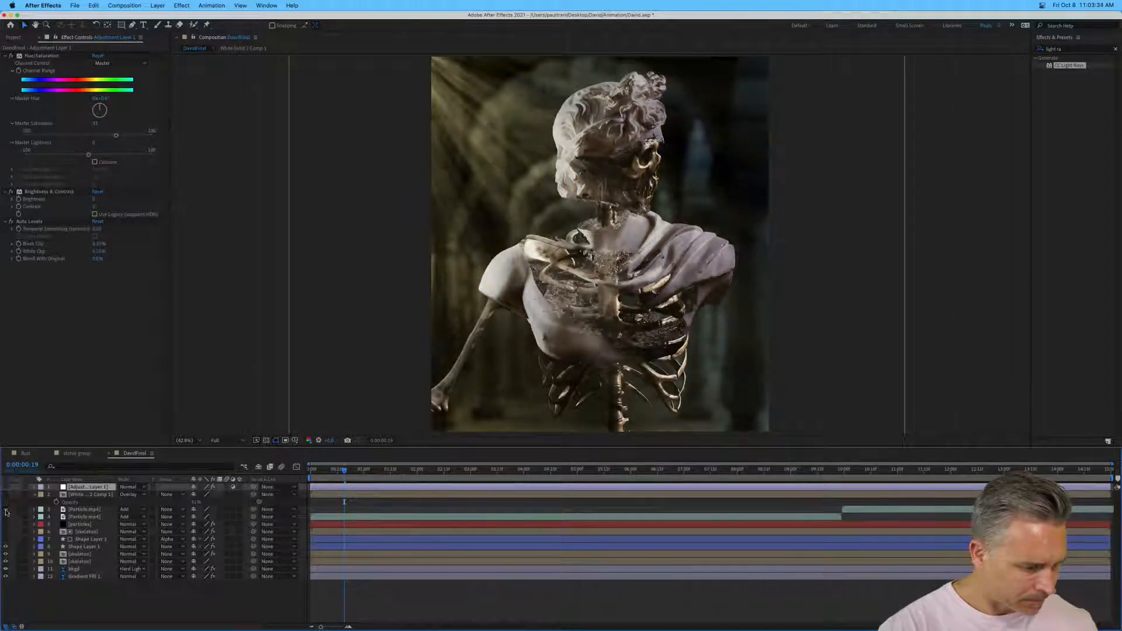
Select the visible Shape Layer 1, compare the scene with it off and on, and expand its Fractal Noise settings.
{"action": "left_click", "coordinate": [77, 548]}
{"action": "left_click", "coordinate": [6, 547]}
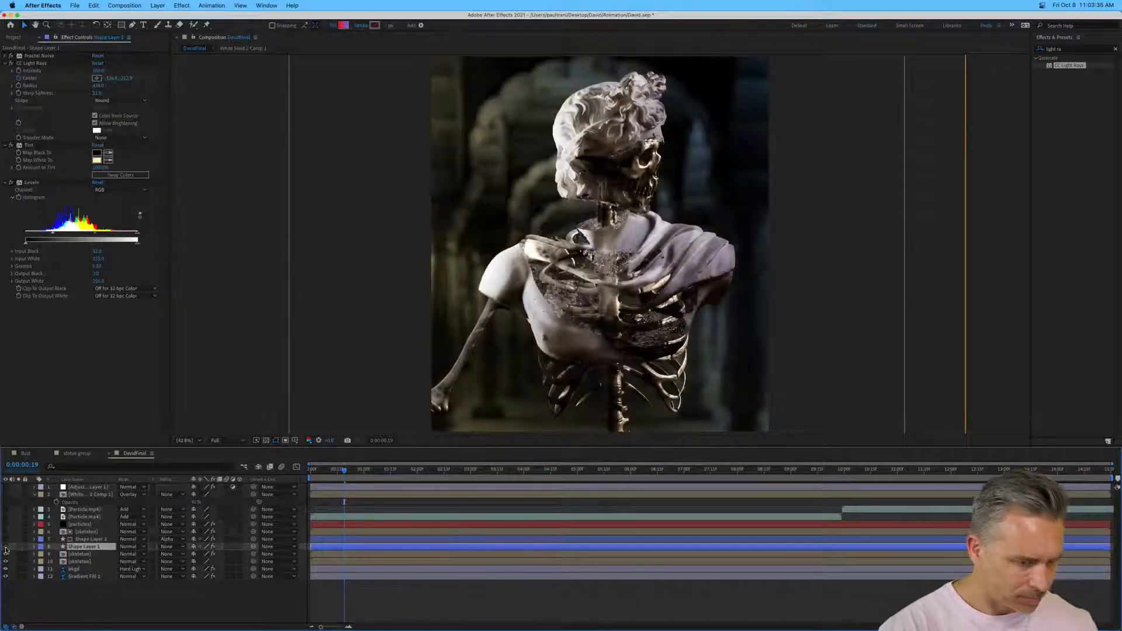
{"action": "left_click", "coordinate": [6, 547]}
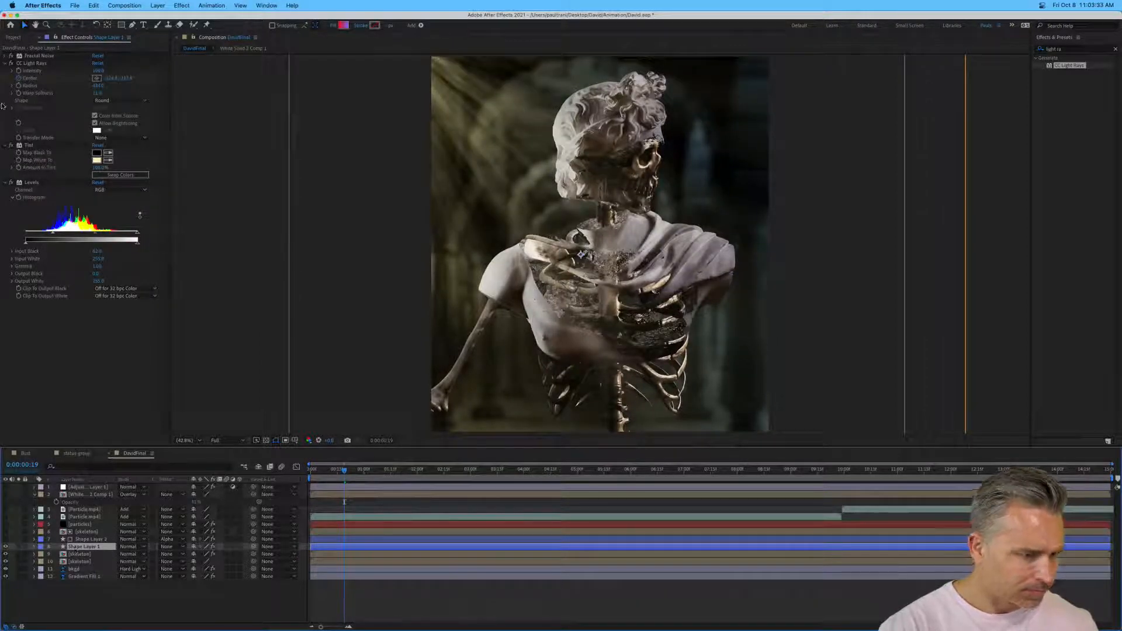
{"action": "left_click", "coordinate": [5, 57]}
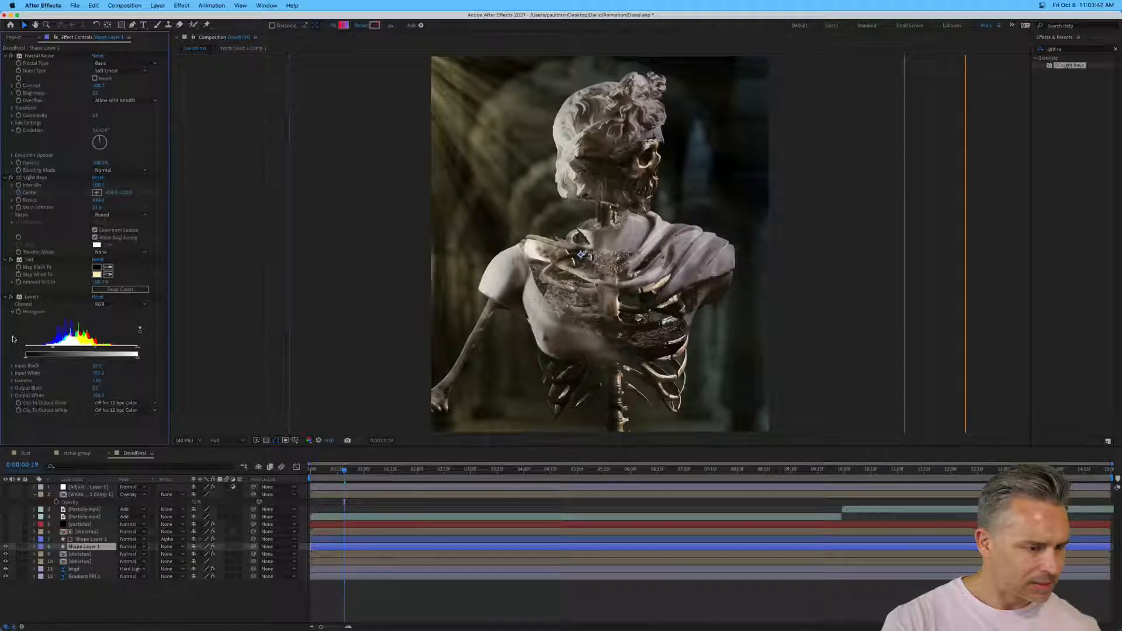
Compare the scene with Shape Layer 1 off and on, and copy all its effects from Fractal Noise through Levels.
{"action": "left_click", "coordinate": [31, 298]}
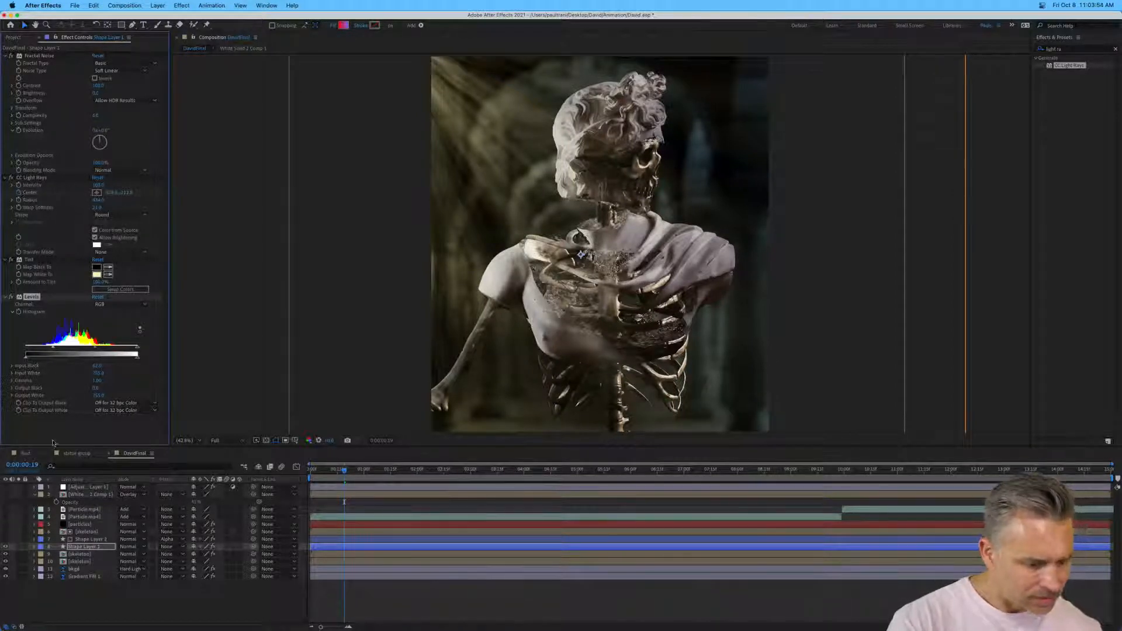
{"action": "left_click", "coordinate": [5, 548]}
{"action": "left_click", "coordinate": [6, 548]}
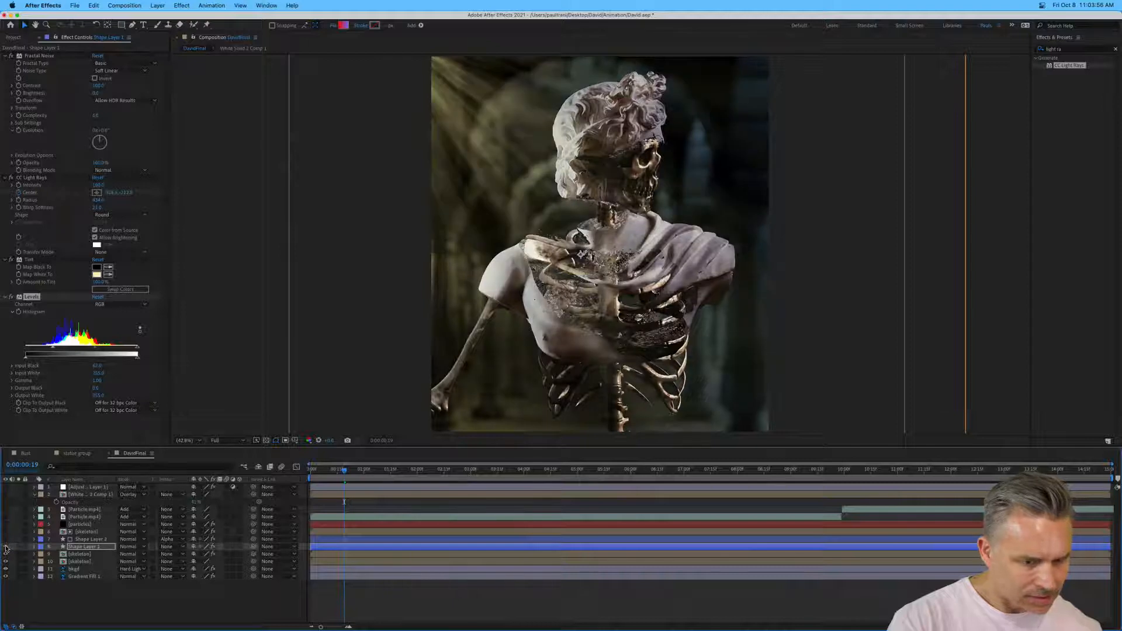
{"action": "left_click", "coordinate": [35, 55], "text": "shift"}
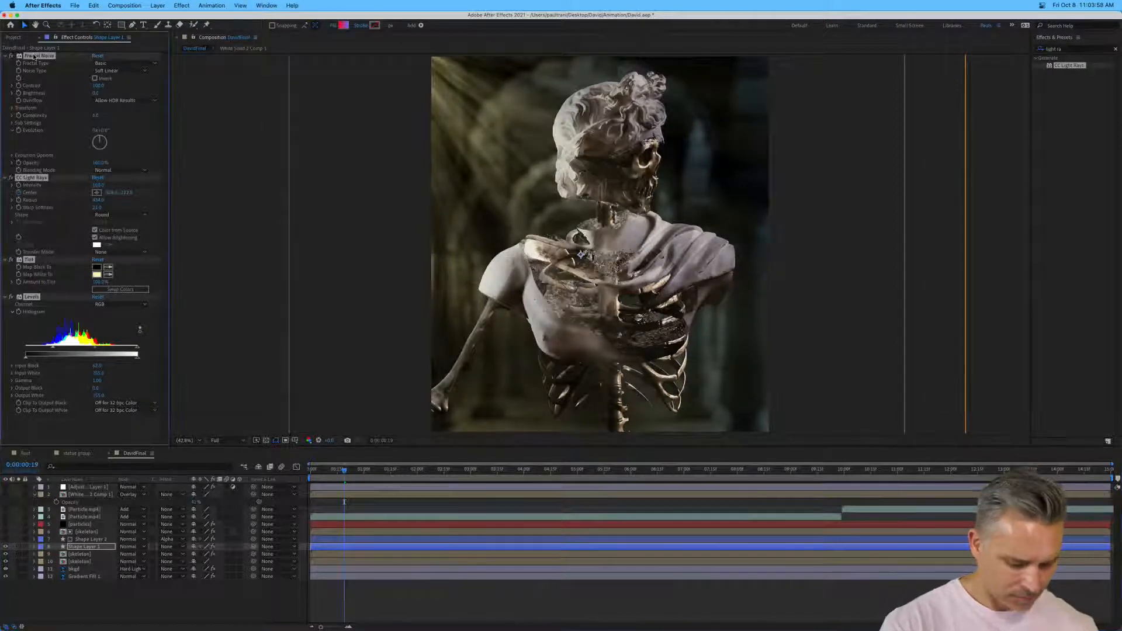
Look over the project items and Shape Layer 1's effects, and switch to the Bust composition.
{"action": "left_click", "coordinate": [13, 37]}
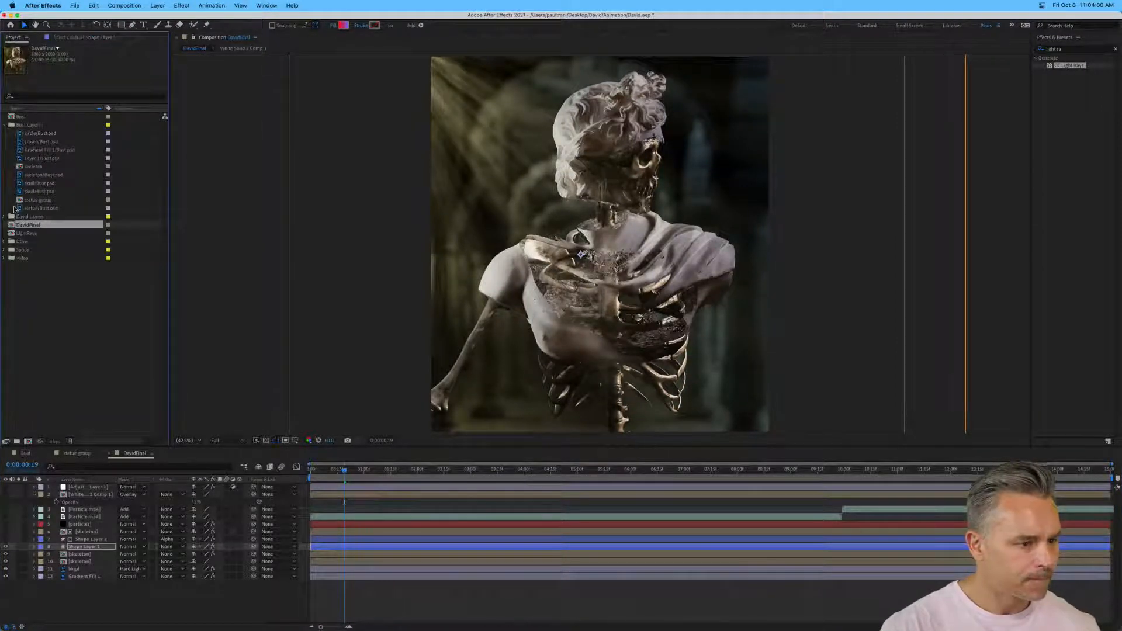
{"action": "left_click", "coordinate": [107, 549]}
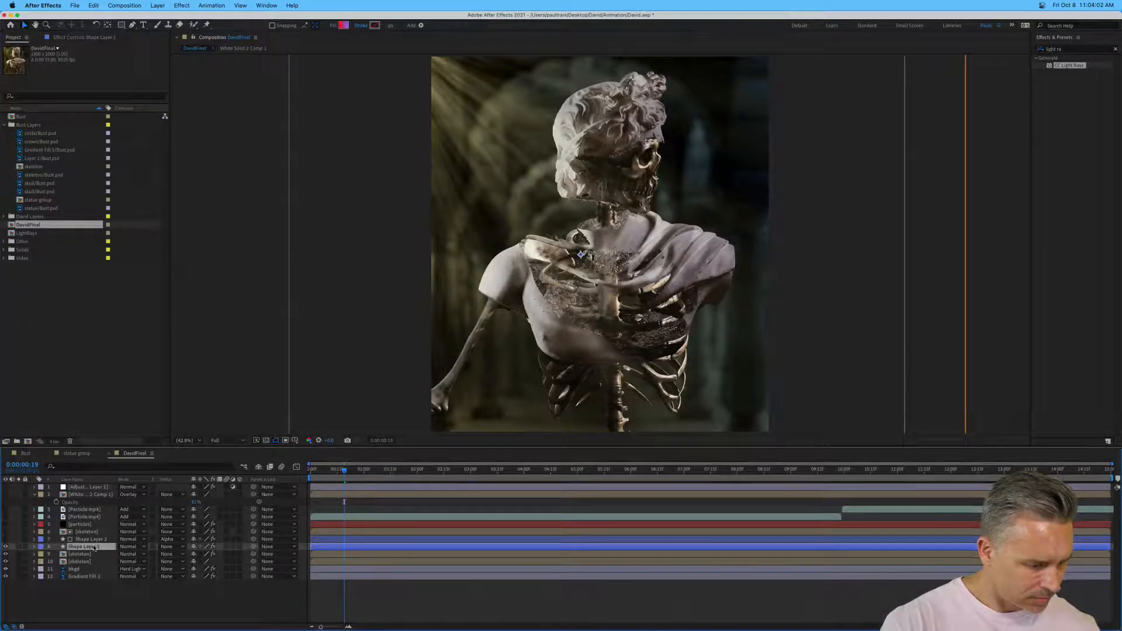
{"action": "left_click", "coordinate": [71, 38]}
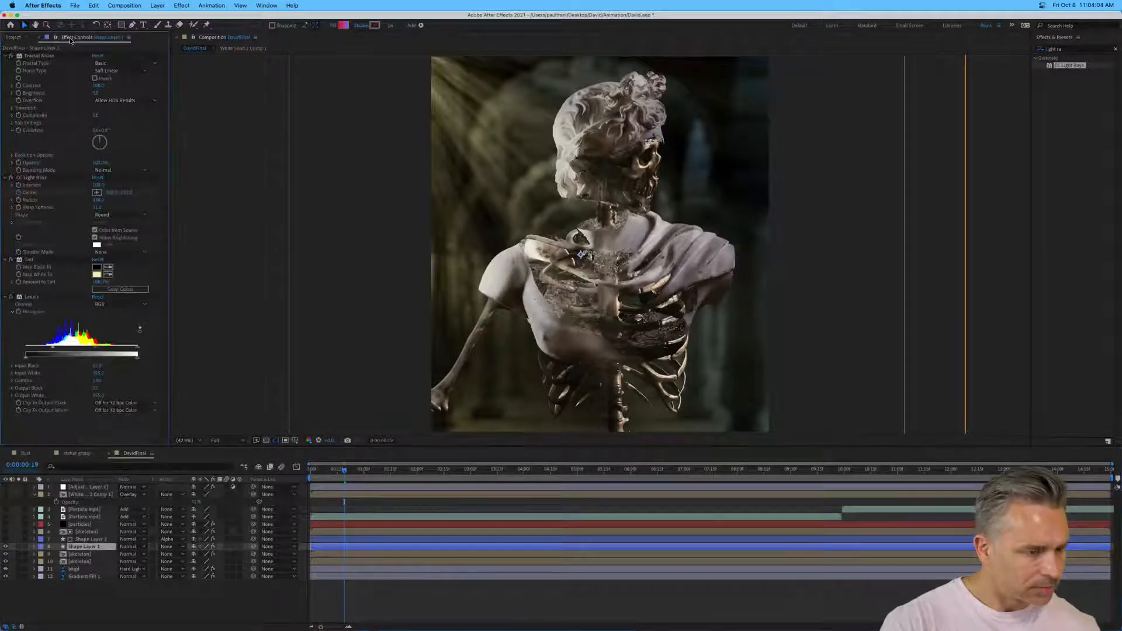
{"action": "left_click", "coordinate": [74, 547]}
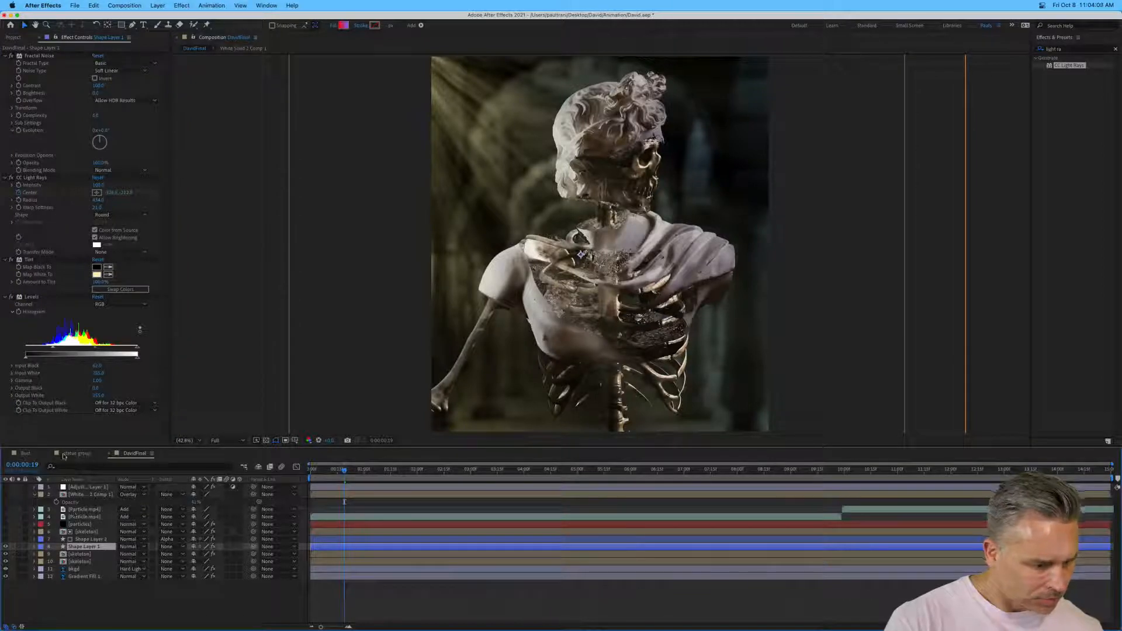
{"action": "left_click", "coordinate": [27, 454]}
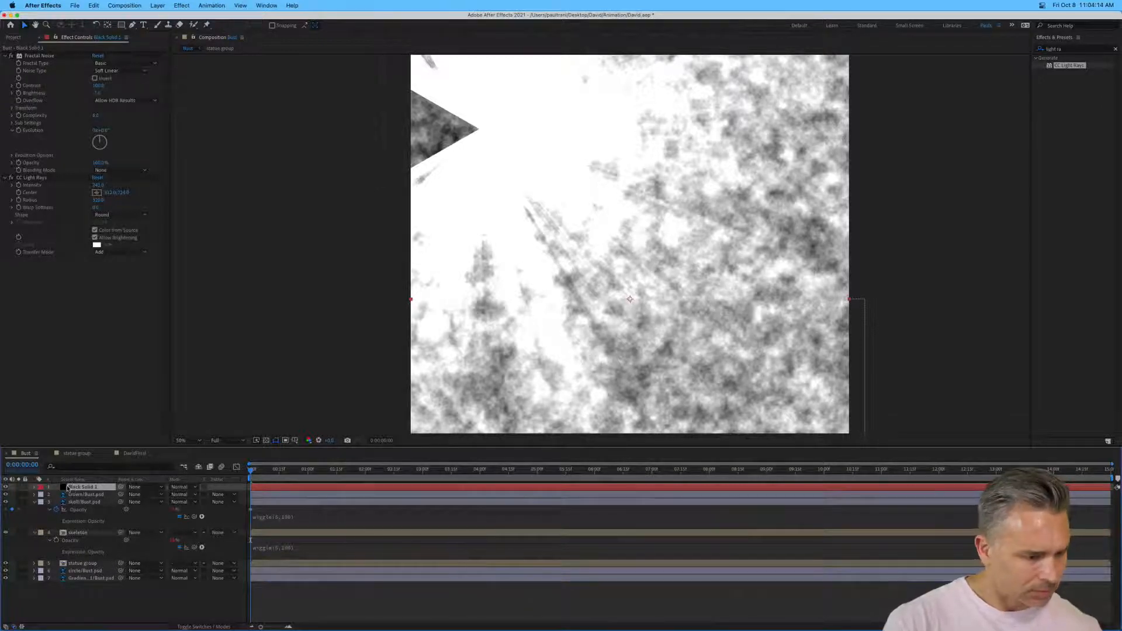
{"action": "double_click", "coordinate": [63, 488]}
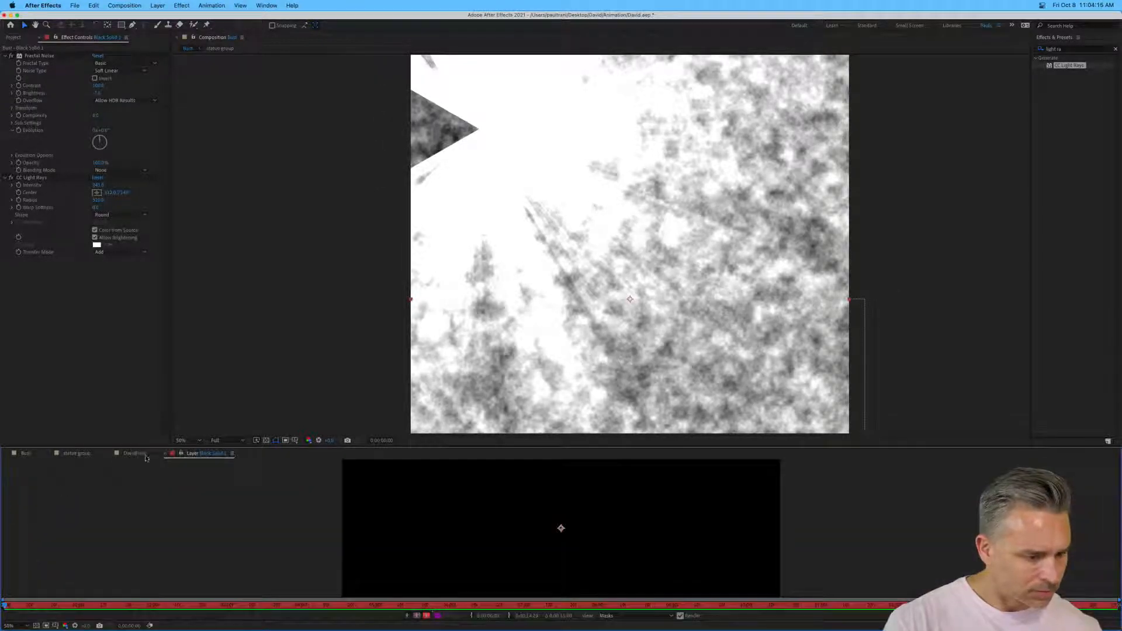
{"action": "left_click", "coordinate": [40, 457]}
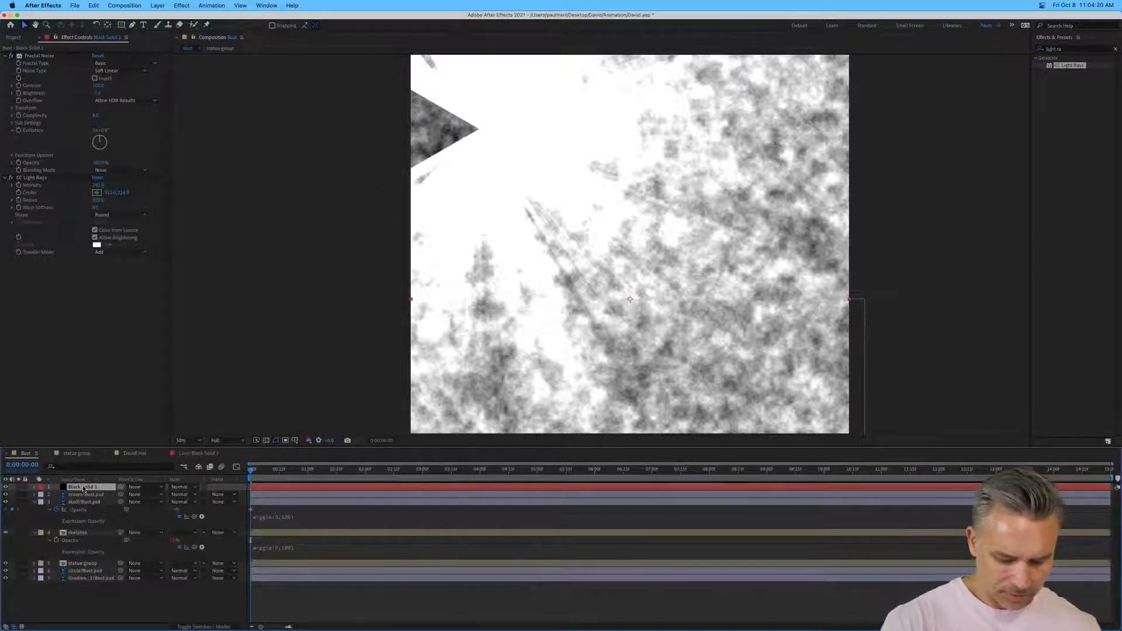
{"action": "key", "text": "super+k"}
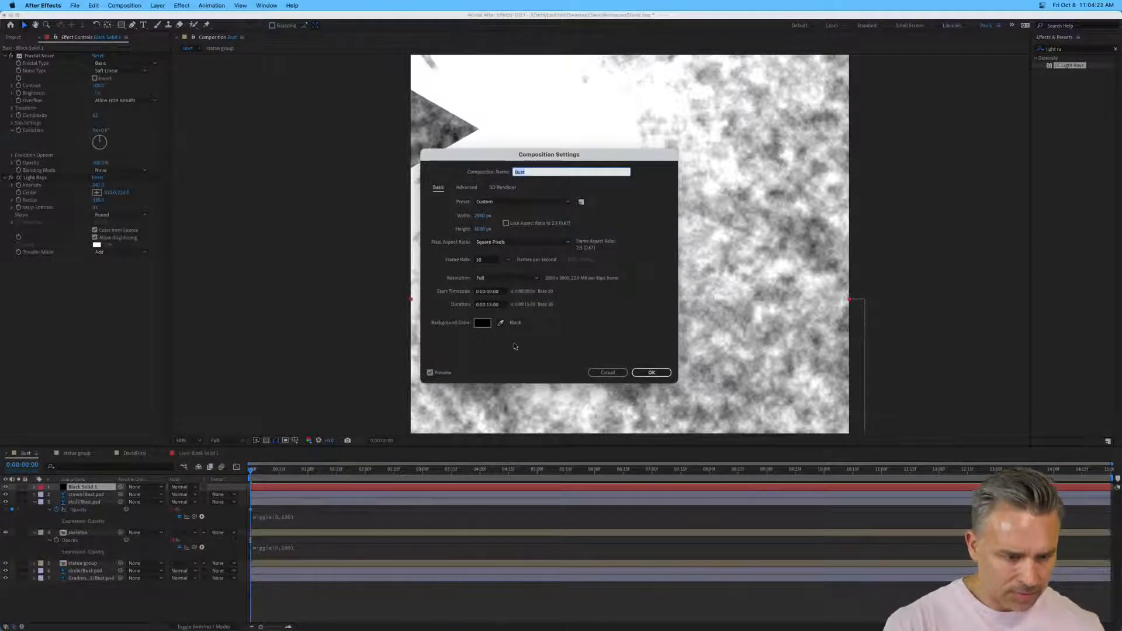
{"action": "left_click", "coordinate": [605, 371]}
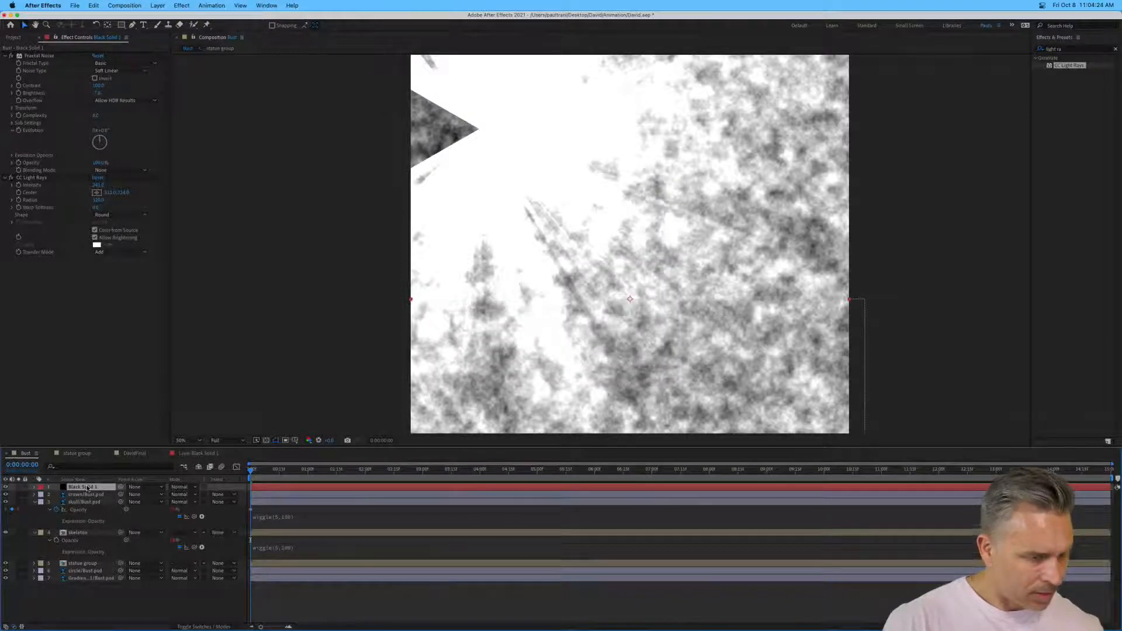
Paste the copied effects onto Black Solid 1 and delete its original Fractal Noise plus the pasted Levels and Tint effects.
{"action": "key", "text": "super+v"}
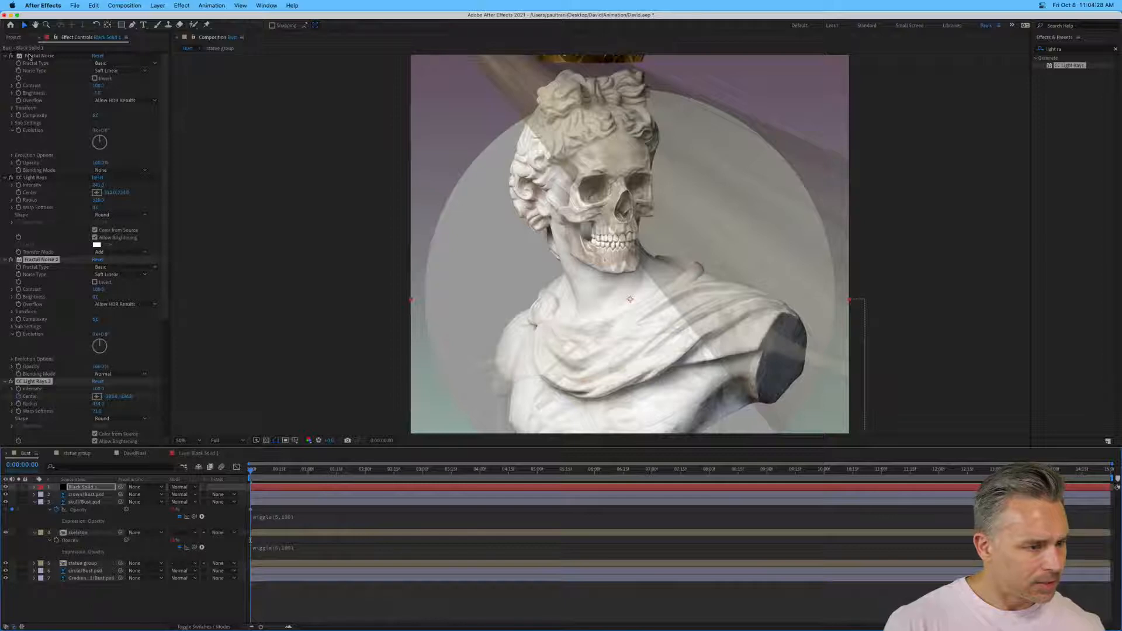
{"action": "scroll", "coordinate": [30, 56], "scroll_direction": "down", "scroll_amount": 5}
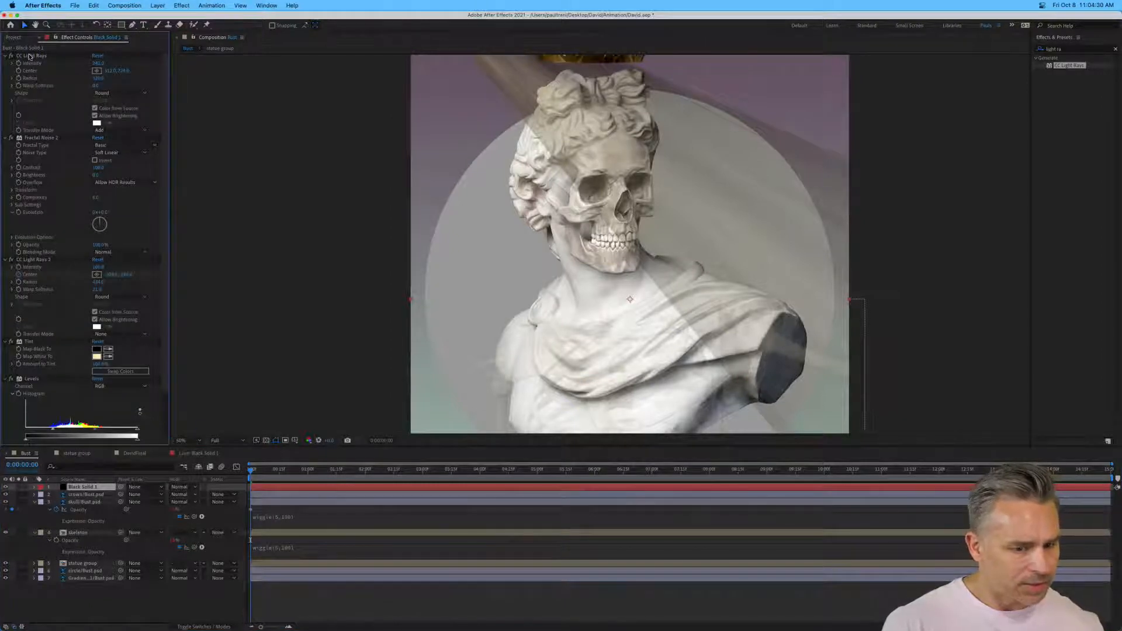
{"action": "scroll", "coordinate": [27, 290], "scroll_direction": "down", "scroll_amount": 2}
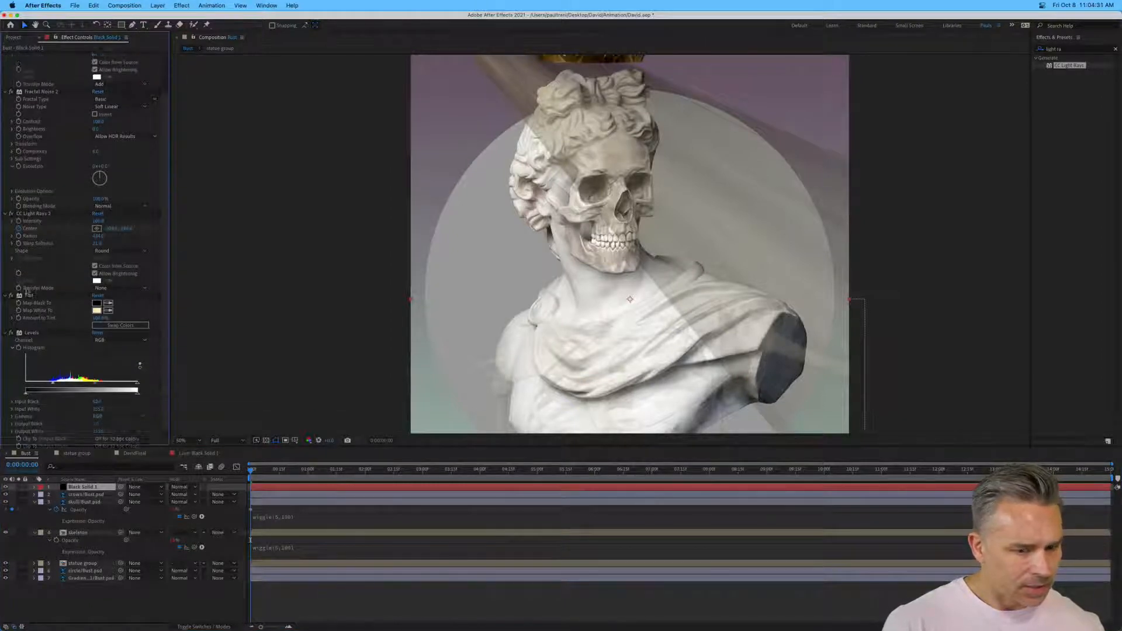
{"action": "left_click", "coordinate": [24, 329]}
{"action": "key", "text": "Delete"}
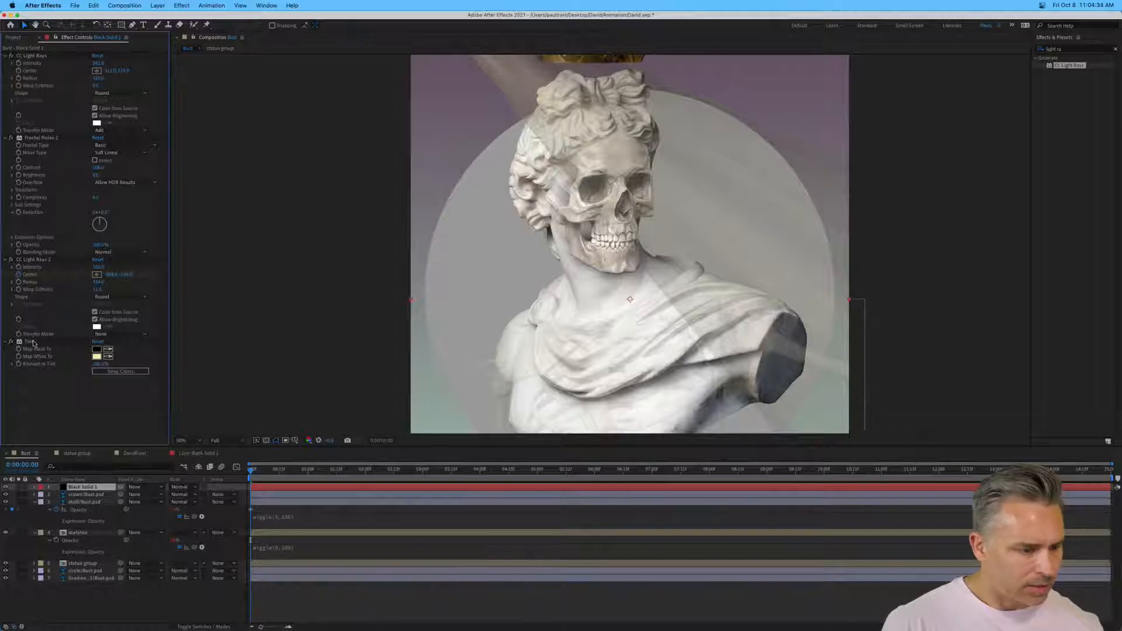
{"action": "left_click", "coordinate": [34, 343]}
{"action": "key", "text": "Delete"}
Delete the original CC Light Rays effect from Black Solid 1, keeping Fractal Noise 2 and CC Light Rays 2.
{"action": "left_click", "coordinate": [33, 259]}
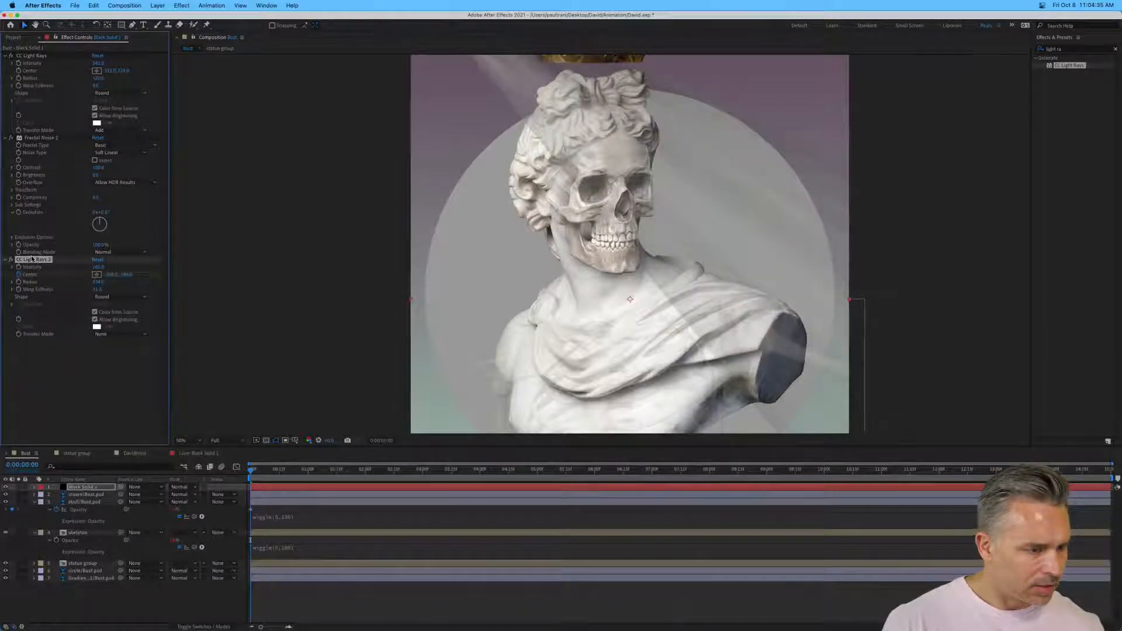
{"action": "left_click", "coordinate": [38, 139]}
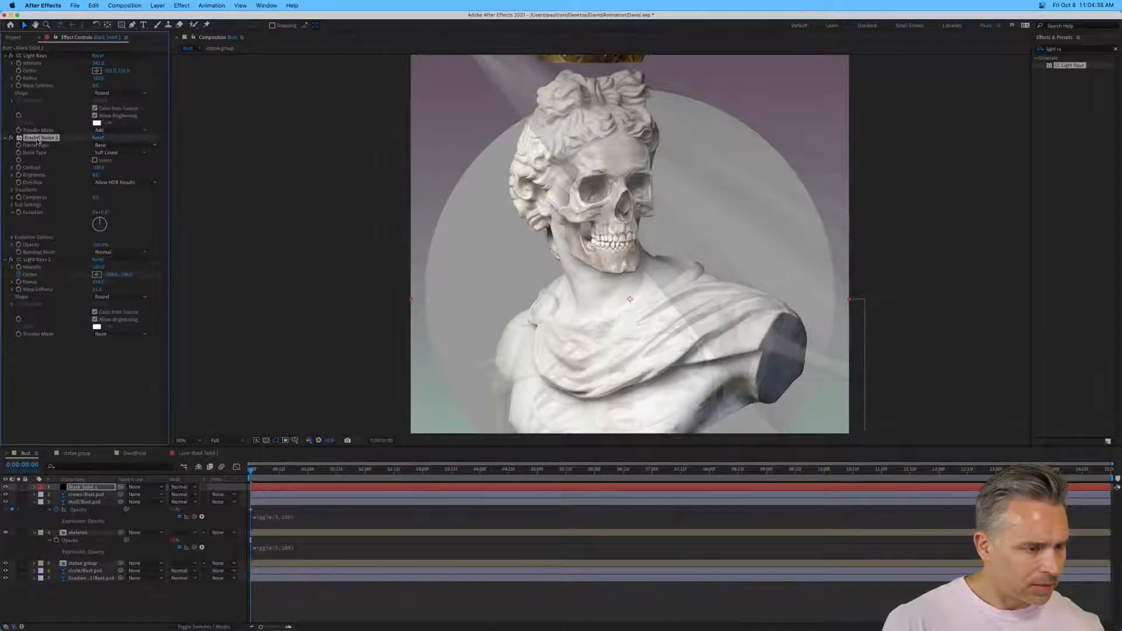
{"action": "left_click", "coordinate": [32, 56]}
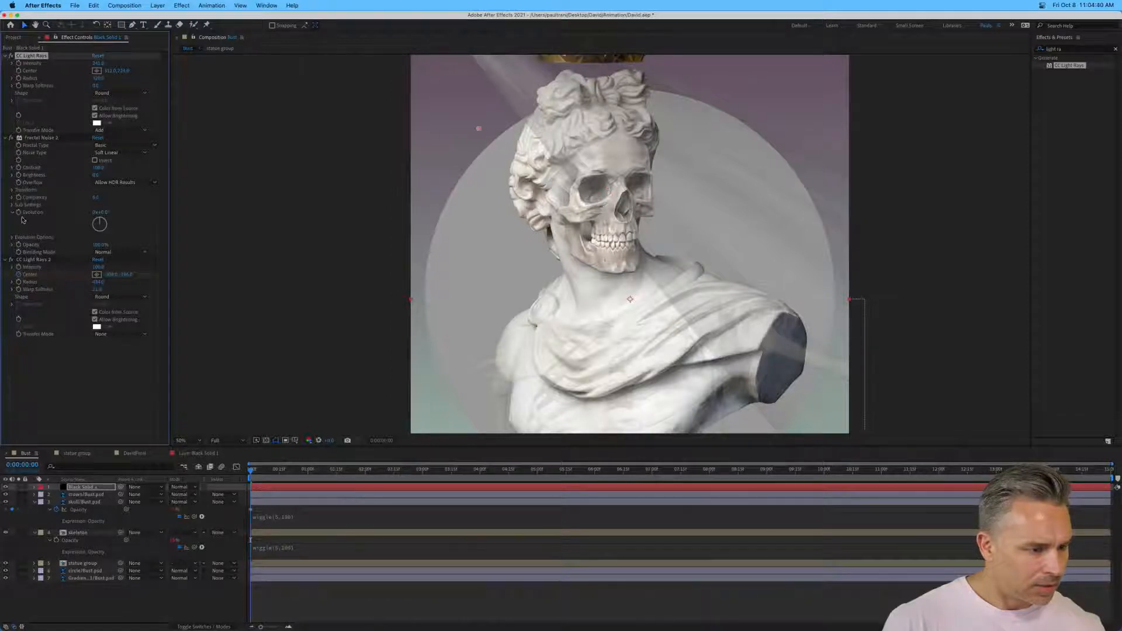
{"action": "key", "text": "Delete"}
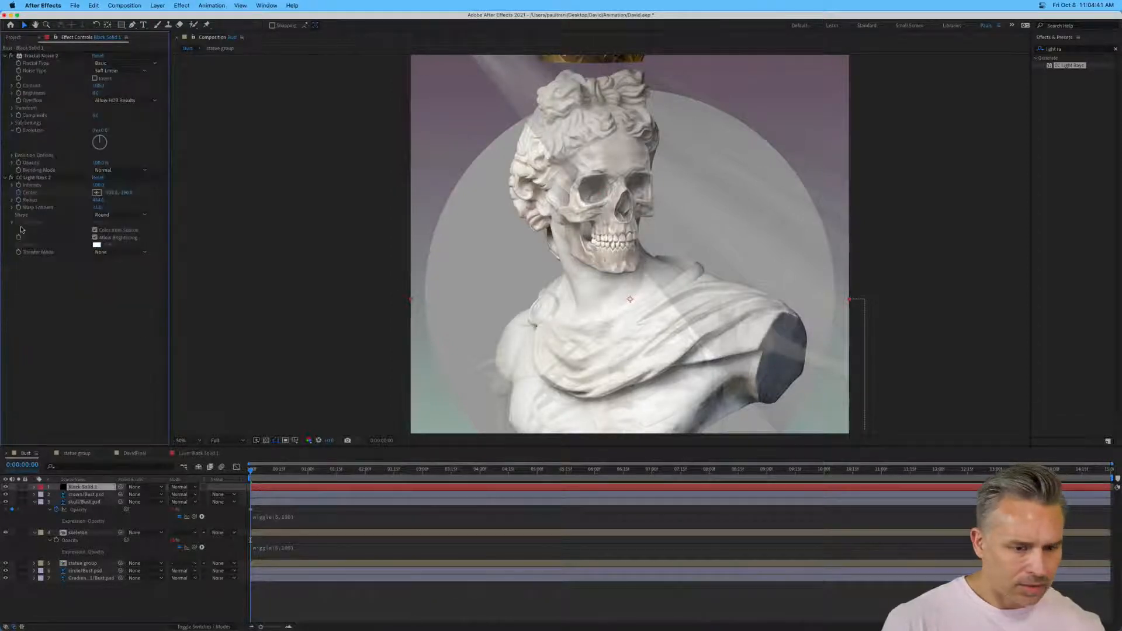
Try removing CC Light Rays 2 from Black Solid 1 and undo the removal.
{"action": "left_click", "coordinate": [32, 178]}
{"action": "key", "text": "Delete"}
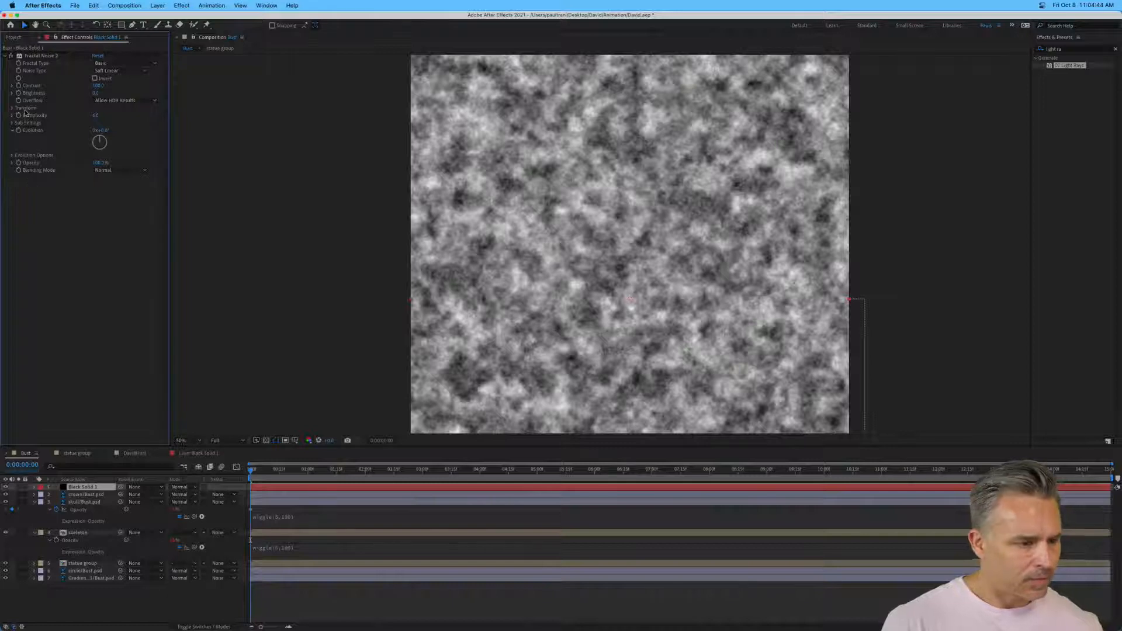
{"action": "key", "text": "super+z"}
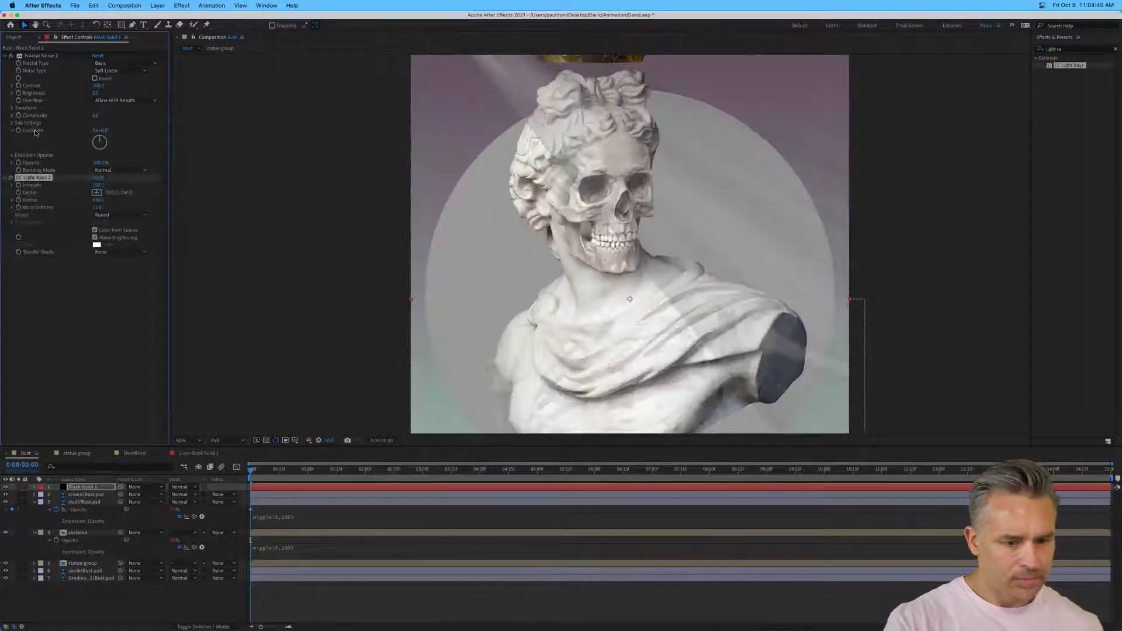
Place the CC Light Rays 2 center on the skull and move it to the upper-left corner of the artwork.
{"action": "left_click", "coordinate": [97, 193]}
{"action": "left_click", "coordinate": [605, 180]}
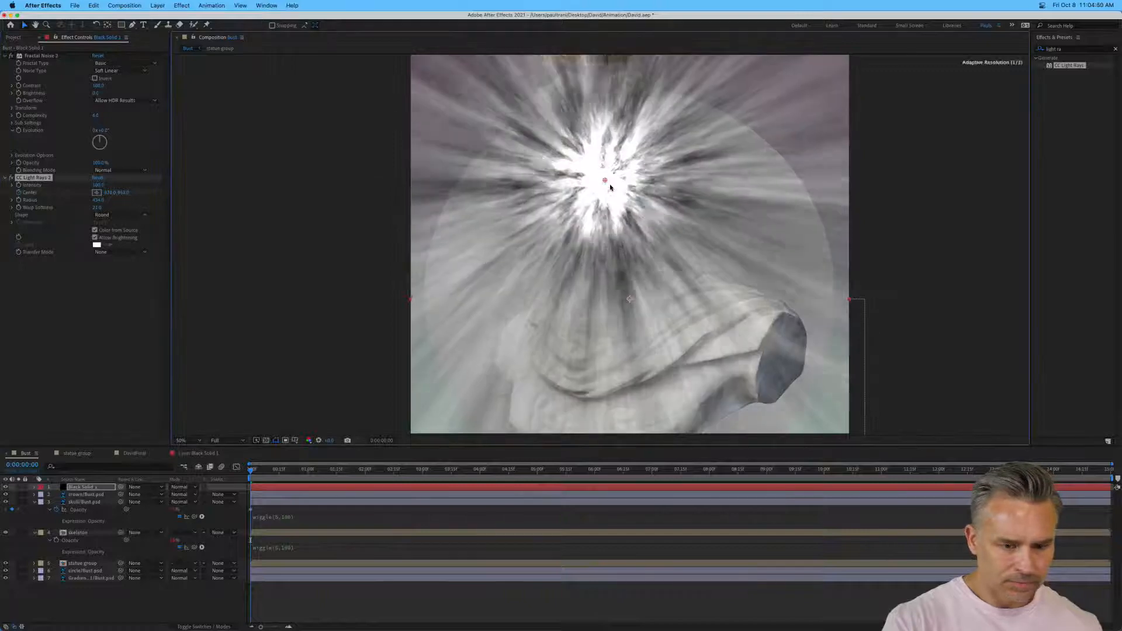
{"action": "left_click_drag", "start_coordinate": [610, 187], "coordinate": [442, 72]}
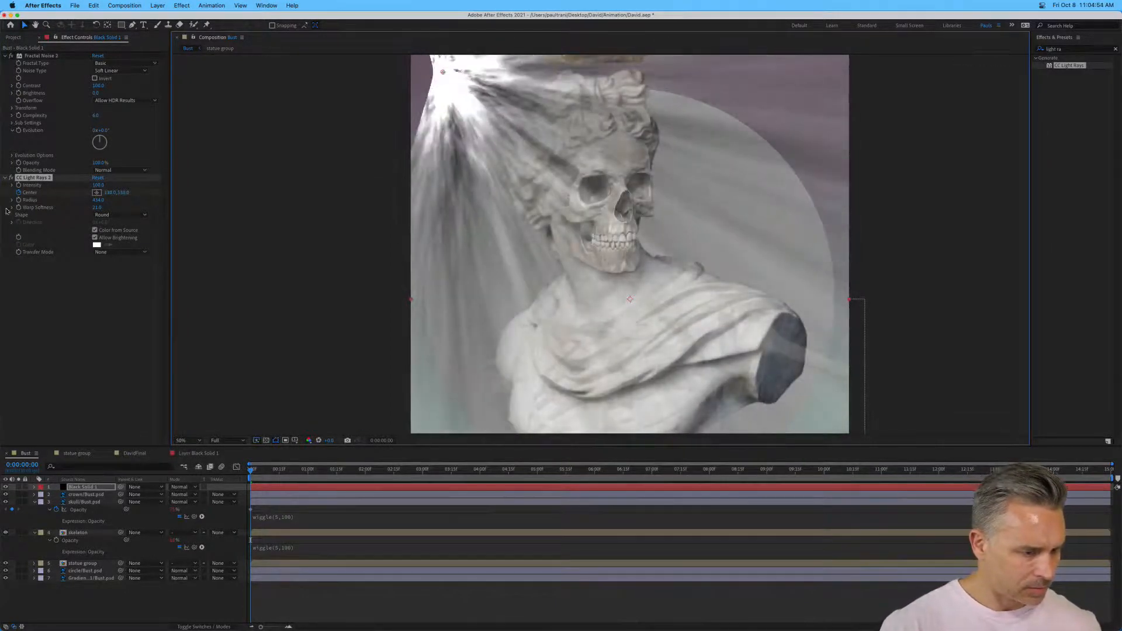
Try the Lighten and Screen transfer modes for CC Light Rays 2 and return it to None.
{"action": "left_click", "coordinate": [126, 252]}
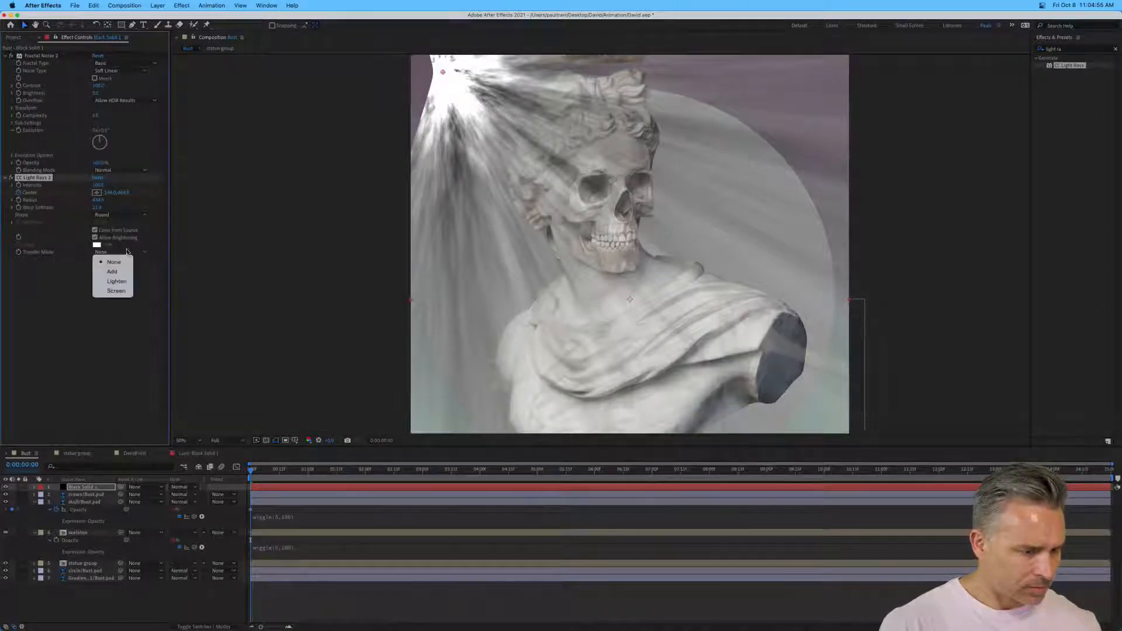
{"action": "left_click", "coordinate": [117, 282]}
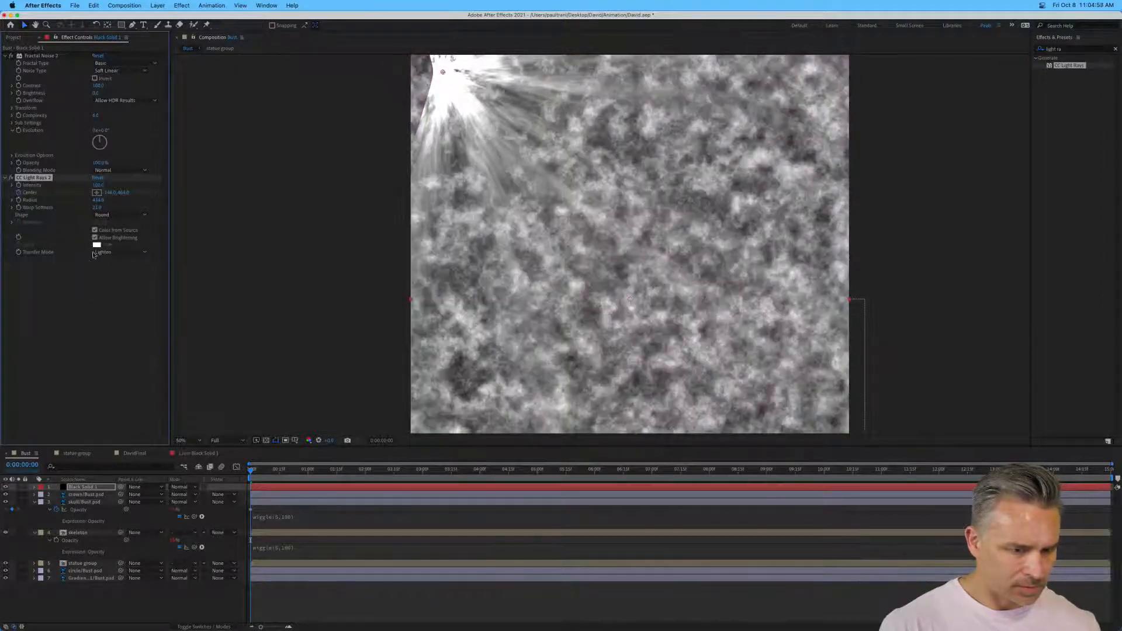
{"action": "left_click", "coordinate": [104, 252]}
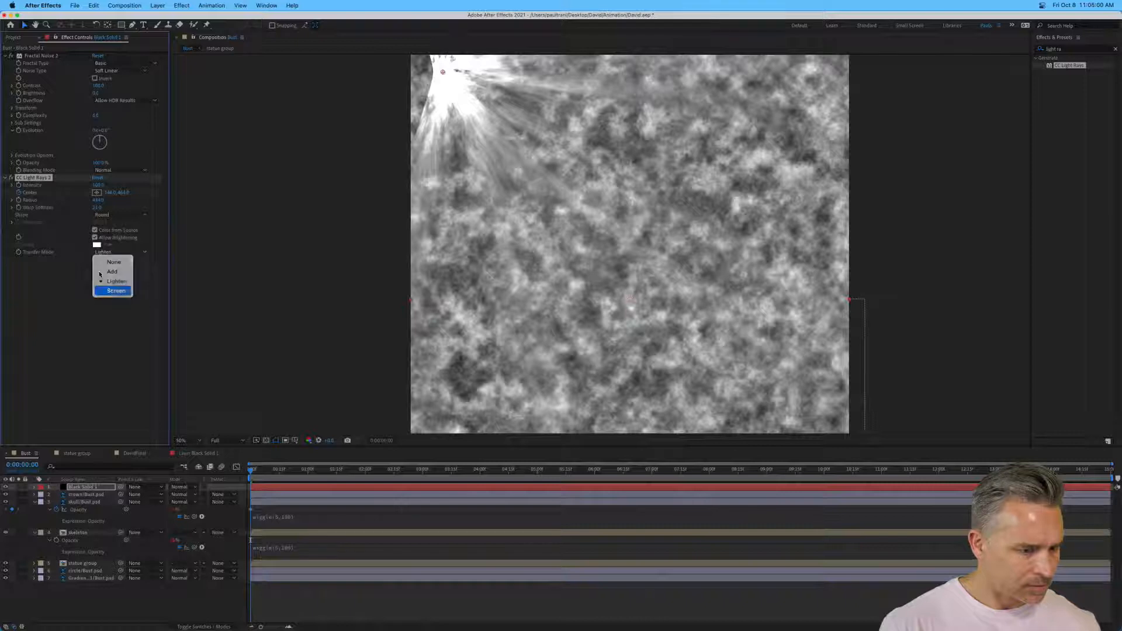
{"action": "left_click", "coordinate": [110, 292]}
{"action": "left_click", "coordinate": [108, 252]}
{"action": "left_click", "coordinate": [111, 263]}
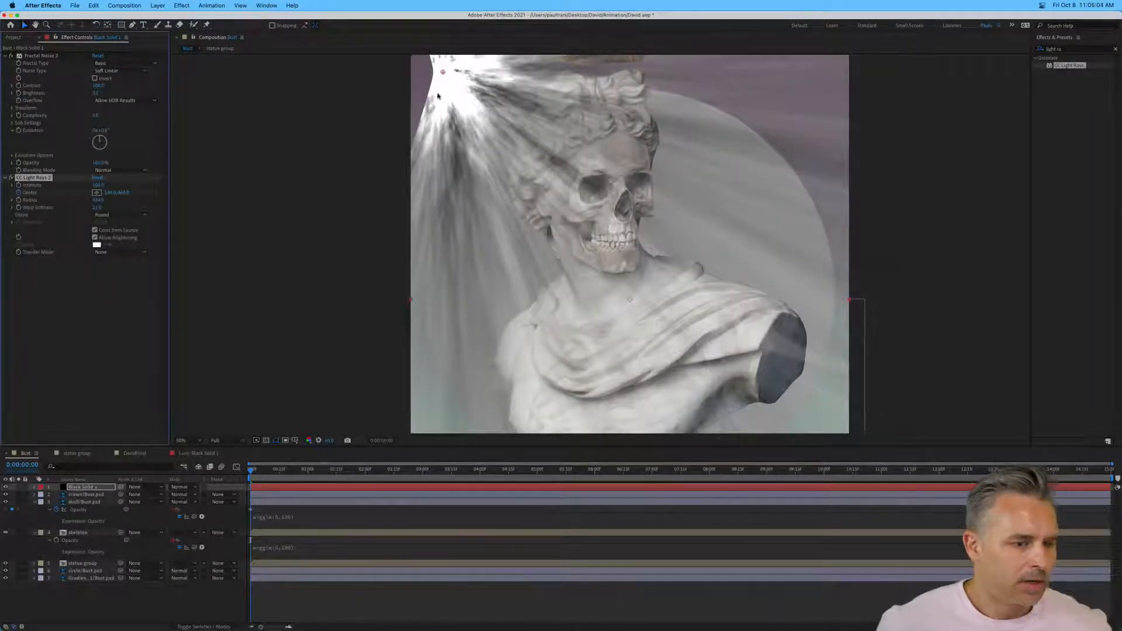
Move the light rays' center inward beside the bust's head, try Overlay on Black Solid 1 and set its blending mode to Add.
{"action": "left_click_drag", "start_coordinate": [443, 71], "coordinate": [489, 137]}
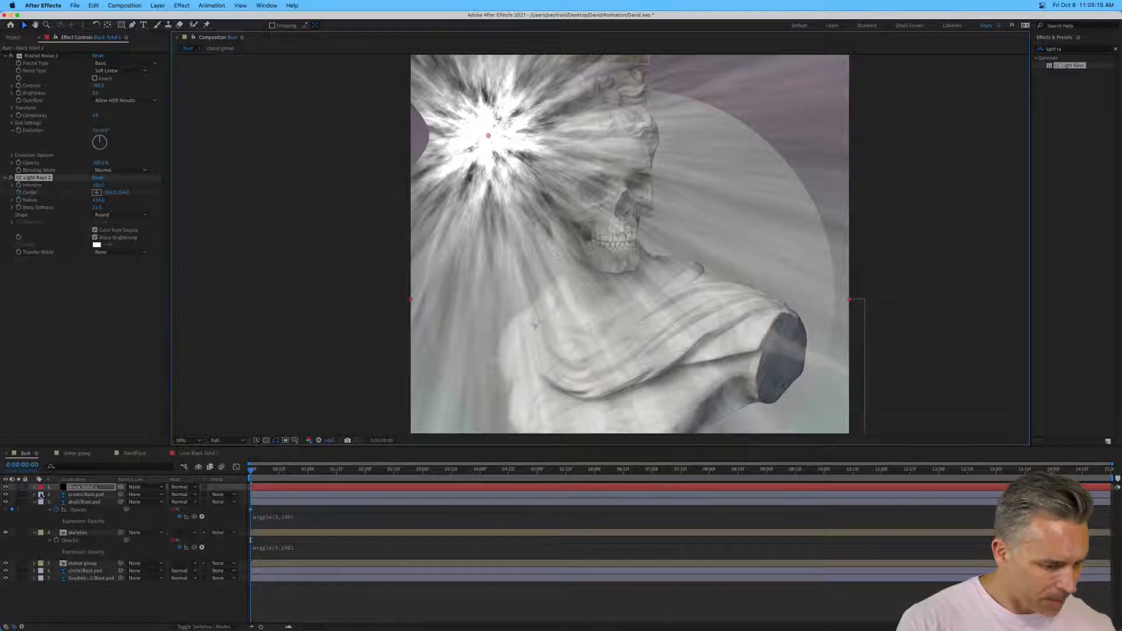
{"action": "left_click_drag", "start_coordinate": [177, 480], "coordinate": [100, 479]}
{"action": "left_click", "coordinate": [144, 490]}
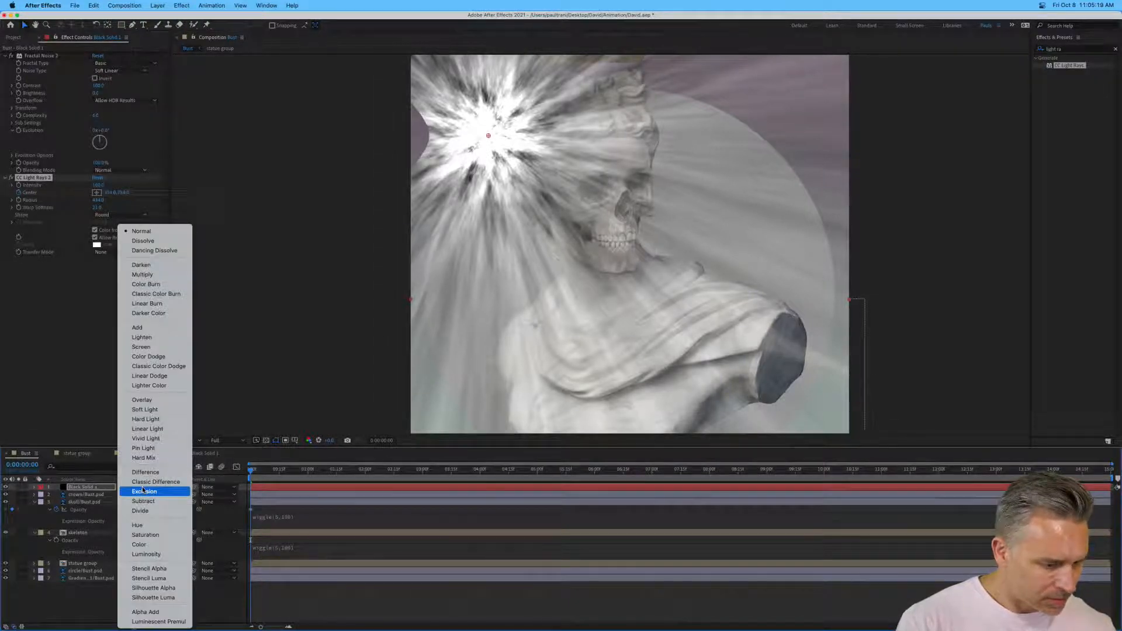
{"action": "left_click", "coordinate": [155, 405]}
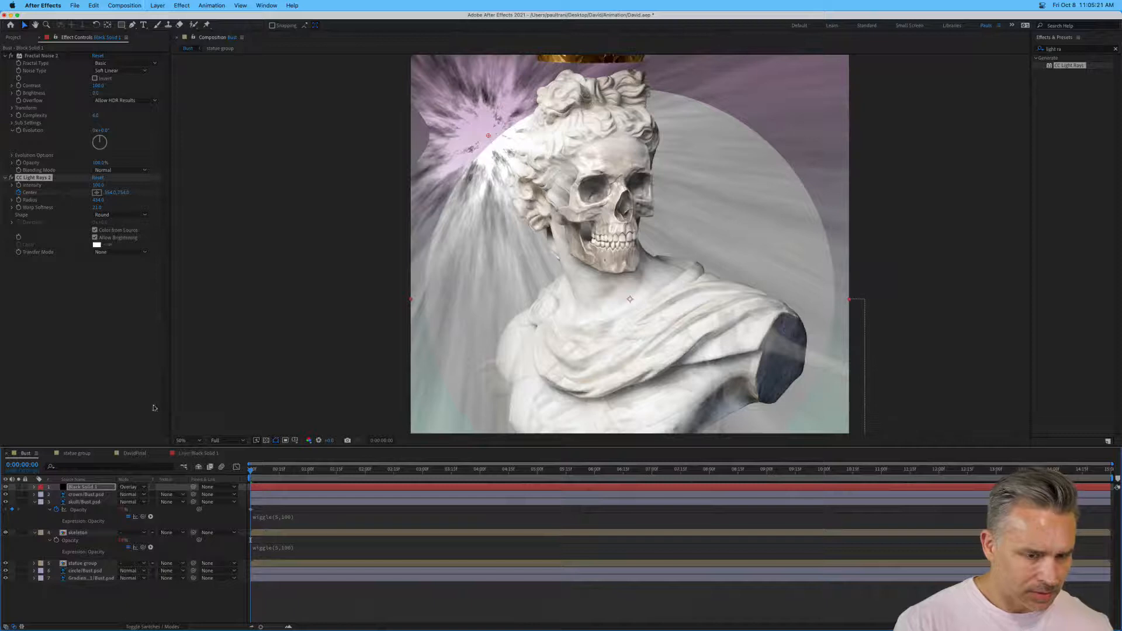
{"action": "left_click", "coordinate": [135, 488]}
{"action": "left_click", "coordinate": [137, 328]}
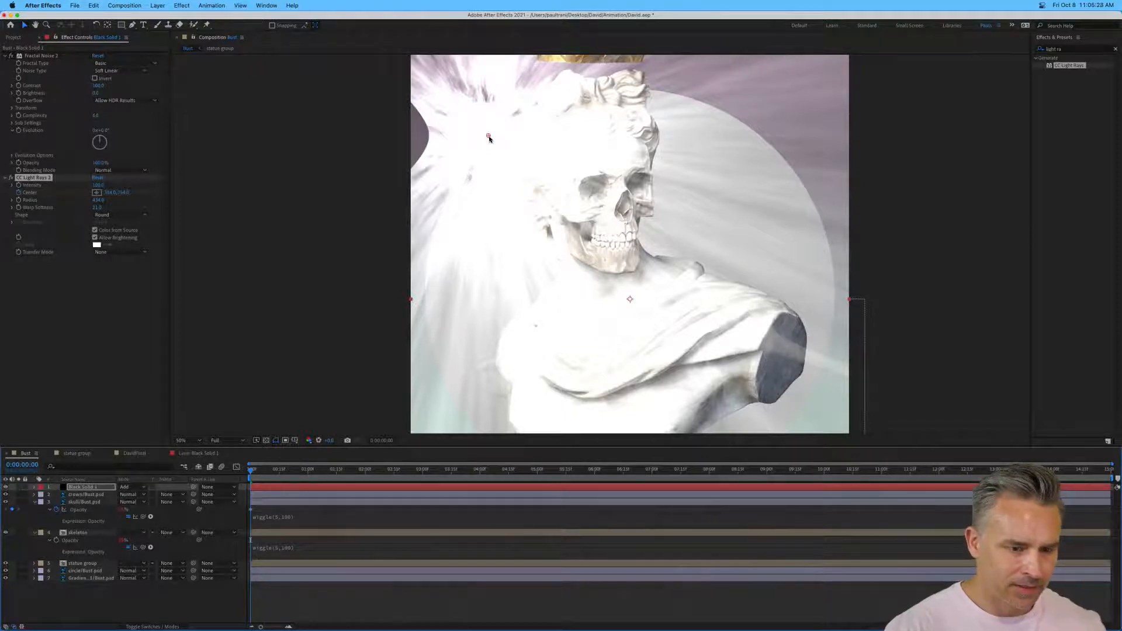
Try different positions for the CC Light Rays 2 center and leave it near the artwork's left edge, level with the skull.
{"action": "left_click_drag", "start_coordinate": [489, 138], "coordinate": [606, 199]}
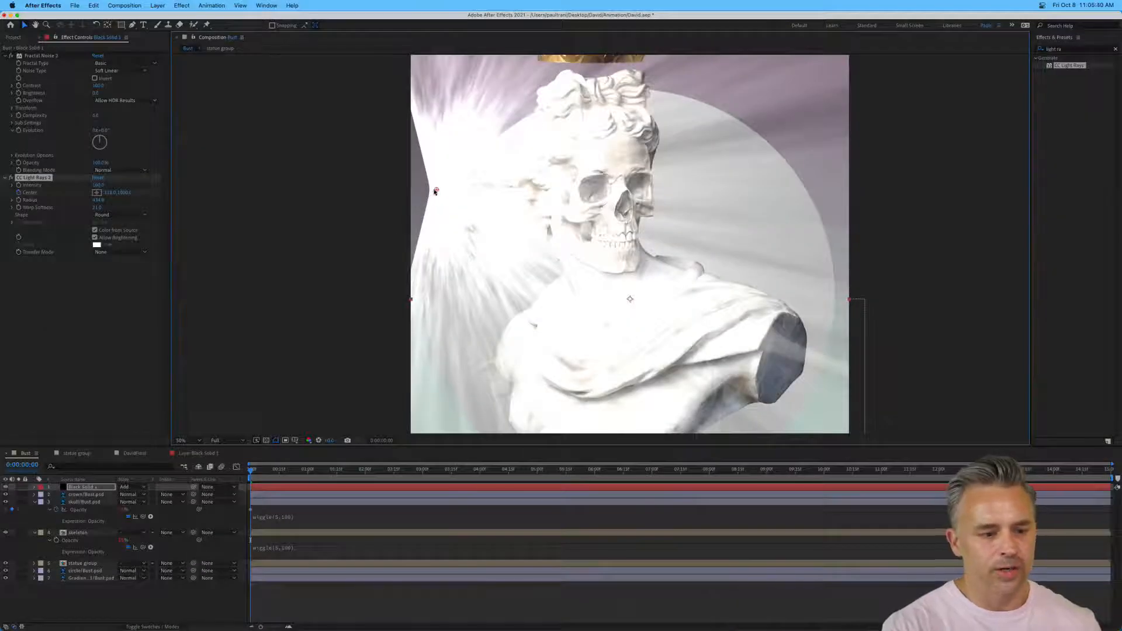
{"action": "left_click_drag", "start_coordinate": [414, 185], "coordinate": [466, 171]}
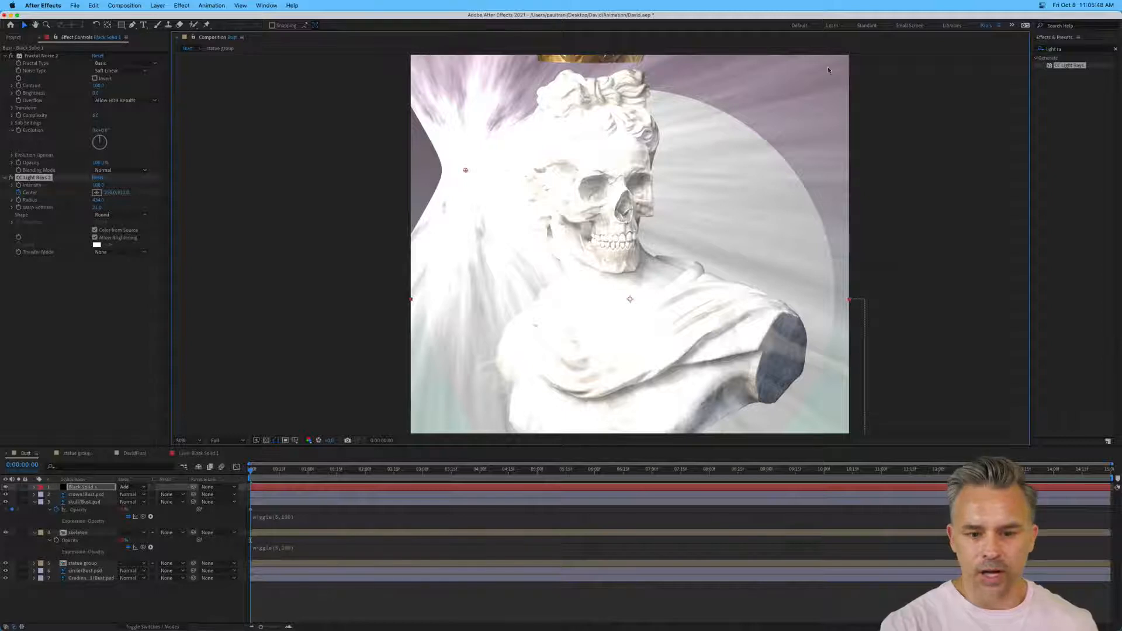
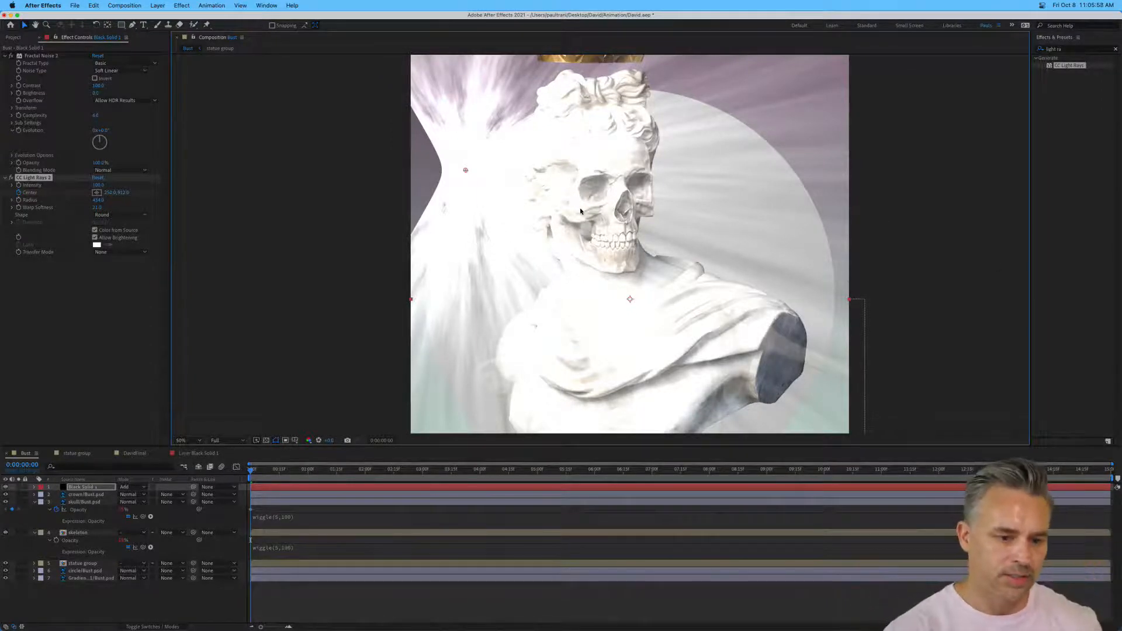
Move the CC Light Rays 2 center on Black Solid 1 upward, along the artwork's left side.
{"action": "left_click_drag", "start_coordinate": [464, 171], "coordinate": [463, 116]}
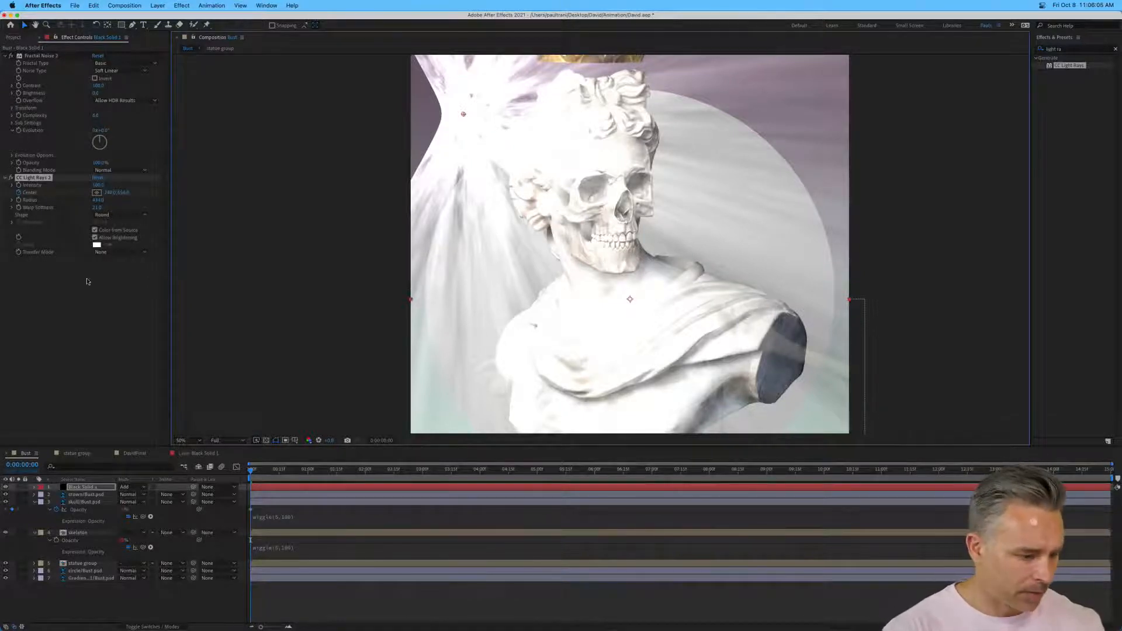
{"action": "left_click", "coordinate": [50, 488]}
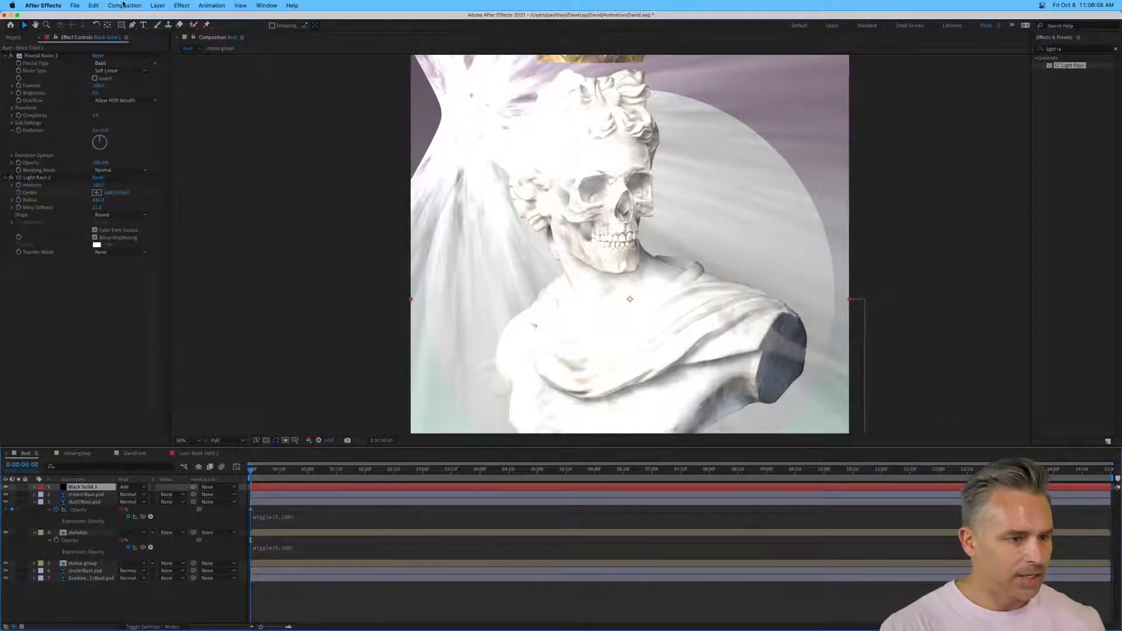
Create a new black solid larger than the composition, 4000 px wide and with an increased height.
{"action": "left_click", "coordinate": [156, 6]}
{"action": "mouse_move", "coordinate": [175, 18]}
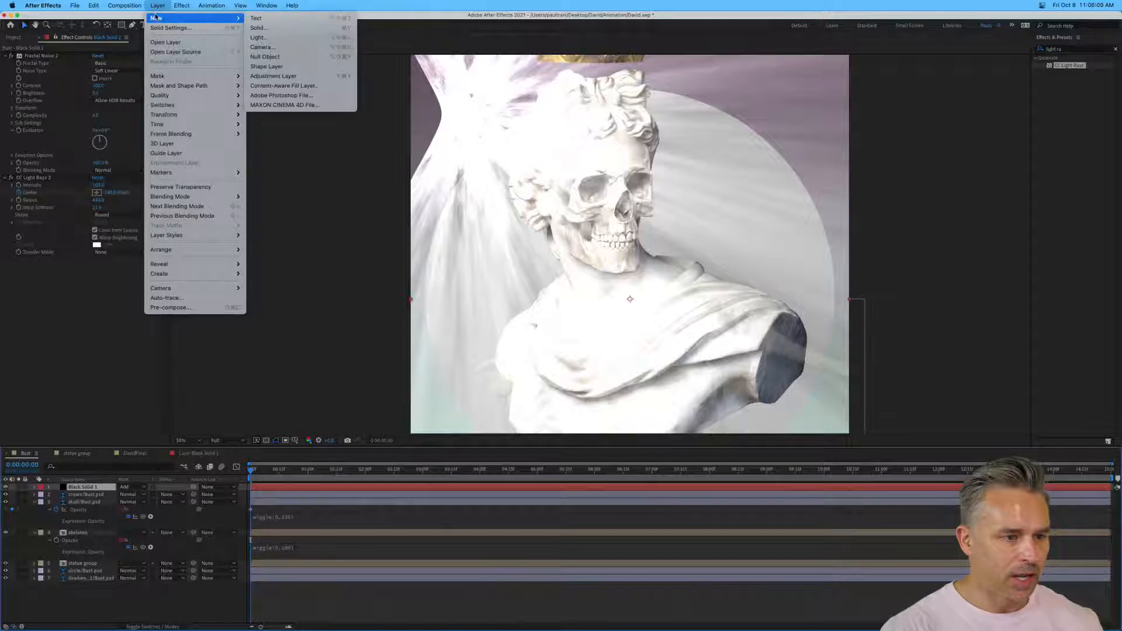
{"action": "left_click", "coordinate": [265, 27]}
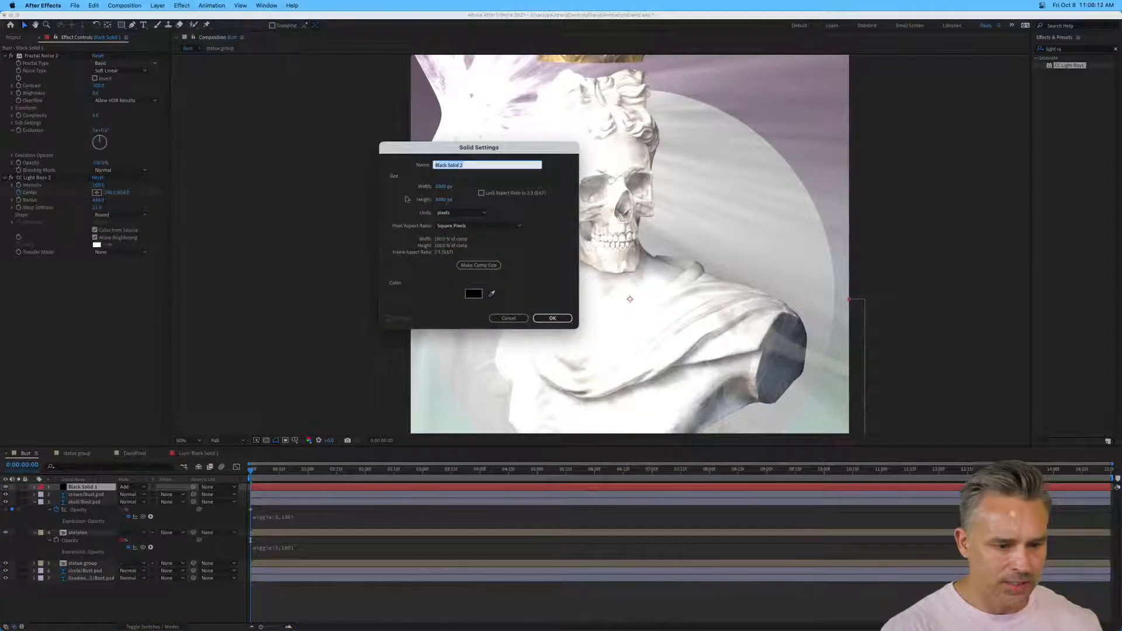
{"action": "left_click", "coordinate": [439, 200]}
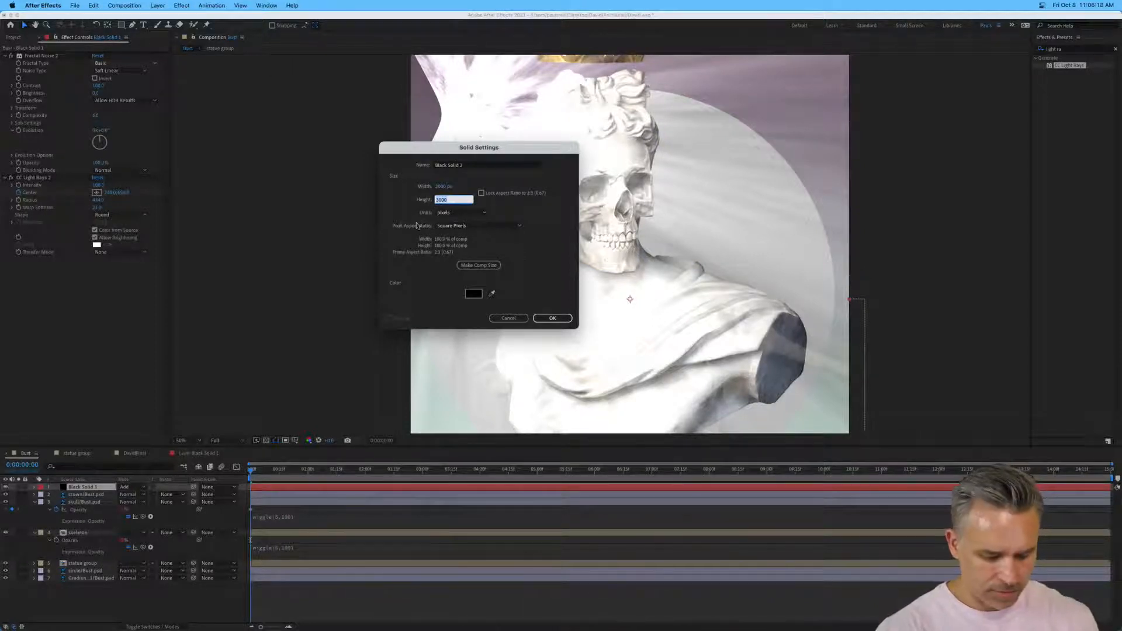
{"action": "type", "text": "600"}
{"action": "key", "text": "shift+Tab"}
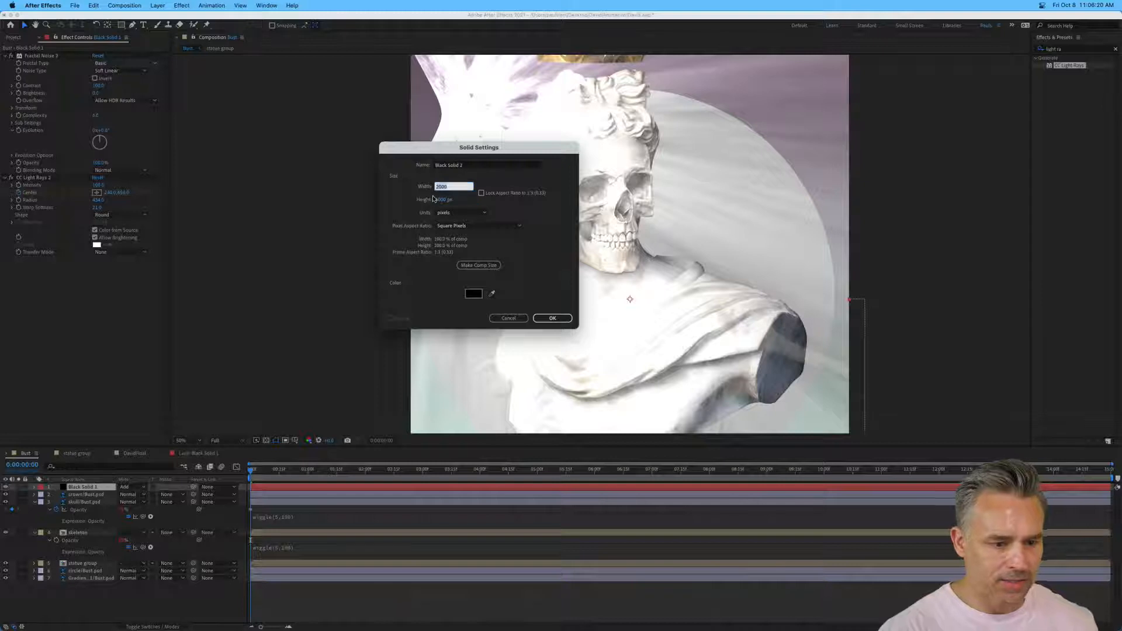
{"action": "type", "text": "4000"}
{"action": "key", "text": "Return"}
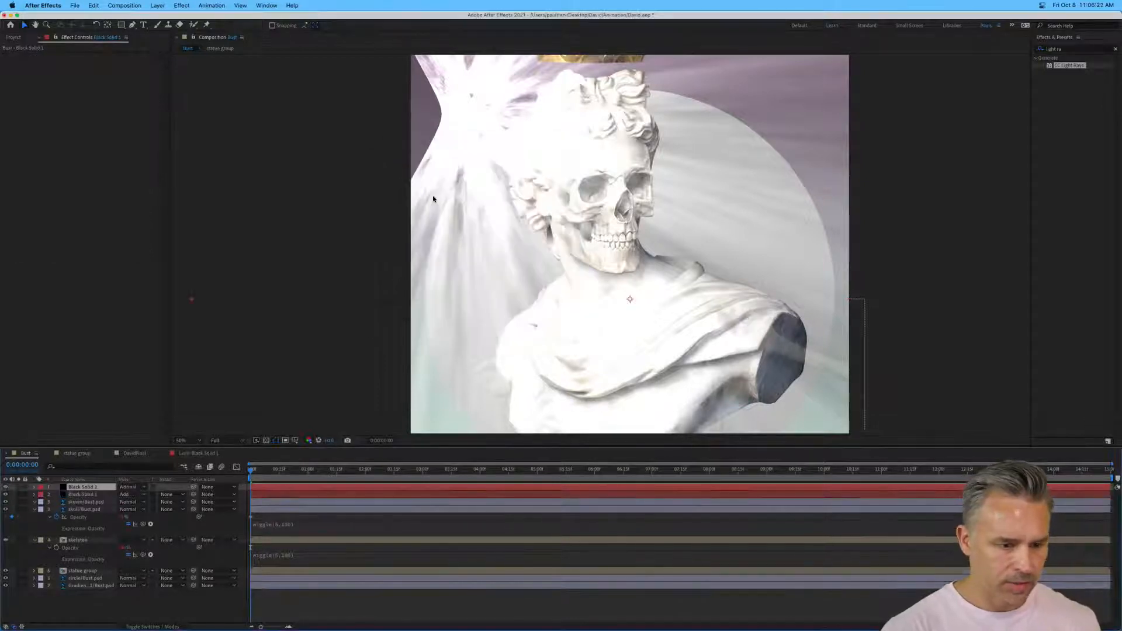
Copy Fractal Noise and CC Light Rays from Black Solid 1 onto Black Solid 2 and delete Black Solid 1.
{"action": "left_click", "coordinate": [82, 496]}
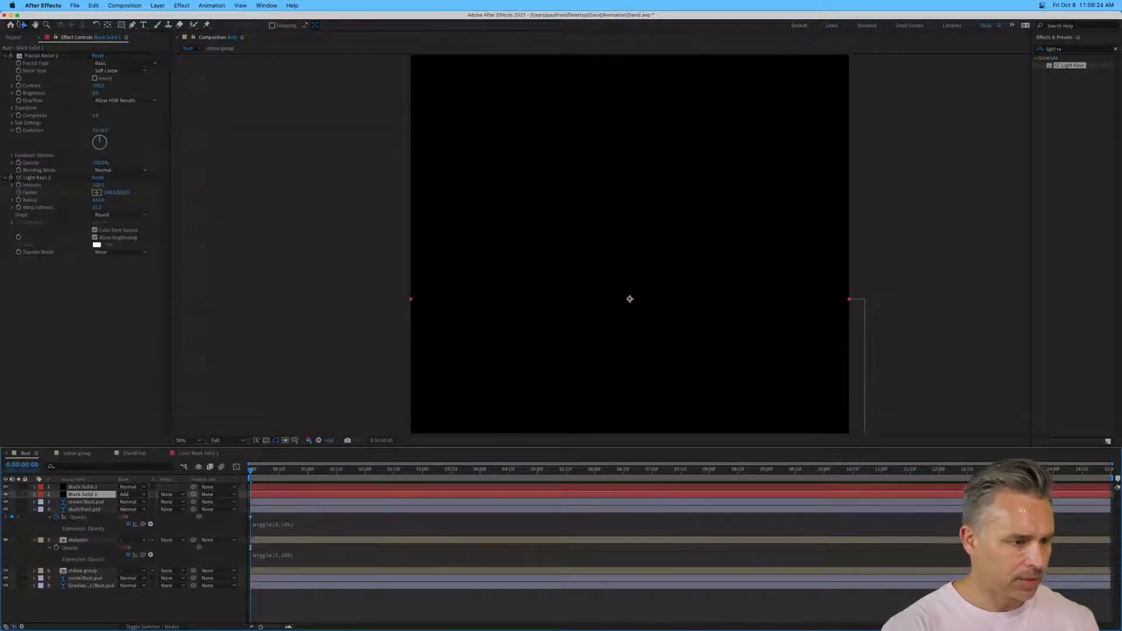
{"action": "left_click", "coordinate": [37, 55]}
{"action": "left_click", "coordinate": [33, 177], "text": "shift"}
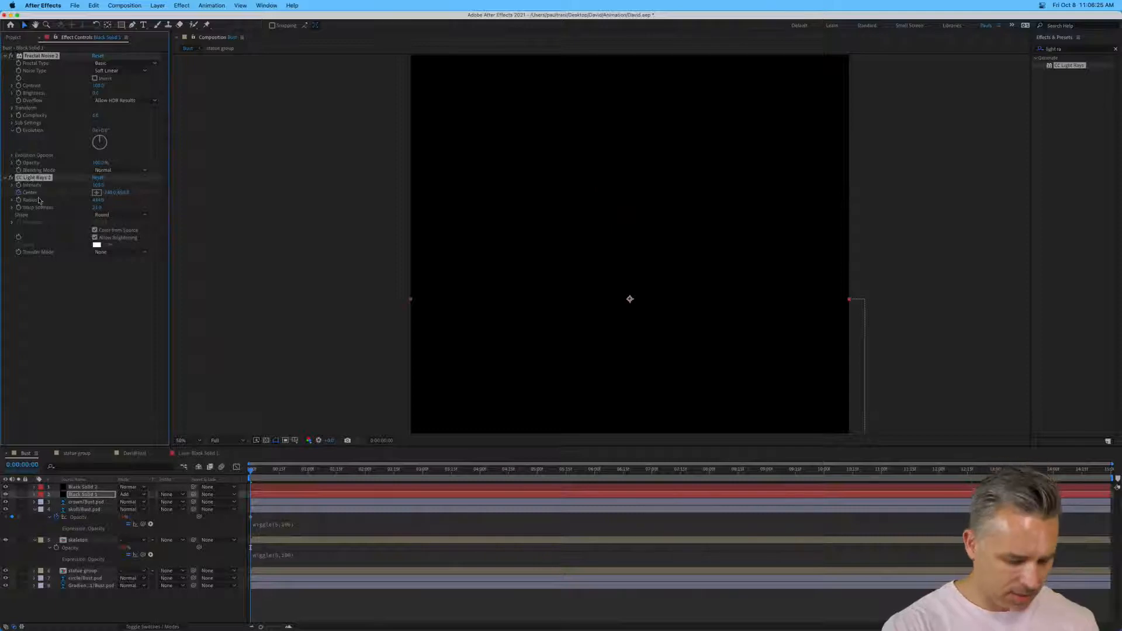
{"action": "left_click", "coordinate": [83, 486]}
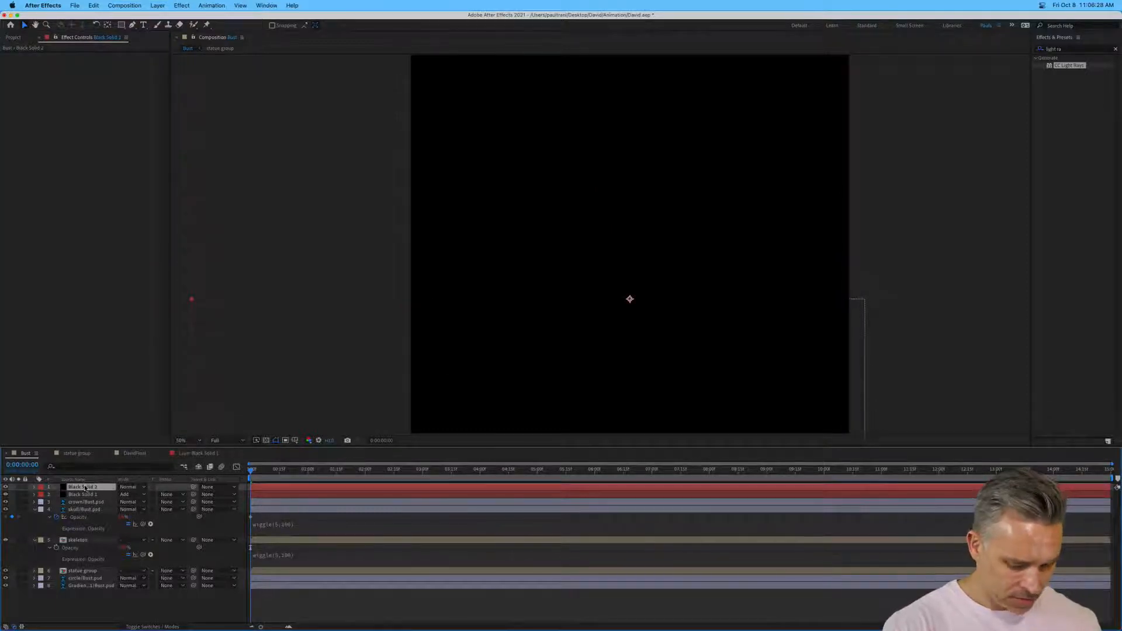
{"action": "key", "text": "super+v"}
{"action": "key", "text": "Delete"}
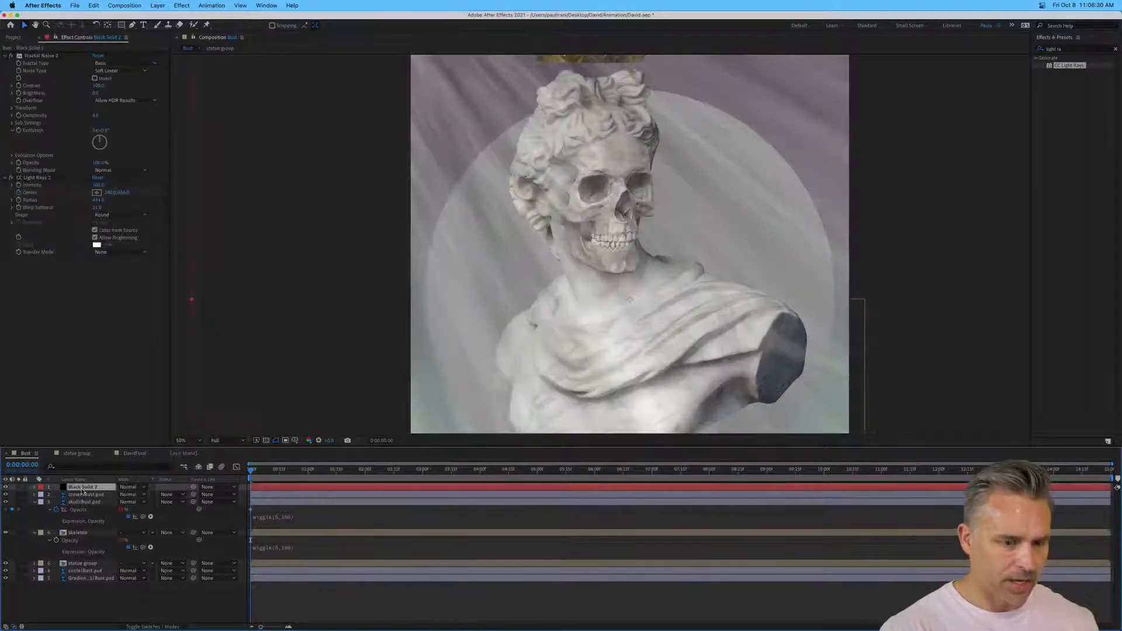
Set Black Solid 2's blending mode to Lighten and place the light rays' center just outside the artwork's upper-left corner.
{"action": "left_click", "coordinate": [137, 487]}
{"action": "left_click", "coordinate": [139, 339]}
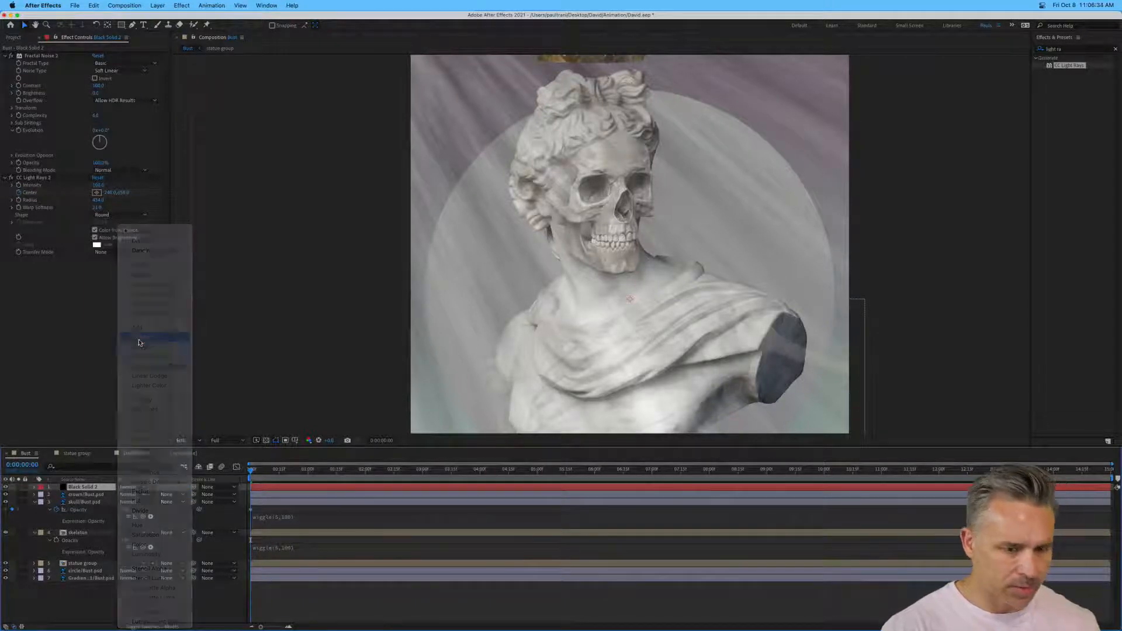
{"action": "key", "text": "comma"}
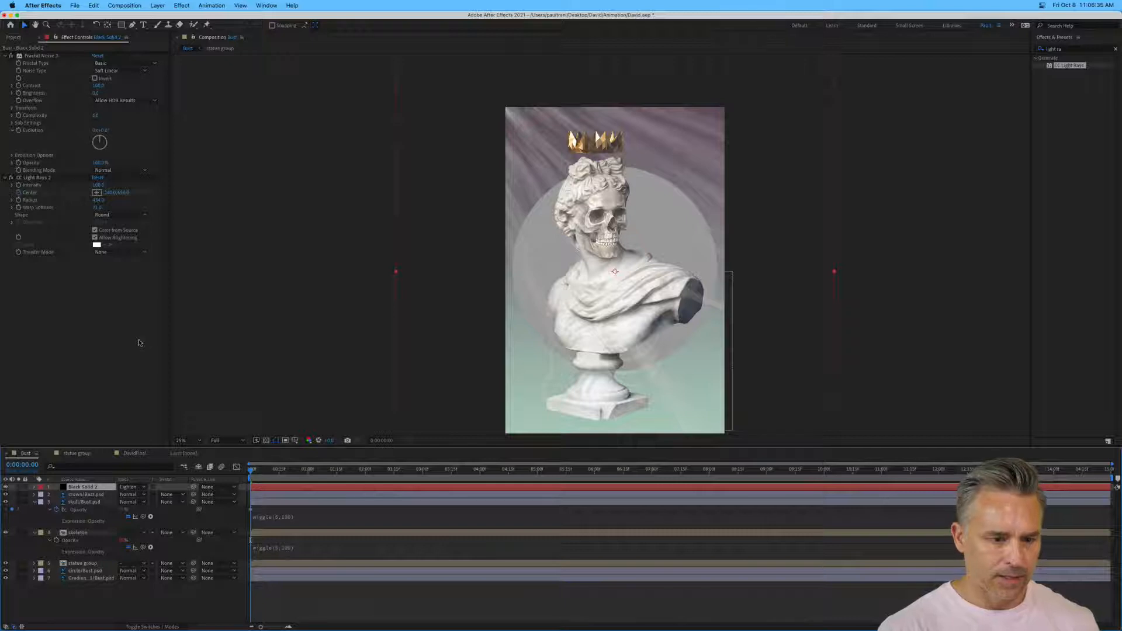
{"action": "left_click", "coordinate": [96, 192]}
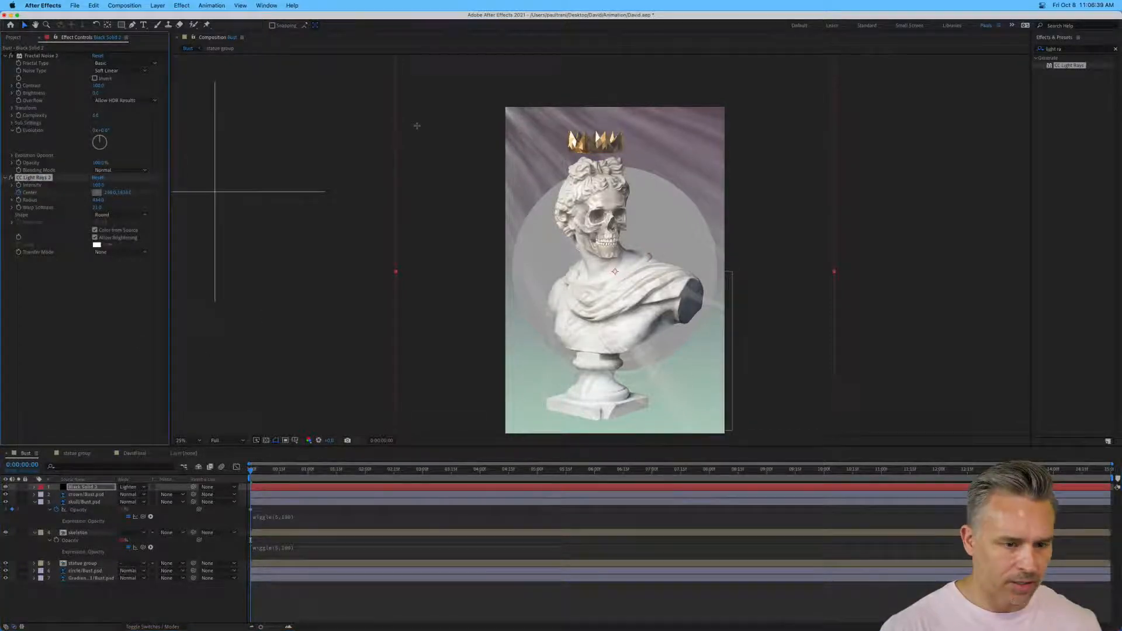
{"action": "left_click", "coordinate": [473, 95]}
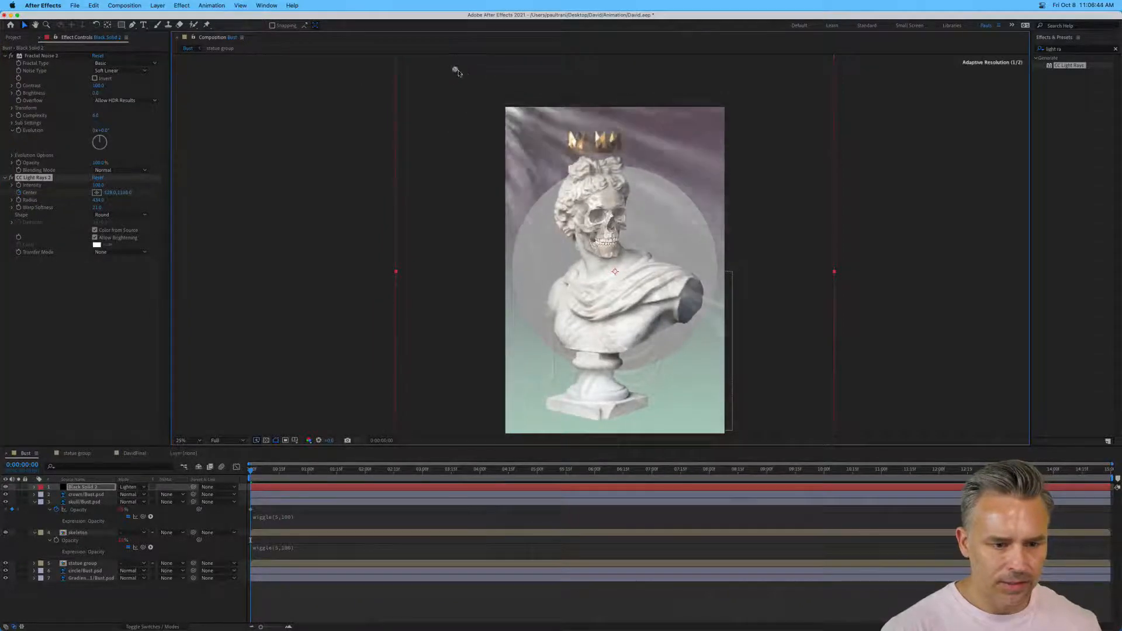
{"action": "left_click", "coordinate": [472, 74]}
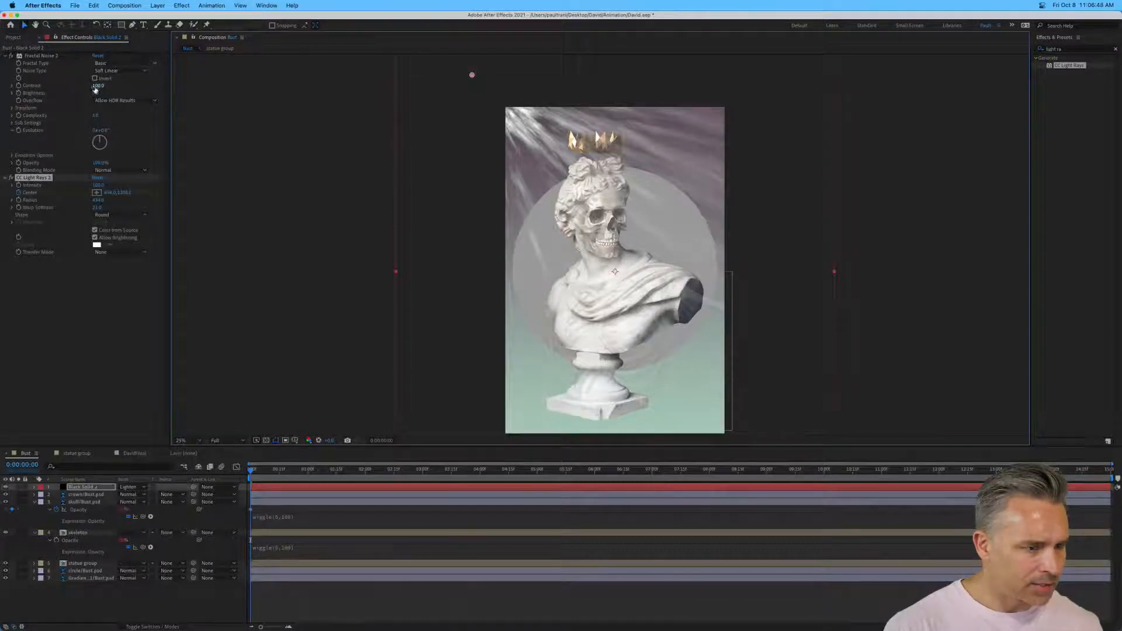
Strongly reduce the contrast of Fractal Noise 2 on Black Solid 2 and slightly lower its brightness.
{"action": "left_click_drag", "start_coordinate": [99, 88], "coordinate": [19, 79]}
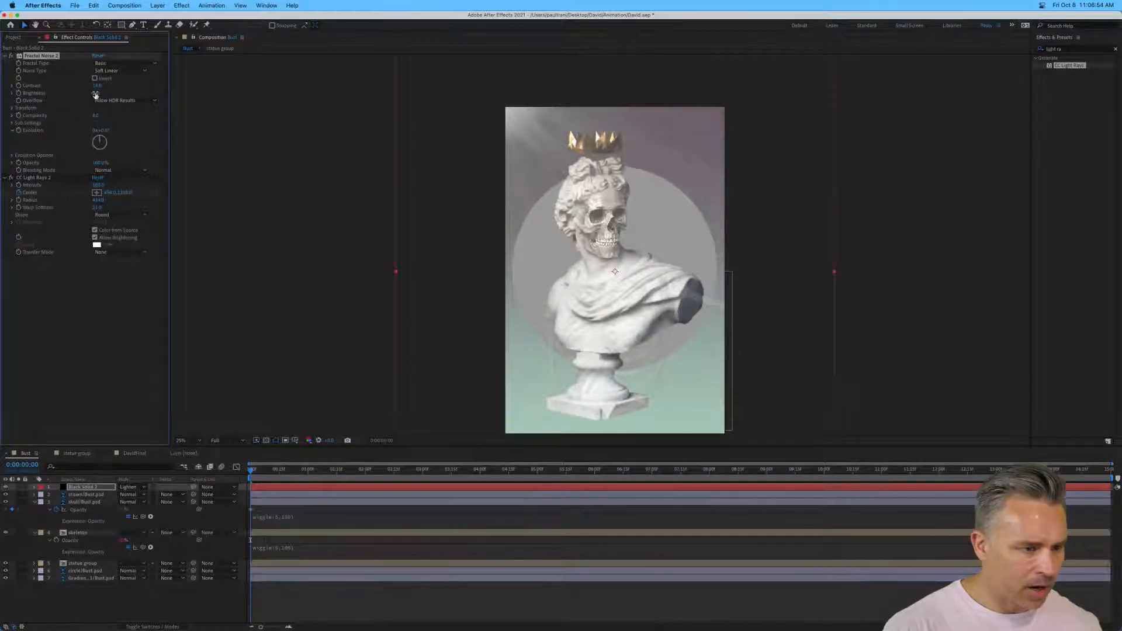
{"action": "left_click_drag", "start_coordinate": [105, 93], "coordinate": [86, 91]}
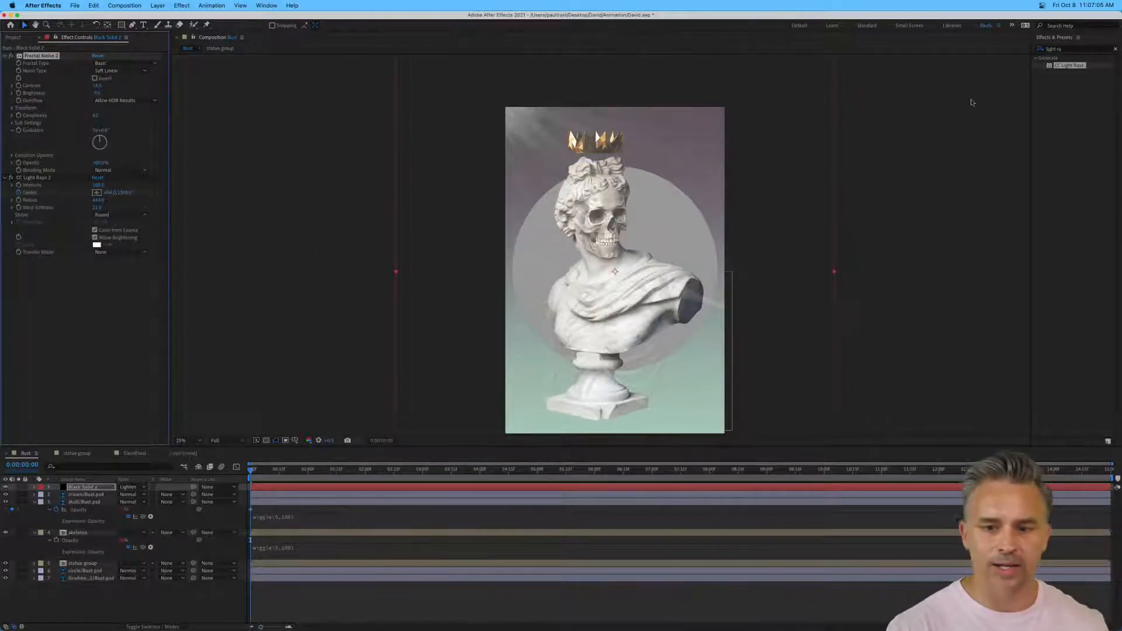
Search the effects for Tint and apply it to Black Solid 2.
{"action": "left_click", "coordinate": [1090, 49]}
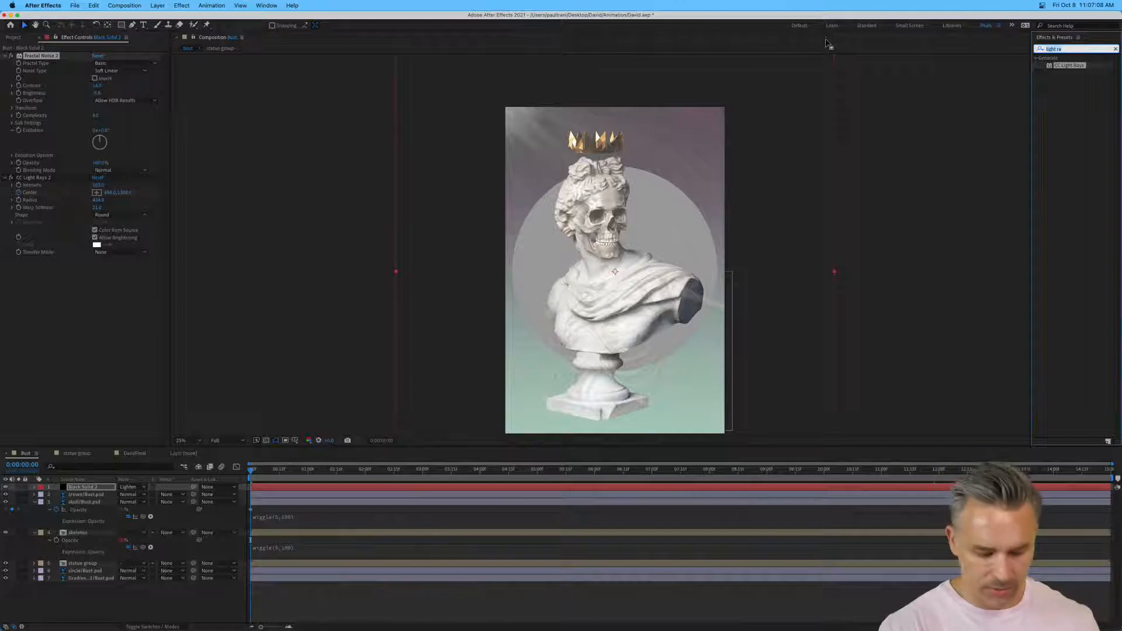
{"action": "type", "text": "tint"}
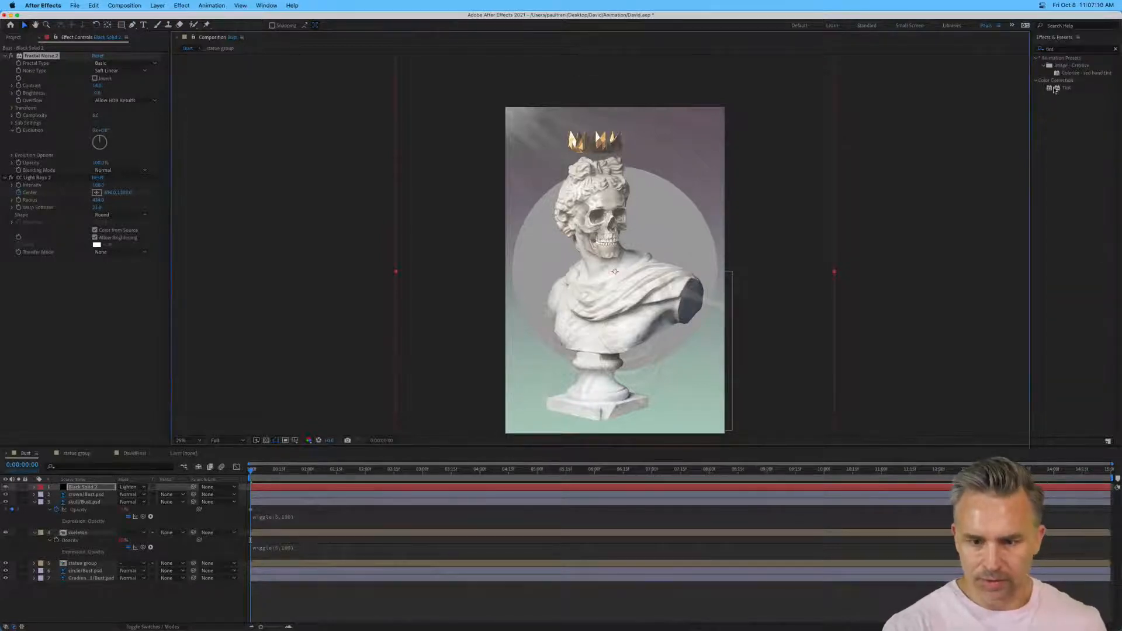
{"action": "left_click_drag", "start_coordinate": [1055, 88], "coordinate": [576, 331]}
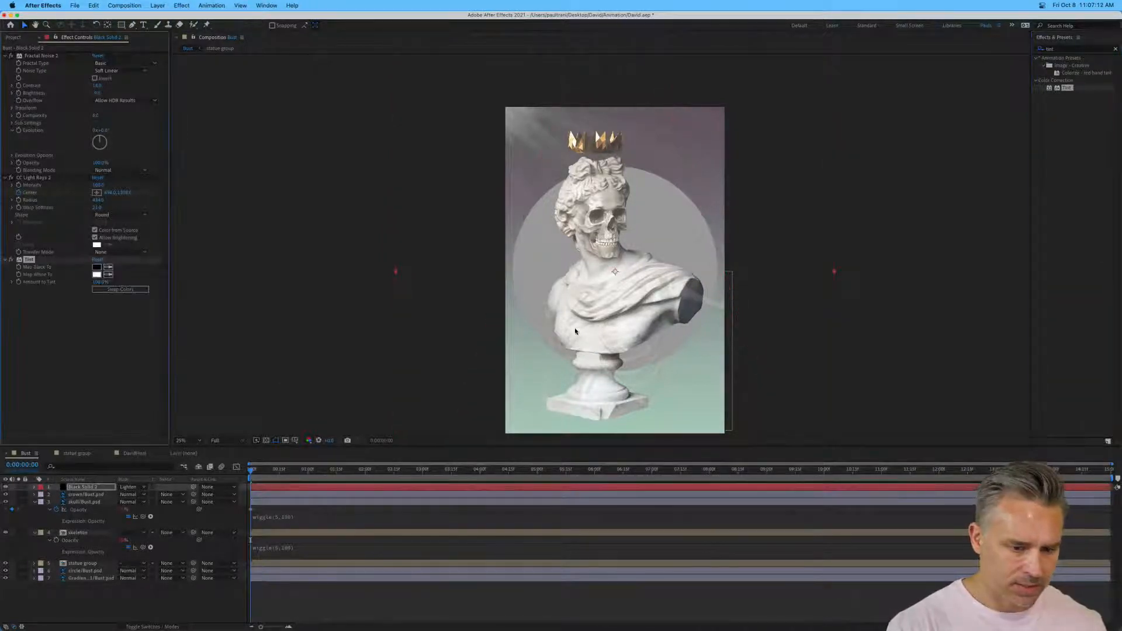
Set the Tint effect's Map Black To color to a light pink-violet.
{"action": "left_click", "coordinate": [96, 268]}
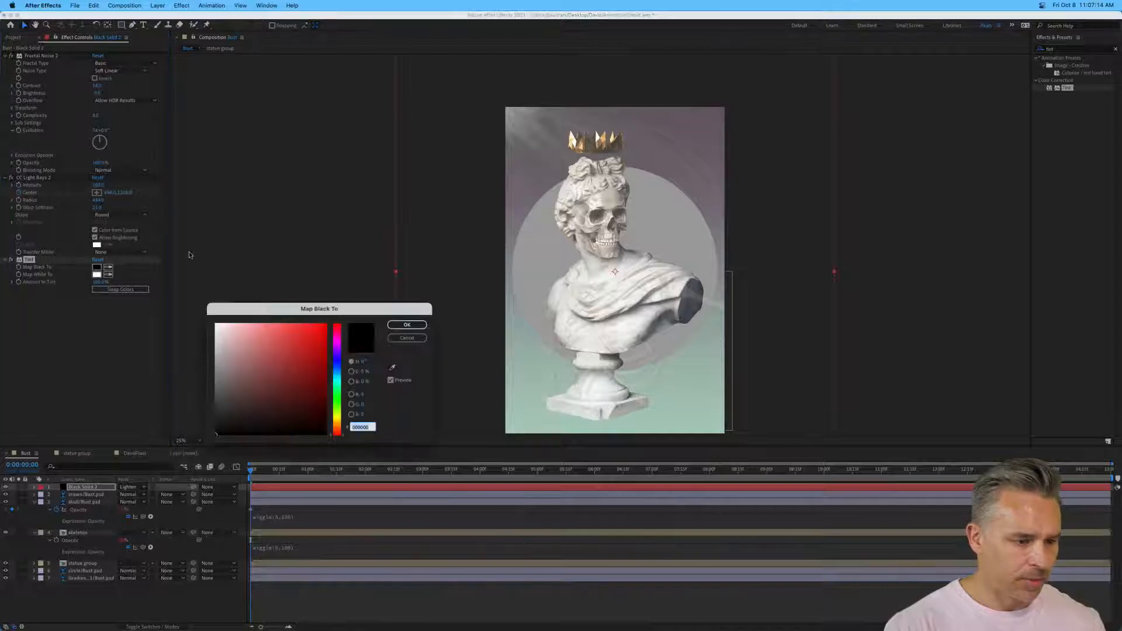
{"action": "left_click_drag", "start_coordinate": [299, 342], "coordinate": [327, 355]}
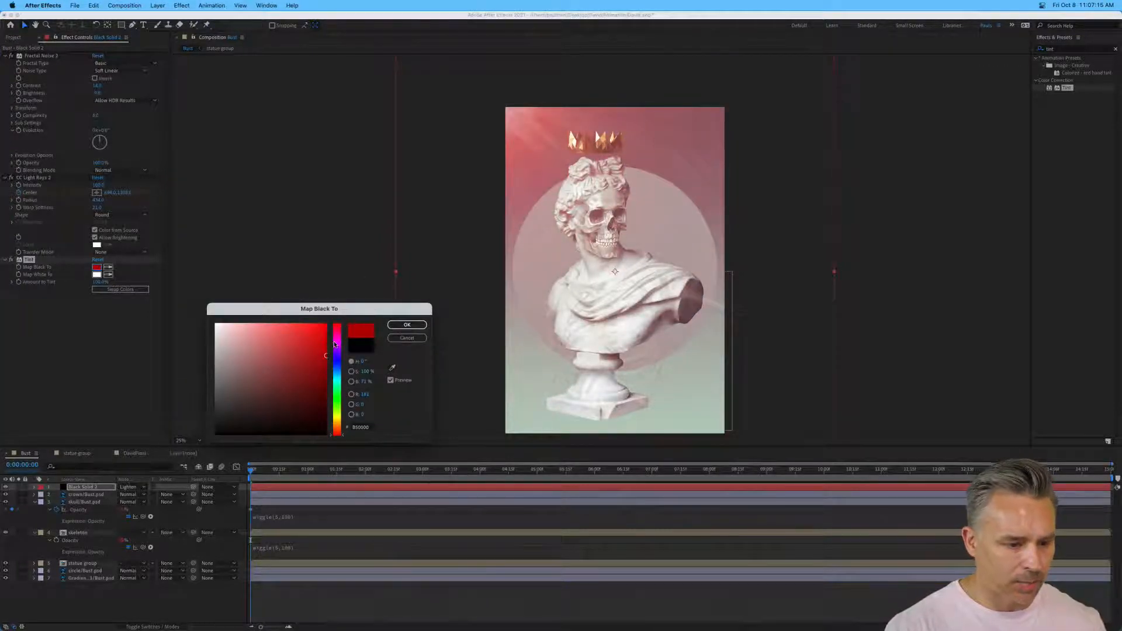
{"action": "left_click", "coordinate": [334, 344]}
{"action": "left_click", "coordinate": [251, 323]}
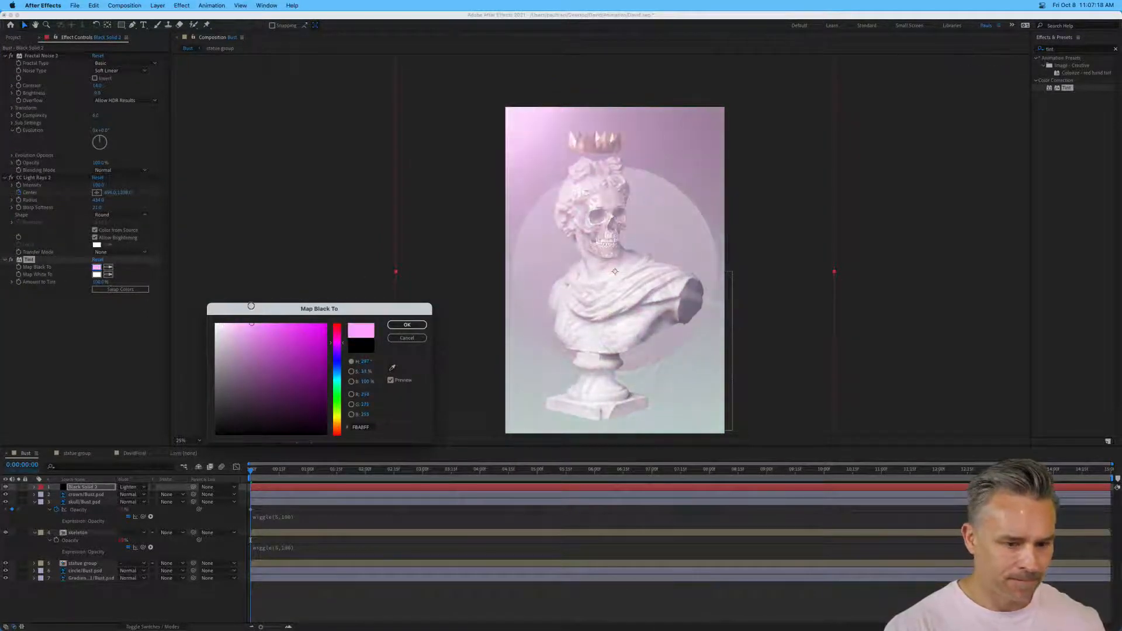
{"action": "left_click", "coordinate": [408, 325]}
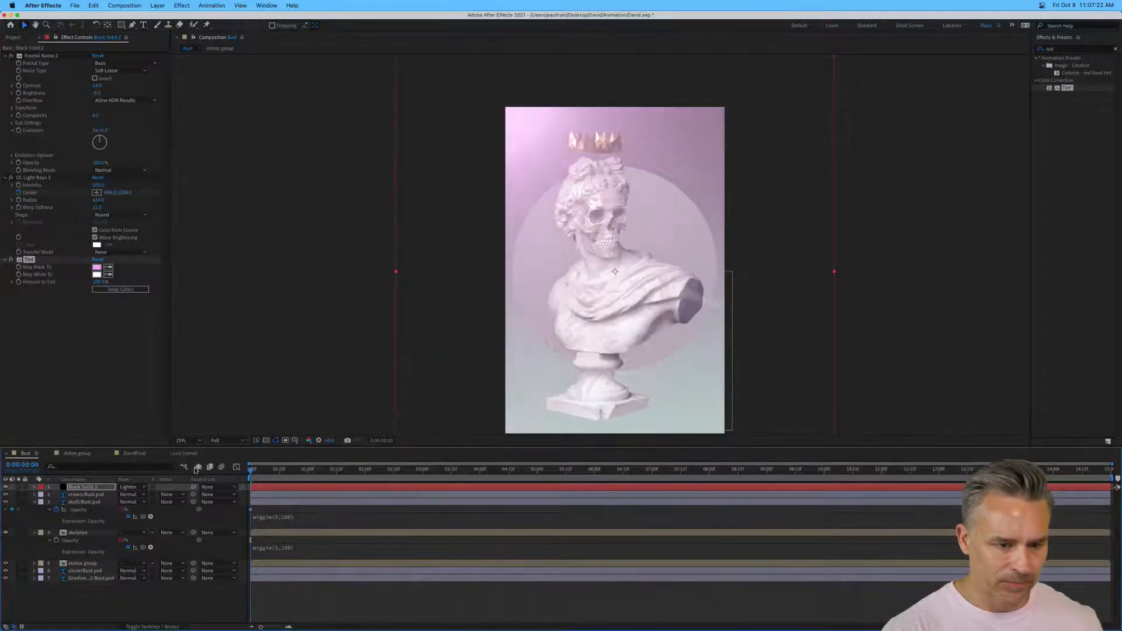
Move the CC Light Rays 2 center inside the artwork's upper-left corner, beside the crown, and turn off the Tint effect.
{"action": "left_click", "coordinate": [75, 487]}
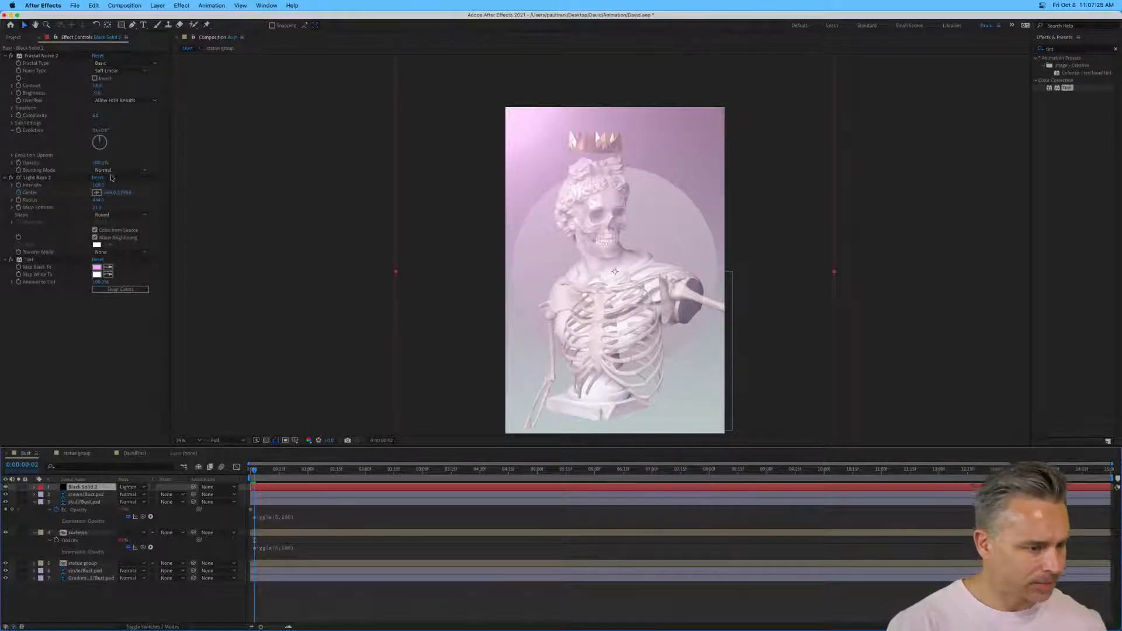
{"action": "left_click", "coordinate": [97, 193]}
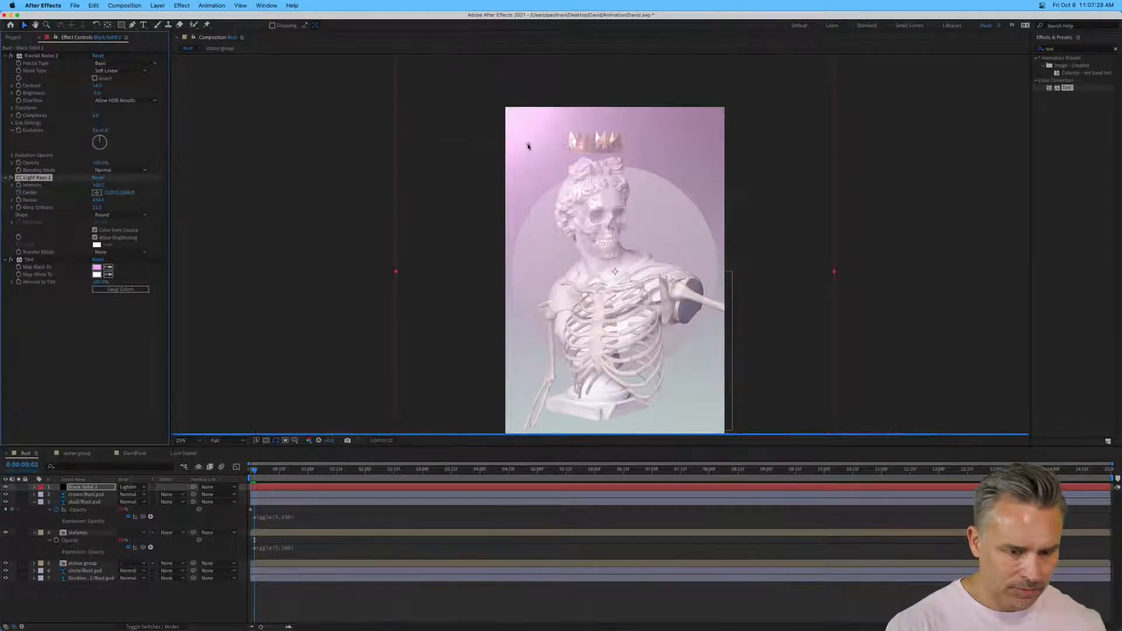
{"action": "mouse_move", "coordinate": [528, 146]}
{"action": "left_mouse_down"}
{"action": "mouse_move", "coordinate": [639, 376]}
{"action": "mouse_move", "coordinate": [503, 109]}
{"action": "mouse_move", "coordinate": [537, 132]}
{"action": "left_mouse_up"}
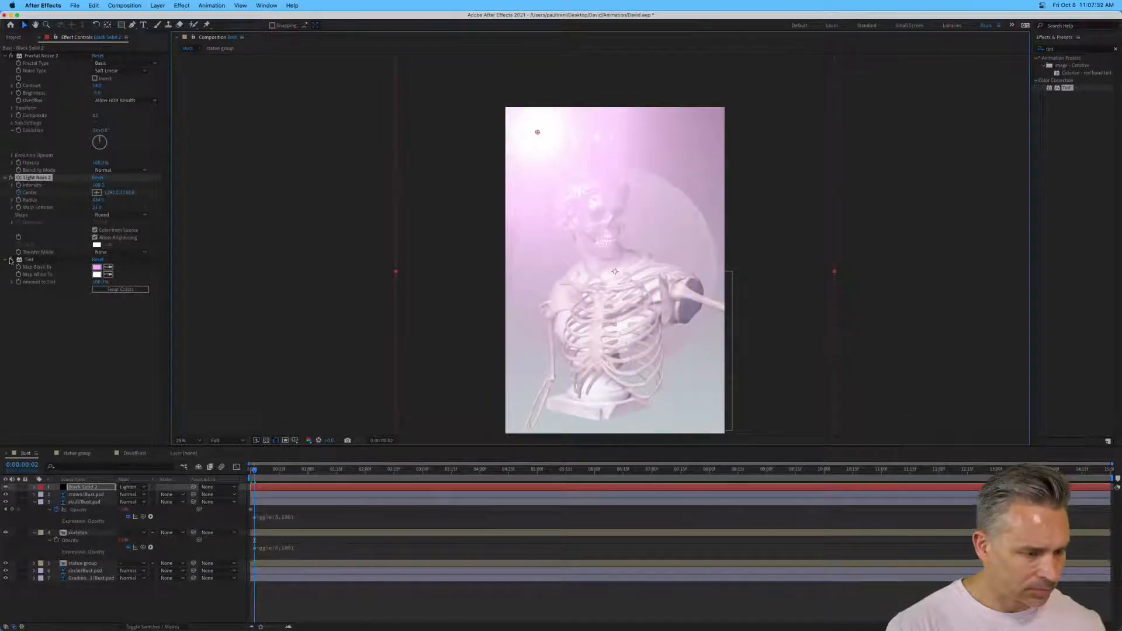
{"action": "left_click", "coordinate": [10, 259]}
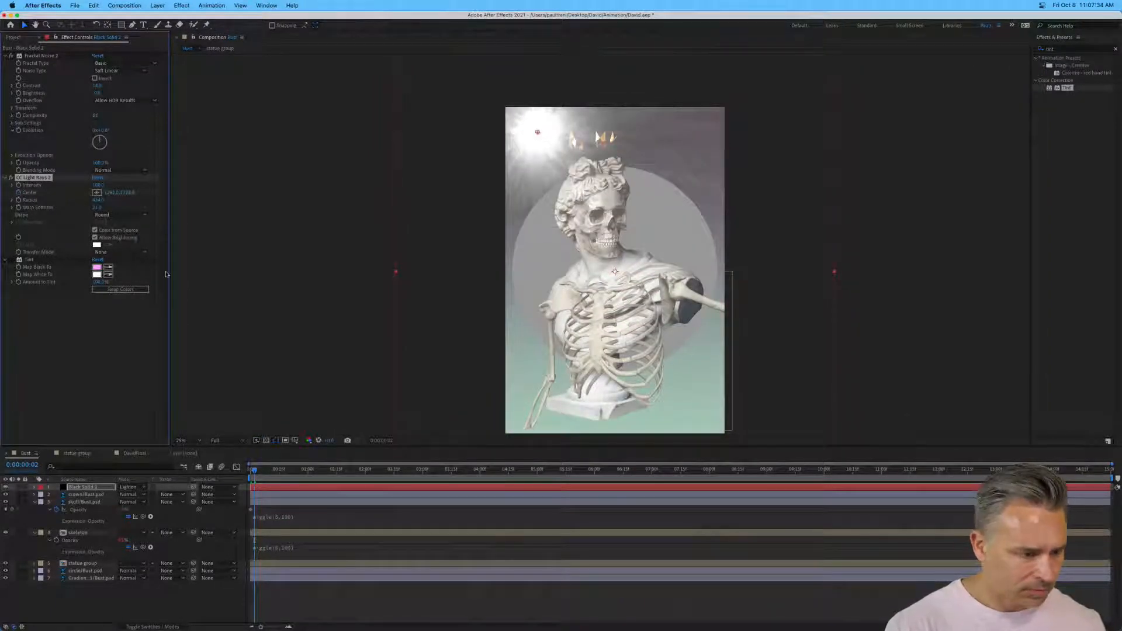
Set the Tint effect's Map Black To colour to dark purple and turn the effect on for Black Solid 2.
{"action": "left_click", "coordinate": [97, 267]}
{"action": "left_click_drag", "start_coordinate": [288, 377], "coordinate": [355, 388]}
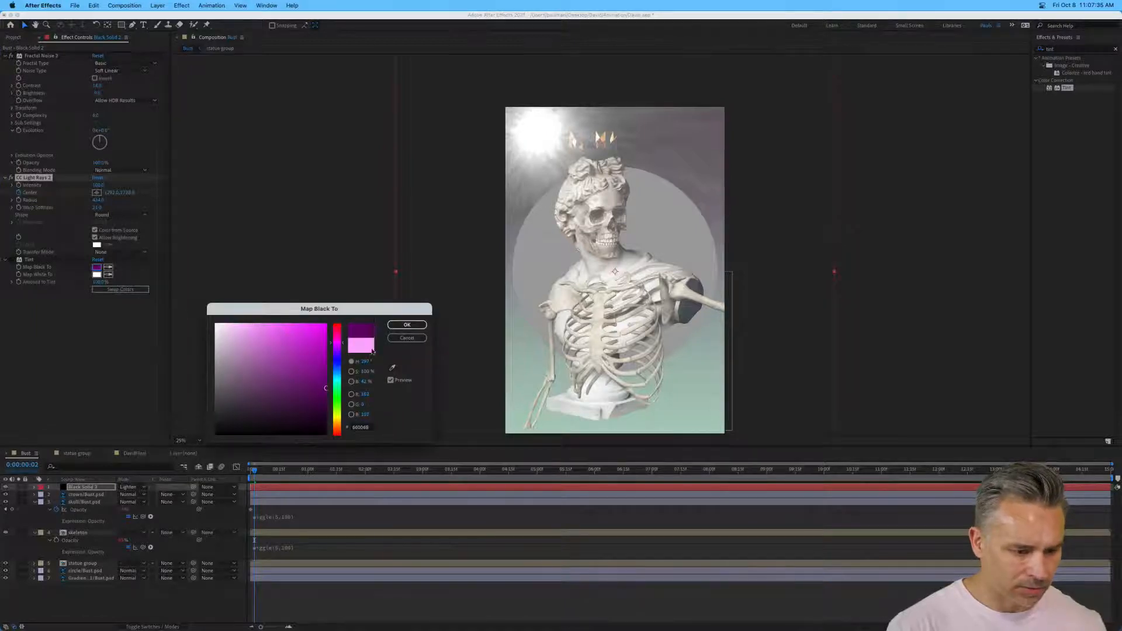
{"action": "left_click", "coordinate": [407, 324]}
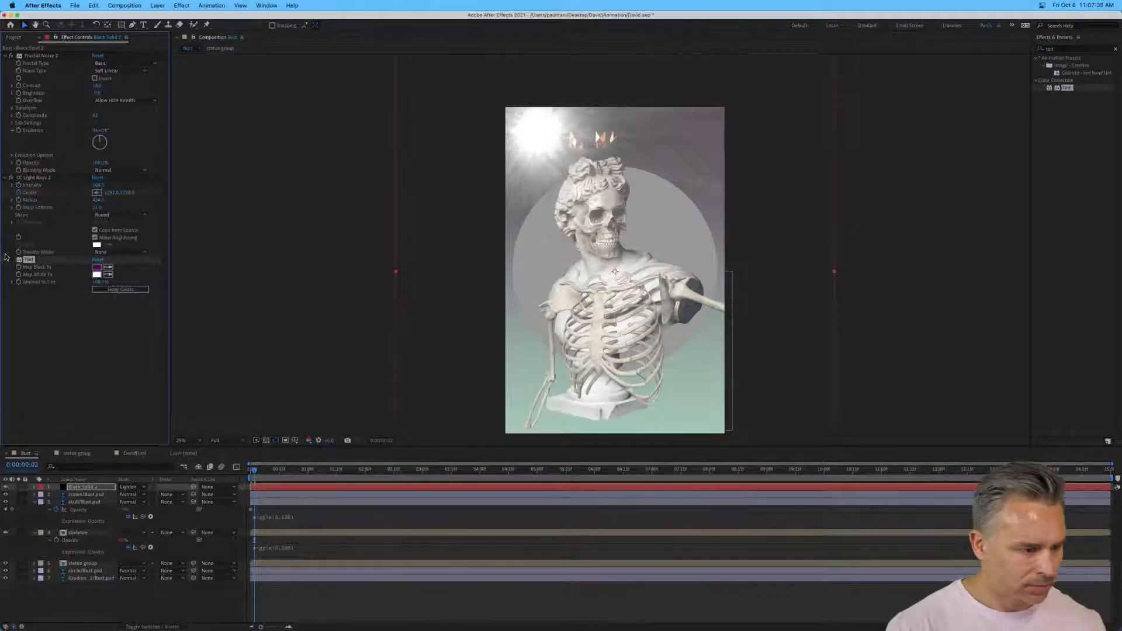
{"action": "left_click", "coordinate": [12, 259]}
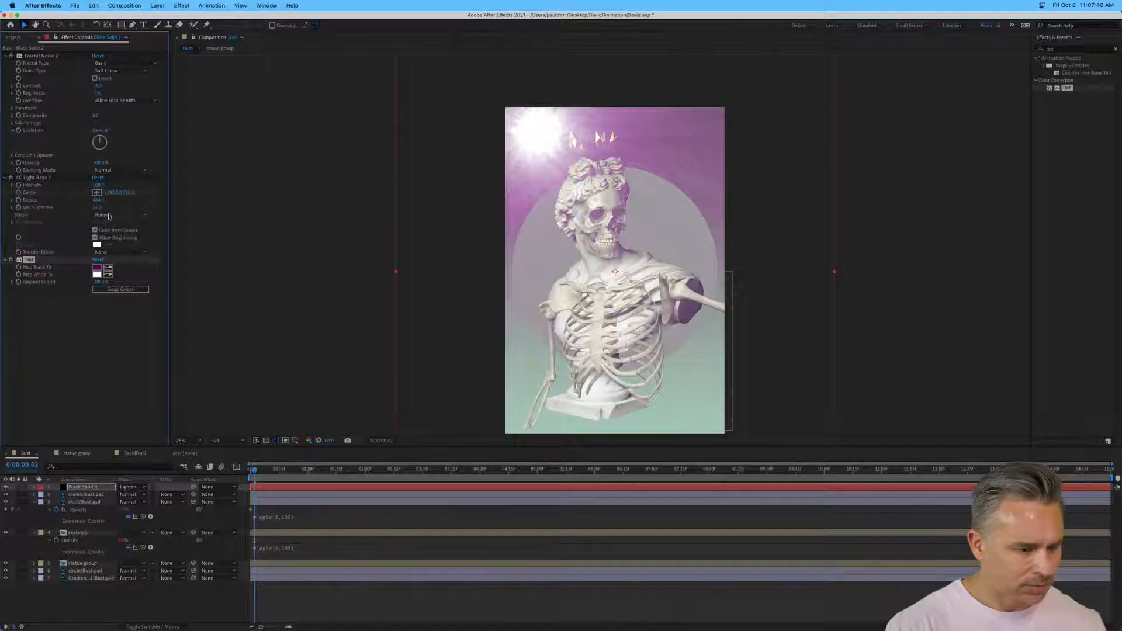
Move the CC Light Rays center to about 704, 1212, outside the poster's upper-left corner.
{"action": "left_click", "coordinate": [96, 192]}
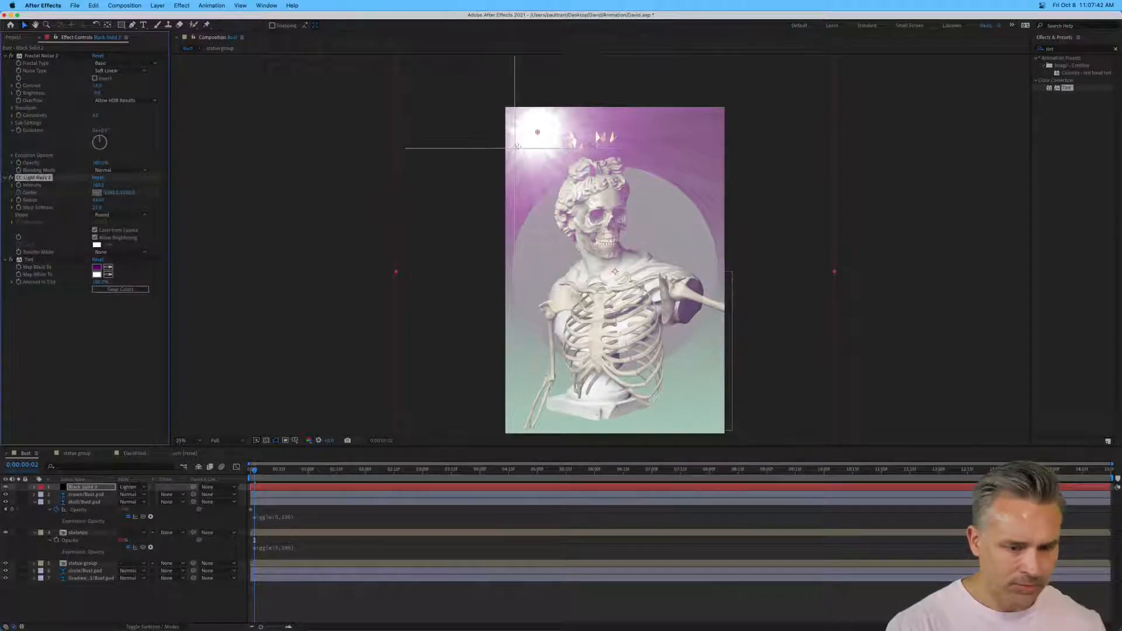
{"action": "left_click", "coordinate": [596, 93]}
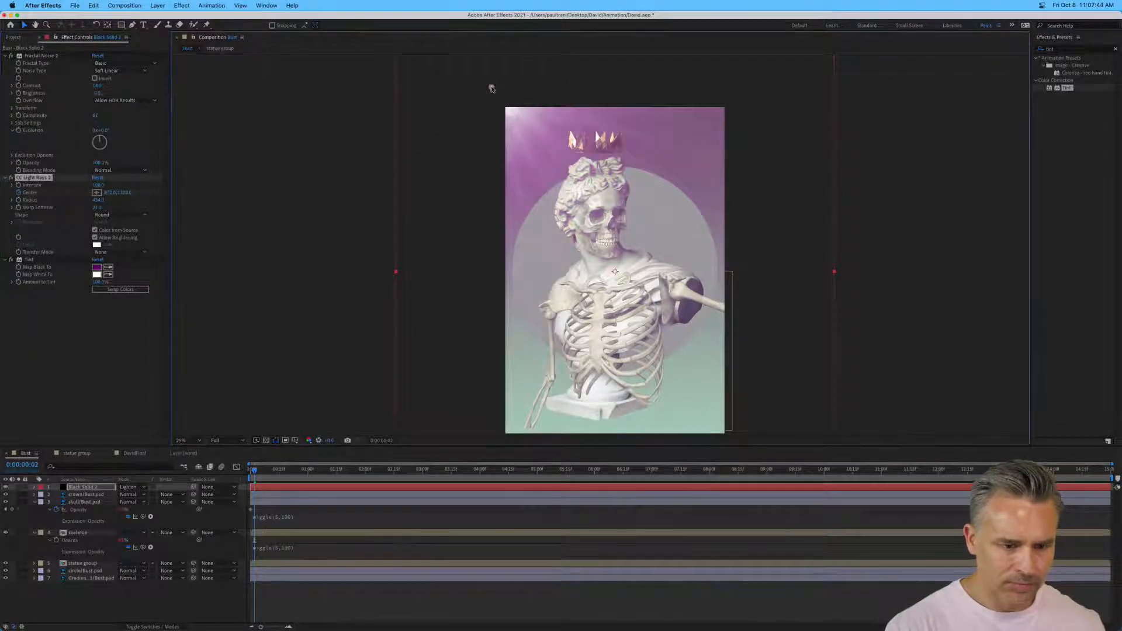
{"action": "left_click_drag", "start_coordinate": [621, 95], "coordinate": [473, 75]}
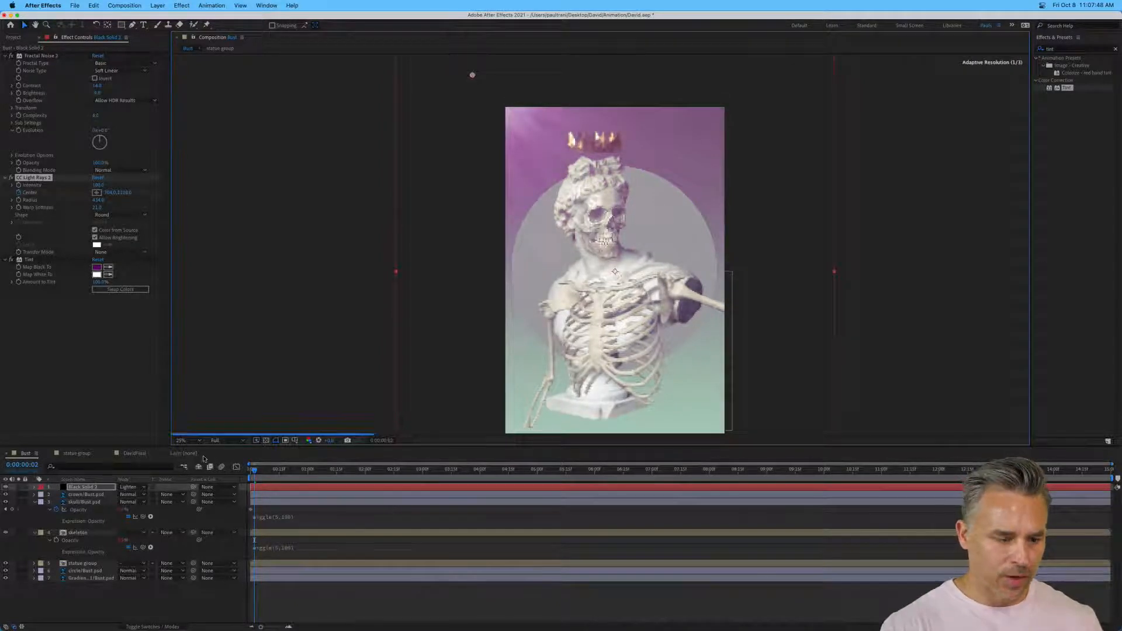
Expand the CC Light Rays properties of Black Solid 2 and clear the existing Center keyframes.
{"action": "left_click", "coordinate": [76, 487]}
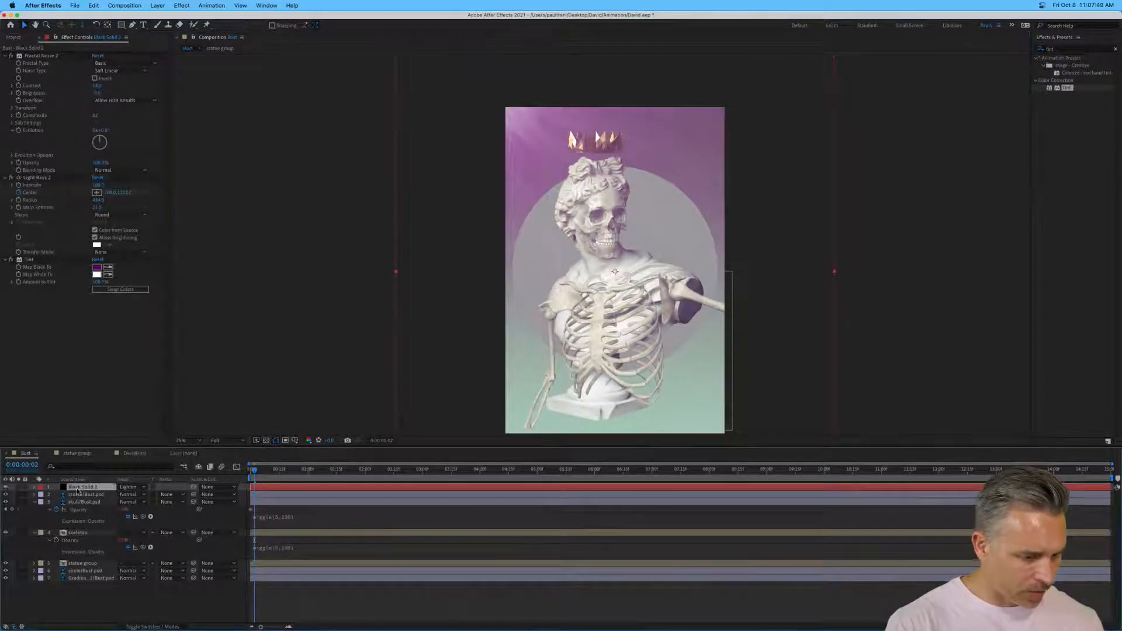
{"action": "left_click", "coordinate": [34, 488]}
{"action": "left_click", "coordinate": [41, 495]}
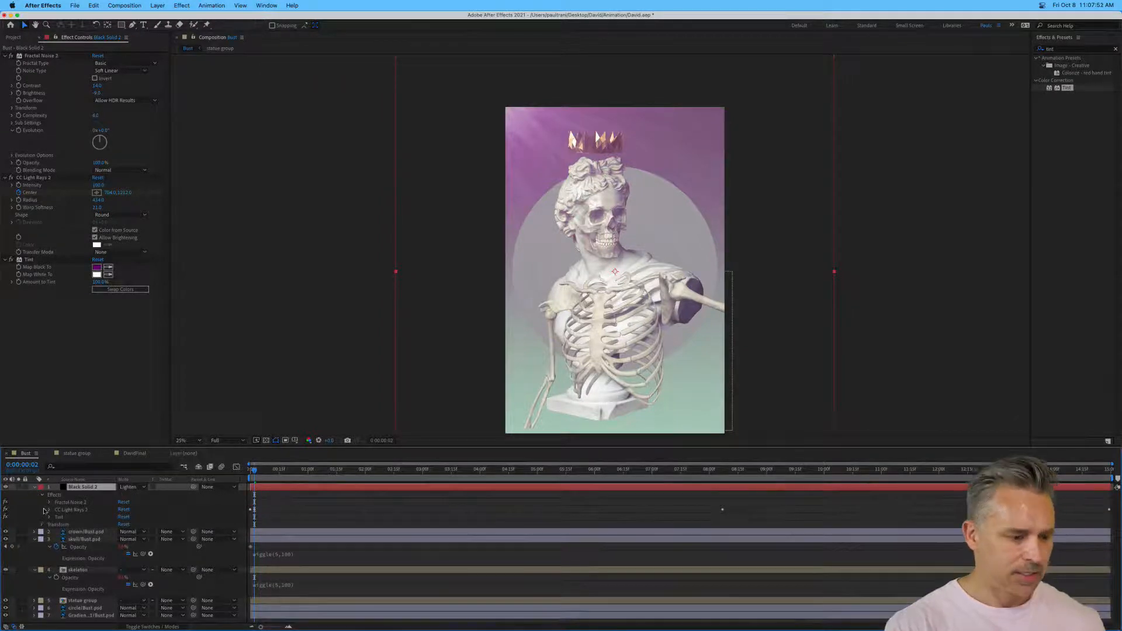
{"action": "left_click", "coordinate": [49, 510]}
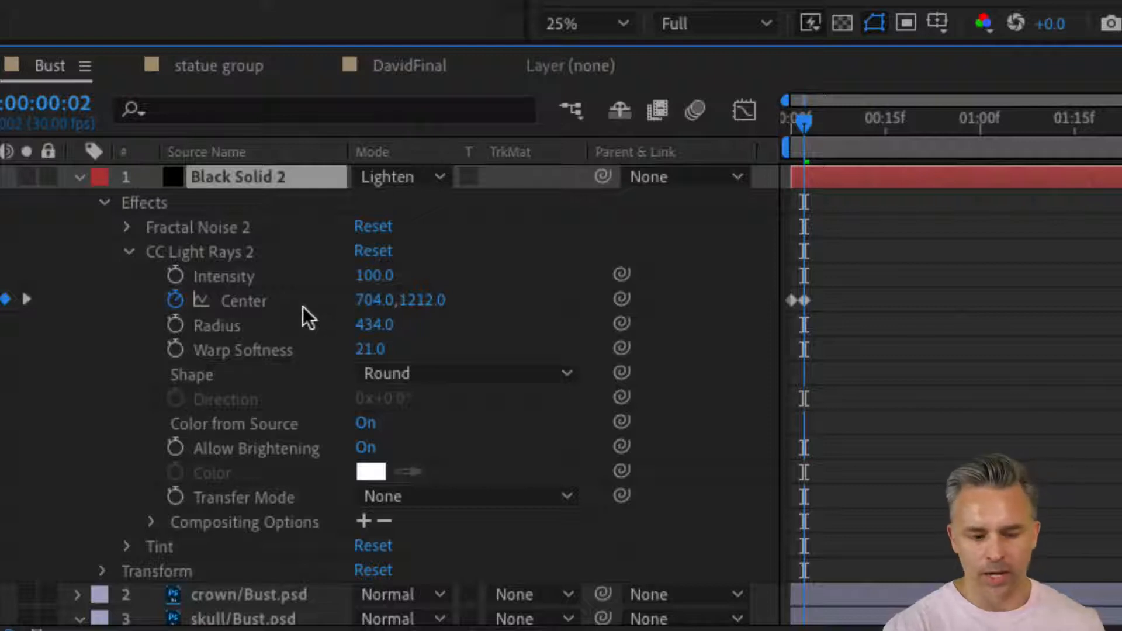
{"action": "left_click_drag", "start_coordinate": [835, 279], "coordinate": [798, 318]}
{"action": "key", "text": "Delete"}
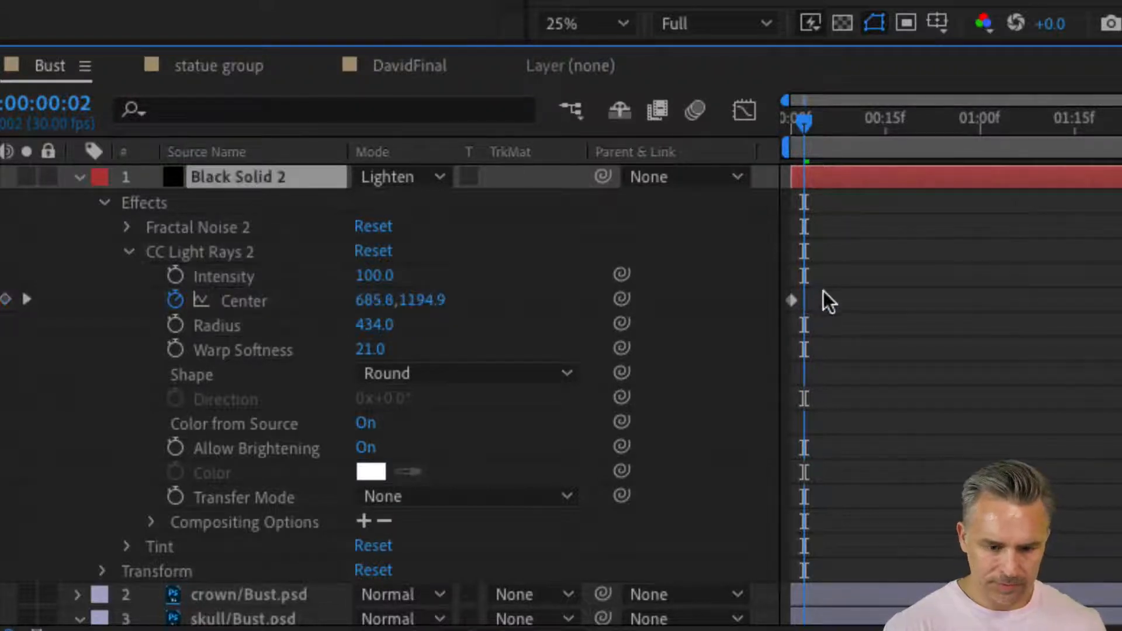
{"action": "left_click", "coordinate": [175, 301]}
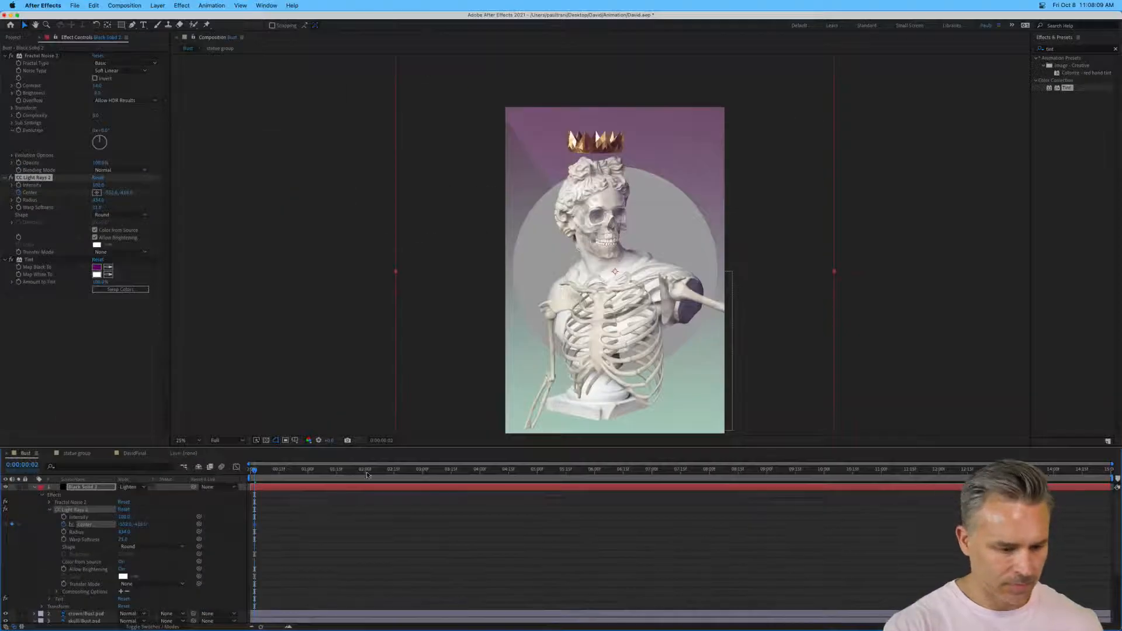
Keyframe the CC Light Rays center at 0:00:04:05, just outside the poster's upper-left corner.
{"action": "left_click_drag", "start_coordinate": [367, 474], "coordinate": [489, 471]}
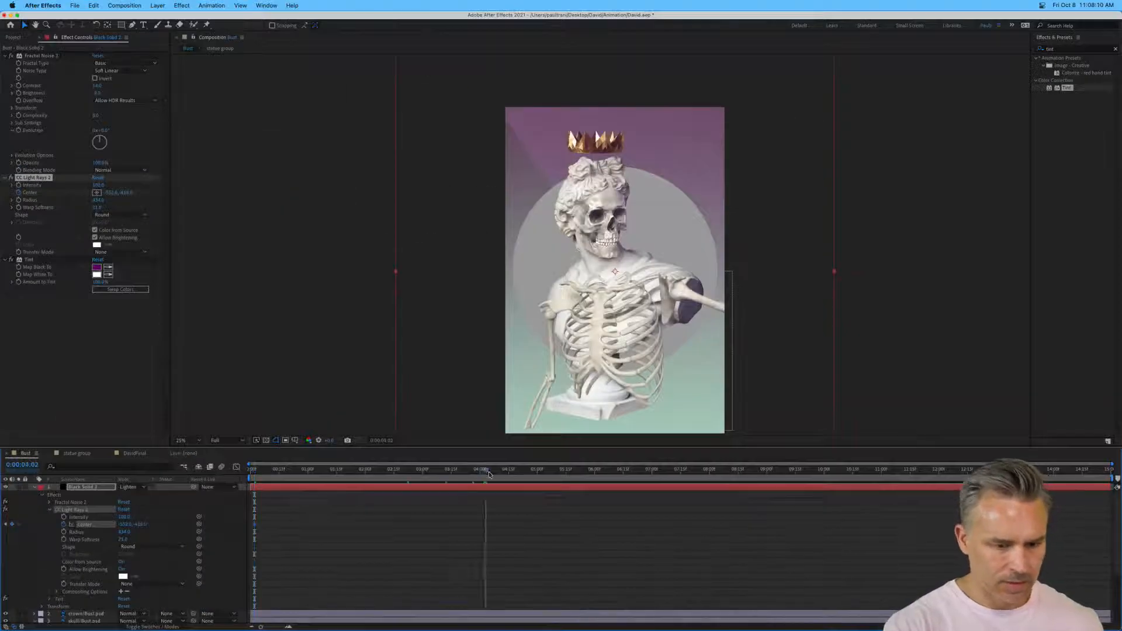
{"action": "left_click", "coordinate": [69, 488]}
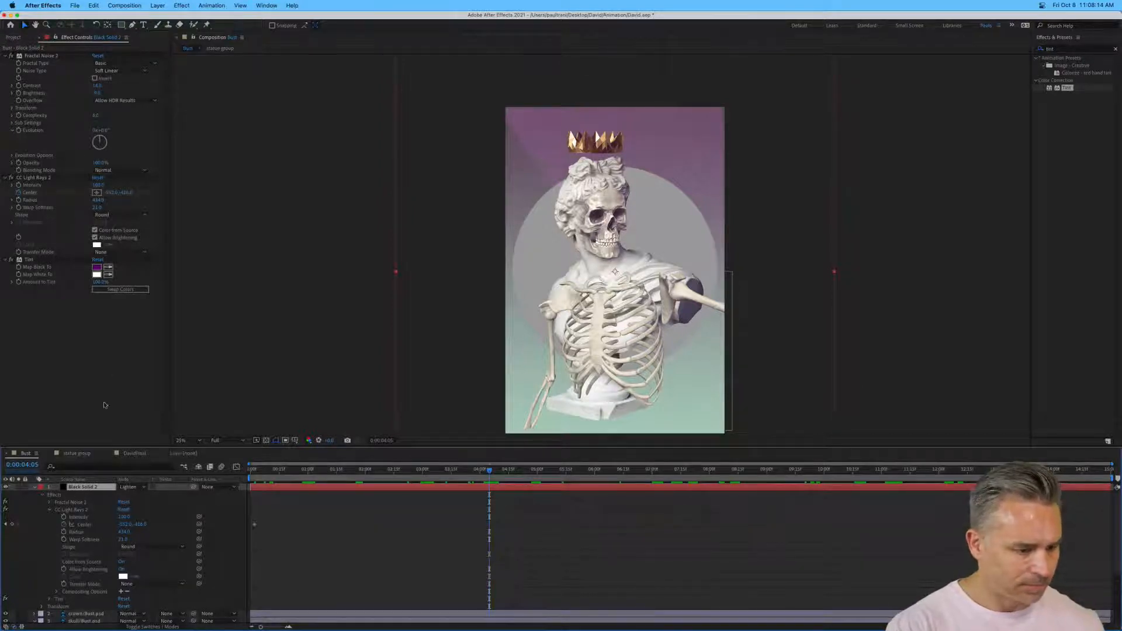
{"action": "left_click", "coordinate": [97, 192]}
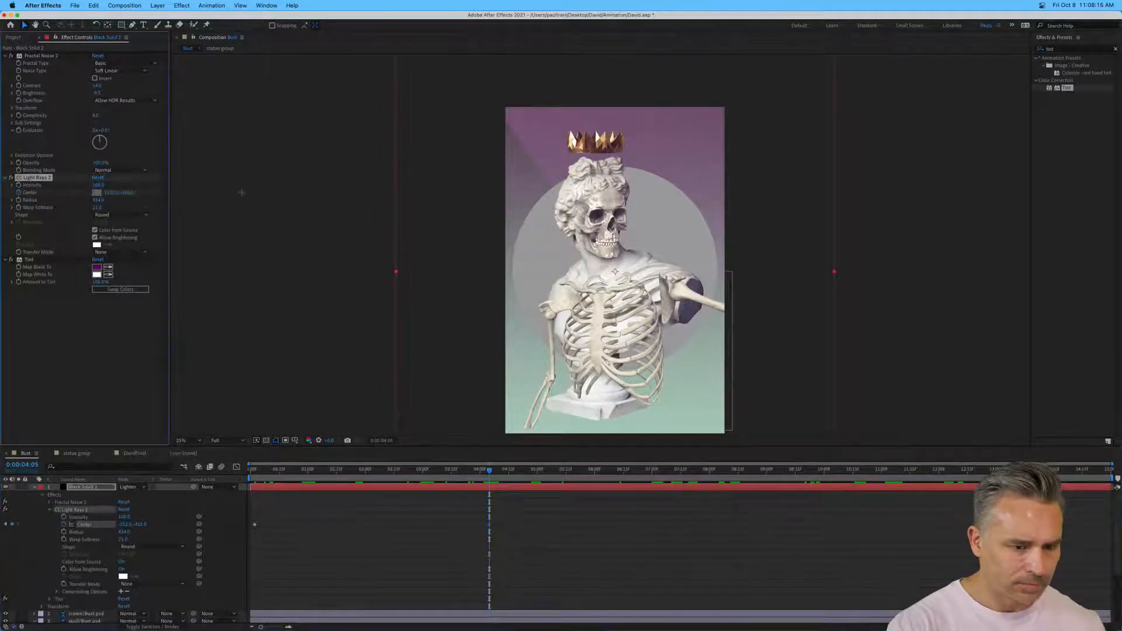
{"action": "left_click", "coordinate": [530, 144]}
{"action": "left_click_drag", "start_coordinate": [530, 144], "coordinate": [502, 121]}
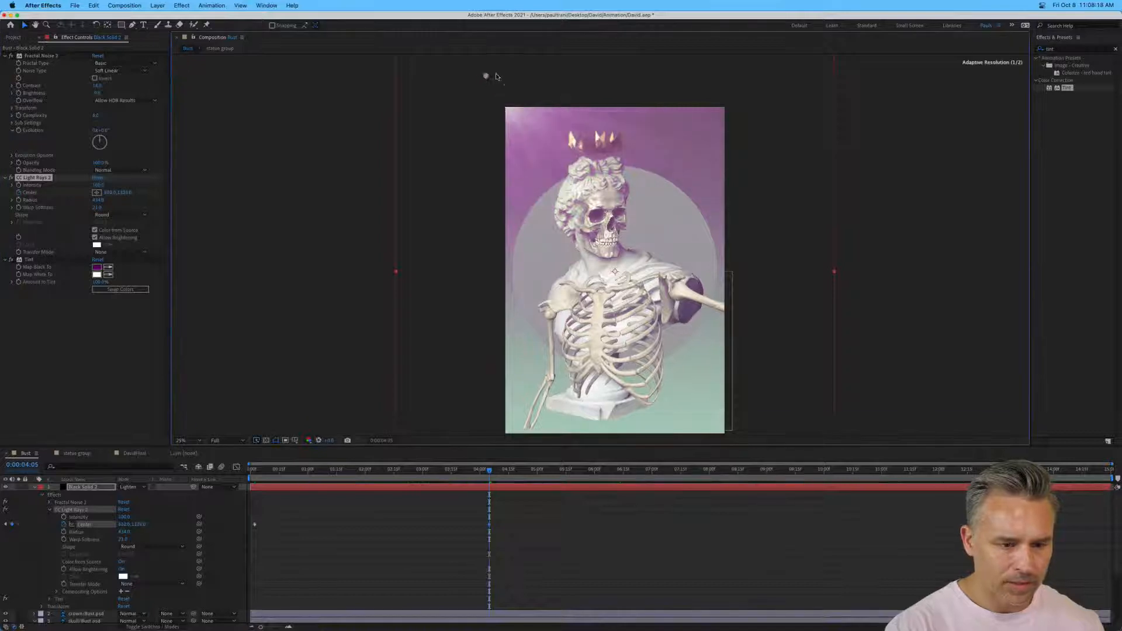
Delete the early Center keyframe and keyframe the light source at 0:00:00:00, just above the poster's top edge near its left corner.
{"action": "left_click_drag", "start_coordinate": [352, 471], "coordinate": [148, 469]}
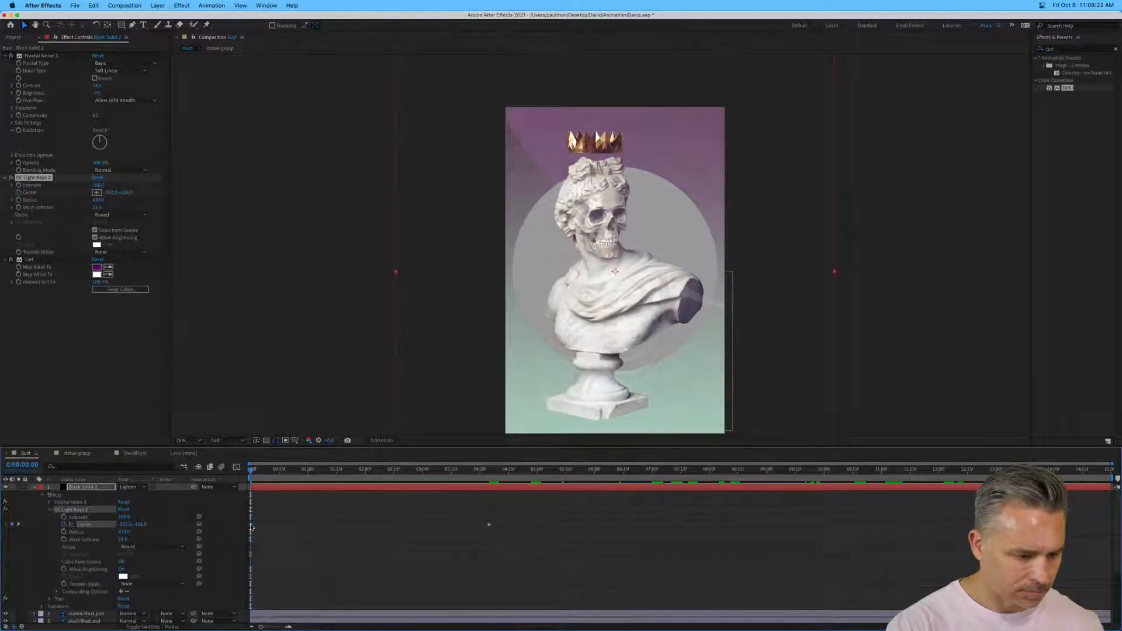
{"action": "key", "text": "Delete"}
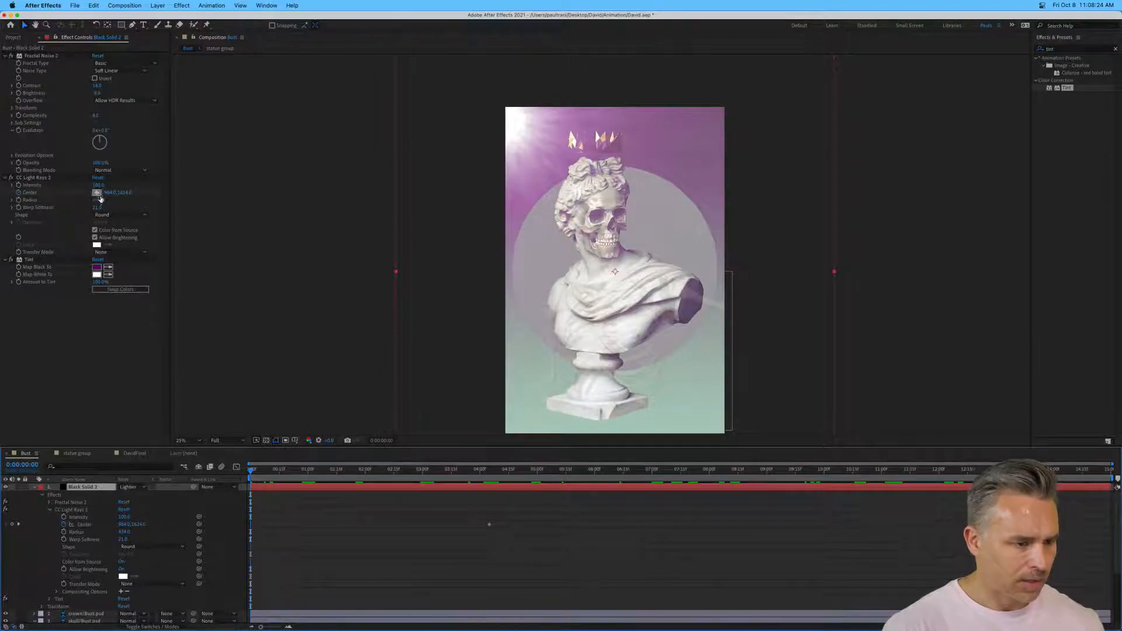
{"action": "left_click", "coordinate": [97, 193]}
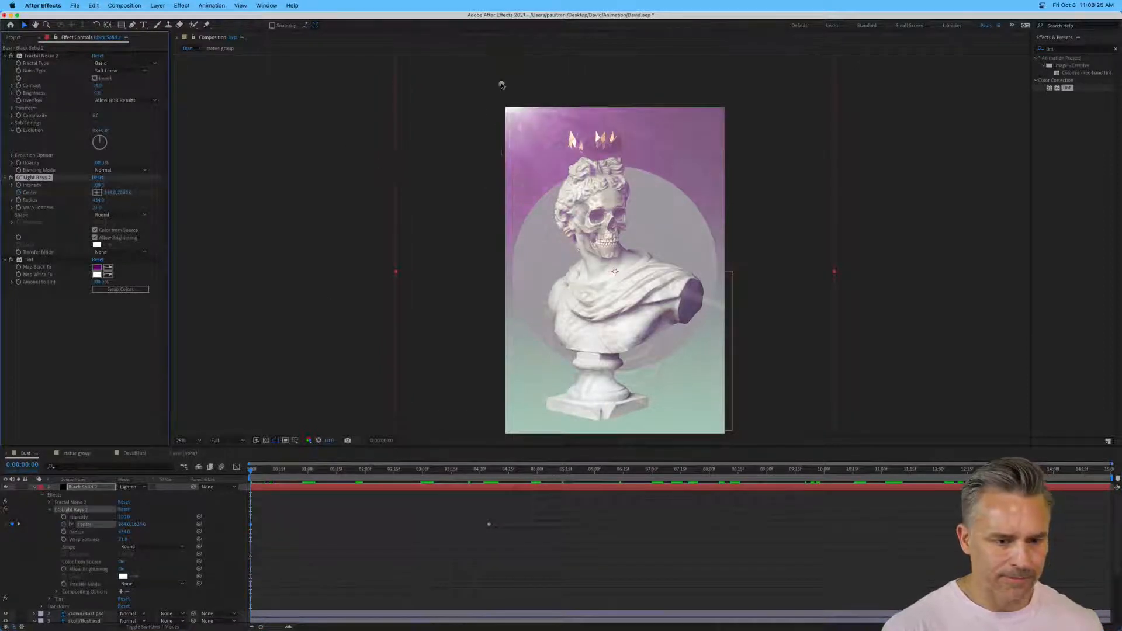
{"action": "left_click", "coordinate": [535, 78]}
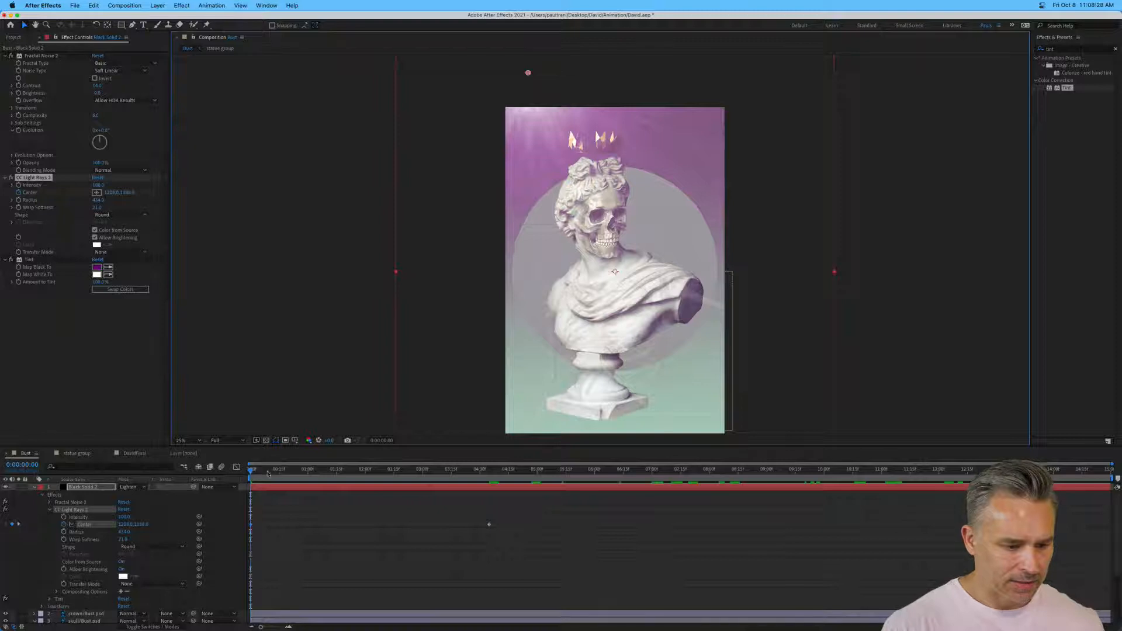
Shift the light center farther up and left at 0:00:04:05, and continue its Center keyframes at about 9 seconds and at 0:00:12:14.
{"action": "left_click", "coordinate": [396, 470]}
{"action": "left_click_drag", "start_coordinate": [396, 470], "coordinate": [488, 471]}
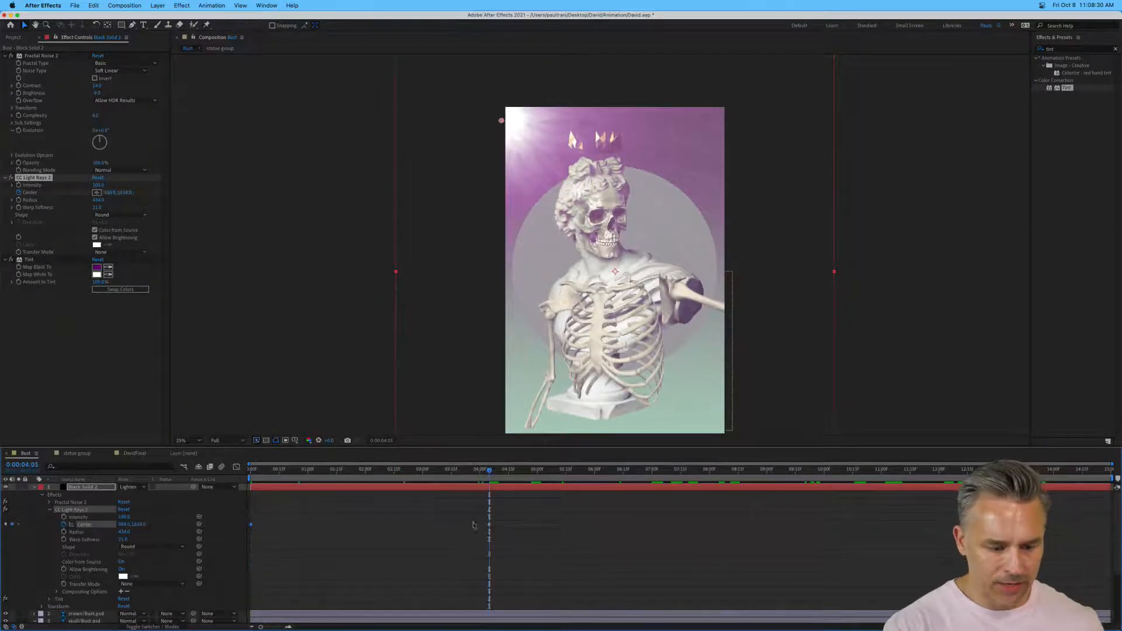
{"action": "left_click_drag", "start_coordinate": [501, 120], "coordinate": [478, 78]}
{"action": "left_click", "coordinate": [783, 469]}
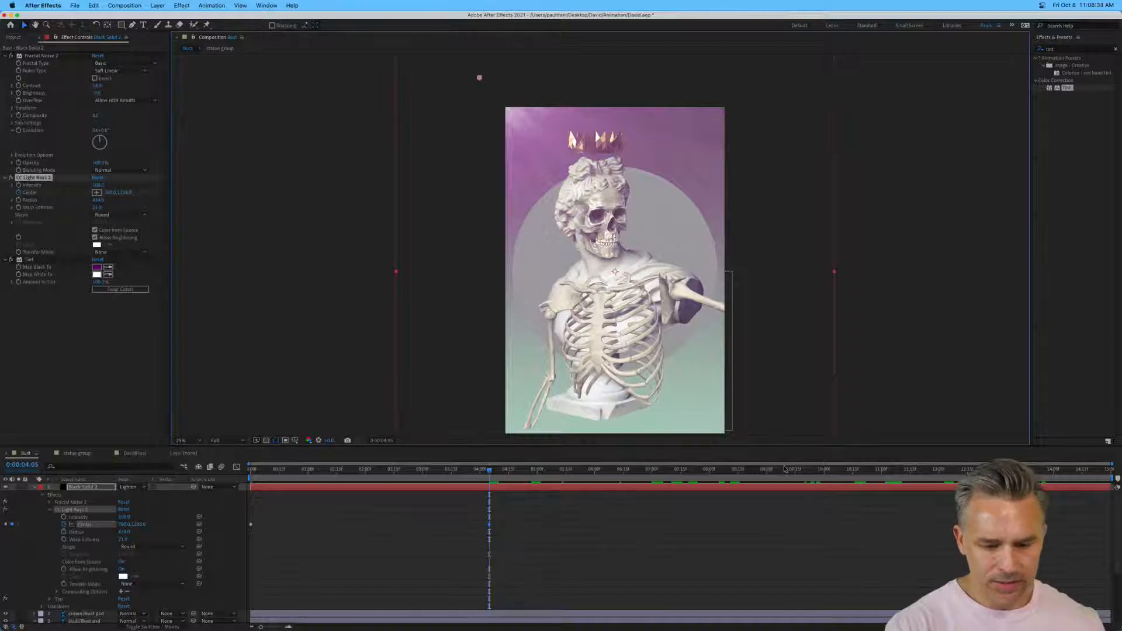
{"action": "mouse_move", "coordinate": [479, 81]}
{"action": "left_mouse_down"}
{"action": "mouse_move", "coordinate": [499, 70]}
{"action": "mouse_move", "coordinate": [464, 85]}
{"action": "mouse_move", "coordinate": [491, 92]}
{"action": "mouse_move", "coordinate": [471, 75]}
{"action": "left_mouse_up"}
{"action": "left_click", "coordinate": [965, 470]}
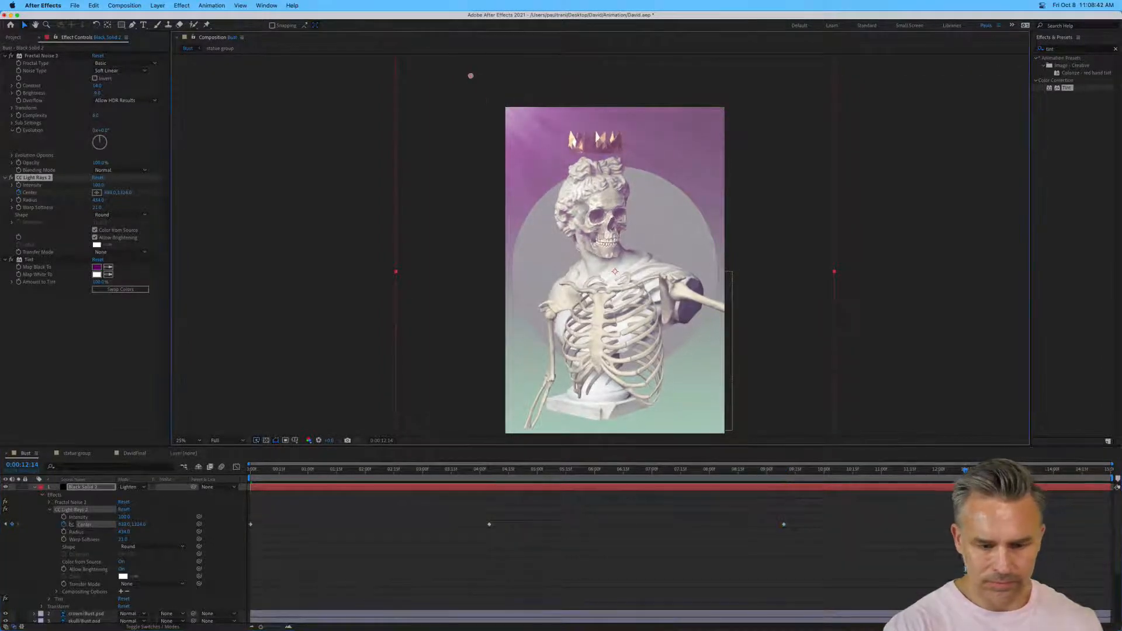
Keyframe the CC Light Rays center on the final frame, 0:00:14:29, matching the first keyframe's position above the poster.
{"action": "key", "text": "End"}
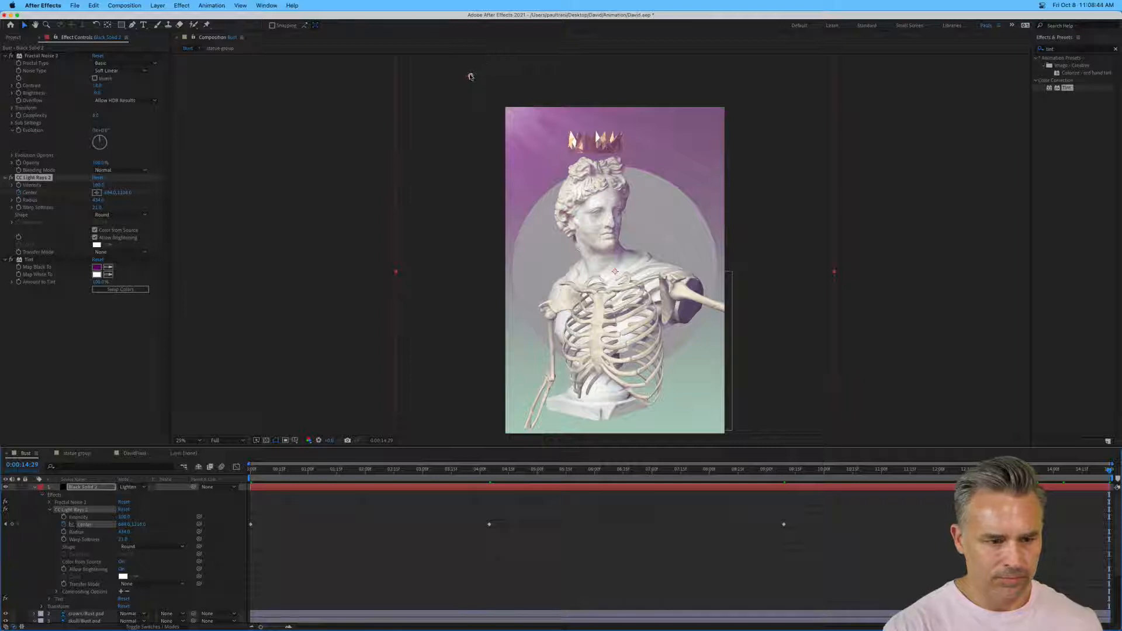
{"action": "left_click_drag", "start_coordinate": [470, 77], "coordinate": [463, 66]}
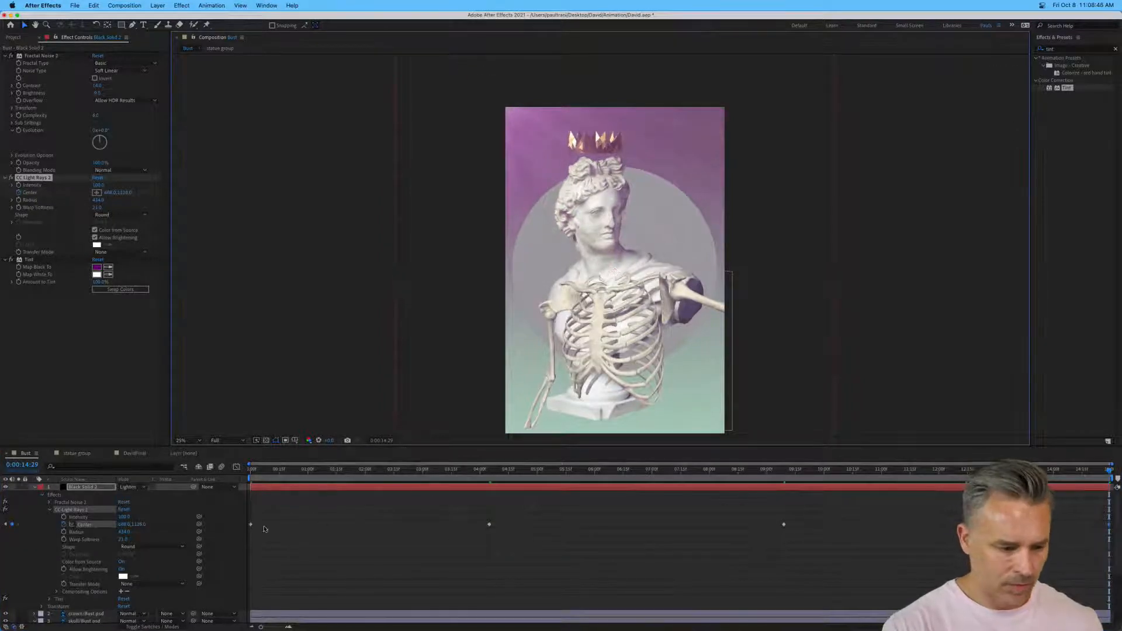
{"action": "left_click", "coordinate": [251, 524]}
{"action": "left_click_drag", "start_coordinate": [462, 66], "coordinate": [528, 72]}
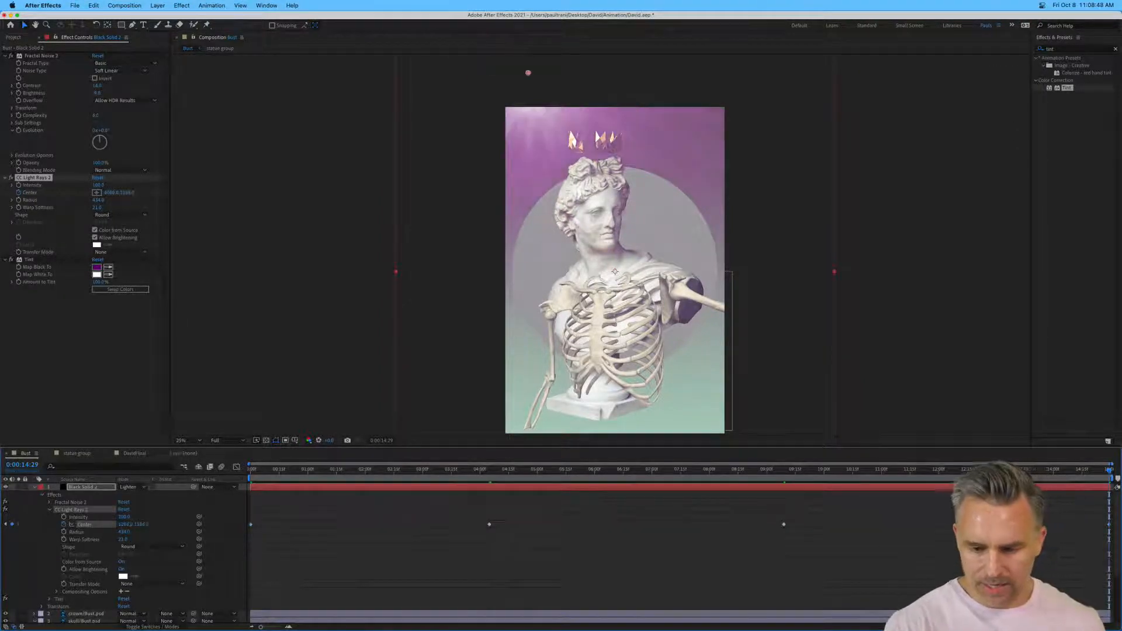
Preview the light ray and flickering skull animation with the viewer enlarged and the composition set to Fit.
{"action": "key", "text": "space"}
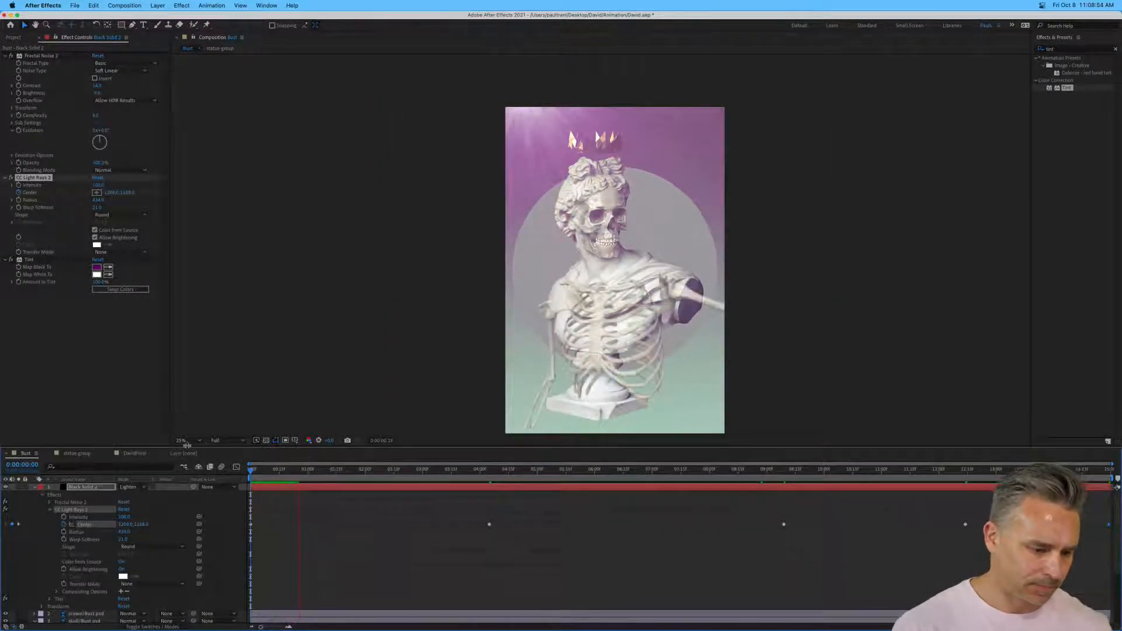
{"action": "key", "text": "space"}
{"action": "left_click_drag", "start_coordinate": [186, 449], "coordinate": [186, 530]}
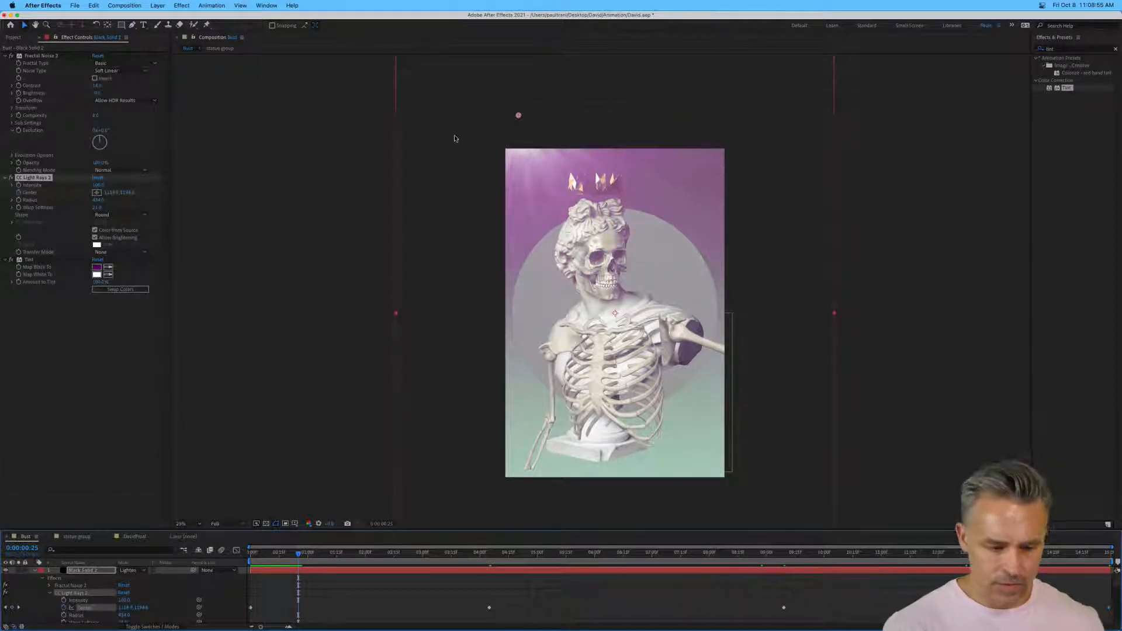
{"action": "left_click", "coordinate": [182, 523]}
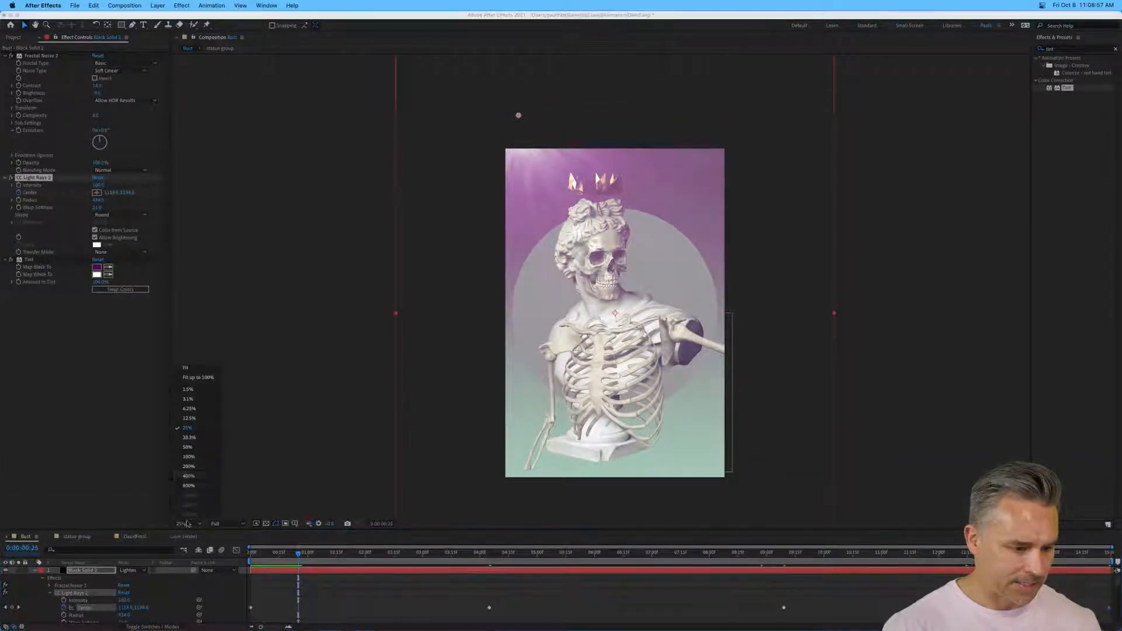
{"action": "left_click", "coordinate": [198, 367]}
{"action": "key", "text": "space"}
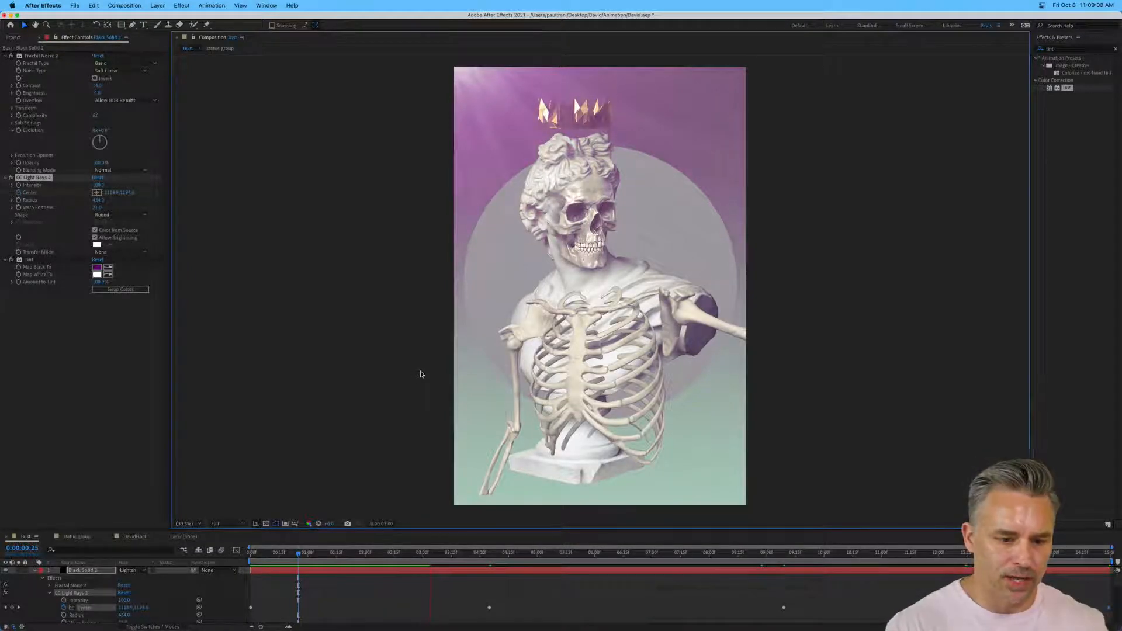
{"action": "key", "text": "space"}
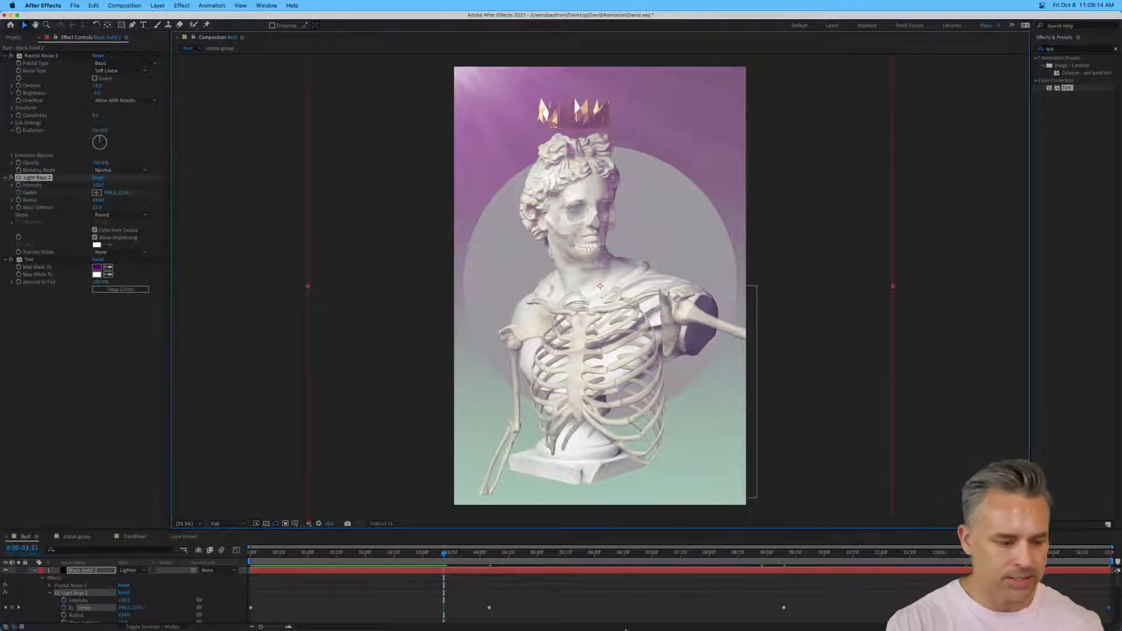
Switch to Bust.psd in Photoshop, add a layer mask to the skeleton layer inside the skeleton group and activate the Brush tool.
{"action": "left_click", "coordinate": [308, 620]}
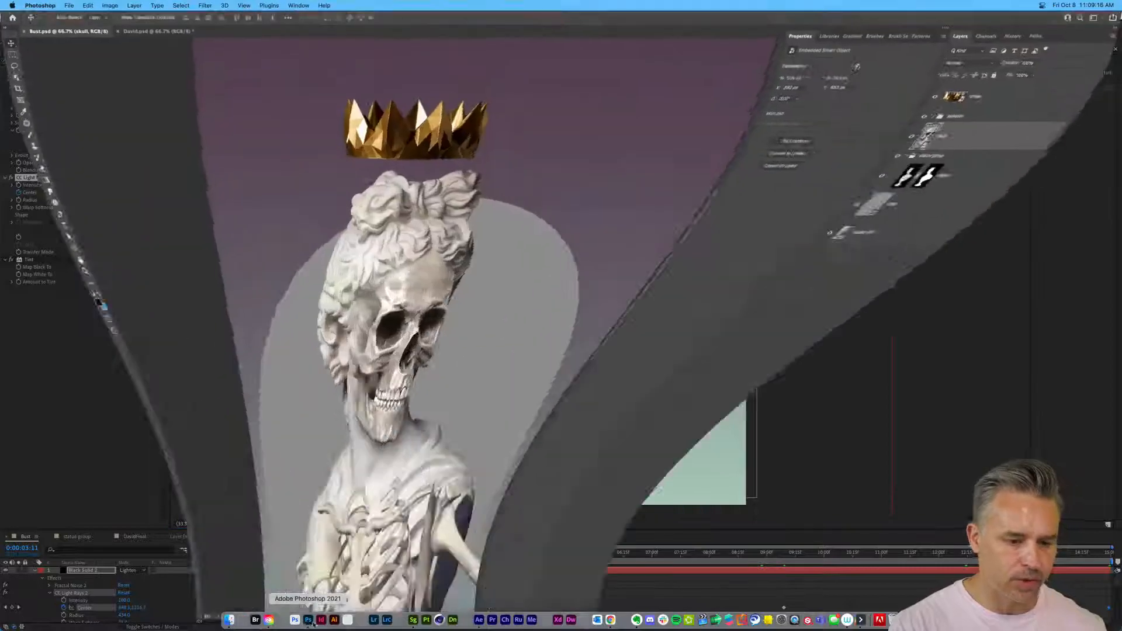
{"action": "scroll", "coordinate": [453, 143], "scroll_direction": "down", "scroll_amount": 5}
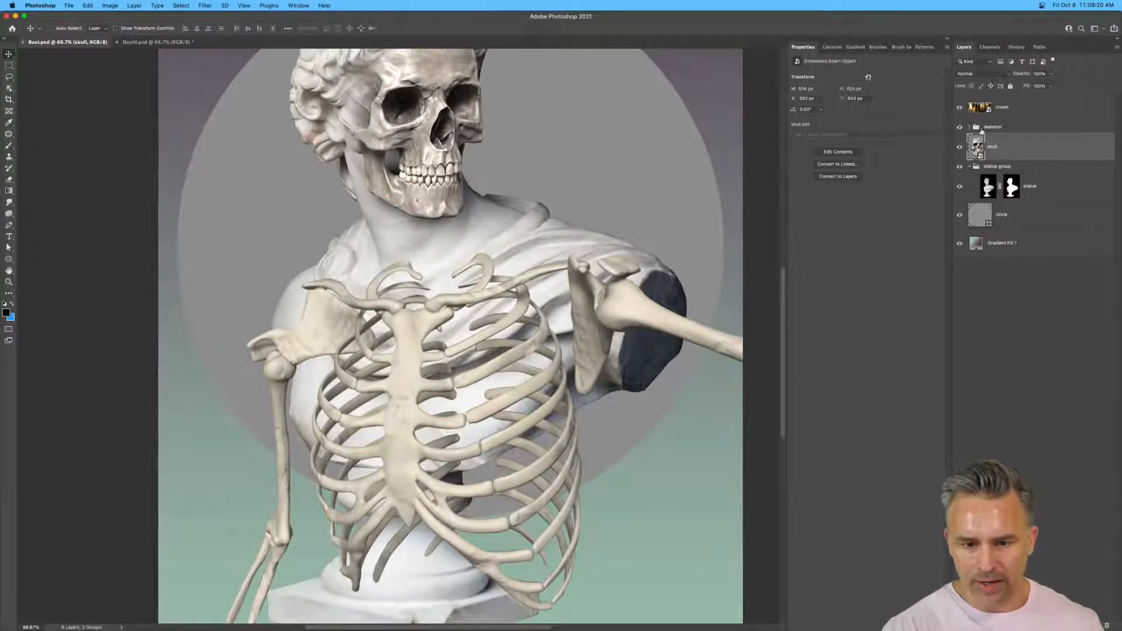
{"action": "left_click", "coordinate": [970, 128]}
{"action": "left_click", "coordinate": [1004, 152]}
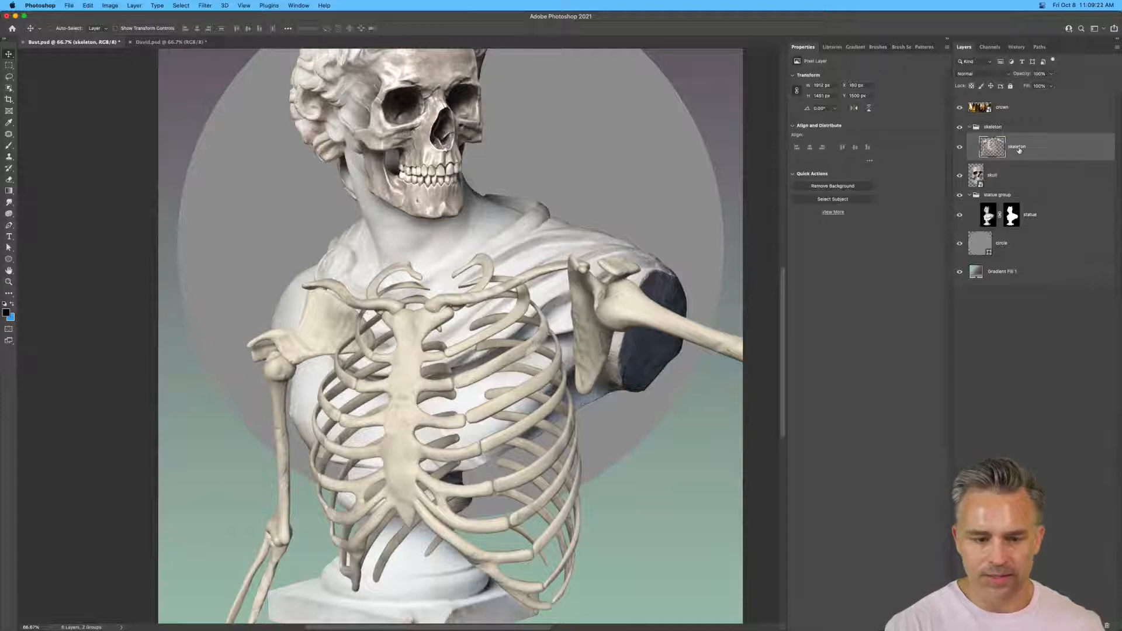
{"action": "left_click", "coordinate": [1057, 625]}
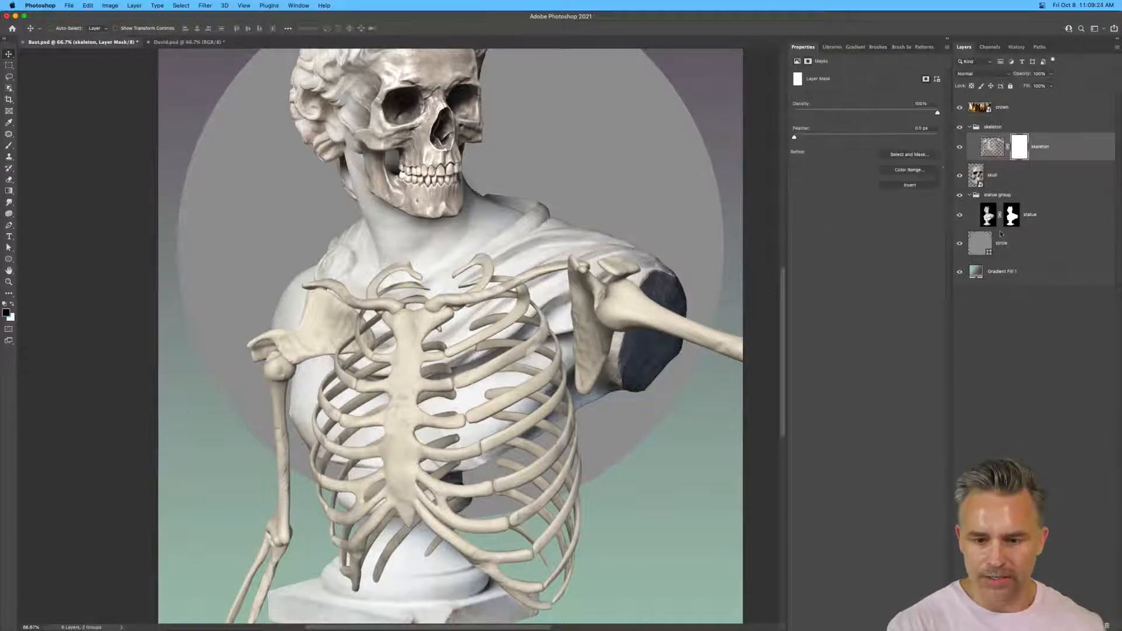
{"action": "key", "text": "b"}
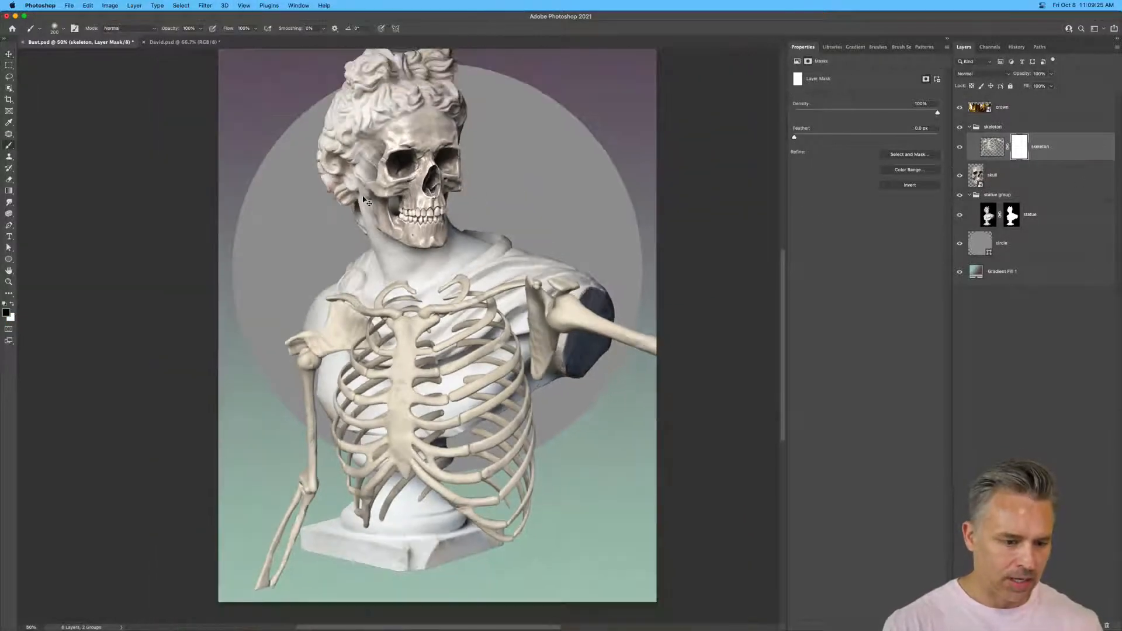
Choose the Kyle's Dry Media - Conte 2 brush, enlarge it, and mask out bone near the skeleton's upper collarbone.
{"action": "scroll", "coordinate": [362, 196], "scroll_direction": "down", "scroll_amount": 1}
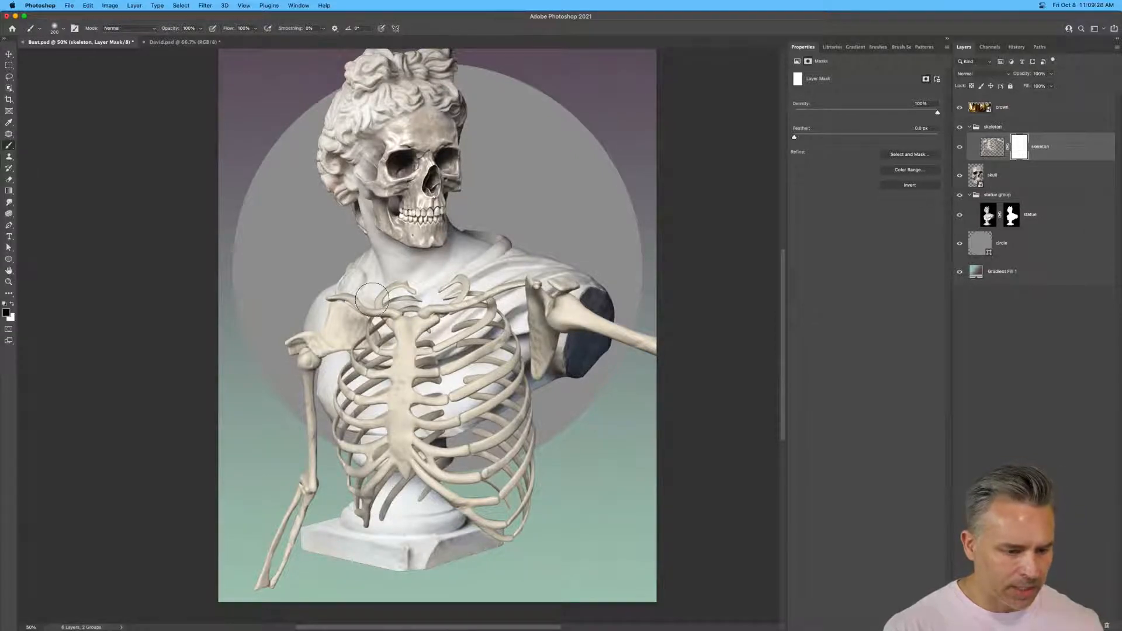
{"action": "right_click", "coordinate": [306, 230]}
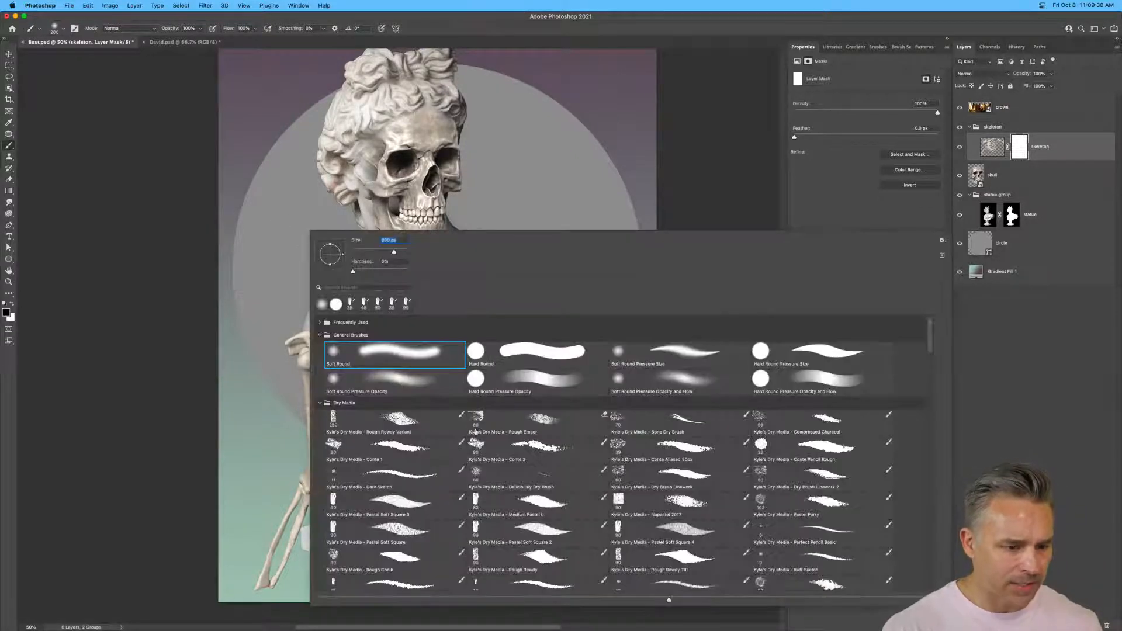
{"action": "left_click", "coordinate": [564, 448]}
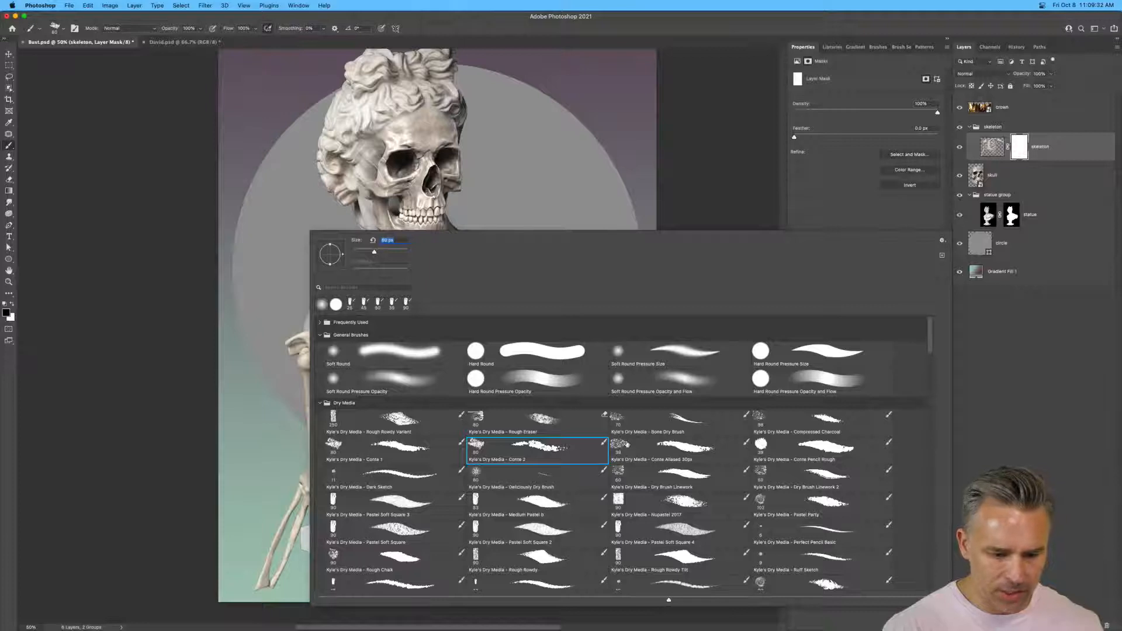
{"action": "key", "text": "Return"}
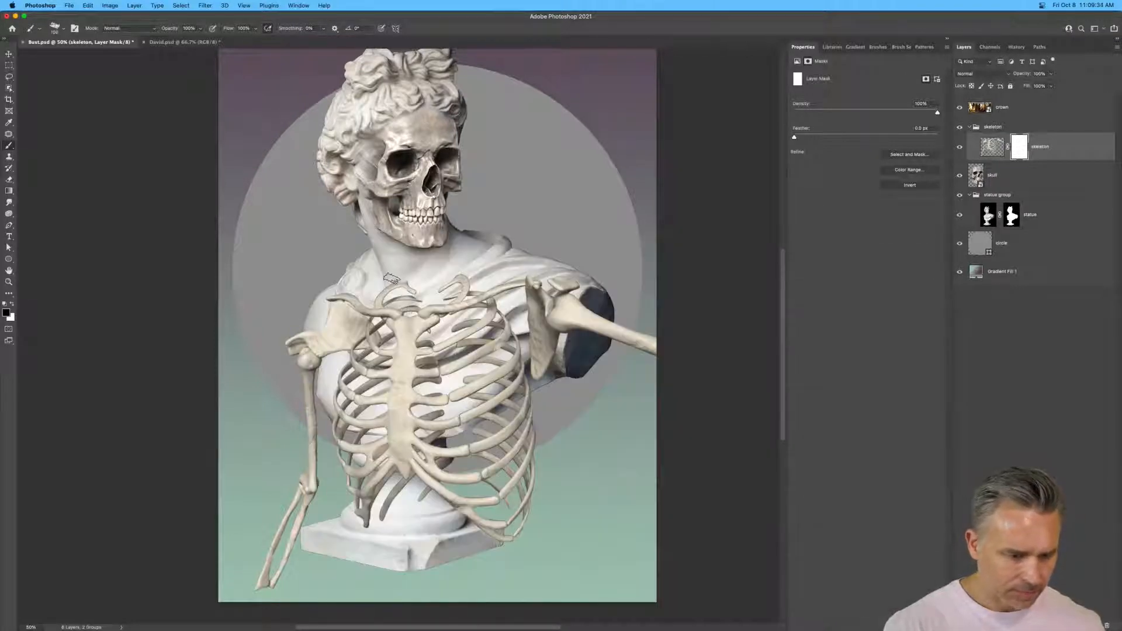
{"action": "key", "text": "bracketright"}
{"action": "key", "text": "bracketright"}
{"action": "key", "text": "bracketright"}
{"action": "mouse_move", "coordinate": [340, 294]}
{"action": "left_mouse_down"}
{"action": "mouse_move", "coordinate": [355, 310]}
{"action": "mouse_move", "coordinate": [374, 310]}
{"action": "mouse_move", "coordinate": [409, 286]}
{"action": "mouse_move", "coordinate": [398, 275]}
{"action": "left_mouse_up"}
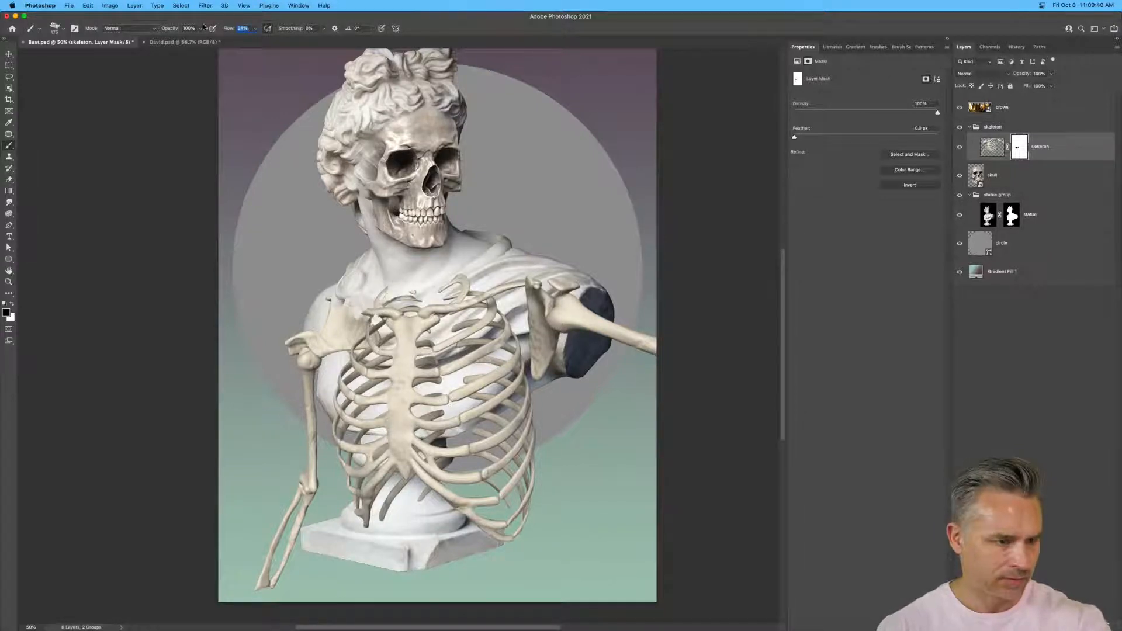
Reduce the brush flow to 18% and roughly mask parts of the collarbones, upper ribs and shoulder blade, painting white to restore some bone.
{"action": "left_click_drag", "start_coordinate": [191, 28], "coordinate": [186, 28]}
{"action": "mouse_move", "coordinate": [387, 282]}
{"action": "left_mouse_down"}
{"action": "mouse_move", "coordinate": [395, 313]}
{"action": "mouse_move", "coordinate": [403, 307]}
{"action": "left_mouse_up"}
{"action": "mouse_move", "coordinate": [449, 278]}
{"action": "left_mouse_down"}
{"action": "mouse_move", "coordinate": [424, 313]}
{"action": "mouse_move", "coordinate": [450, 316]}
{"action": "mouse_move", "coordinate": [472, 280]}
{"action": "mouse_move", "coordinate": [374, 290]}
{"action": "mouse_move", "coordinate": [397, 322]}
{"action": "mouse_move", "coordinate": [400, 357]}
{"action": "mouse_move", "coordinate": [421, 353]}
{"action": "mouse_move", "coordinate": [418, 379]}
{"action": "mouse_move", "coordinate": [345, 383]}
{"action": "mouse_move", "coordinate": [392, 380]}
{"action": "left_mouse_up"}
{"action": "mouse_move", "coordinate": [328, 303]}
{"action": "left_mouse_down"}
{"action": "mouse_move", "coordinate": [309, 338]}
{"action": "mouse_move", "coordinate": [329, 289]}
{"action": "mouse_move", "coordinate": [297, 356]}
{"action": "mouse_move", "coordinate": [341, 315]}
{"action": "mouse_move", "coordinate": [318, 347]}
{"action": "mouse_move", "coordinate": [317, 334]}
{"action": "mouse_move", "coordinate": [303, 335]}
{"action": "mouse_move", "coordinate": [310, 326]}
{"action": "mouse_move", "coordinate": [302, 334]}
{"action": "mouse_move", "coordinate": [316, 368]}
{"action": "mouse_move", "coordinate": [274, 339]}
{"action": "left_mouse_up"}
{"action": "key", "text": "x"}
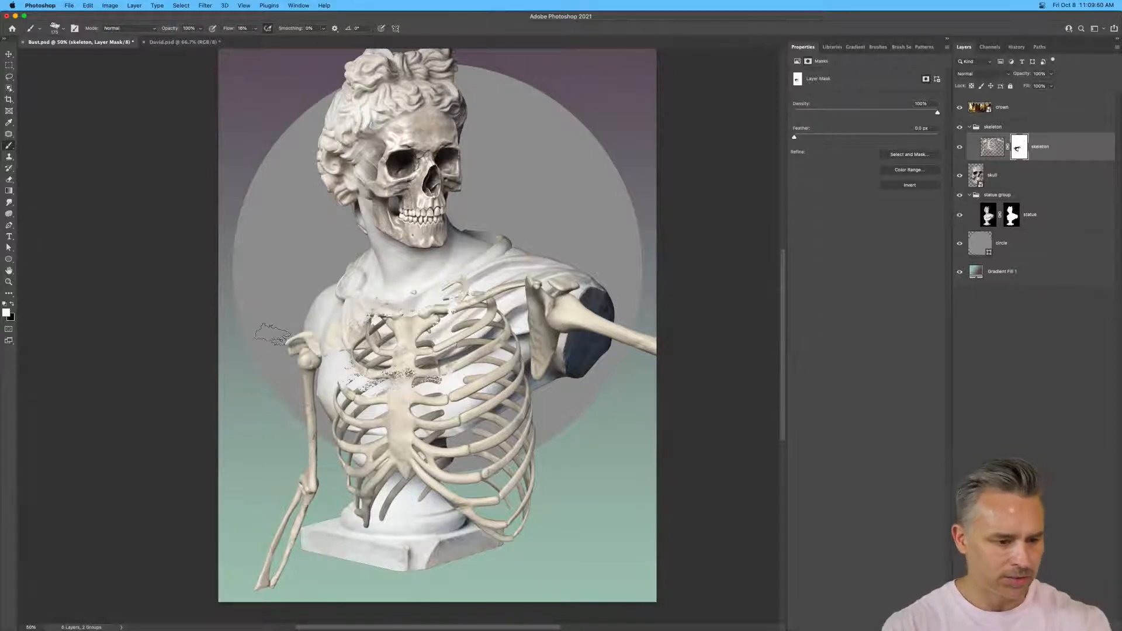
{"action": "mouse_move", "coordinate": [407, 309]}
{"action": "left_mouse_down"}
{"action": "mouse_move", "coordinate": [417, 351]}
{"action": "mouse_move", "coordinate": [454, 315]}
{"action": "mouse_move", "coordinate": [506, 301]}
{"action": "mouse_move", "coordinate": [498, 309]}
{"action": "mouse_move", "coordinate": [483, 263]}
{"action": "mouse_move", "coordinate": [533, 281]}
{"action": "mouse_move", "coordinate": [487, 308]}
{"action": "mouse_move", "coordinate": [474, 349]}
{"action": "mouse_move", "coordinate": [488, 335]}
{"action": "mouse_move", "coordinate": [453, 324]}
{"action": "left_mouse_up"}
{"action": "key", "text": "x"}
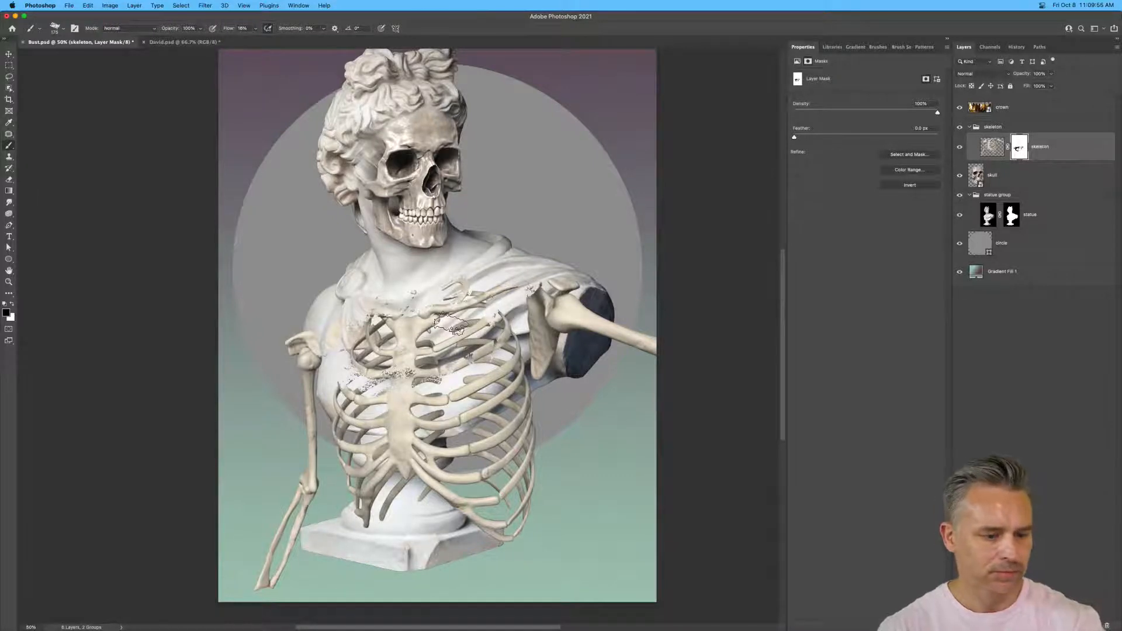
Switch to the Kyle's Dry Media - Pastel Party brush and erode the far shoulder blade, several ribs and the lower rib ends in the mask.
{"action": "right_click", "coordinate": [391, 274]}
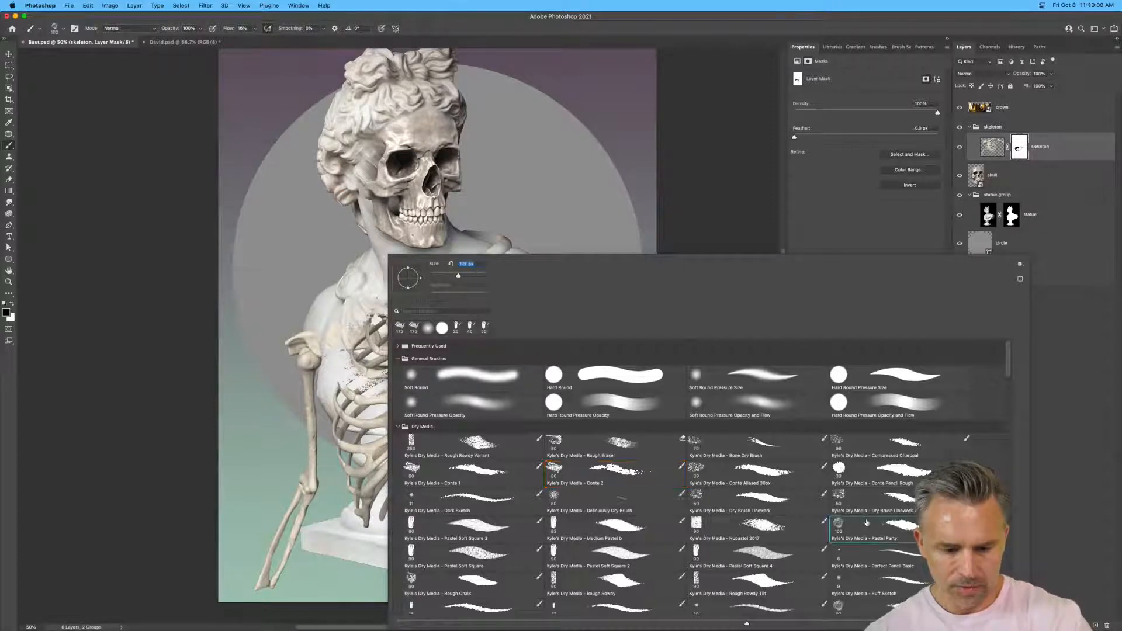
{"action": "double_click", "coordinate": [832, 540]}
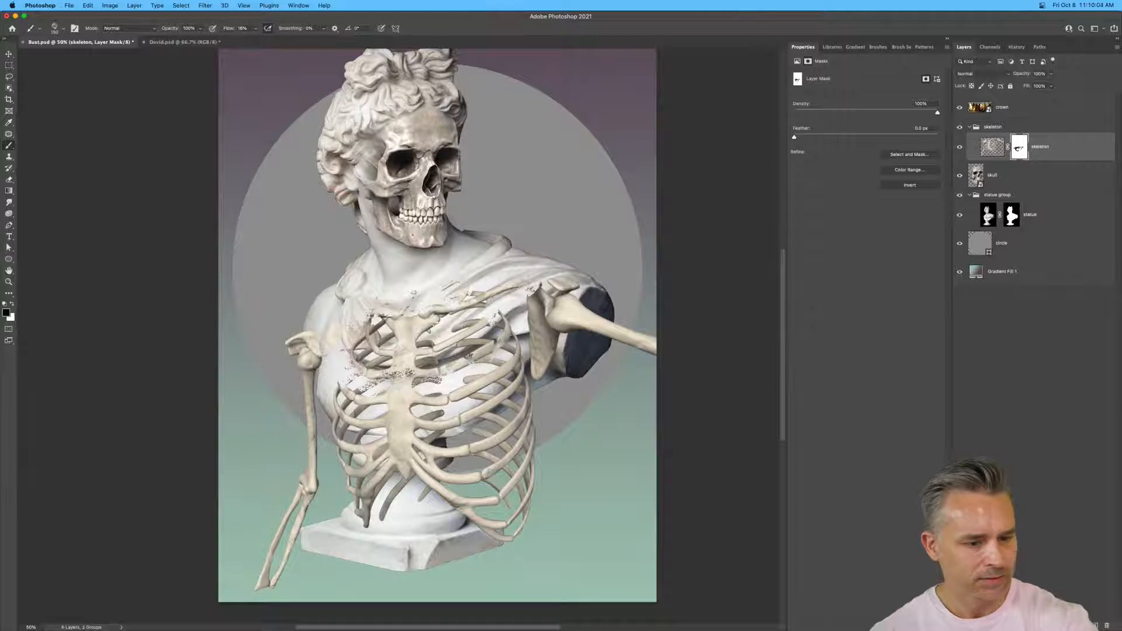
{"action": "mouse_move", "coordinate": [515, 279]}
{"action": "left_mouse_down"}
{"action": "mouse_move", "coordinate": [547, 330]}
{"action": "mouse_move", "coordinate": [537, 339]}
{"action": "mouse_move", "coordinate": [535, 298]}
{"action": "mouse_move", "coordinate": [548, 271]}
{"action": "left_mouse_up"}
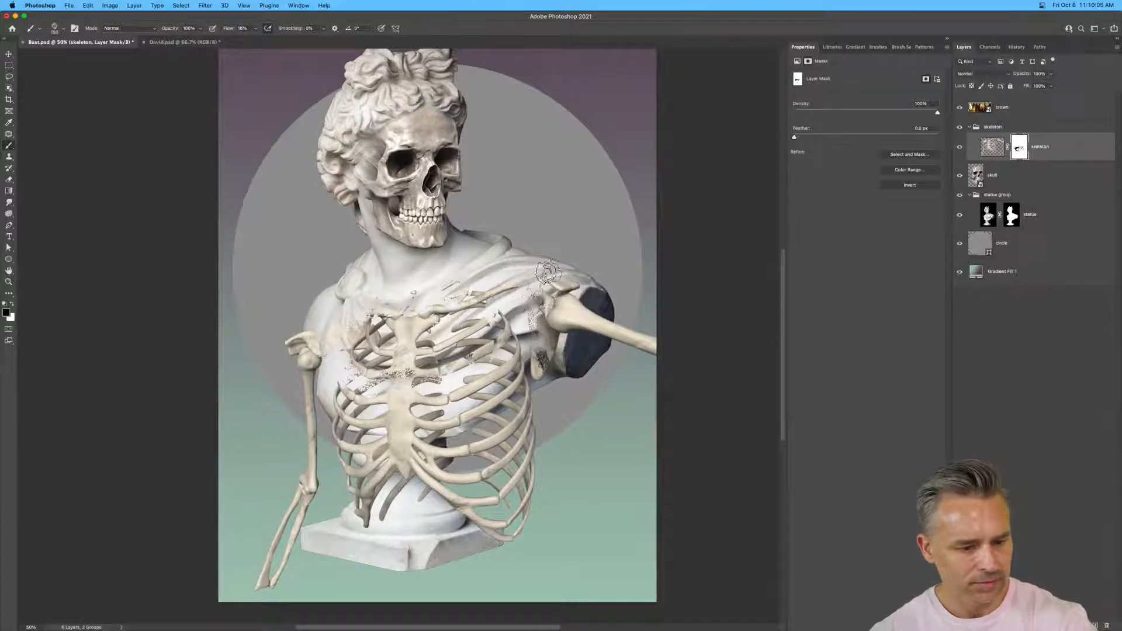
{"action": "left_click_drag", "start_coordinate": [502, 315], "coordinate": [493, 349]}
{"action": "left_click_drag", "start_coordinate": [440, 399], "coordinate": [419, 420]}
{"action": "left_click_drag", "start_coordinate": [340, 410], "coordinate": [386, 418]}
{"action": "left_click_drag", "start_coordinate": [344, 483], "coordinate": [365, 507]}
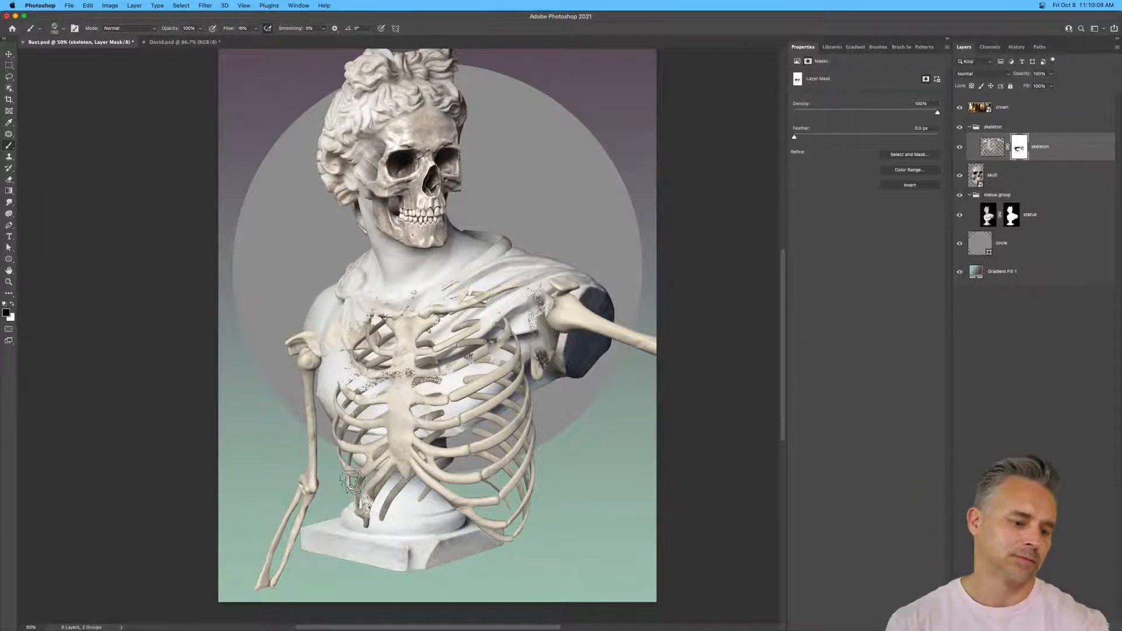
{"action": "mouse_move", "coordinate": [462, 517]}
{"action": "left_mouse_down"}
{"action": "mouse_move", "coordinate": [525, 521]}
{"action": "mouse_move", "coordinate": [503, 463]}
{"action": "left_mouse_up"}
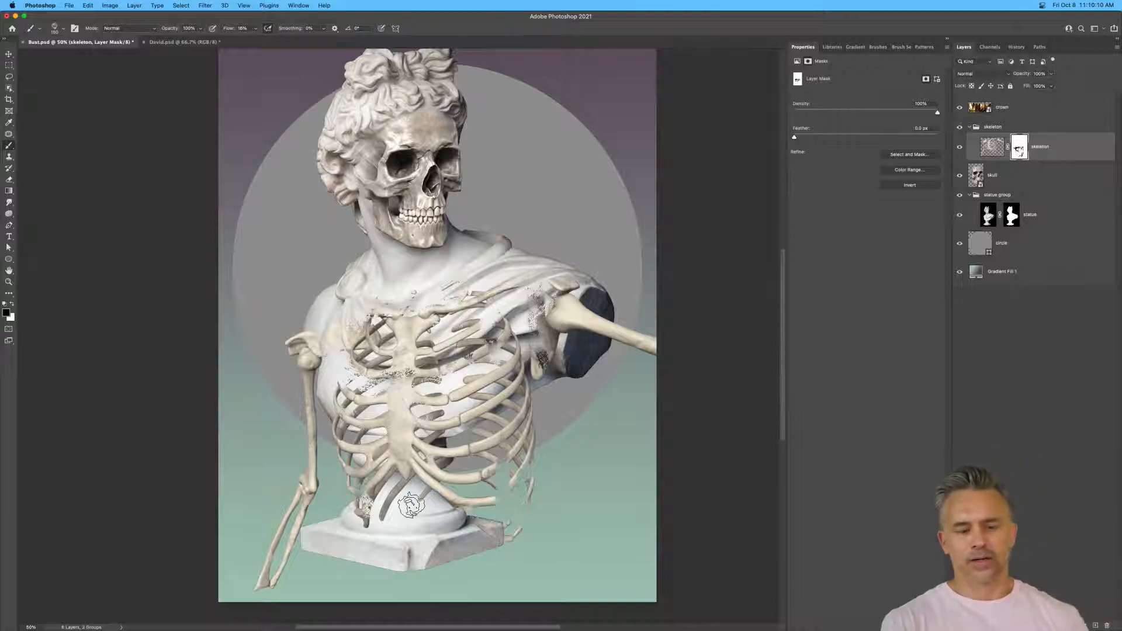
Save Bust.psd, switch back to After Effects and preview the Bust composition from the start with the masked skeleton.
{"action": "key", "text": "super+s"}
{"action": "key", "text": "super+w"}
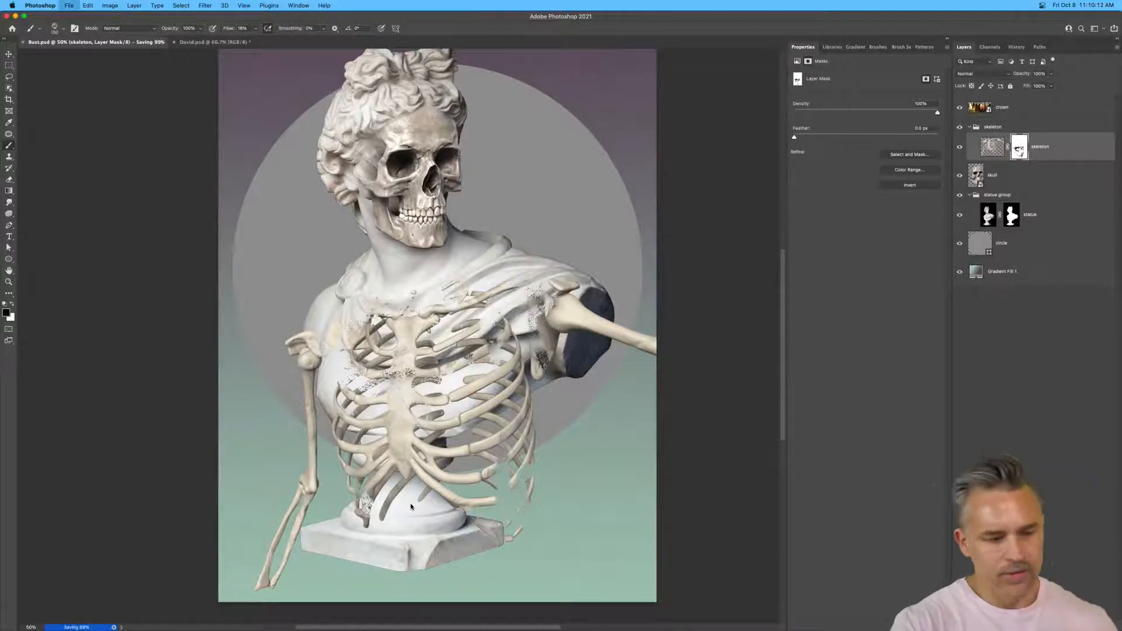
{"action": "left_click", "coordinate": [16, 16]}
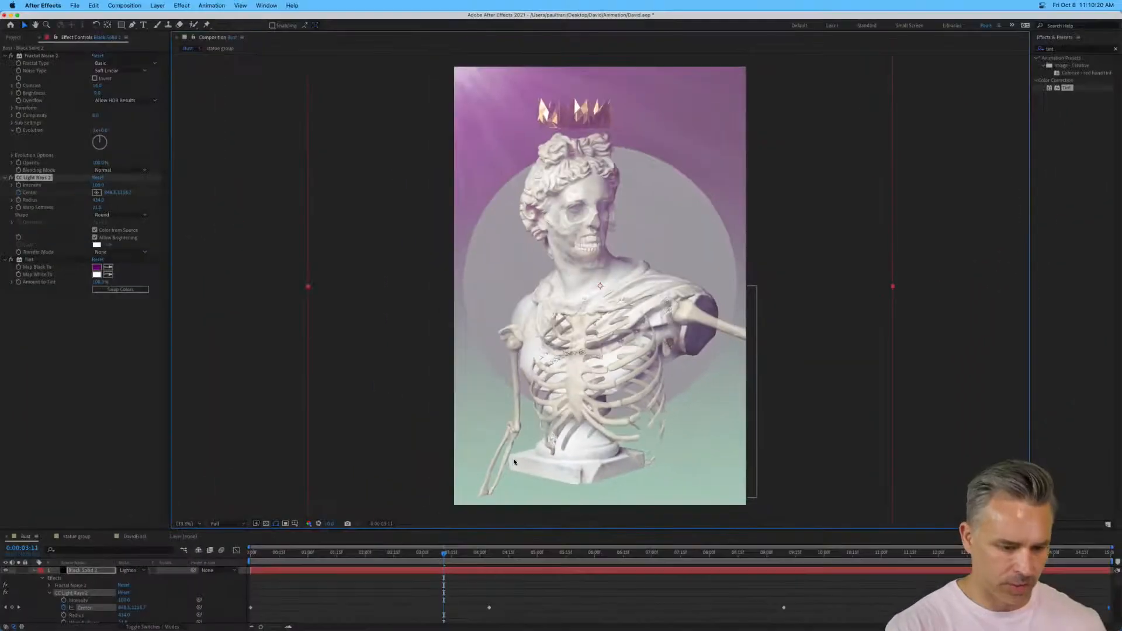
{"action": "left_click_drag", "start_coordinate": [310, 551], "coordinate": [184, 560]}
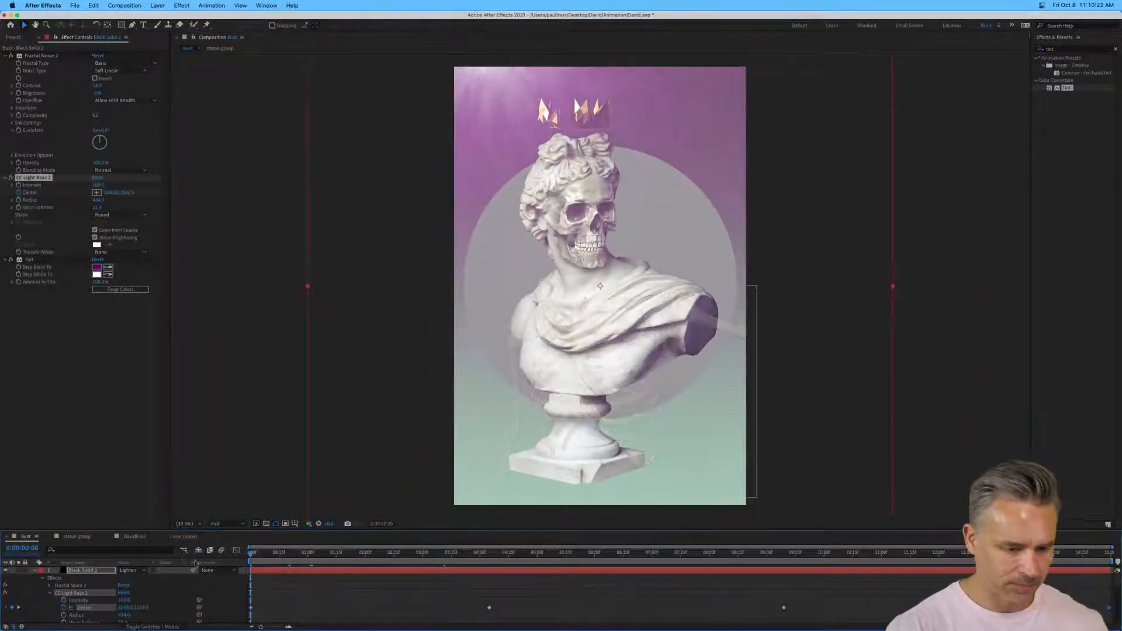
{"action": "key", "text": "space"}
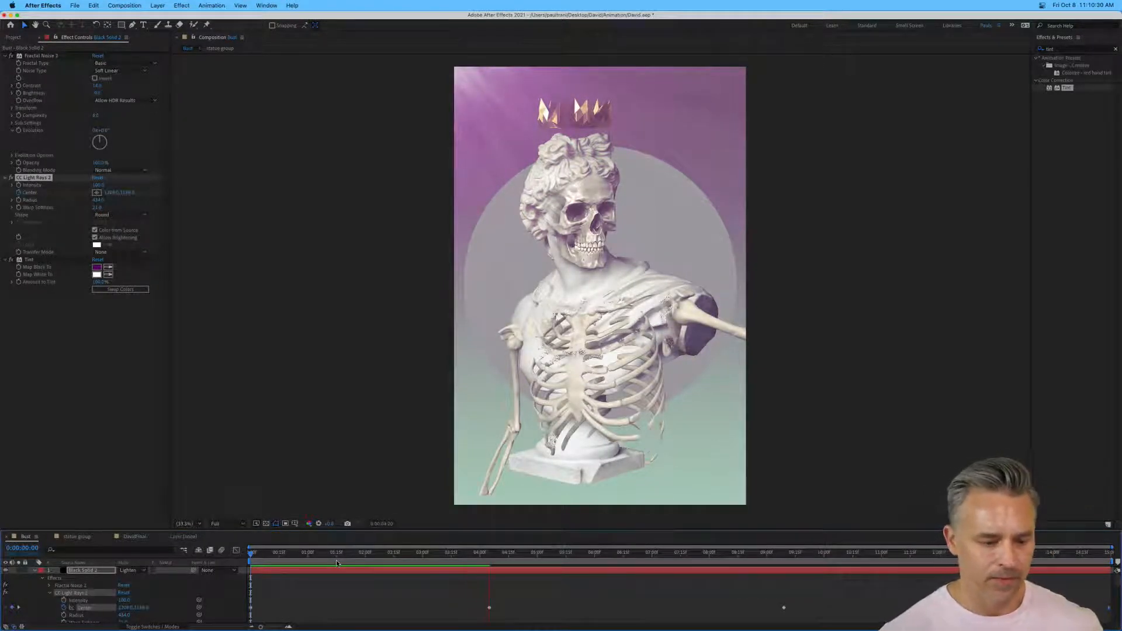
{"action": "key", "text": "space"}
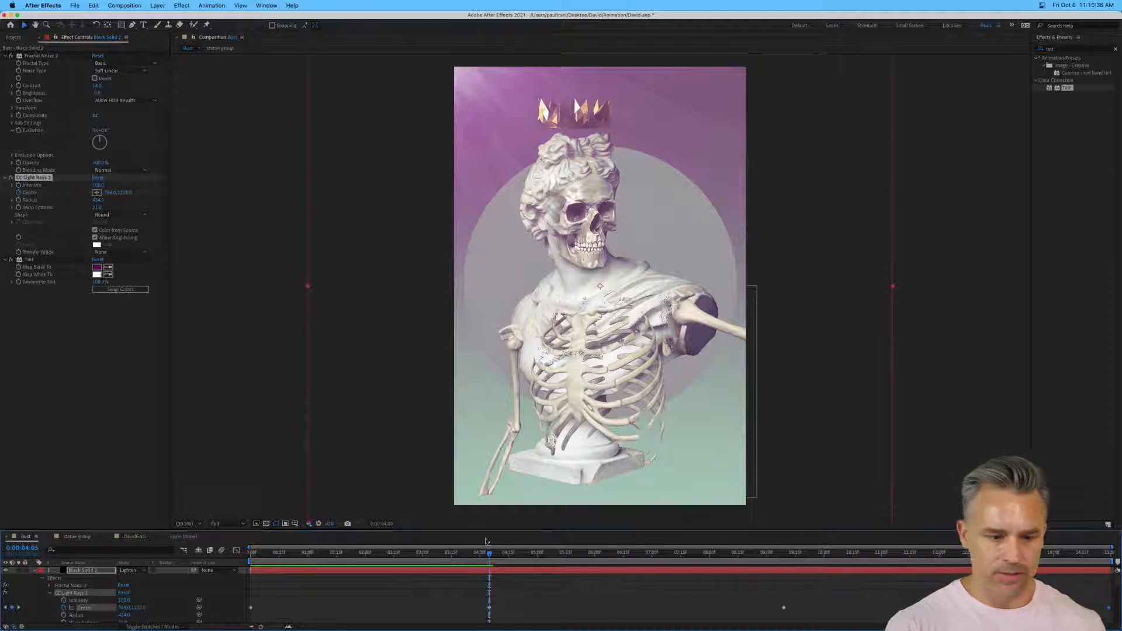
In Finder, browse from the Desktop through David and Animation to the David_AME folder and play David_4.mp4.
{"action": "mouse_move", "coordinate": [428, 630]}
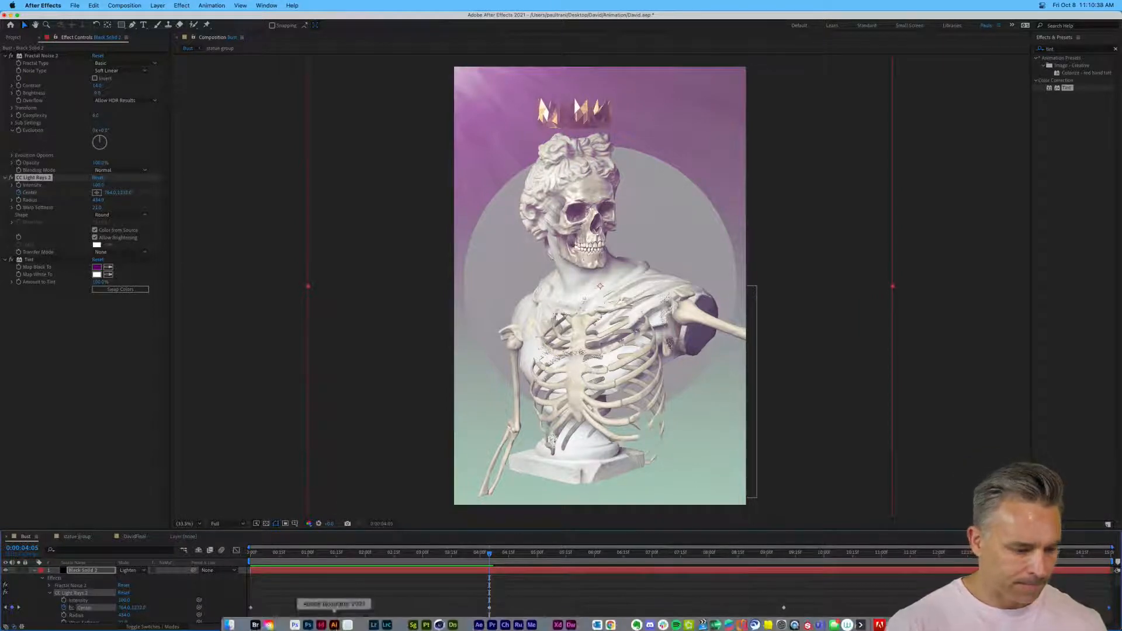
{"action": "left_click", "coordinate": [231, 620]}
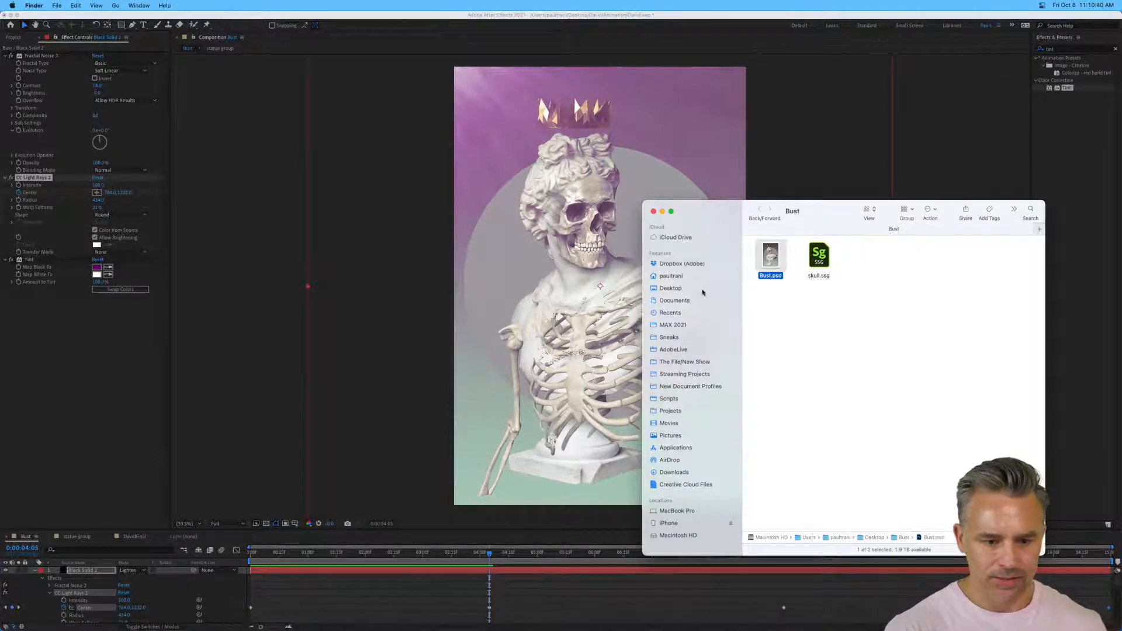
{"action": "left_click_drag", "start_coordinate": [690, 229], "coordinate": [377, 111]}
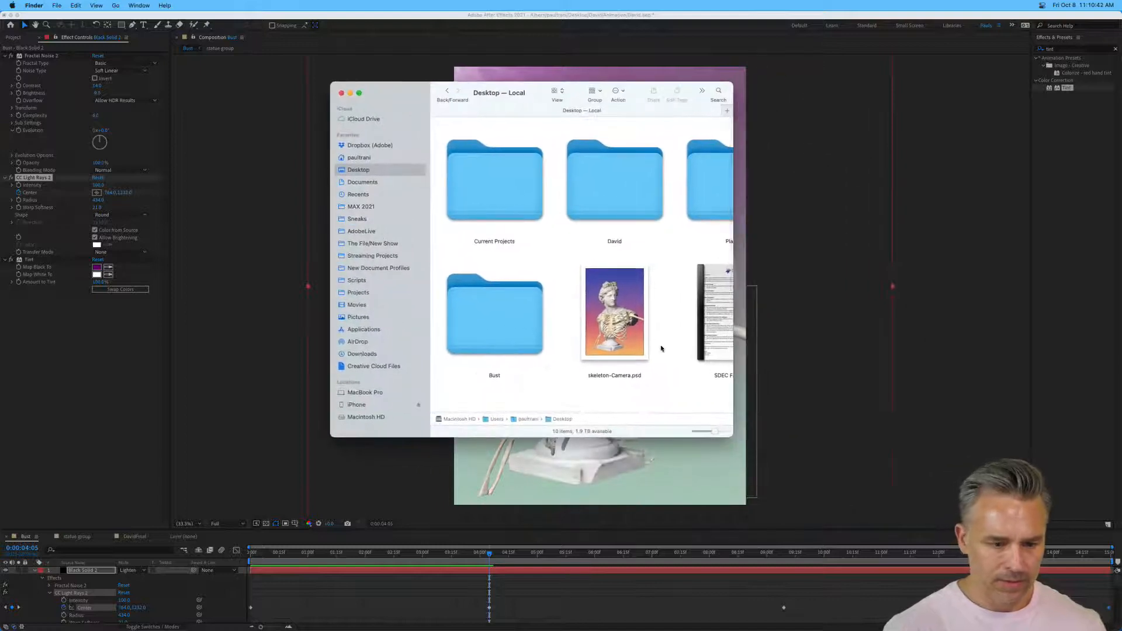
{"action": "double_click", "coordinate": [618, 172]}
{"action": "left_click", "coordinate": [458, 139]}
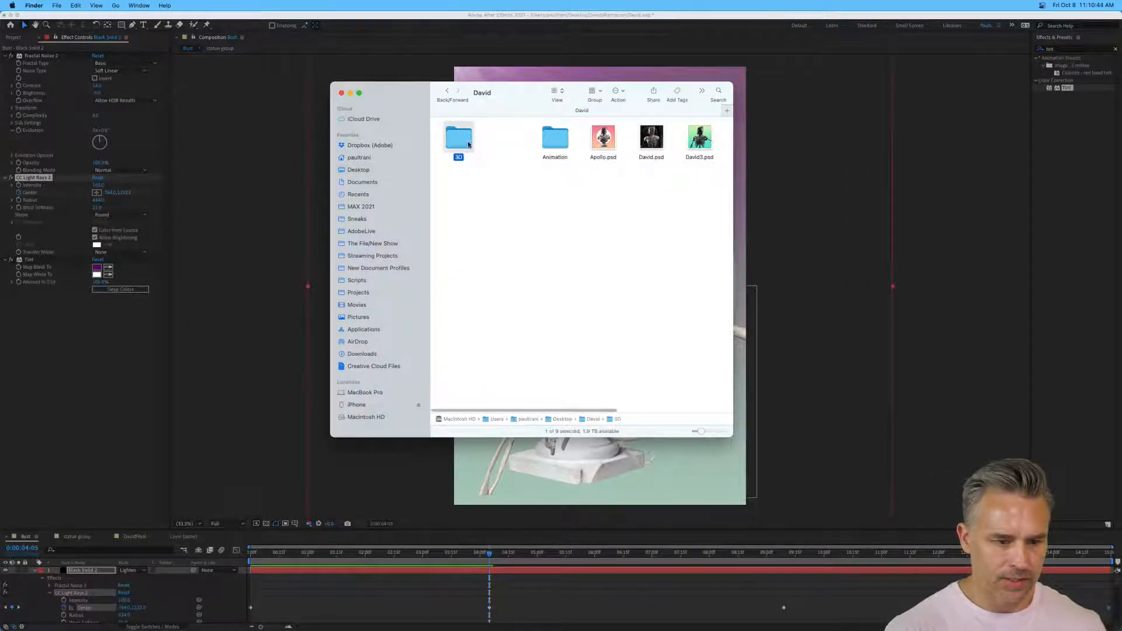
{"action": "left_click", "coordinate": [553, 143]}
{"action": "double_click", "coordinate": [553, 143]}
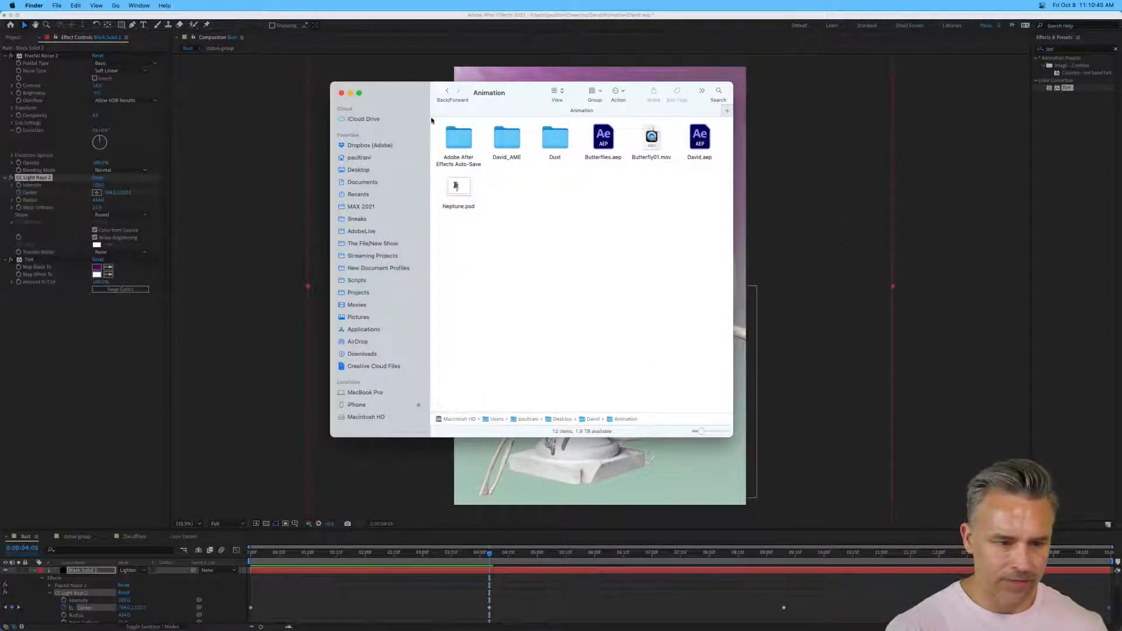
{"action": "double_click", "coordinate": [509, 140]}
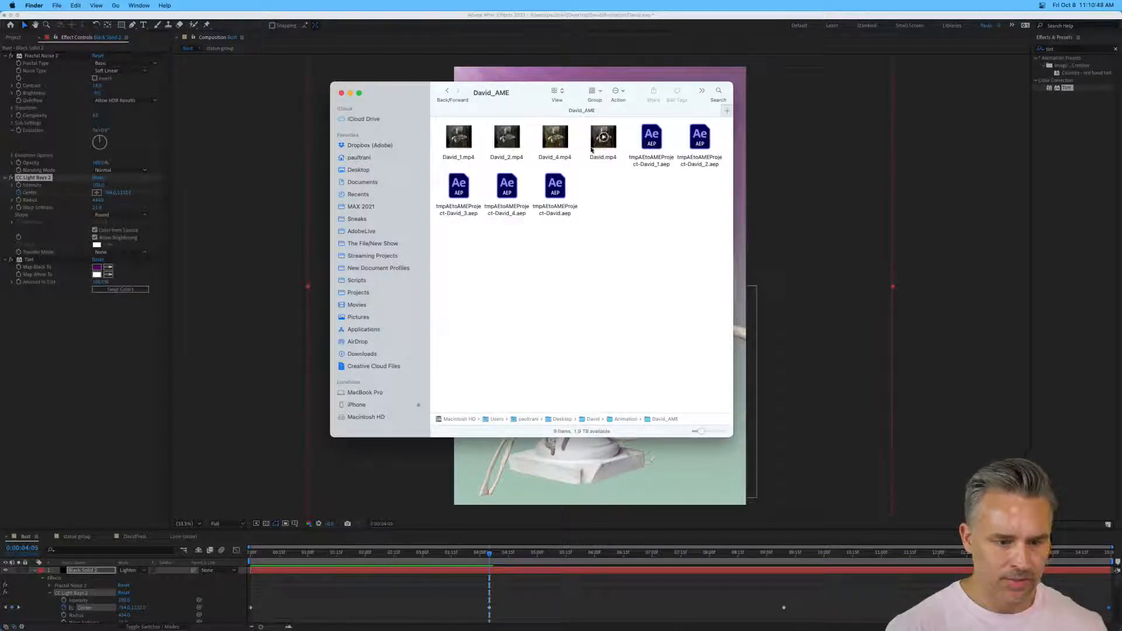
{"action": "double_click", "coordinate": [542, 159]}
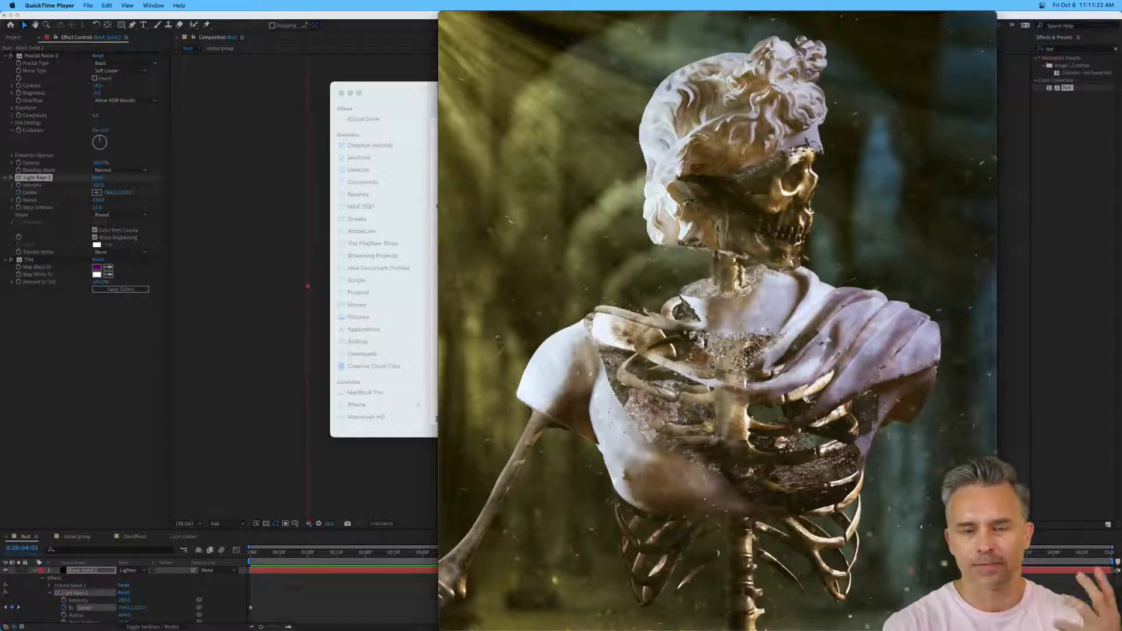
Close the David_4.mp4 video and switch from Finder back to the After Effects project.
{"action": "mouse_move", "coordinate": [539, 85]}
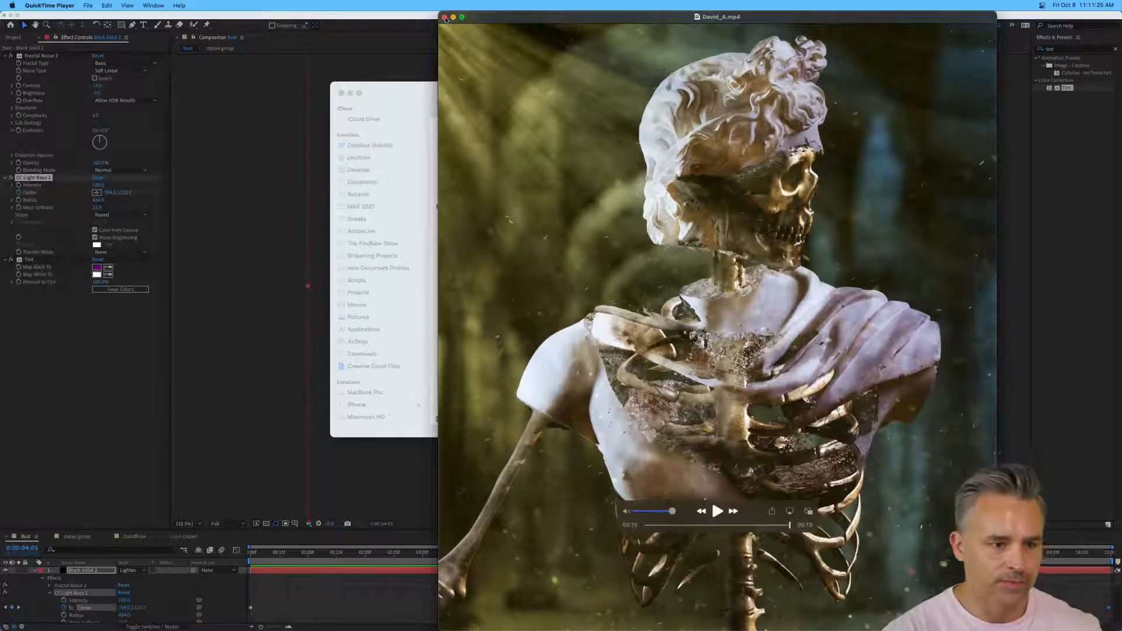
{"action": "left_click", "coordinate": [445, 17]}
{"action": "left_click_drag", "start_coordinate": [418, 94], "coordinate": [553, 132]}
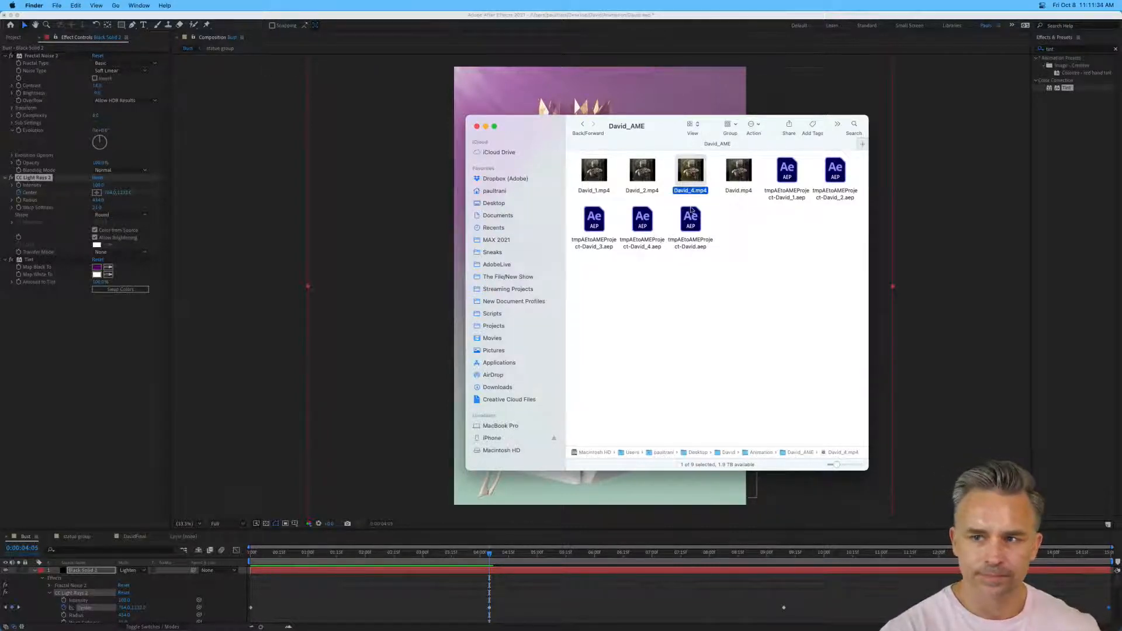
{"action": "left_click", "coordinate": [756, 284]}
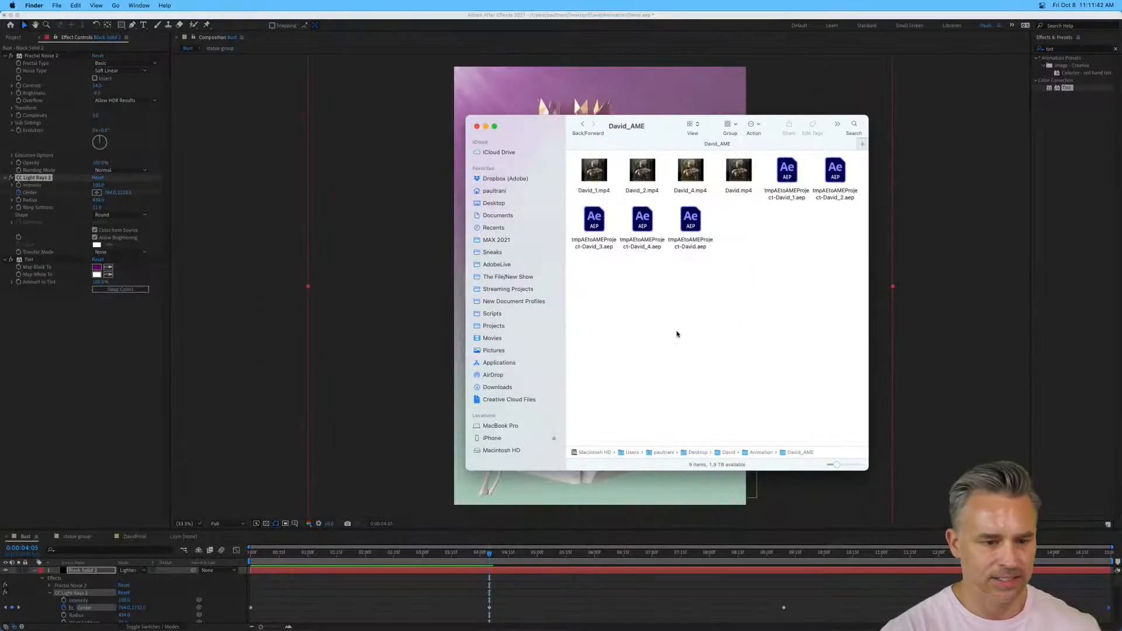
{"action": "mouse_move", "coordinate": [520, 130]}
{"action": "left_mouse_down"}
{"action": "mouse_move", "coordinate": [548, 145]}
{"action": "mouse_move", "coordinate": [333, 90]}
{"action": "mouse_move", "coordinate": [515, 117]}
{"action": "left_mouse_up"}
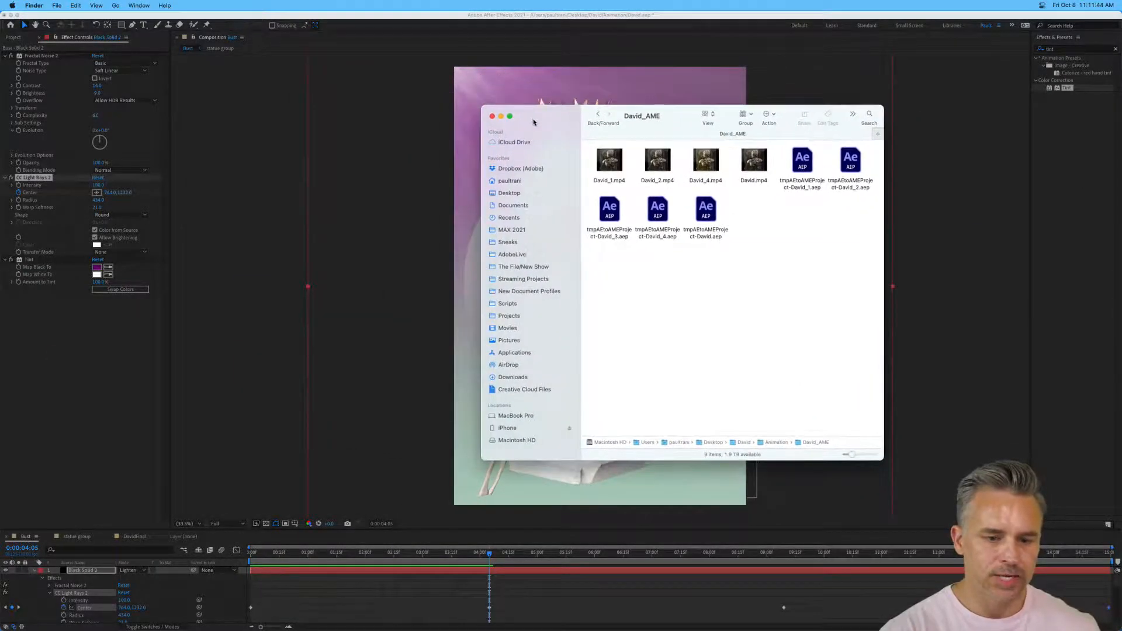
{"action": "left_click", "coordinate": [293, 147]}
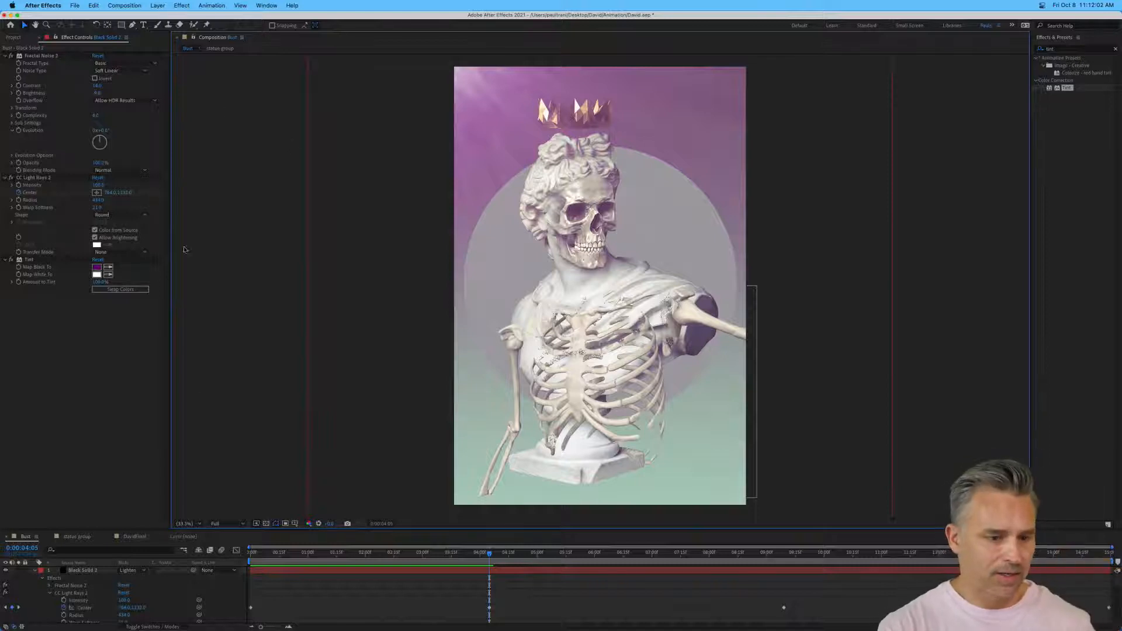
Open the DavidFinal composition, enlarge its timeline, and turn on the particles layer while Shape Layer 1 stays hidden.
{"action": "left_click", "coordinate": [37, 438]}
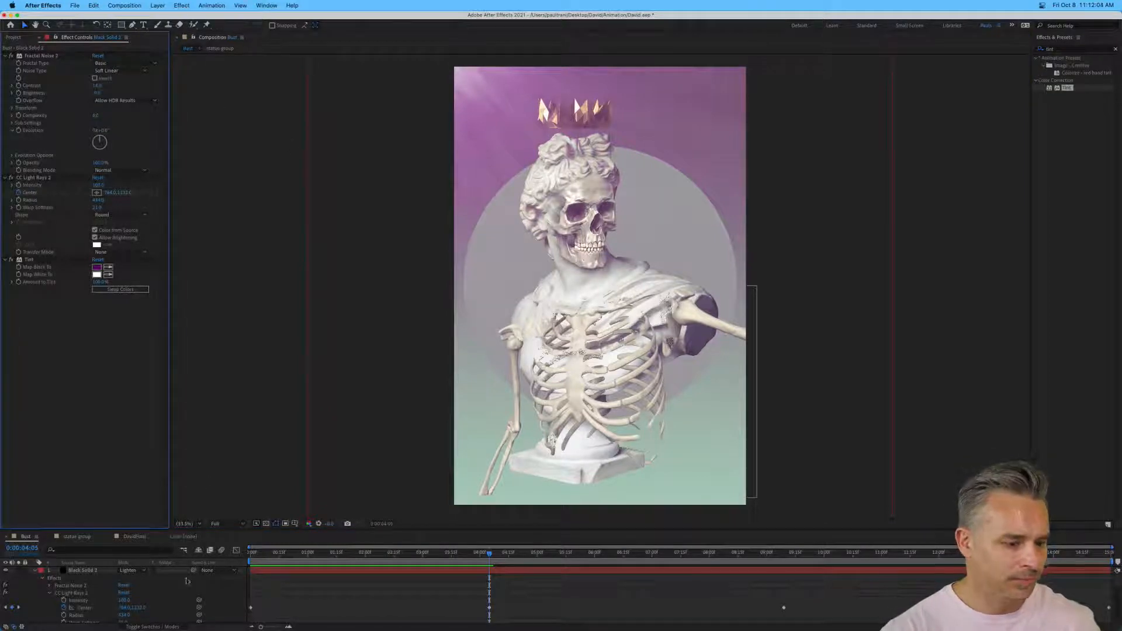
{"action": "left_click", "coordinate": [133, 537]}
{"action": "left_click_drag", "start_coordinate": [345, 529], "coordinate": [345, 307]}
{"action": "left_click", "coordinate": [6, 408]}
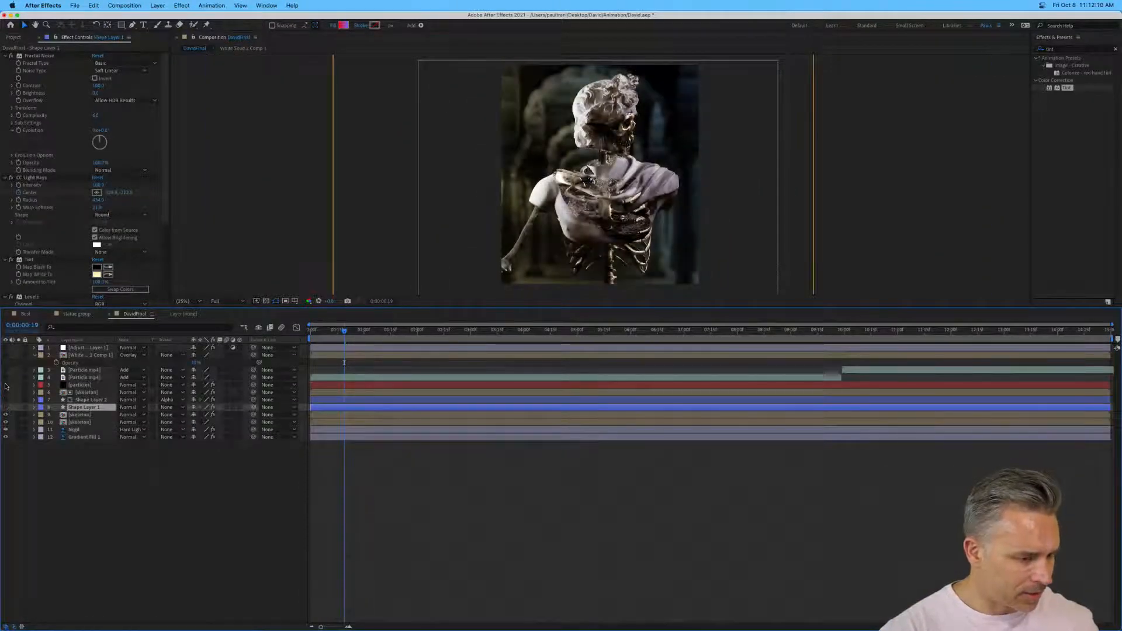
{"action": "left_click", "coordinate": [6, 385]}
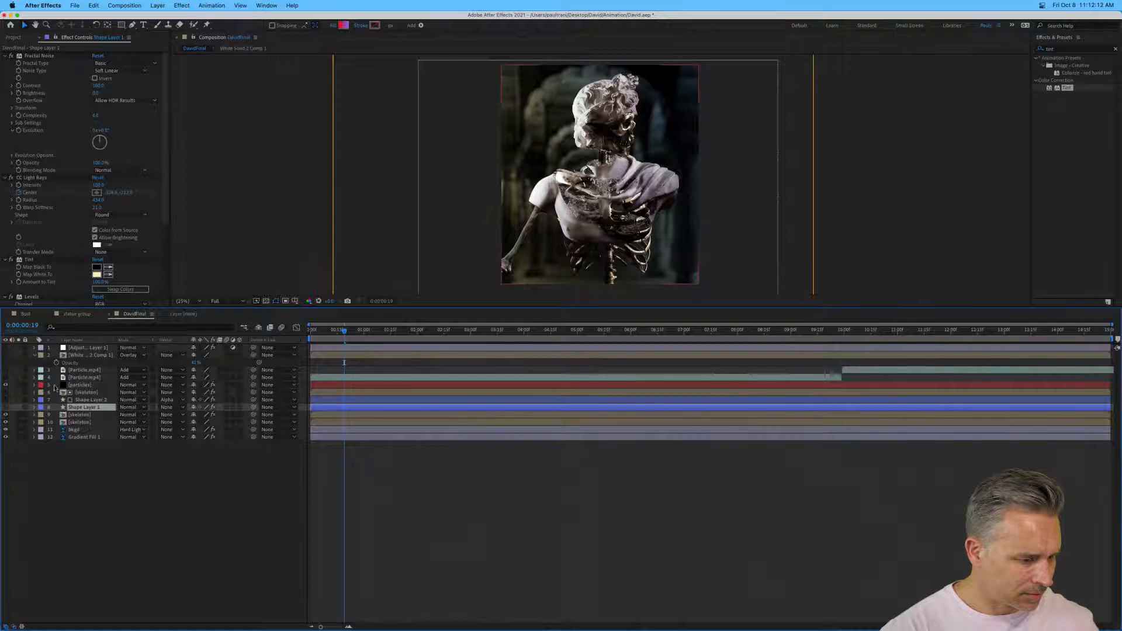
Select the particles layer to examine its CC Particle World settings at 0:00:02:13 in an enlarged viewer.
{"action": "left_click", "coordinate": [79, 385]}
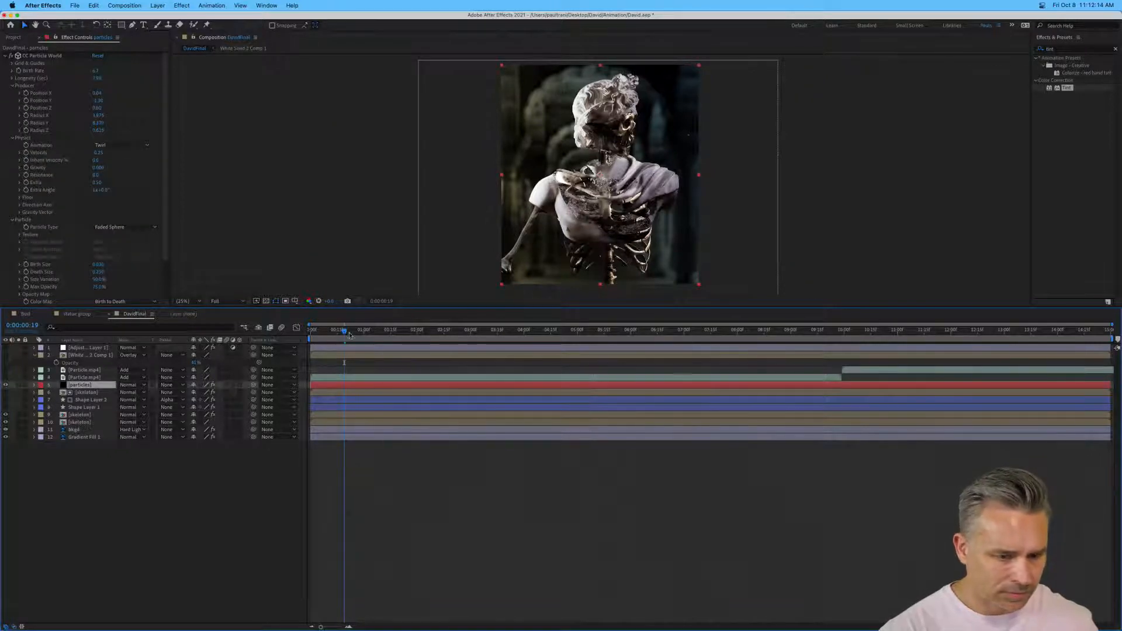
{"action": "left_click_drag", "start_coordinate": [344, 332], "coordinate": [440, 331]}
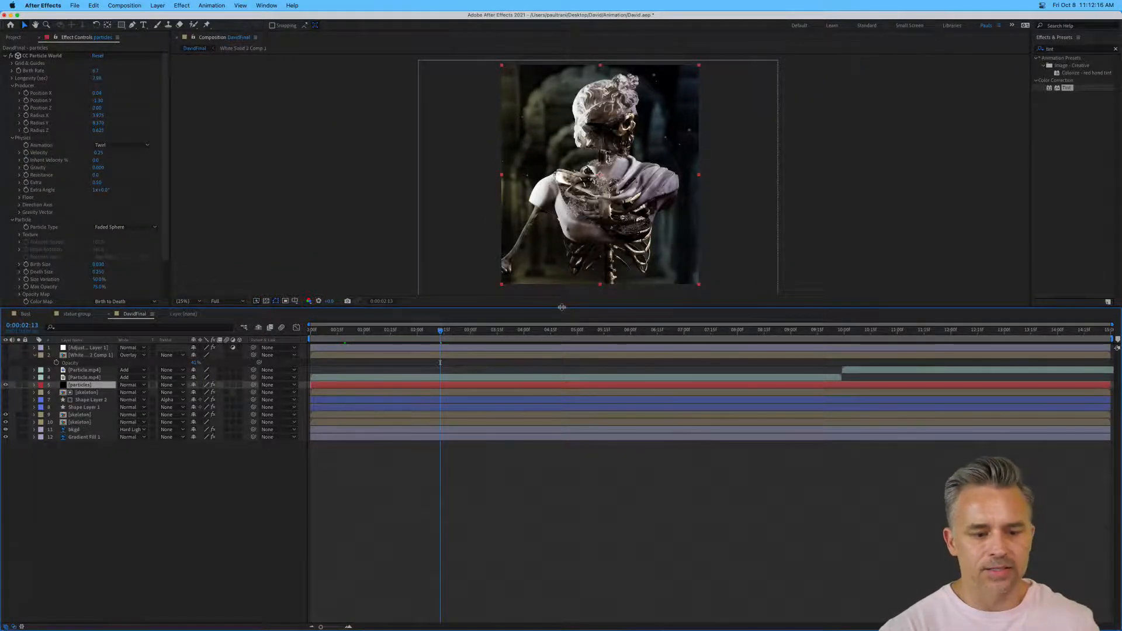
{"action": "left_click_drag", "start_coordinate": [561, 308], "coordinate": [602, 436]}
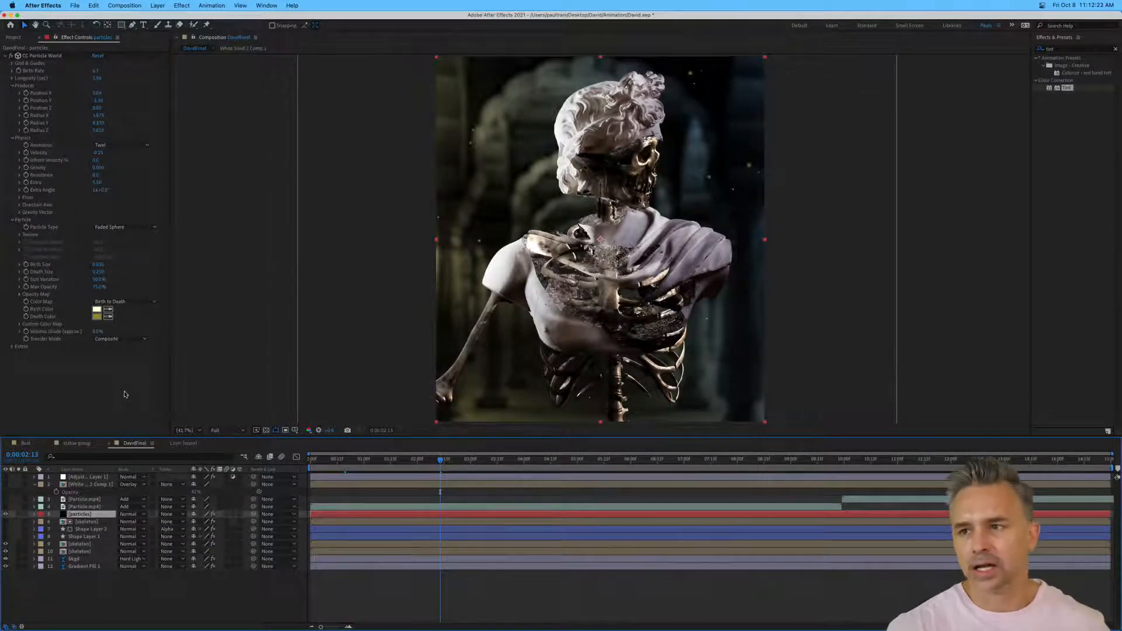
Add a new composition-sized black solid above the adjustment layer in the DavidFinal composition.
{"action": "left_click", "coordinate": [17, 37]}
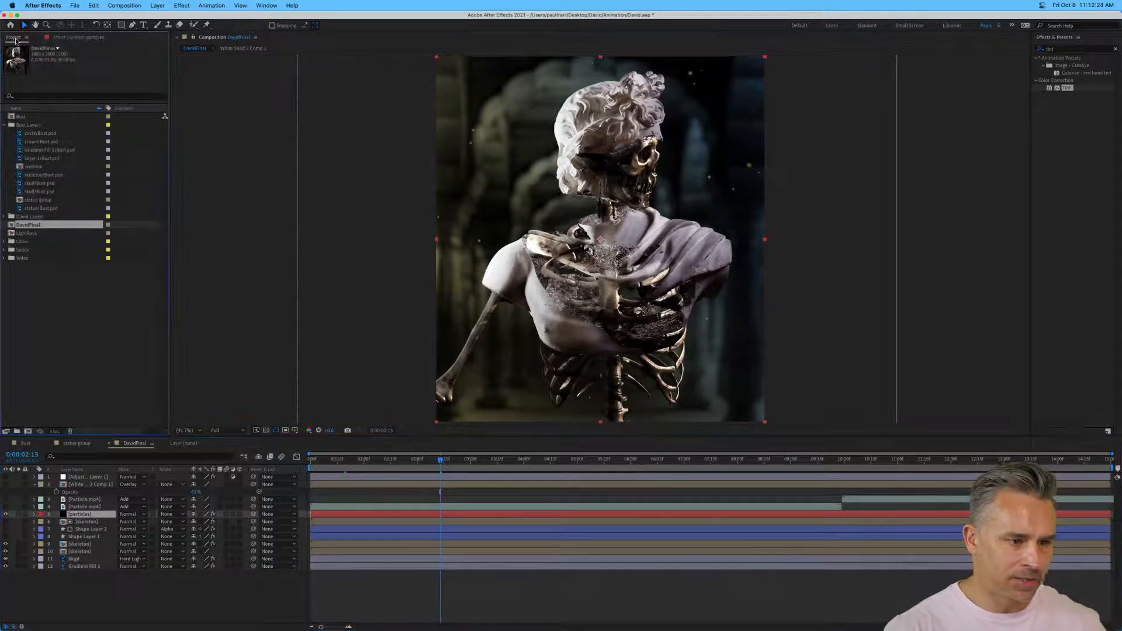
{"action": "left_click", "coordinate": [79, 478]}
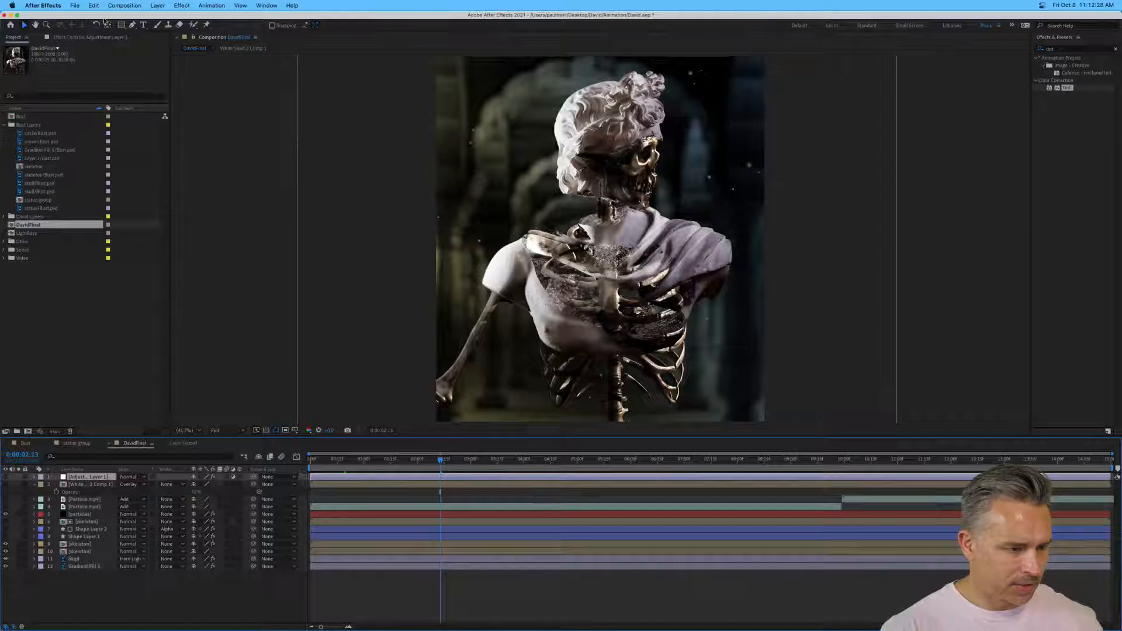
{"action": "left_click", "coordinate": [153, 5]}
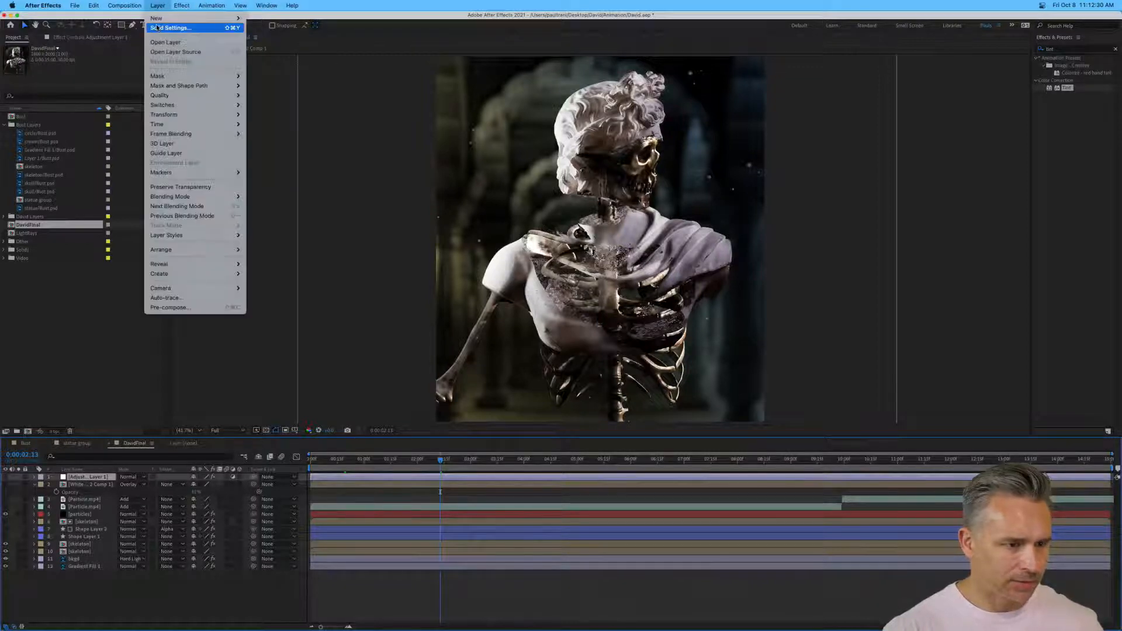
{"action": "mouse_move", "coordinate": [175, 28]}
{"action": "left_click", "coordinate": [260, 45]}
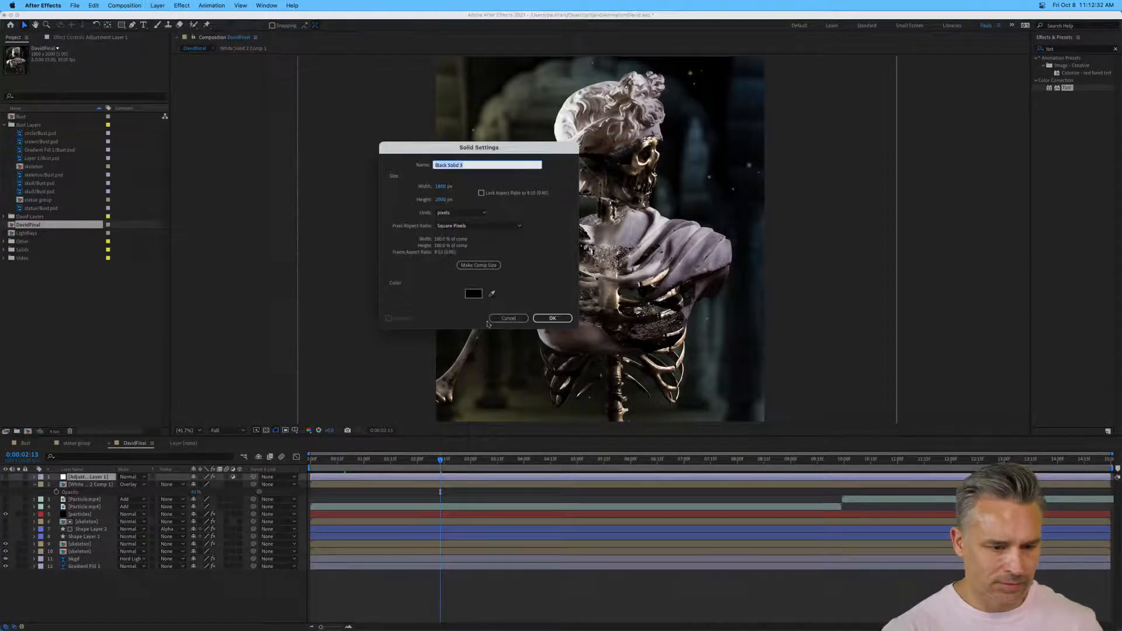
{"action": "left_click", "coordinate": [552, 318]}
Search the effects for "partic" and apply CC Particle World to the new black solid.
{"action": "left_click", "coordinate": [1060, 49]}
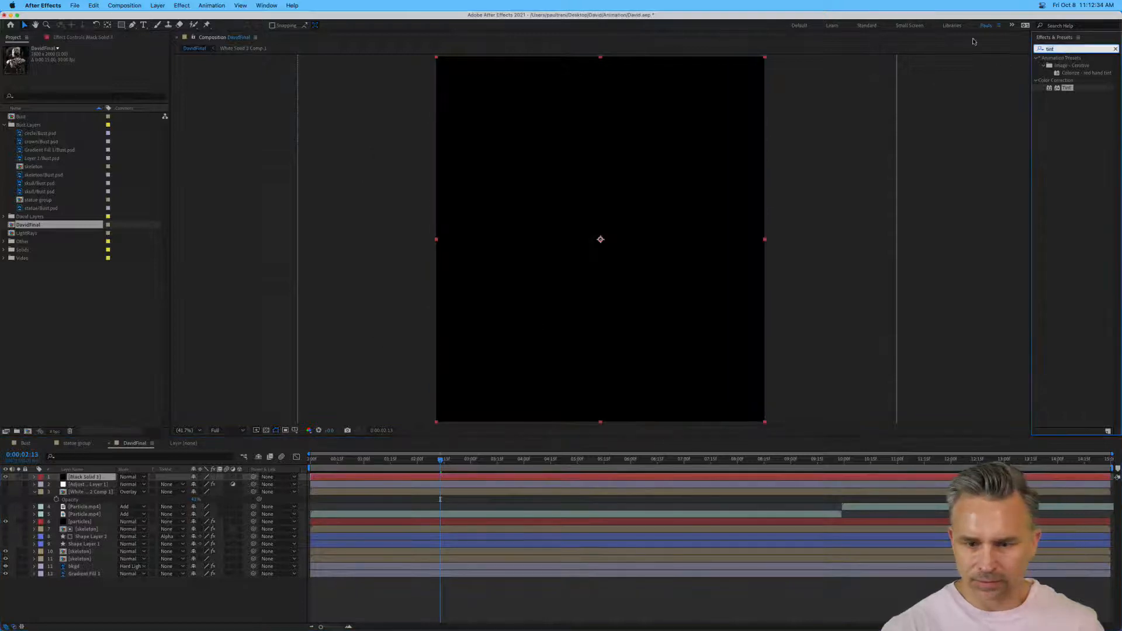
{"action": "type", "text": "partic"}
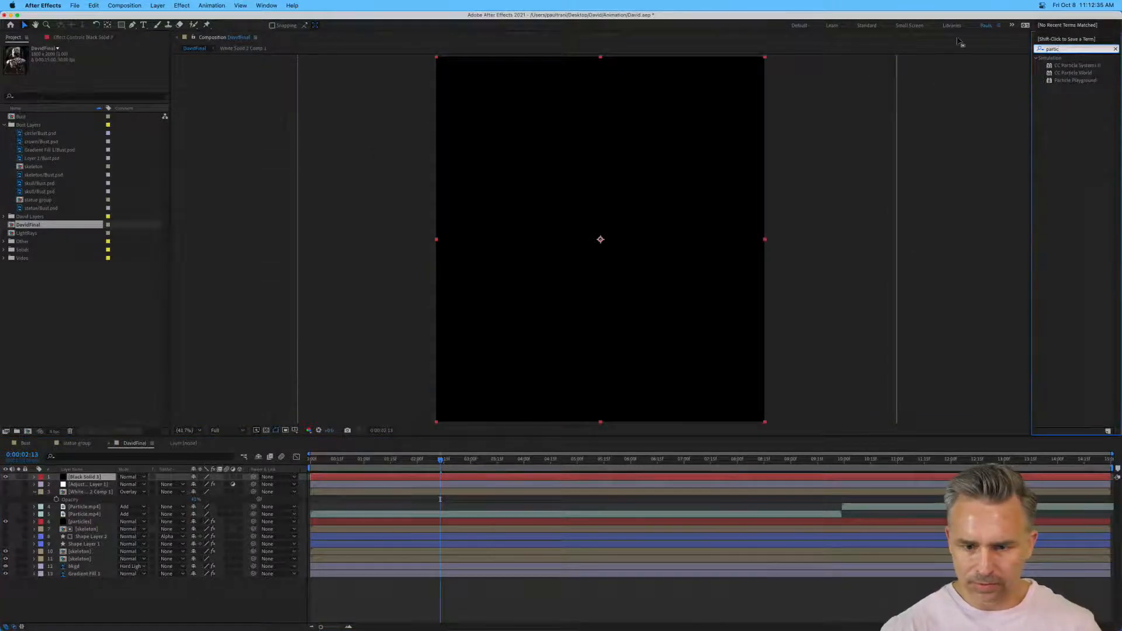
{"action": "left_click", "coordinate": [1045, 74]}
{"action": "left_click_drag", "start_coordinate": [1049, 74], "coordinate": [577, 241]}
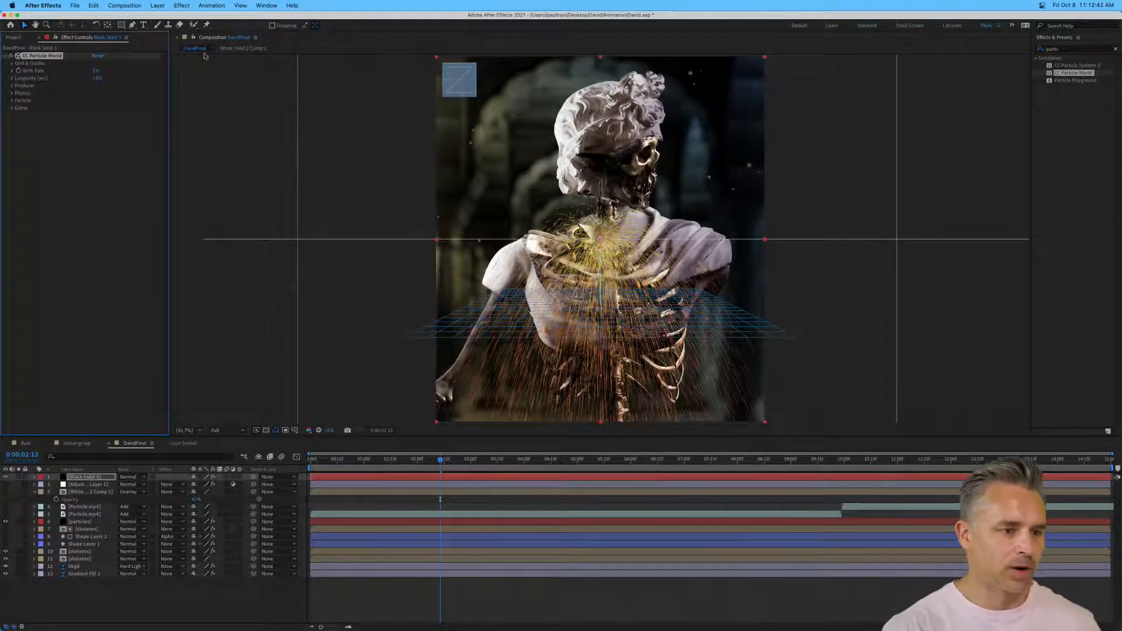
{"action": "left_click", "coordinate": [77, 479]}
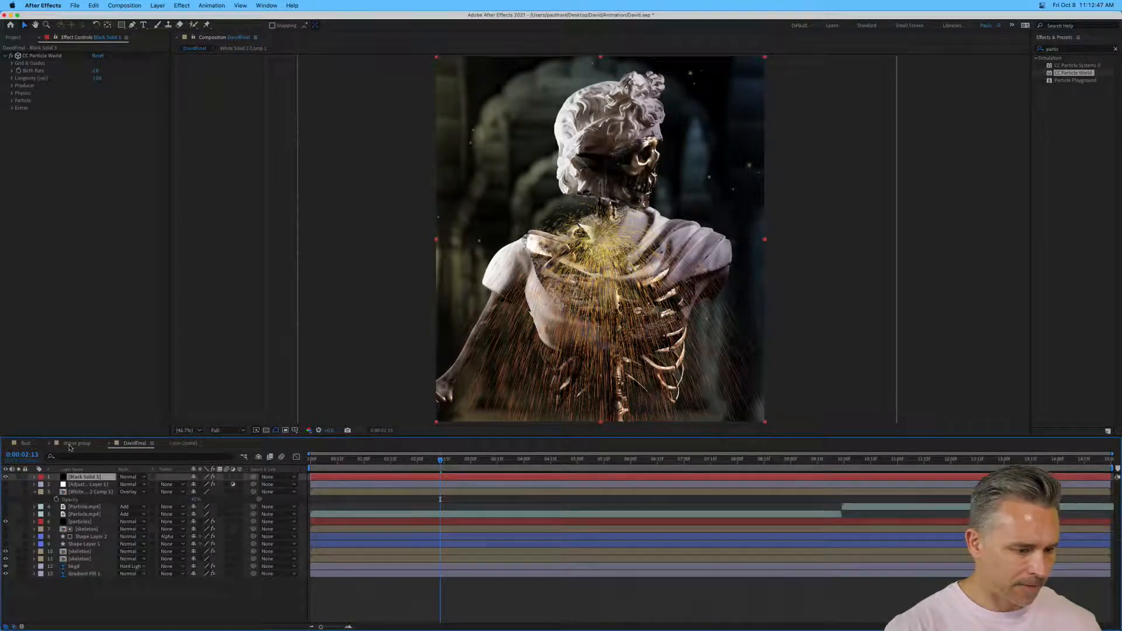
Open the Bust composition and select its topmost layer, Black Solid 2.
{"action": "left_click", "coordinate": [25, 443]}
{"action": "left_click", "coordinate": [85, 478]}
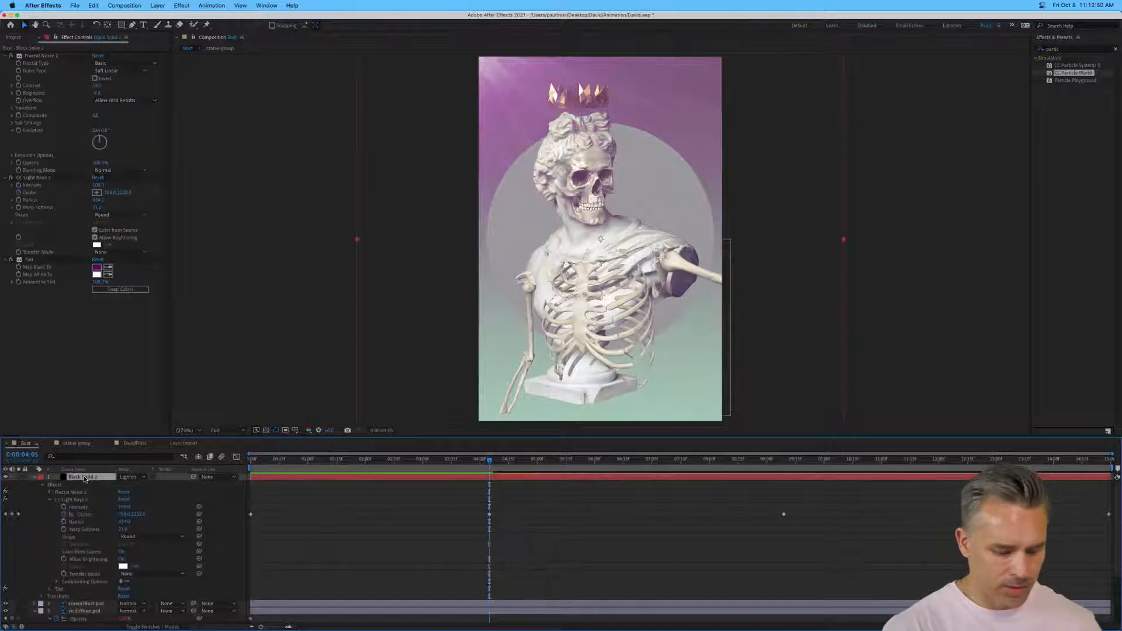
{"action": "left_click", "coordinate": [157, 5]}
{"action": "mouse_move", "coordinate": [193, 18]}
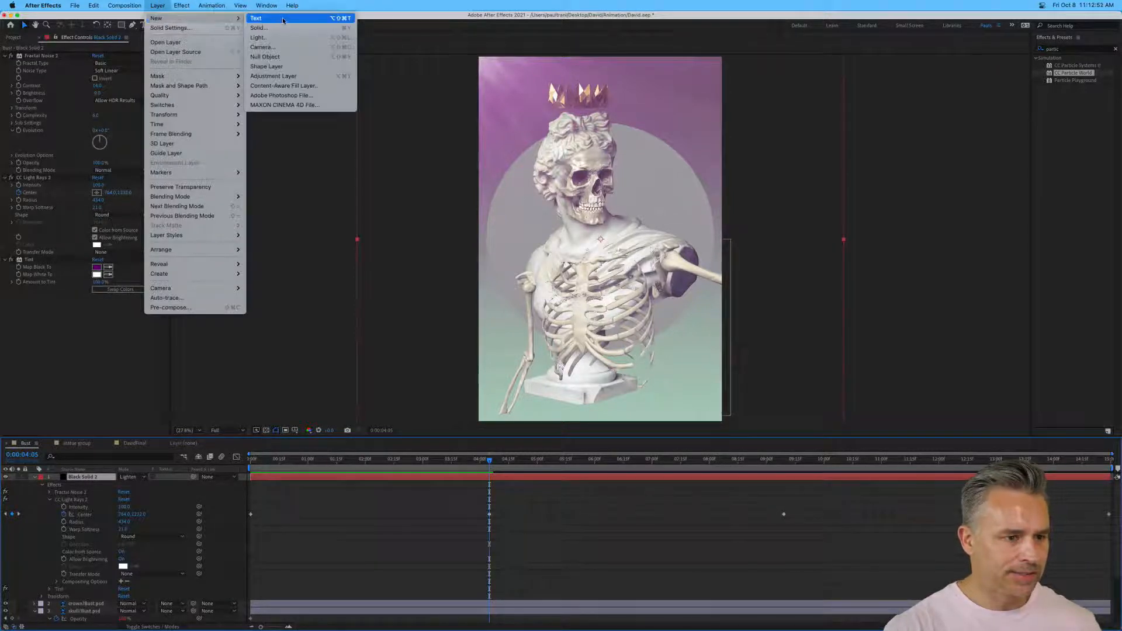
{"action": "left_click", "coordinate": [283, 19]}
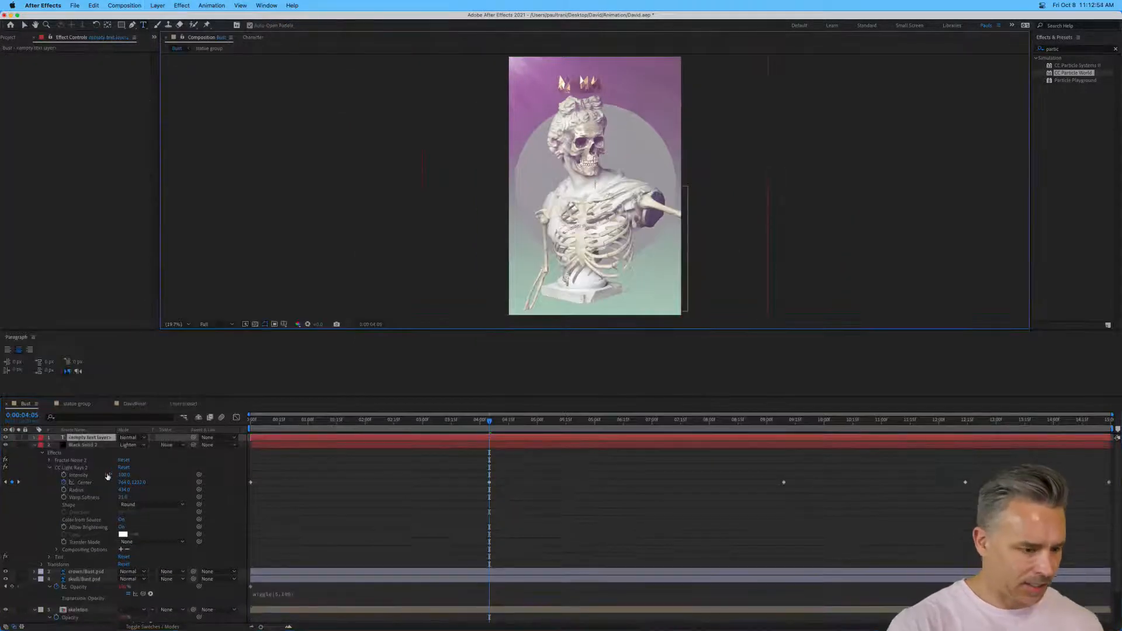
{"action": "key", "text": "super+z"}
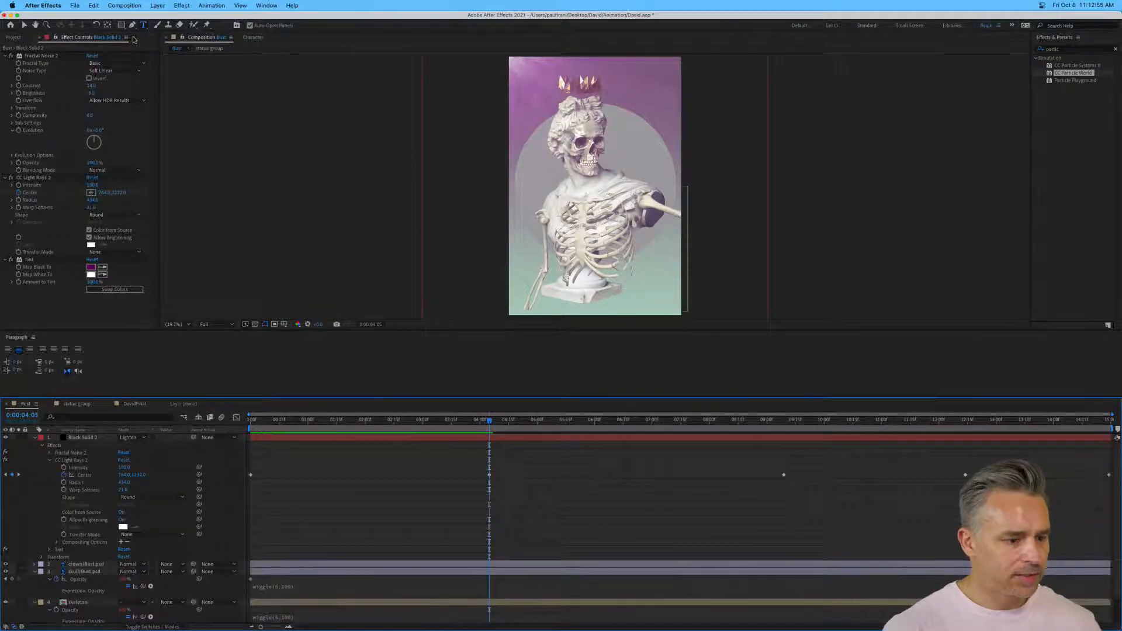
{"action": "left_click", "coordinate": [33, 337]}
{"action": "left_click", "coordinate": [42, 346]}
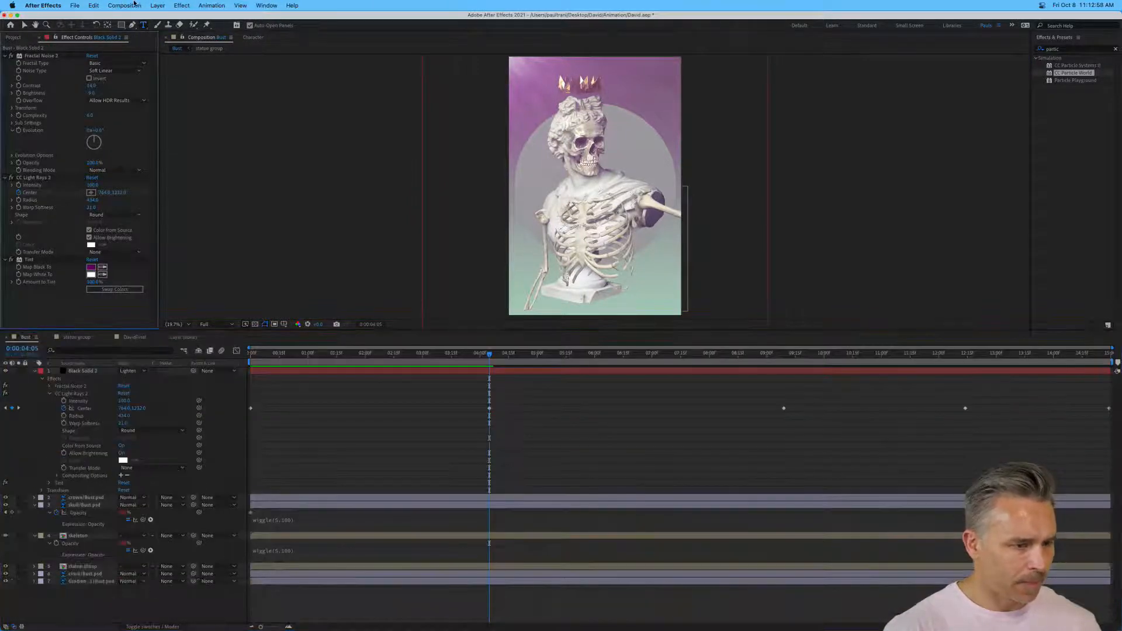
Add a new composition-sized black solid on top of the Bust composition and apply CC Particle World to it.
{"action": "left_click", "coordinate": [124, 6]}
{"action": "mouse_move", "coordinate": [157, 5]}
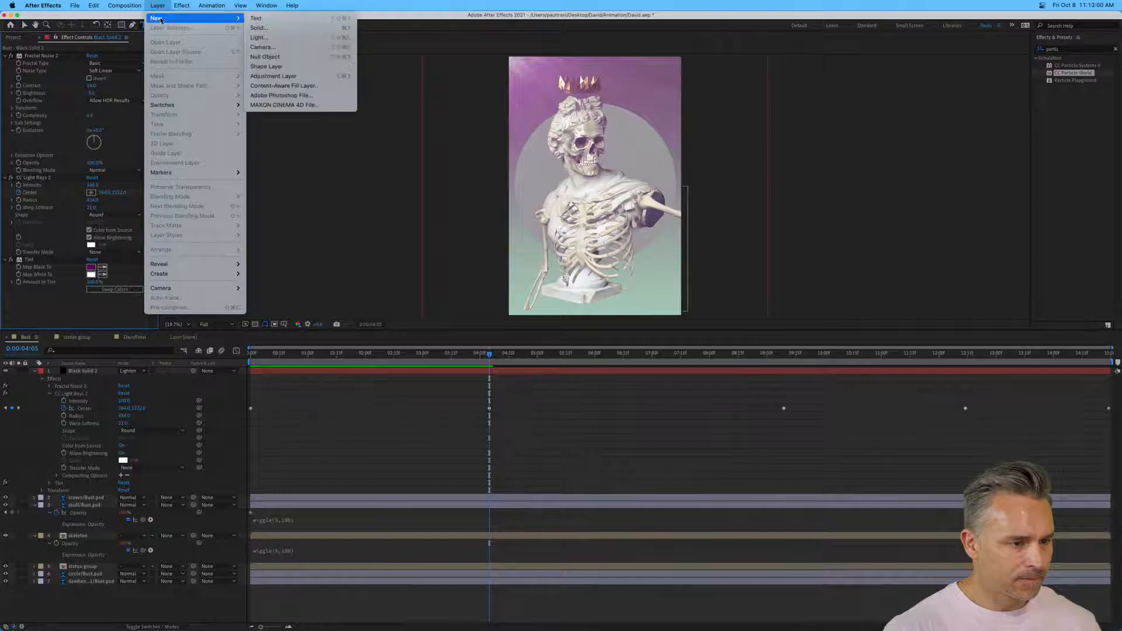
{"action": "key", "text": "super+y"}
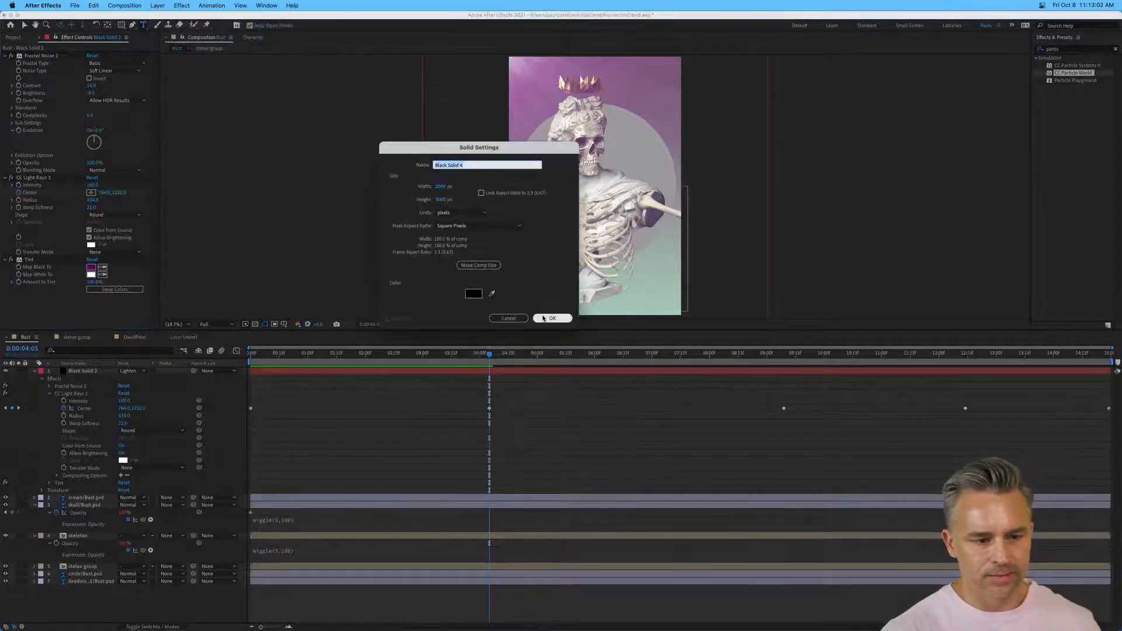
{"action": "left_click", "coordinate": [551, 319]}
{"action": "left_click_drag", "start_coordinate": [1074, 72], "coordinate": [589, 177]}
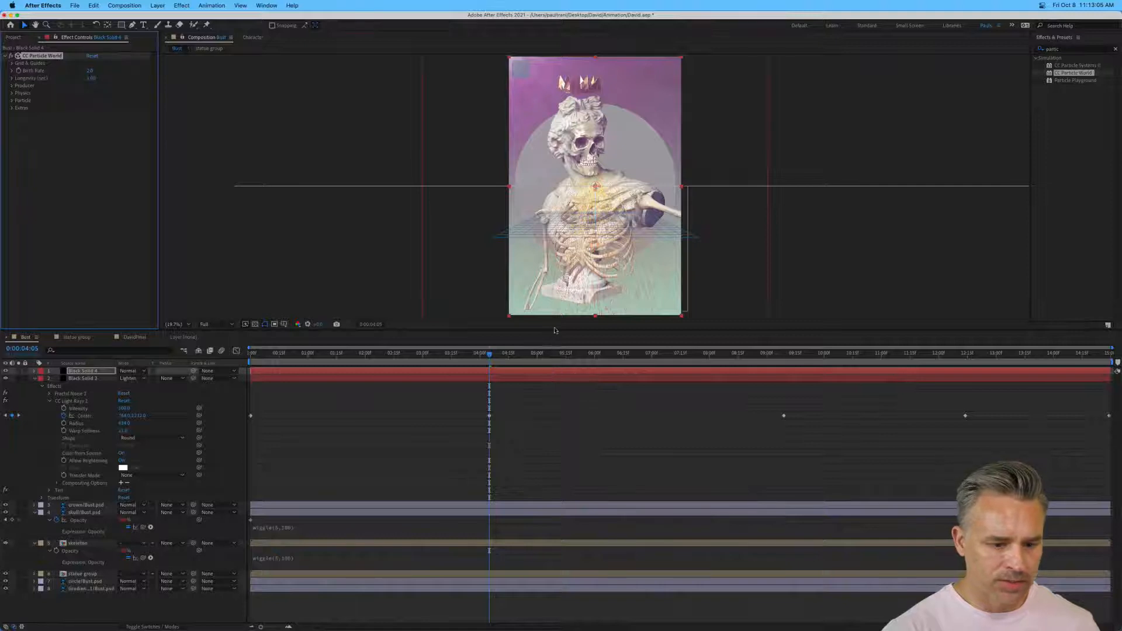
Enlarge the viewer, collapse the expanded layers, and hide every layer except the new particle solid and the gradient background.
{"action": "left_click_drag", "start_coordinate": [555, 330], "coordinate": [555, 423]}
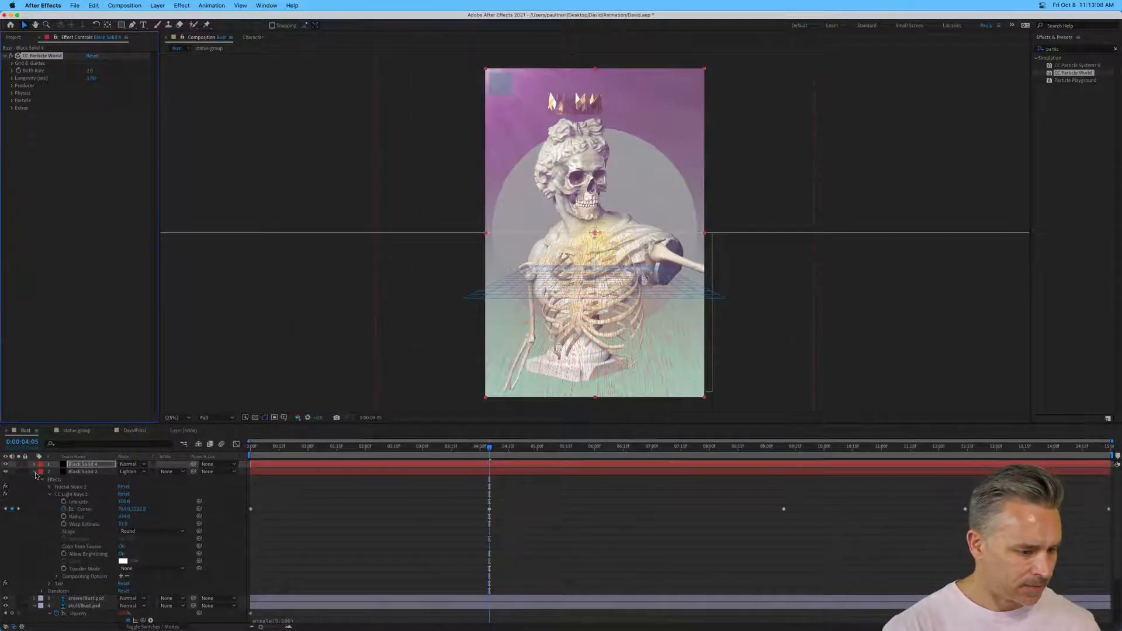
{"action": "left_click", "coordinate": [34, 471]}
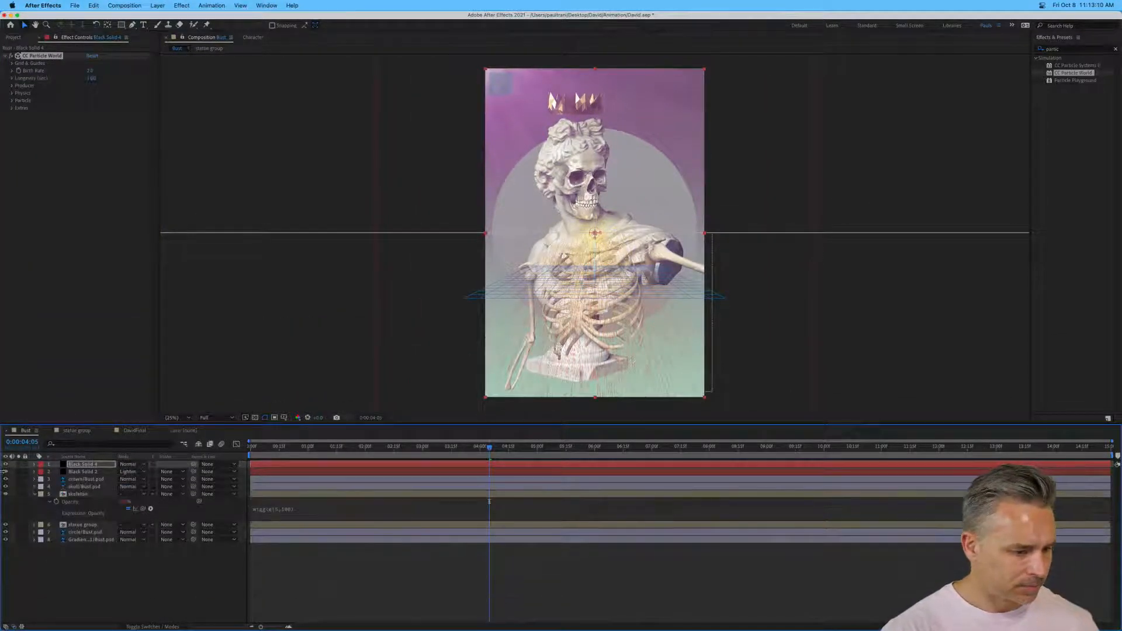
{"action": "left_click_drag", "start_coordinate": [5, 472], "coordinate": [5, 487]}
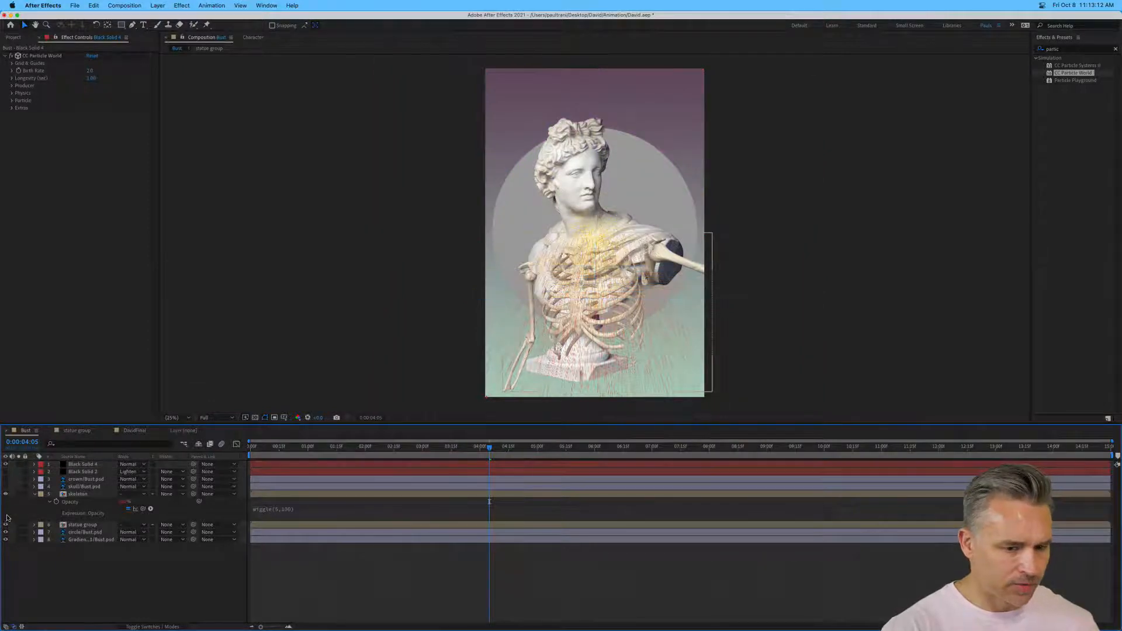
{"action": "left_click", "coordinate": [6, 524]}
{"action": "left_click", "coordinate": [5, 494]}
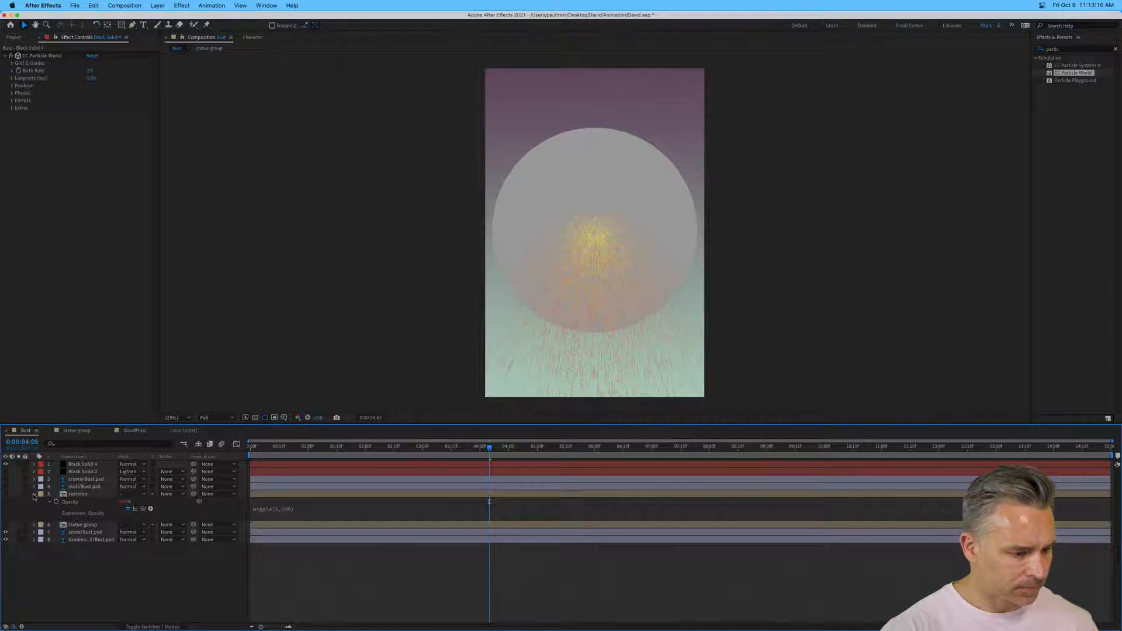
{"action": "left_click", "coordinate": [34, 496]}
{"action": "left_click", "coordinate": [5, 509]}
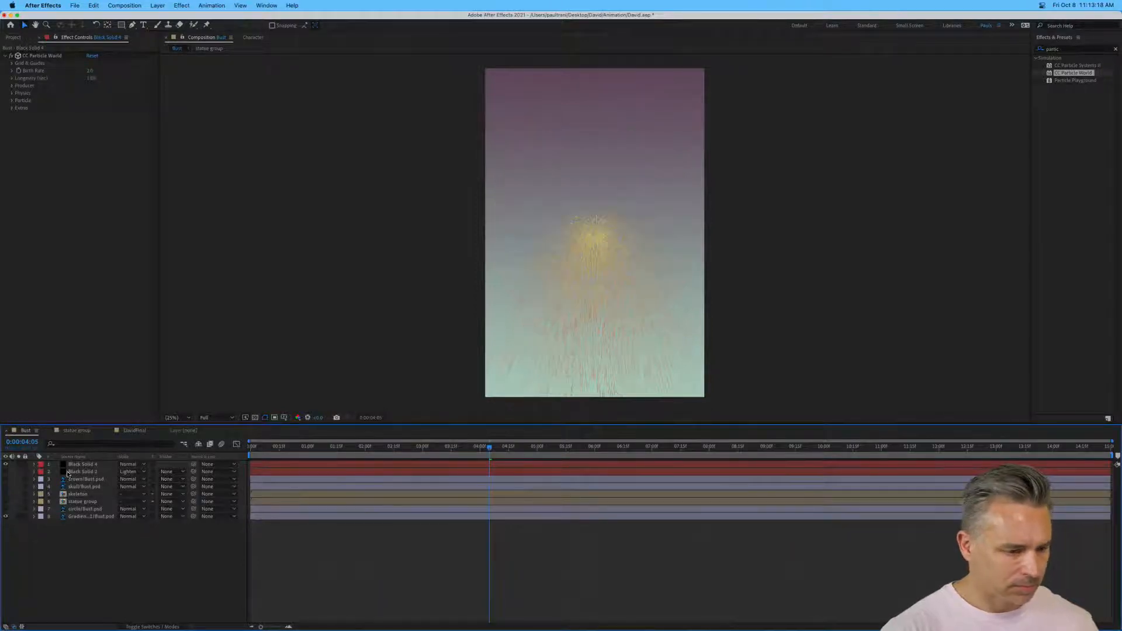
Select the new solid's CC Particle World effect and examine its default particle burst at 100% magnification.
{"action": "left_click", "coordinate": [76, 464]}
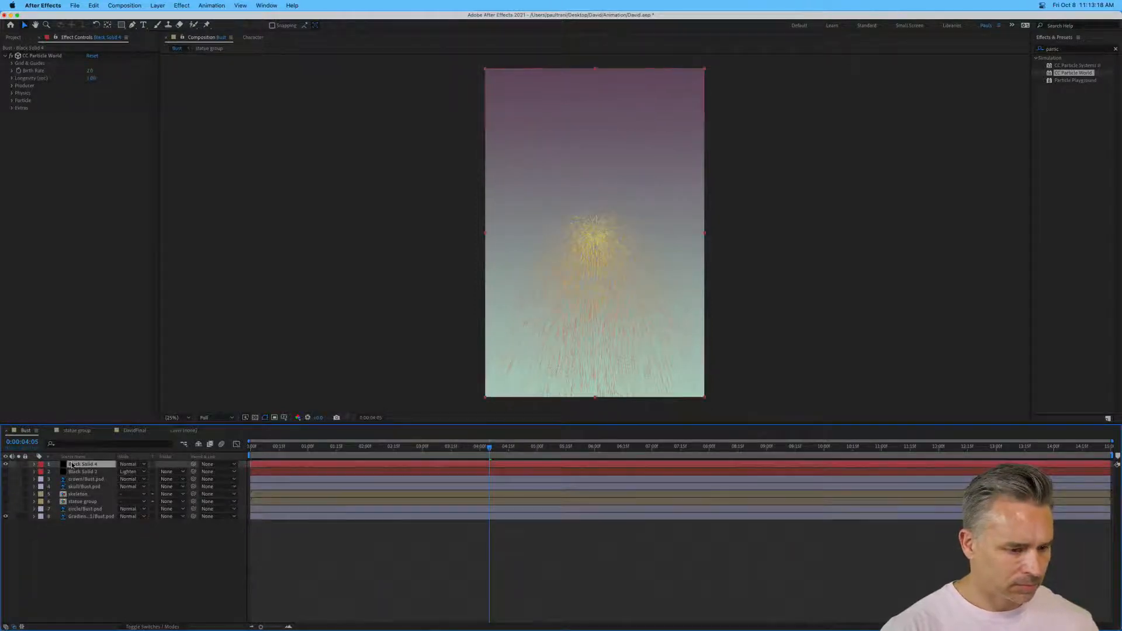
{"action": "left_click", "coordinate": [16, 57]}
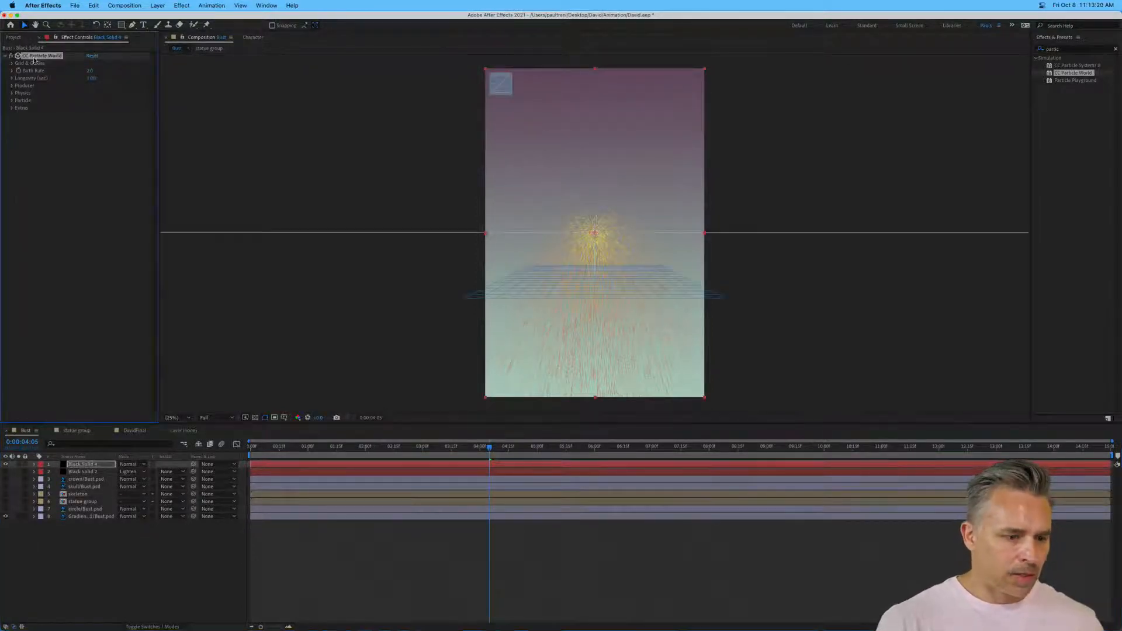
{"action": "left_click", "coordinate": [423, 181]}
{"action": "key", "text": "period"}
{"action": "key", "text": "period"}
{"action": "key", "text": "period"}
{"action": "key", "text": "period"}
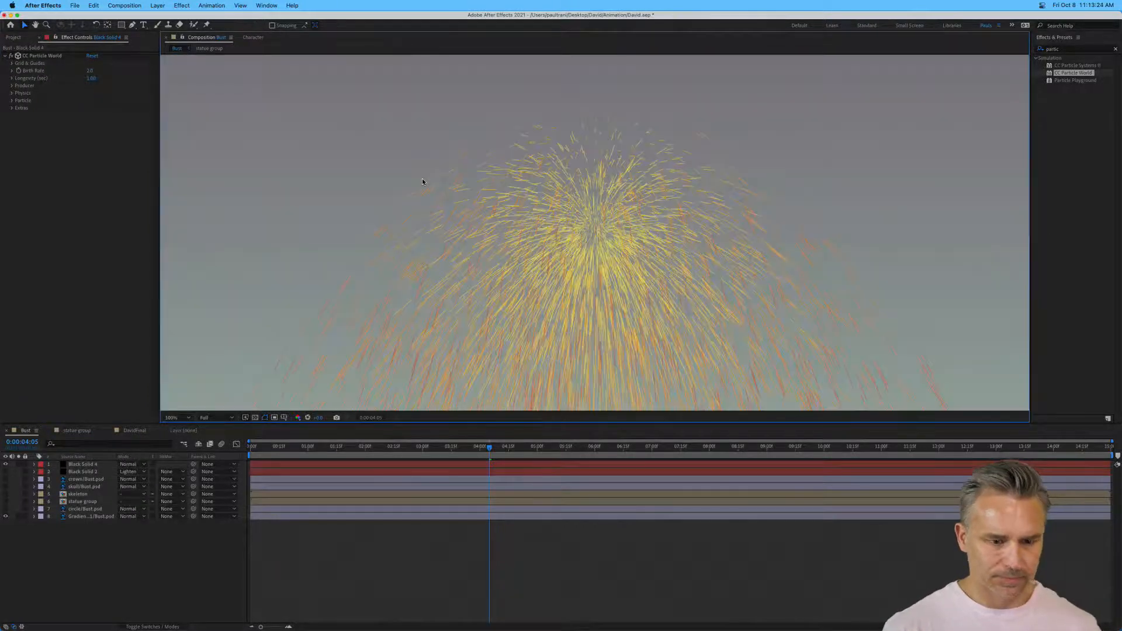
{"action": "left_click", "coordinate": [78, 465]}
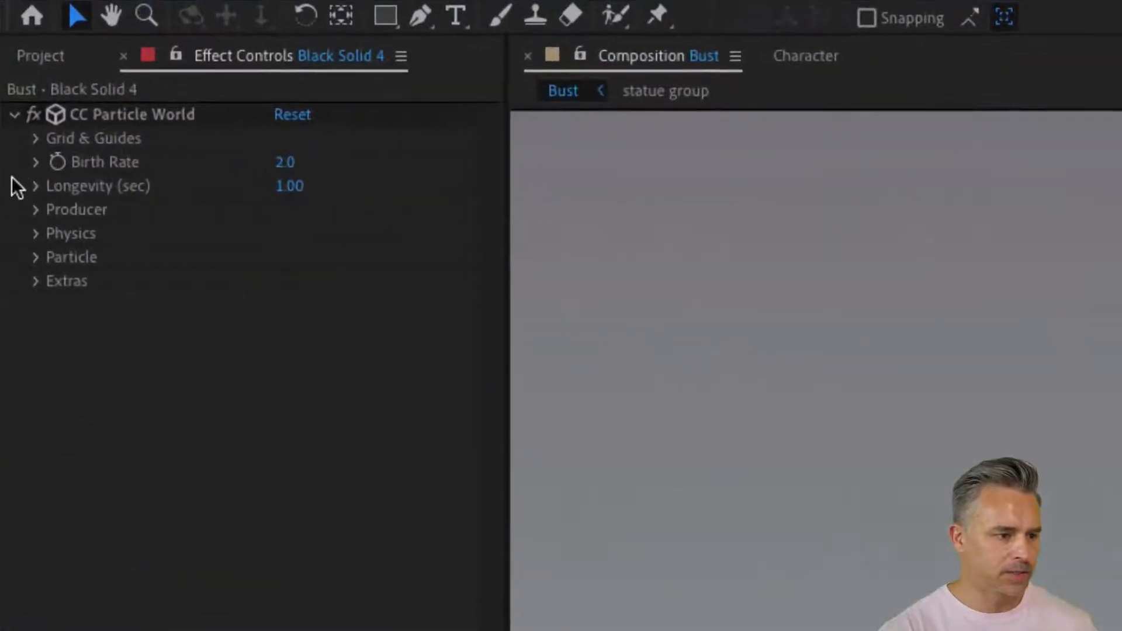
Expand the effect's Grid & Guides settings and inspect the falling particles, returning to a 25% view of the whole poster.
{"action": "left_click", "coordinate": [28, 136]}
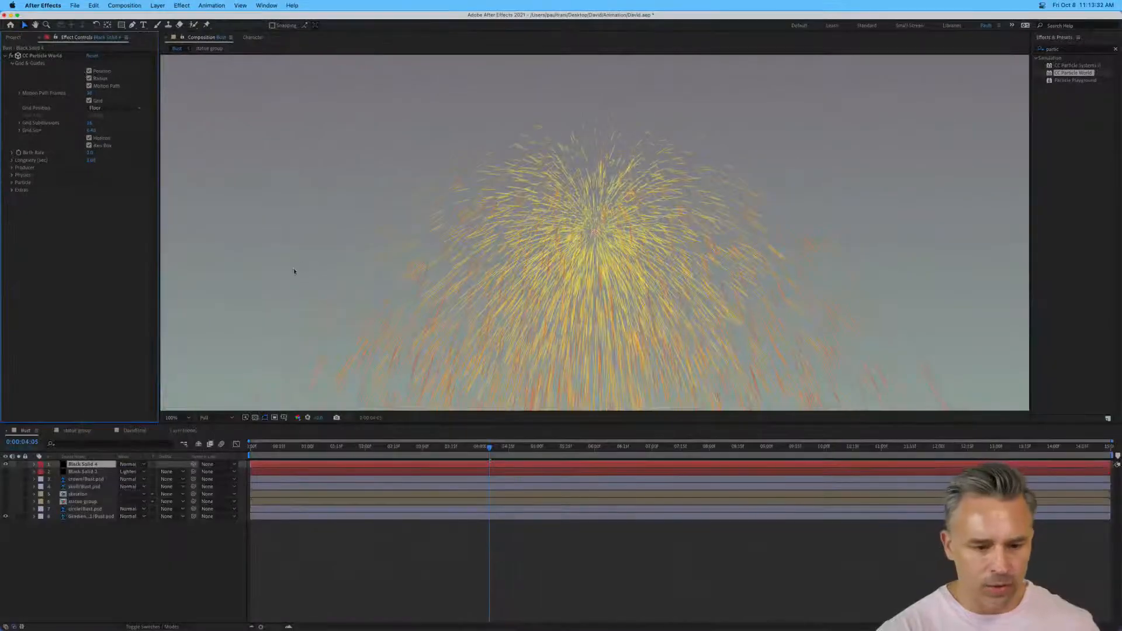
{"action": "left_click_drag", "start_coordinate": [300, 300], "coordinate": [321, 40]}
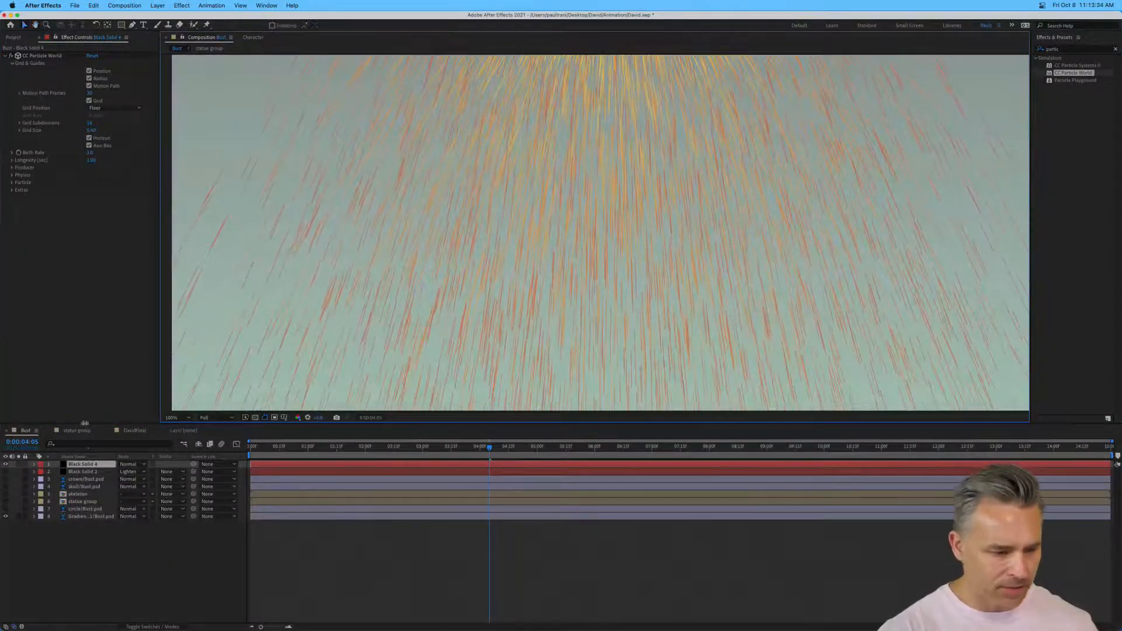
{"action": "left_click", "coordinate": [91, 466]}
{"action": "key", "text": "comma"}
{"action": "key", "text": "comma"}
{"action": "key", "text": "comma"}
{"action": "key", "text": "comma"}
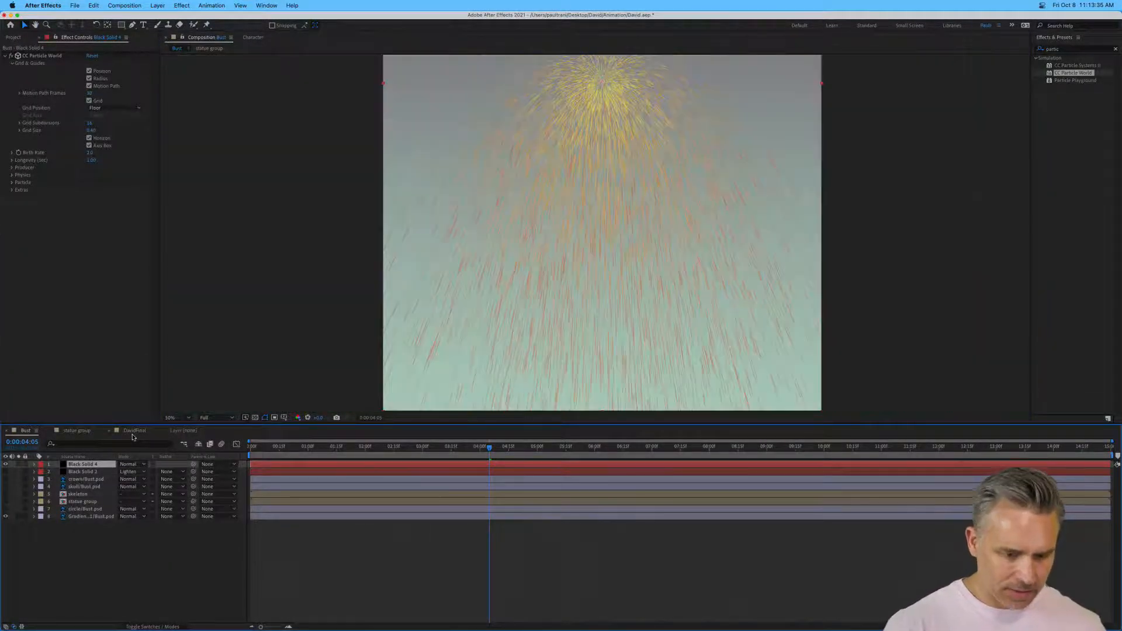
{"action": "key", "text": "h"}
{"action": "left_click_drag", "start_coordinate": [348, 160], "coordinate": [399, 252]}
{"action": "key", "text": "v"}
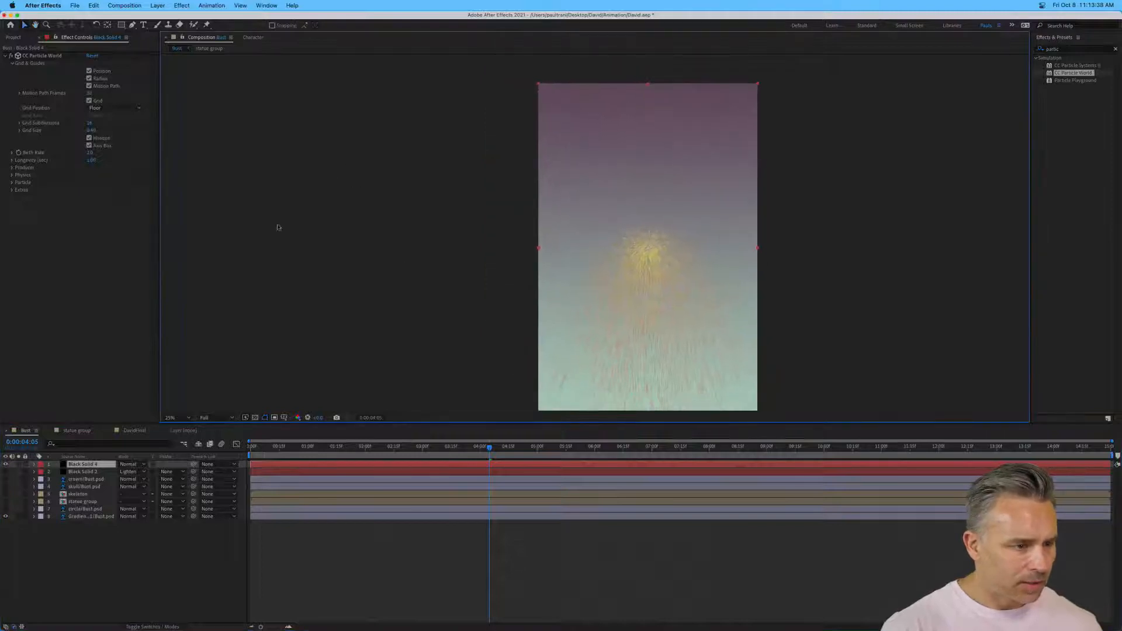
Turn off Position, Radius, Motion Path, Grid, Horizon and Axis Box in CC Particle World's Grid & Guides, and collapse the group.
{"action": "left_click", "coordinate": [36, 56]}
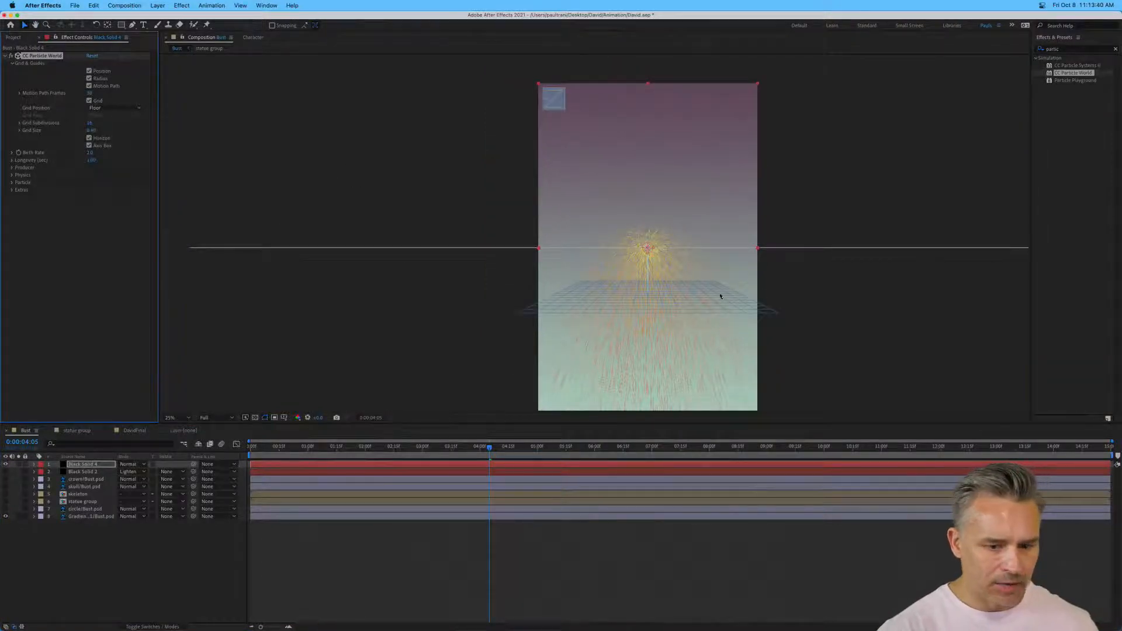
{"action": "left_click", "coordinate": [88, 71]}
{"action": "left_click", "coordinate": [89, 78]}
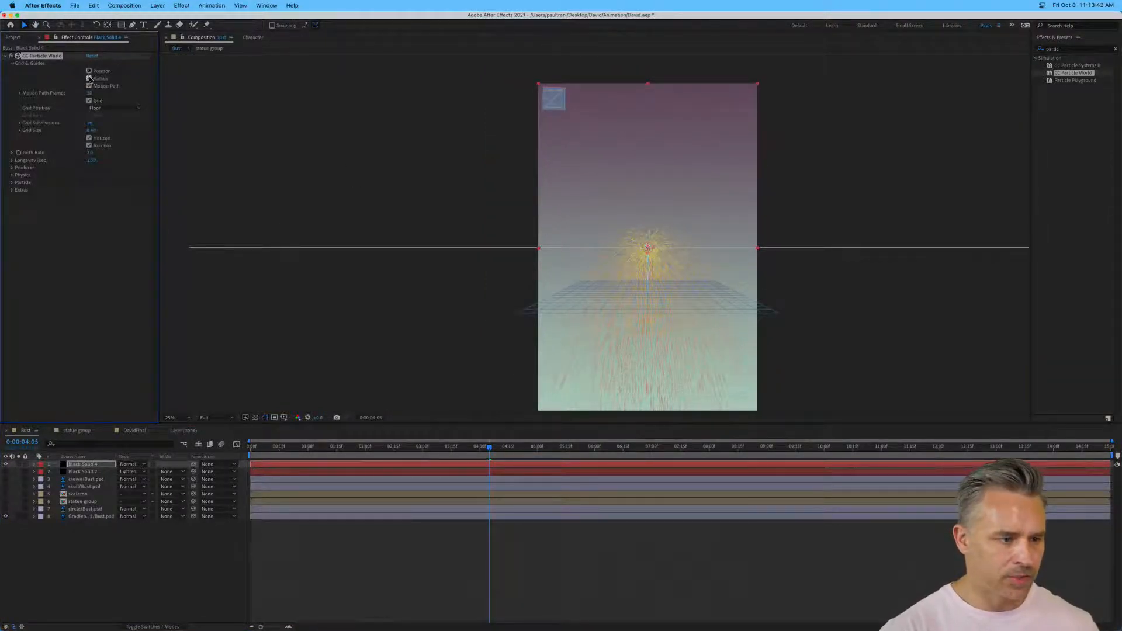
{"action": "left_click", "coordinate": [88, 86]}
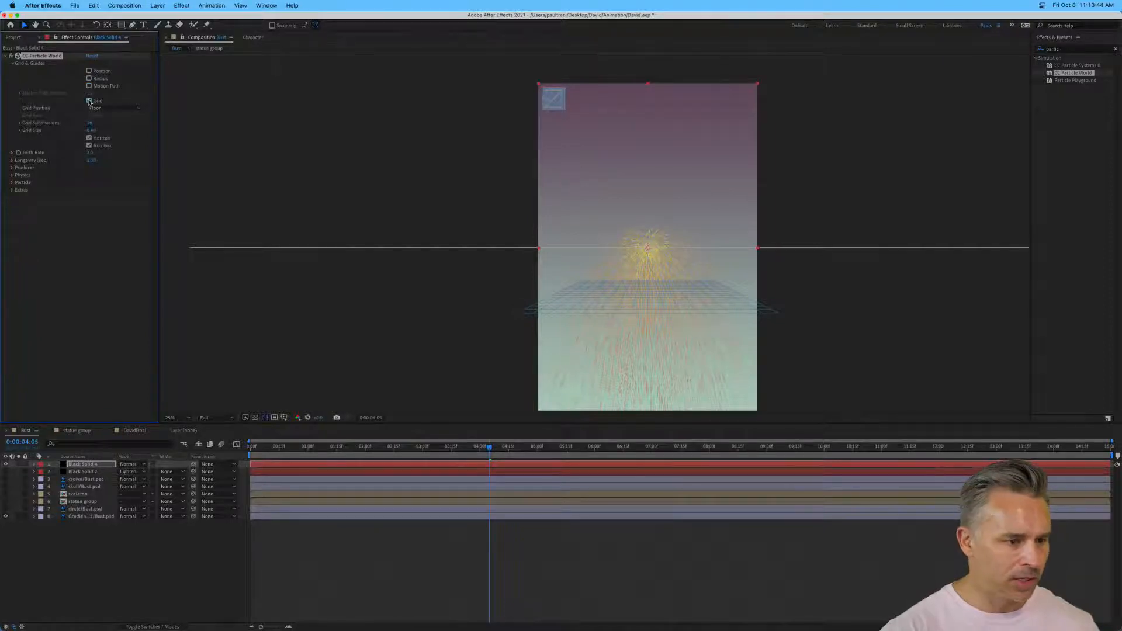
{"action": "left_click", "coordinate": [89, 102]}
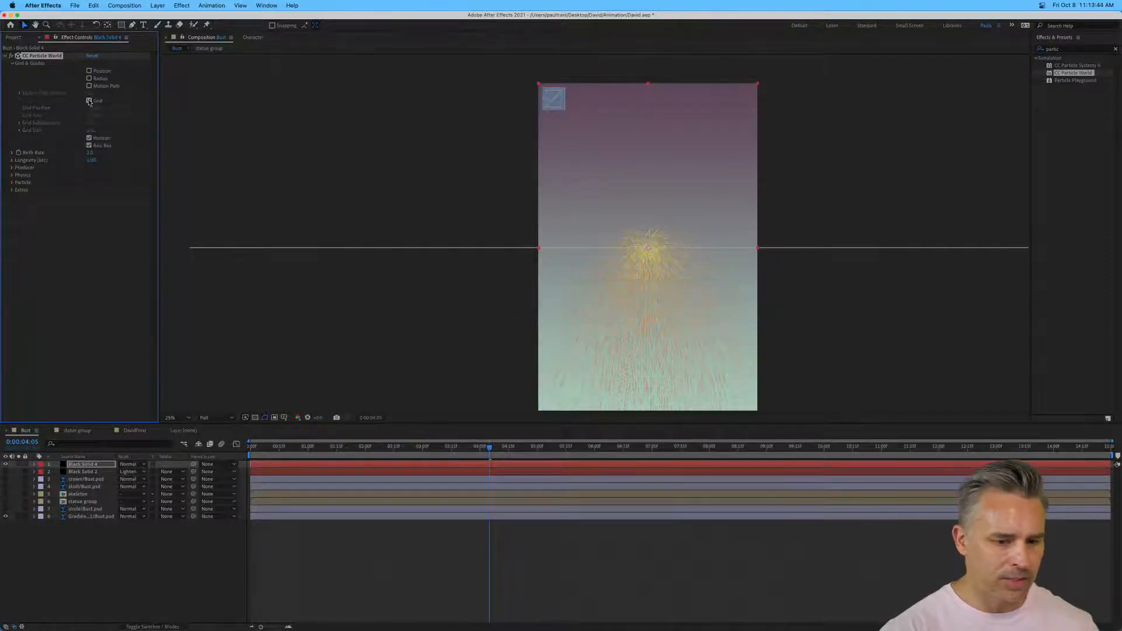
{"action": "left_click", "coordinate": [89, 138]}
{"action": "left_click", "coordinate": [89, 146]}
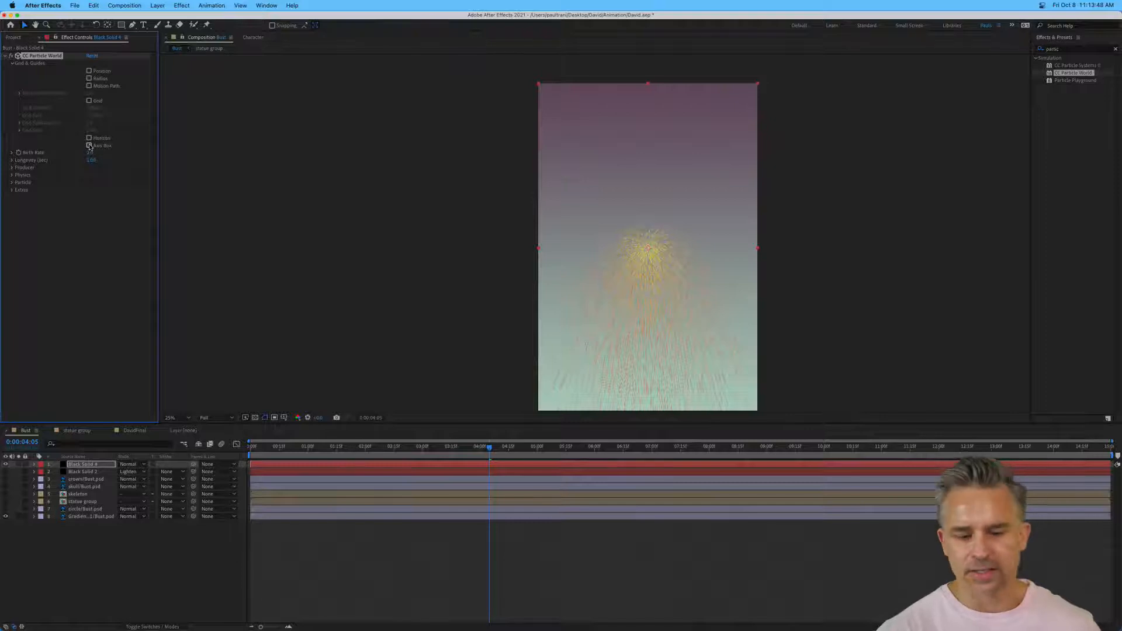
{"action": "left_click", "coordinate": [12, 63]}
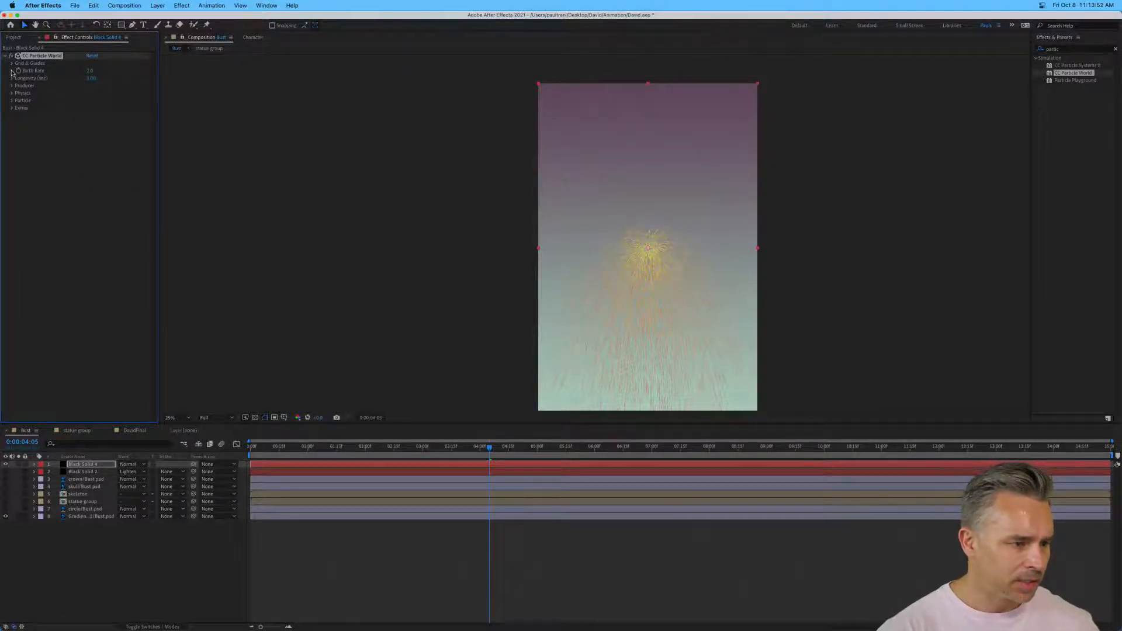
Expand CC Particle World's Longevity, Producer, Physics, Particle and Extras settings, and set the Birth Color to white (FFFFFF).
{"action": "left_click", "coordinate": [11, 79]}
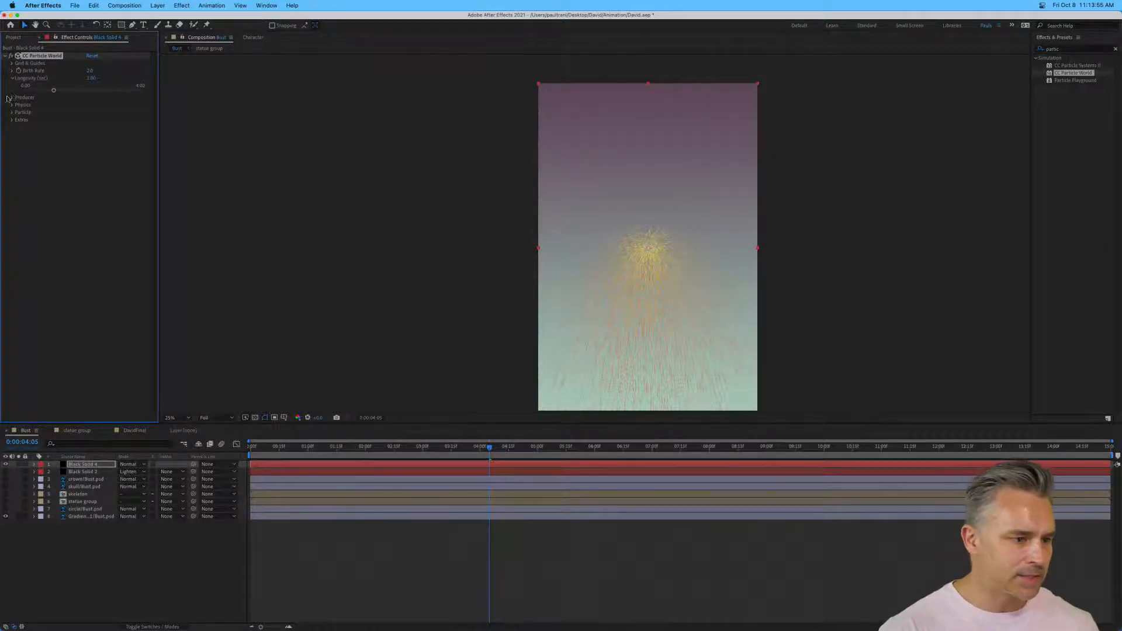
{"action": "left_click", "coordinate": [12, 99]}
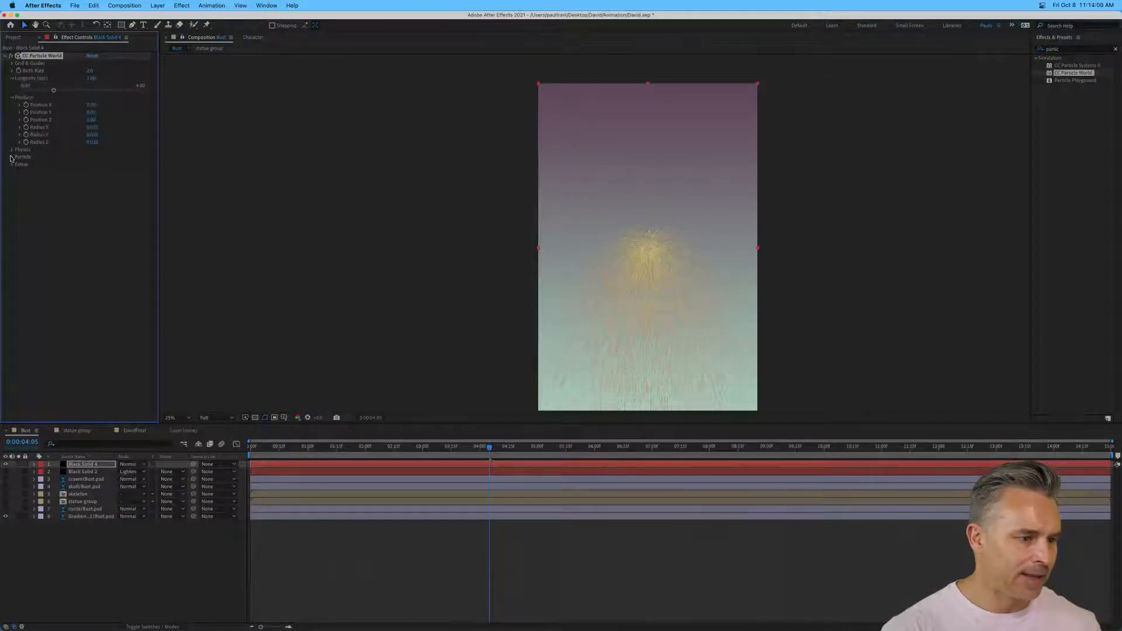
{"action": "left_click", "coordinate": [12, 156]}
{"action": "left_click", "coordinate": [11, 150]}
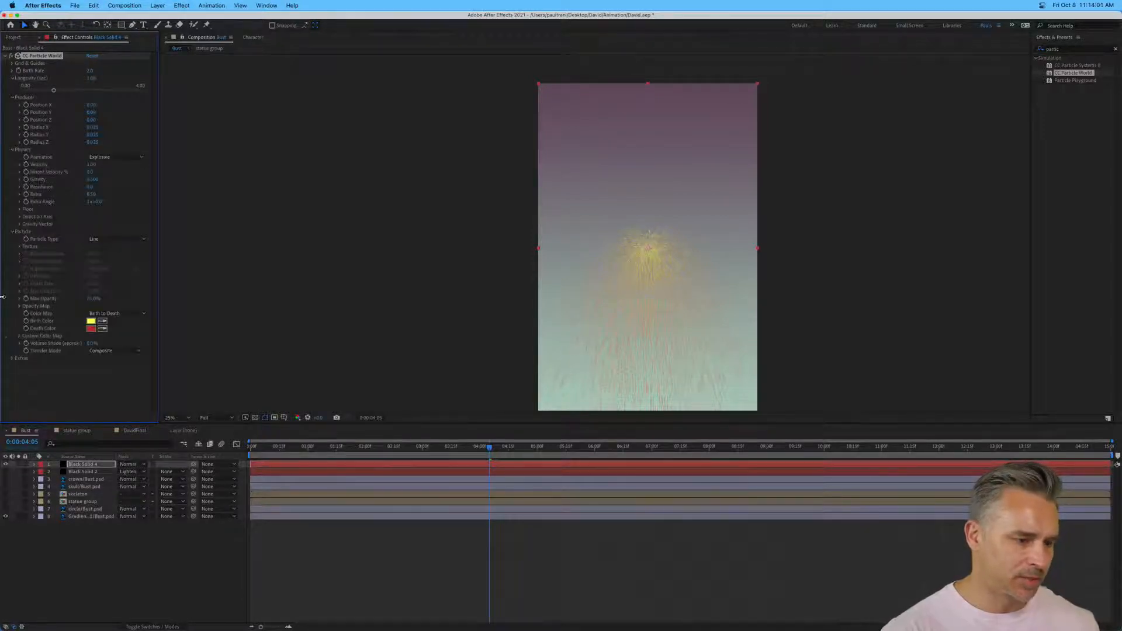
{"action": "left_click", "coordinate": [11, 359]}
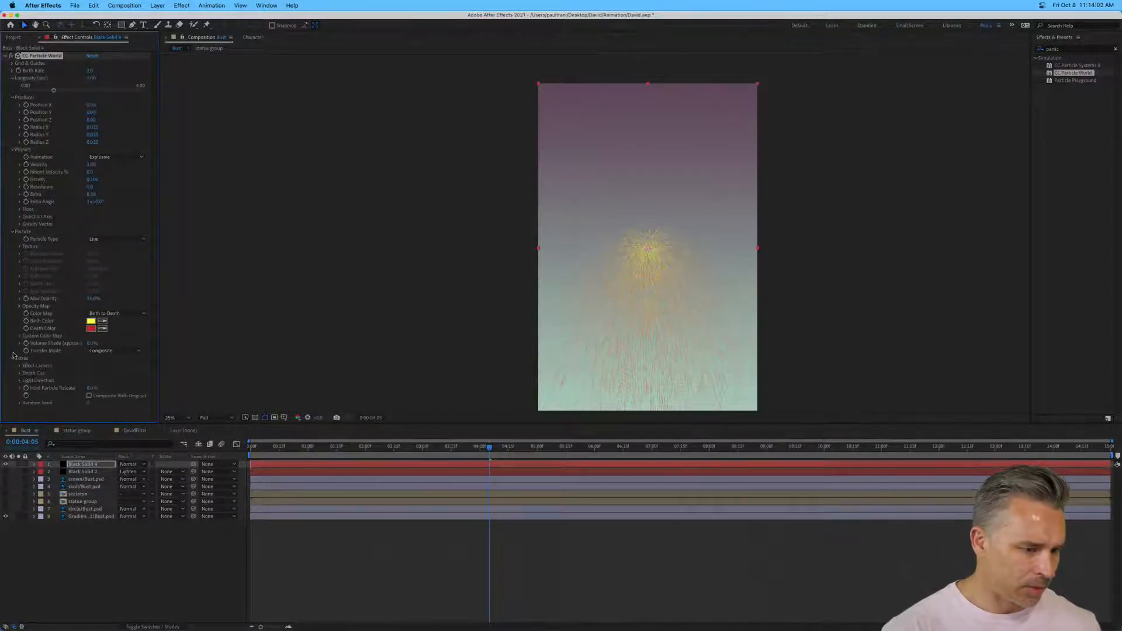
{"action": "left_click", "coordinate": [91, 321]}
{"action": "left_click_drag", "start_coordinate": [269, 326], "coordinate": [205, 292]}
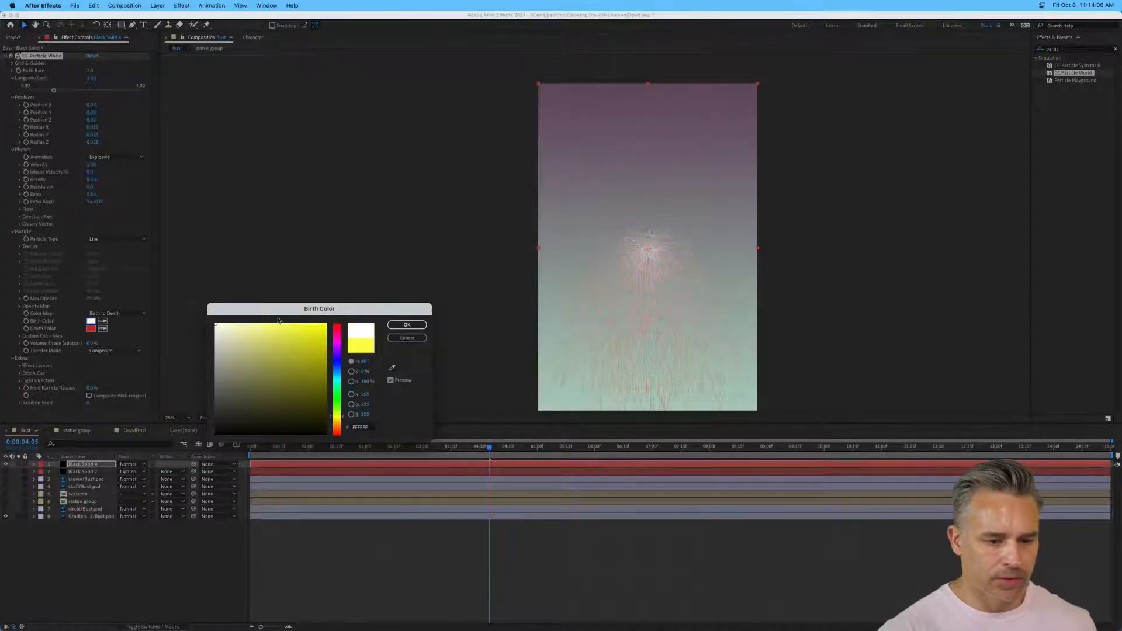
{"action": "left_click", "coordinate": [391, 326]}
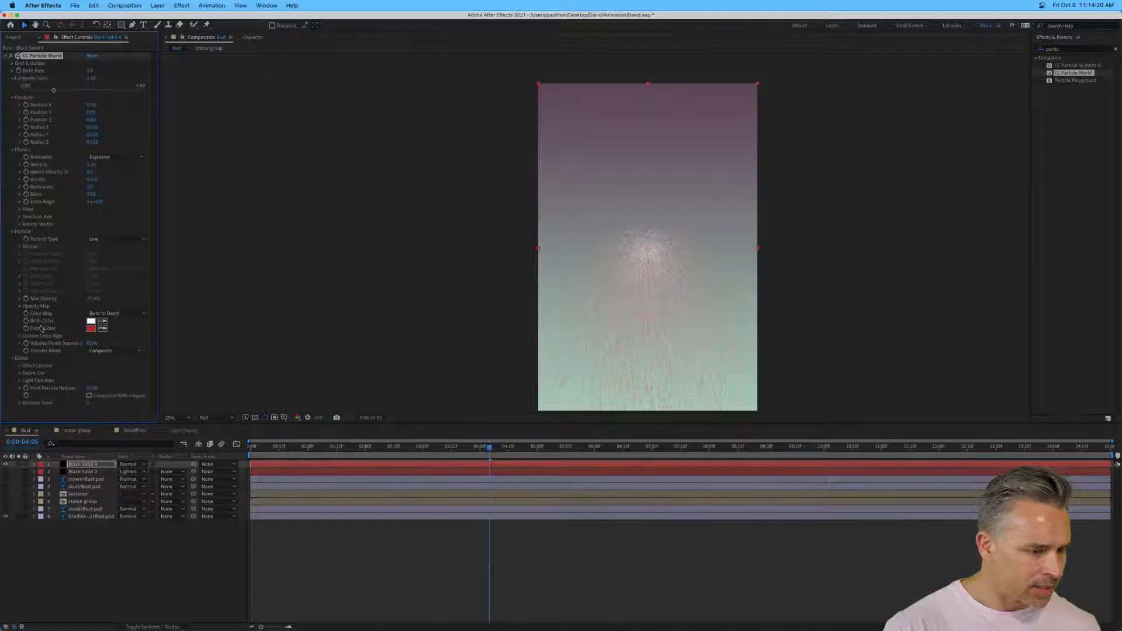
Expand the Effect Camera settings, then adjust the Producer's Position X, Y and Z and its Radius Z, moving the emitter lower in the poster.
{"action": "left_click", "coordinate": [20, 366]}
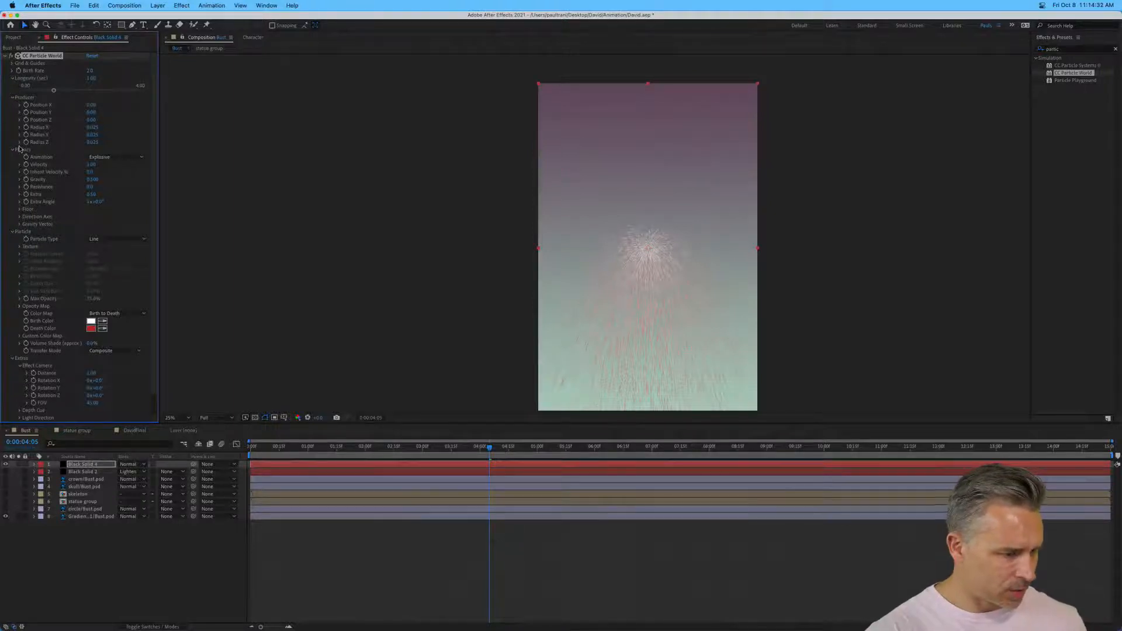
{"action": "left_click_drag", "start_coordinate": [89, 106], "coordinate": [133, 120]}
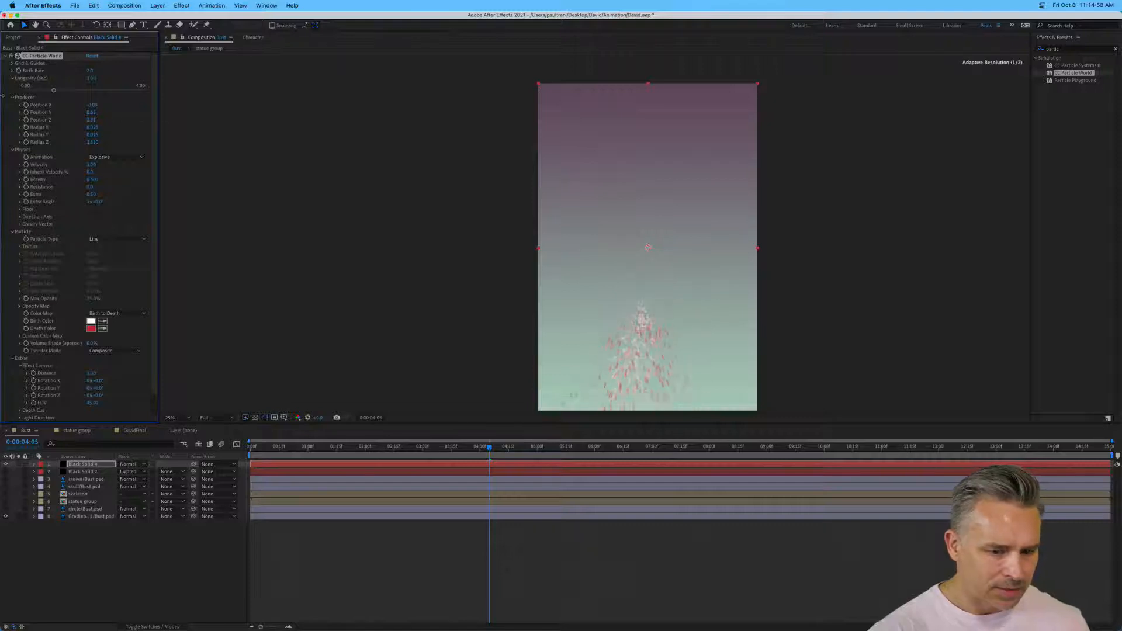
{"action": "left_click_drag", "start_coordinate": [2, 95], "coordinate": [3, 95]}
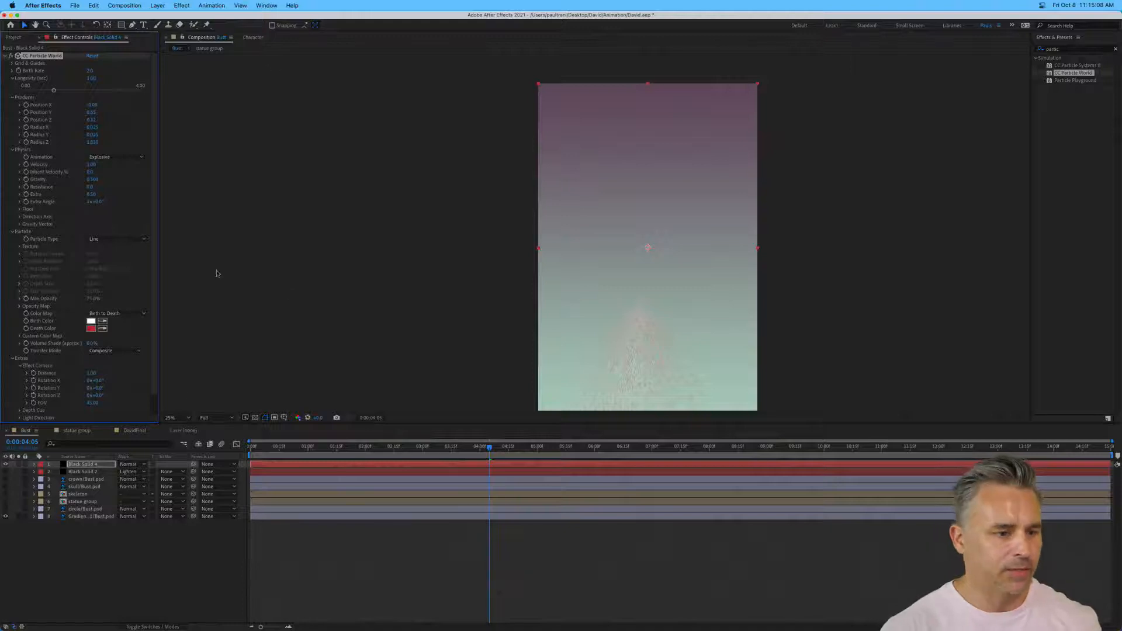
Create a new black solid 4000 px wide and 6000 px high above the existing particle solid.
{"action": "left_click", "coordinate": [143, 559]}
{"action": "left_click", "coordinate": [84, 465]}
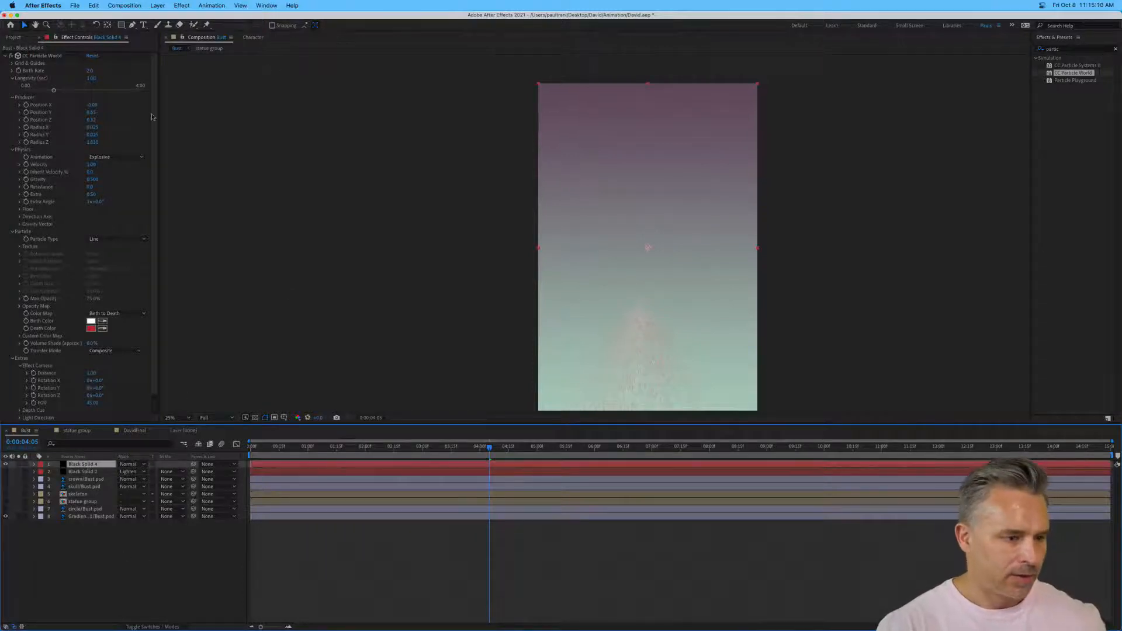
{"action": "left_click", "coordinate": [153, 5]}
{"action": "mouse_move", "coordinate": [175, 18]}
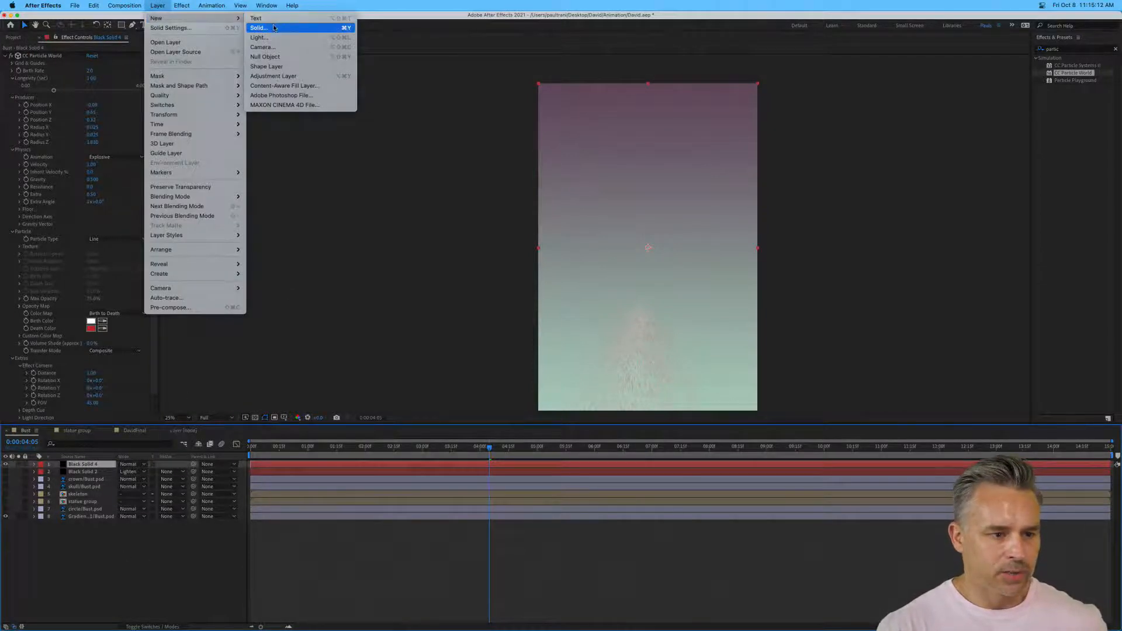
{"action": "left_click", "coordinate": [316, 27]}
{"action": "left_click", "coordinate": [439, 186]}
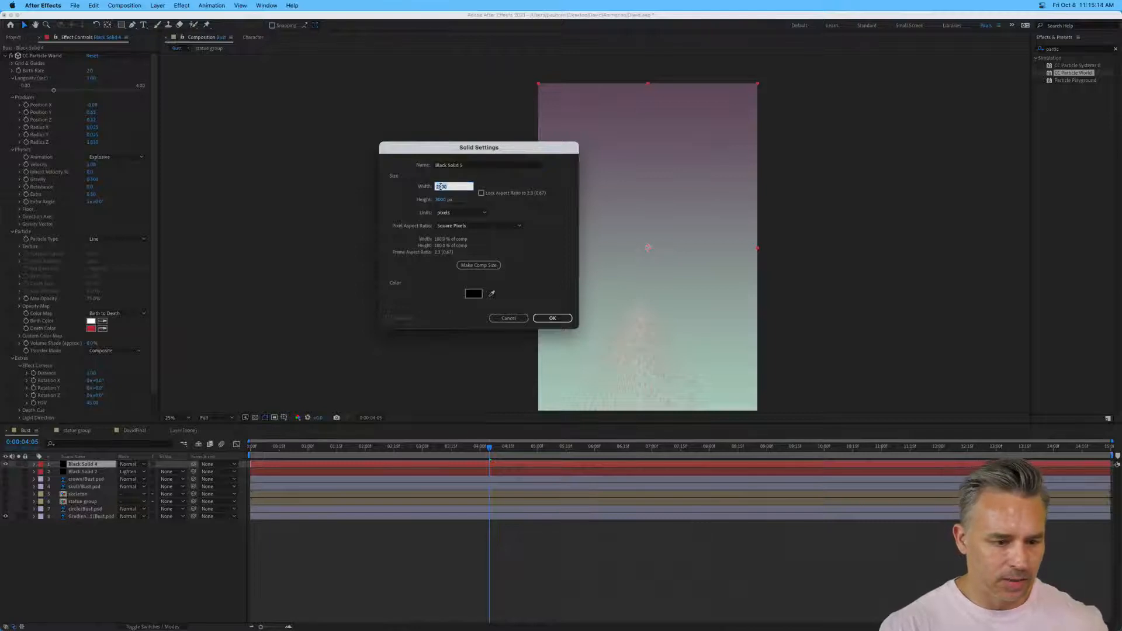
{"action": "type", "text": "4000"}
{"action": "key", "text": "Tab"}
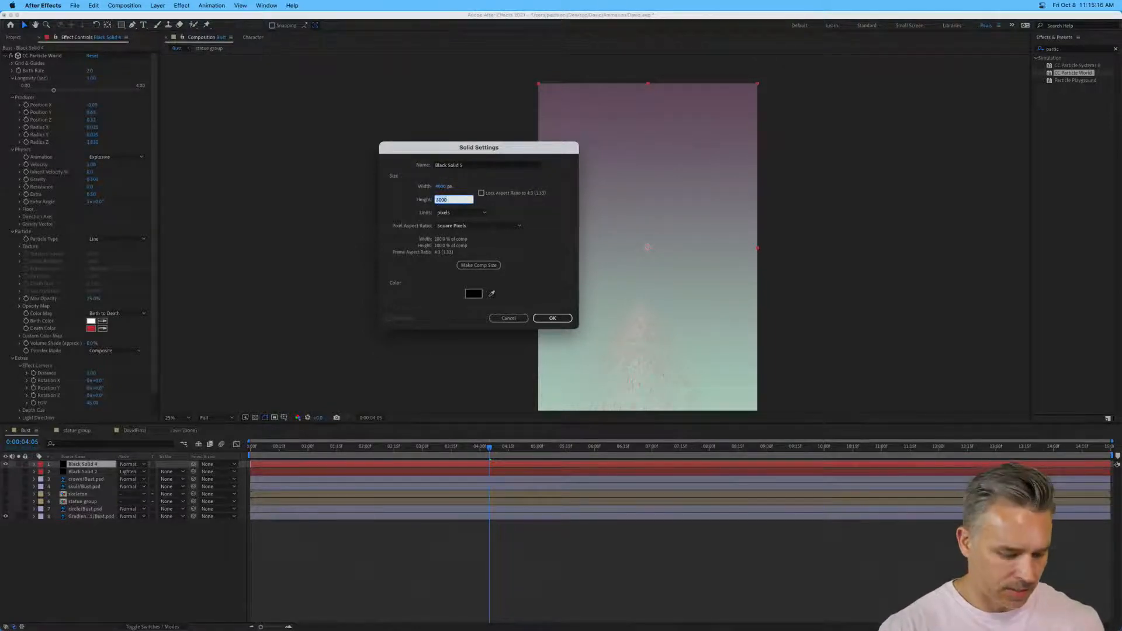
{"action": "type", "text": "6000"}
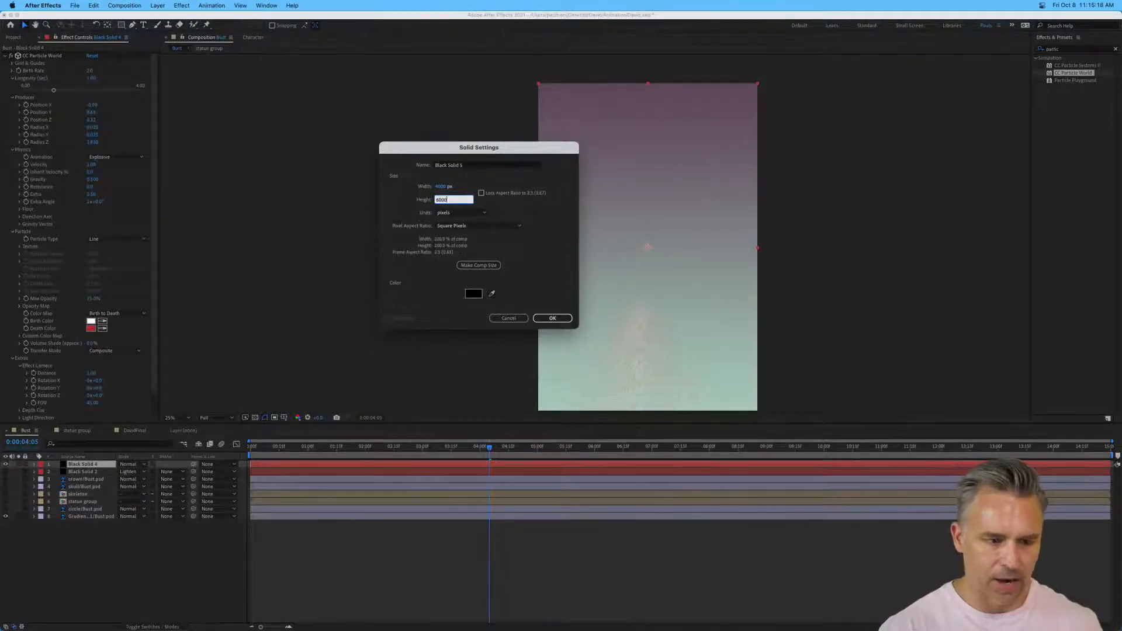
{"action": "left_click", "coordinate": [553, 320]}
Copy the CC Particle World effect from Black Solid 4 onto the new larger solid, dismissing the alert.
{"action": "left_click", "coordinate": [82, 471]}
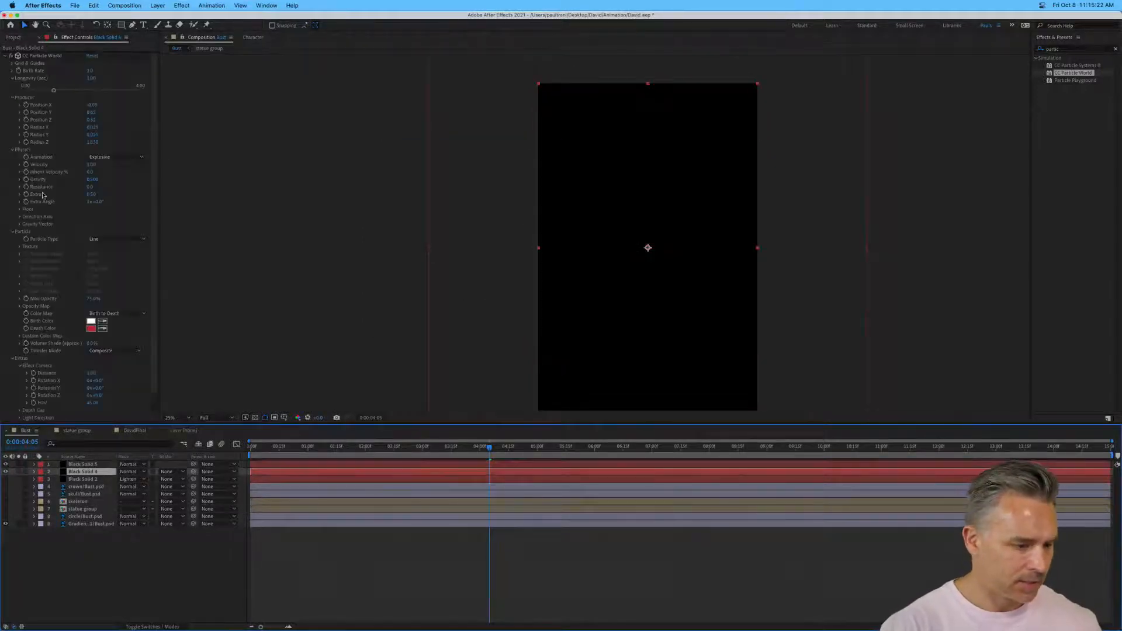
{"action": "left_click", "coordinate": [27, 57]}
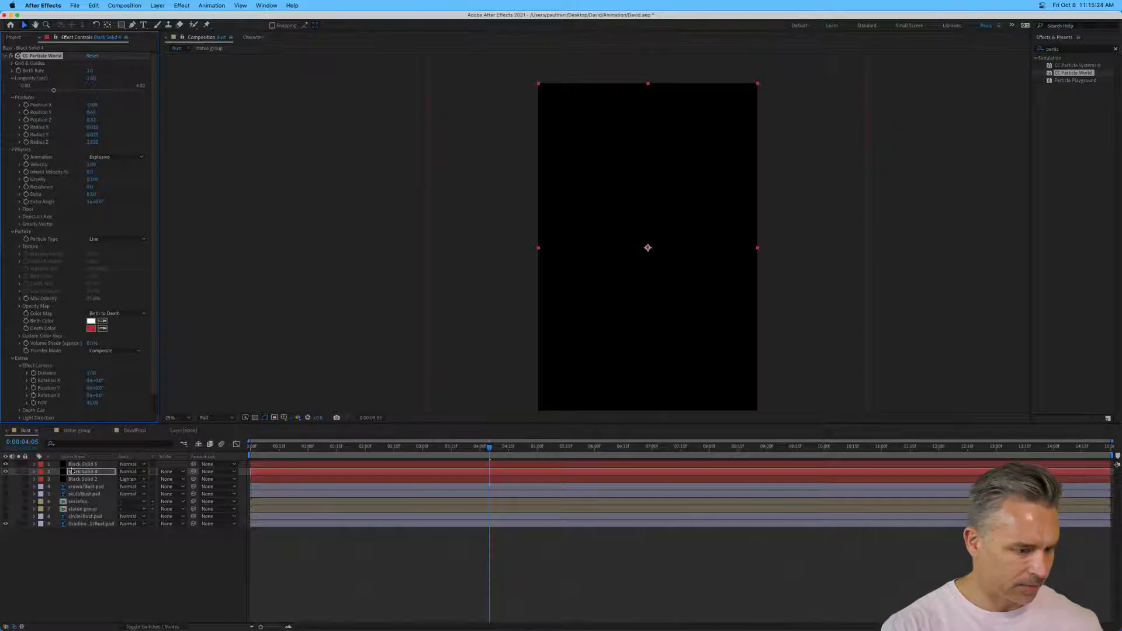
{"action": "left_click", "coordinate": [74, 464]}
{"action": "key", "text": "super+v"}
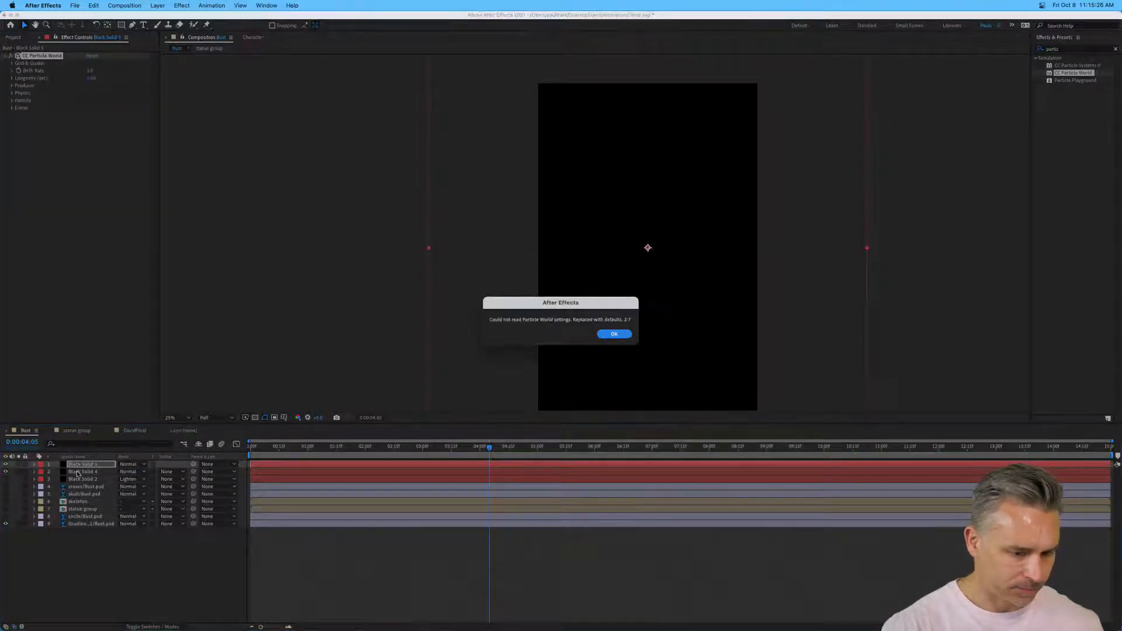
{"action": "key", "text": "Return"}
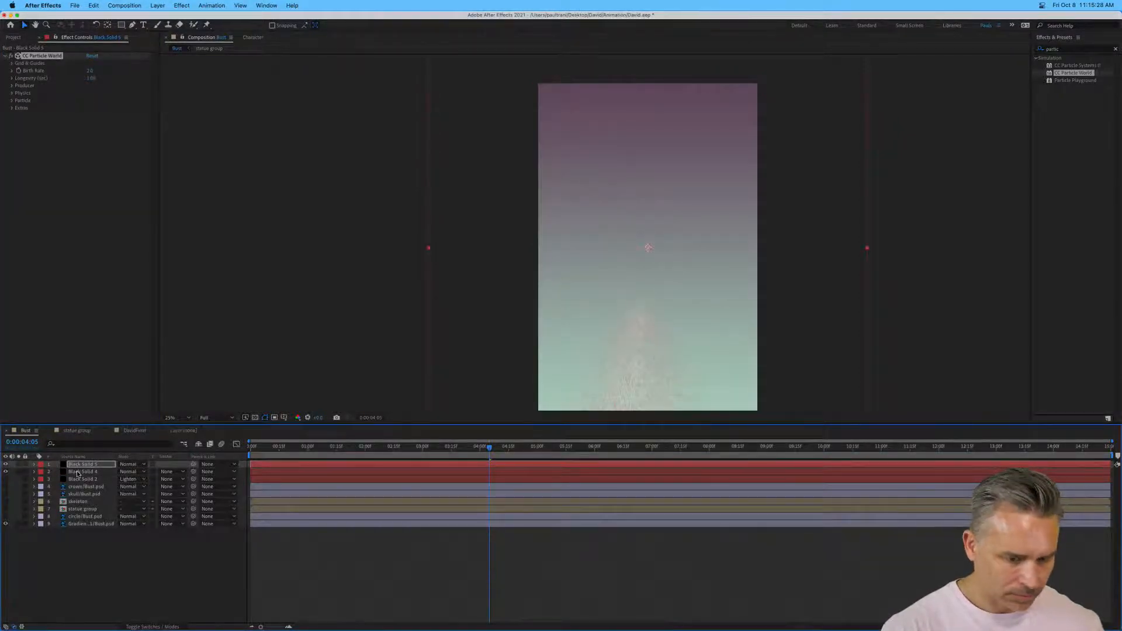
Delete the old particle layer, Black Solid 4, and select the new larger solid.
{"action": "left_click", "coordinate": [76, 471]}
{"action": "key", "text": "Delete"}
{"action": "left_click", "coordinate": [75, 466]}
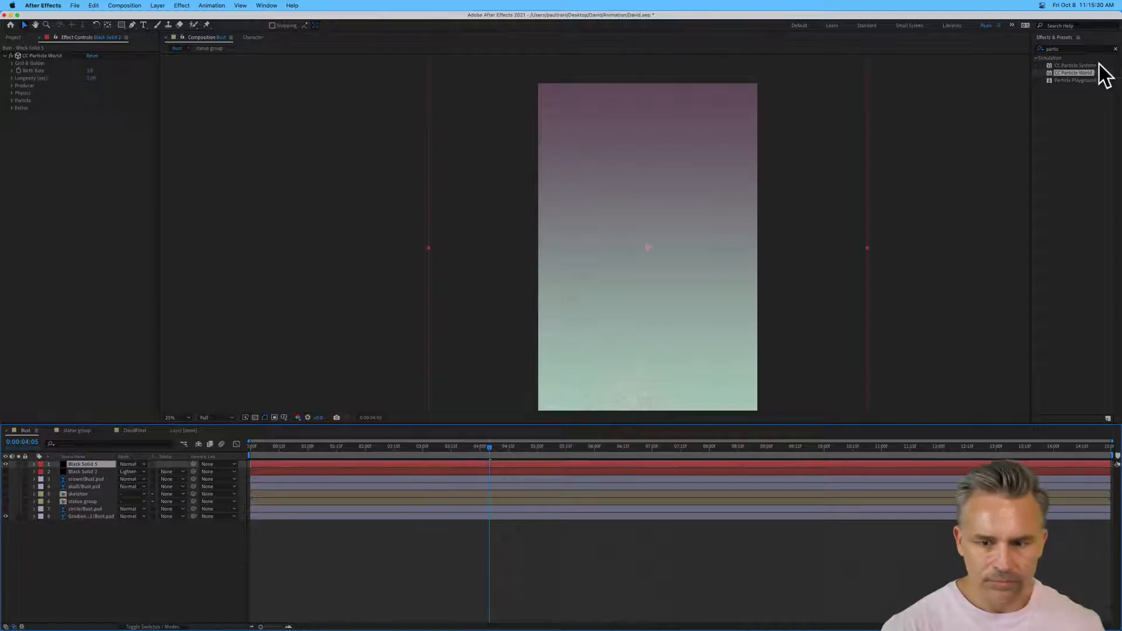
Apply a second CC Particle World effect to the new solid and expand the first effect's Grid & Guides settings.
{"action": "left_click_drag", "start_coordinate": [1082, 72], "coordinate": [535, 271]}
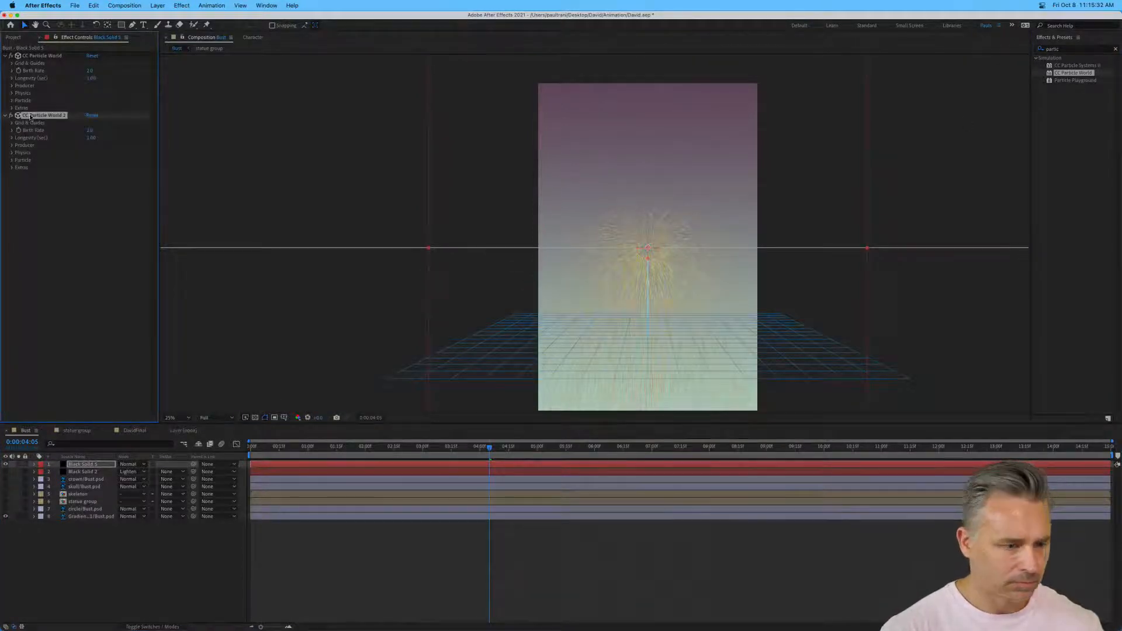
{"action": "left_click", "coordinate": [12, 64]}
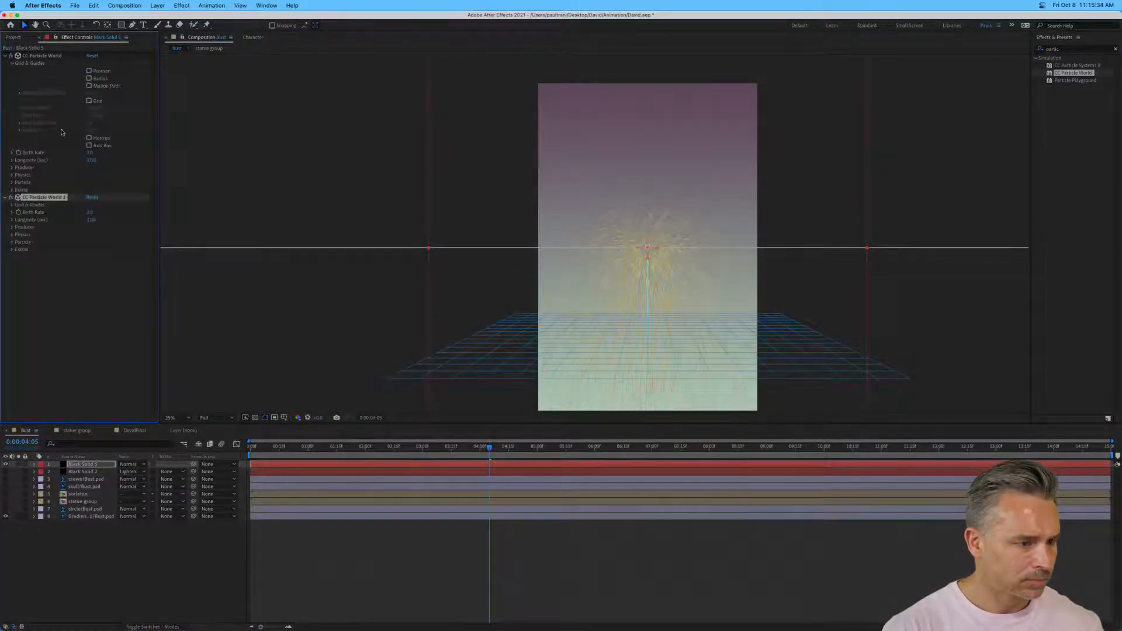
{"action": "left_click", "coordinate": [71, 466]}
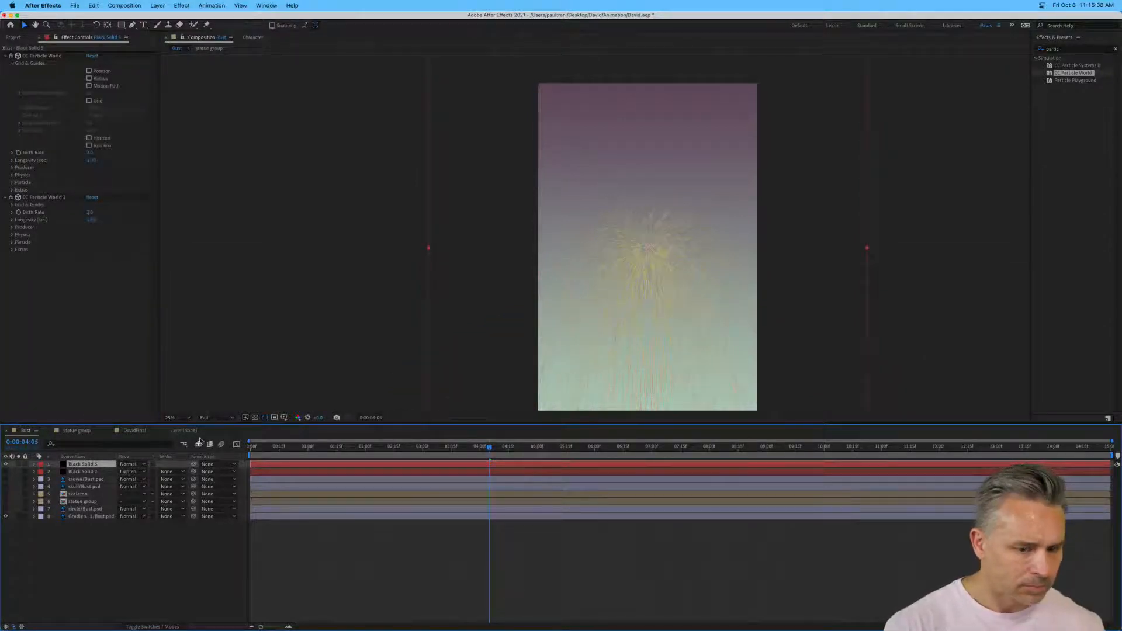
Move the new solid up toward the top of the poster and delete its duplicate CC Particle World 2 effect.
{"action": "left_click_drag", "start_coordinate": [630, 261], "coordinate": [633, 149]}
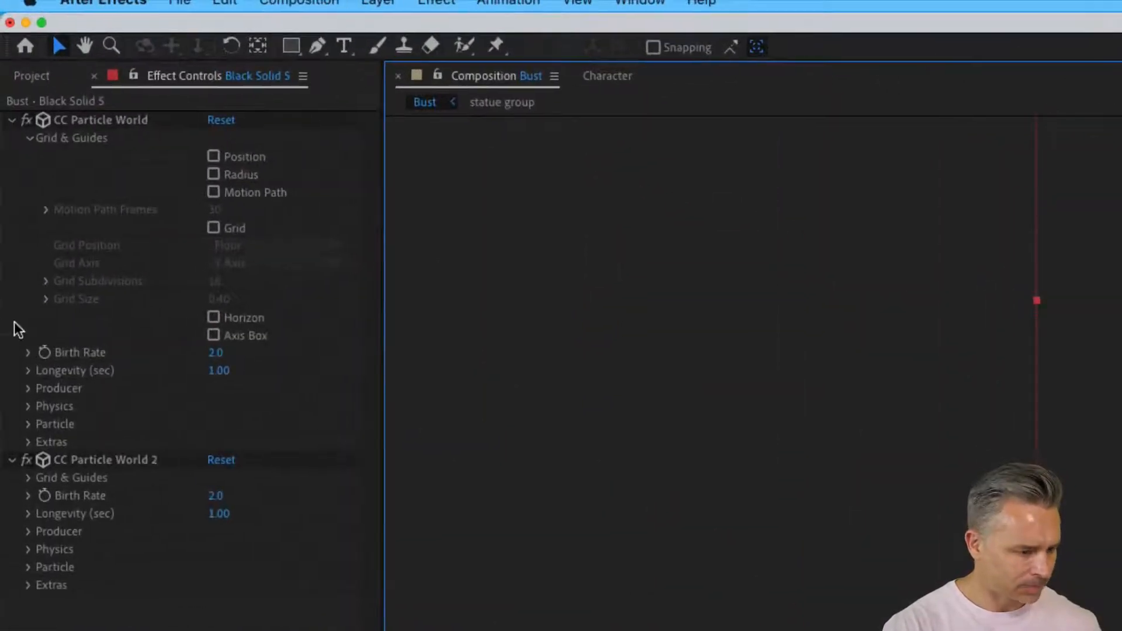
{"action": "left_click", "coordinate": [28, 371]}
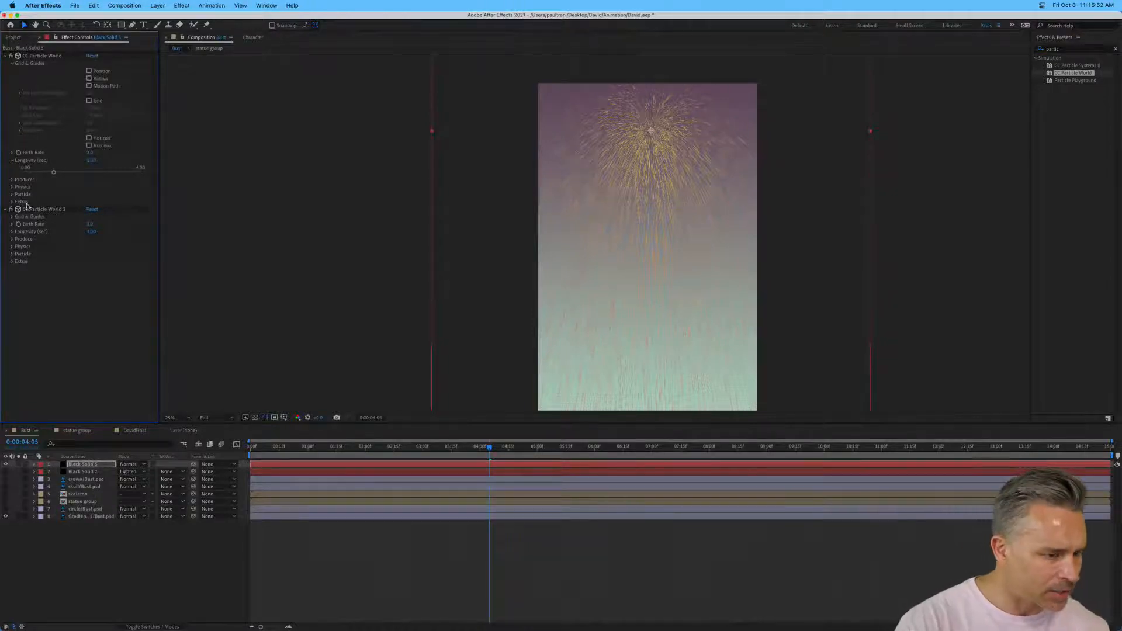
{"action": "left_click", "coordinate": [27, 209]}
{"action": "key", "text": "Delete"}
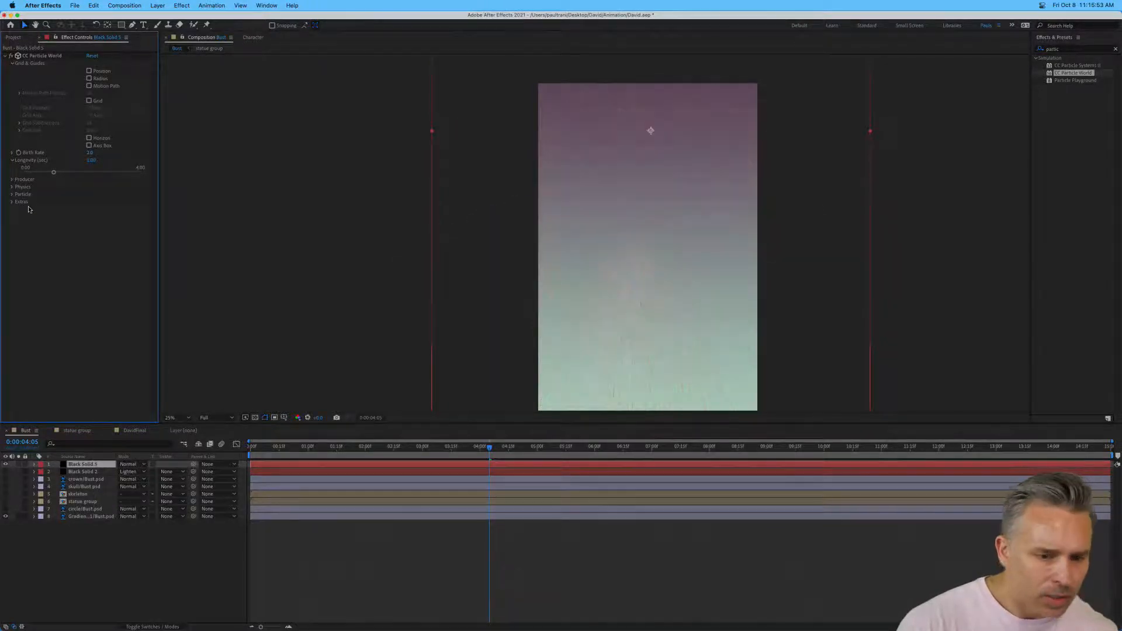
Nudge the solid slightly higher and adjust the Producer's Position X and Position Y so the particles emit near the poster's top.
{"action": "left_click", "coordinate": [36, 56]}
{"action": "mouse_move", "coordinate": [643, 128]}
{"action": "left_mouse_down"}
{"action": "mouse_move", "coordinate": [646, 65]}
{"action": "mouse_move", "coordinate": [648, 107]}
{"action": "left_mouse_up"}
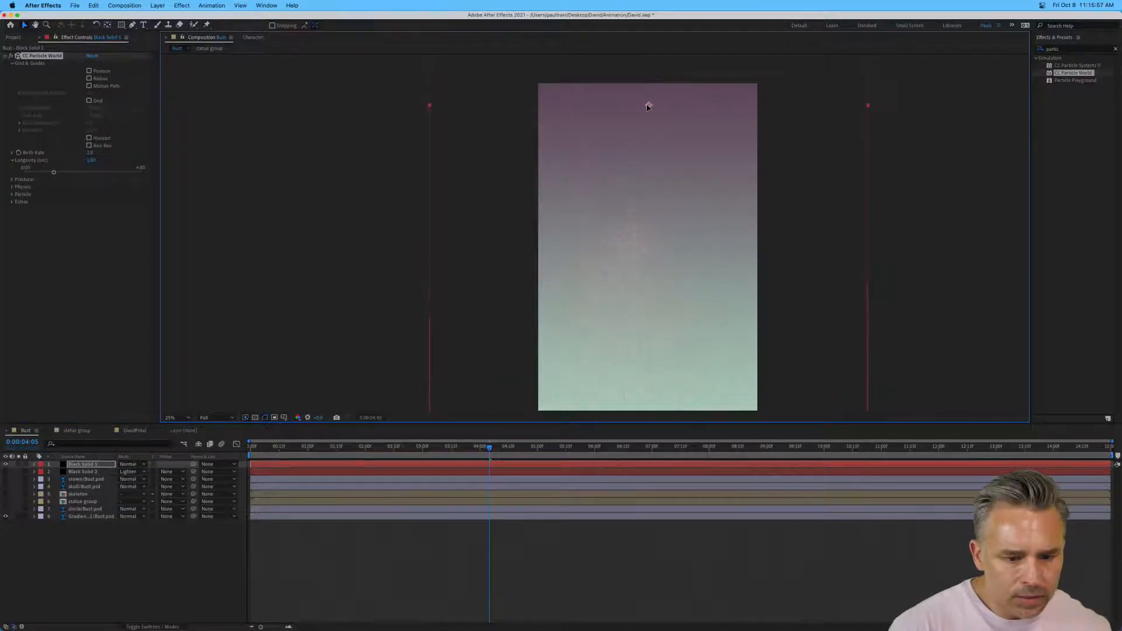
{"action": "left_click", "coordinate": [12, 179]}
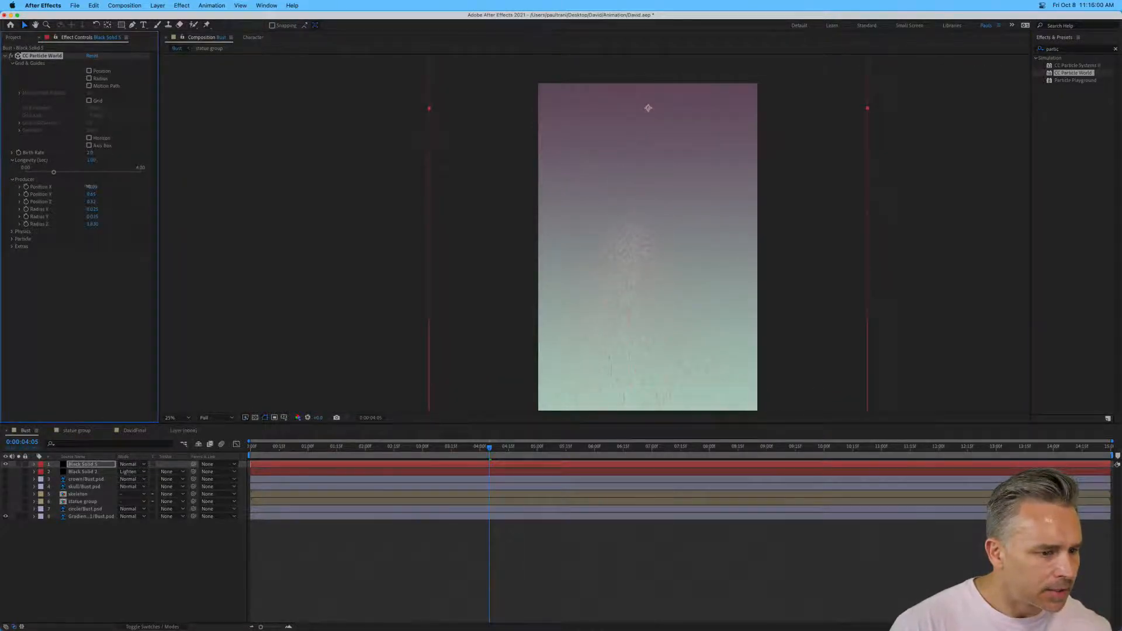
{"action": "left_click_drag", "start_coordinate": [92, 187], "coordinate": [42, 172]}
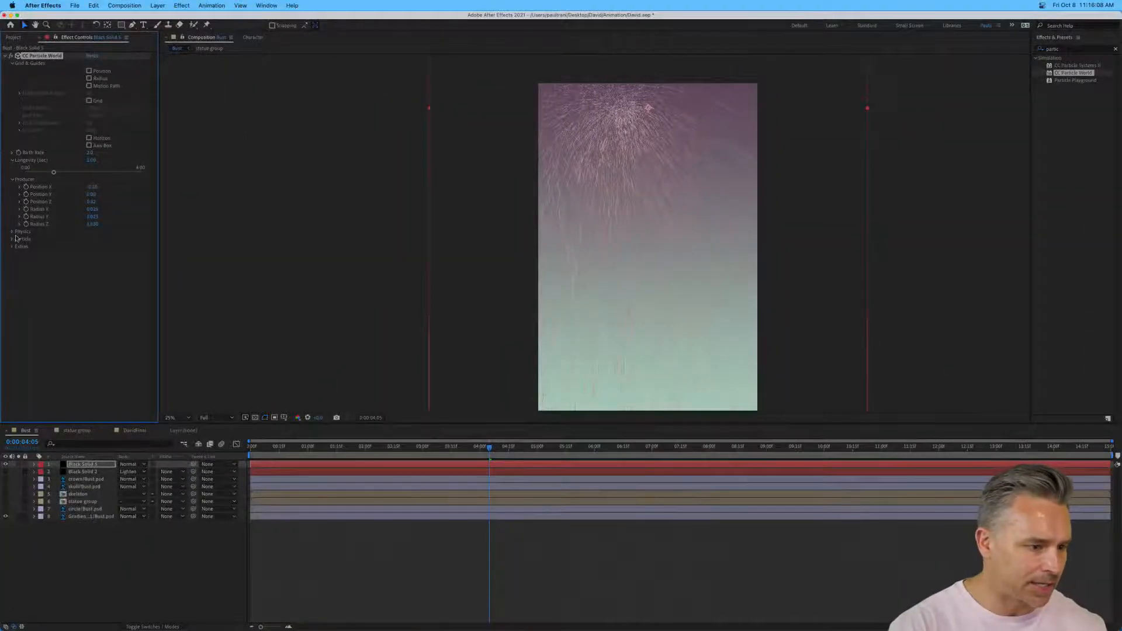
Expand the Physics and Particle settings, try Shaded Sphere as the Particle Type, and settle on Faded Sphere.
{"action": "left_click", "coordinate": [12, 232]}
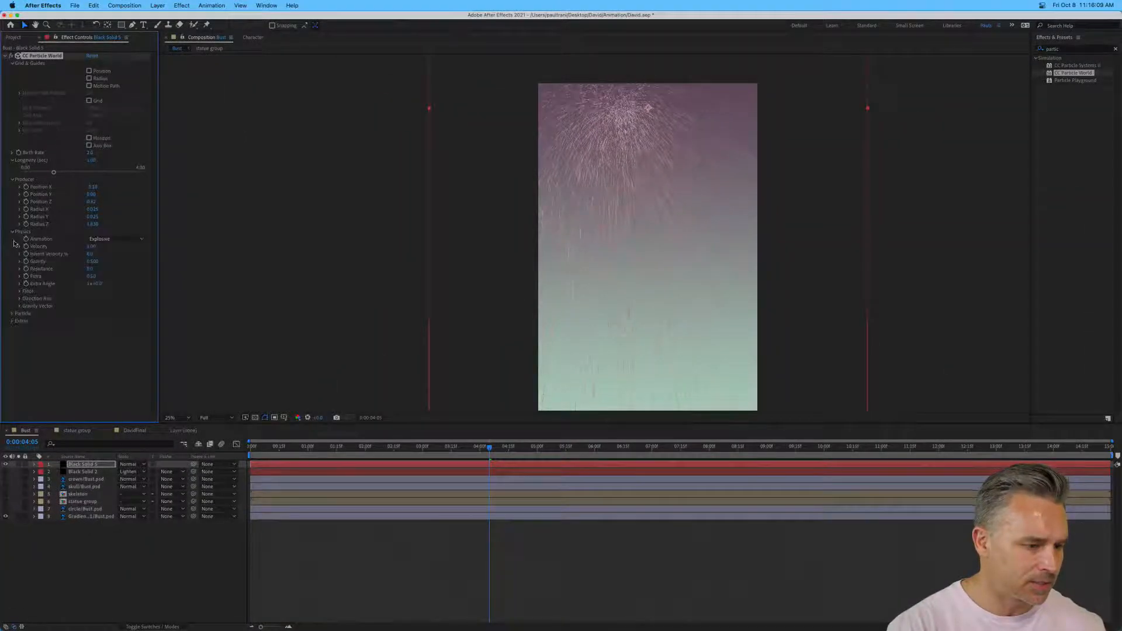
{"action": "left_click", "coordinate": [11, 314]}
{"action": "scroll", "coordinate": [9, 316], "scroll_direction": "down", "scroll_amount": 1}
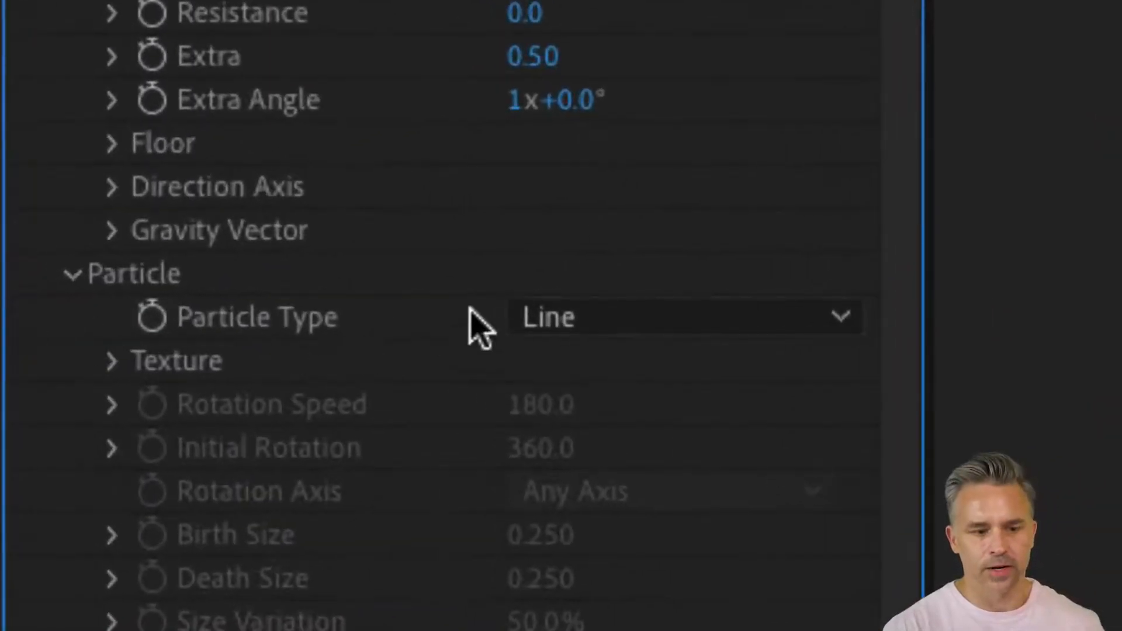
{"action": "left_click", "coordinate": [92, 307]}
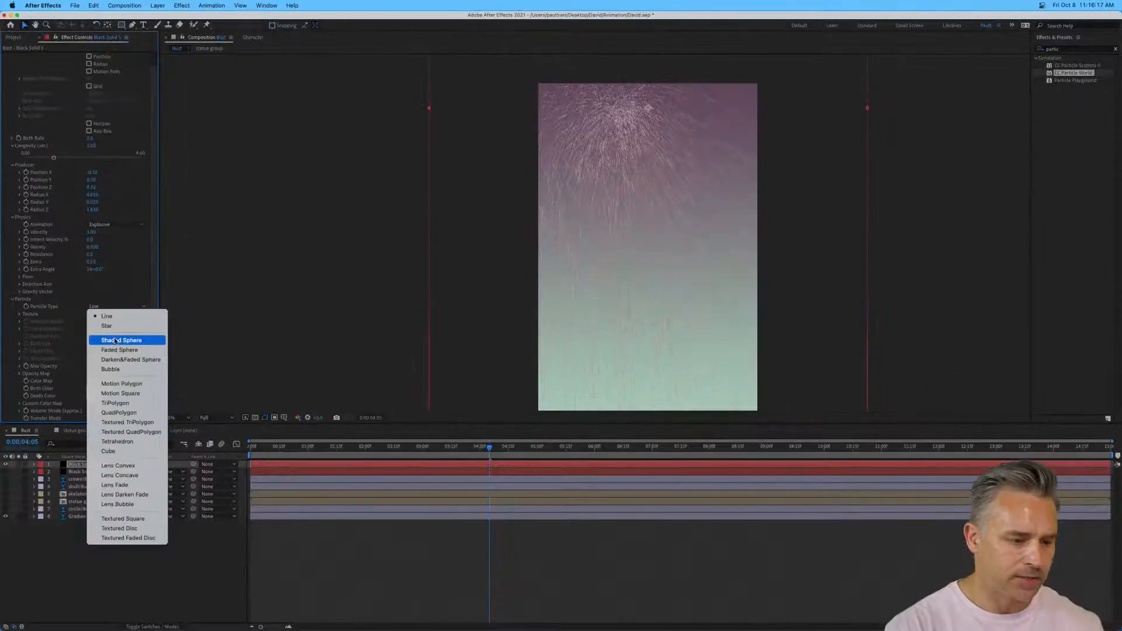
{"action": "left_click", "coordinate": [297, 474]}
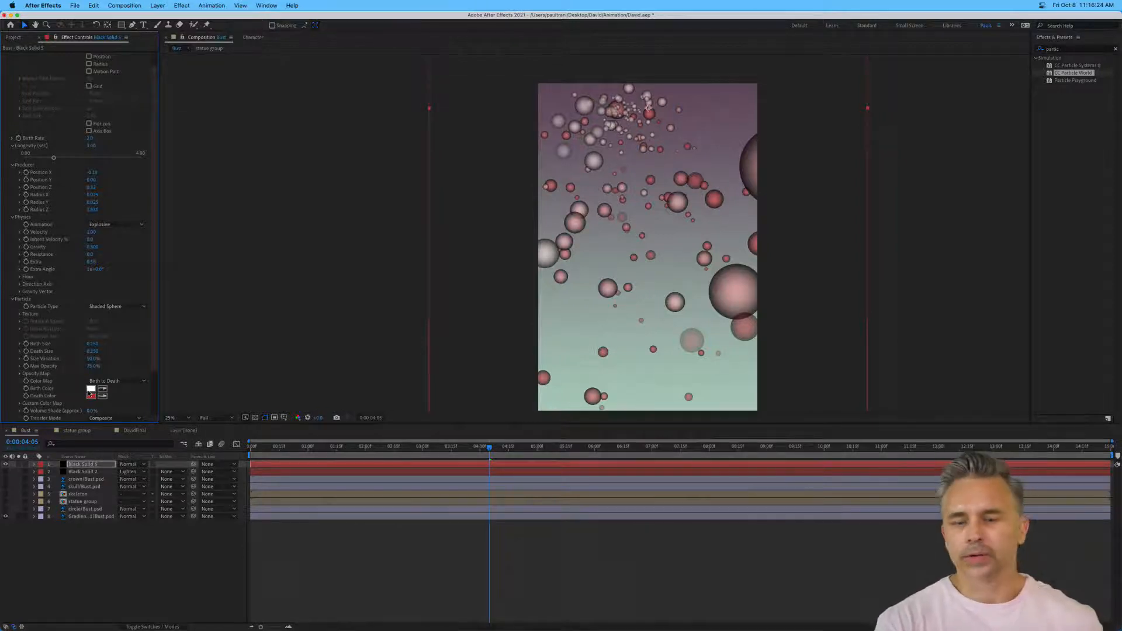
{"action": "left_click", "coordinate": [106, 308]}
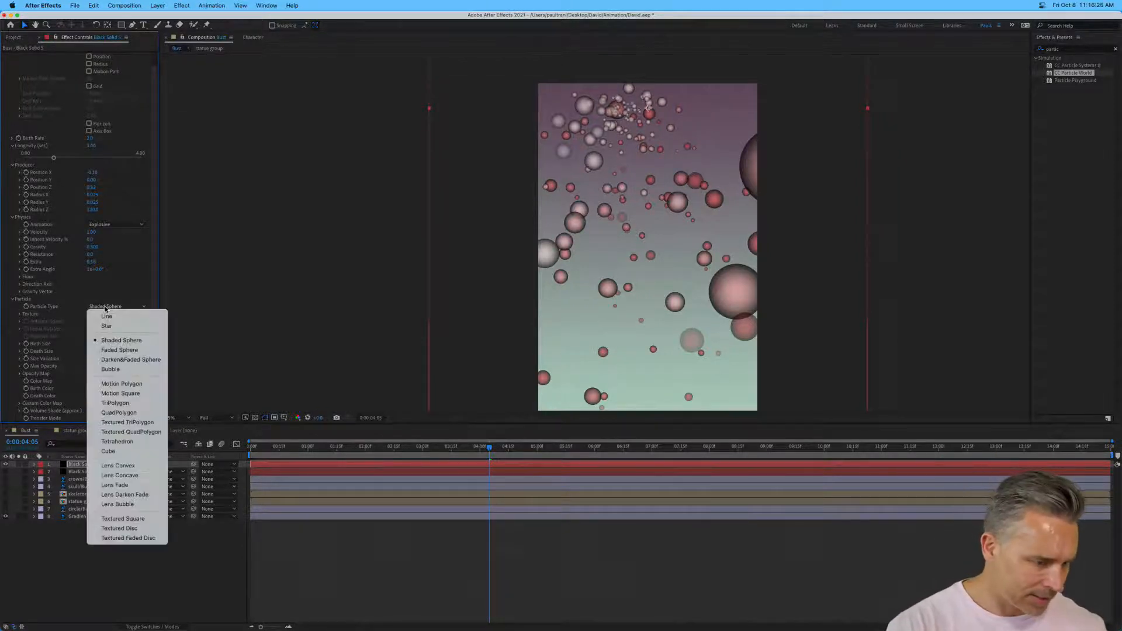
{"action": "left_click", "coordinate": [145, 349]}
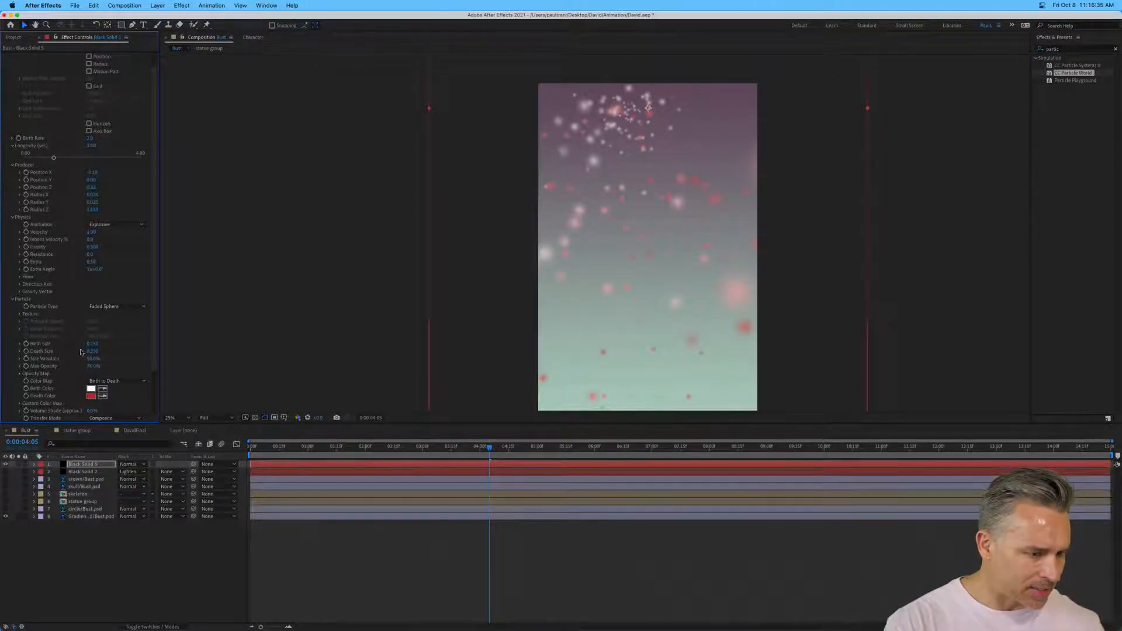
Reduce the particles' Birth Size and Death Size to tiny specks and return the playhead to the start of the timeline.
{"action": "mouse_move", "coordinate": [92, 343]}
{"action": "left_mouse_down"}
{"action": "mouse_move", "coordinate": [78, 343]}
{"action": "mouse_move", "coordinate": [84, 351]}
{"action": "left_mouse_up"}
{"action": "left_click_drag", "start_coordinate": [296, 446], "coordinate": [173, 453]}
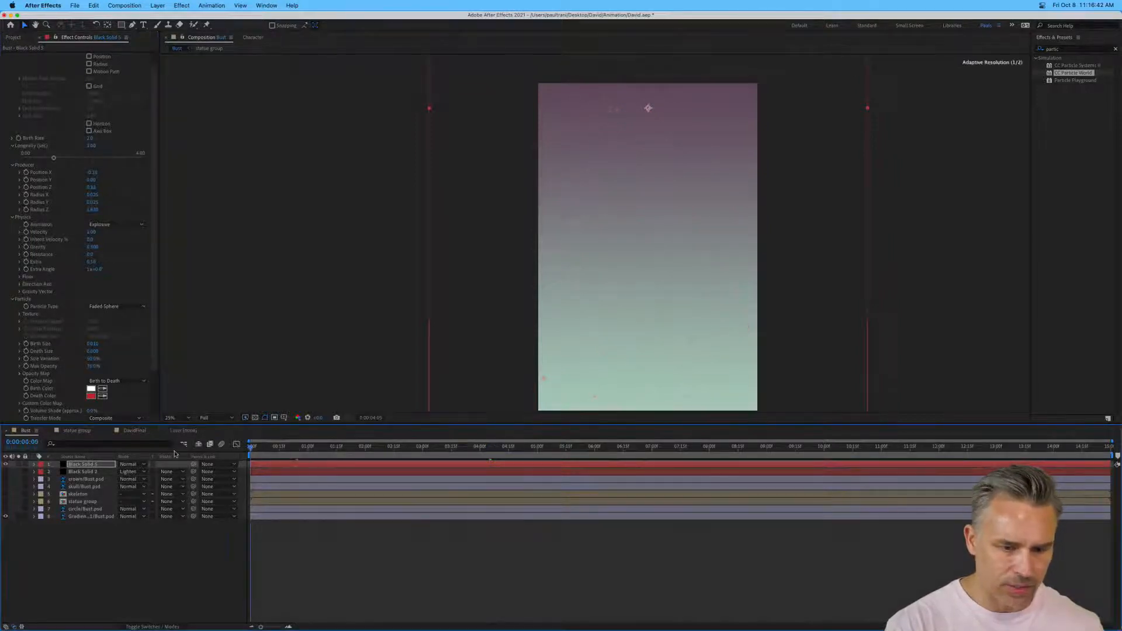
Turn the visibility of the light-ray solid, crown, skull, skeleton, statue group and circle layers back on and preview the particles over them.
{"action": "key", "text": "space"}
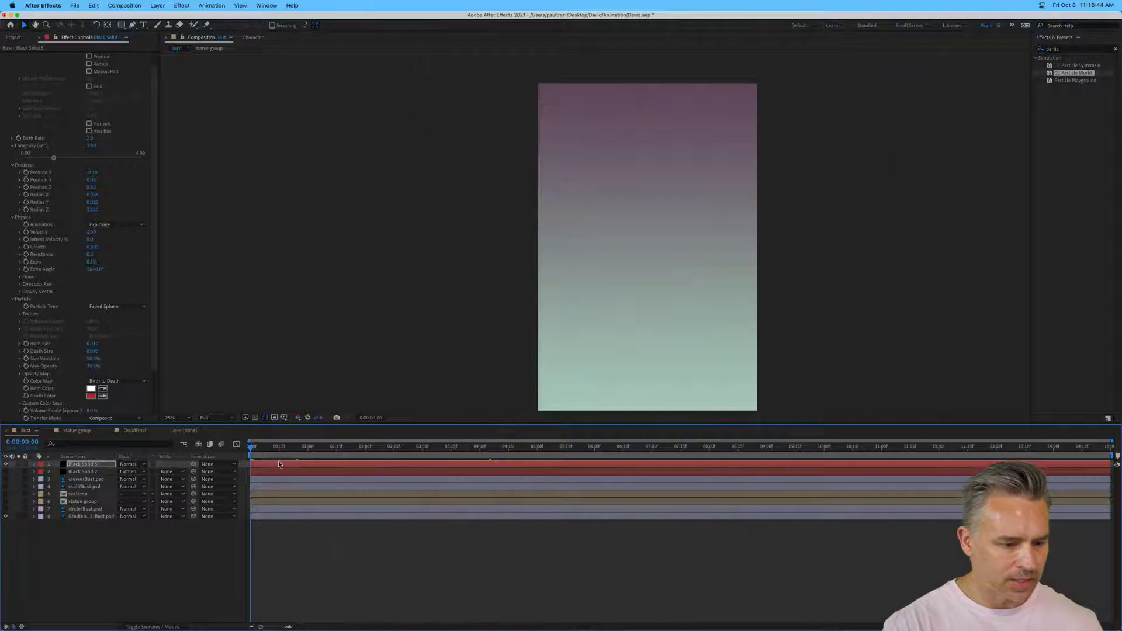
{"action": "left_click", "coordinate": [5, 479]}
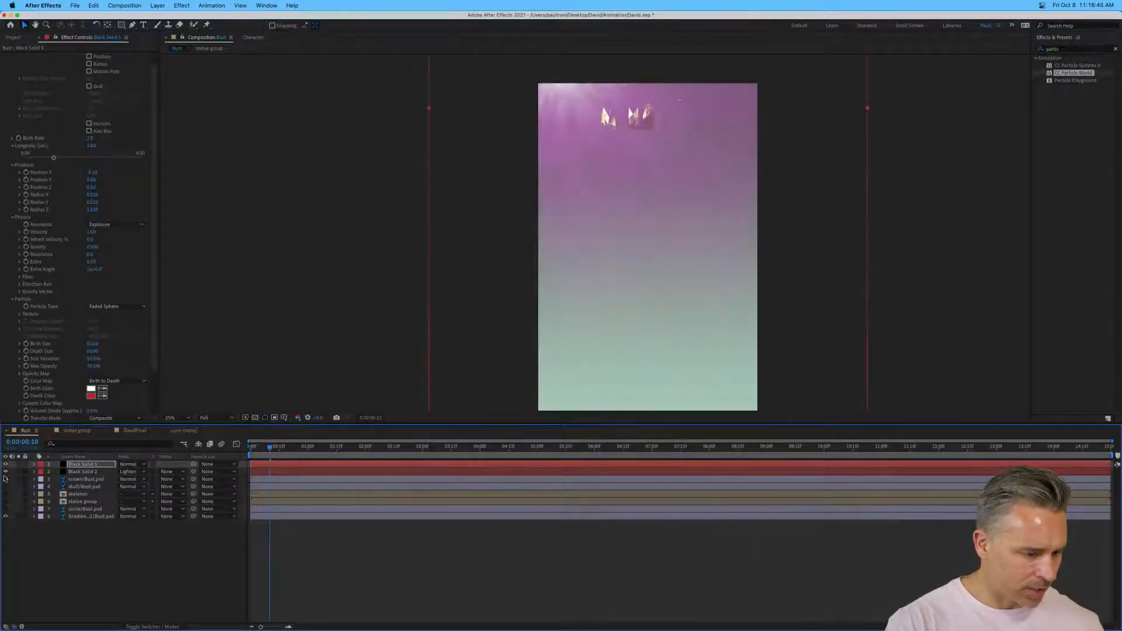
{"action": "left_click", "coordinate": [73, 473]}
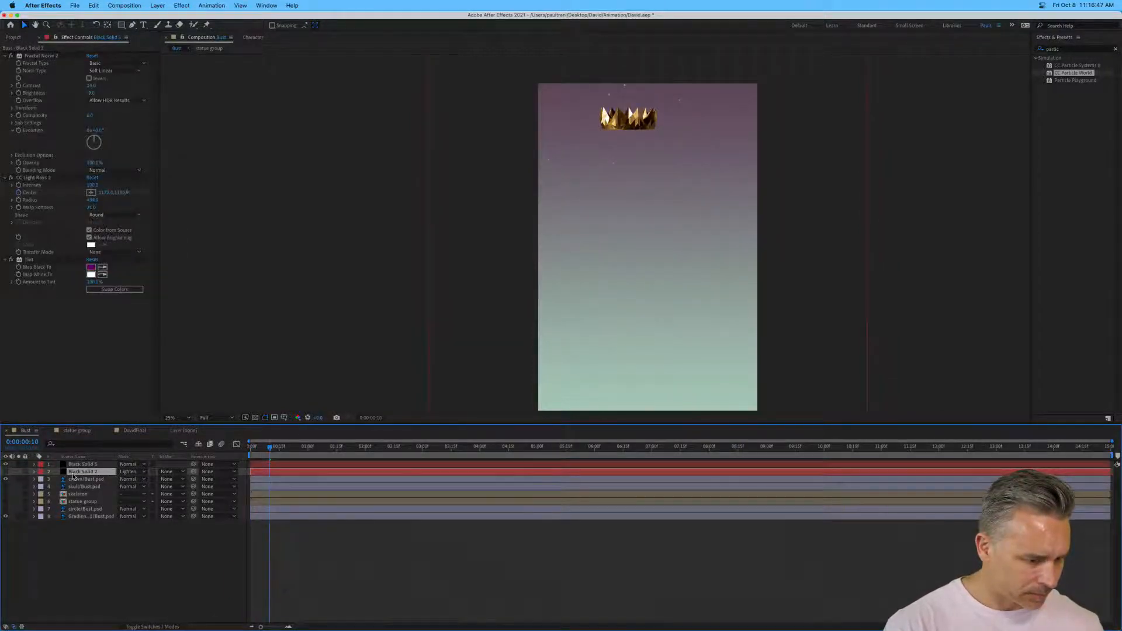
{"action": "left_click", "coordinate": [5, 472]}
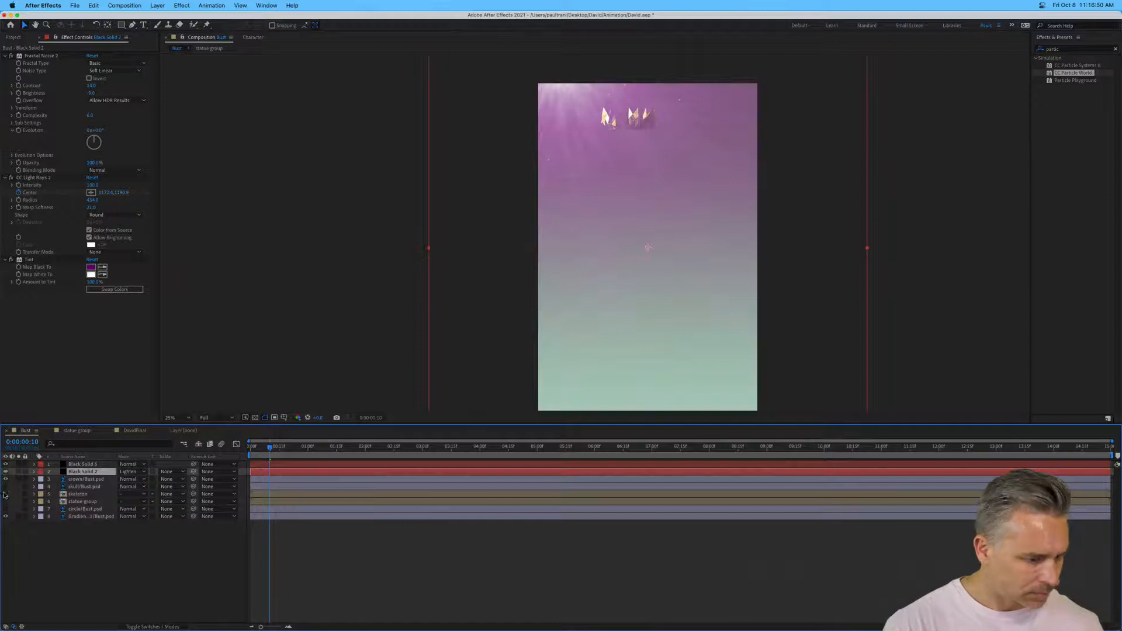
{"action": "left_click_drag", "start_coordinate": [6, 487], "coordinate": [5, 509]}
{"action": "left_click", "coordinate": [79, 464]}
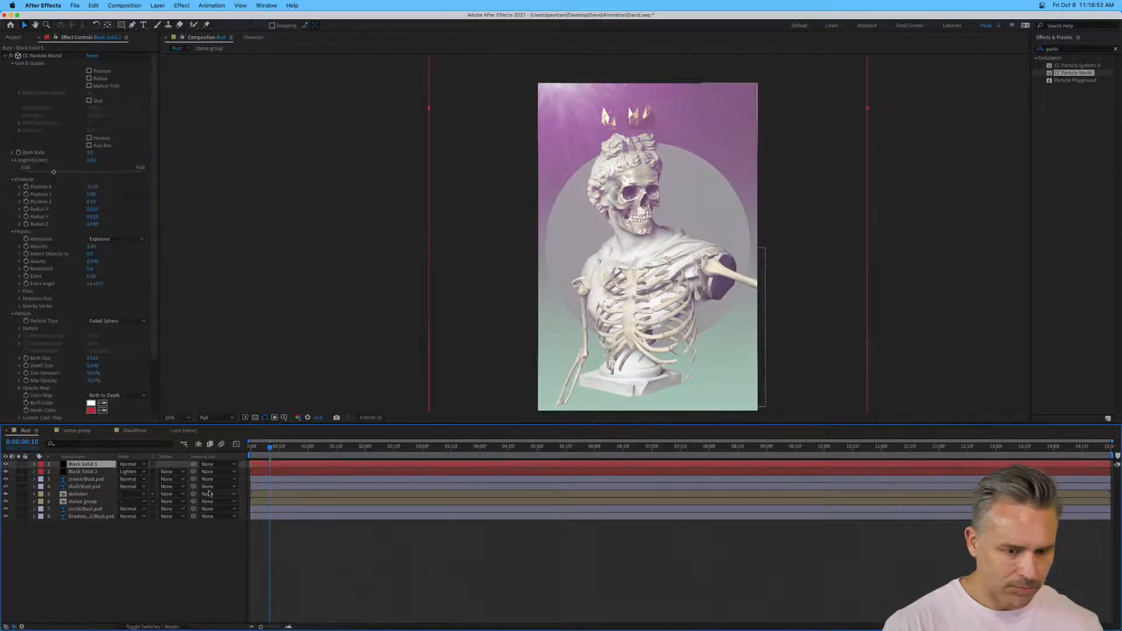
{"action": "key", "text": "space"}
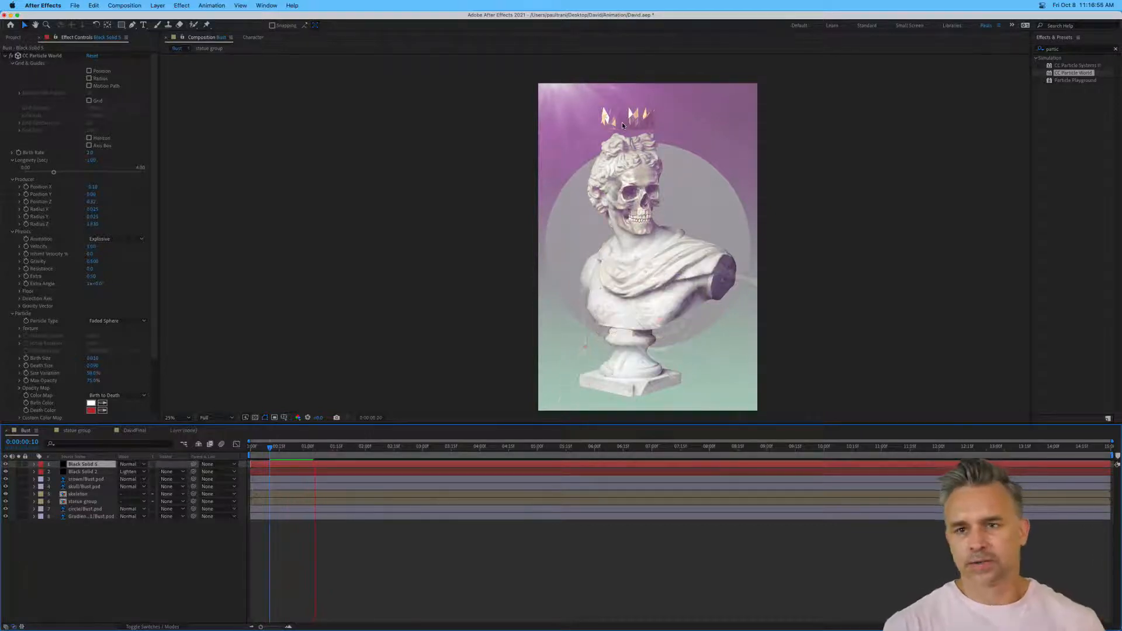
{"action": "key", "text": "space"}
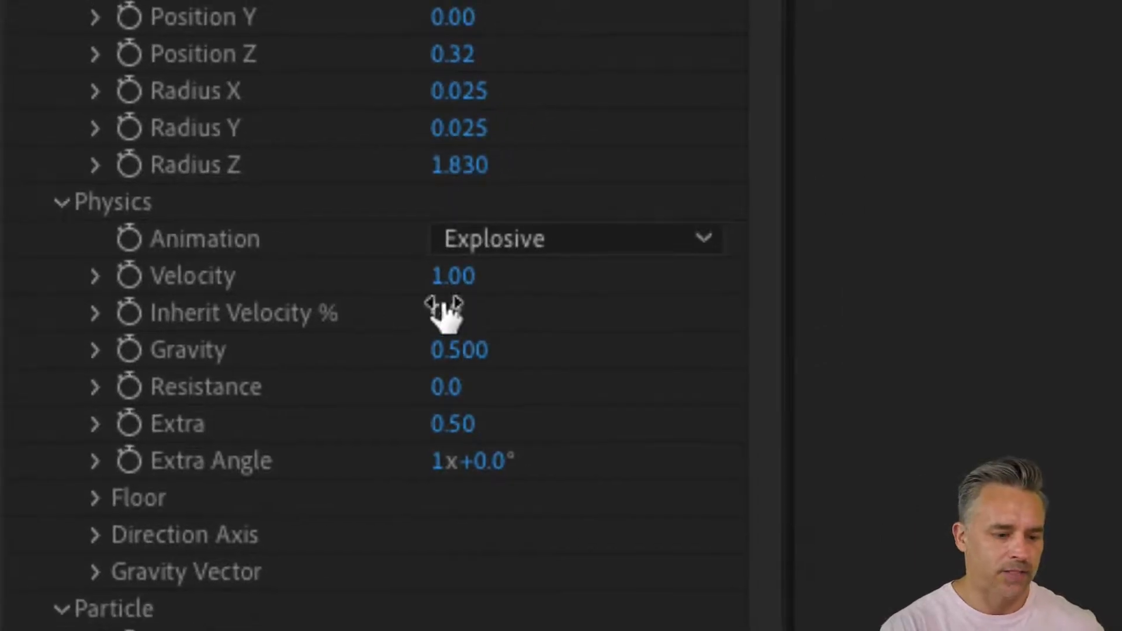
Set the particles' Physics Velocity to 0.5 and preview the slower motion from the start of the timeline.
{"action": "left_click_drag", "start_coordinate": [449, 279], "coordinate": [396, 280]}
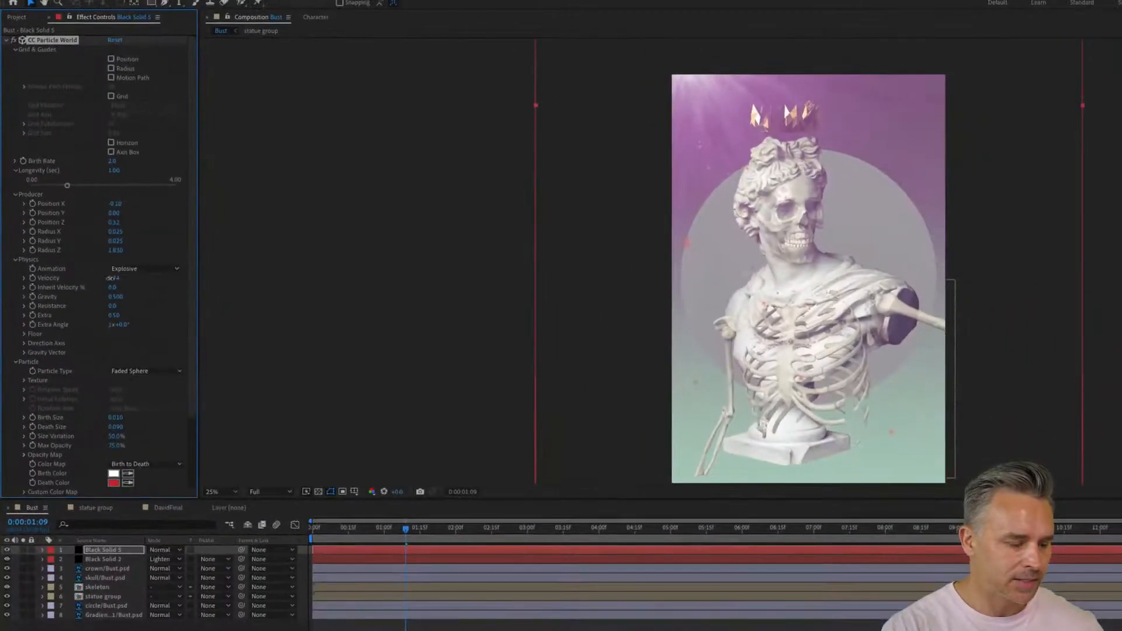
{"action": "left_click", "coordinate": [444, 280]}
{"action": "key", "text": "BackSpace"}
{"action": "type", "text": ".5"}
{"action": "key", "text": "Return"}
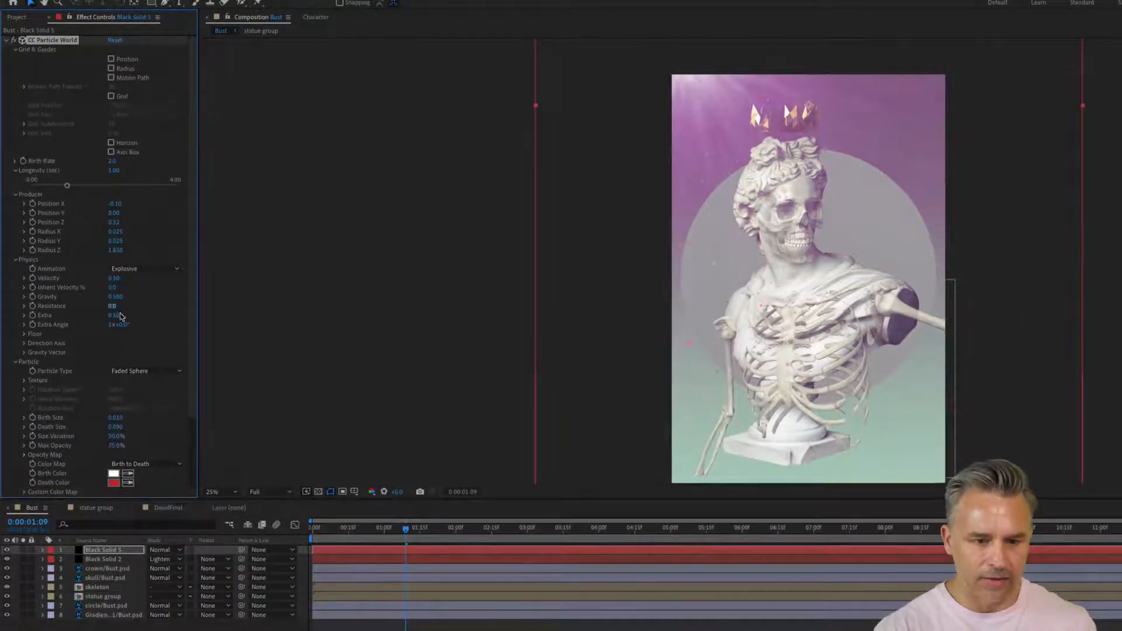
{"action": "left_click_drag", "start_coordinate": [351, 528], "coordinate": [296, 529]}
{"action": "key", "text": "space"}
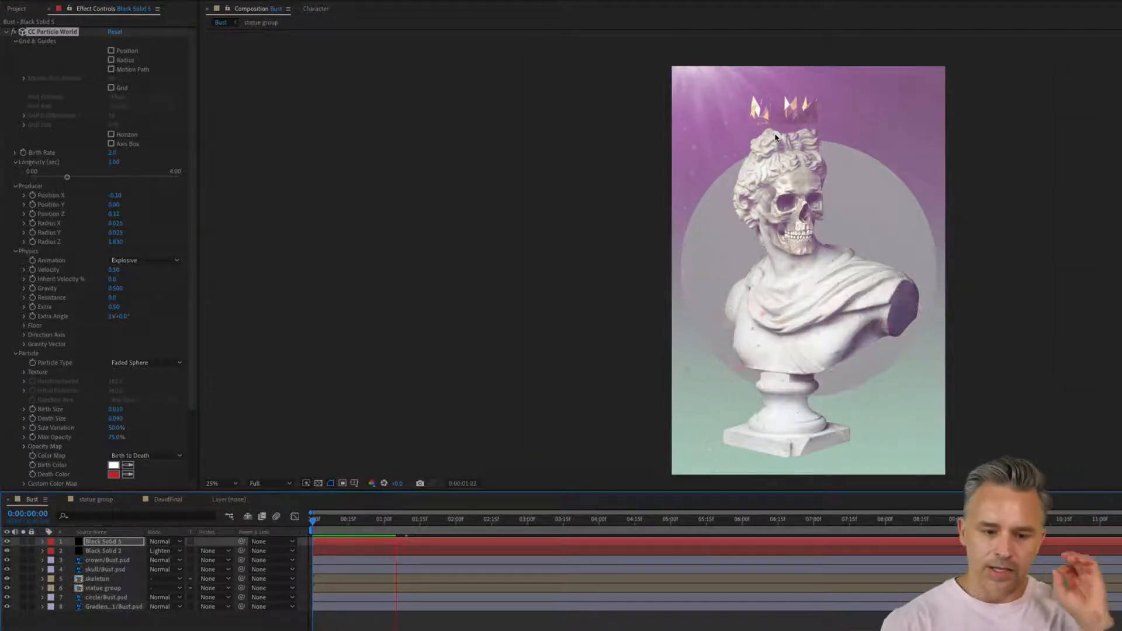
{"action": "key", "text": "space"}
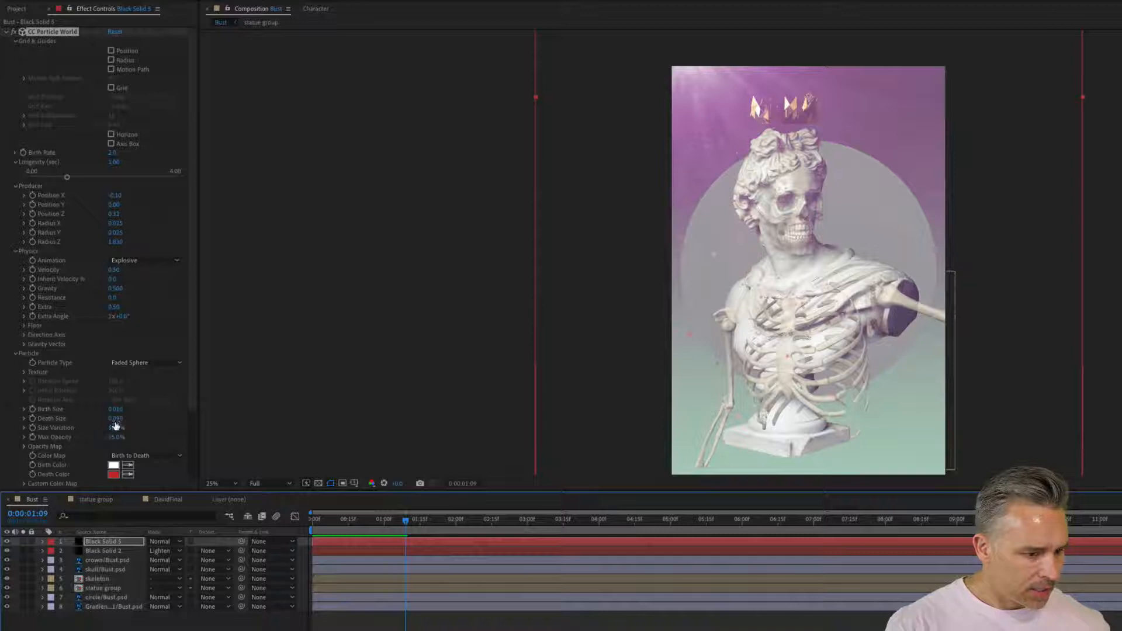
Reduce the particles' Birth Size to 0, trying Darken&Faded Sphere as the Particle Type before returning to Faded Sphere.
{"action": "left_click_drag", "start_coordinate": [115, 409], "coordinate": [107, 418]}
{"action": "left_click", "coordinate": [135, 362]}
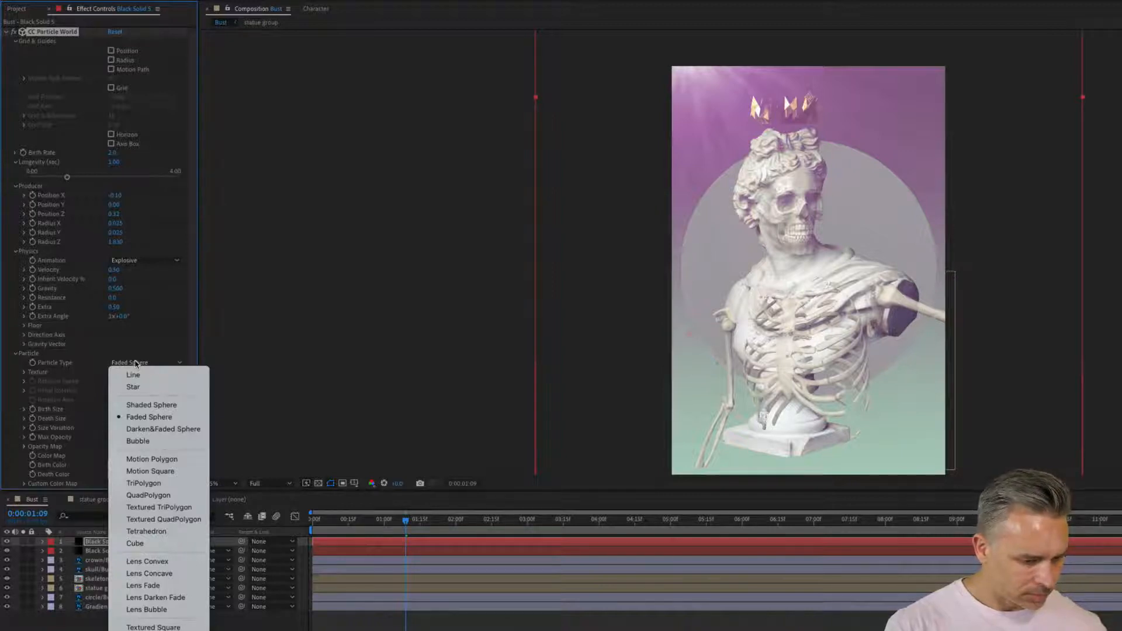
{"action": "left_click", "coordinate": [146, 431]}
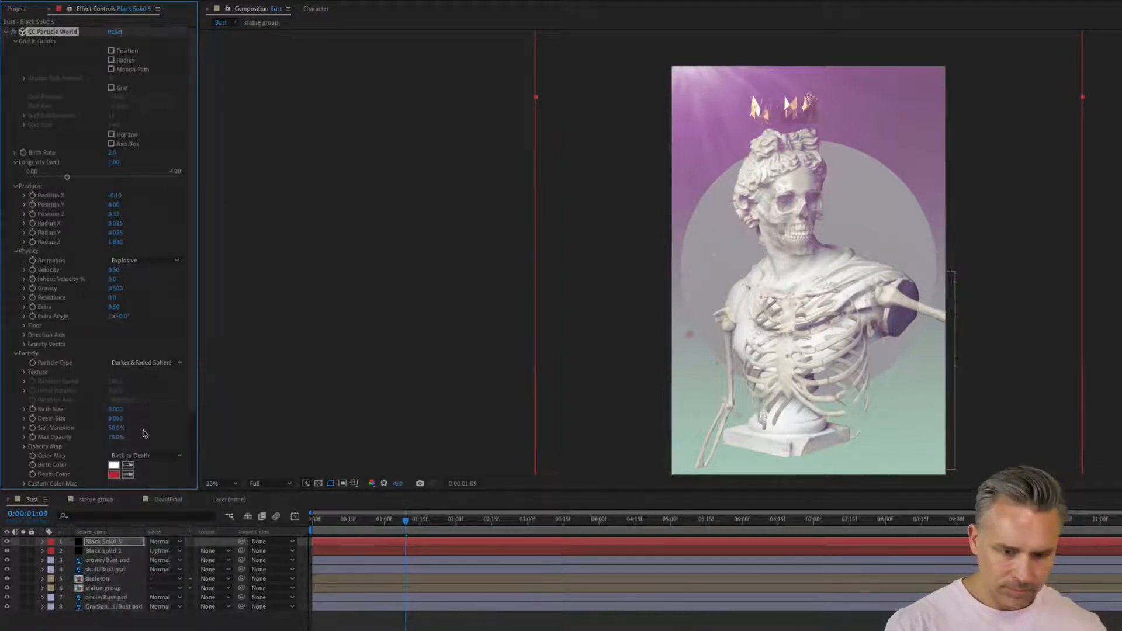
{"action": "left_click", "coordinate": [131, 362]}
{"action": "left_click", "coordinate": [149, 417]}
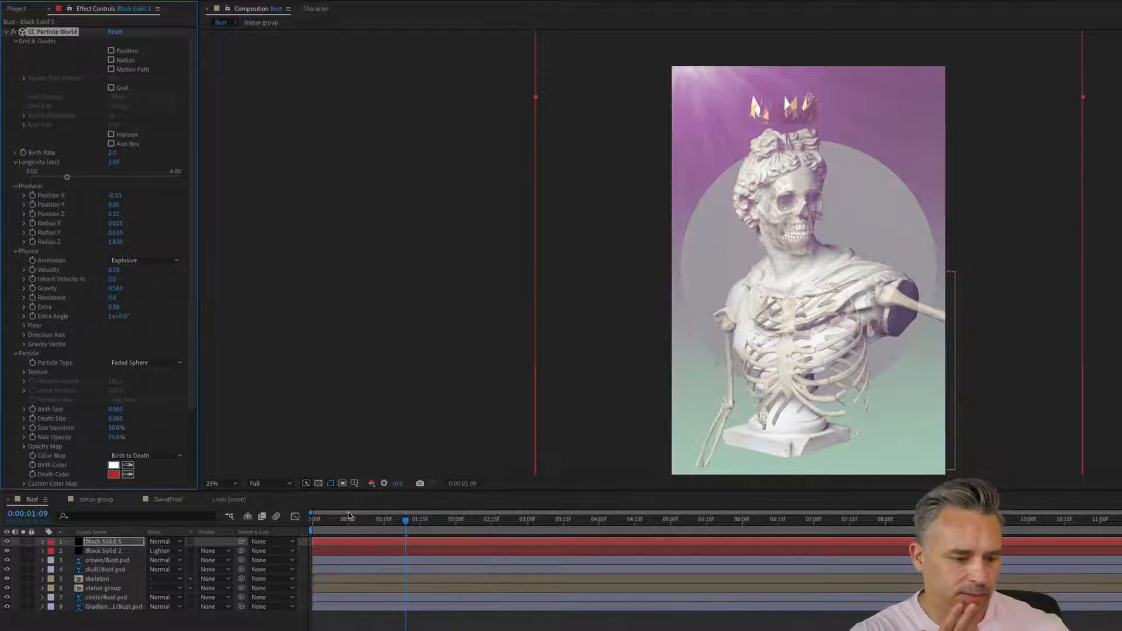
Preview the smaller particles, shift the particle solid earlier than the composition's start, and preview again from the first frame.
{"action": "left_click_drag", "start_coordinate": [351, 519], "coordinate": [268, 519]}
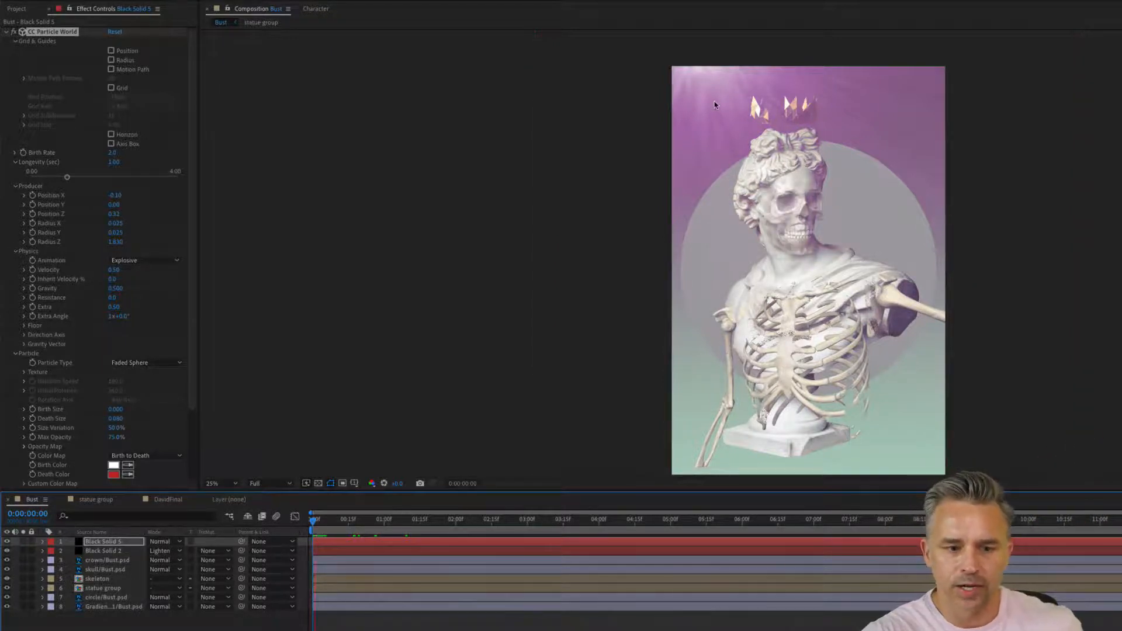
{"action": "key", "text": "space"}
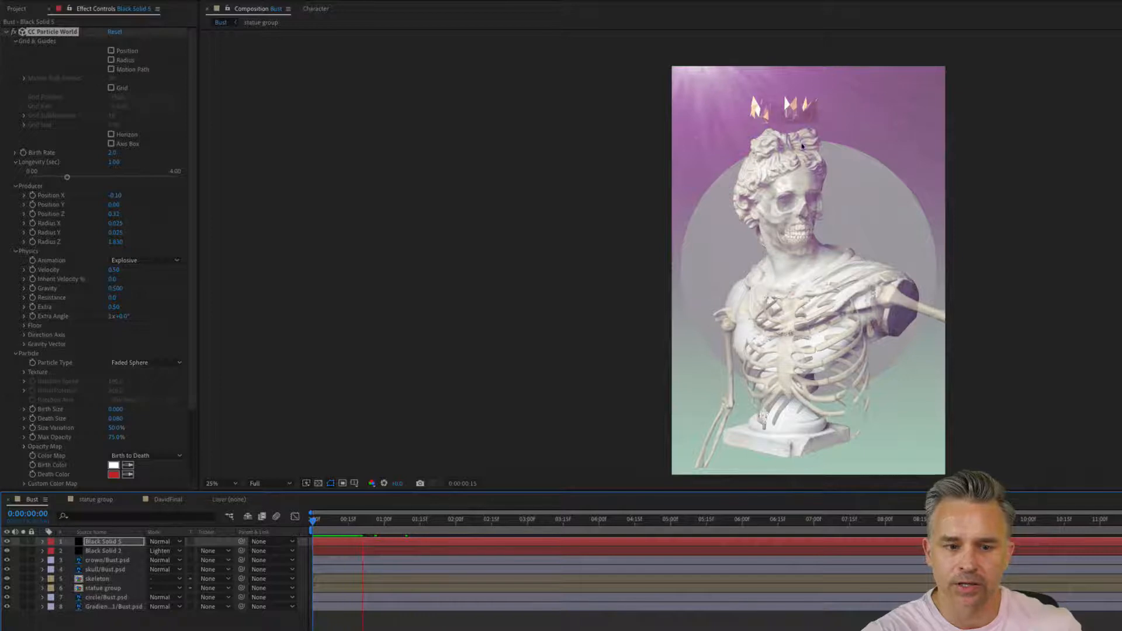
{"action": "key", "text": "space"}
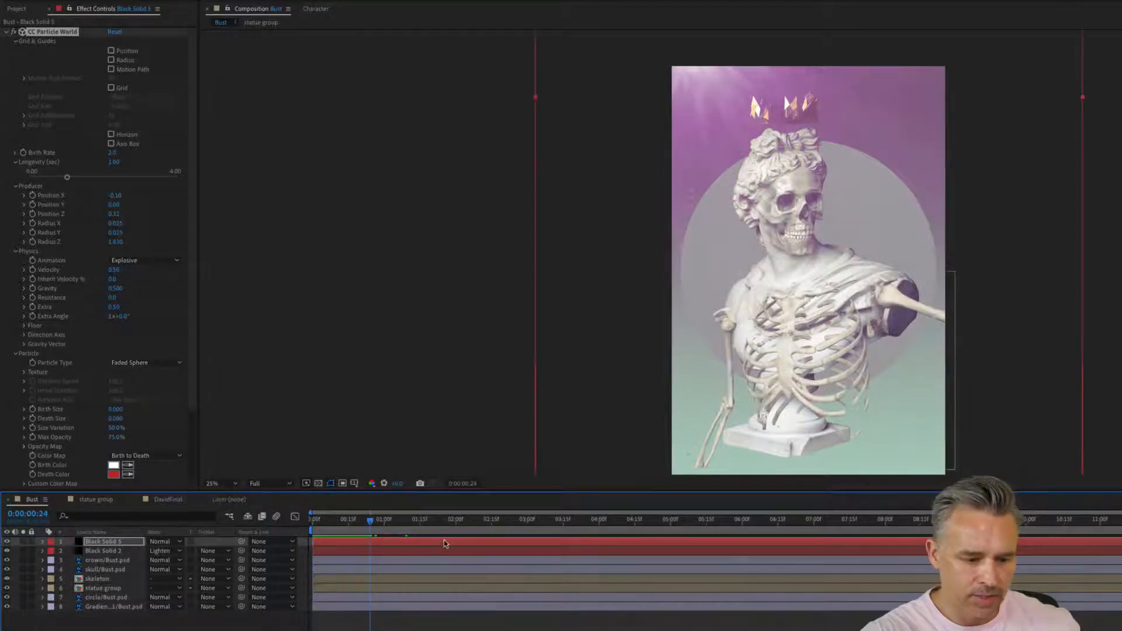
{"action": "left_click_drag", "start_coordinate": [438, 544], "coordinate": [300, 541]}
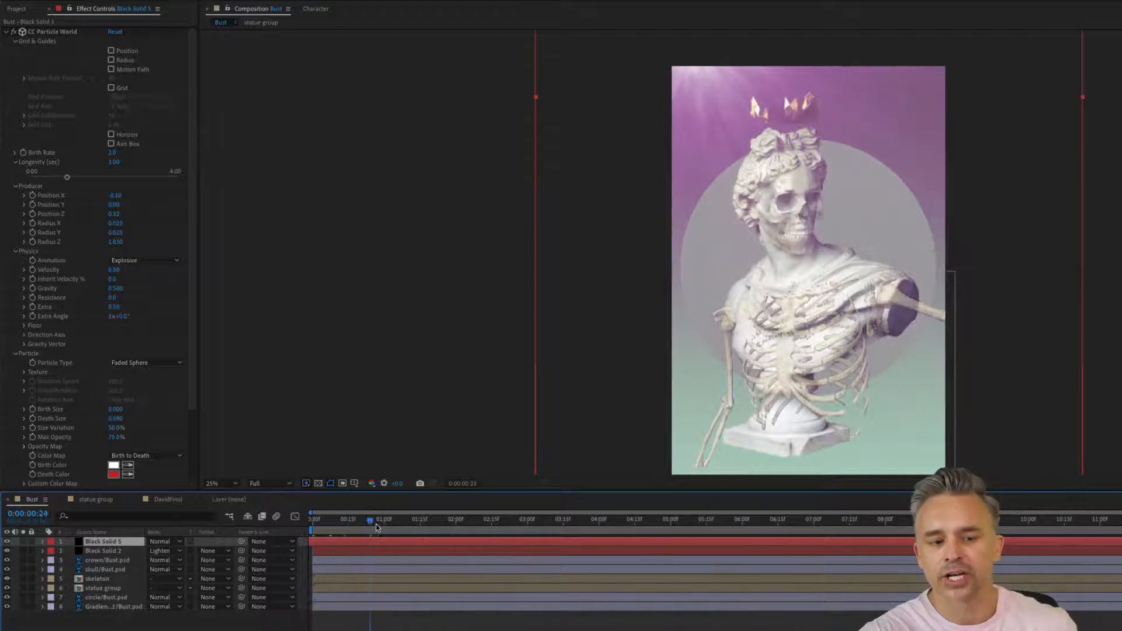
{"action": "left_click_drag", "start_coordinate": [376, 528], "coordinate": [127, 528]}
{"action": "key", "text": "space"}
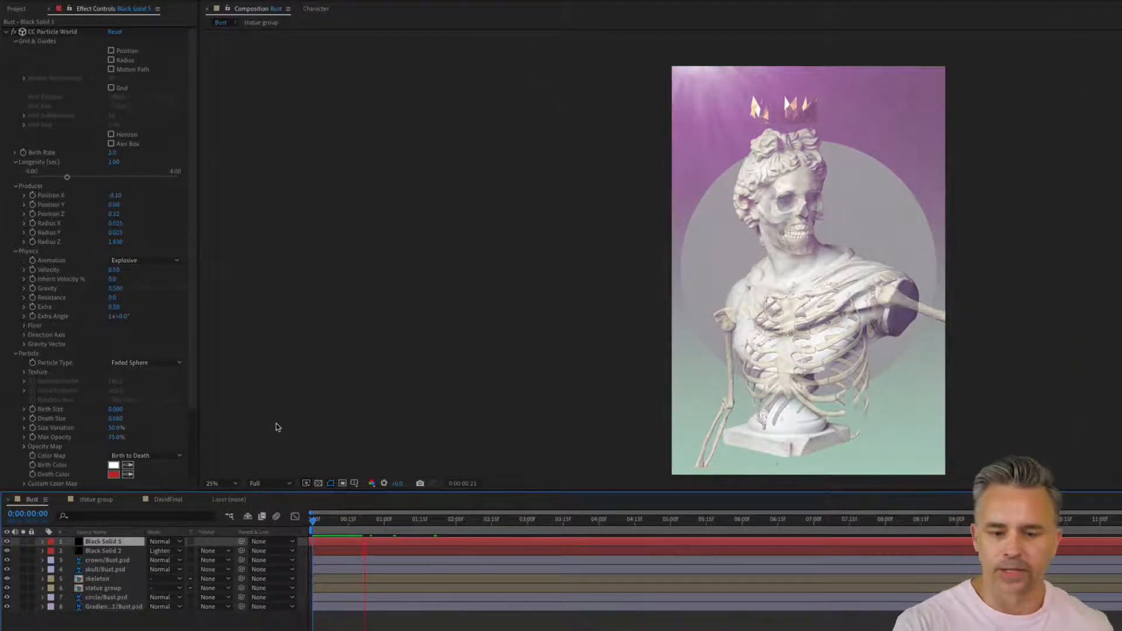
{"action": "key", "text": "space"}
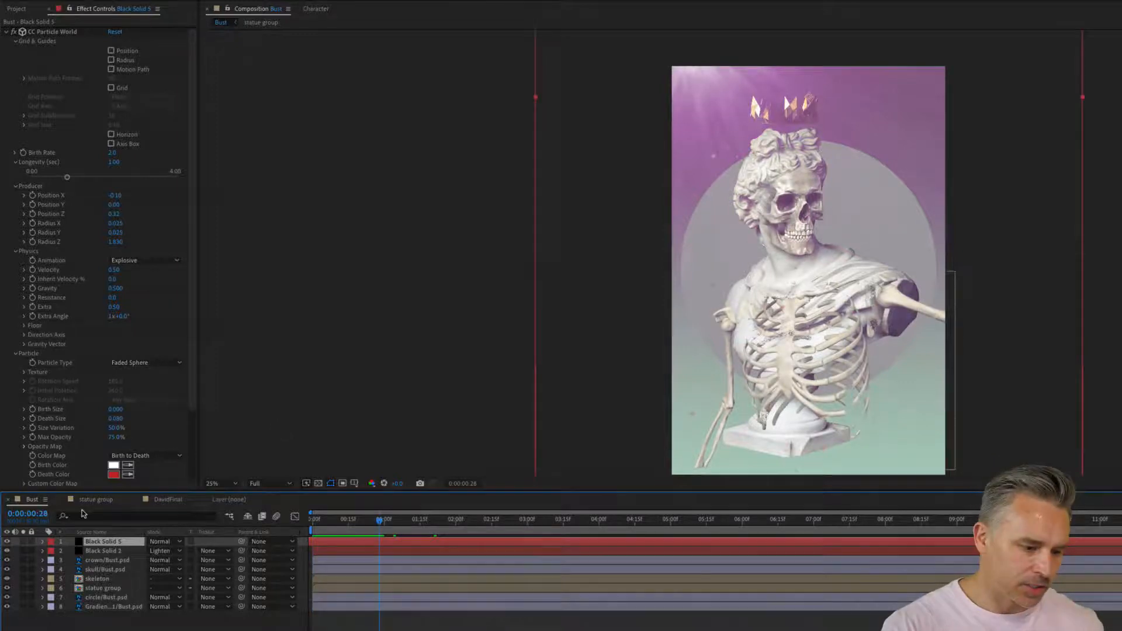
Open the DavidFinal composition and preview its particle effects.
{"action": "left_click", "coordinate": [165, 500]}
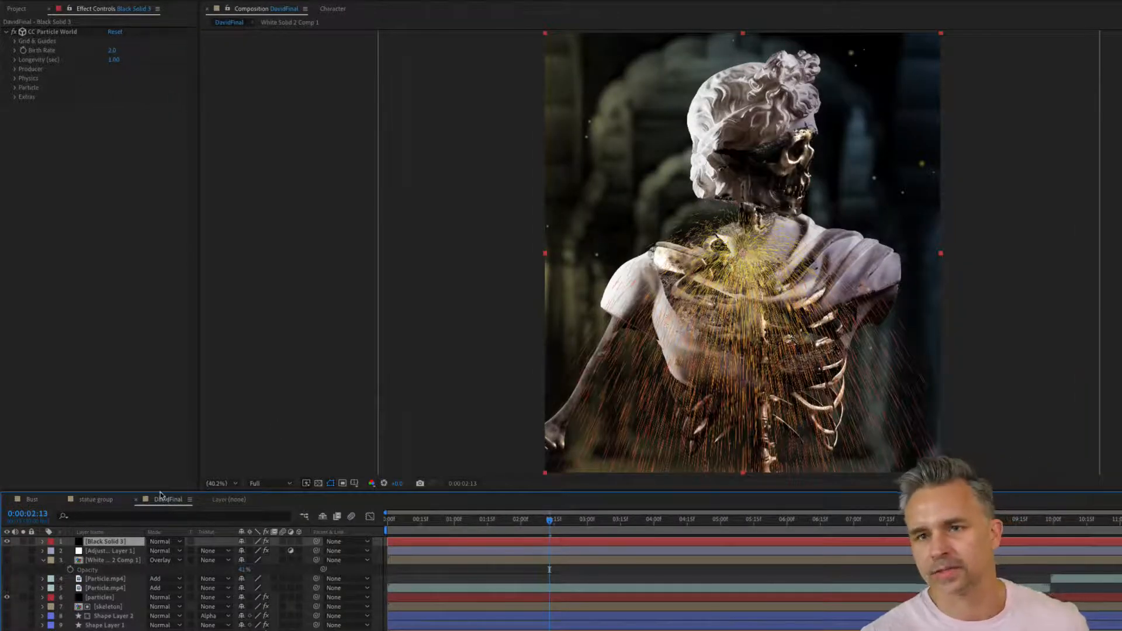
{"action": "key", "text": "space"}
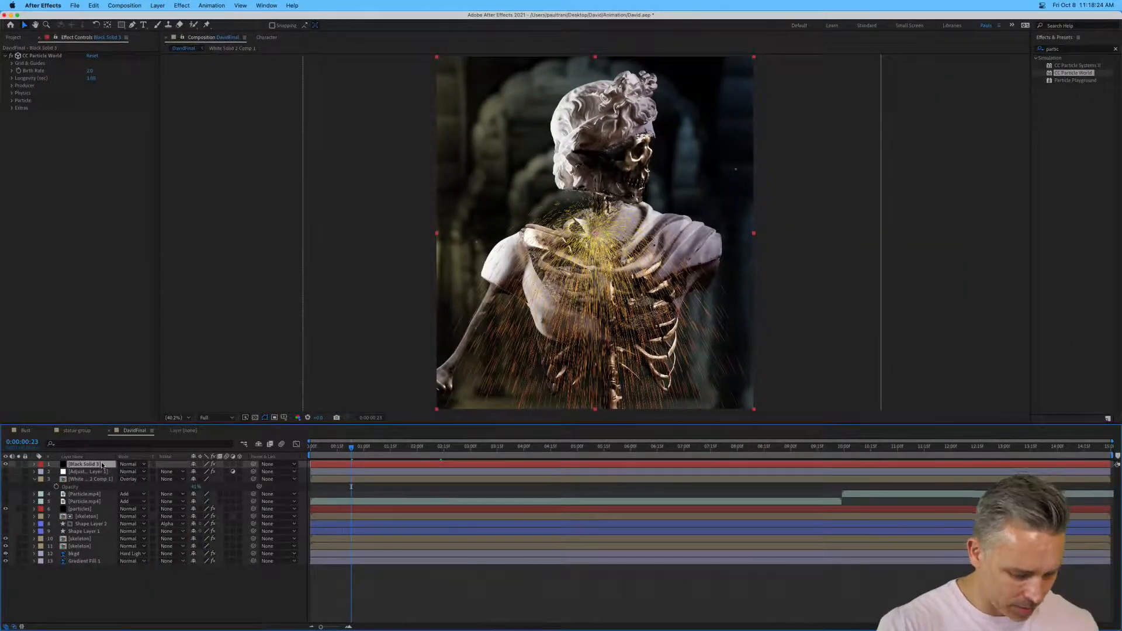
{"action": "key", "text": "super+z"}
{"action": "key", "text": "super+z"}
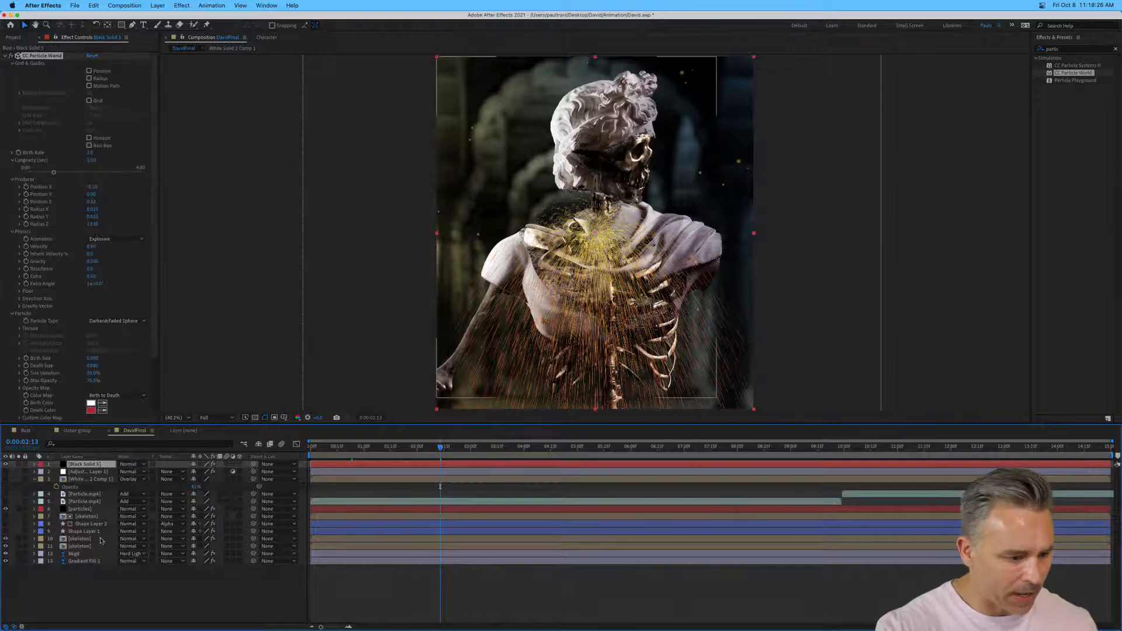
{"action": "left_click", "coordinate": [141, 601]}
{"action": "key", "text": "super+z"}
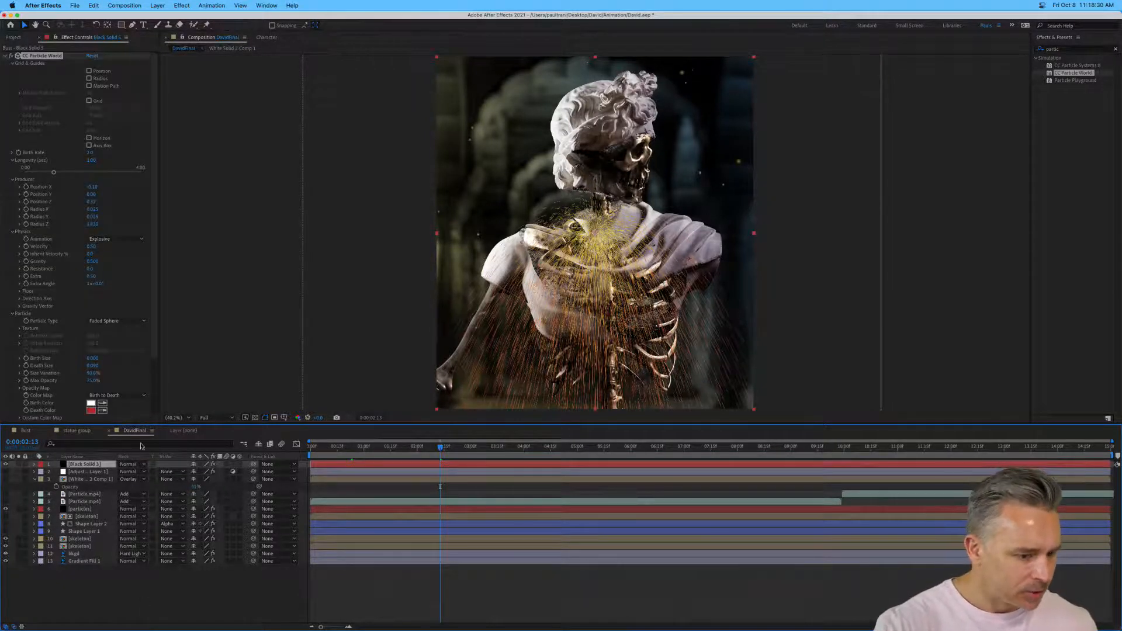
{"action": "left_click", "coordinate": [152, 588]}
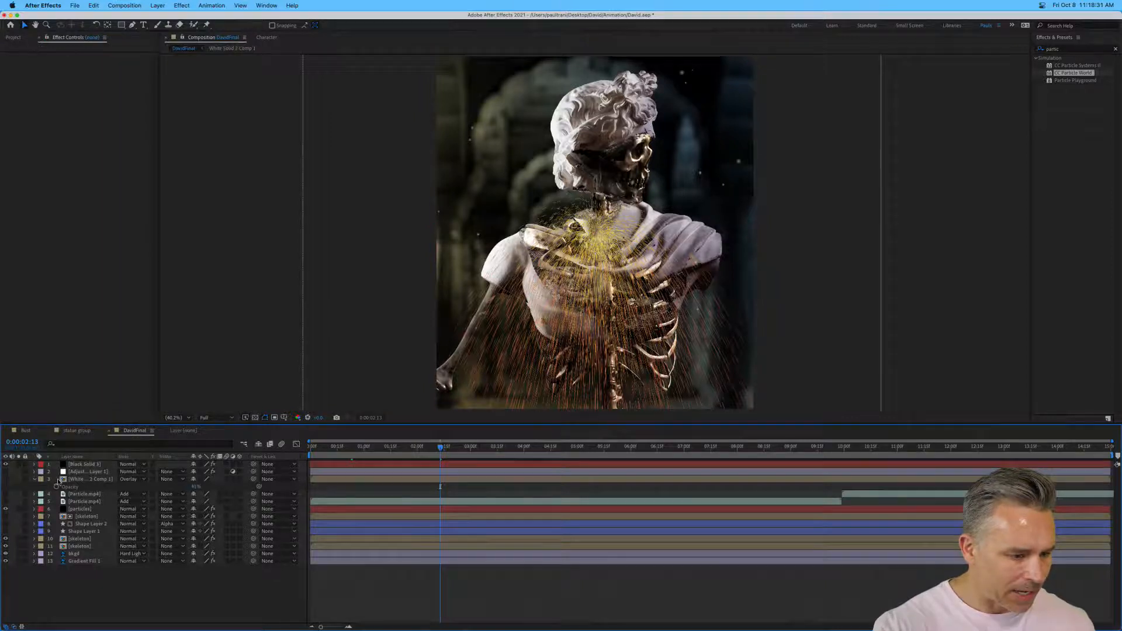
Toggle the topmost black solid's visibility in DavidFinal, delete that layer, and scrub the timeline to check the remaining particles.
{"action": "left_click", "coordinate": [6, 466]}
{"action": "left_click", "coordinate": [6, 466]}
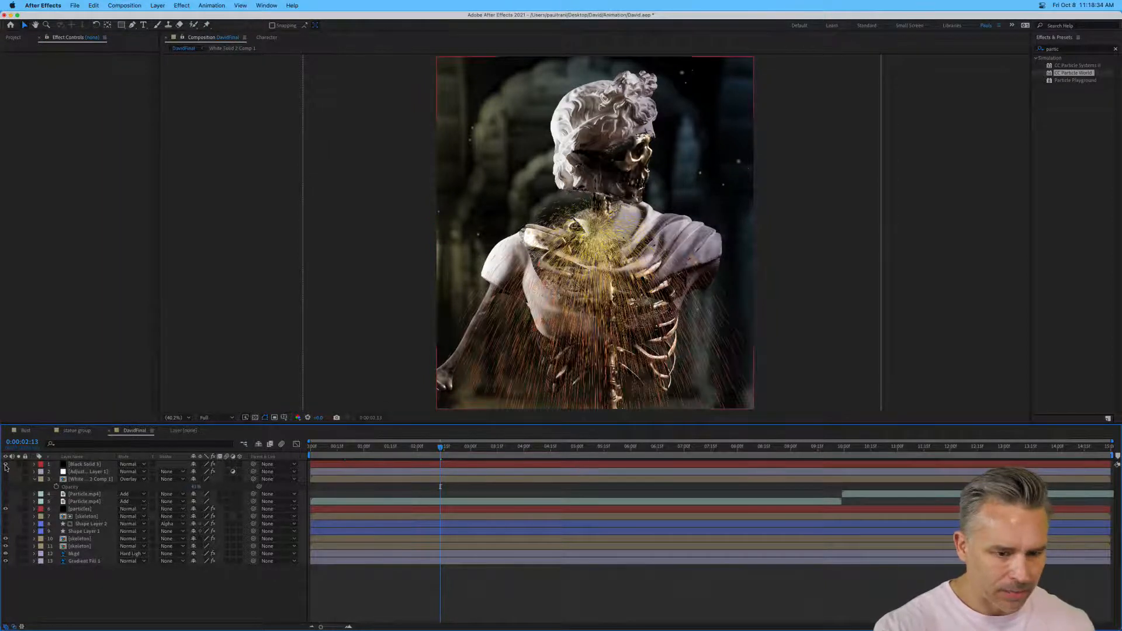
{"action": "left_click", "coordinate": [5, 466]}
{"action": "left_click", "coordinate": [6, 465]}
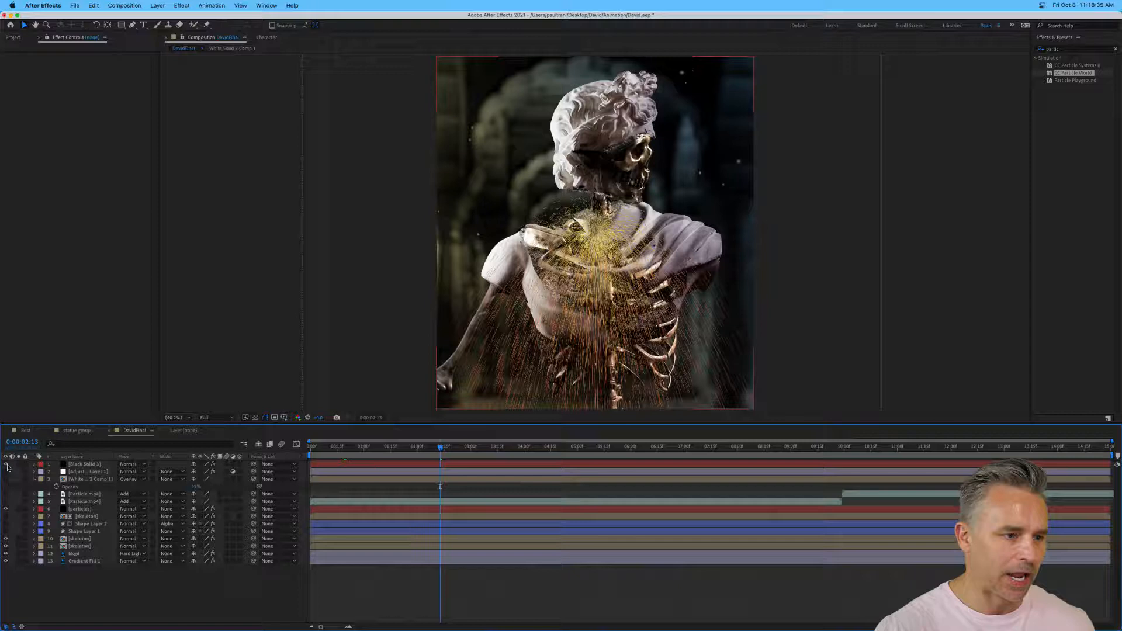
{"action": "left_click", "coordinate": [71, 466]}
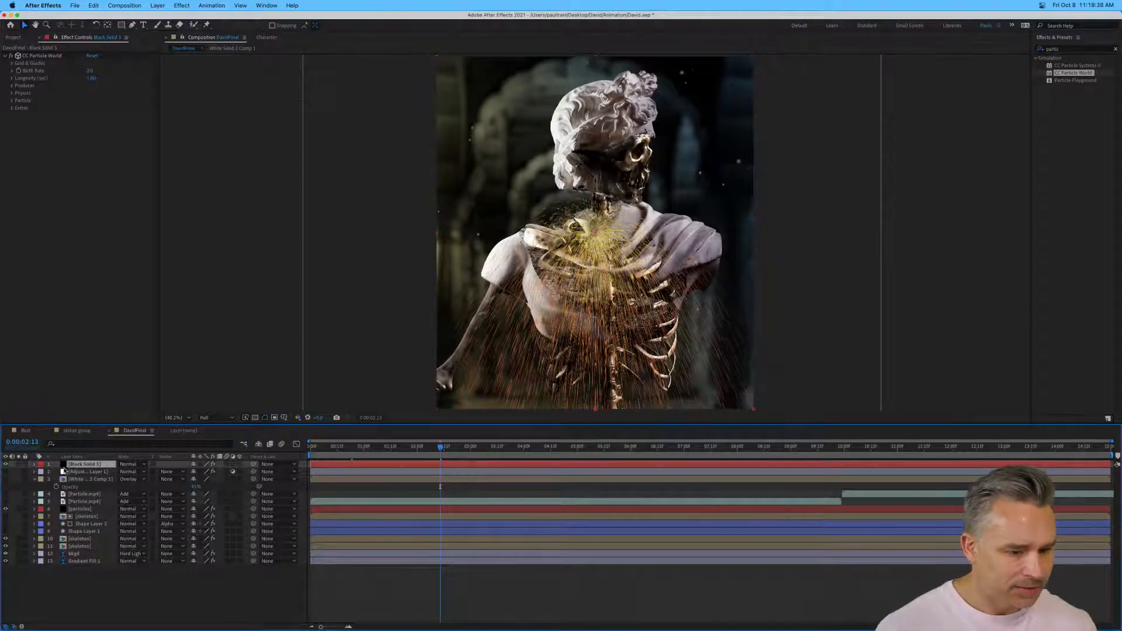
{"action": "key", "text": "Delete"}
{"action": "left_click", "coordinate": [384, 449]}
{"action": "left_click_drag", "start_coordinate": [383, 451], "coordinate": [450, 463]}
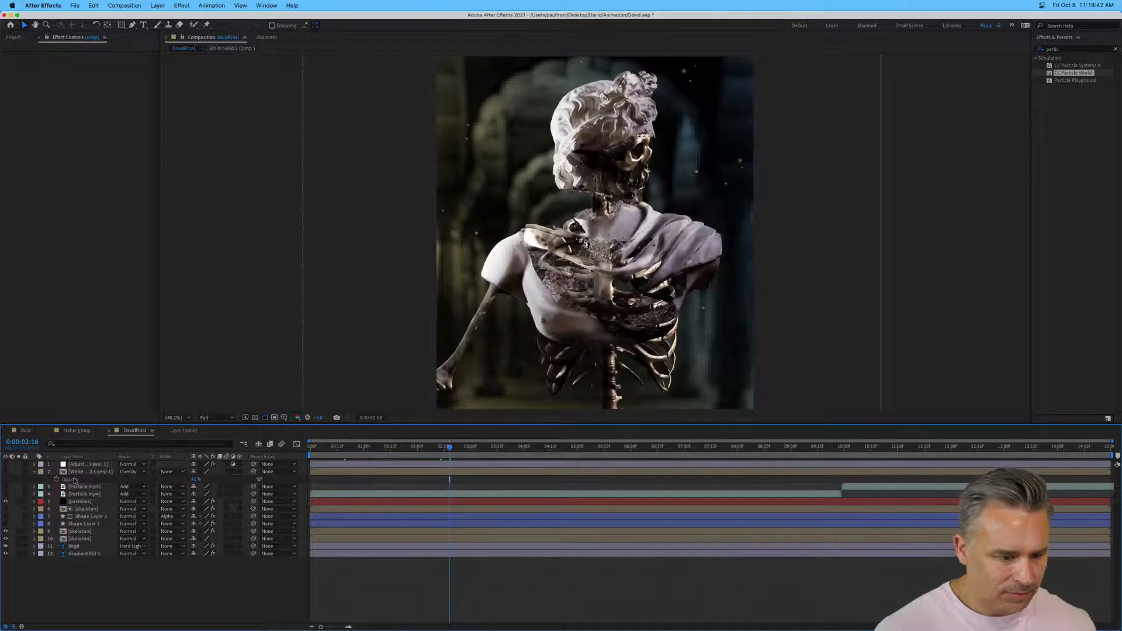
Review the particles layer's motion in DavidFinal, copy the layer into the Bust composition, and scrub through the result.
{"action": "left_click", "coordinate": [79, 502]}
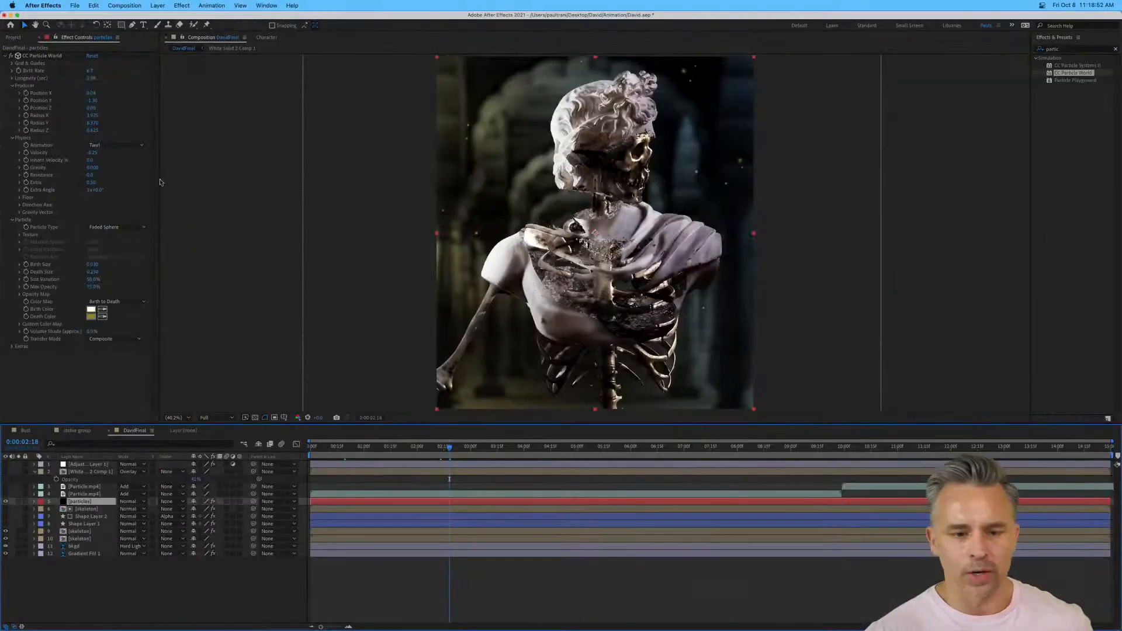
{"action": "left_click_drag", "start_coordinate": [449, 447], "coordinate": [644, 453]}
{"action": "left_click", "coordinate": [556, 455]}
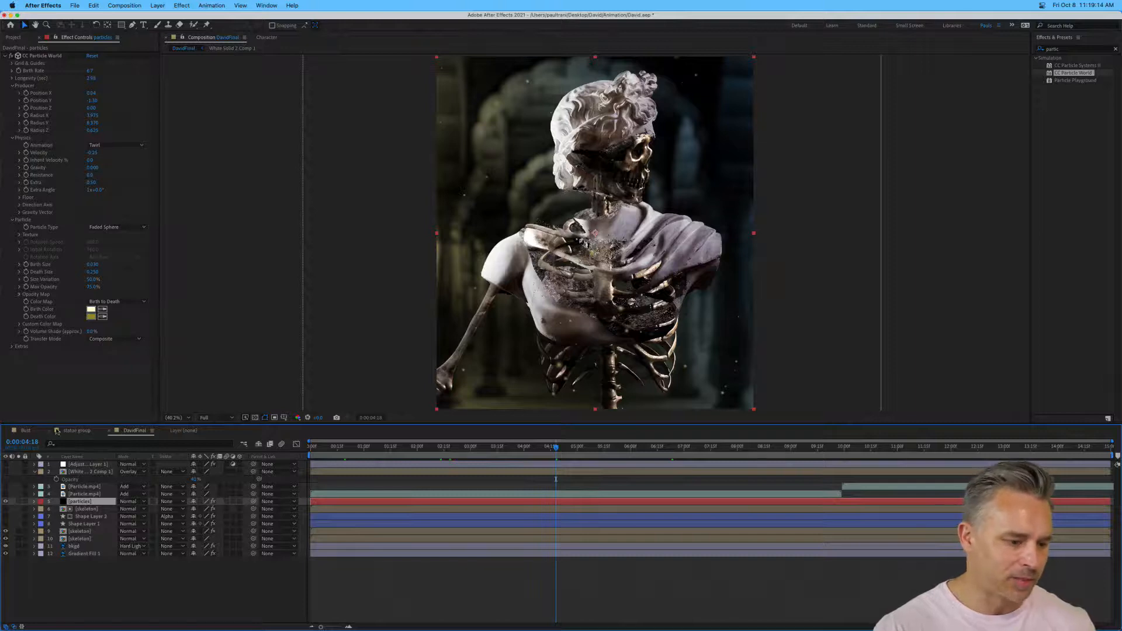
{"action": "left_click", "coordinate": [74, 431]}
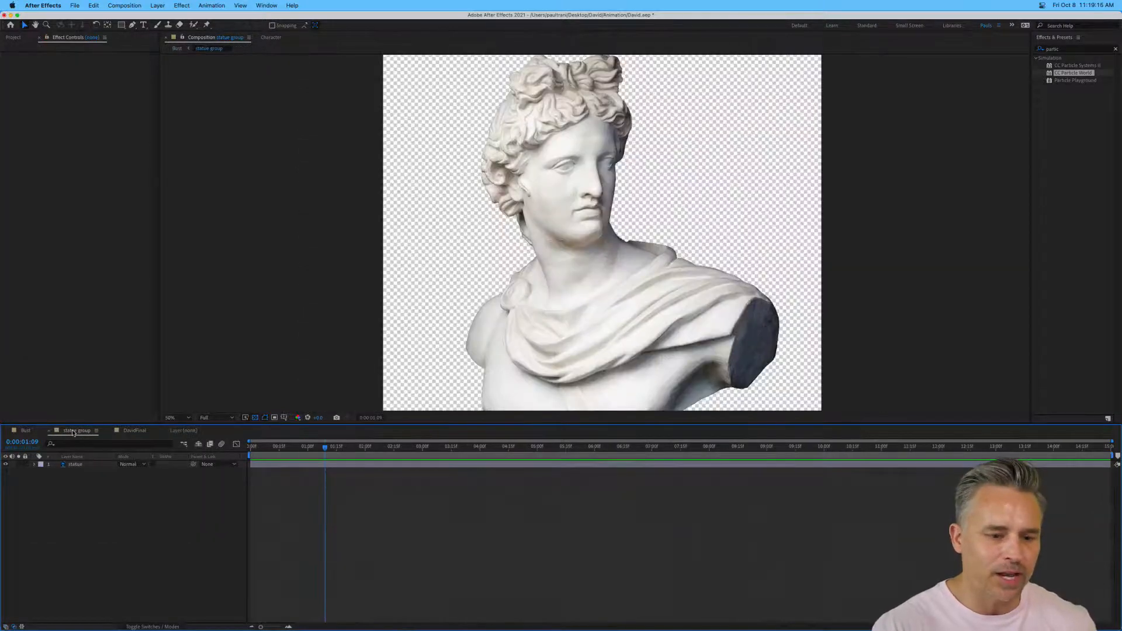
{"action": "left_click", "coordinate": [24, 431]}
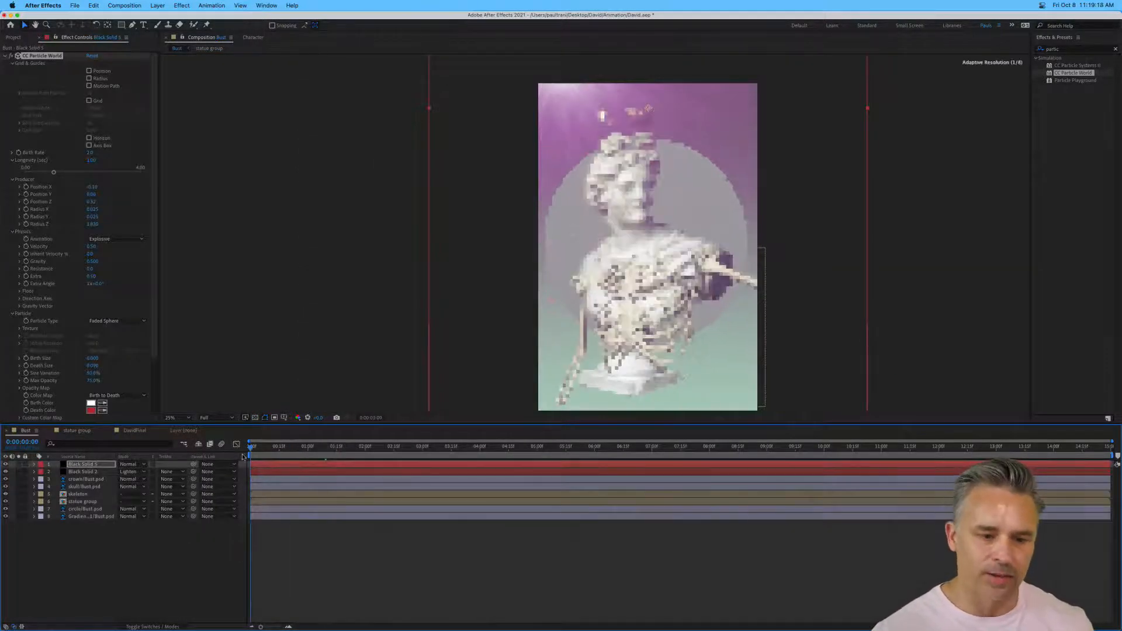
{"action": "key", "text": "cmd+v"}
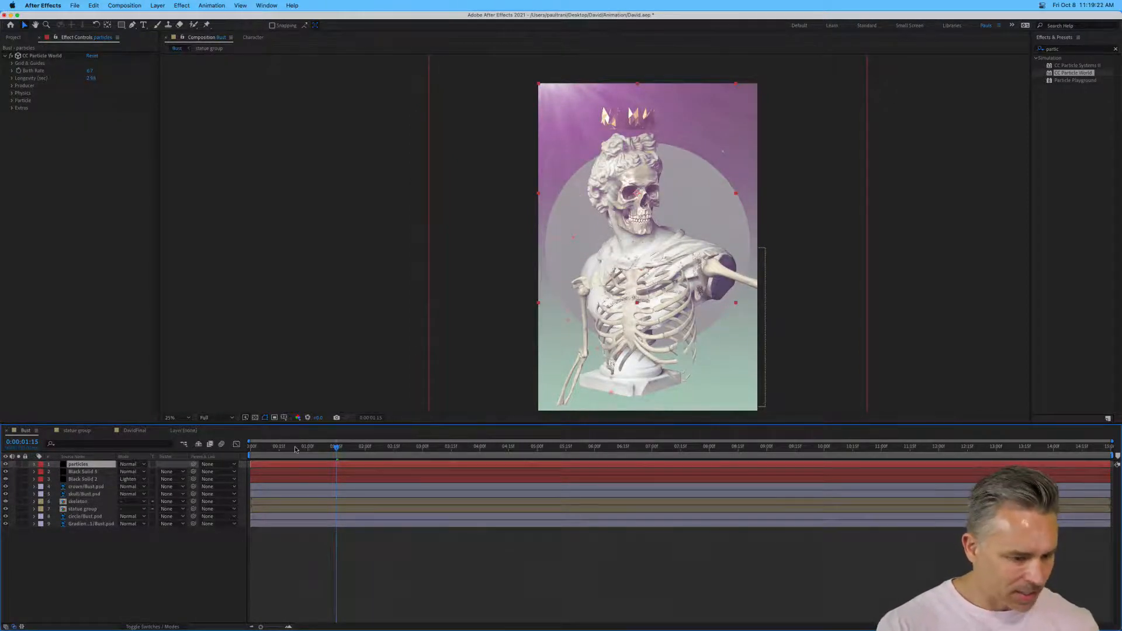
{"action": "left_click_drag", "start_coordinate": [295, 449], "coordinate": [568, 456]}
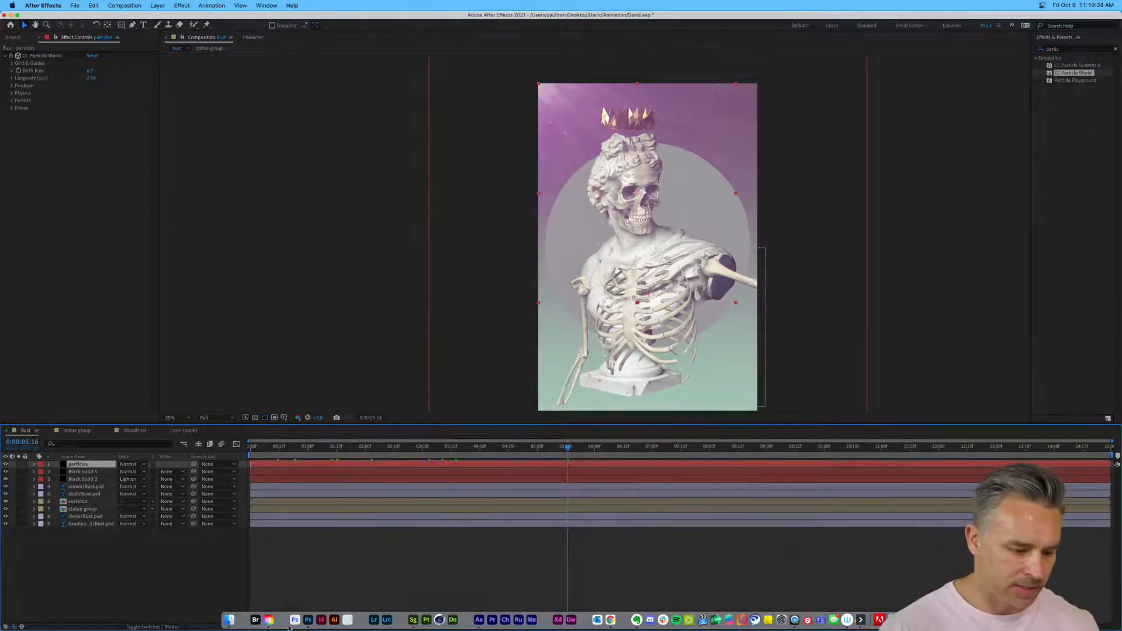
Switch to Finder, display the files in column view, enlarge the window, and open the Dust folder inside Animation.
{"action": "left_click", "coordinate": [230, 619]}
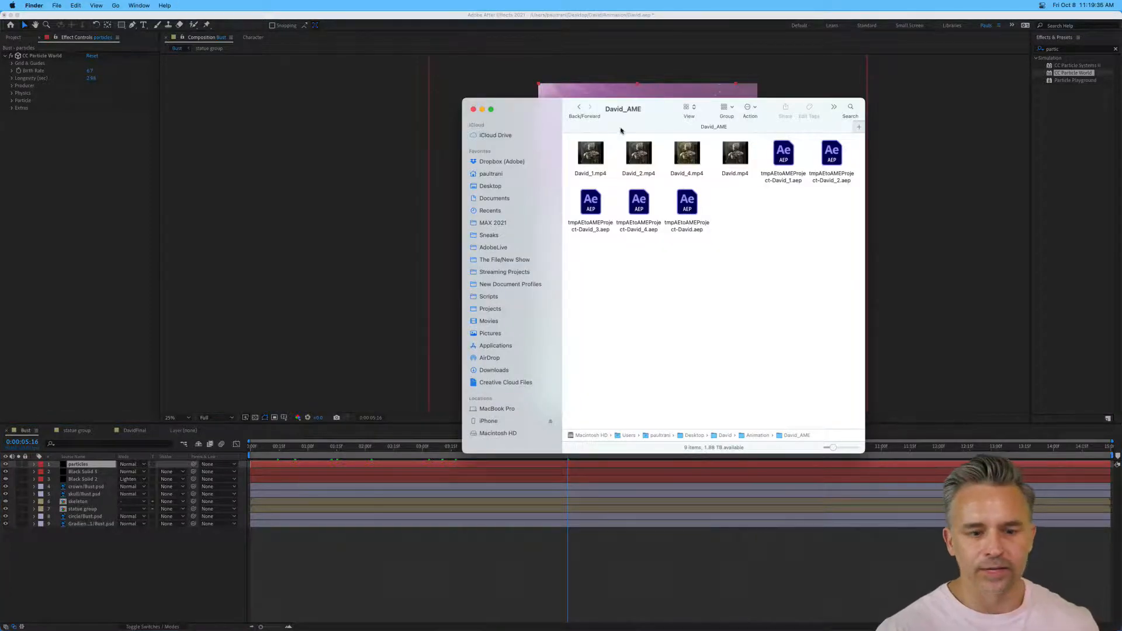
{"action": "left_click", "coordinate": [688, 108]}
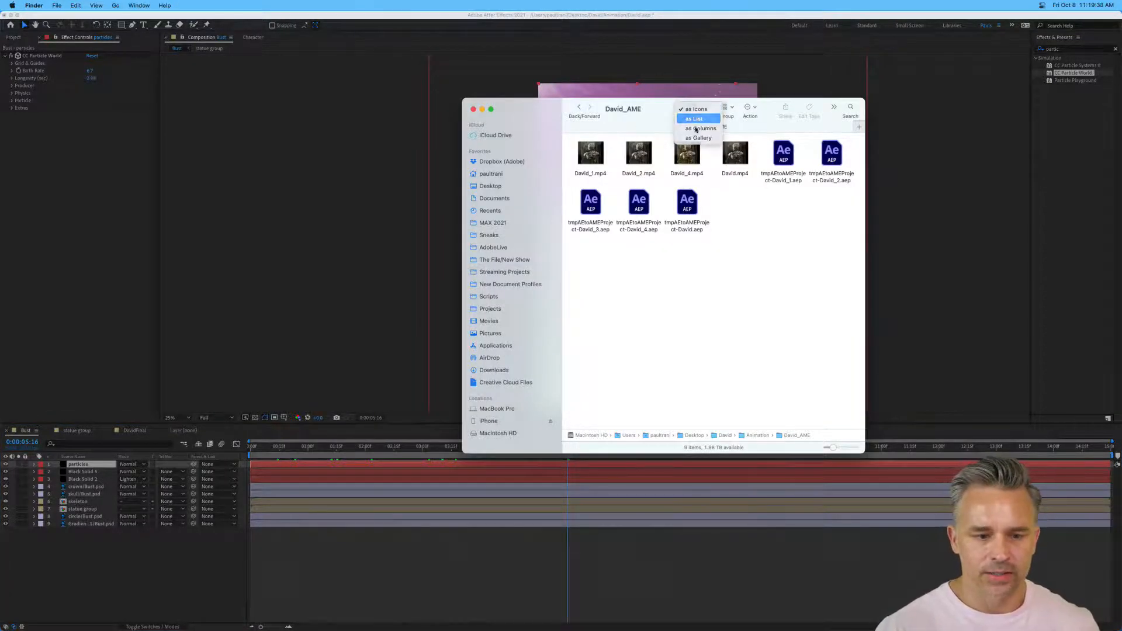
{"action": "left_click", "coordinate": [696, 118]}
{"action": "left_click", "coordinate": [693, 108]}
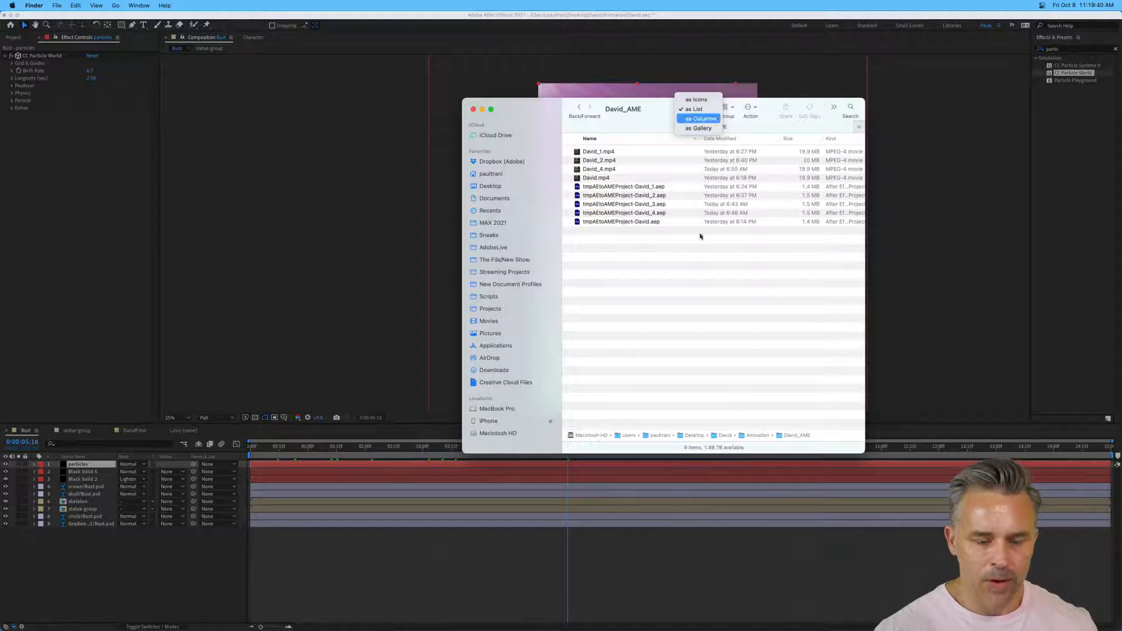
{"action": "left_click", "coordinate": [694, 120]}
{"action": "left_click_drag", "start_coordinate": [860, 453], "coordinate": [983, 555]}
{"action": "left_click", "coordinate": [778, 159]}
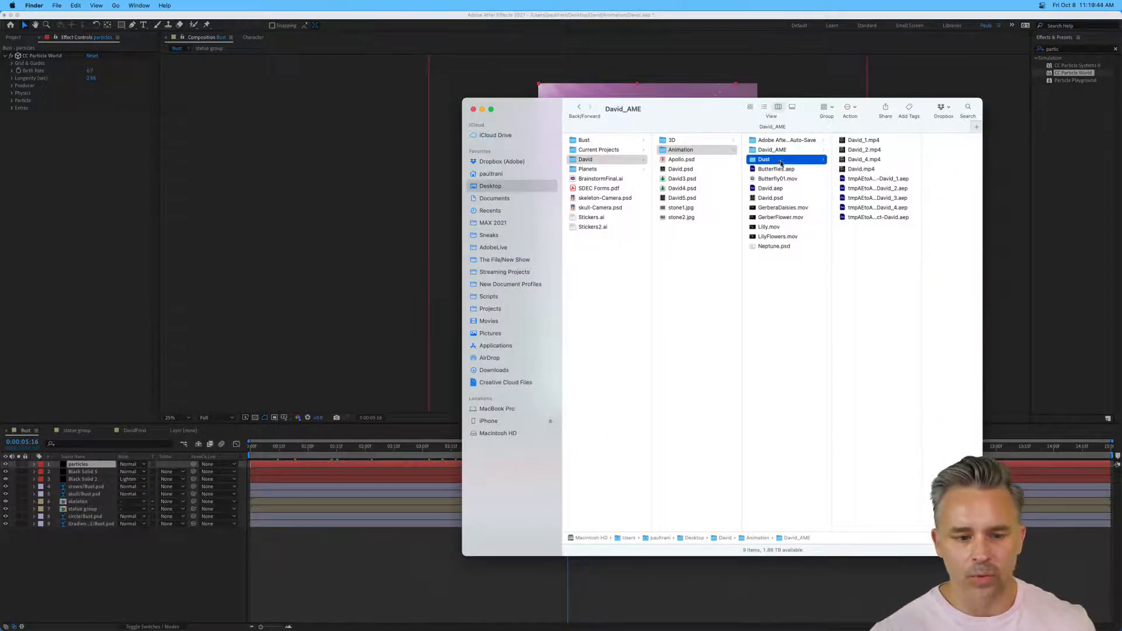
{"action": "left_click_drag", "start_coordinate": [825, 120], "coordinate": [922, 148]}
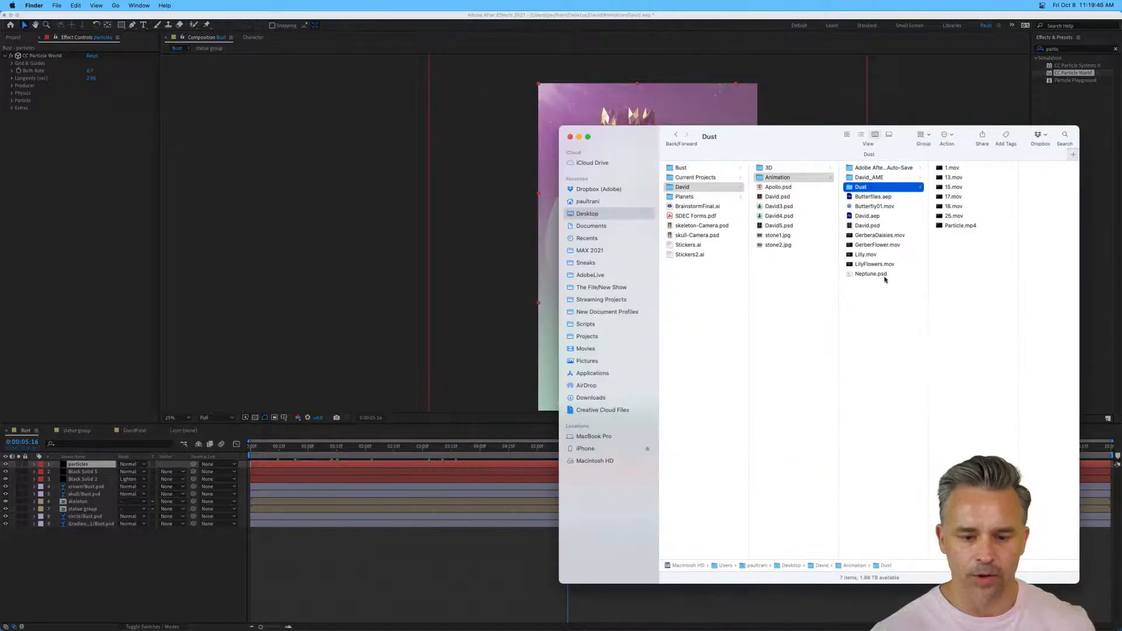
Preview the Particle.mp4 clip from the Dust folder.
{"action": "left_click", "coordinate": [942, 227]}
{"action": "key", "text": "space"}
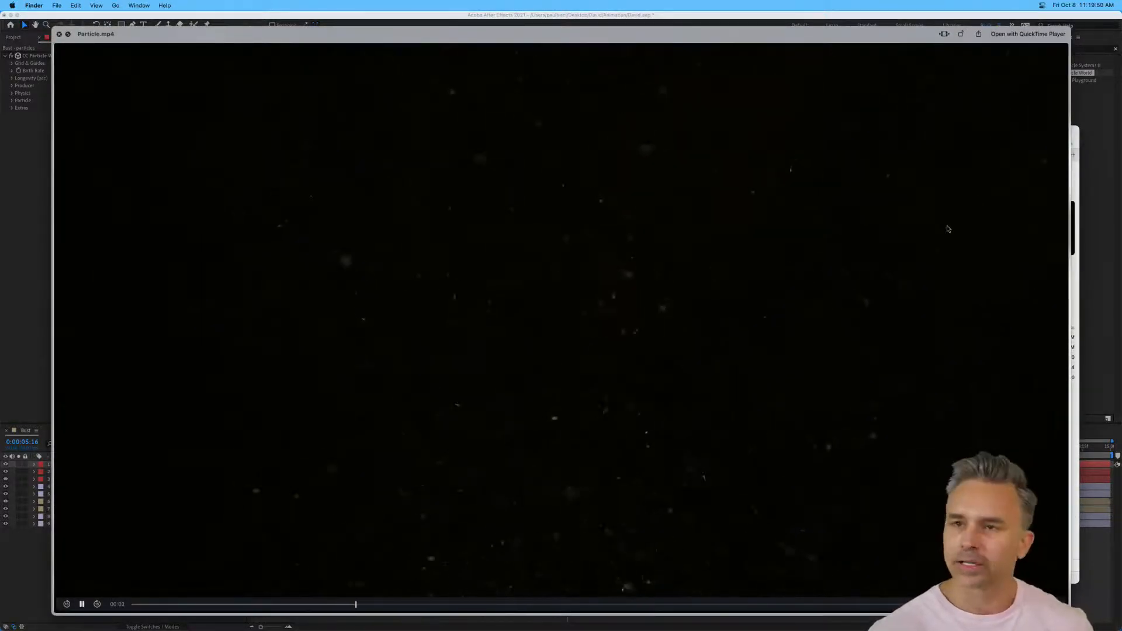
{"action": "key", "text": "space"}
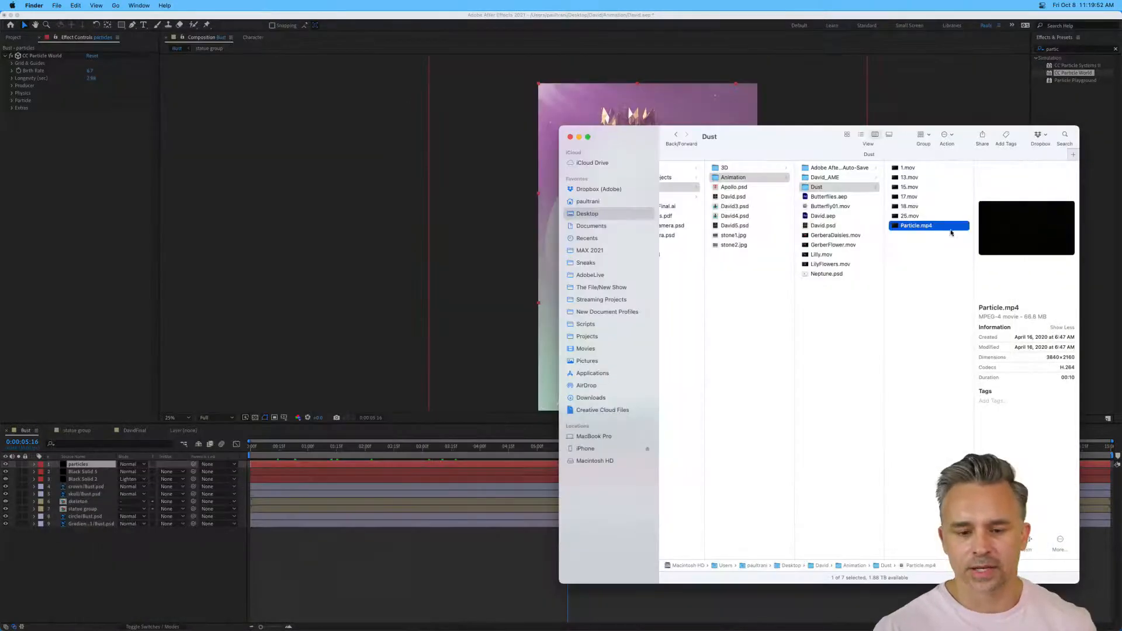
{"action": "left_click_drag", "start_coordinate": [868, 234], "coordinate": [900, 266]}
Import Particle.mp4 from the Dust folder into the After Effects project and add it as the top layer of the Bust composition.
{"action": "left_click", "coordinate": [16, 39]}
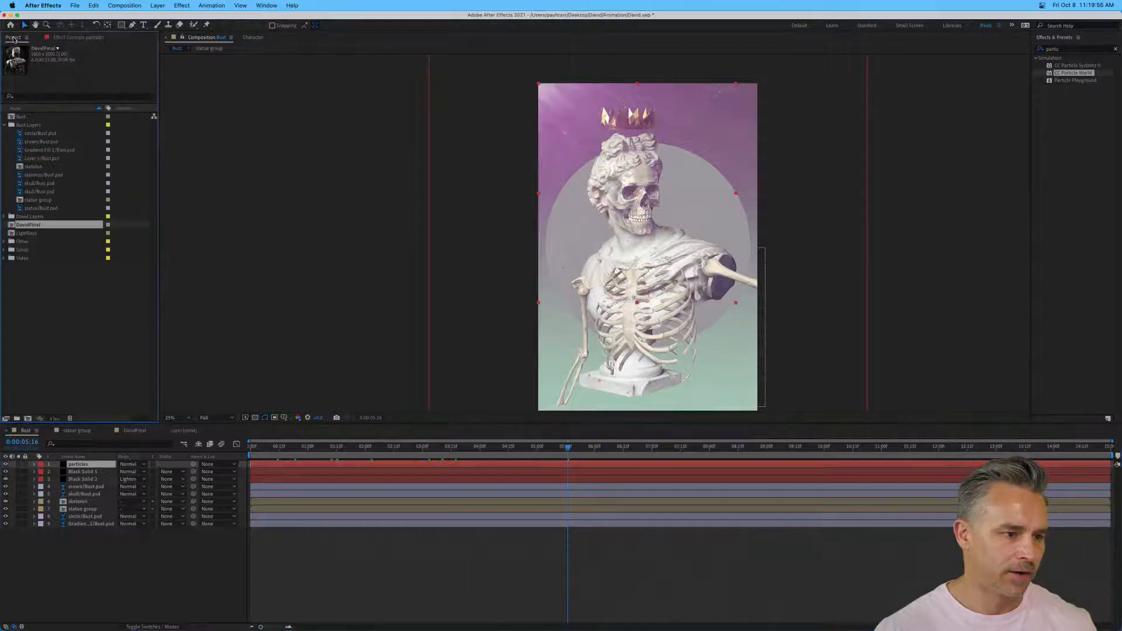
{"action": "left_click", "coordinate": [229, 619]}
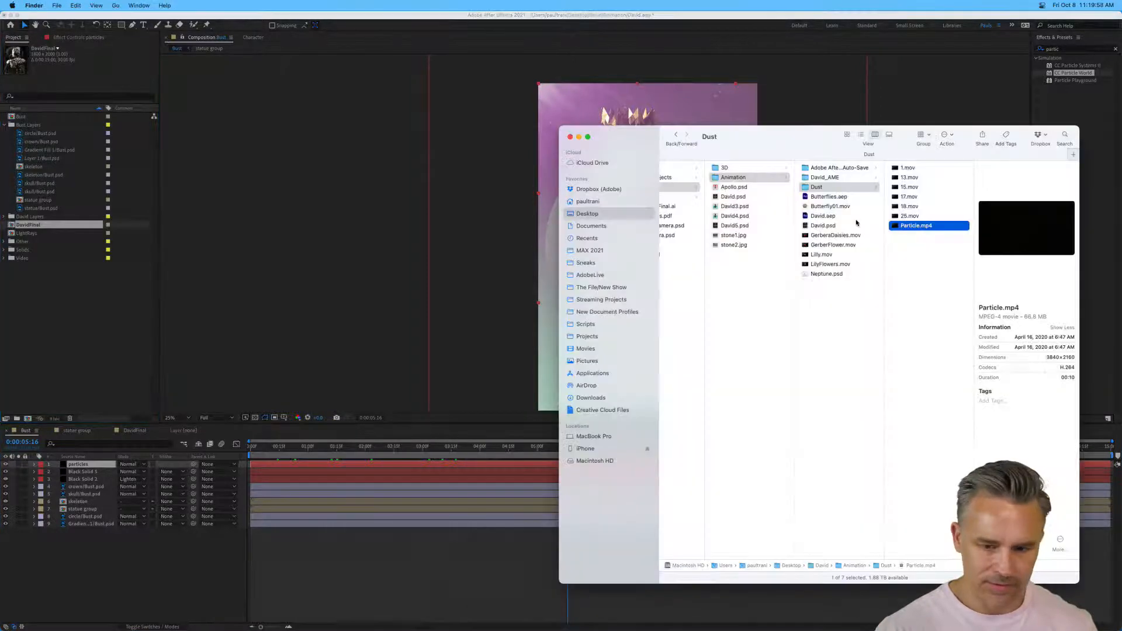
{"action": "left_click_drag", "start_coordinate": [885, 228], "coordinate": [50, 310]}
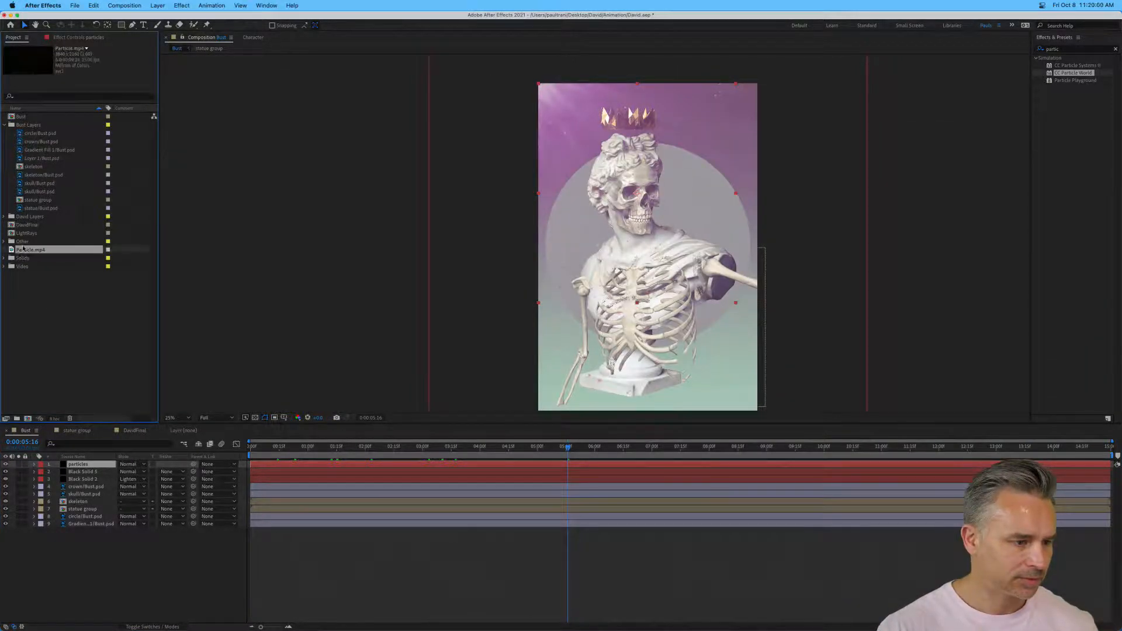
{"action": "left_click_drag", "start_coordinate": [11, 251], "coordinate": [123, 466]}
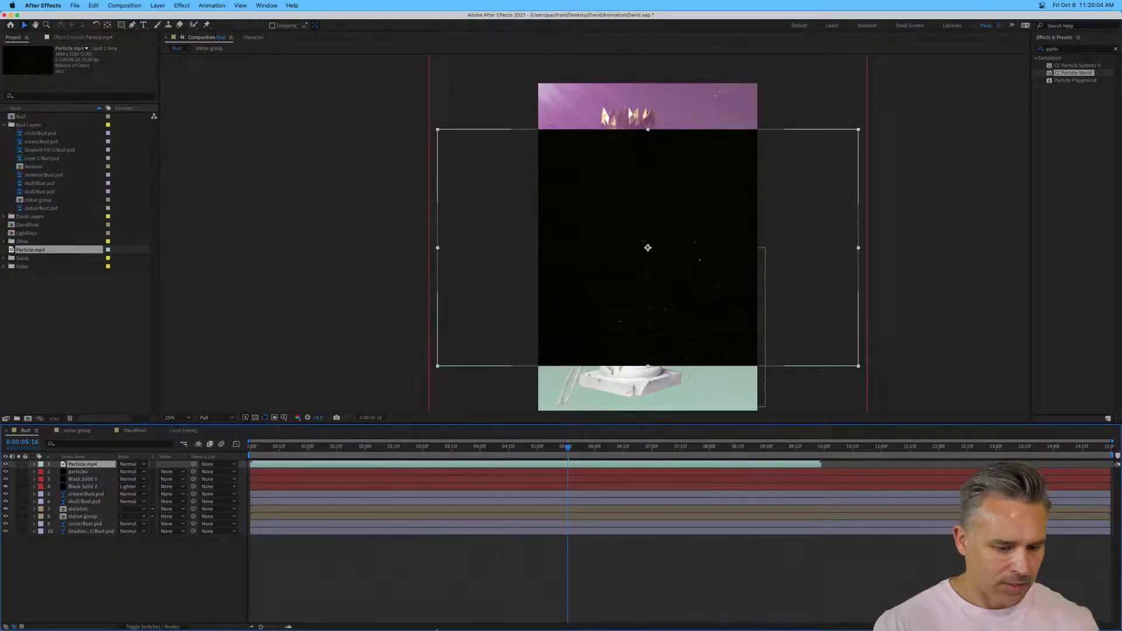
Preview the dust clips from 1.mov through 15.mov in Finder, and import 15.mov into the After Effects project.
{"action": "left_click", "coordinate": [233, 623]}
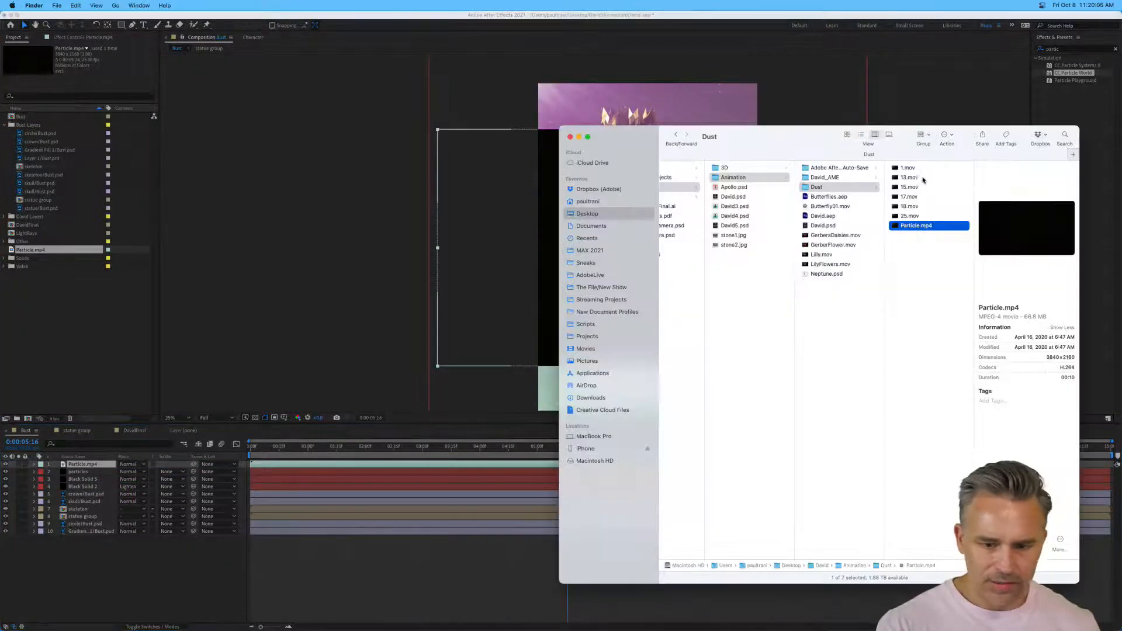
{"action": "left_click", "coordinate": [919, 169]}
{"action": "key", "text": "space"}
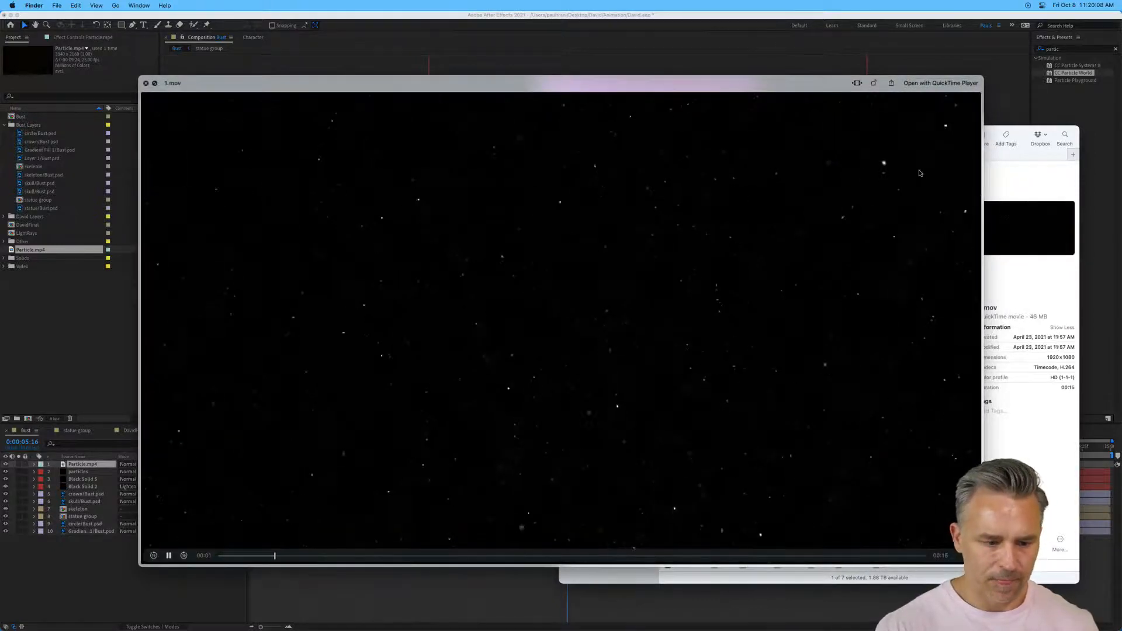
{"action": "key", "text": "Down"}
{"action": "key", "text": "Down"}
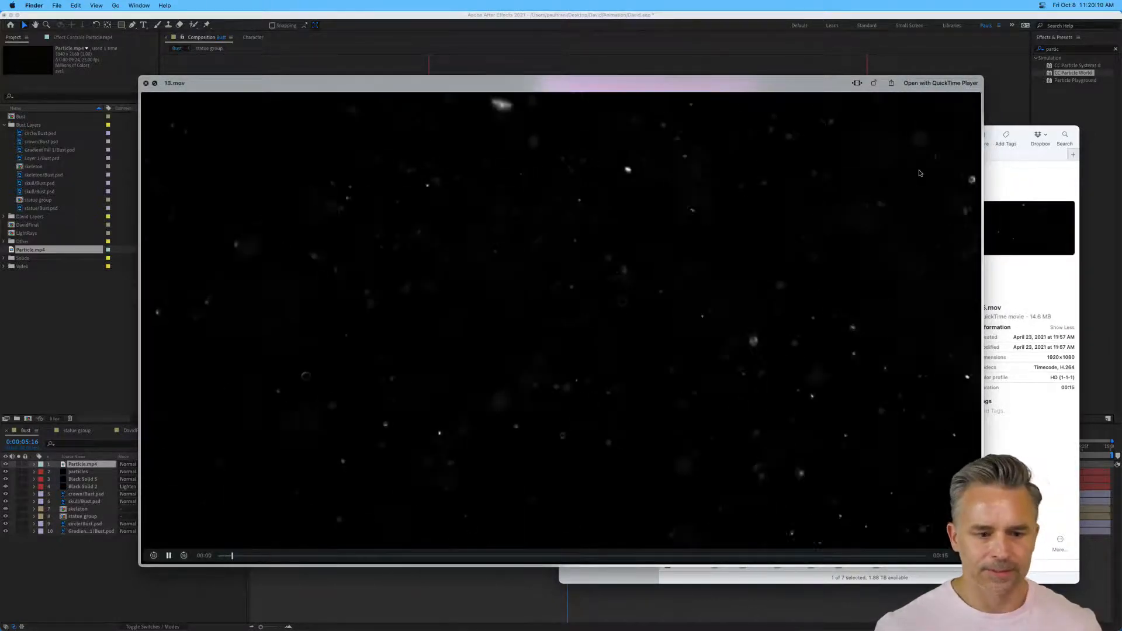
{"action": "key", "text": "space"}
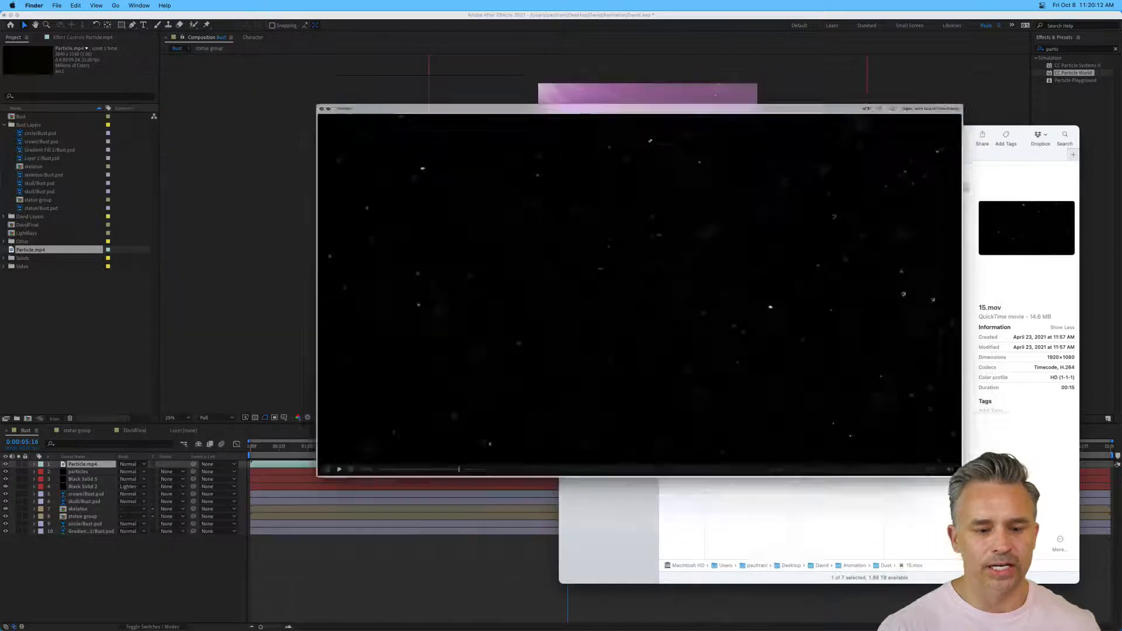
{"action": "left_click_drag", "start_coordinate": [898, 189], "coordinate": [65, 395]}
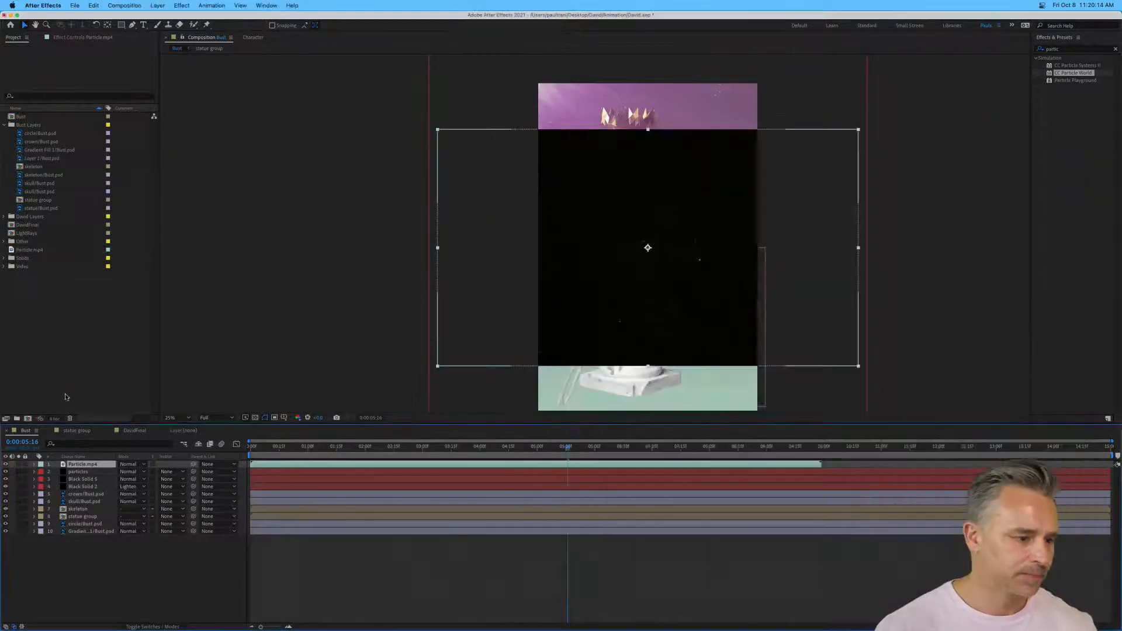
Rotate the Particle.mp4 layer to 90°, set its blending mode to Lighten, and scrub through the composition.
{"action": "left_click", "coordinate": [80, 465]}
{"action": "key", "text": "r"}
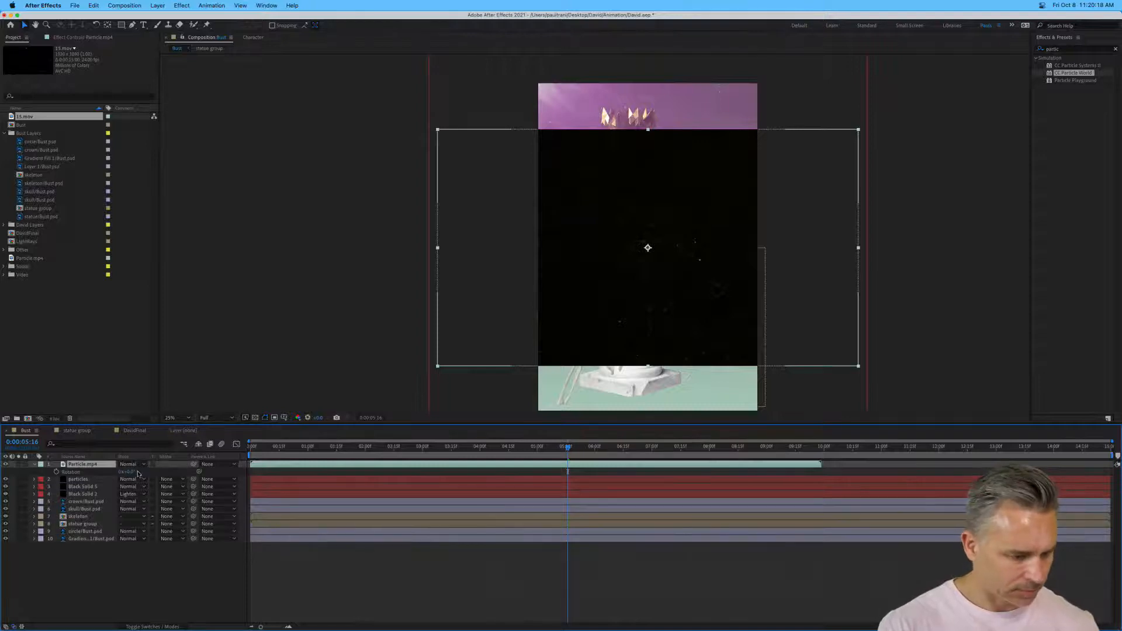
{"action": "left_click", "coordinate": [130, 472]}
{"action": "type", "text": "90"}
{"action": "key", "text": "Return"}
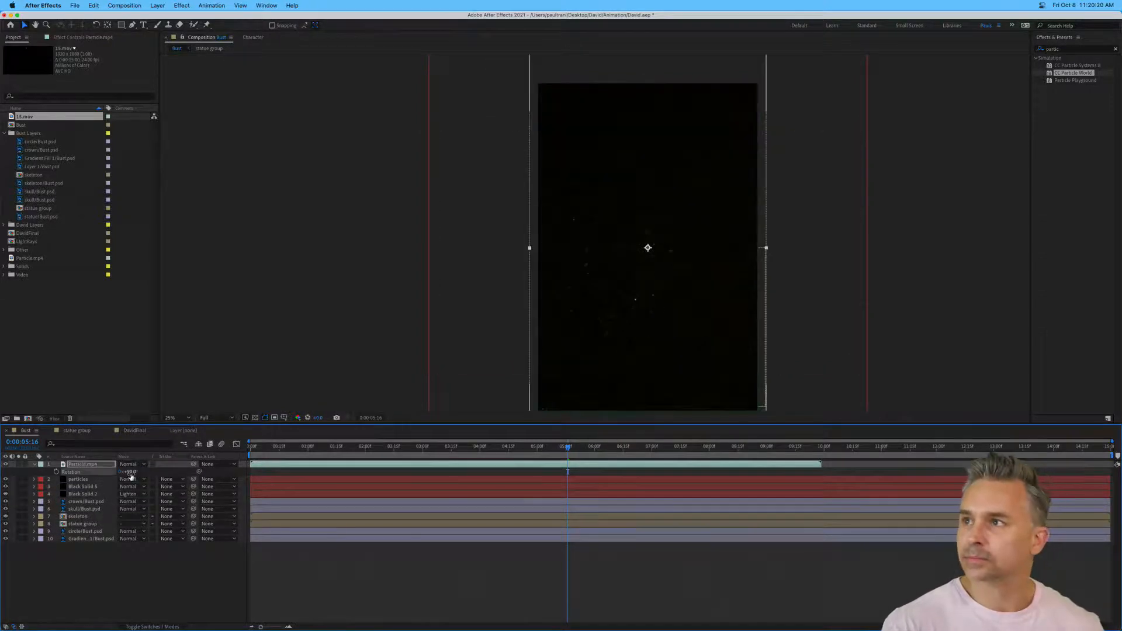
{"action": "left_click", "coordinate": [126, 464]}
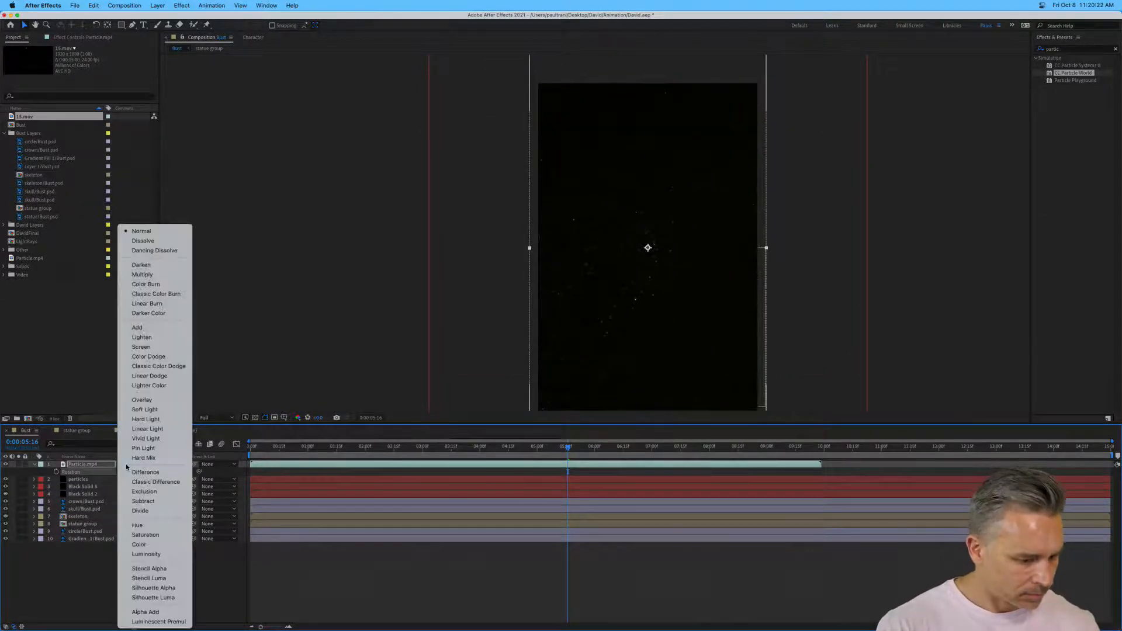
{"action": "key", "text": "Return"}
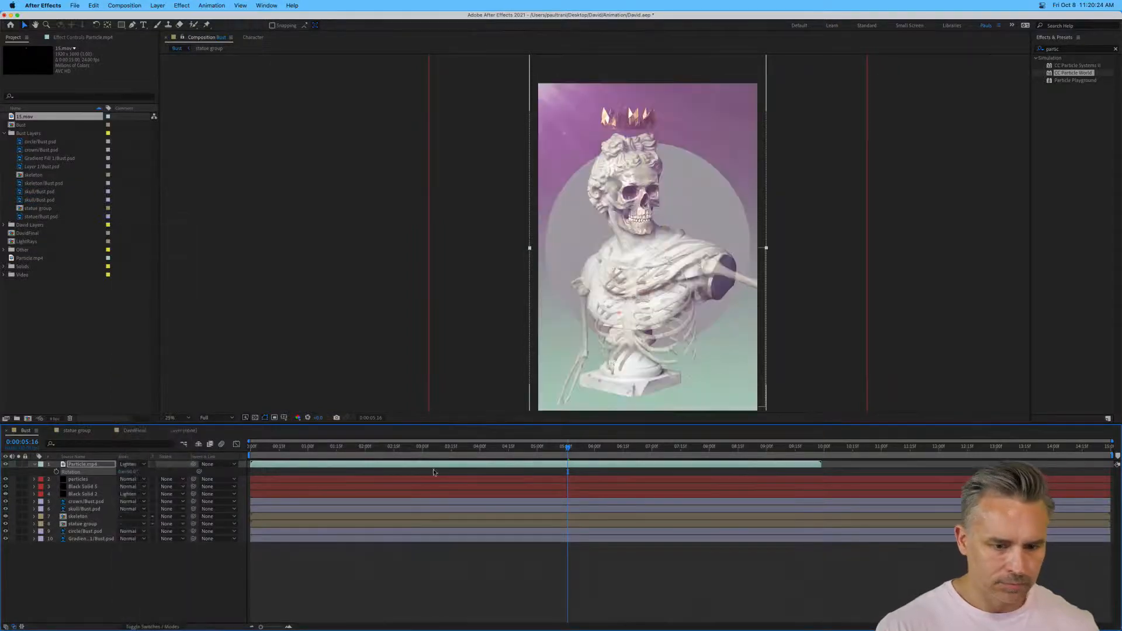
{"action": "left_click_drag", "start_coordinate": [297, 447], "coordinate": [445, 448]}
Add 15.mov as the top layer of the Bust composition and set its rotation to 90°.
{"action": "left_click_drag", "start_coordinate": [10, 117], "coordinate": [68, 464]}
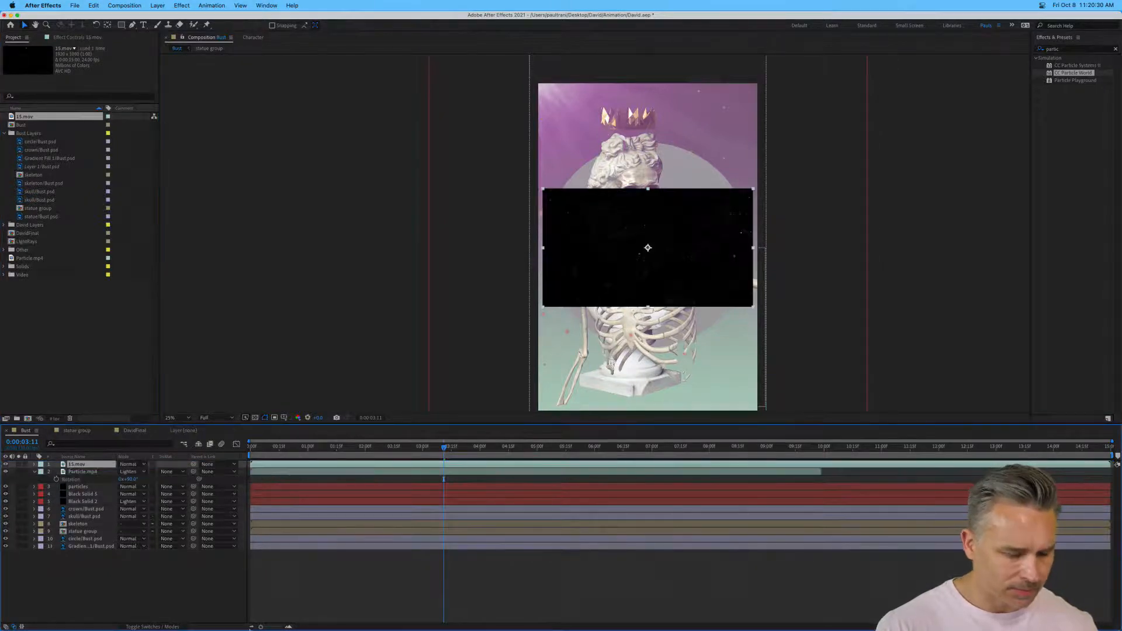
{"action": "left_click", "coordinate": [227, 623]}
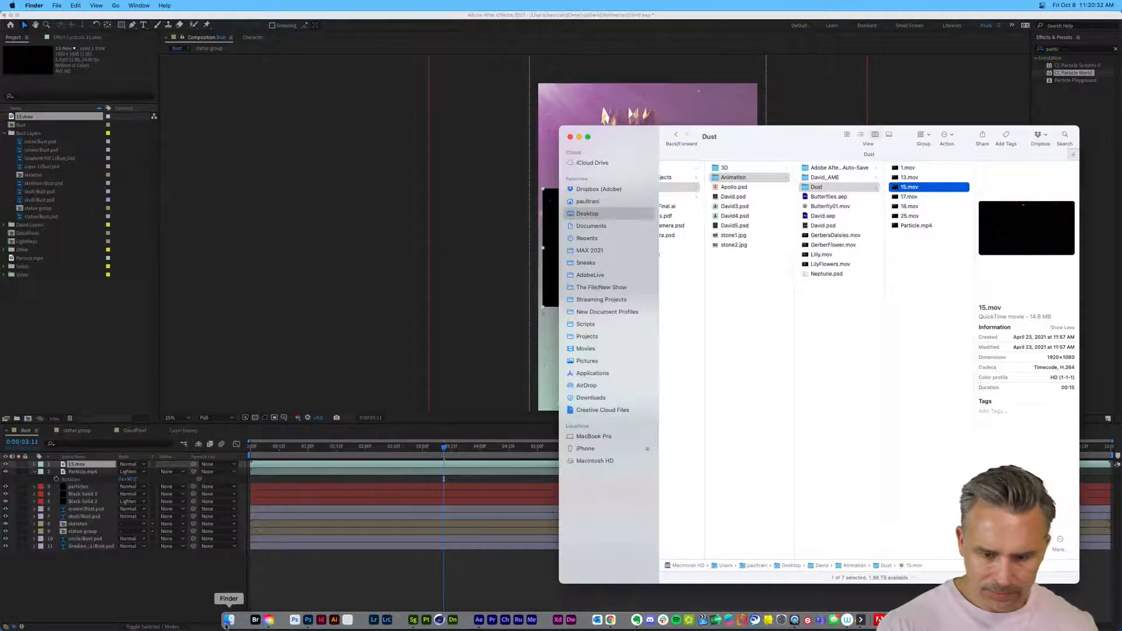
{"action": "left_click", "coordinate": [61, 464]}
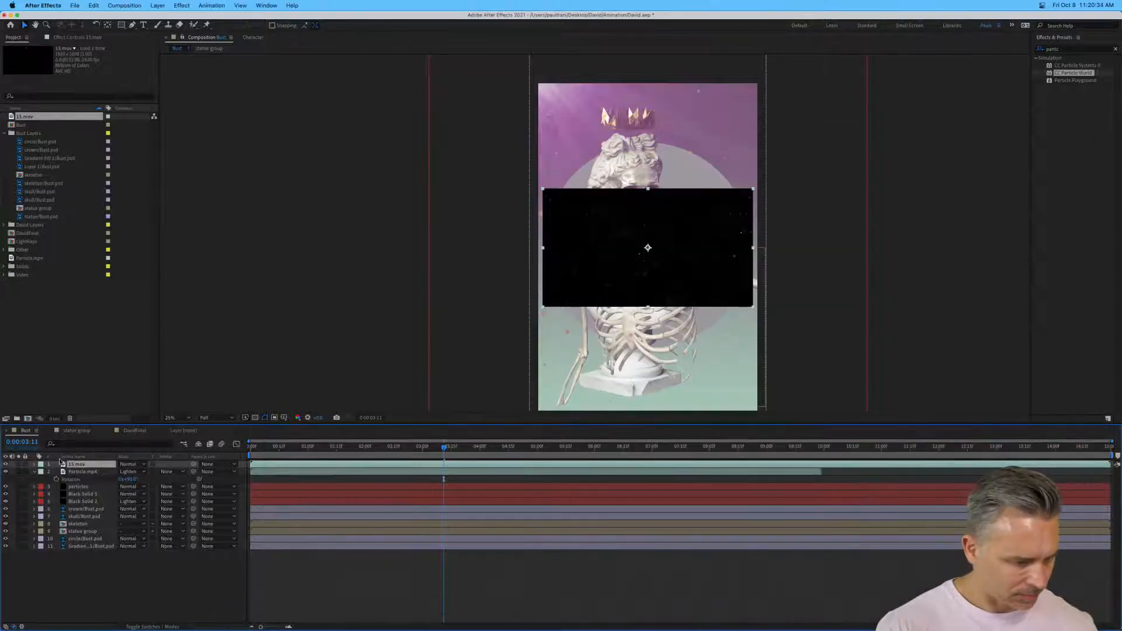
{"action": "key", "text": "r"}
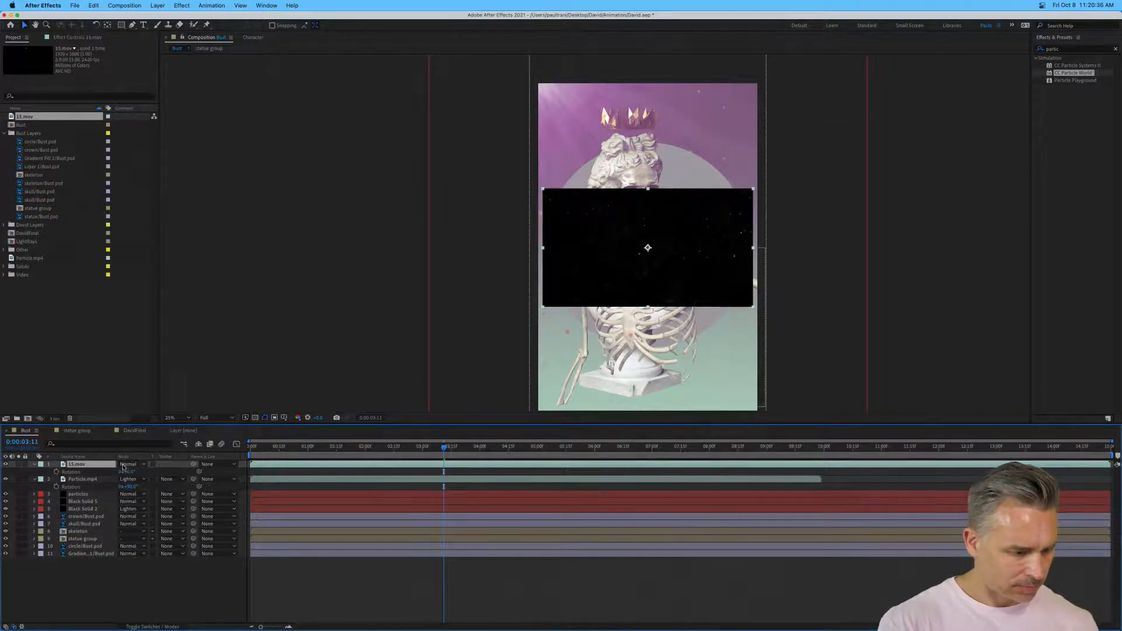
{"action": "left_click", "coordinate": [129, 472]}
{"action": "type", "text": "90"}
{"action": "key", "text": "Return"}
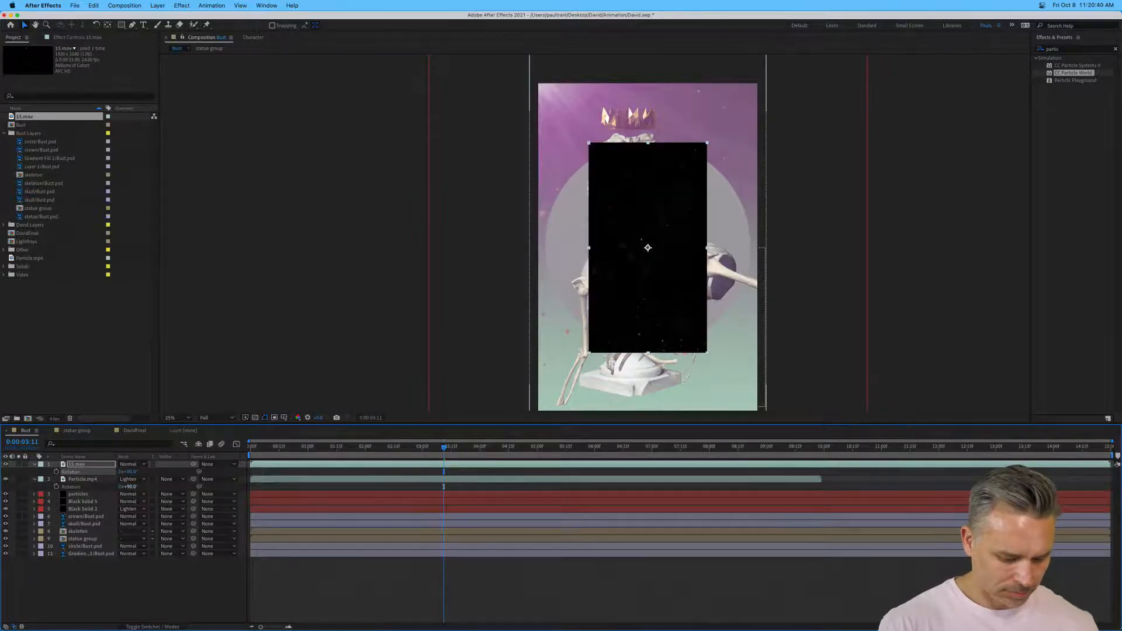
Scale the 15.mov layer to 215%, set its blending mode to Lighten, and scrub the timeline to check the dust.
{"action": "key", "text": "s"}
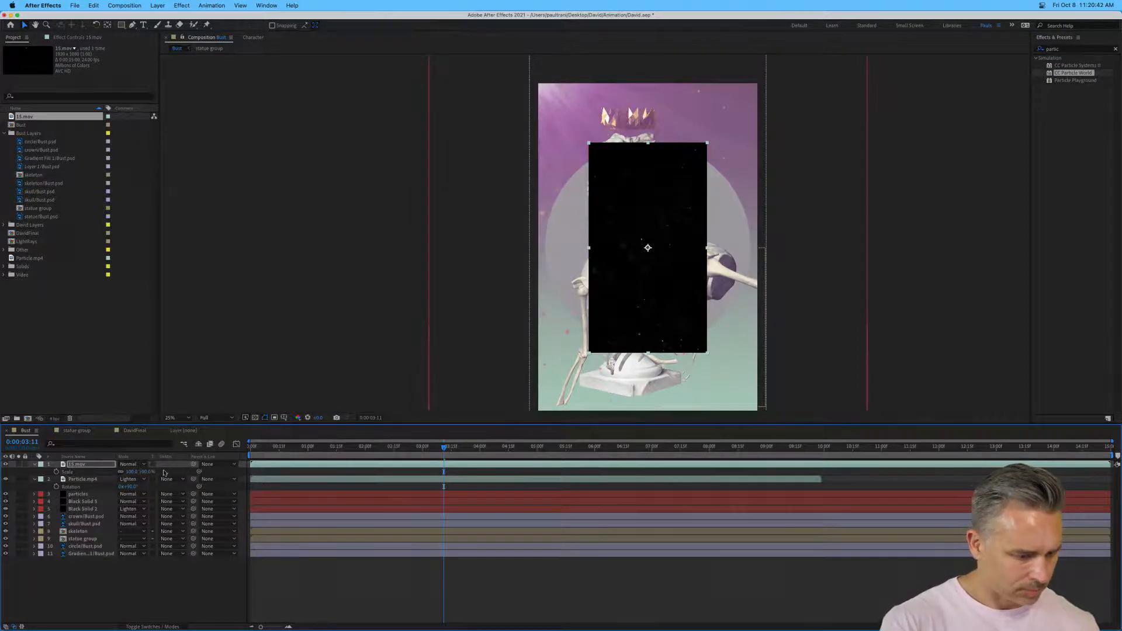
{"action": "left_click_drag", "start_coordinate": [144, 472], "coordinate": [197, 475]}
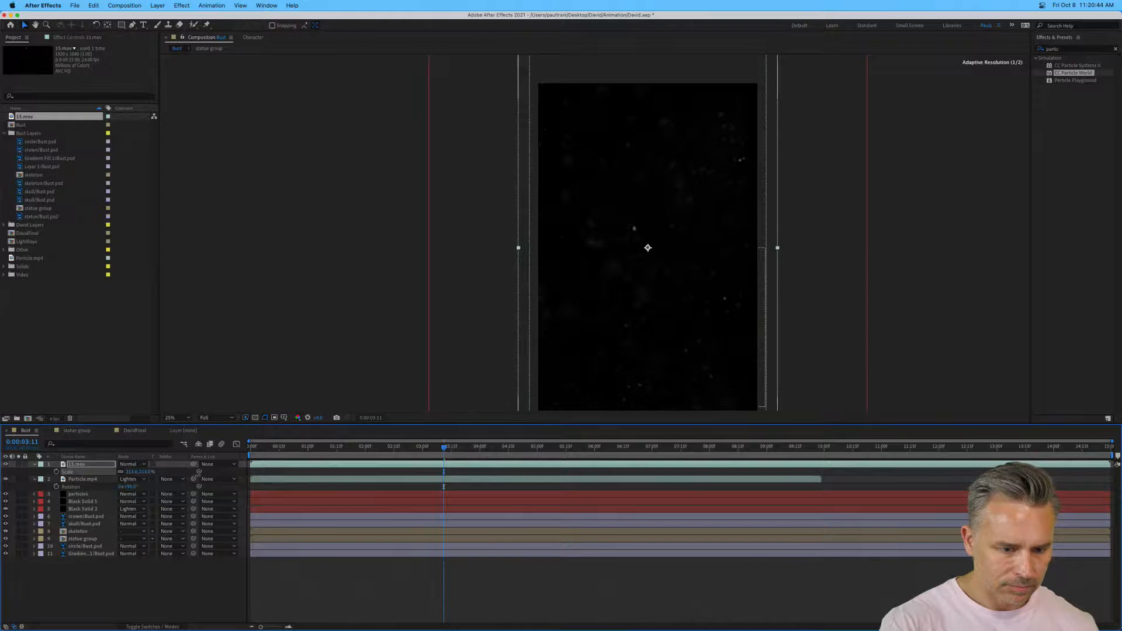
{"action": "left_click", "coordinate": [131, 464]}
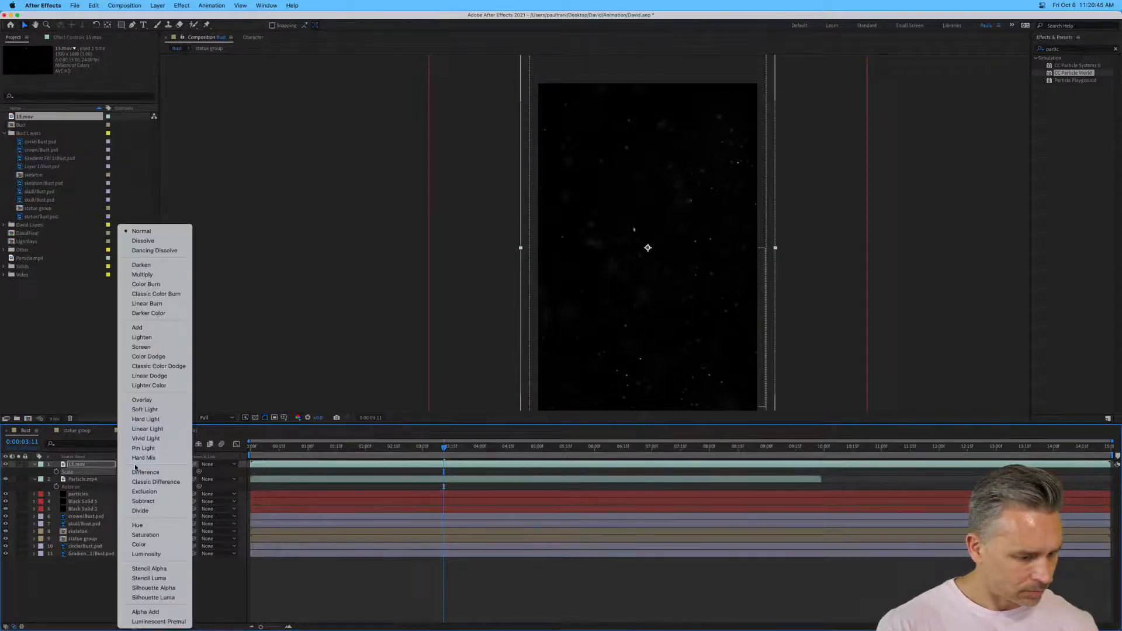
{"action": "left_click", "coordinate": [140, 337]}
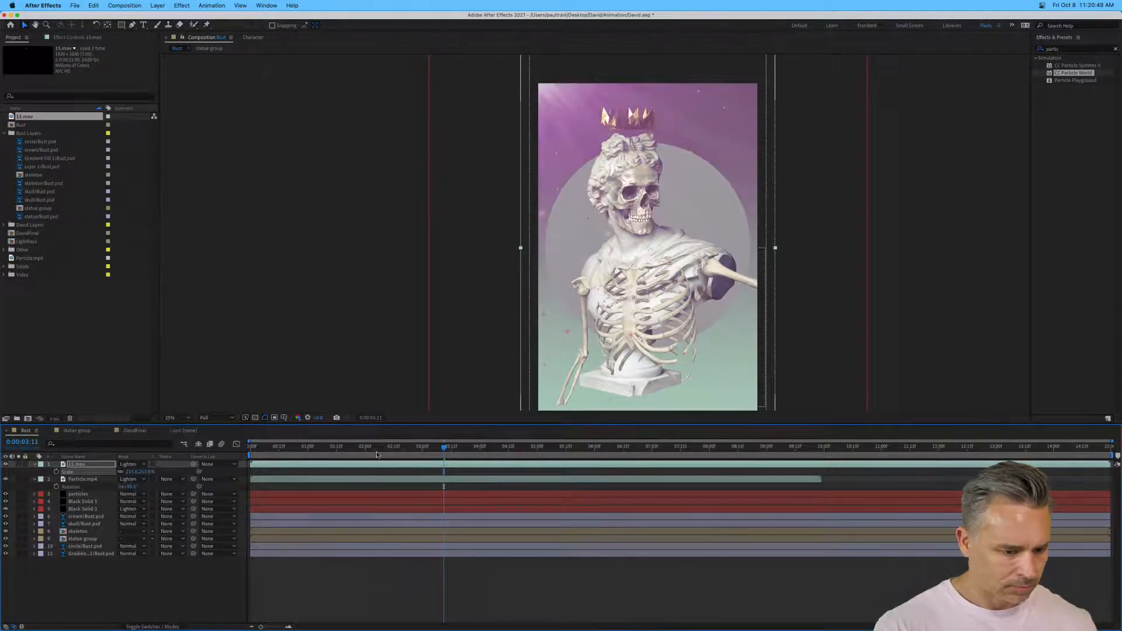
{"action": "mouse_move", "coordinate": [377, 455]}
{"action": "left_mouse_down"}
{"action": "mouse_move", "coordinate": [269, 453]}
{"action": "mouse_move", "coordinate": [381, 446]}
{"action": "left_mouse_up"}
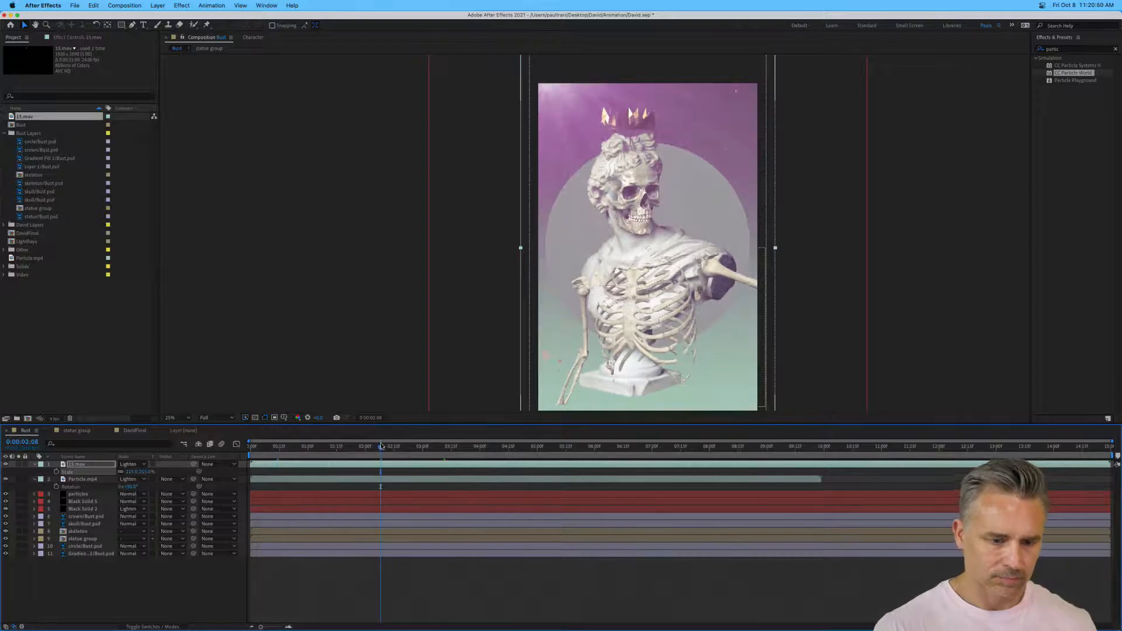
{"action": "left_click", "coordinate": [321, 572]}
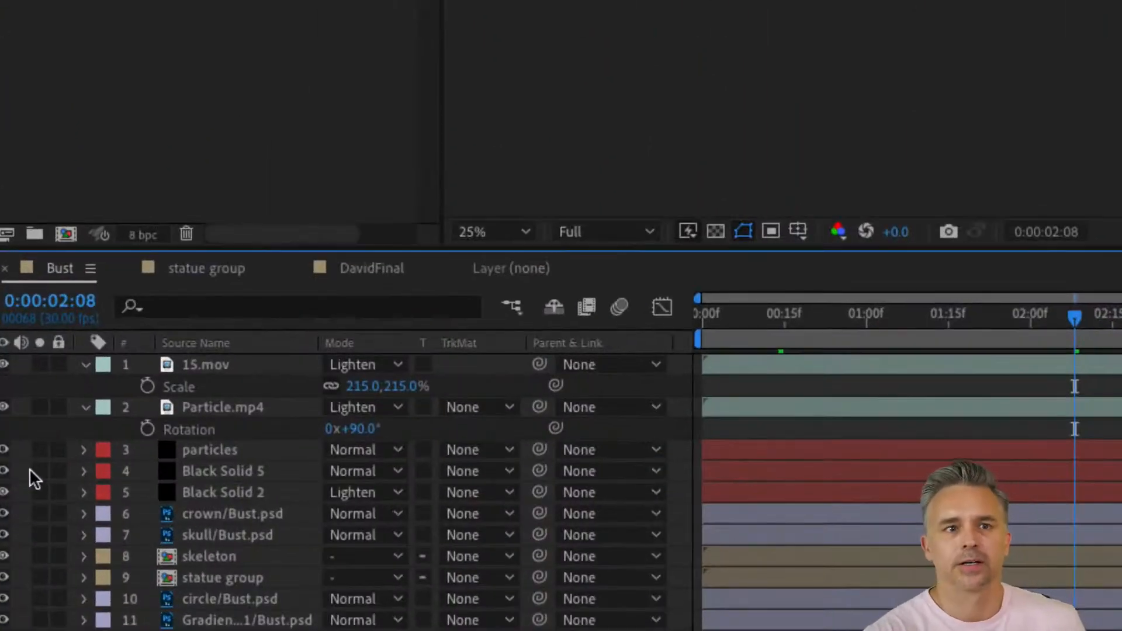
Duplicate the 15.mov layer, place the copy directly below the statue group, and shift it about 3 seconds earlier.
{"action": "left_click", "coordinate": [206, 368]}
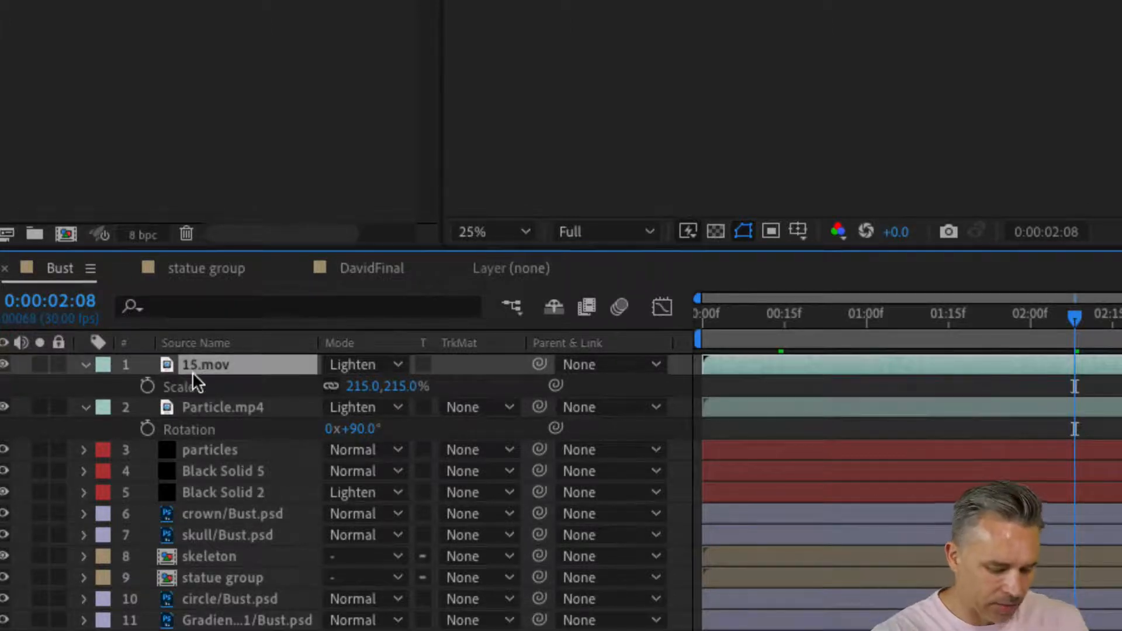
{"action": "key", "text": "super+d"}
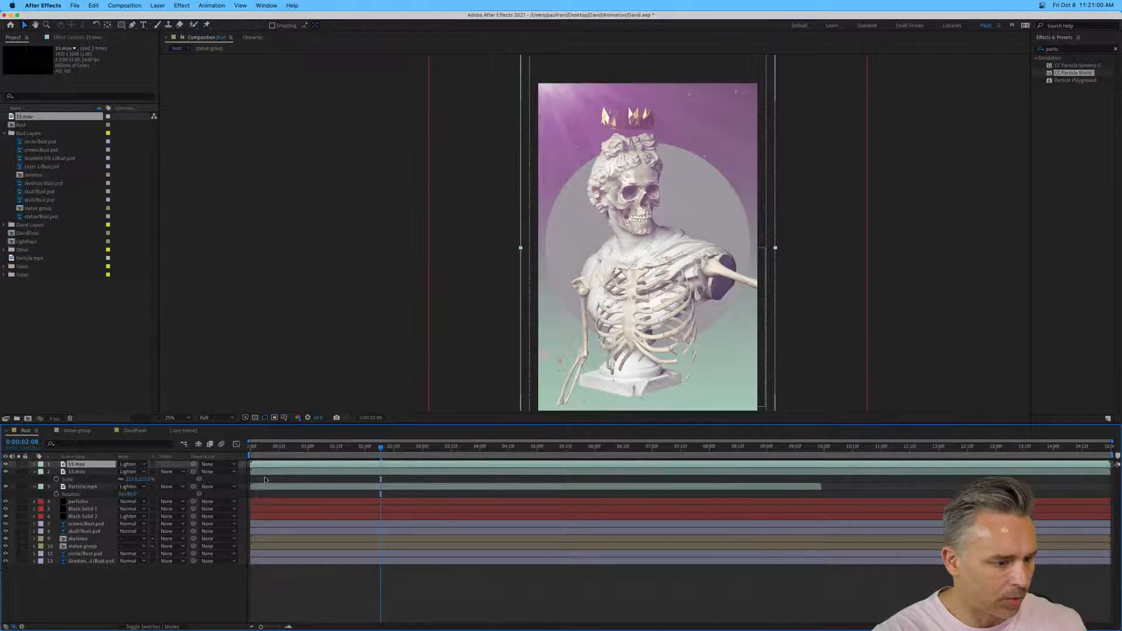
{"action": "left_click_drag", "start_coordinate": [76, 465], "coordinate": [61, 550]}
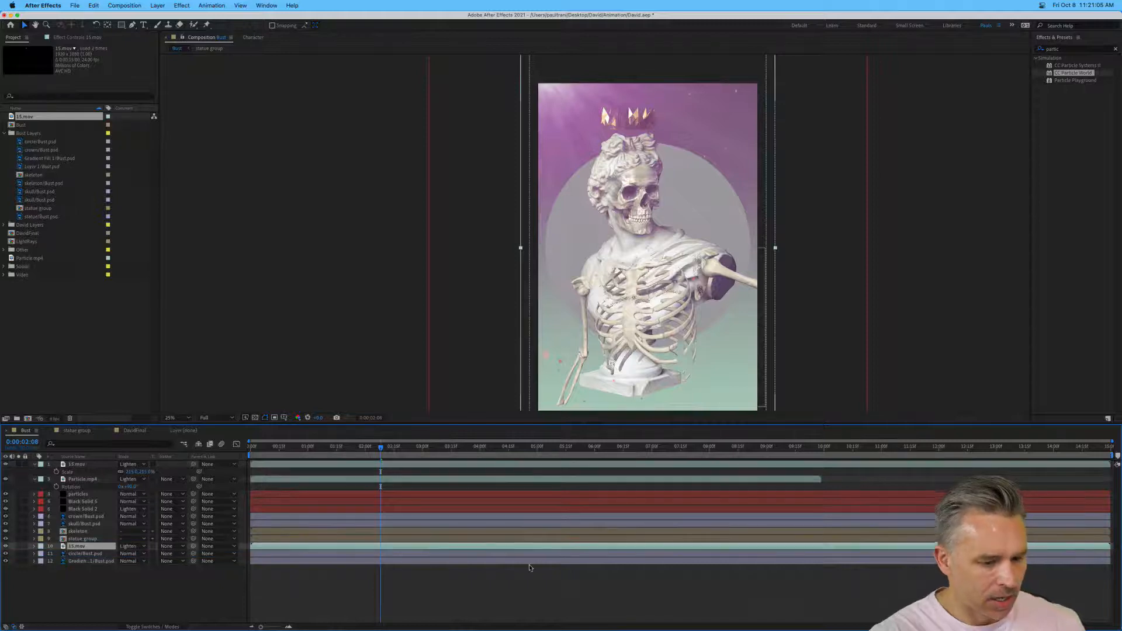
{"action": "left_click_drag", "start_coordinate": [559, 543], "coordinate": [388, 545]}
{"action": "left_click_drag", "start_coordinate": [362, 447], "coordinate": [190, 455]}
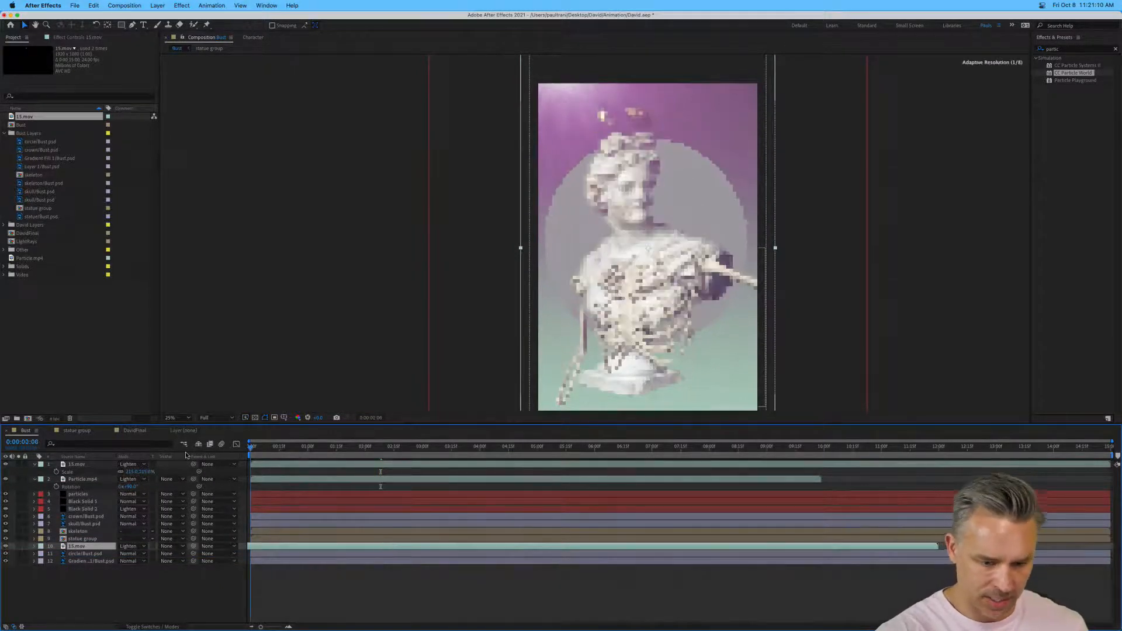
Preview the dust animation briefly and add a new adjustment layer above the top 15.mov layer.
{"action": "key", "text": "space"}
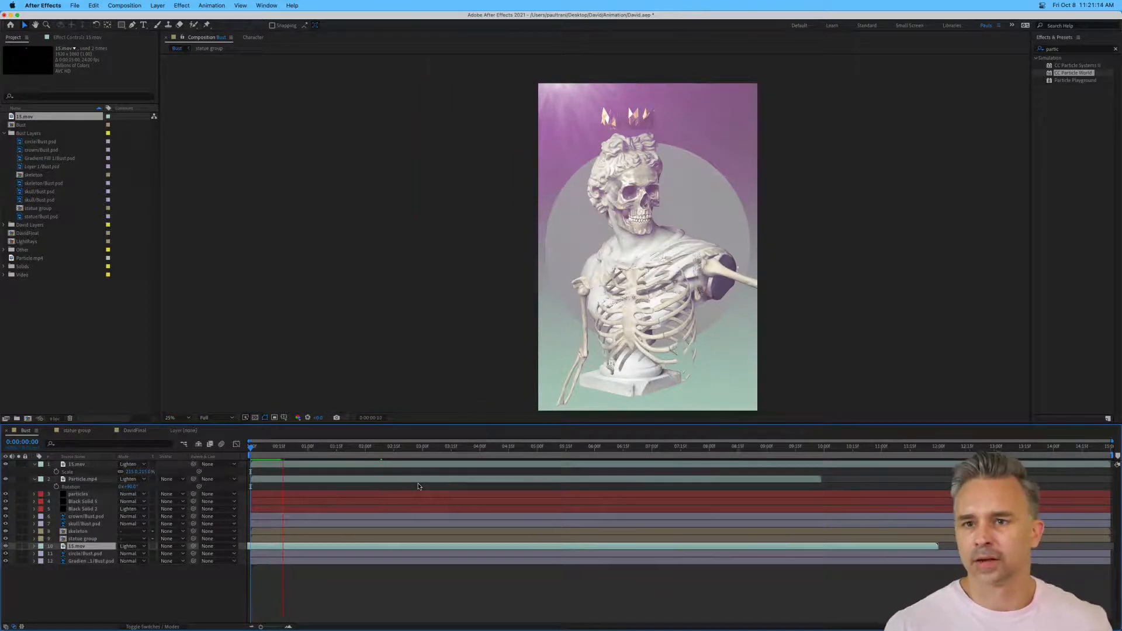
{"action": "key", "text": "space"}
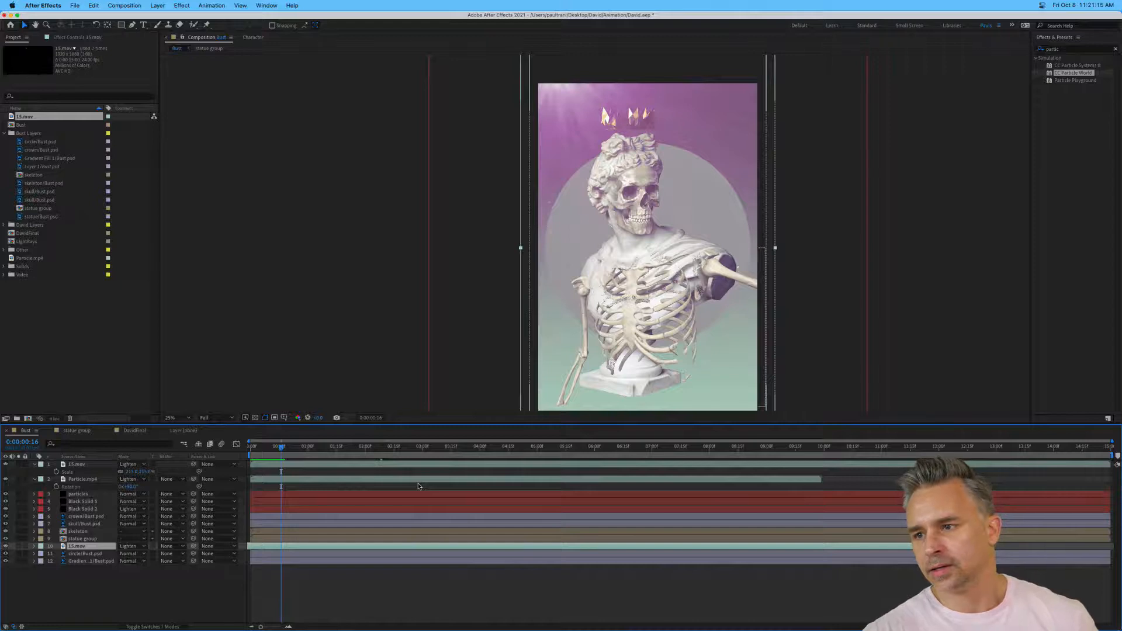
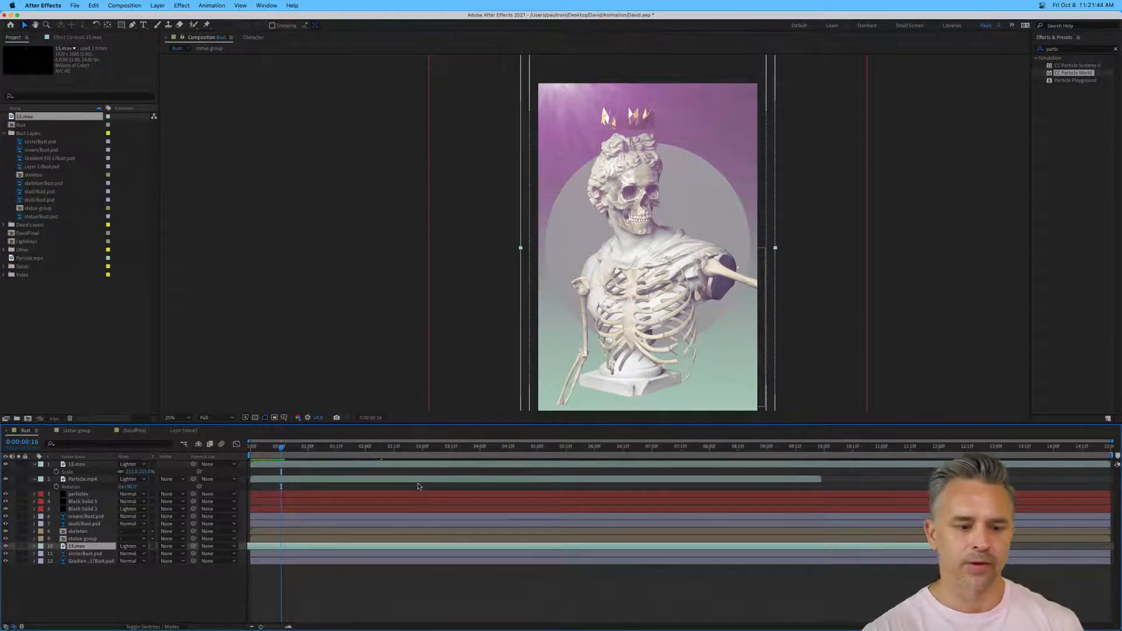
{"action": "left_click", "coordinate": [74, 465]}
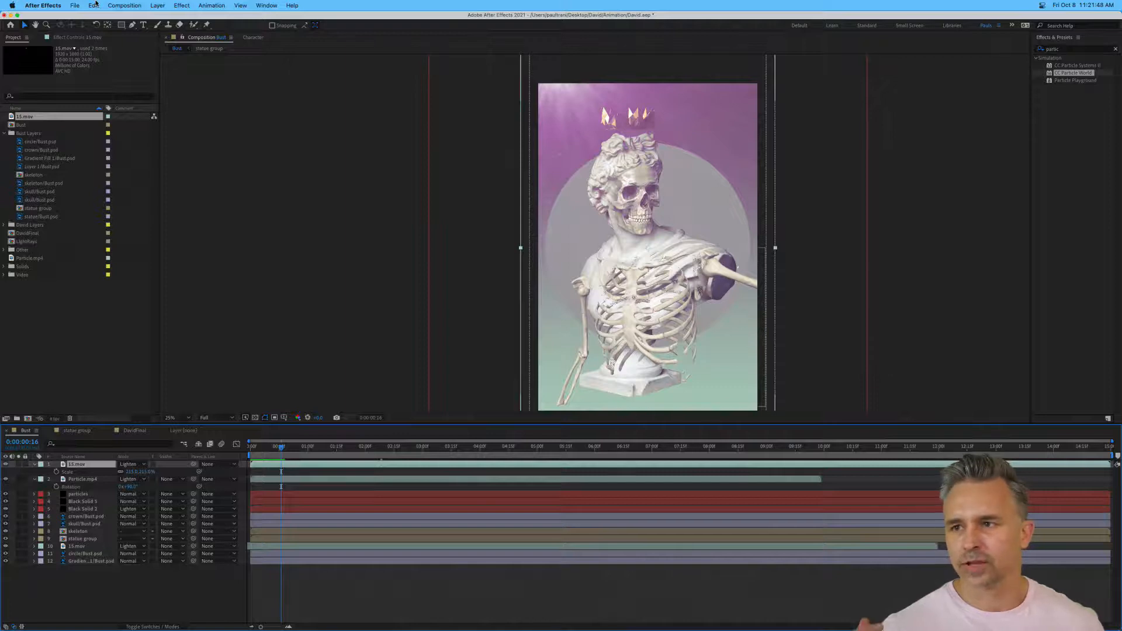
{"action": "left_click", "coordinate": [123, 6]}
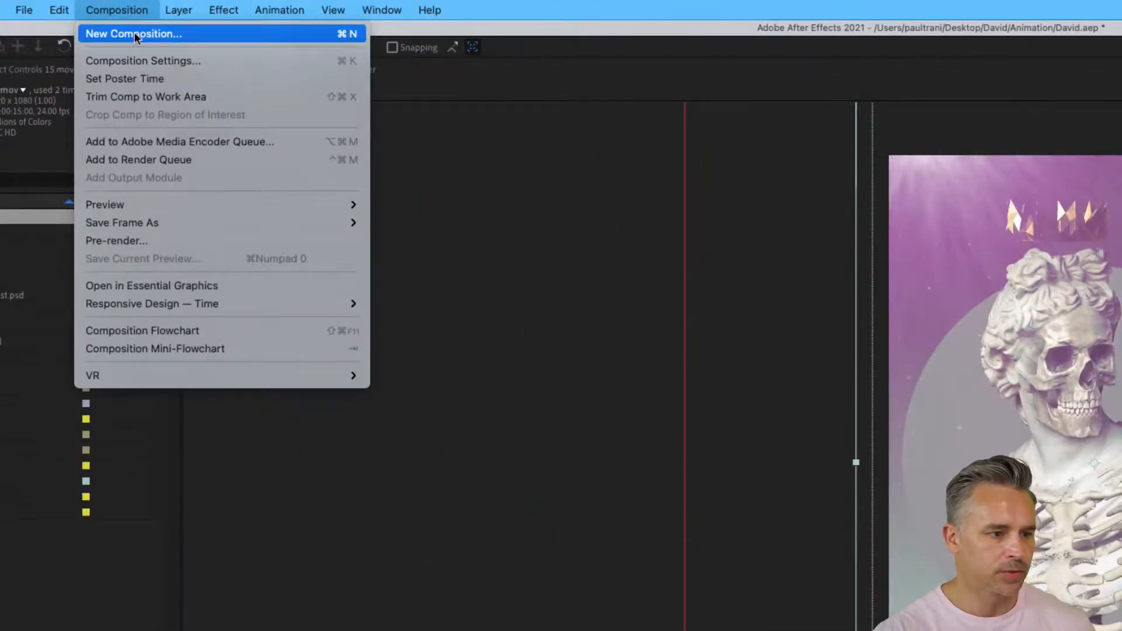
{"action": "mouse_move", "coordinate": [151, 5]}
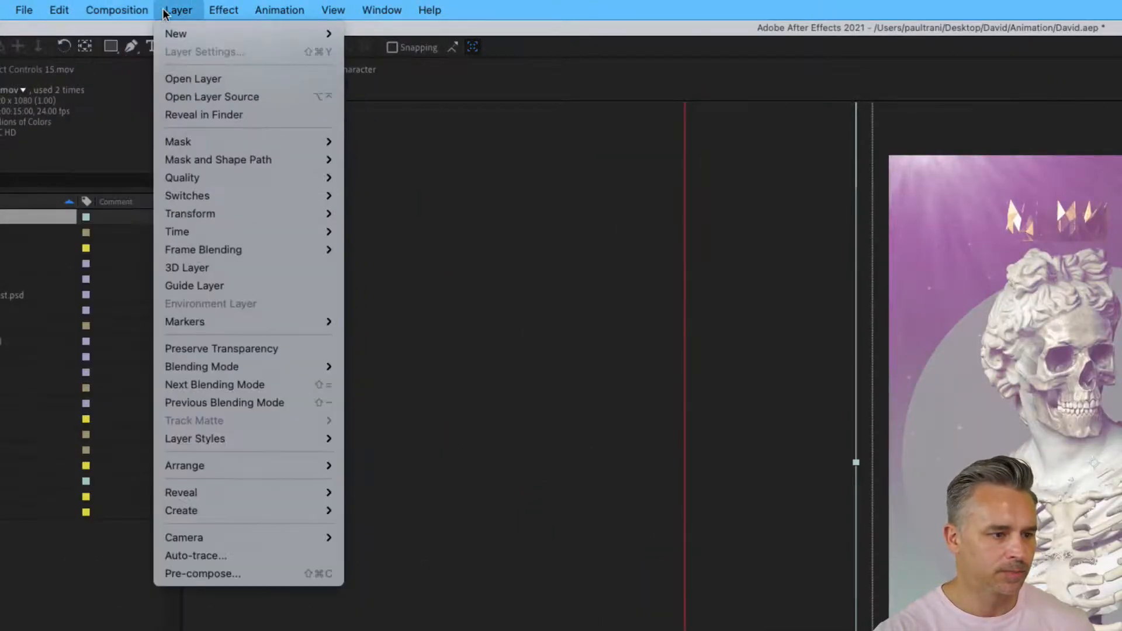
{"action": "mouse_move", "coordinate": [179, 34]}
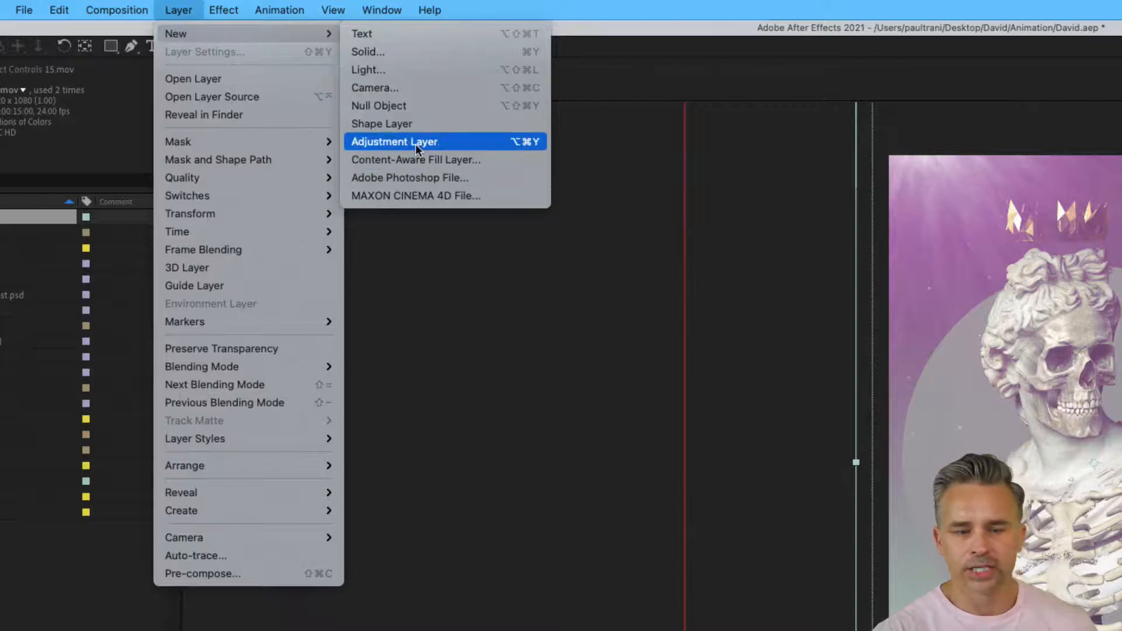
{"action": "left_click", "coordinate": [416, 142]}
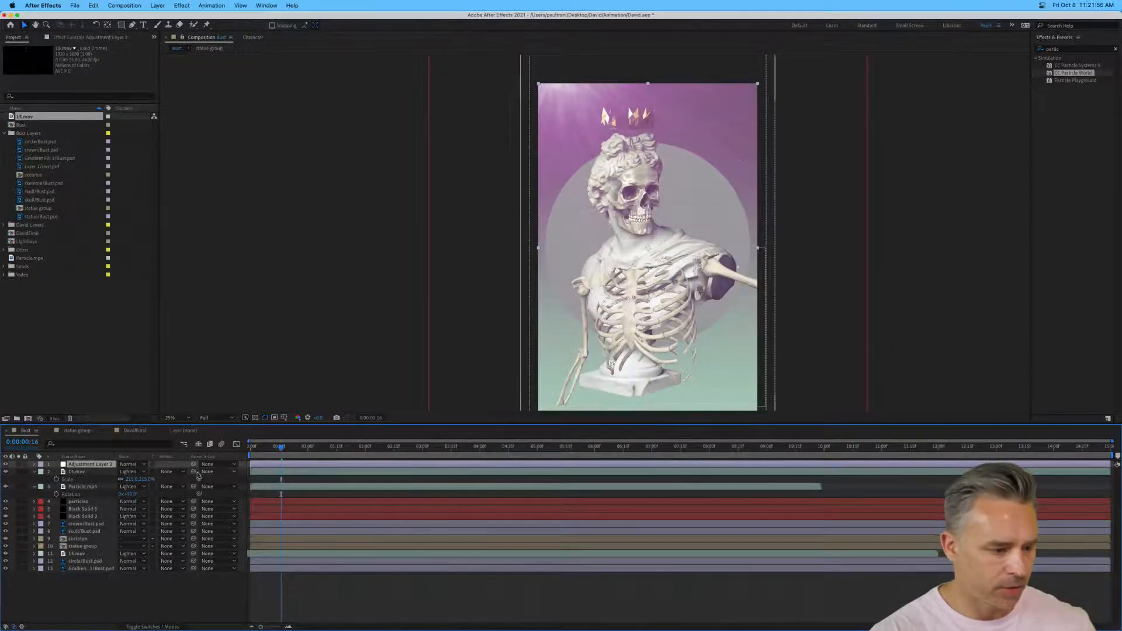
Apply the Levels effect to the new adjustment layer, raise Input Black to about 74, and check a later frame.
{"action": "left_click", "coordinate": [1108, 53]}
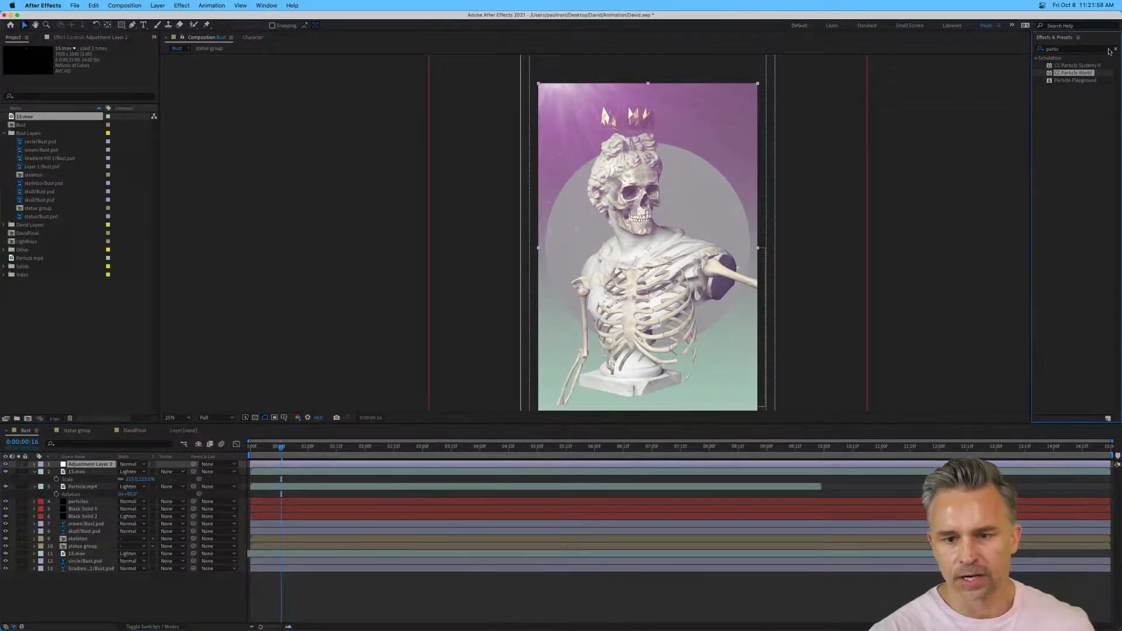
{"action": "left_click", "coordinate": [1114, 49]}
{"action": "left_click", "coordinate": [1096, 49]}
{"action": "type", "text": "level"}
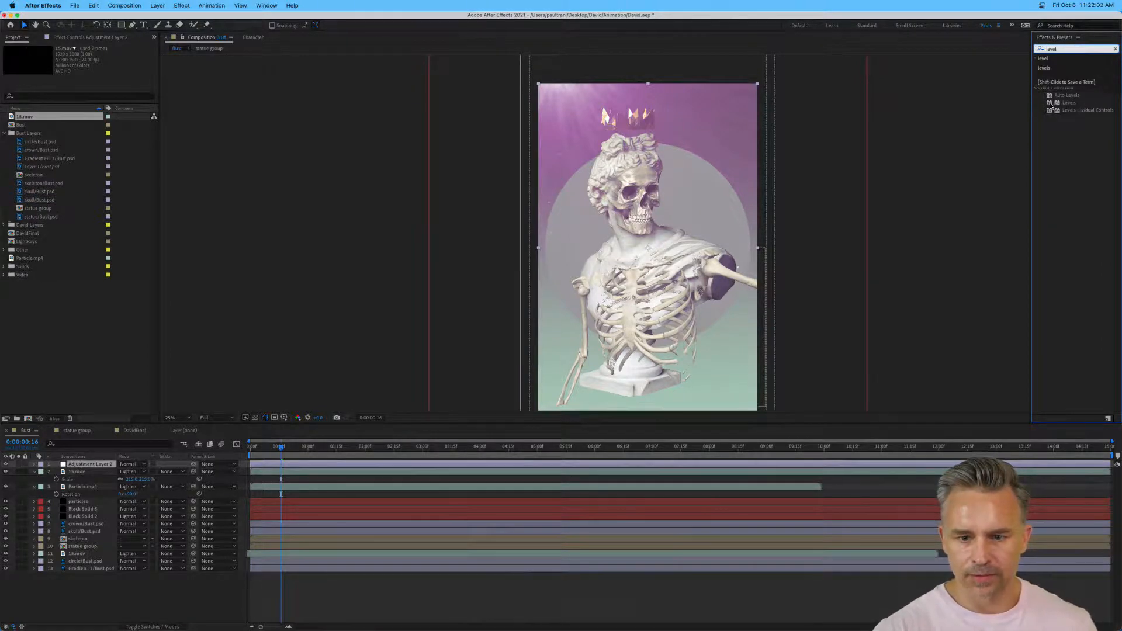
{"action": "left_click_drag", "start_coordinate": [1050, 105], "coordinate": [66, 466]}
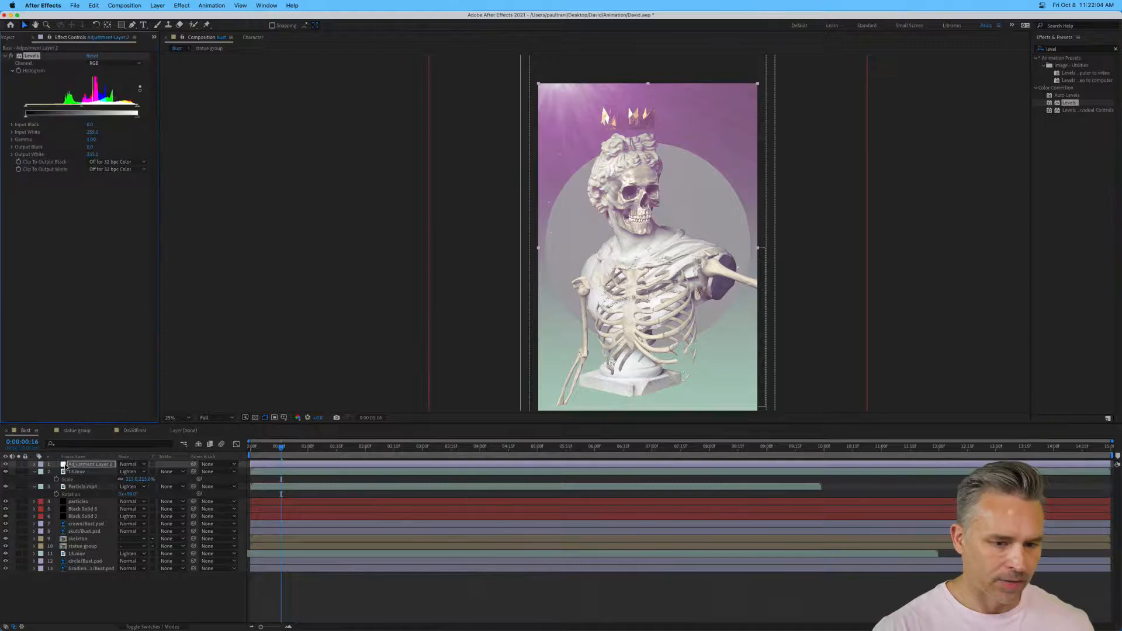
{"action": "left_click_drag", "start_coordinate": [25, 108], "coordinate": [59, 109]}
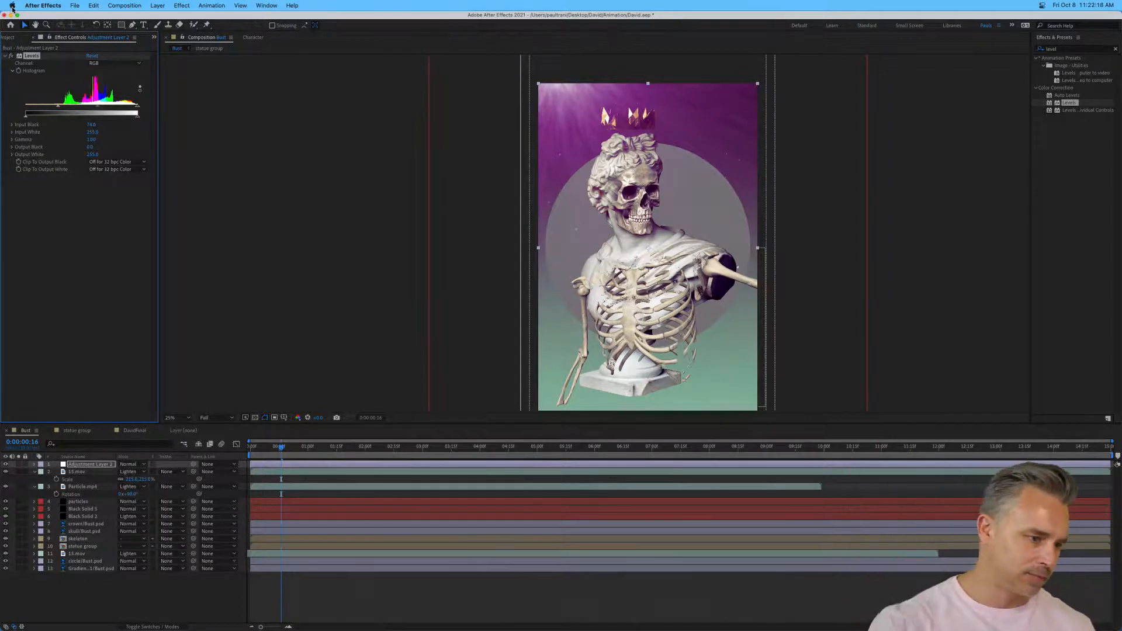
{"action": "left_click_drag", "start_coordinate": [349, 451], "coordinate": [567, 456]}
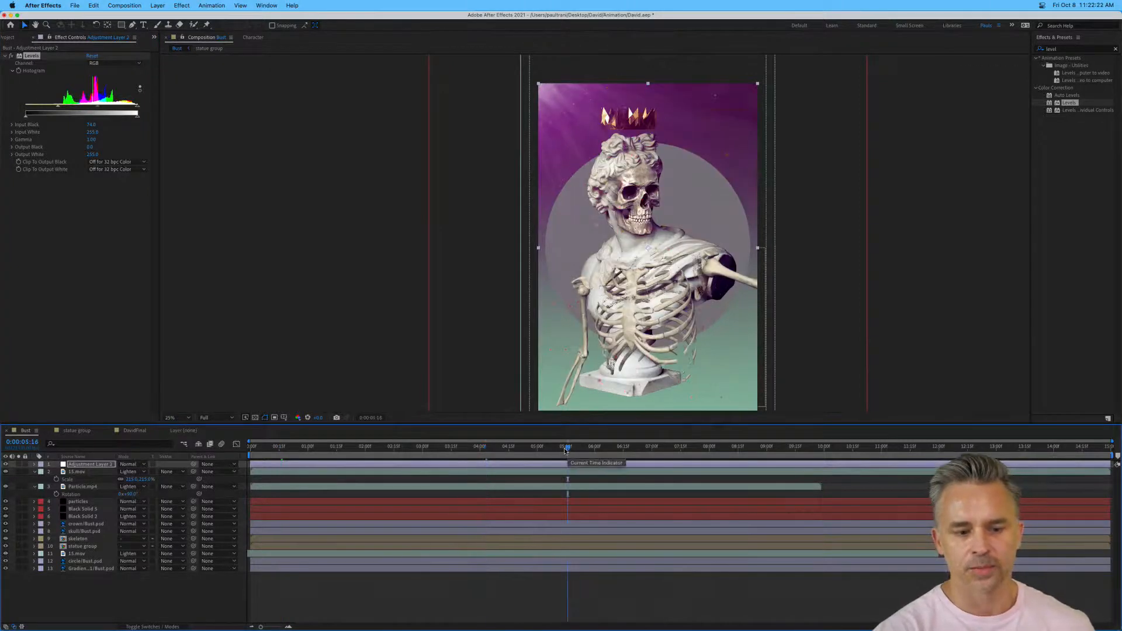
Inspect the circle/Bust.psd layer's visibility and mask properties and delete the layer from the Bust composition.
{"action": "left_click", "coordinate": [82, 561]}
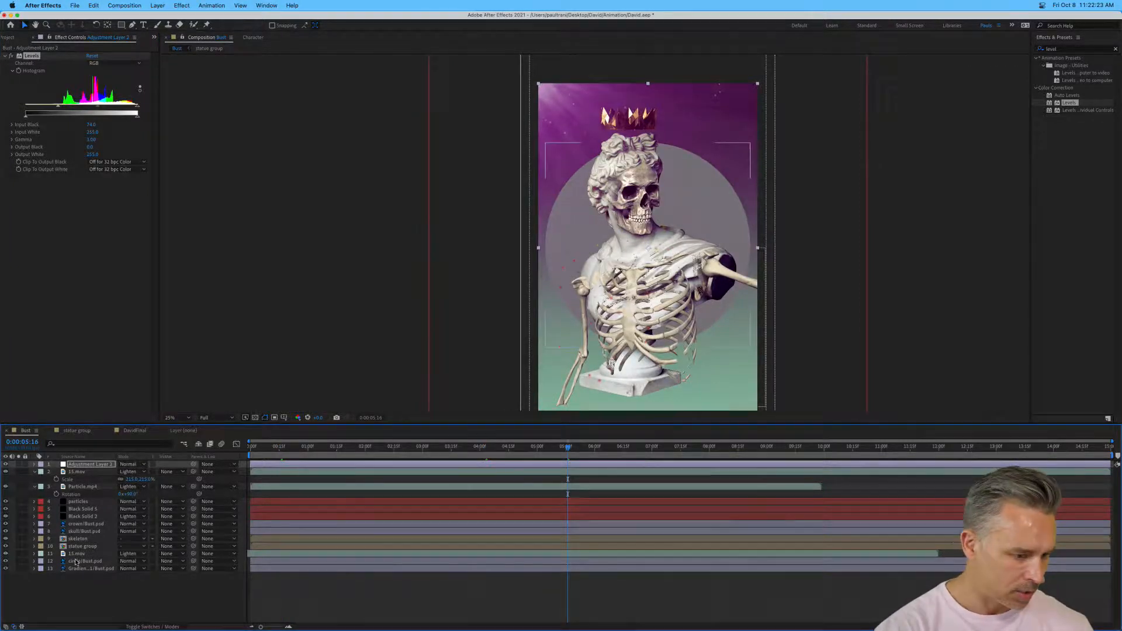
{"action": "left_click", "coordinate": [6, 562]}
{"action": "left_click", "coordinate": [6, 562]}
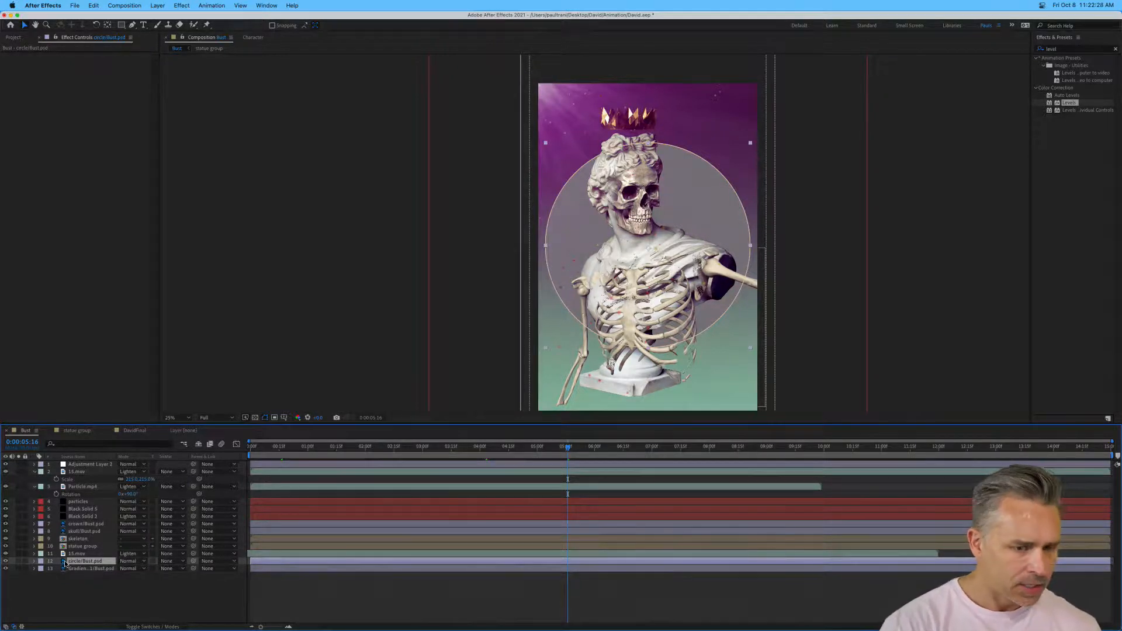
{"action": "left_click", "coordinate": [545, 246]}
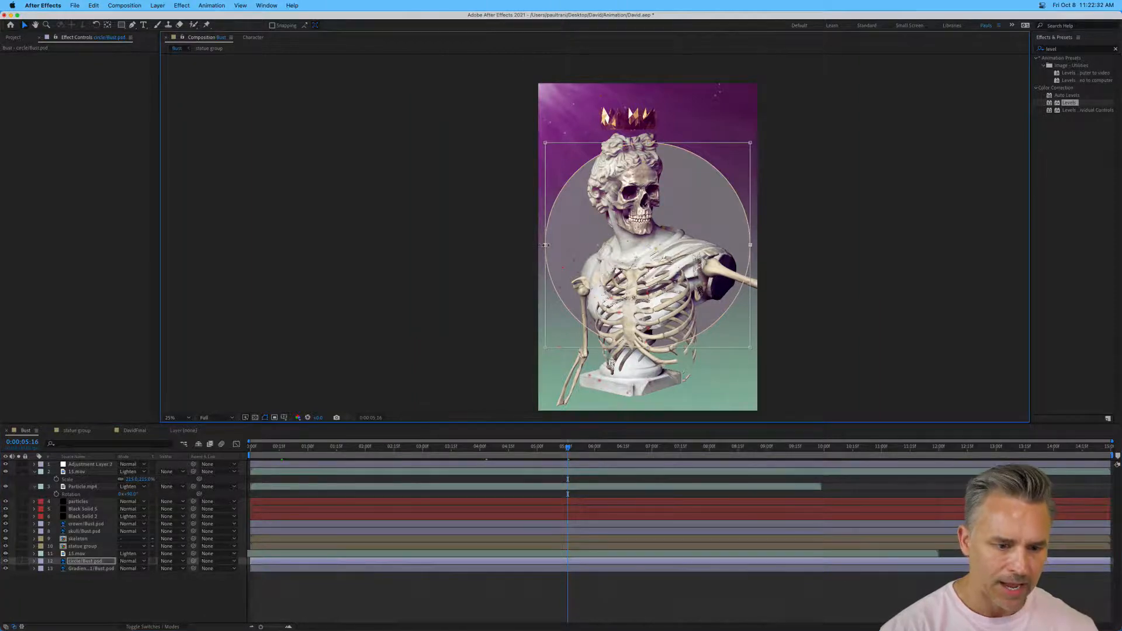
{"action": "left_click", "coordinate": [34, 562]}
{"action": "left_click", "coordinate": [43, 570]}
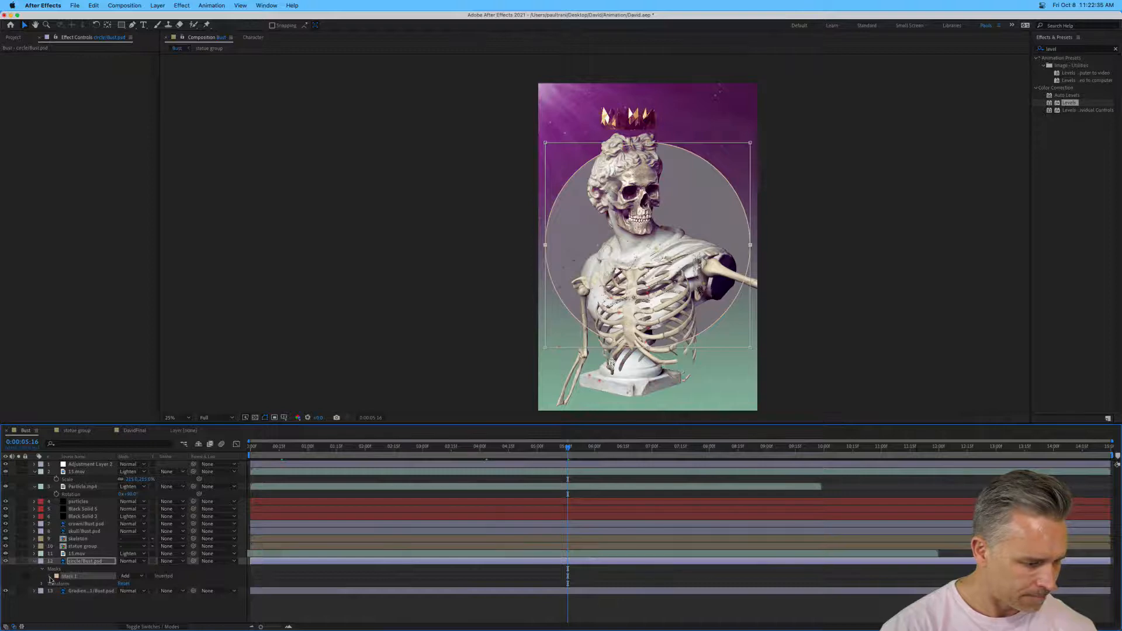
{"action": "left_click", "coordinate": [50, 577]}
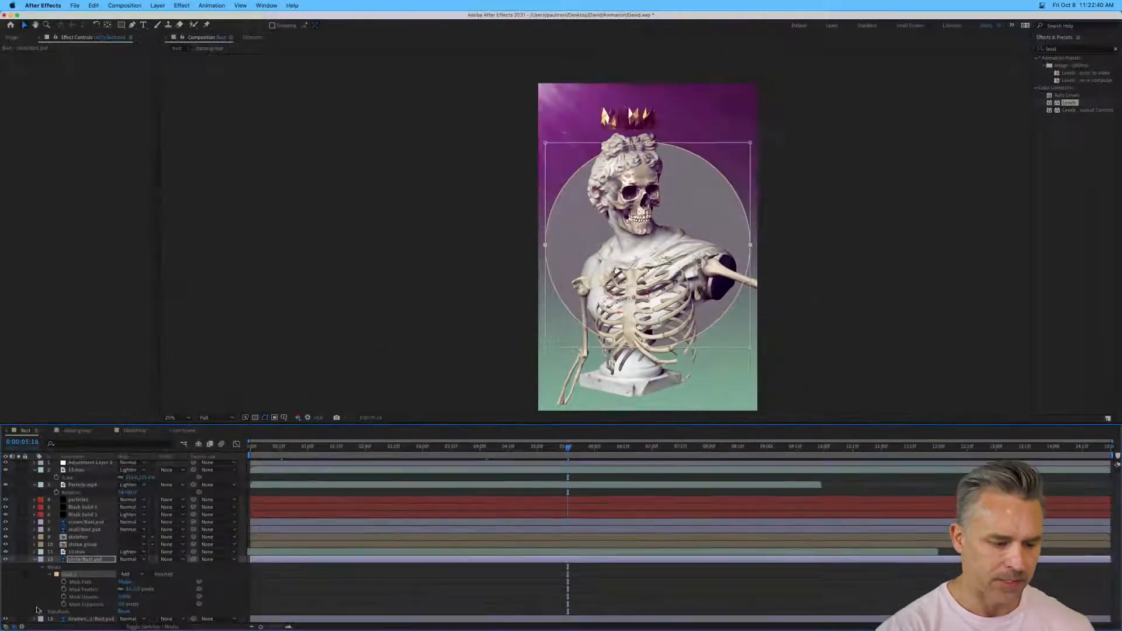
{"action": "left_click", "coordinate": [74, 558]}
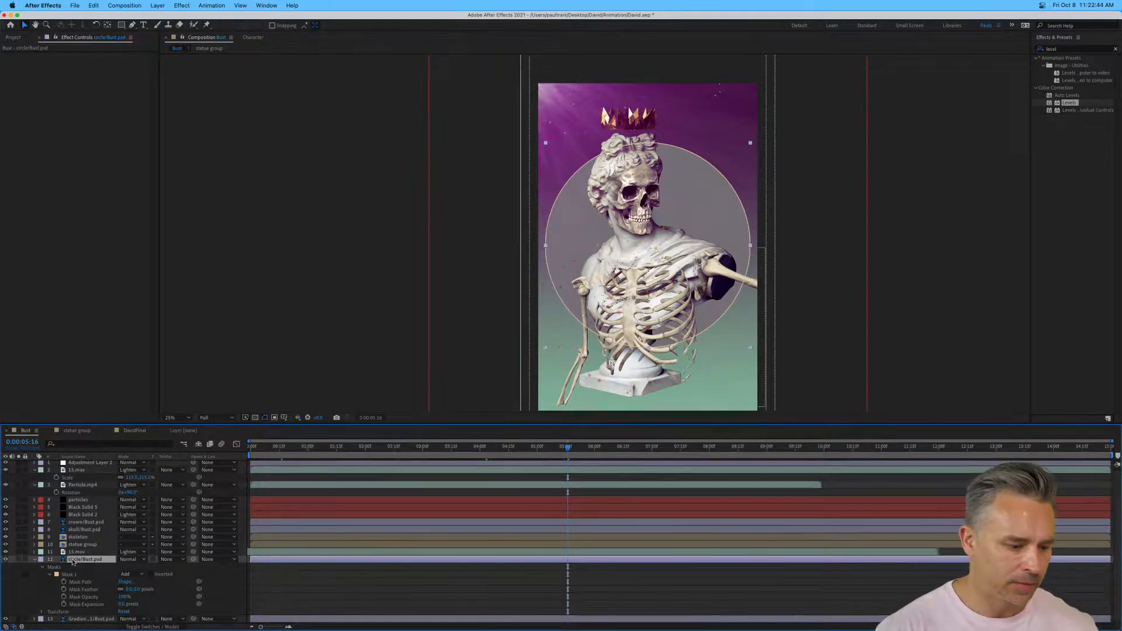
{"action": "key", "text": "Delete"}
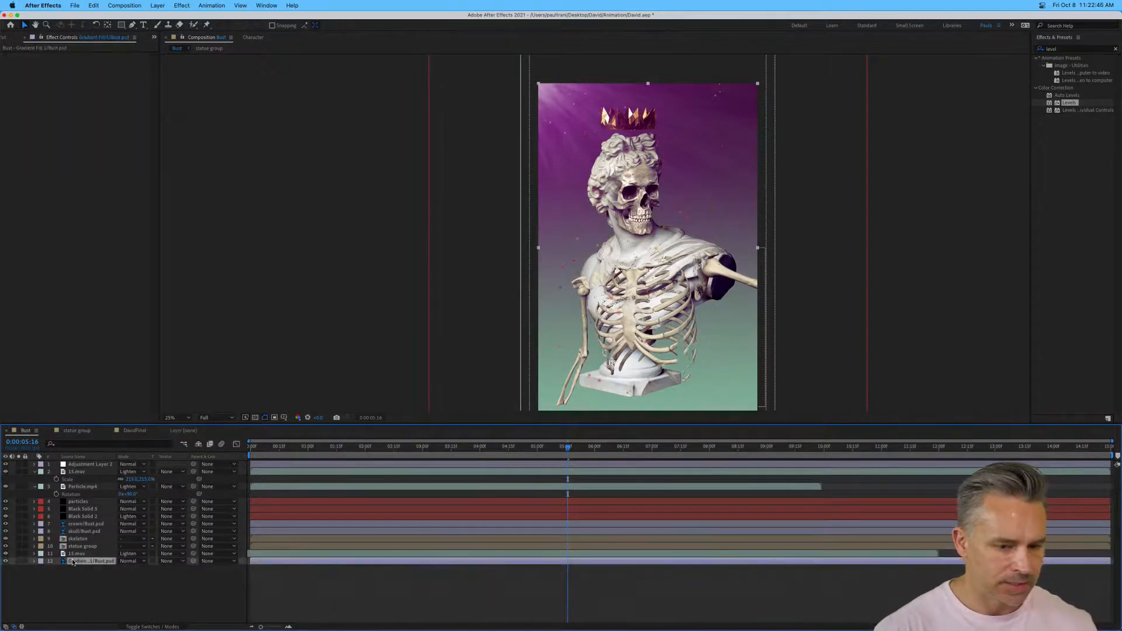
{"action": "left_click", "coordinate": [73, 578]}
{"action": "left_click", "coordinate": [124, 5]}
{"action": "mouse_move", "coordinate": [158, 6]}
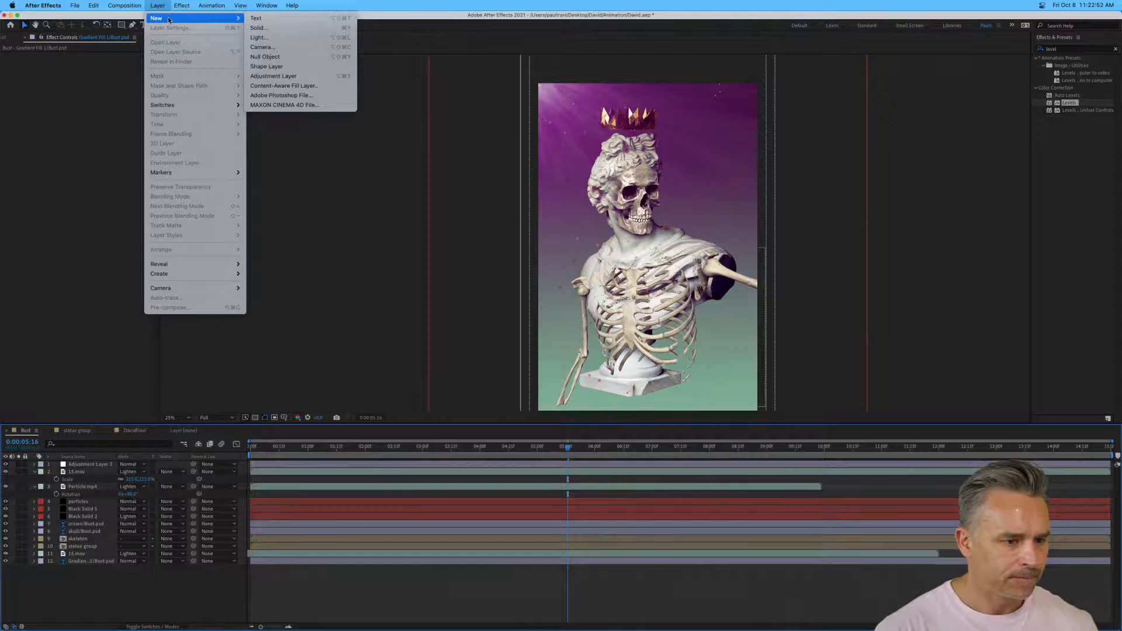
{"action": "left_click", "coordinate": [304, 76]}
{"action": "key", "text": "super+z"}
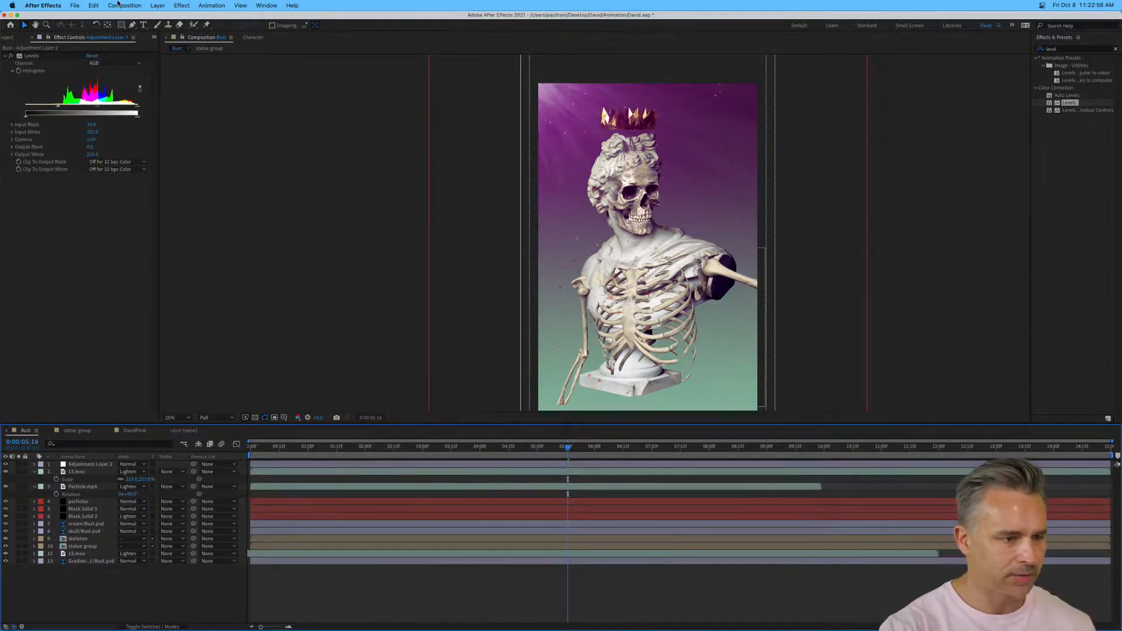
{"action": "left_click", "coordinate": [118, 4]}
{"action": "left_click", "coordinate": [109, 596]}
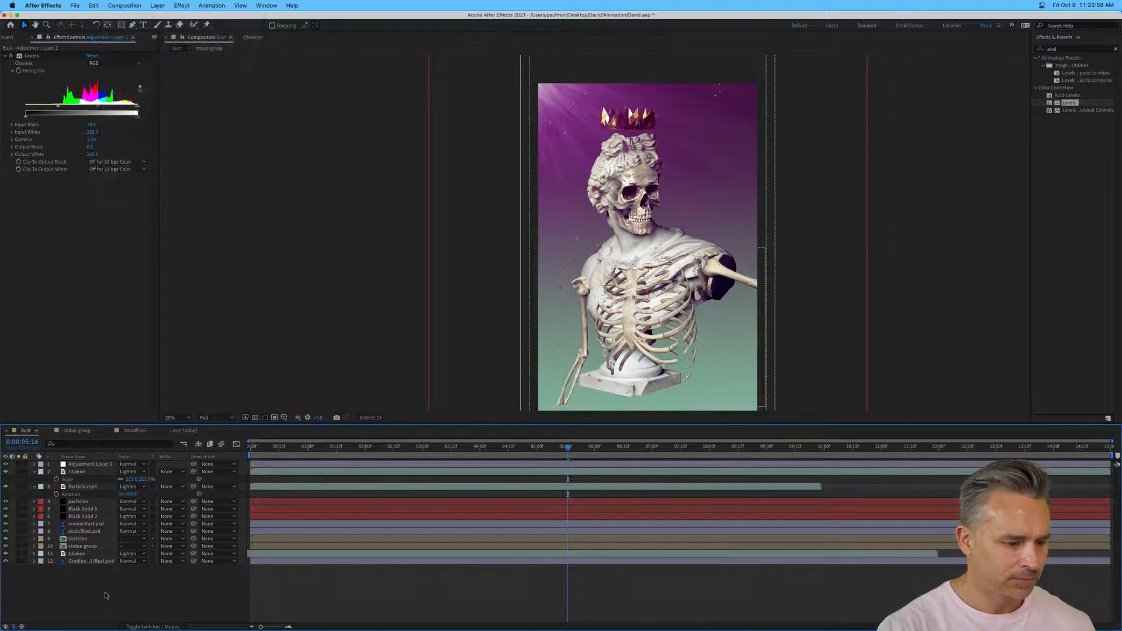
Add a new empty shape layer at the top of the Bust composition.
{"action": "left_click", "coordinate": [129, 3]}
{"action": "mouse_move", "coordinate": [157, 5]}
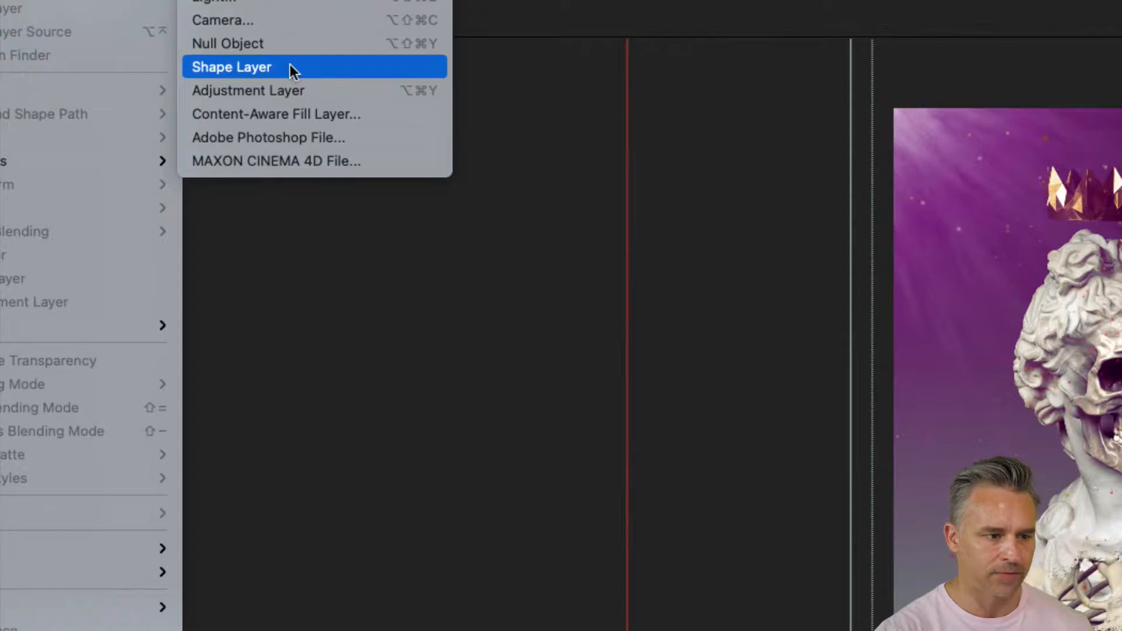
{"action": "left_click", "coordinate": [289, 67]}
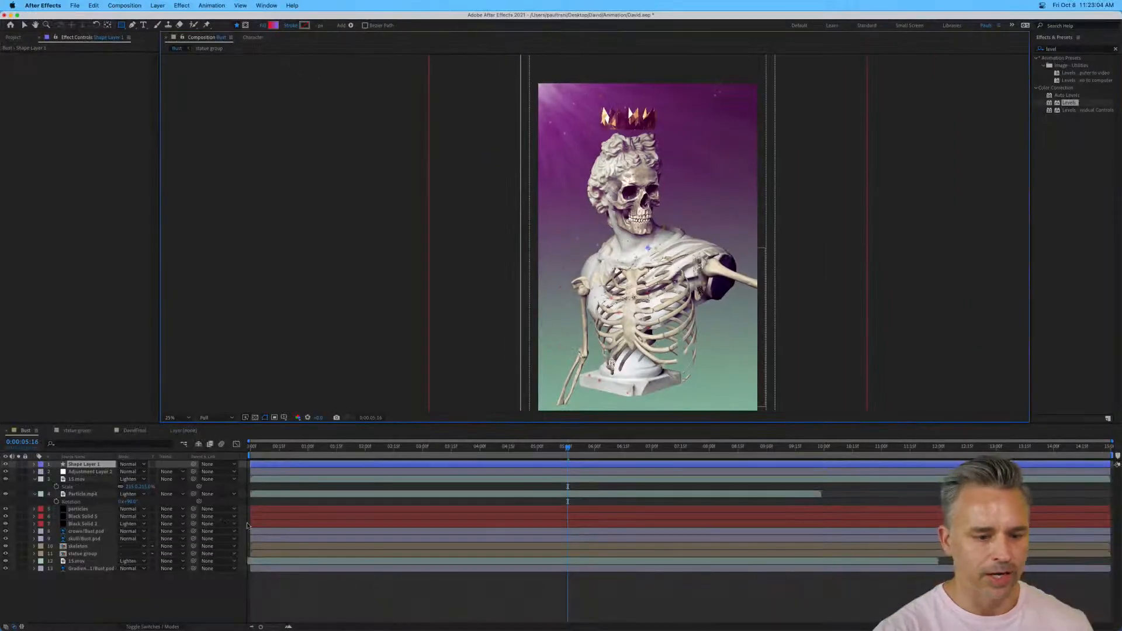
{"action": "left_click", "coordinate": [68, 466]}
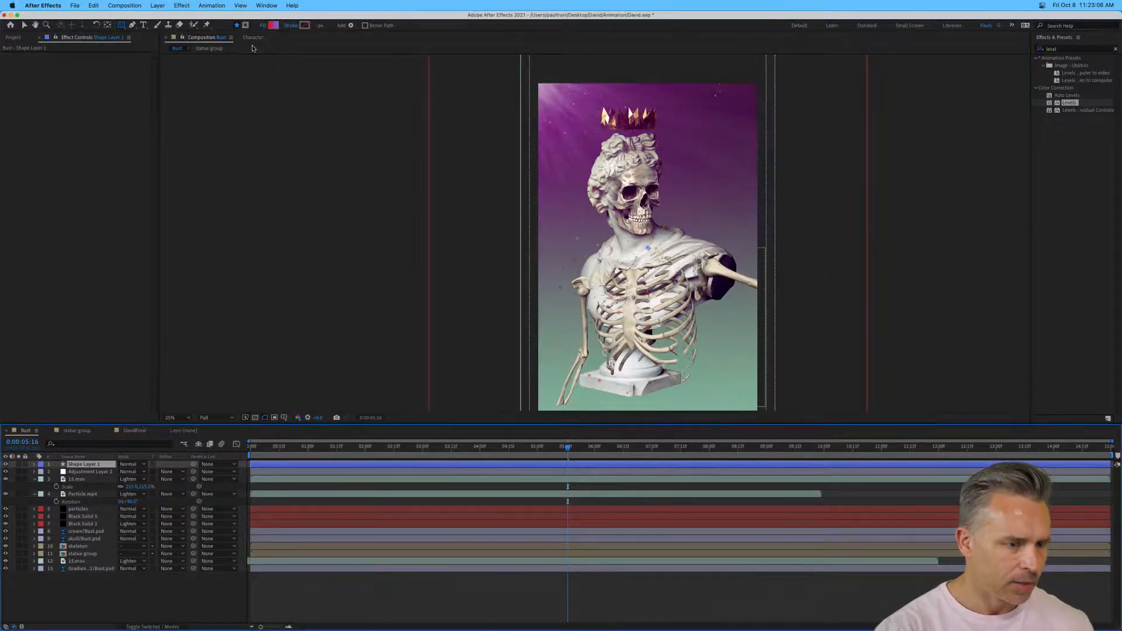
Draw a large circle over the bust with the Ellipse tool and centre it horizontally on the poster.
{"action": "left_click", "coordinate": [118, 26]}
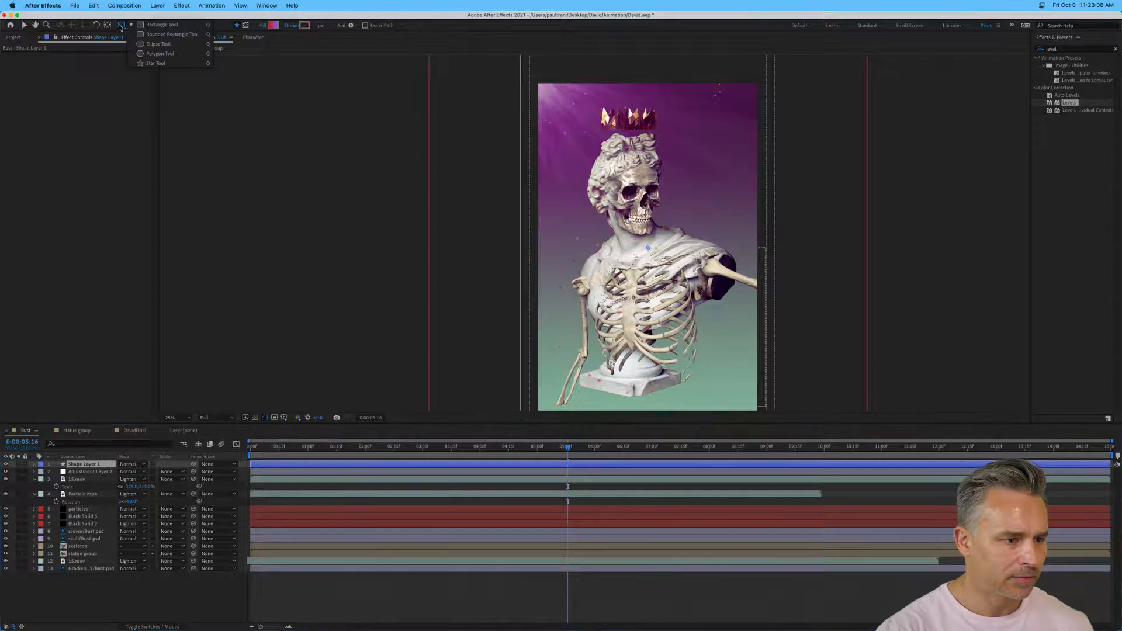
{"action": "left_click", "coordinate": [150, 44]}
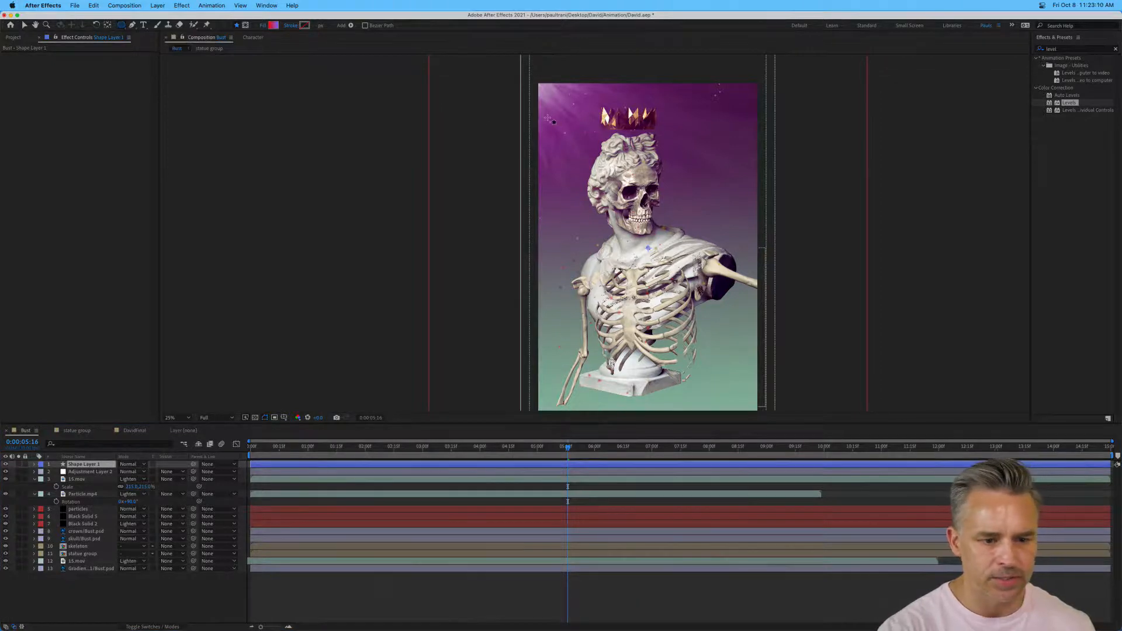
{"action": "left_click_drag", "start_coordinate": [548, 118], "coordinate": [728, 326]}
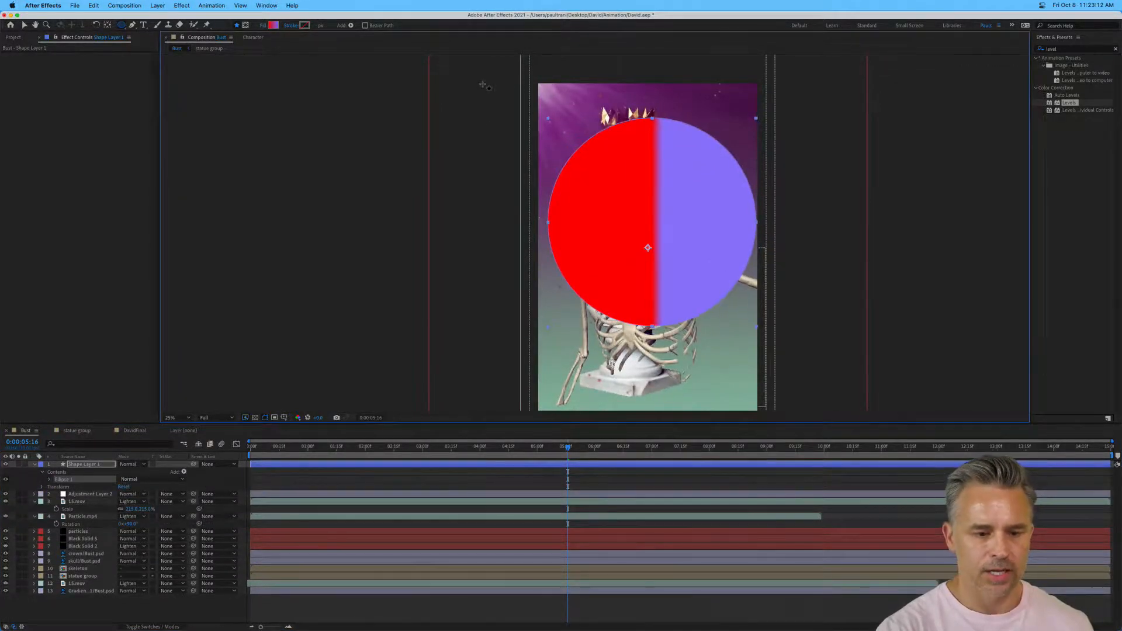
{"action": "left_click", "coordinate": [24, 25]}
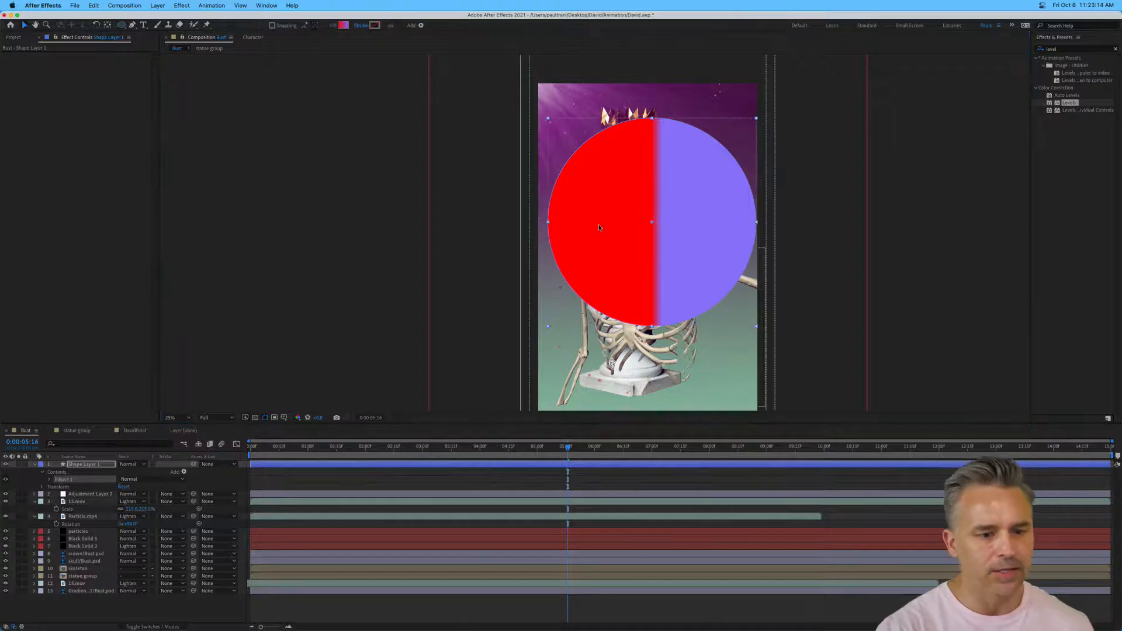
{"action": "left_click_drag", "start_coordinate": [608, 221], "coordinate": [602, 237]}
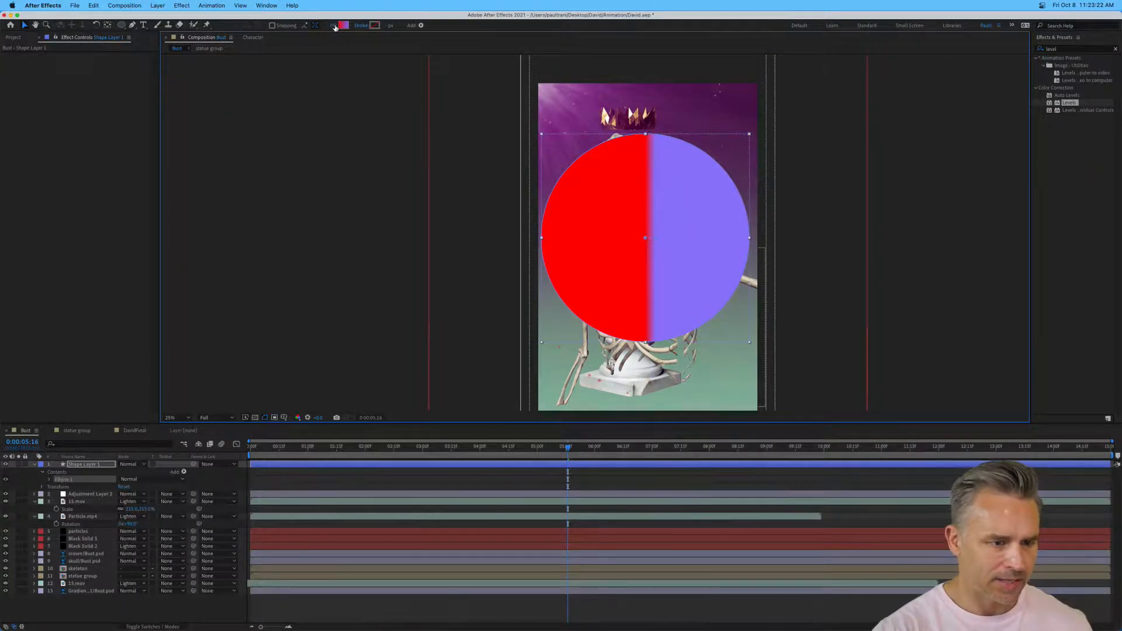
Change the circle's fill to a radial gradient with Normal blending in the fill options.
{"action": "left_click", "coordinate": [334, 27]}
{"action": "left_click", "coordinate": [479, 201]}
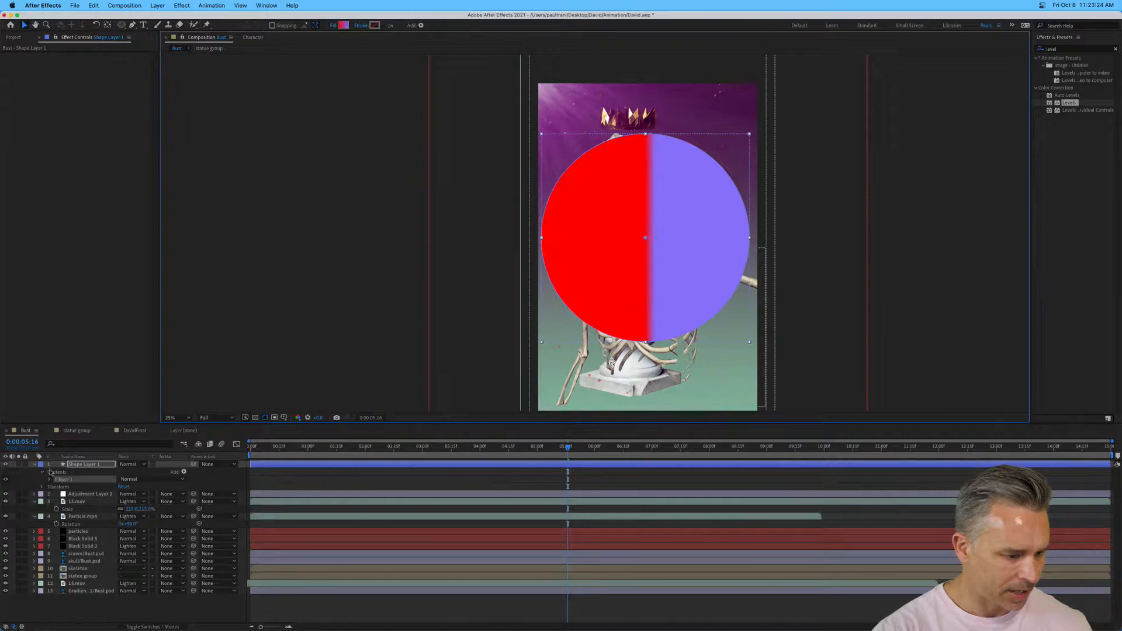
{"action": "left_click", "coordinate": [334, 26]}
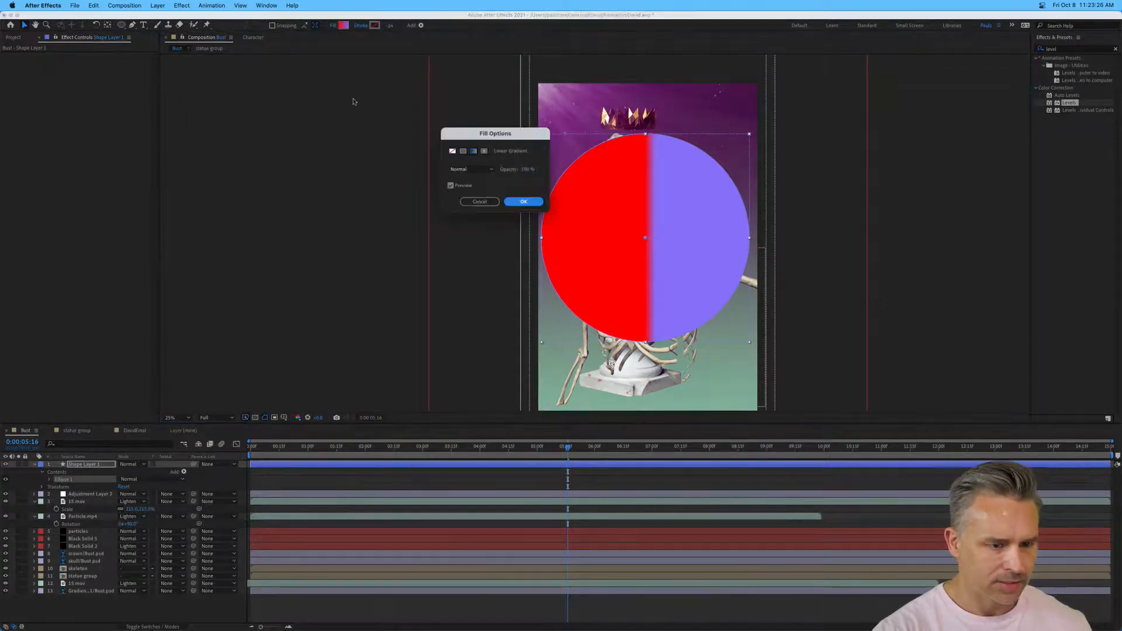
{"action": "left_click_drag", "start_coordinate": [465, 135], "coordinate": [494, 192]}
{"action": "left_click", "coordinate": [513, 207]}
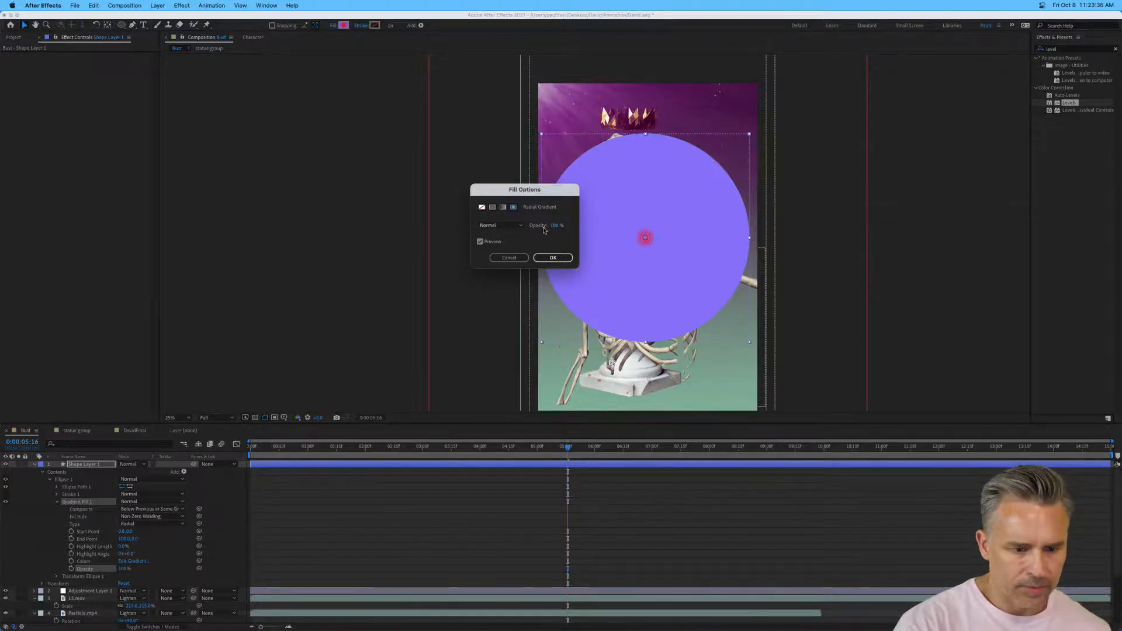
{"action": "left_click", "coordinate": [489, 226]}
{"action": "left_click", "coordinate": [489, 226]}
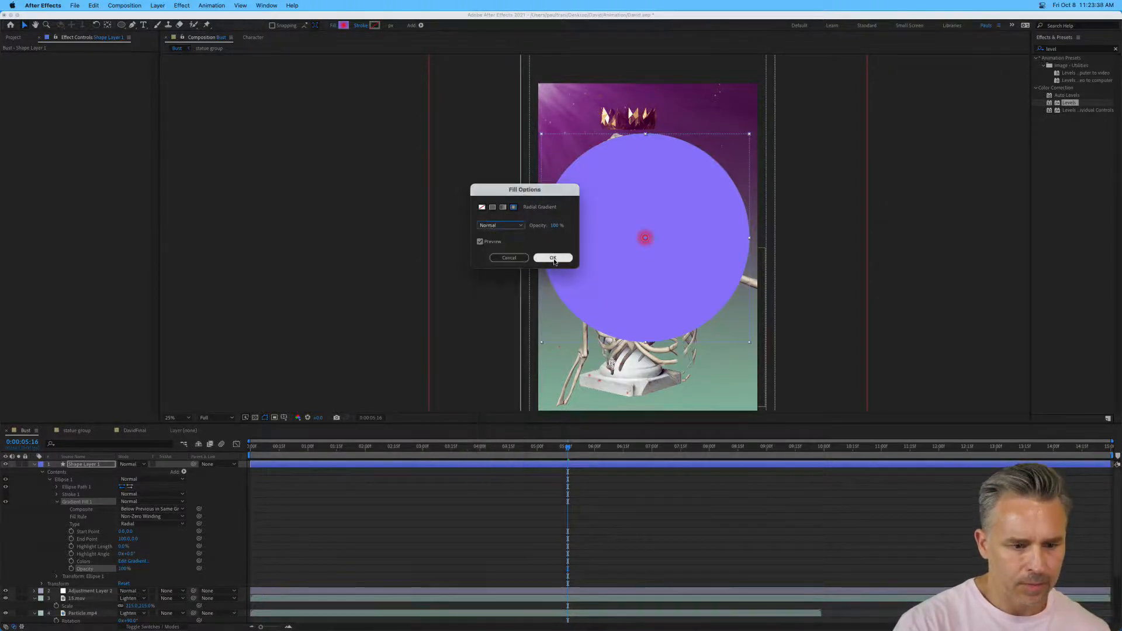
{"action": "left_click", "coordinate": [553, 258]}
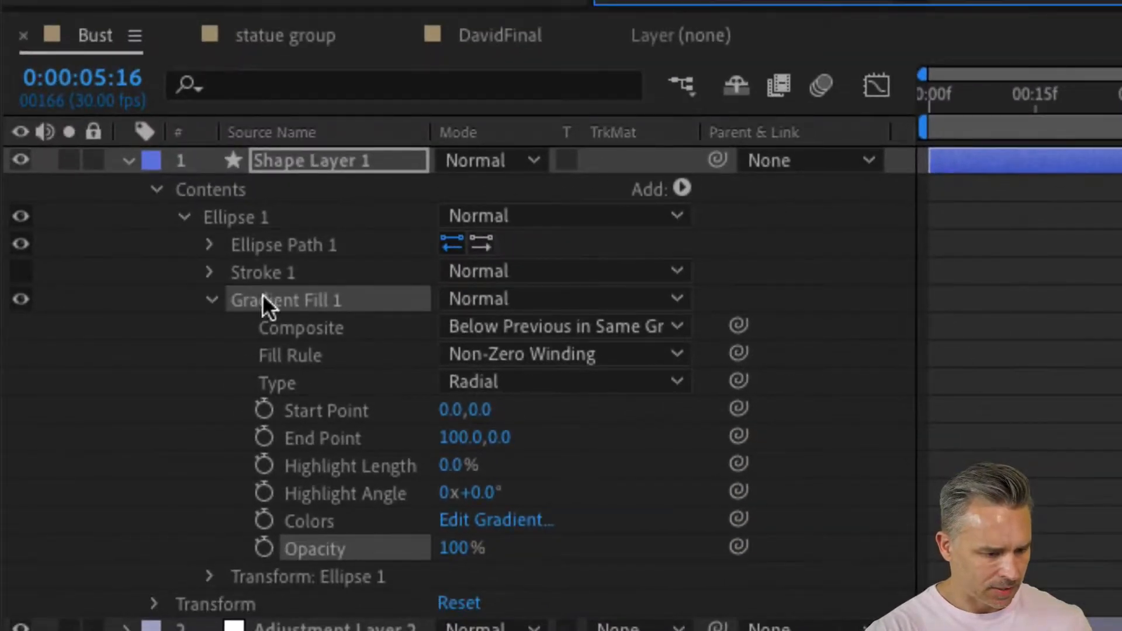
Inspect the colour stops of the circle's Gradient Fill 1 in the Gradient Editor and close it.
{"action": "left_click", "coordinate": [266, 301]}
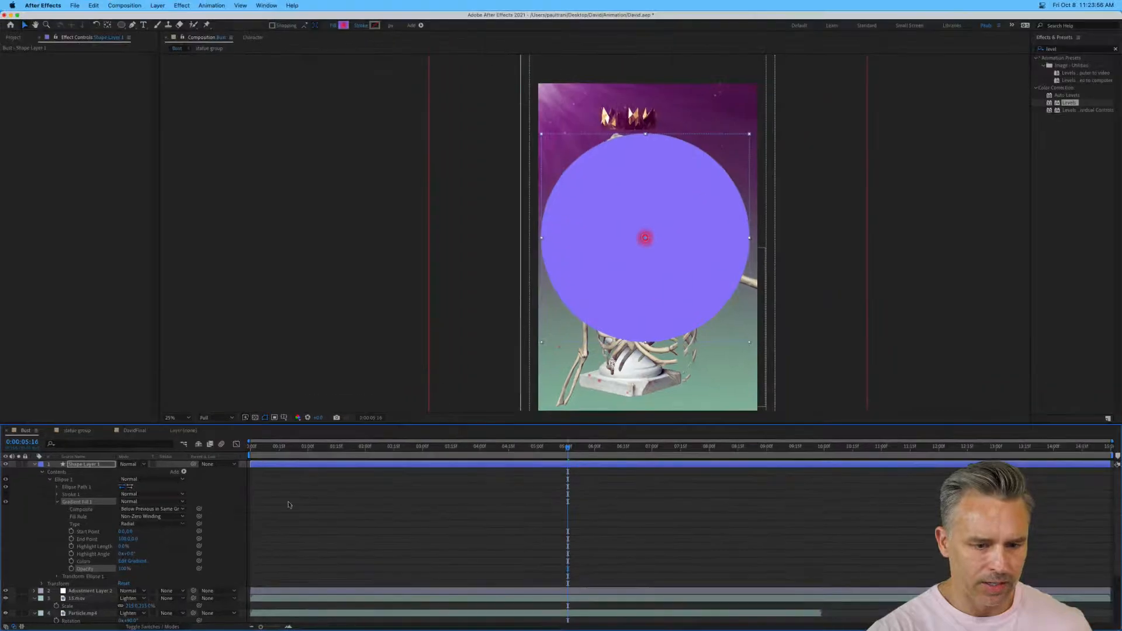
{"action": "left_click", "coordinate": [139, 562]}
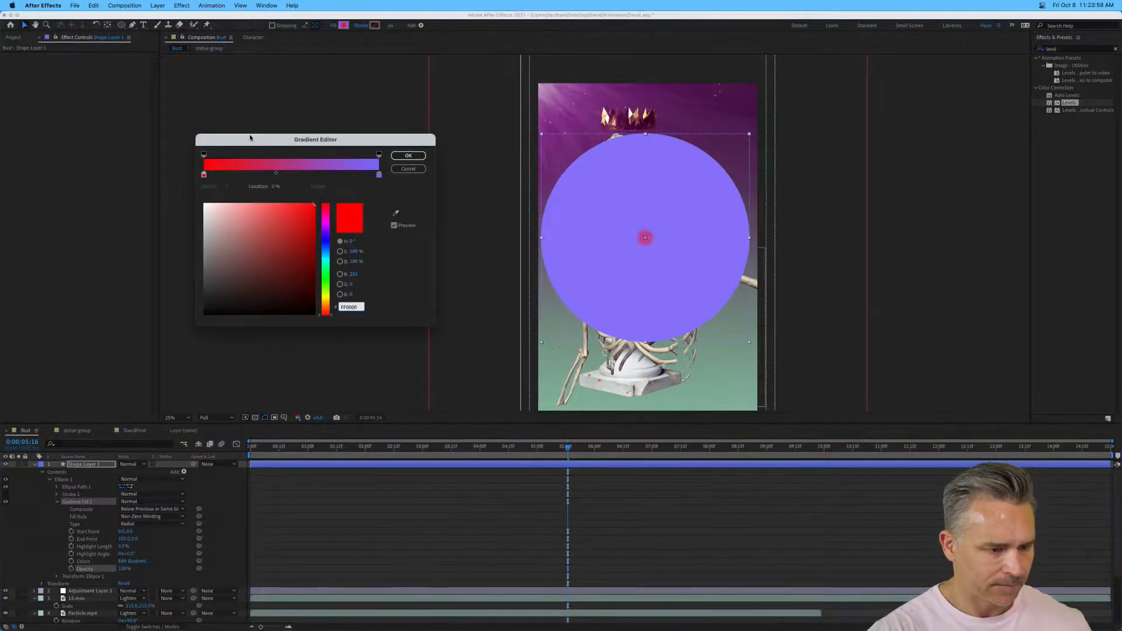
{"action": "left_click_drag", "start_coordinate": [251, 138], "coordinate": [719, 296]}
{"action": "left_click_drag", "start_coordinate": [748, 332], "coordinate": [720, 355]}
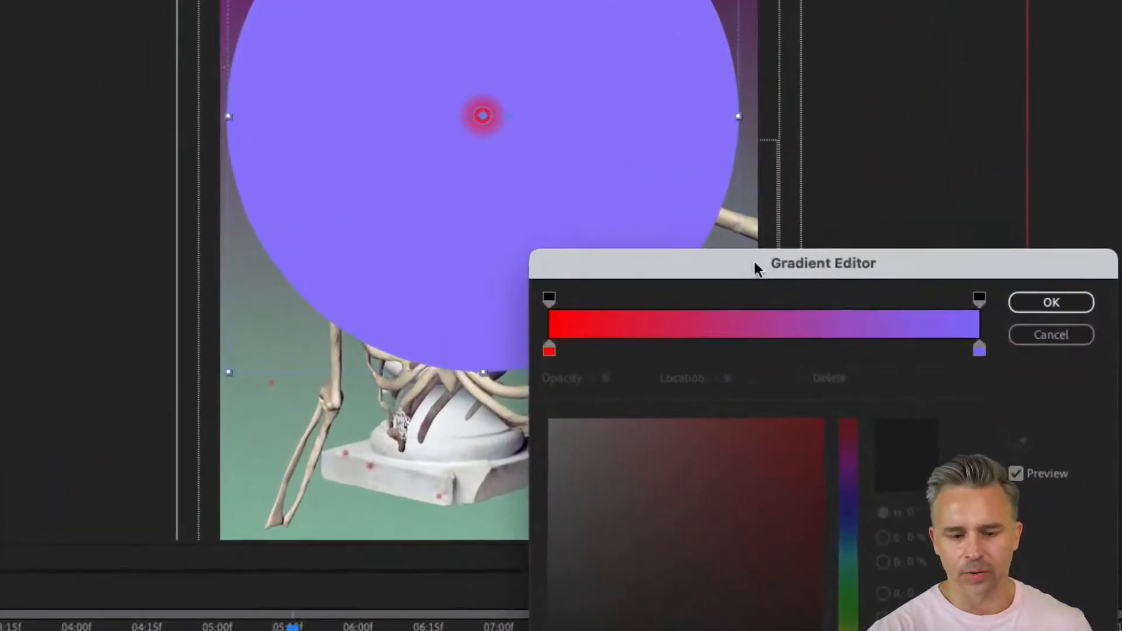
{"action": "left_click_drag", "start_coordinate": [754, 261], "coordinate": [706, 205]}
{"action": "left_click", "coordinate": [999, 241]}
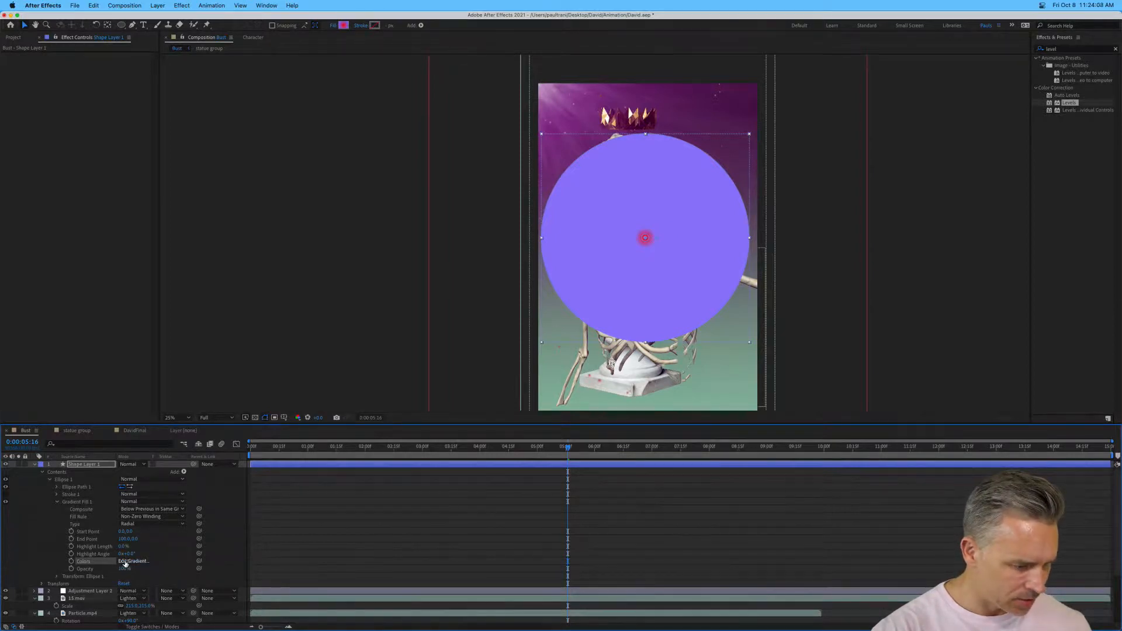
Switch the circle's gradient type to Linear and run it roughly vertically from the circle's upper edge to its lower edge.
{"action": "left_click", "coordinate": [146, 524]}
{"action": "left_click", "coordinate": [483, 223]}
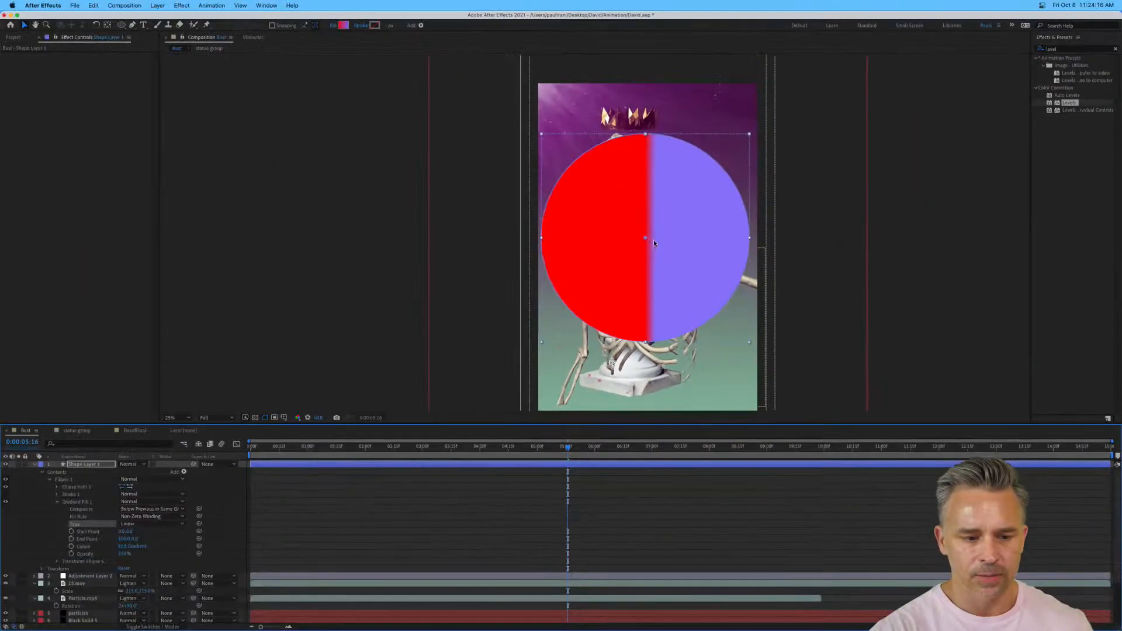
{"action": "left_click_drag", "start_coordinate": [657, 240], "coordinate": [648, 342]}
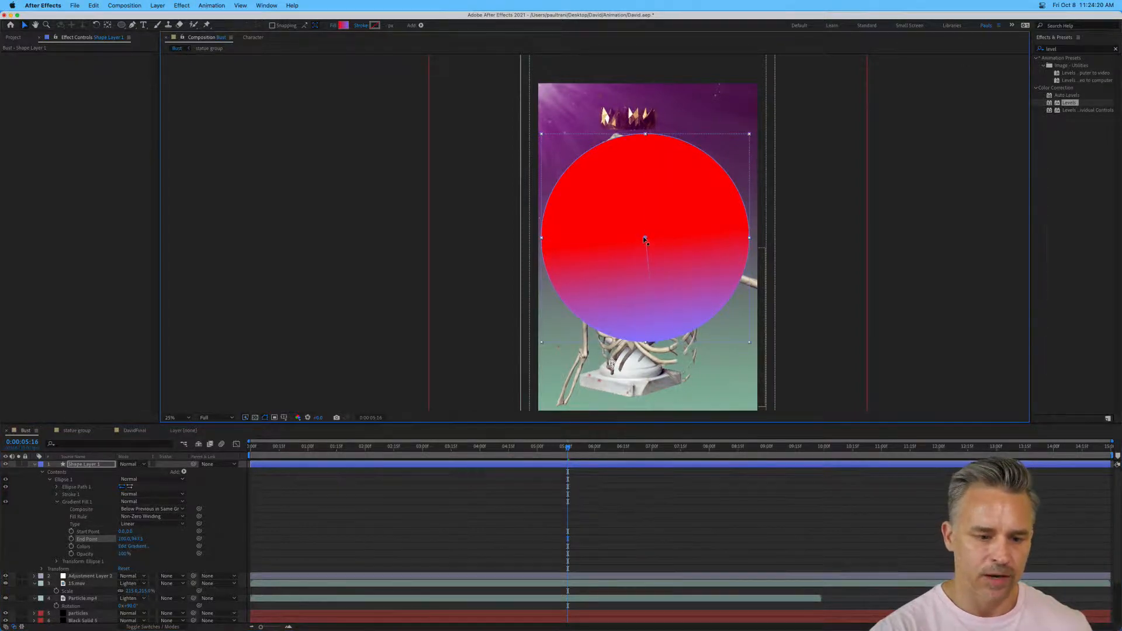
{"action": "left_click_drag", "start_coordinate": [646, 239], "coordinate": [646, 136]}
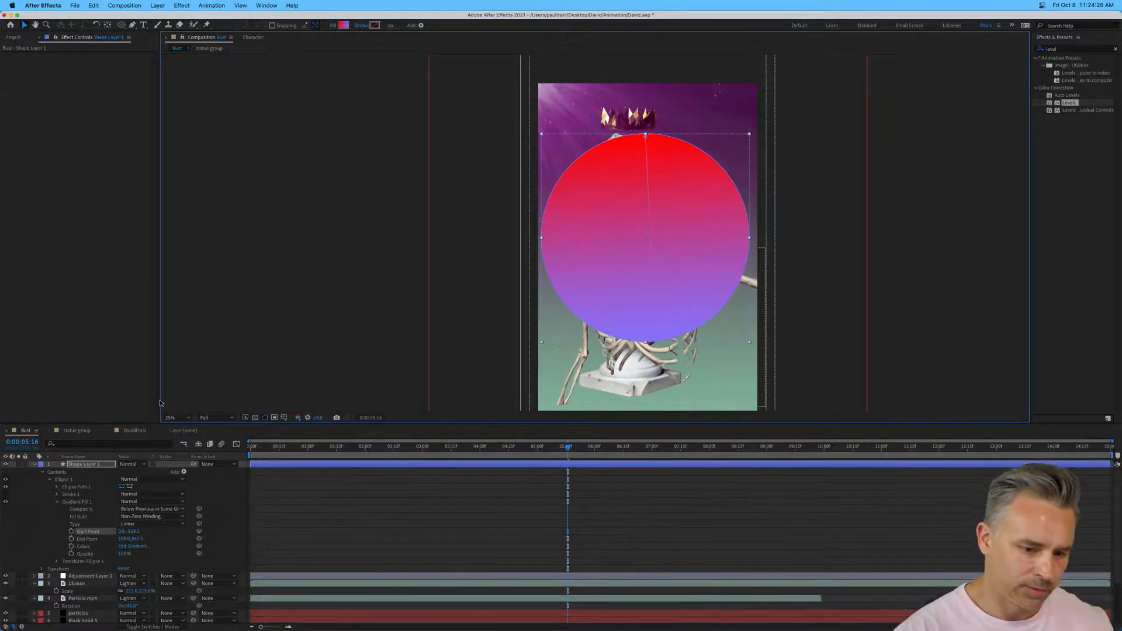
Recolour the gradient's first colour stop from red to magenta (DA00FF).
{"action": "left_click", "coordinate": [78, 464]}
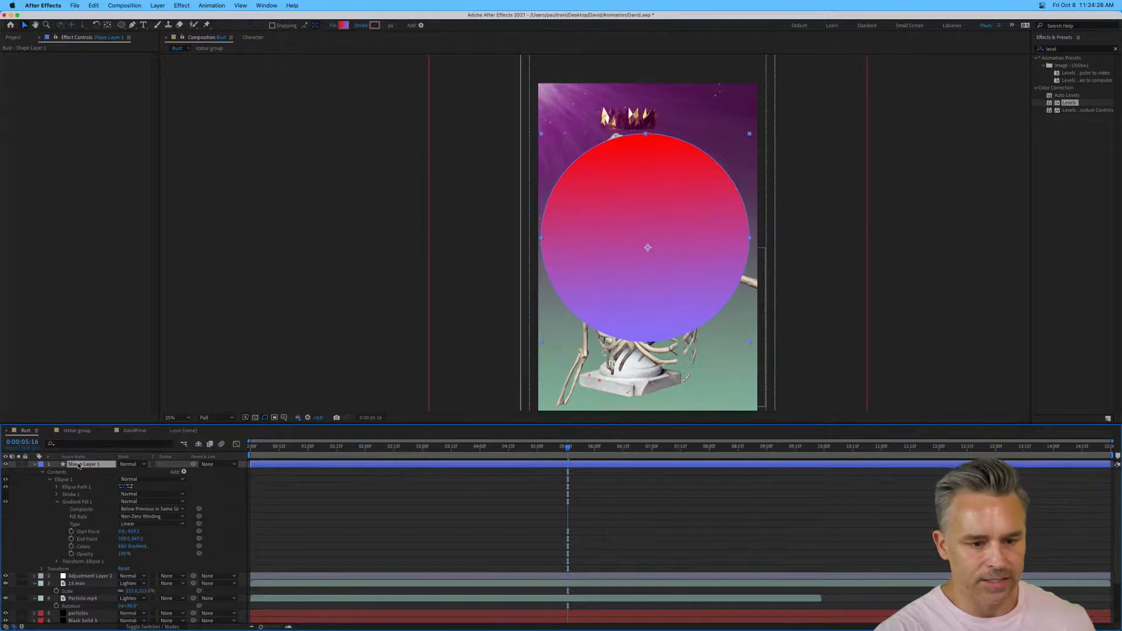
{"action": "left_click", "coordinate": [131, 547]}
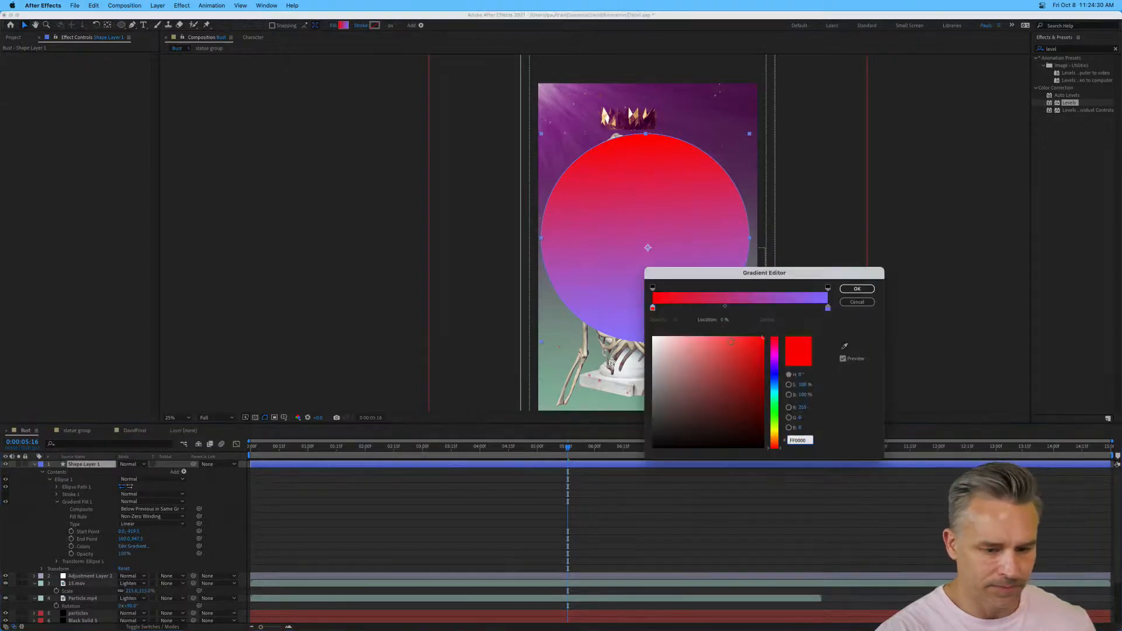
{"action": "left_click", "coordinate": [653, 308]}
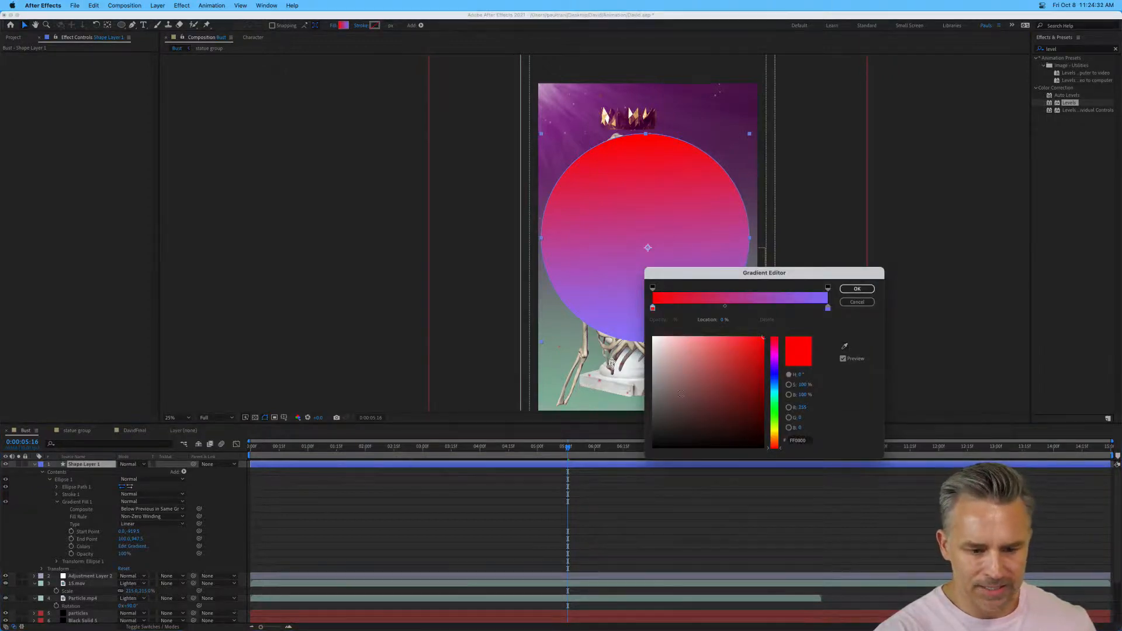
{"action": "left_click_drag", "start_coordinate": [772, 445], "coordinate": [775, 359]}
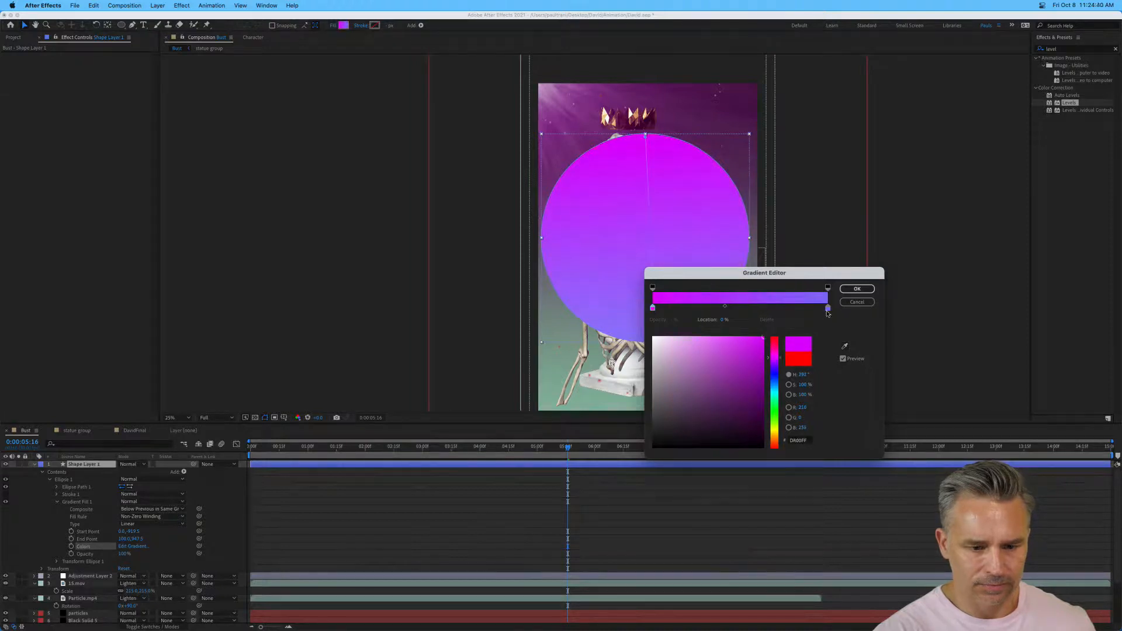
{"action": "left_click", "coordinate": [857, 289]}
Collapse Shape Layer 1, move it directly above the gradient background layer and set its blending mode to Overlay.
{"action": "left_click", "coordinate": [28, 464]}
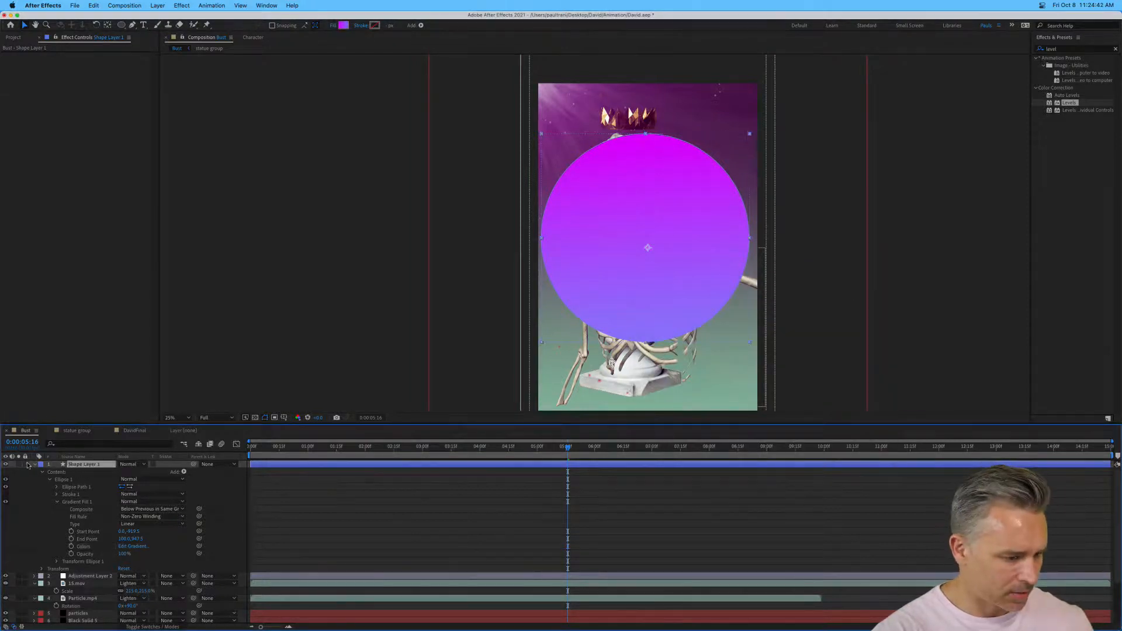
{"action": "left_click", "coordinate": [33, 465]}
{"action": "left_click_drag", "start_coordinate": [73, 466], "coordinate": [89, 565]}
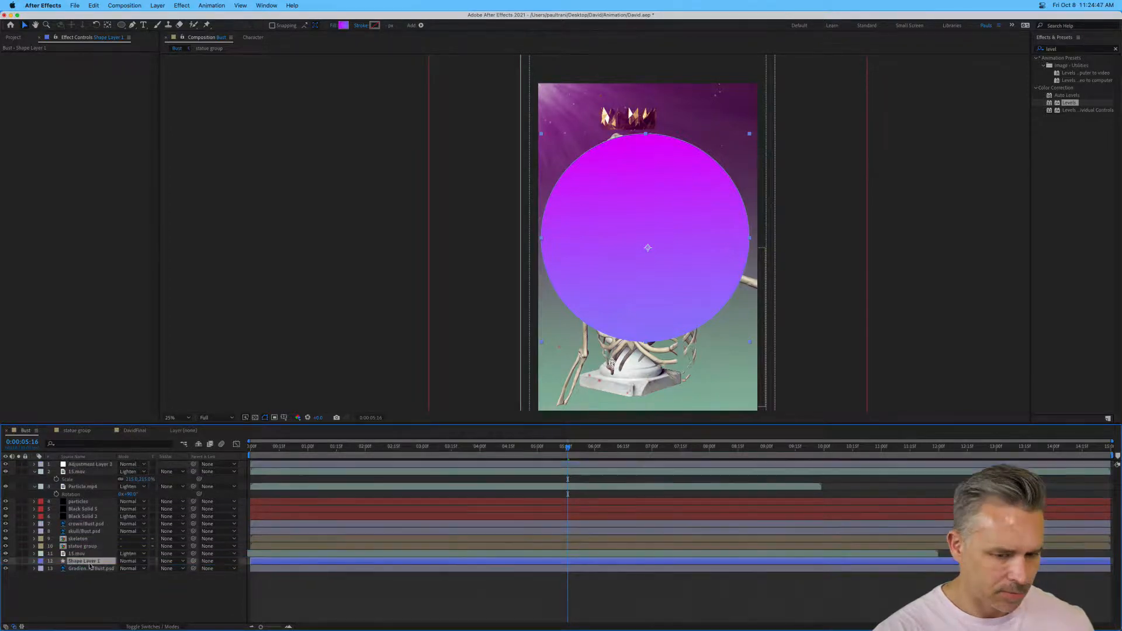
{"action": "left_click", "coordinate": [130, 561]}
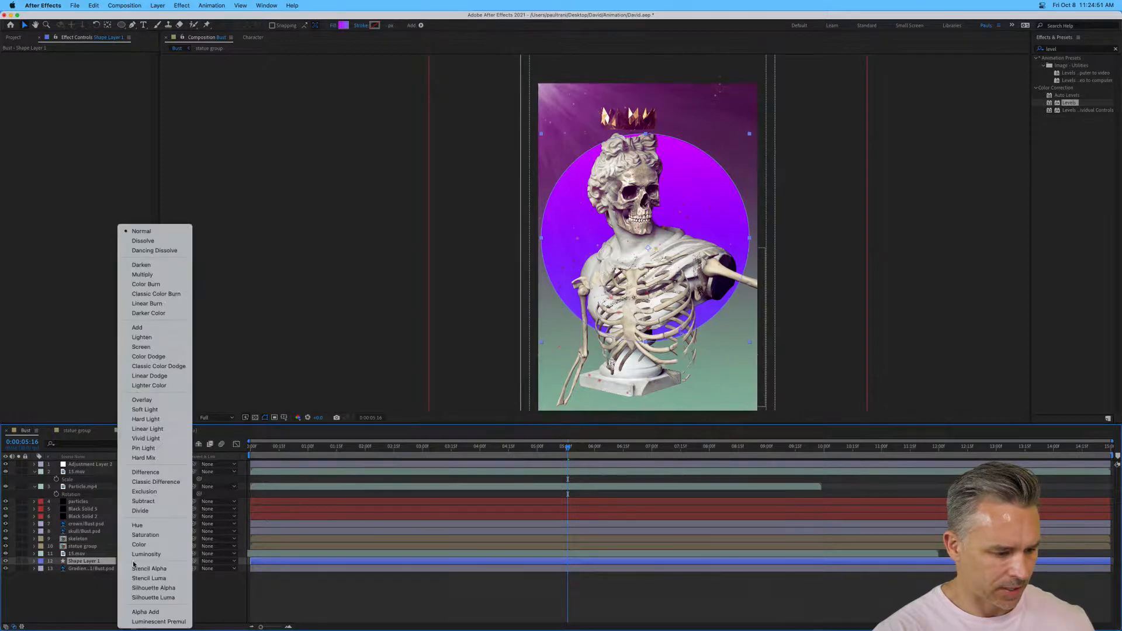
{"action": "left_click", "coordinate": [144, 401]}
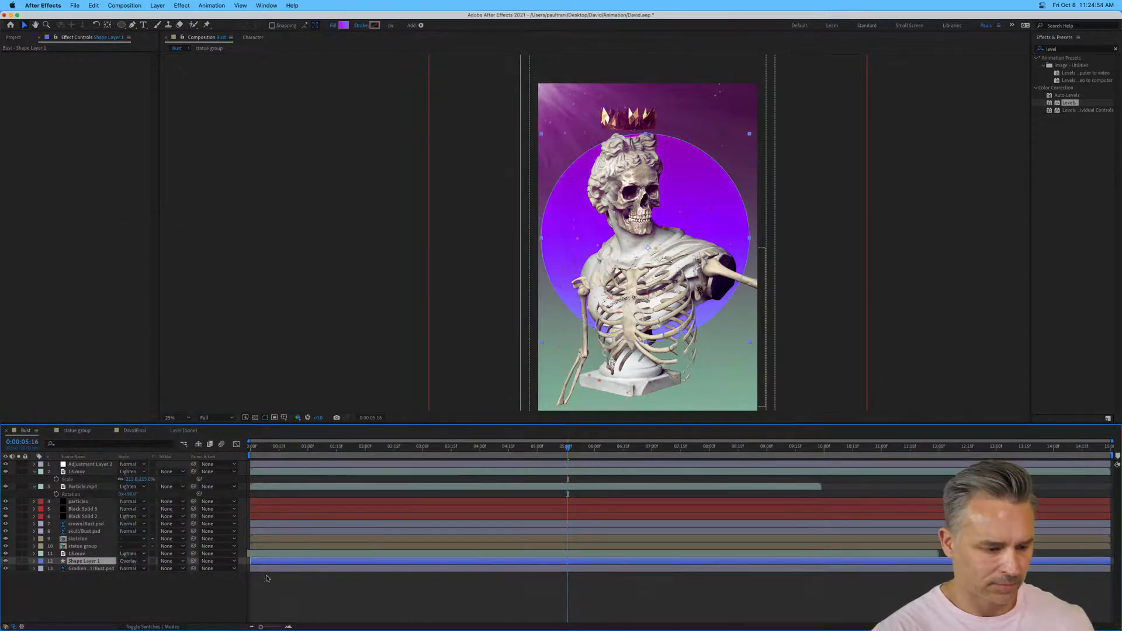
{"action": "left_click", "coordinate": [309, 594]}
Preview the poster animation at several times, ending at 0:00:02:18.
{"action": "left_click_drag", "start_coordinate": [285, 448], "coordinate": [554, 458]}
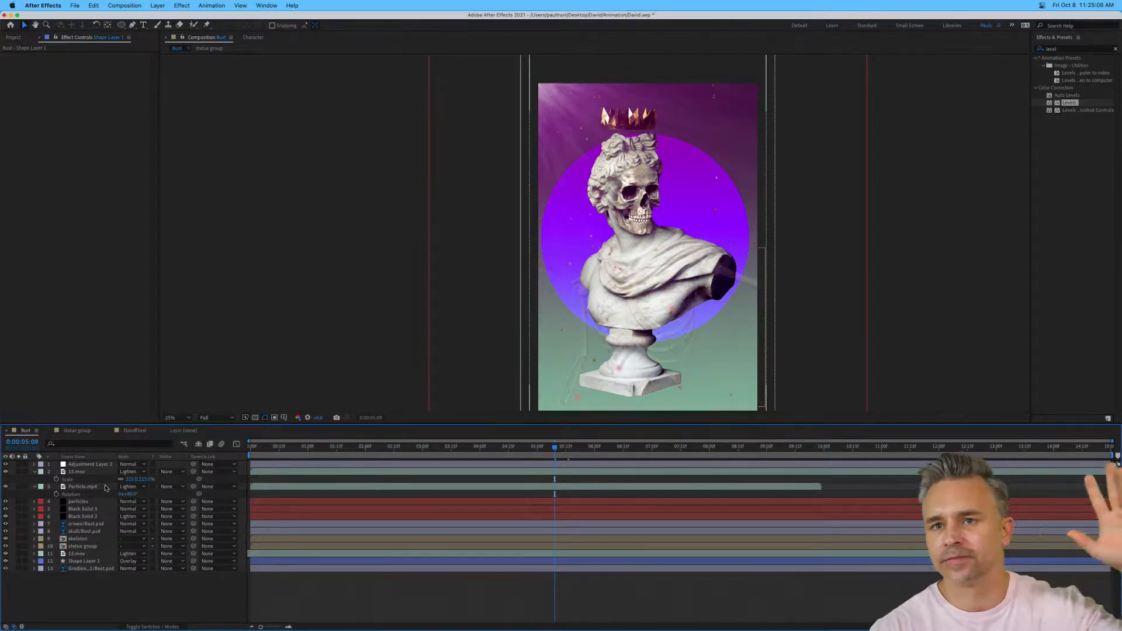
{"action": "left_click", "coordinate": [258, 448]}
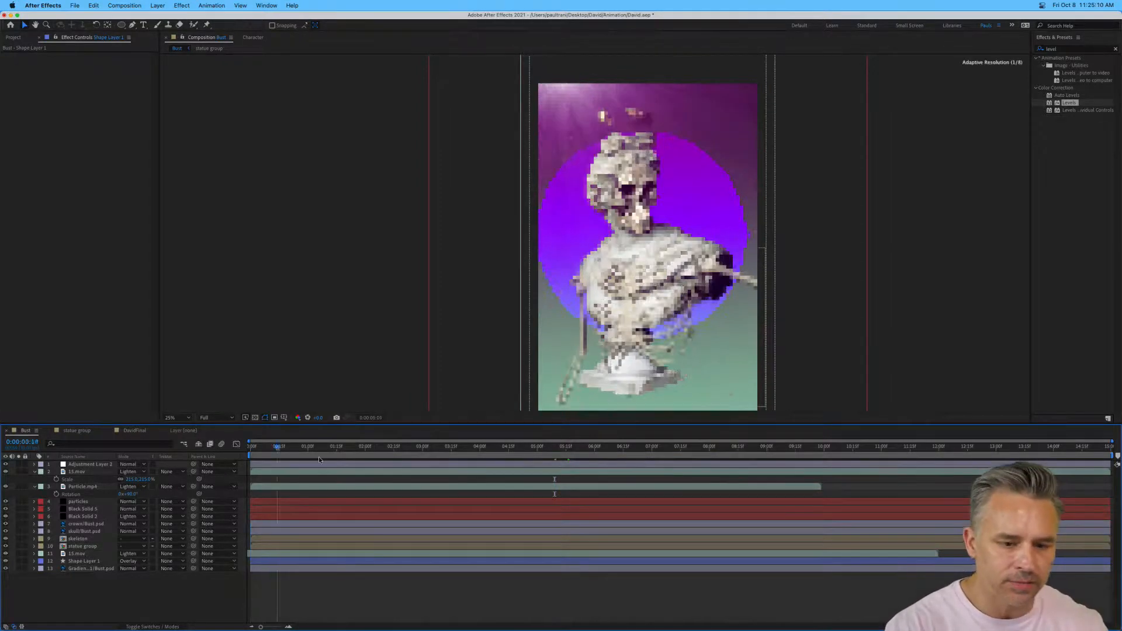
{"action": "left_click", "coordinate": [400, 448]}
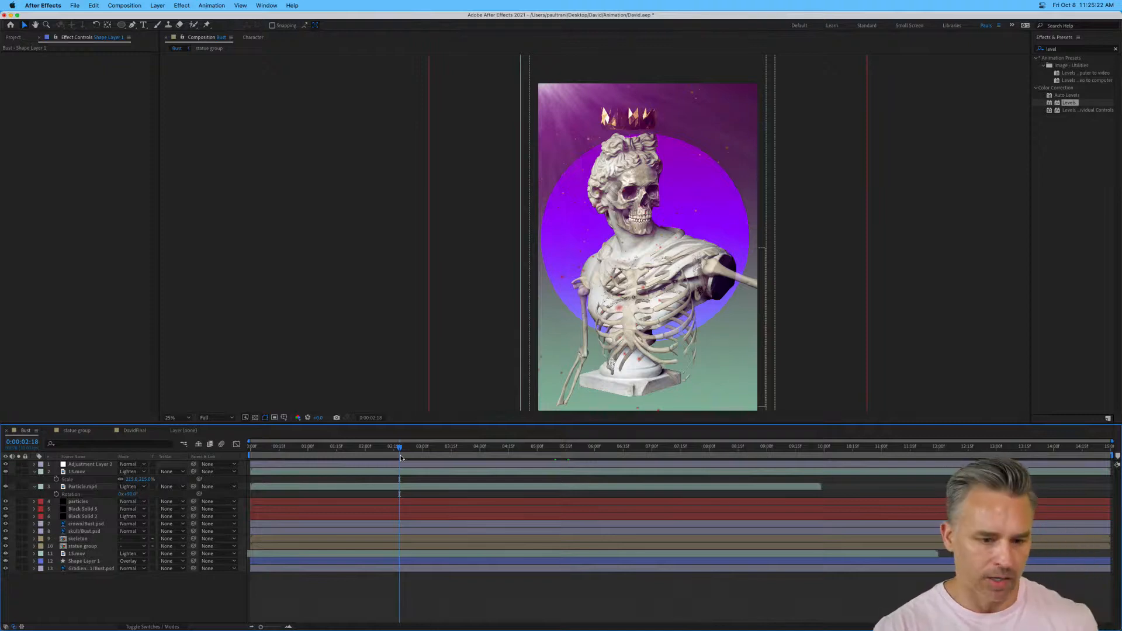
Recolour the first colour stop of Shape Layer 1's gradient fill to a light yellow-green.
{"action": "left_click", "coordinate": [76, 560]}
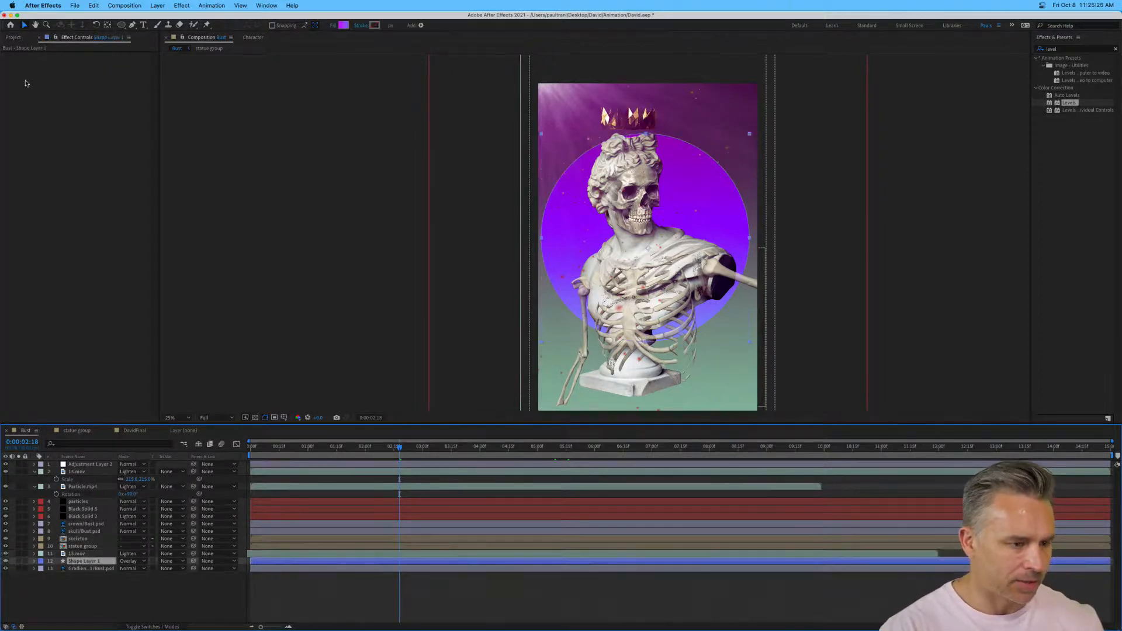
{"action": "left_click", "coordinate": [35, 563]}
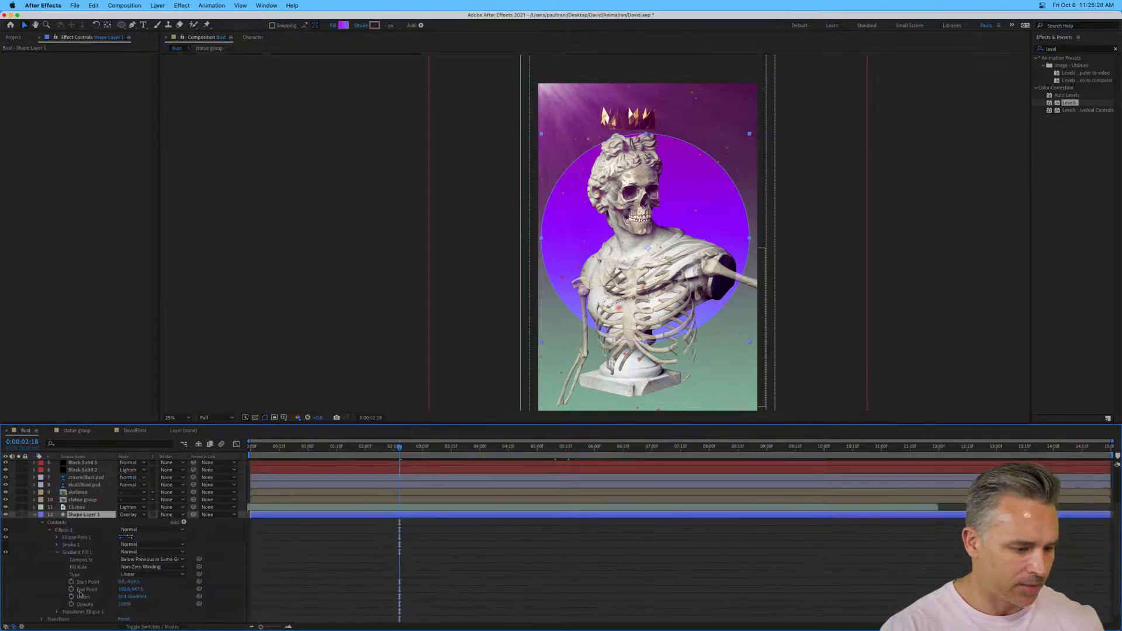
{"action": "left_click", "coordinate": [127, 598]}
{"action": "left_click_drag", "start_coordinate": [684, 271], "coordinate": [764, 310]}
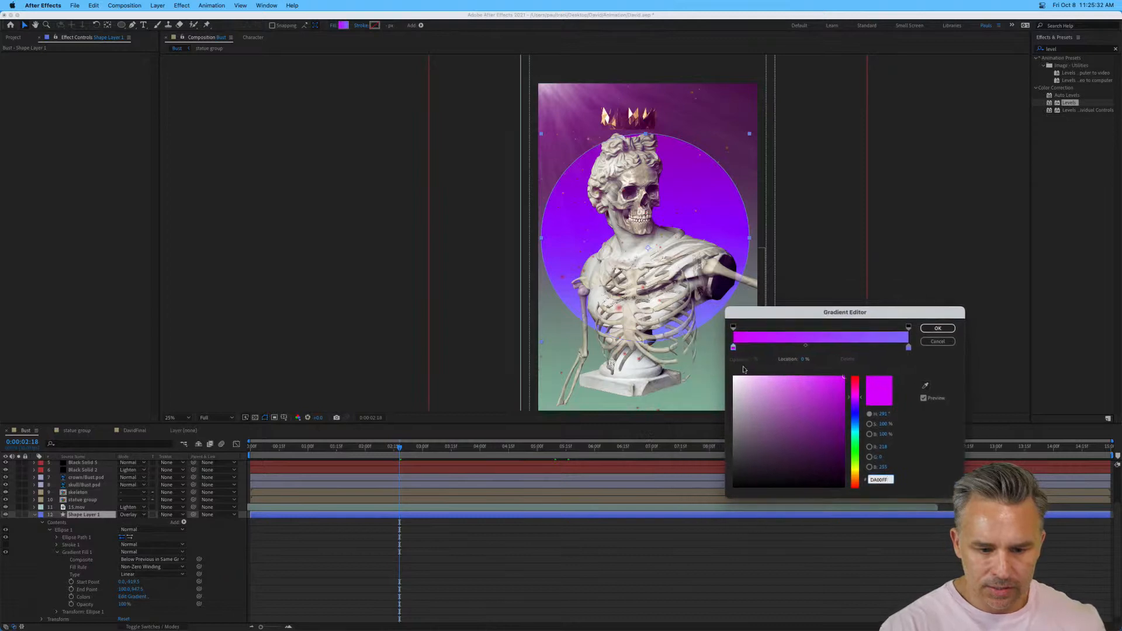
{"action": "left_click", "coordinate": [733, 348]}
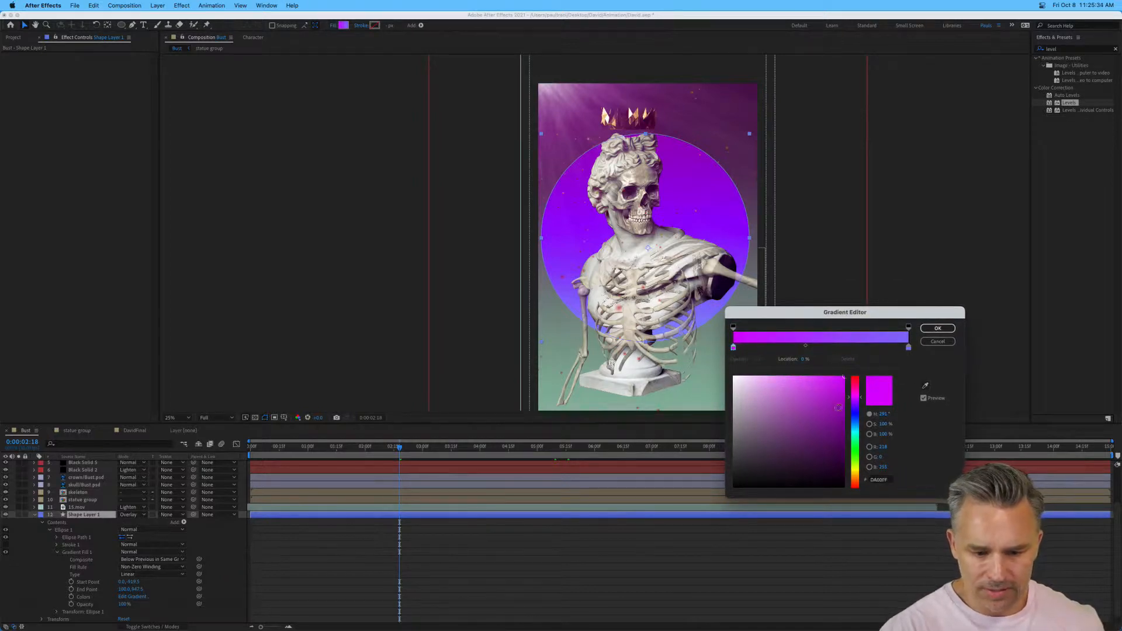
{"action": "left_click", "coordinate": [854, 467]}
{"action": "left_click", "coordinate": [782, 377]}
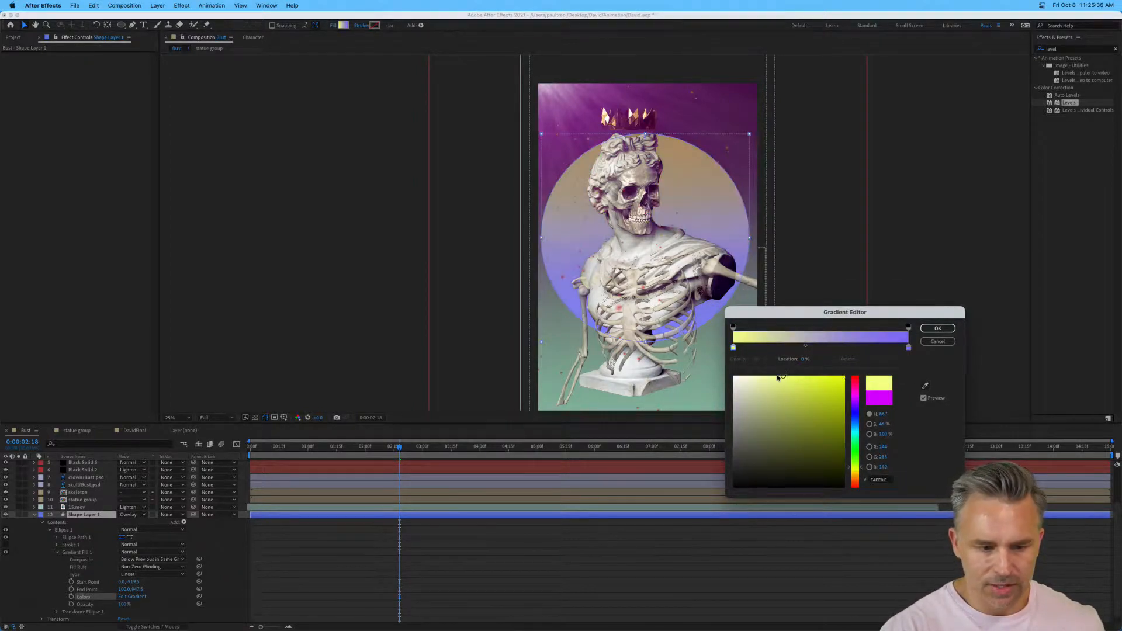
{"action": "left_click", "coordinate": [857, 464]}
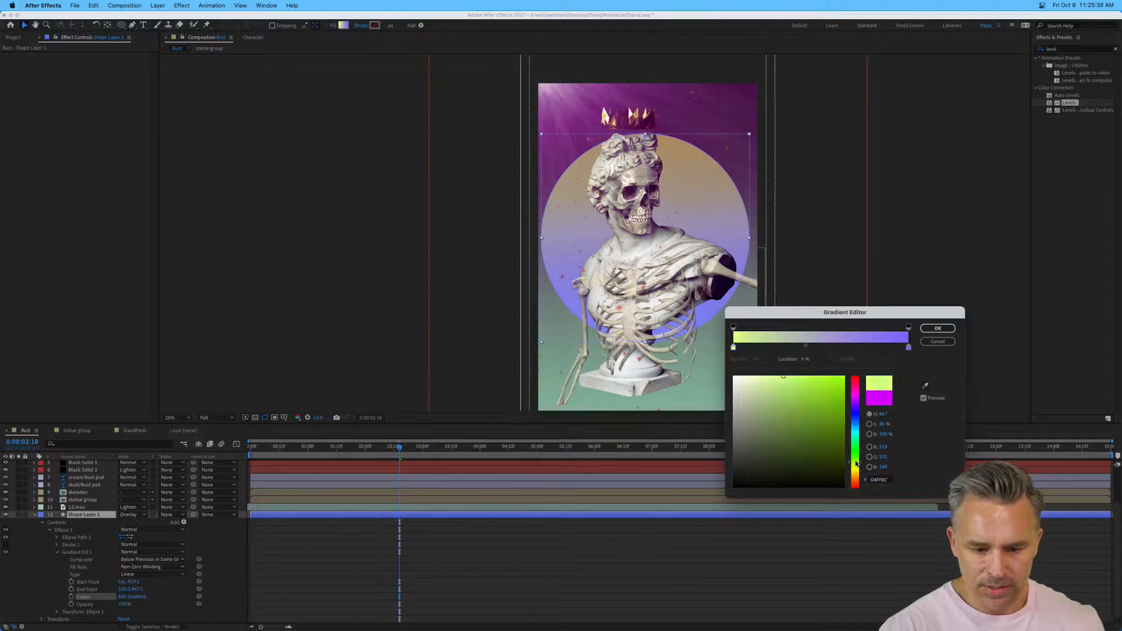
{"action": "left_click", "coordinate": [930, 330]}
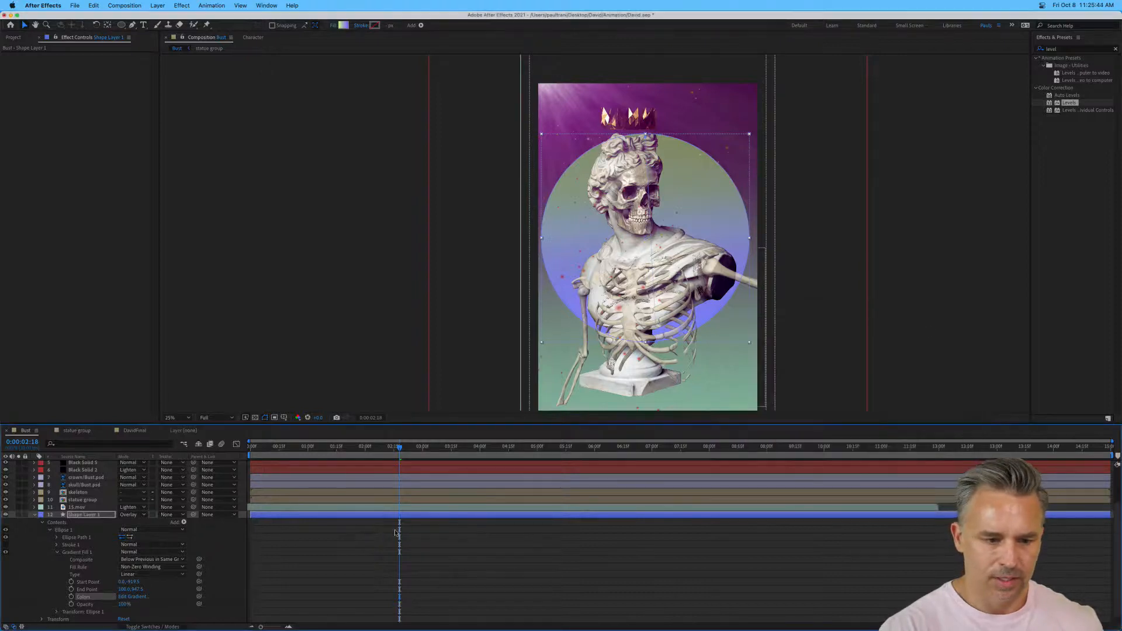
Set the blending mode of Shape Layer 1 to Soft Light.
{"action": "left_click", "coordinate": [134, 514]}
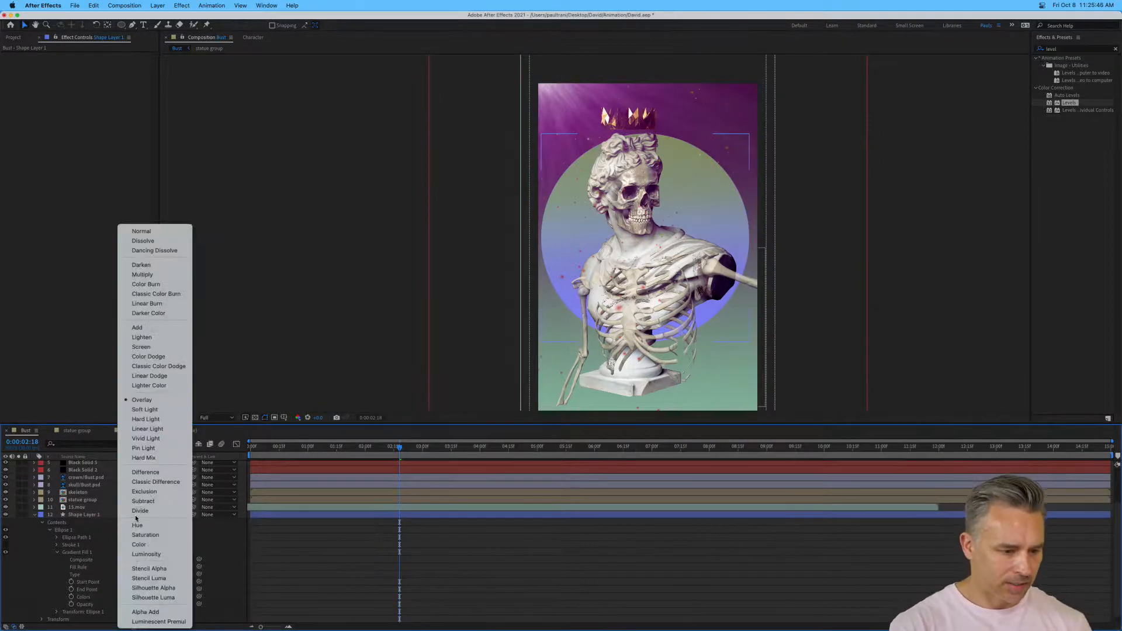
{"action": "left_click", "coordinate": [151, 410]}
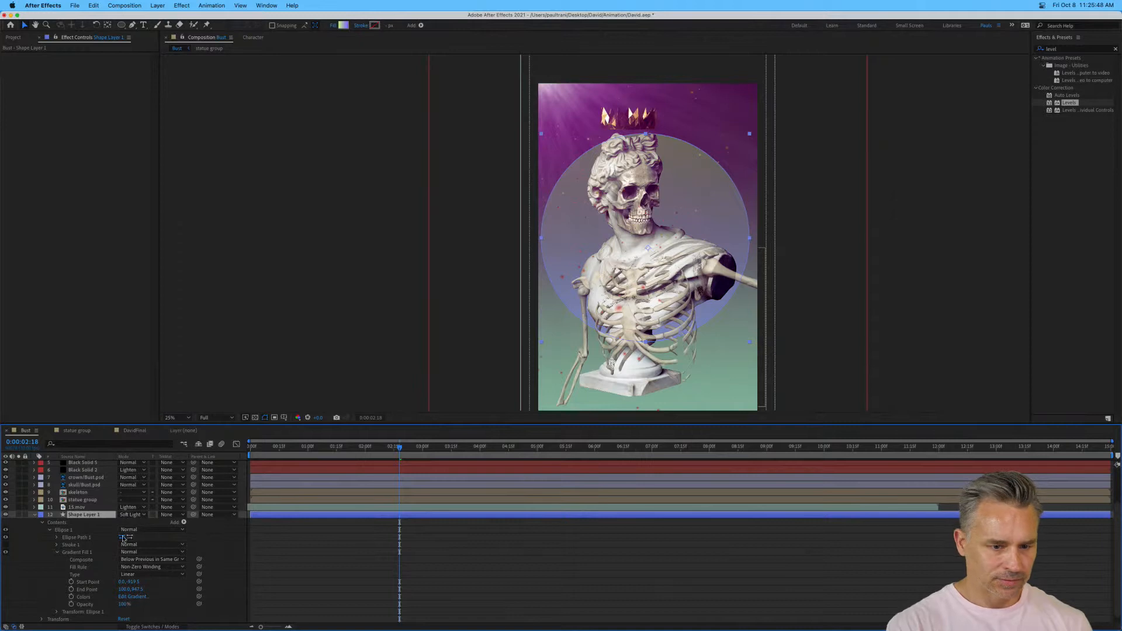
{"action": "left_click", "coordinate": [127, 514]}
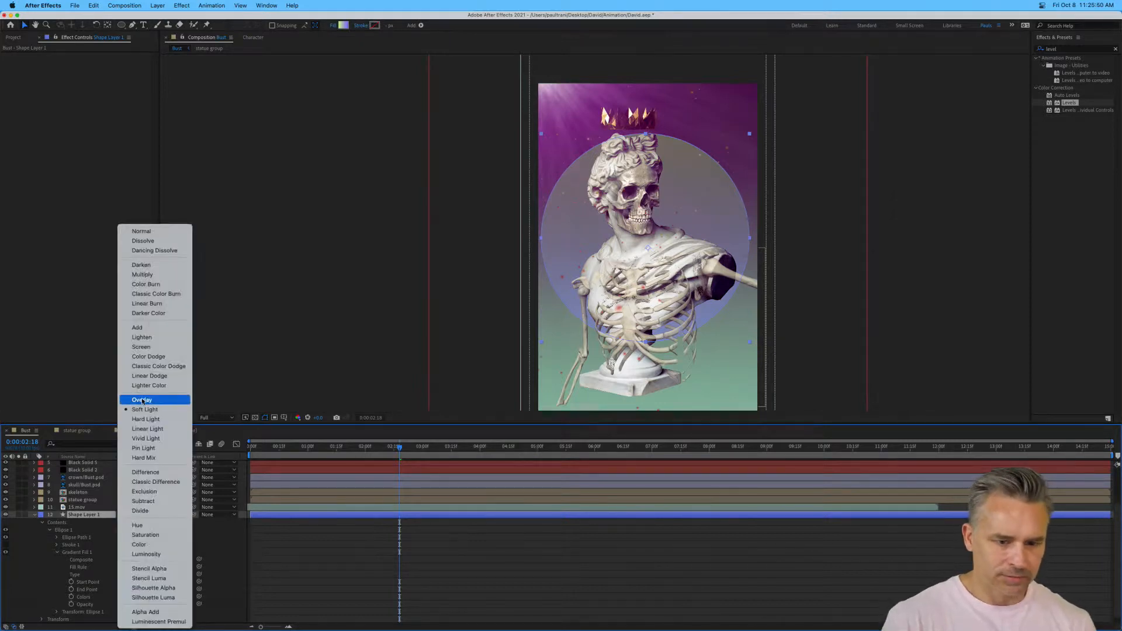
{"action": "left_click", "coordinate": [367, 556]}
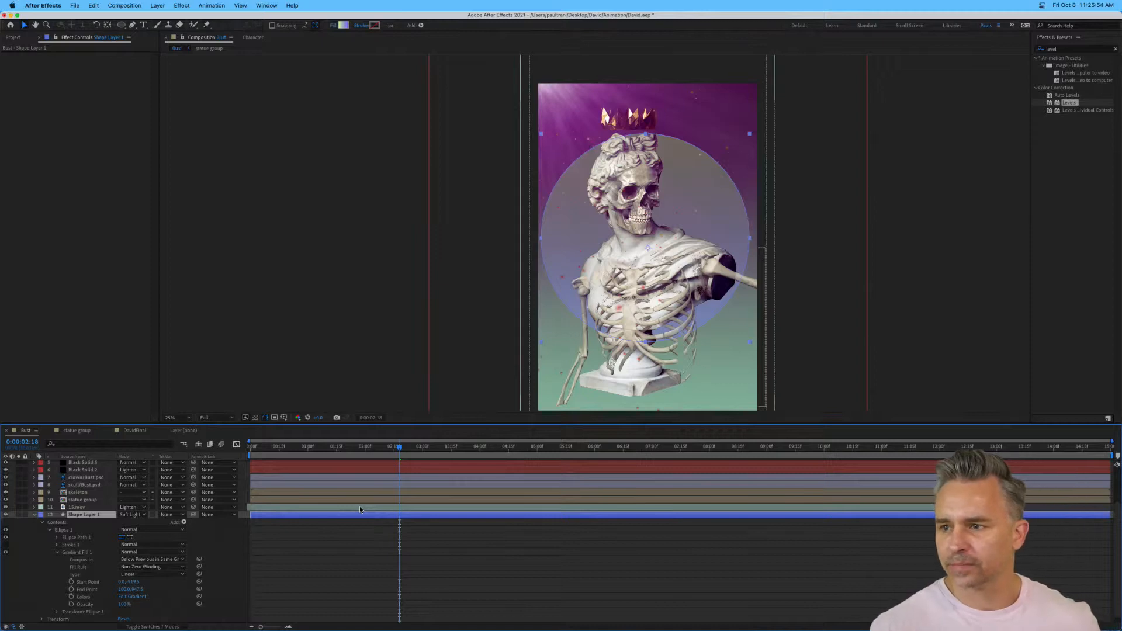
Check the blended circle at an earlier frame, return to the first frame and deselect the layer.
{"action": "left_click", "coordinate": [331, 451]}
{"action": "key", "text": "Home"}
{"action": "left_click", "coordinate": [308, 574]}
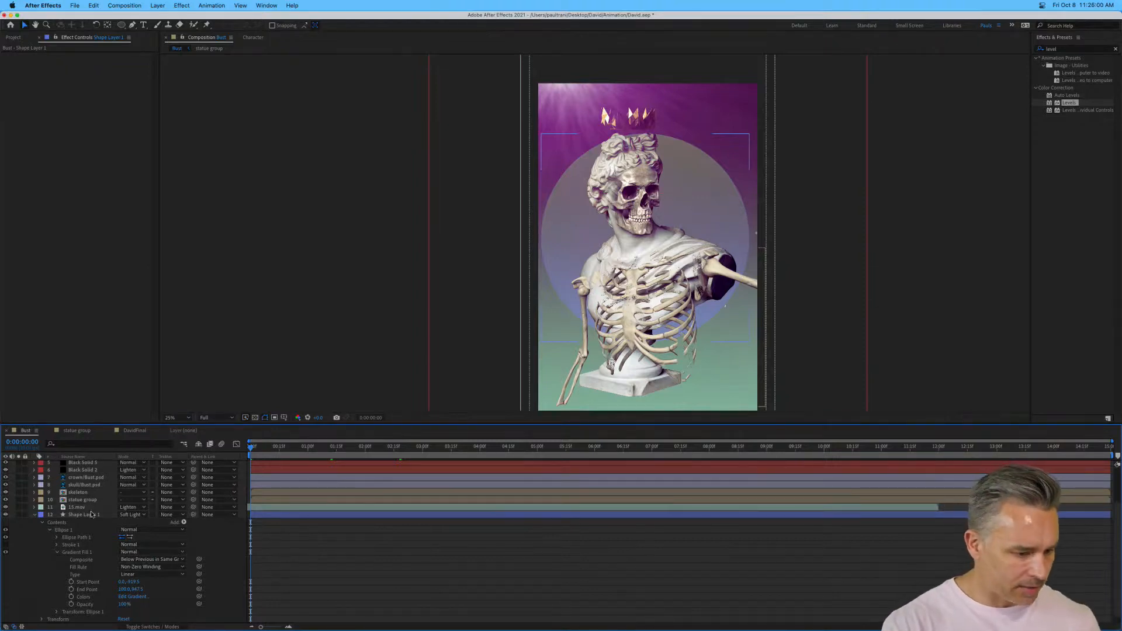
Select the statue group layer and toggle its visibility off and on to check which parts of the bust it holds.
{"action": "left_click", "coordinate": [79, 492]}
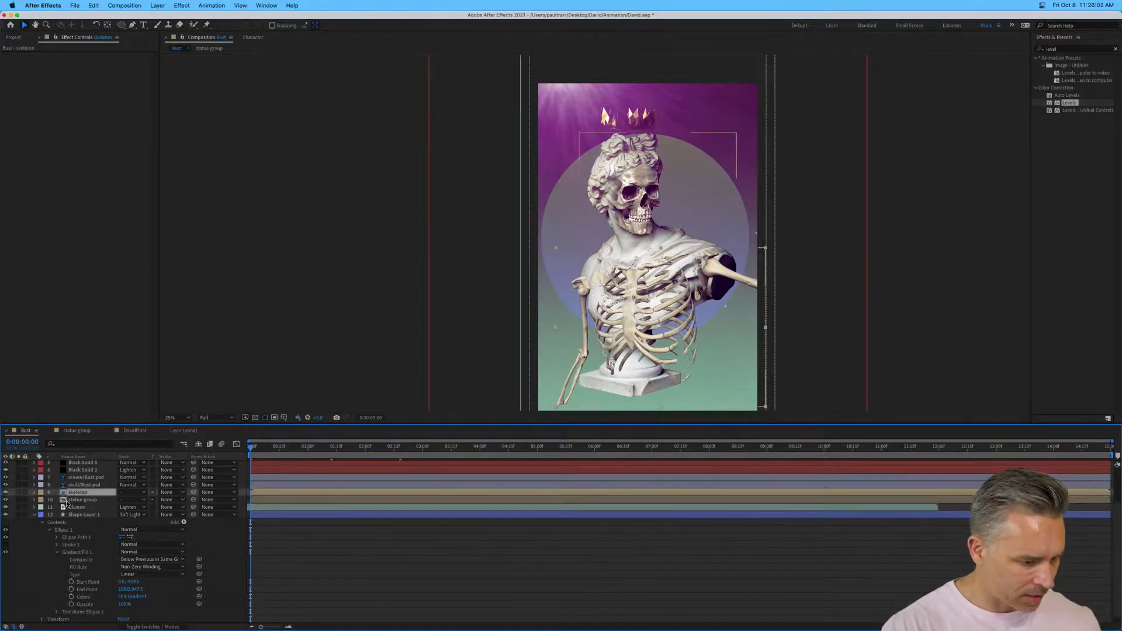
{"action": "key", "text": "ctrl+Down"}
{"action": "left_click", "coordinate": [6, 500]}
{"action": "left_click", "coordinate": [6, 499]}
{"action": "left_click", "coordinate": [6, 499]}
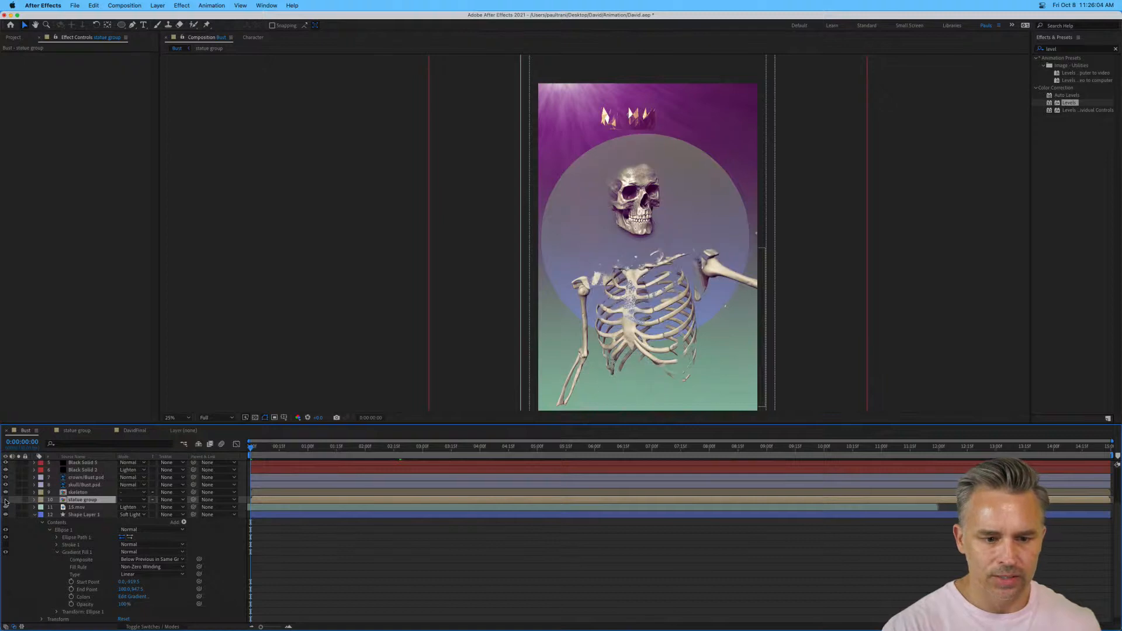
{"action": "left_click", "coordinate": [6, 500]}
{"action": "left_click", "coordinate": [6, 500]}
{"action": "left_click", "coordinate": [6, 500]}
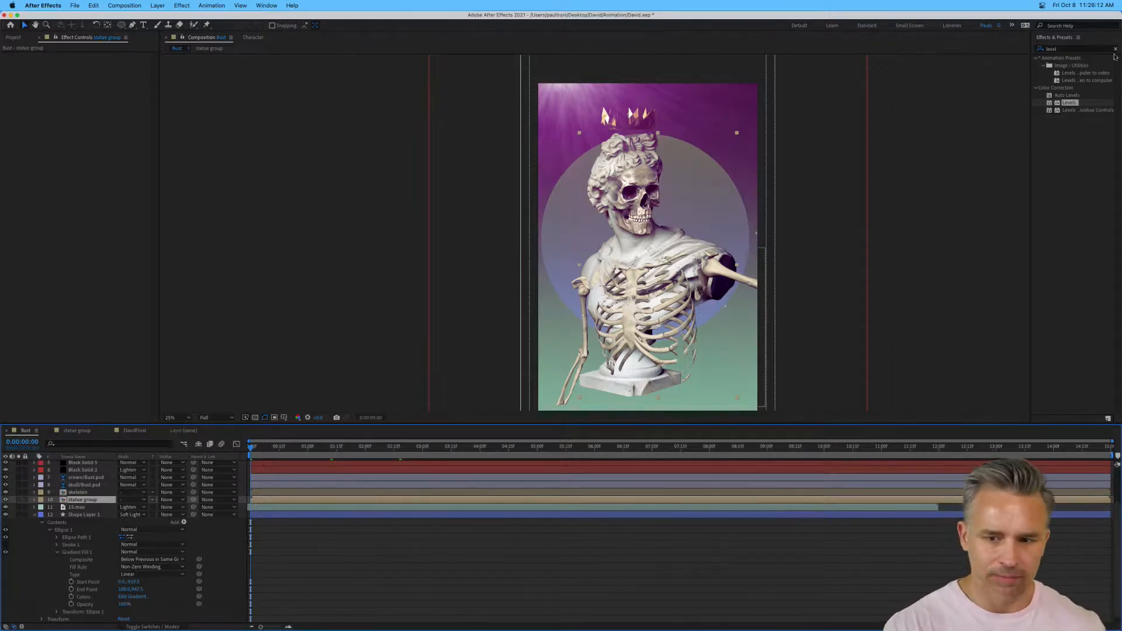
Find the Brightness & Contrast effect and apply it to the statue group layer.
{"action": "left_click", "coordinate": [1067, 49]}
{"action": "type", "text": "bright"}
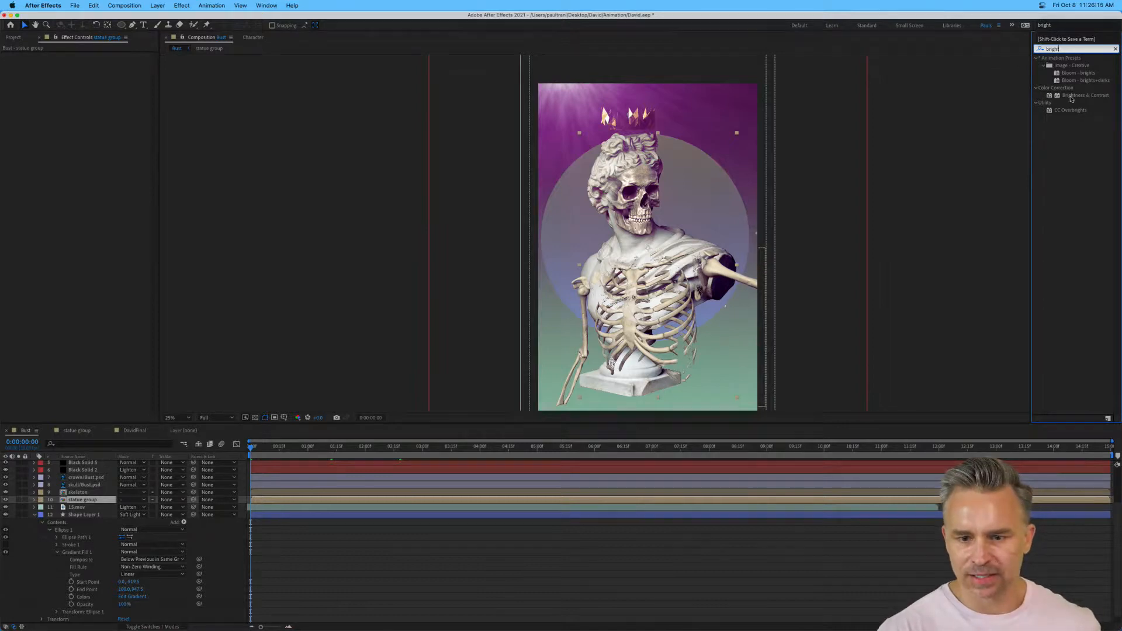
{"action": "left_click_drag", "start_coordinate": [1072, 97], "coordinate": [75, 500]}
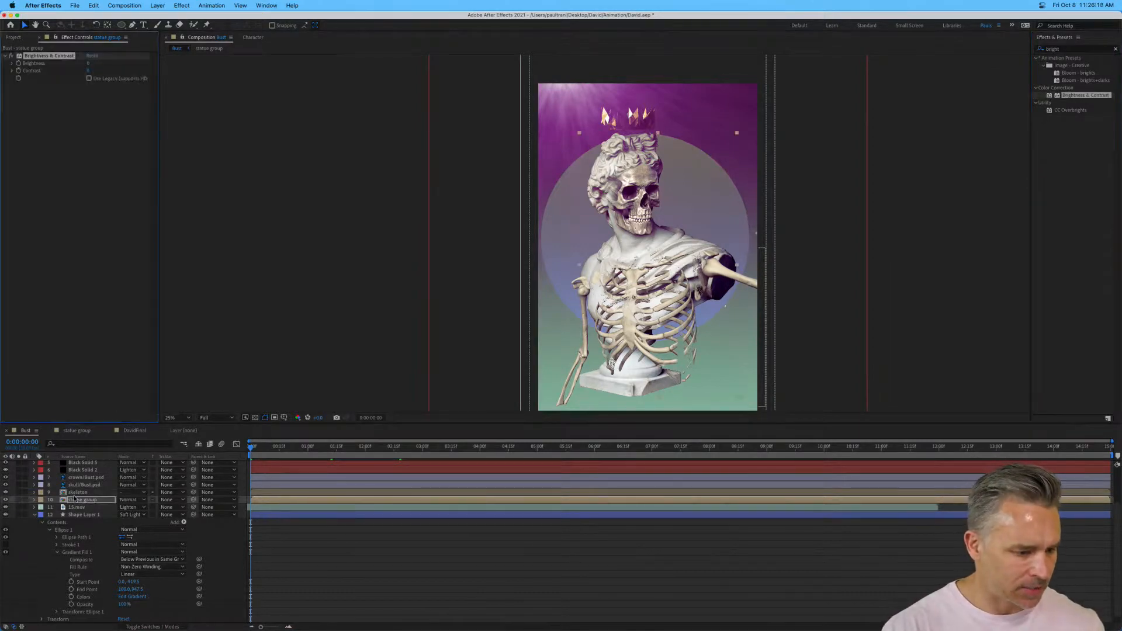
Expand the statue group layer's Brightness & Contrast properties and lower Brightness to about -31.
{"action": "left_click", "coordinate": [34, 500]}
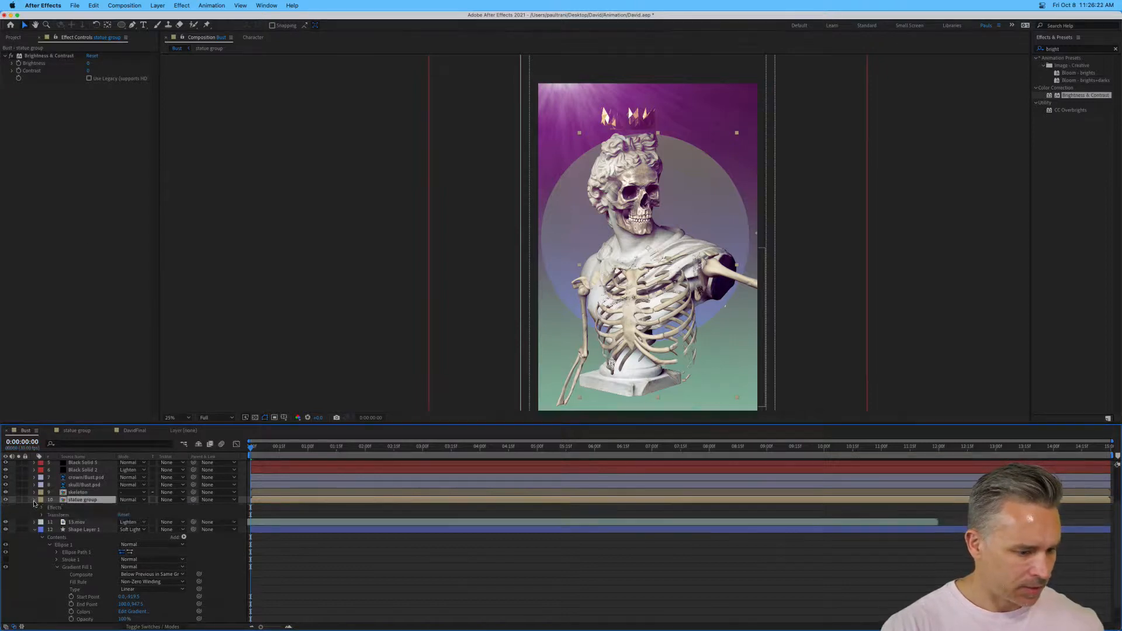
{"action": "left_click", "coordinate": [42, 507]}
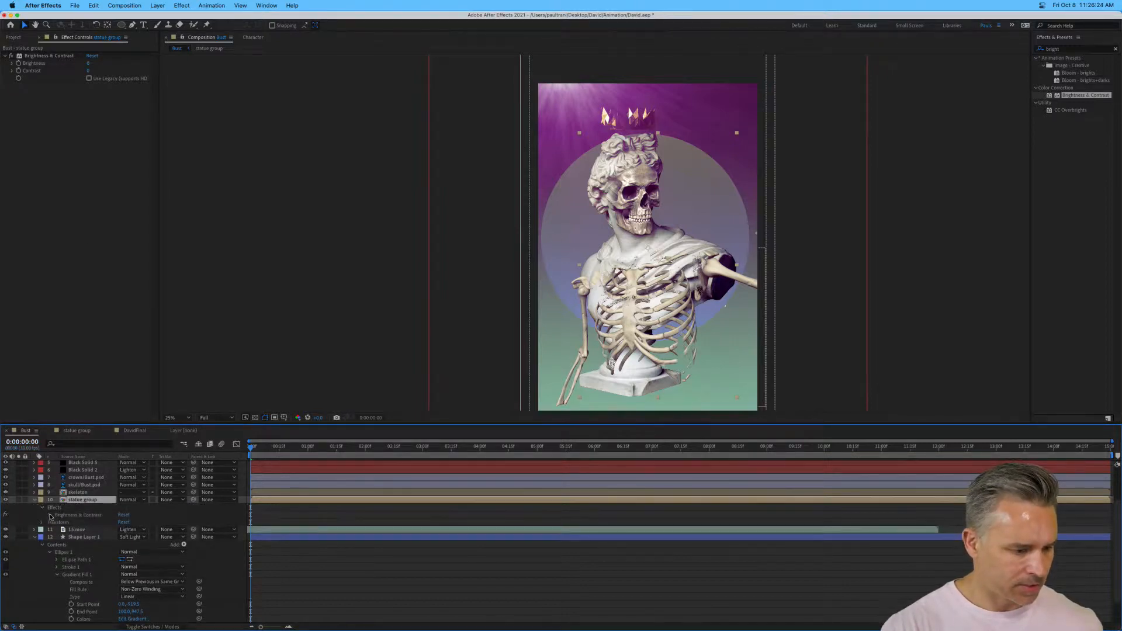
{"action": "left_click", "coordinate": [49, 515]}
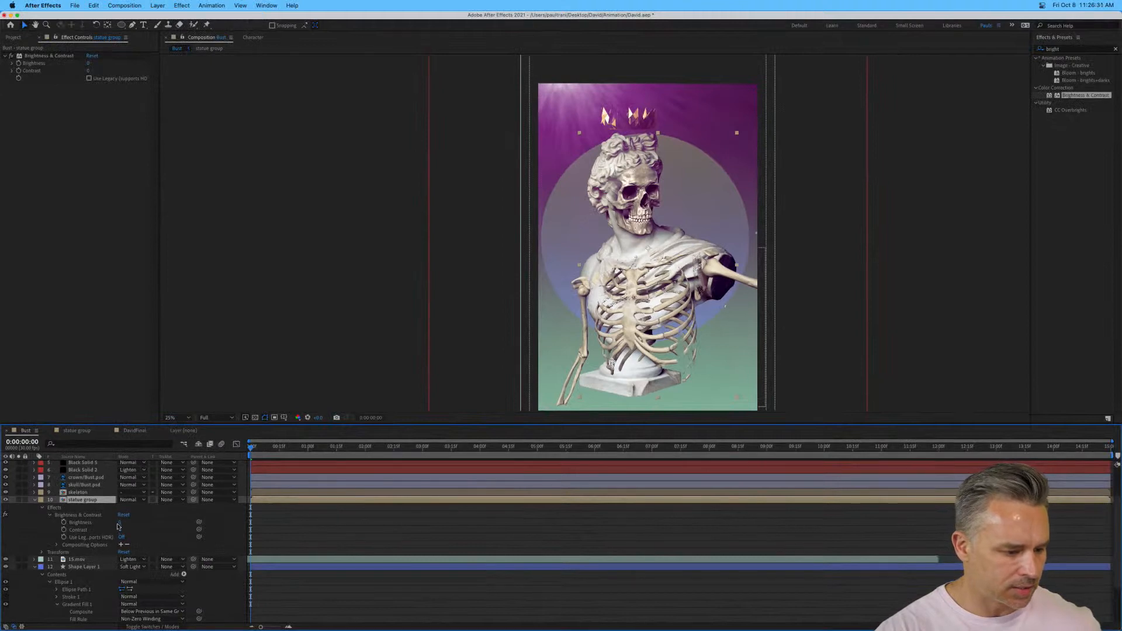
{"action": "mouse_move", "coordinate": [118, 522]}
{"action": "left_mouse_down"}
{"action": "mouse_move", "coordinate": [63, 519]}
{"action": "mouse_move", "coordinate": [106, 522]}
{"action": "left_mouse_up"}
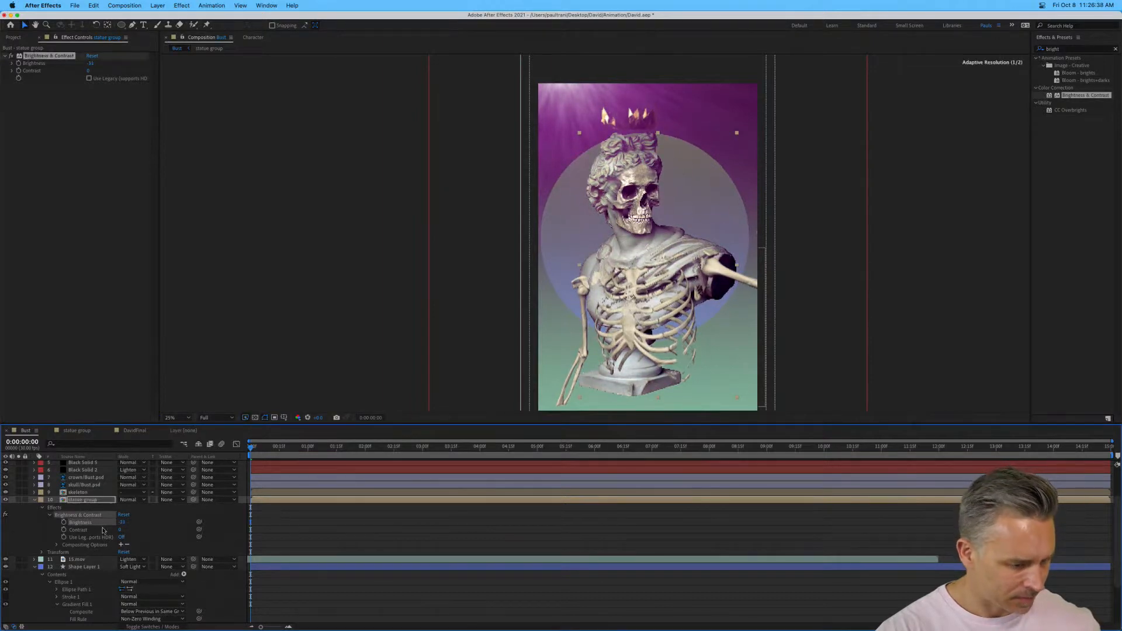
Add the expression wiggle(20,70) to the Brightness property of the statue group layer.
{"action": "left_click", "coordinate": [64, 522], "text": "alt"}
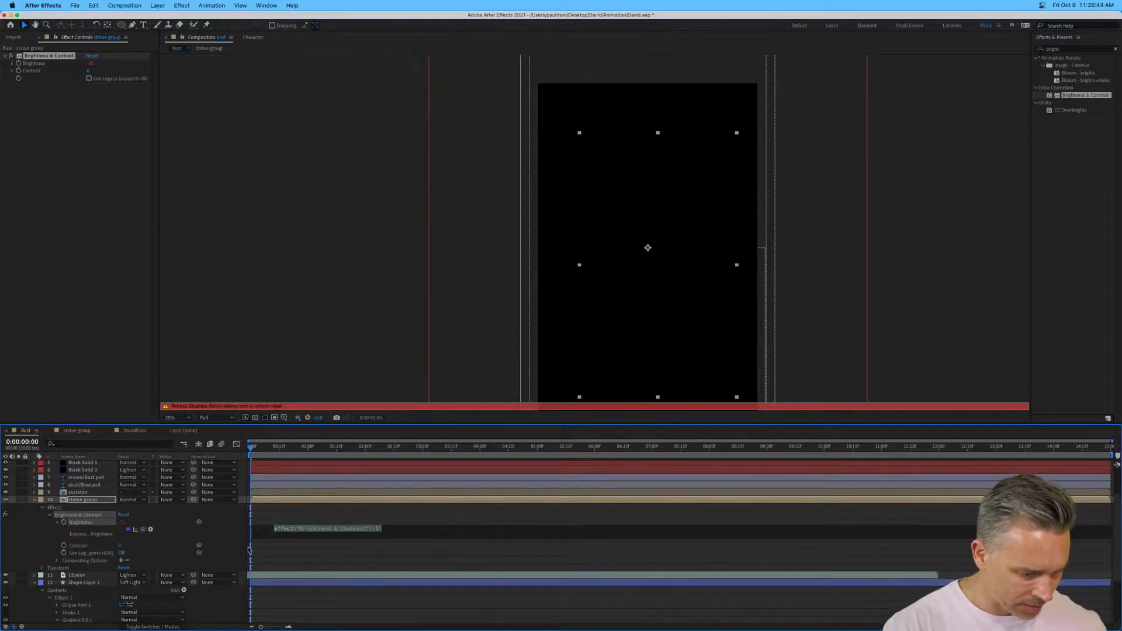
{"action": "type", "text": "wiggl"}
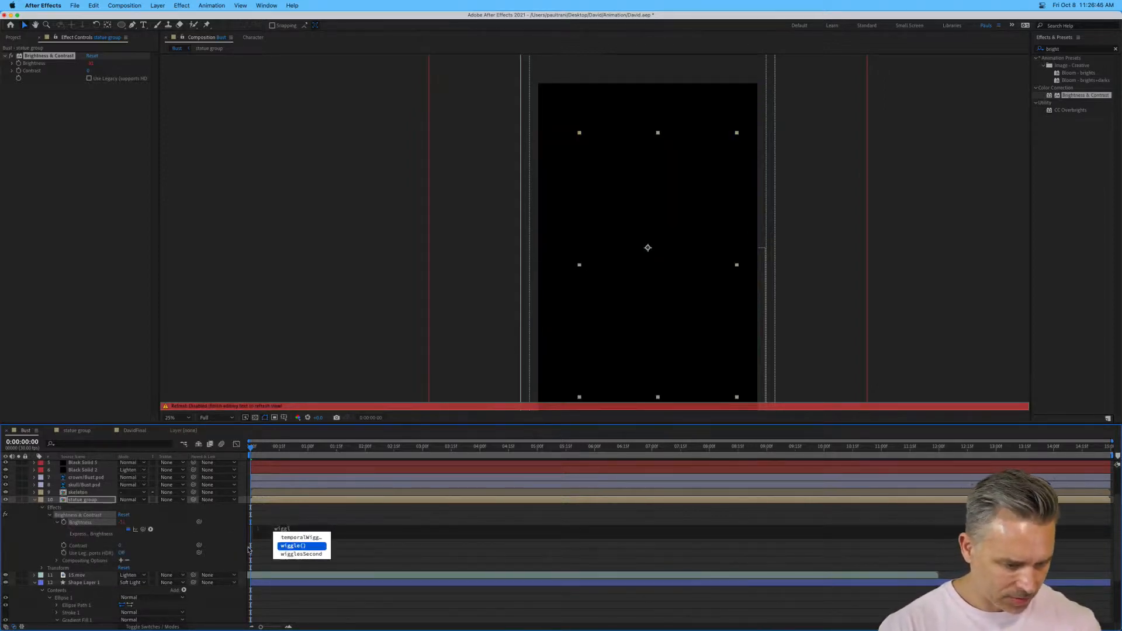
{"action": "key", "text": "Return"}
{"action": "type", "text": "20"}
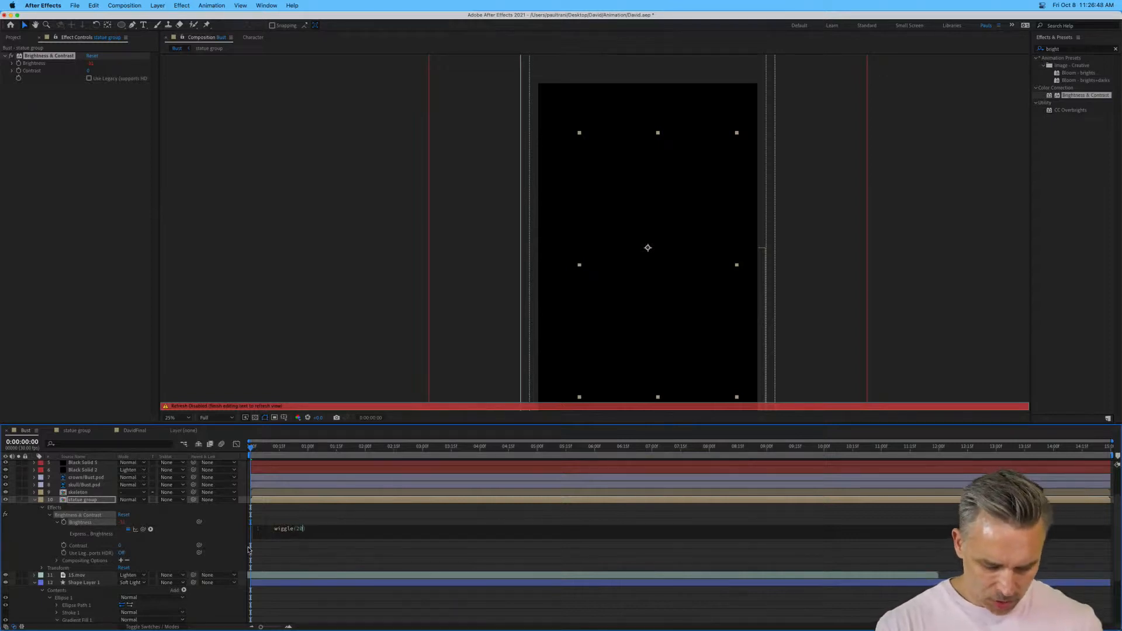
{"action": "type", "text": ",70"}
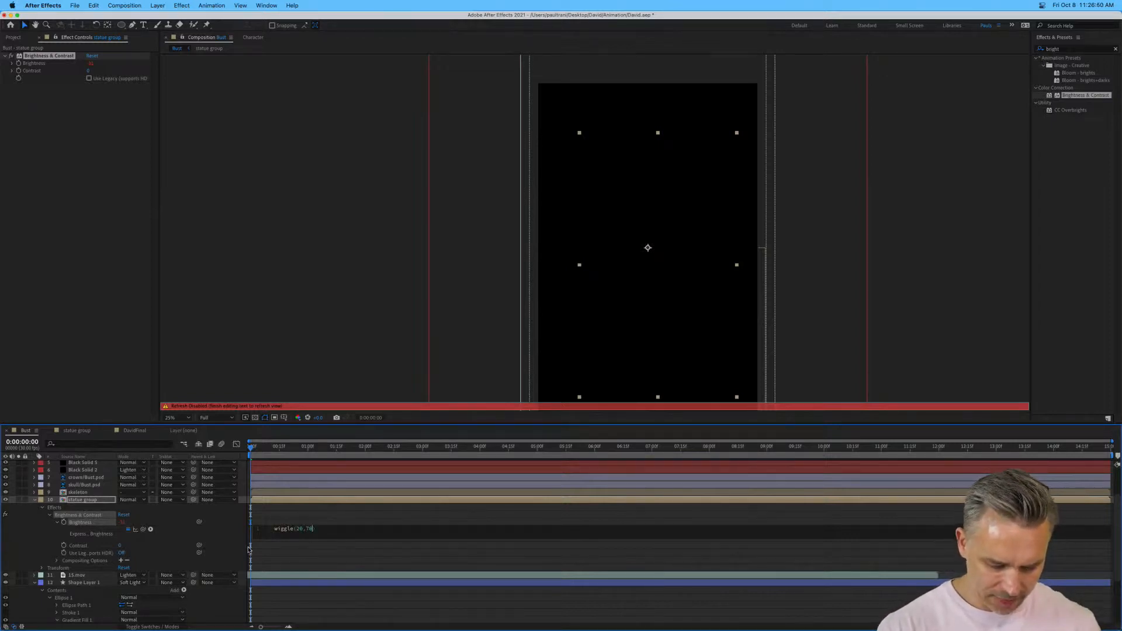
{"action": "left_click", "coordinate": [333, 537]}
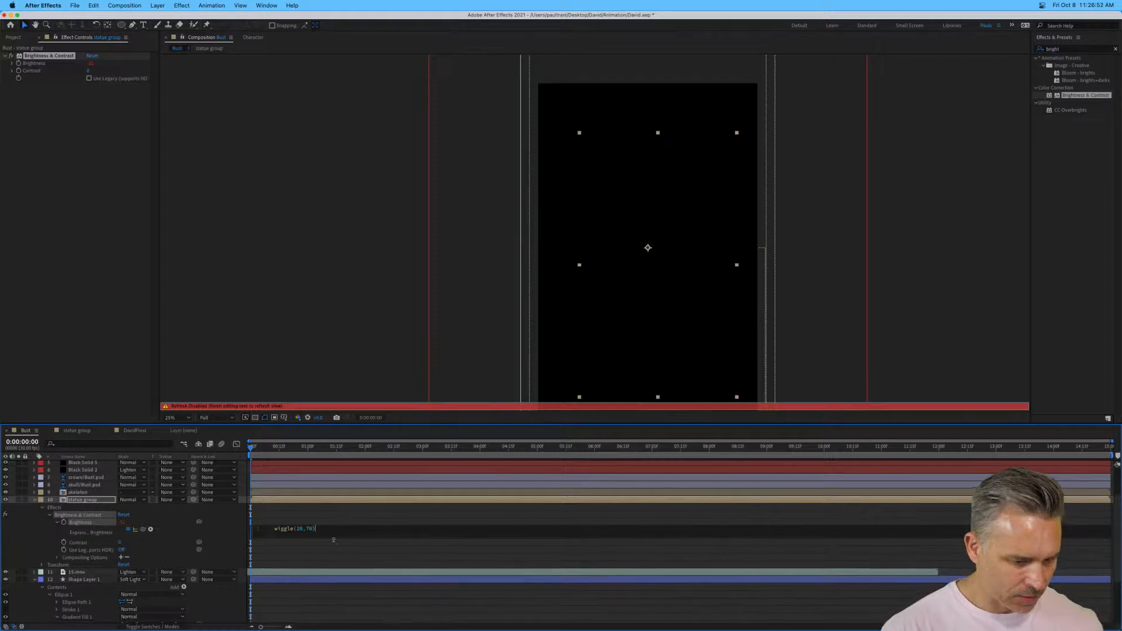
Scrub the first frames and play the animation to check the flickering brightness on the statue.
{"action": "left_click_drag", "start_coordinate": [252, 448], "coordinate": [272, 449]}
{"action": "key", "text": "space"}
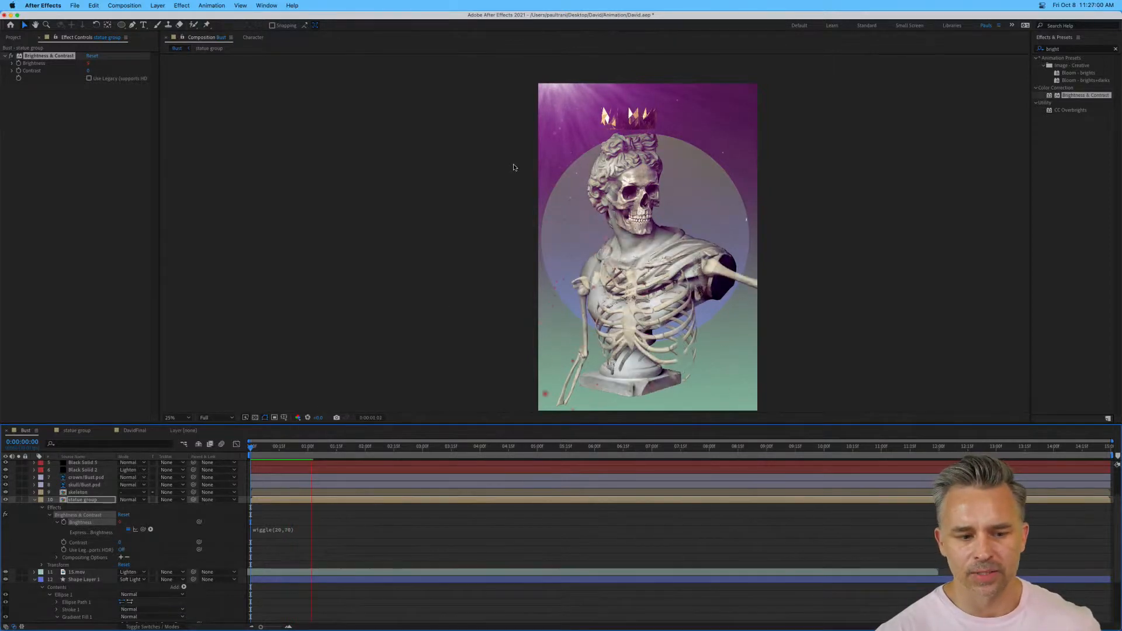
{"action": "key", "text": "space"}
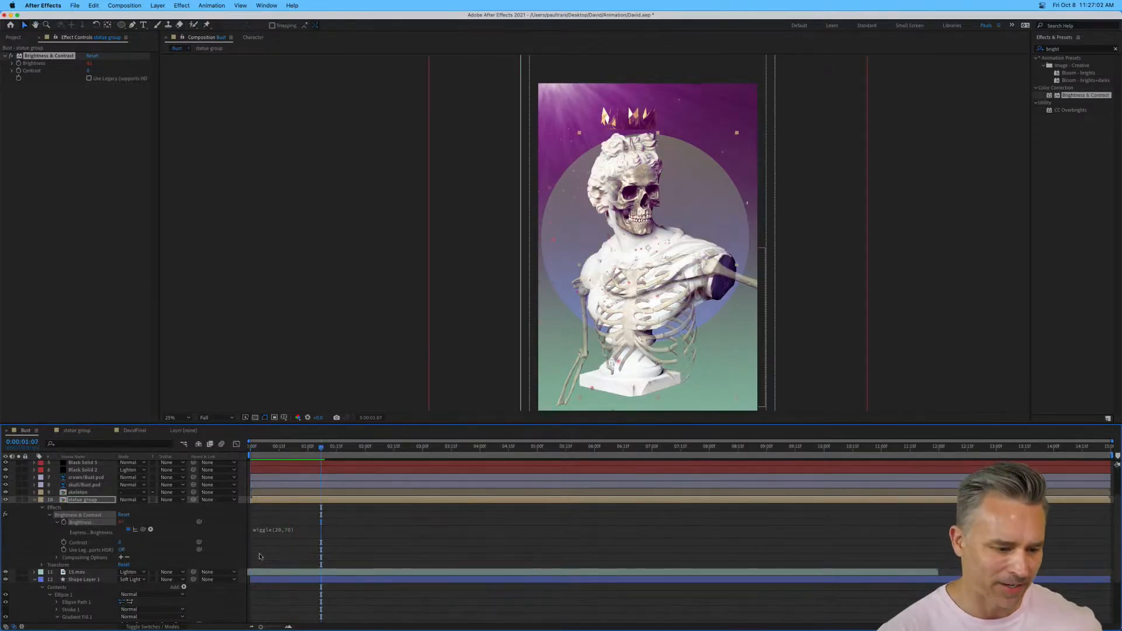
Reveal the Opacity property of the skull/Bust.psd layer and examine it in the enlarged timeline.
{"action": "left_click", "coordinate": [62, 492]}
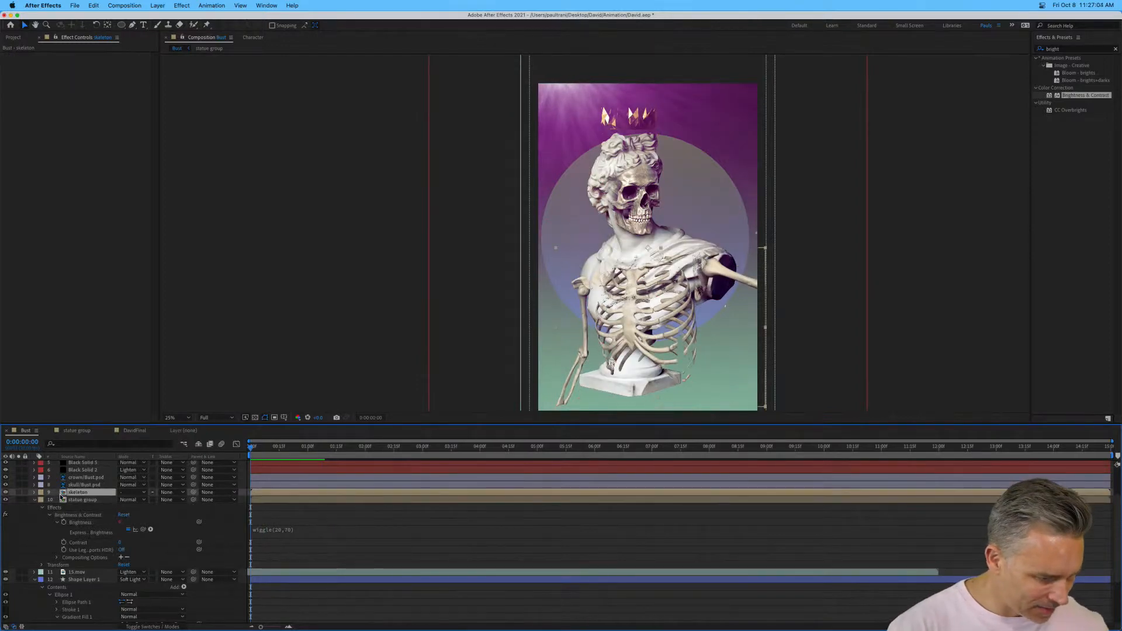
{"action": "left_click", "coordinate": [82, 485]}
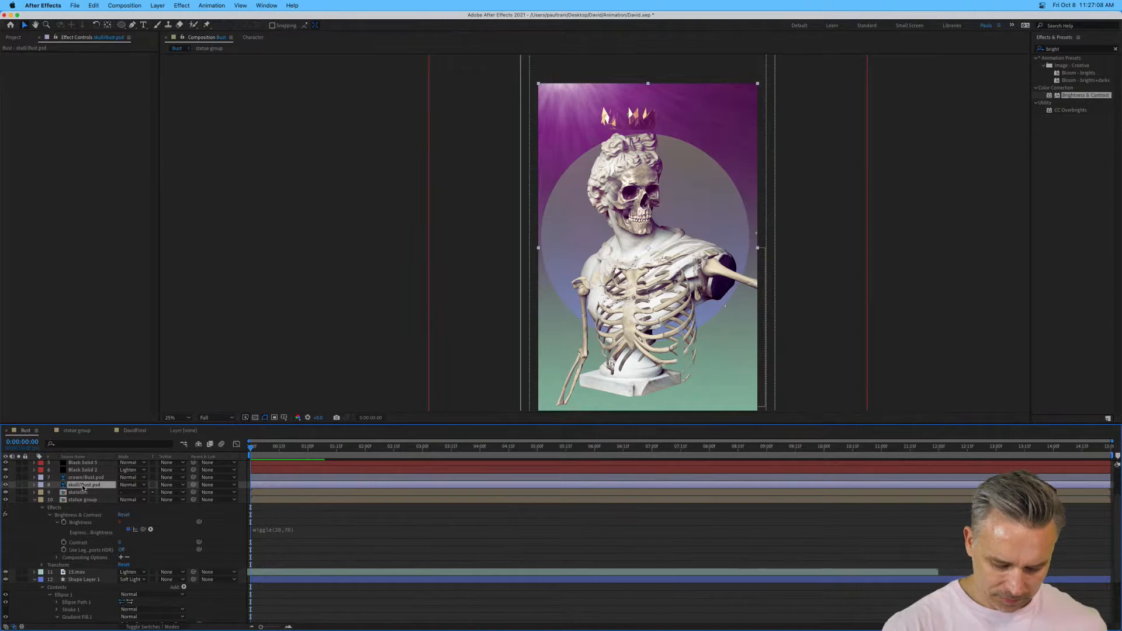
{"action": "key", "text": "grave"}
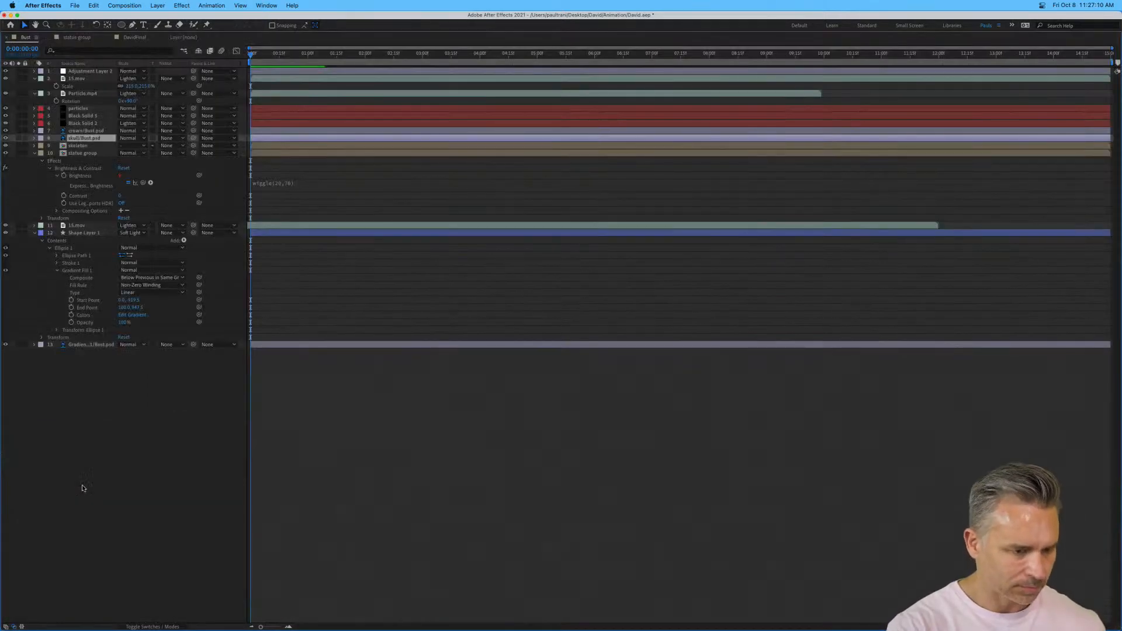
{"action": "key", "text": "t"}
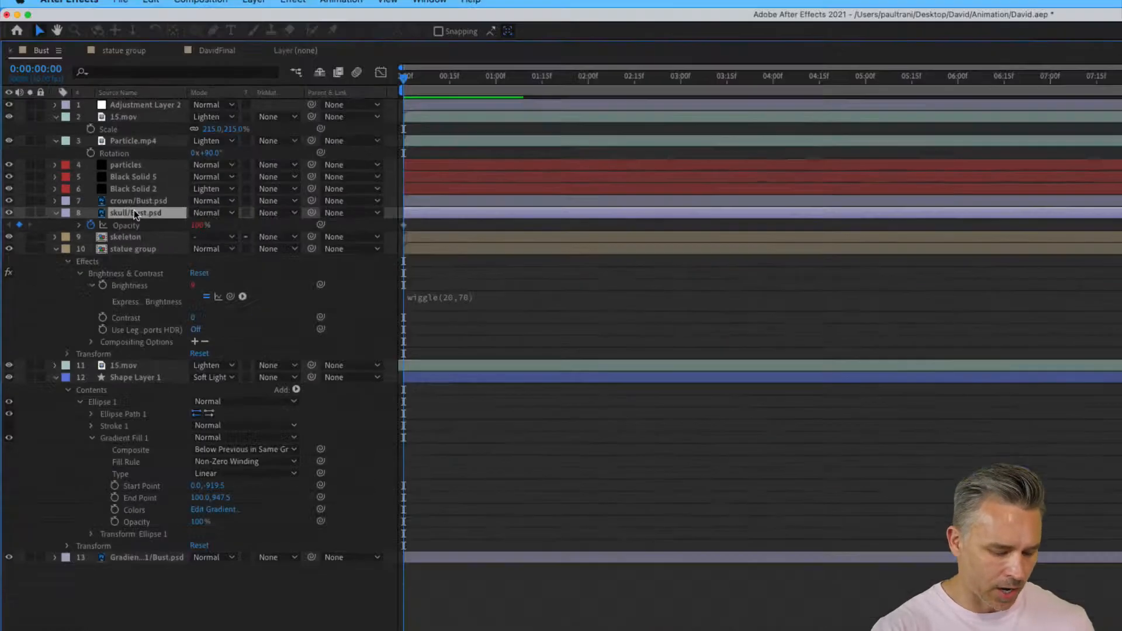
{"action": "key", "text": "grave"}
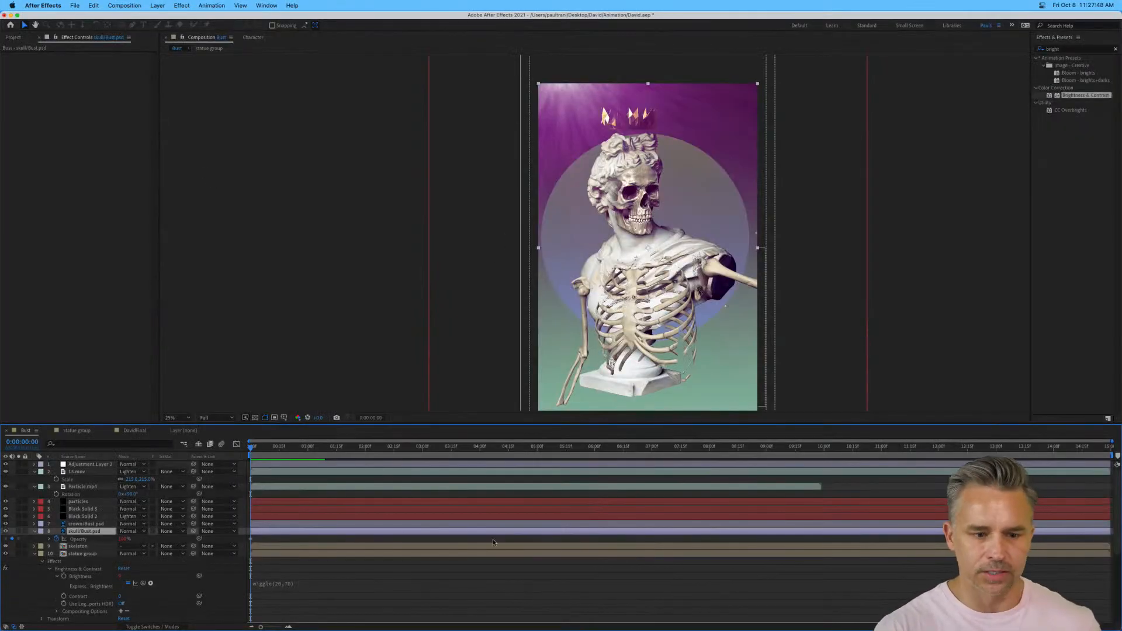
Preview the skull and statue flicker together, stopping playback at 0:00:01:23.
{"action": "left_click_drag", "start_coordinate": [277, 447], "coordinate": [389, 448]}
{"action": "key", "text": "space"}
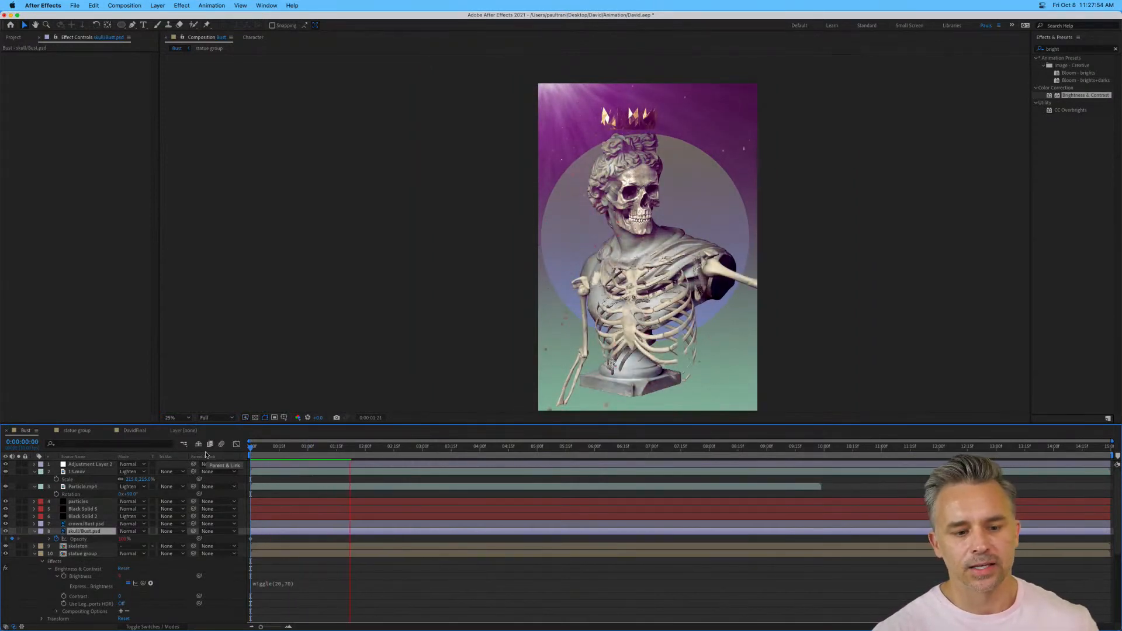
{"action": "key", "text": "space"}
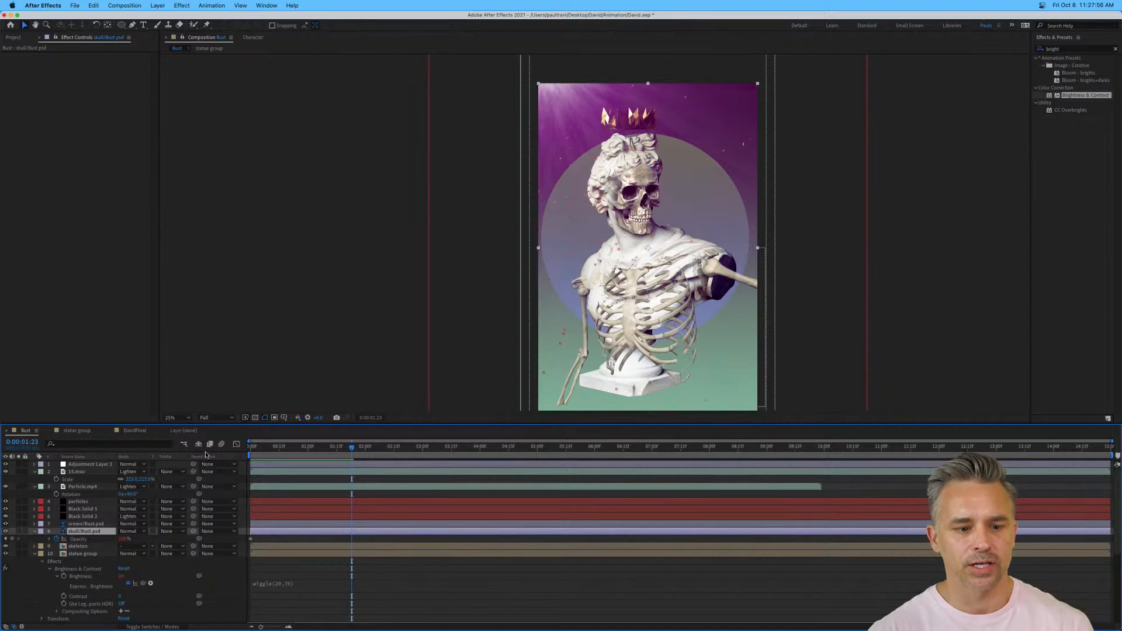